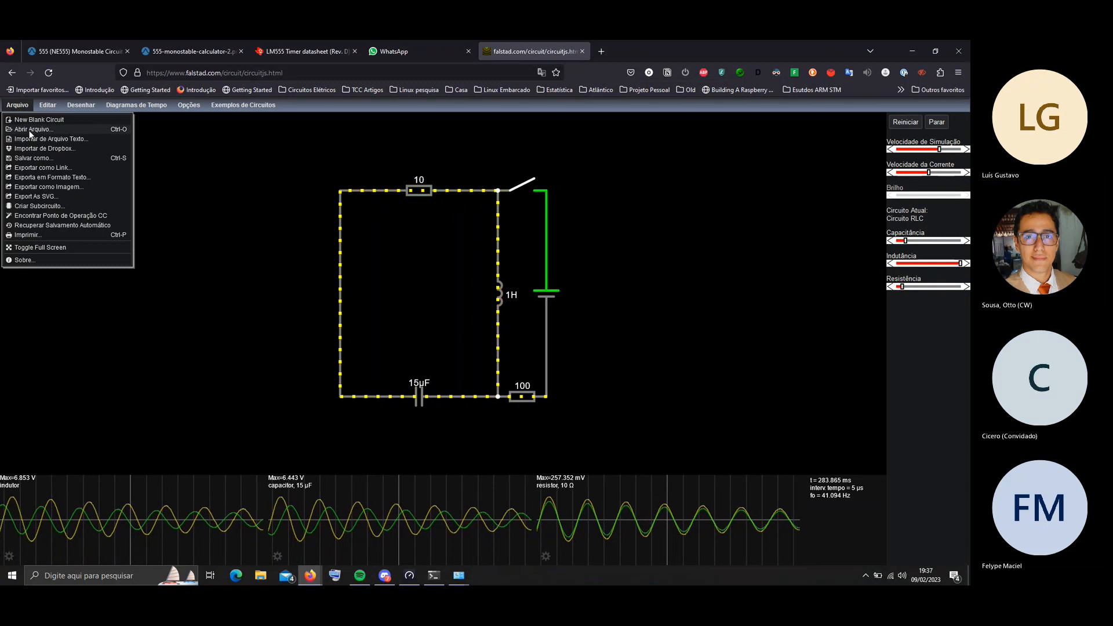
Open the saved circuit file circuit-20230204-1138.circuitjs.txt from the Downloads folder and pause the simulation
click(26, 139)
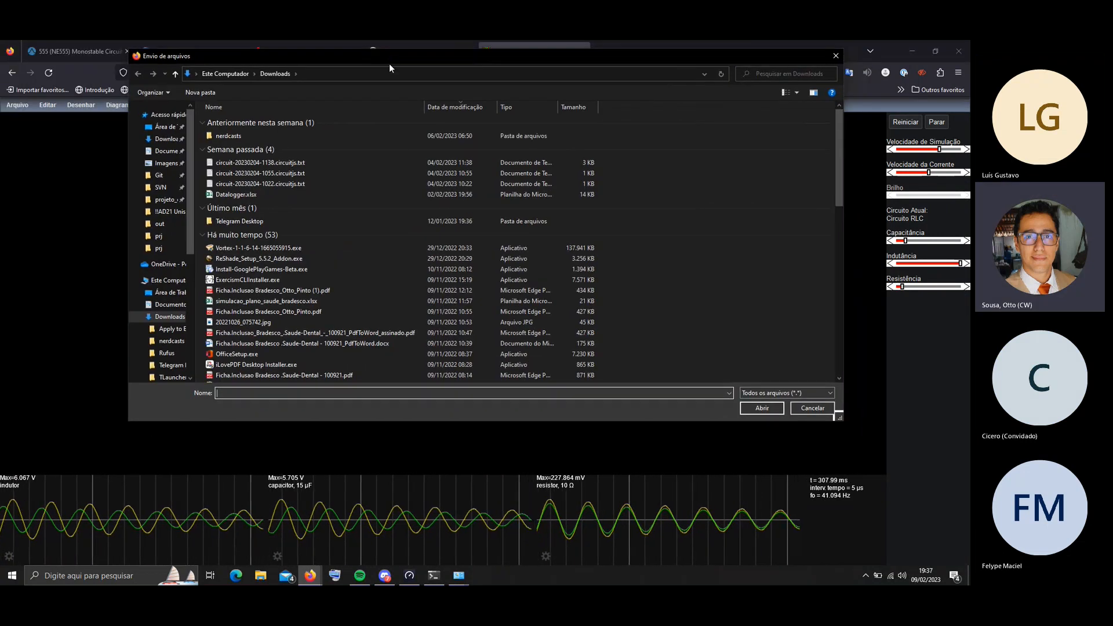
click(399, 162)
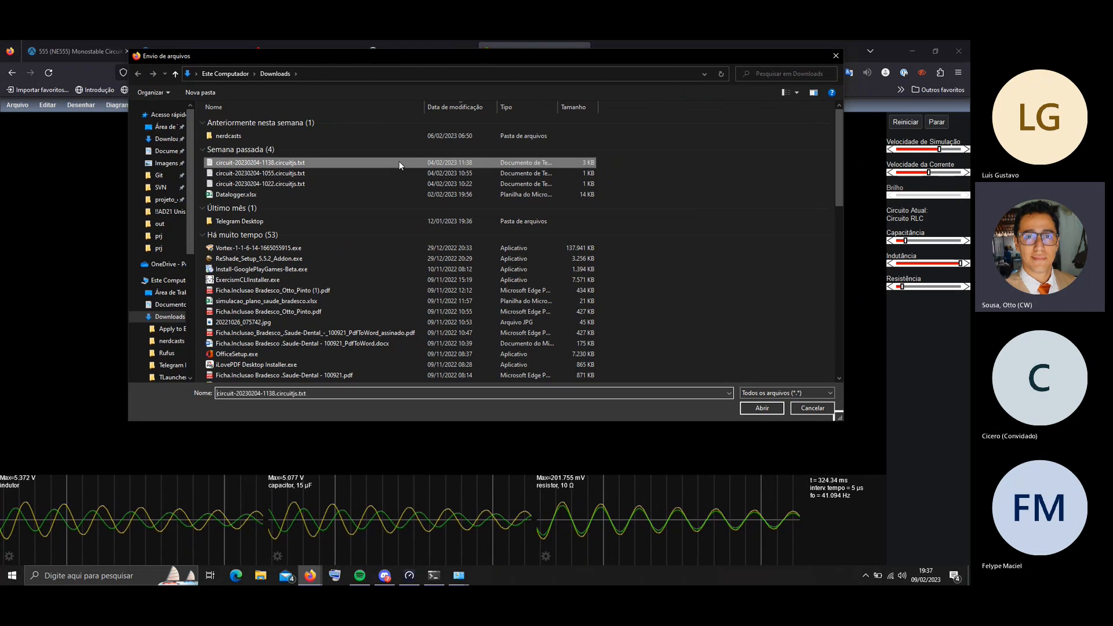
click(761, 408)
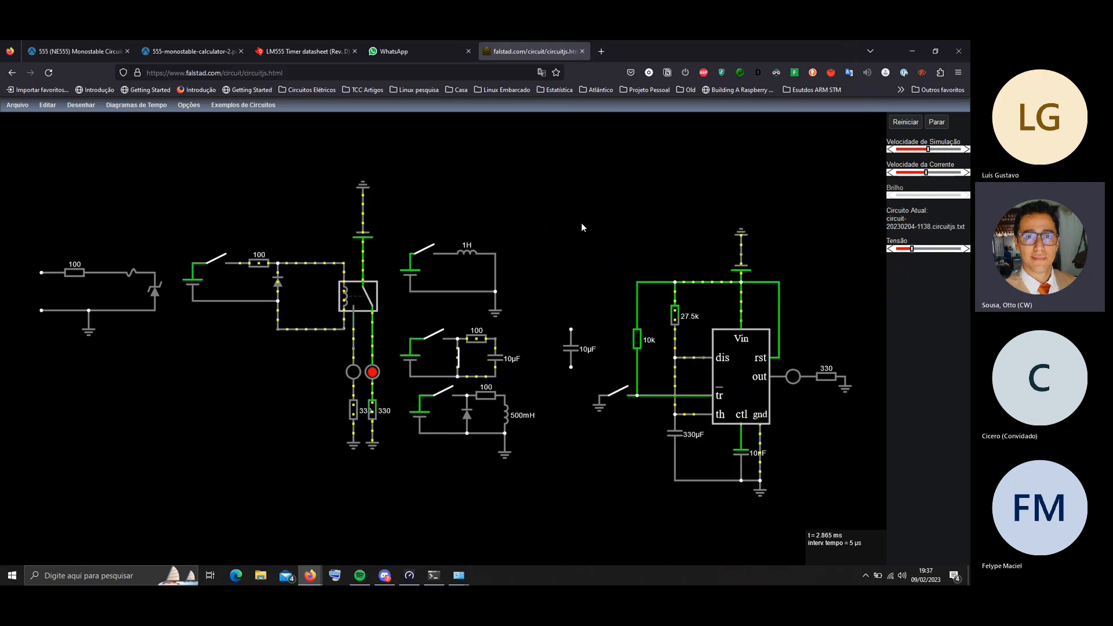
click(937, 122)
Delete the three small switch circuits between the relay and 555 timer circuits, along with the loose 10 µF capacitor
scroll(606, 193, down, 2)
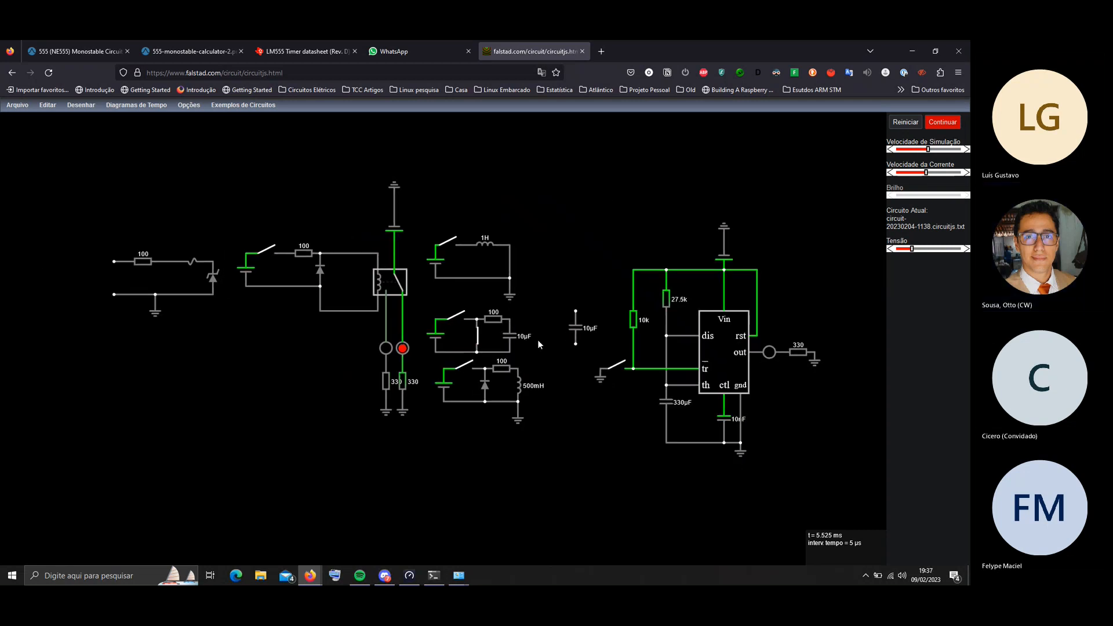
scroll(537, 340, down, 4)
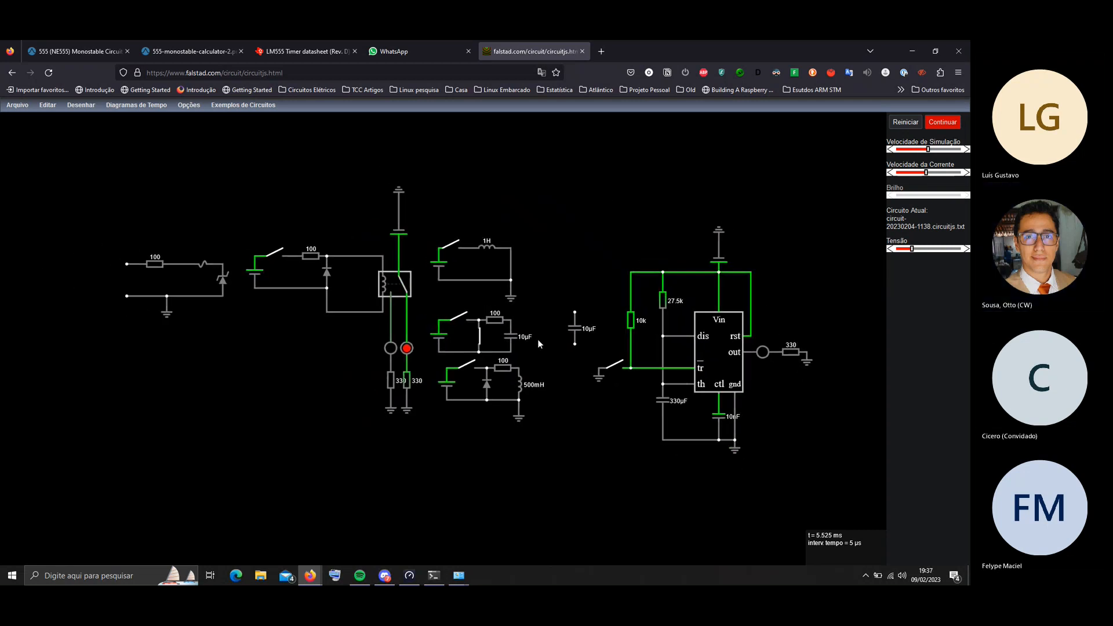
scroll(538, 339, up, 3)
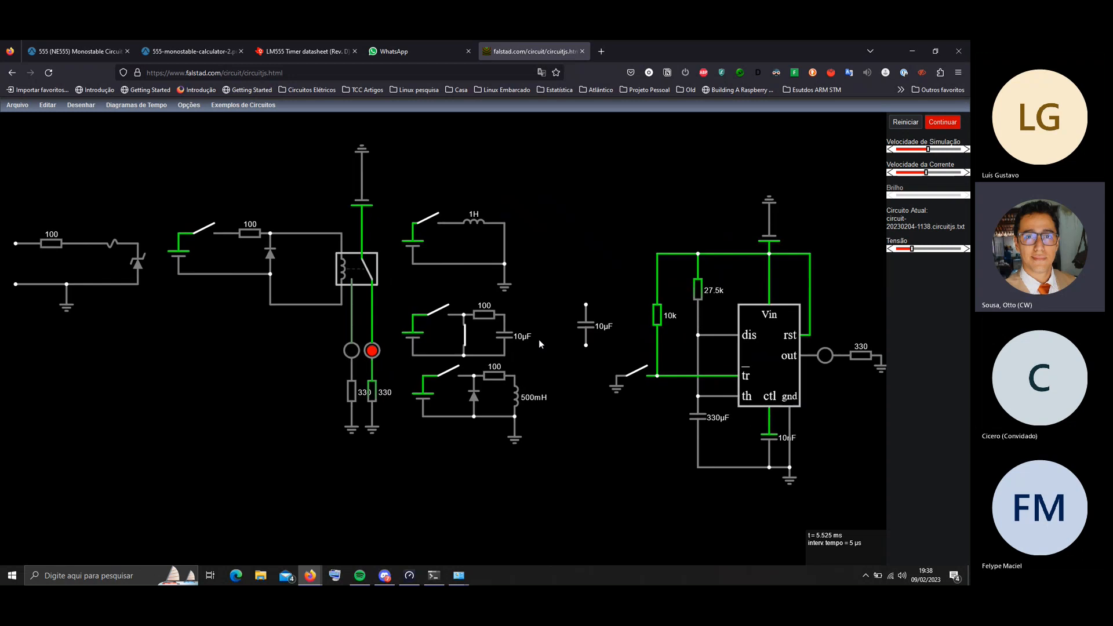
scroll(538, 339, down, 2)
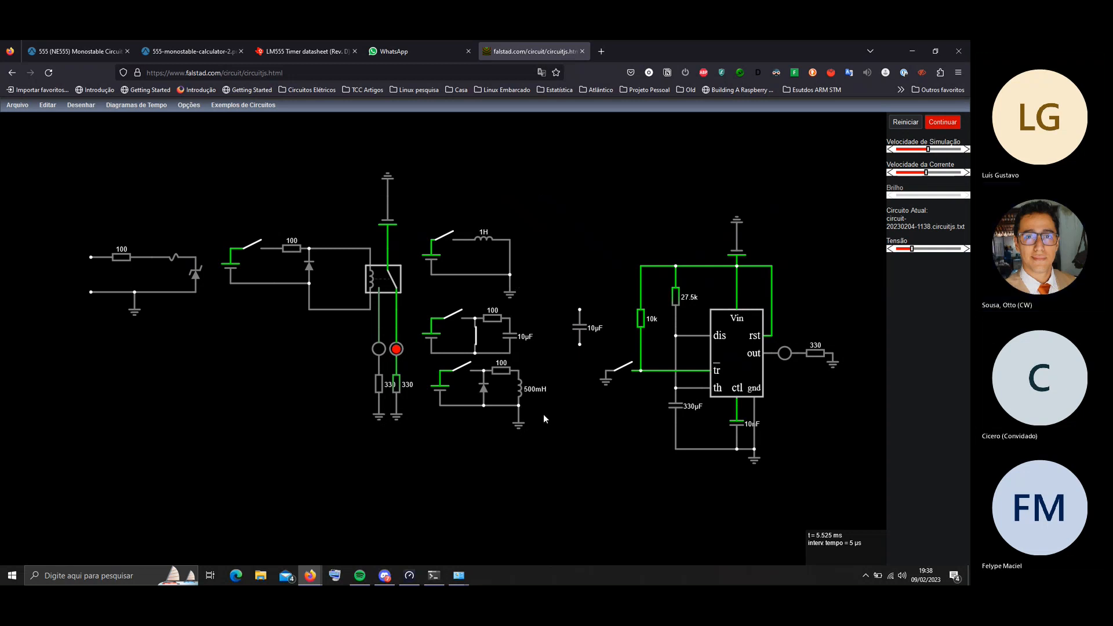
drag(553, 471, 431, 223)
key(Delete)
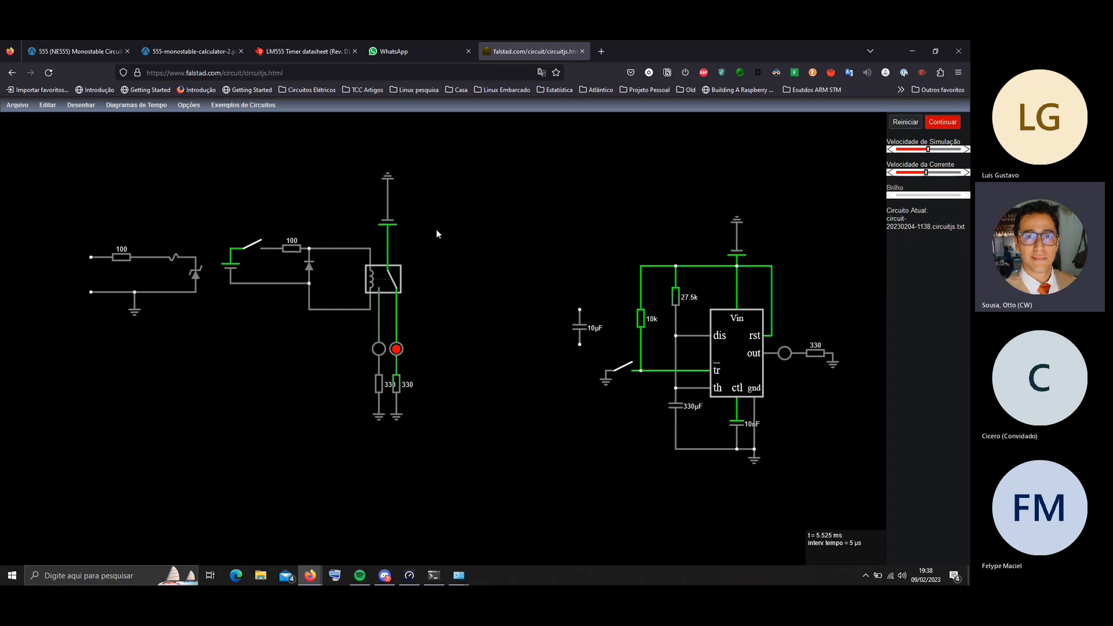
drag(617, 268, 550, 356)
key(Delete)
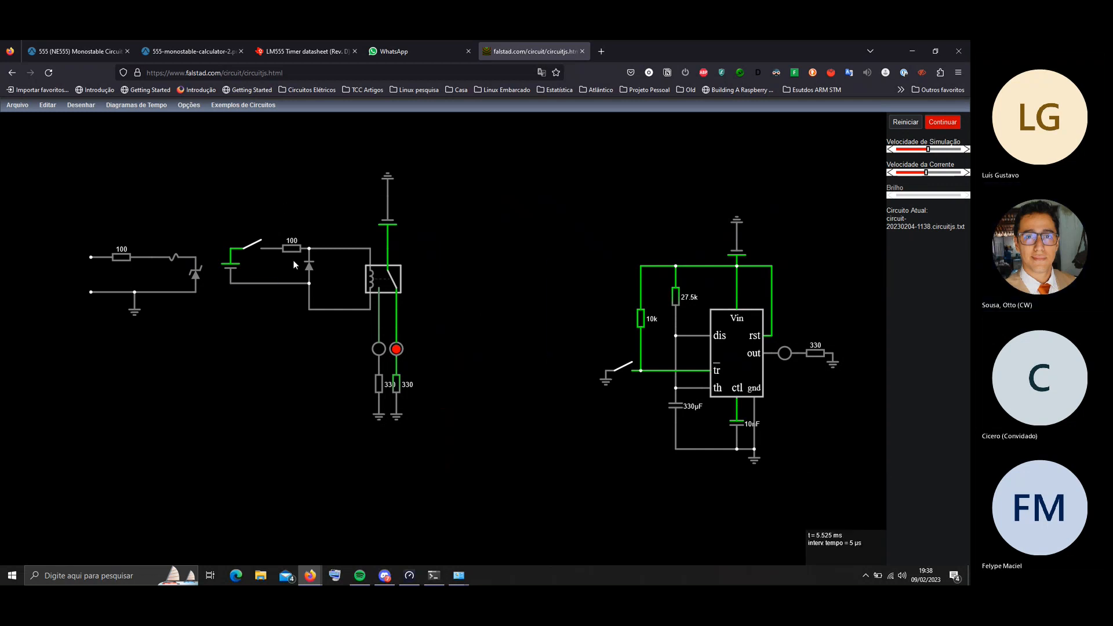
Delete the battery, switch and return wire feeding the relay coil, and shift the coil circuit's remaining lower input wire slightly down
drag(214, 213, 262, 300)
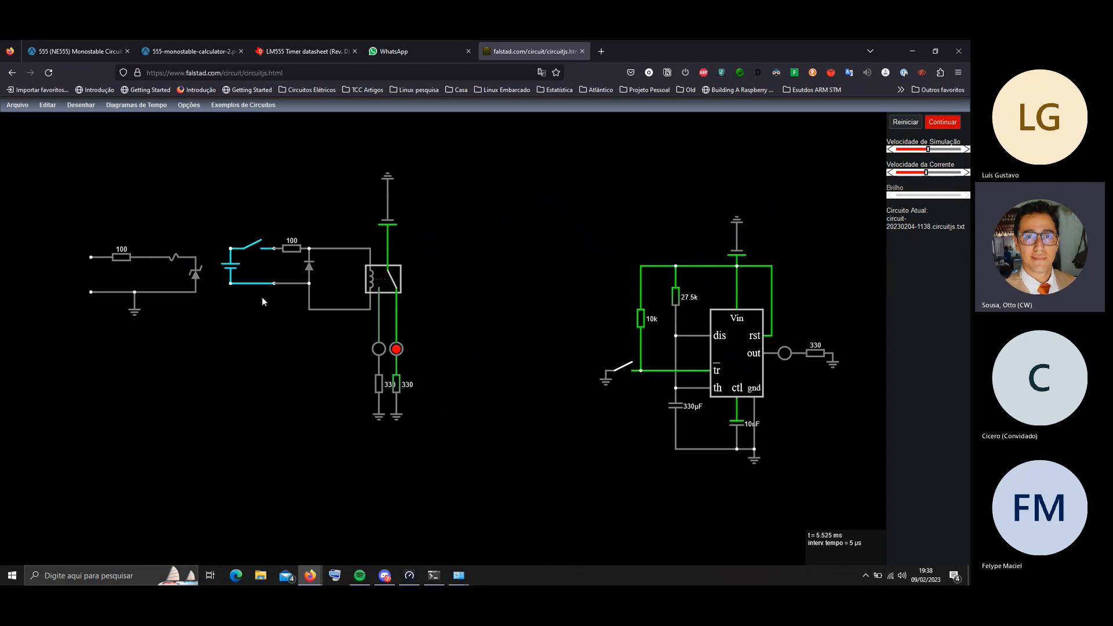
key(Delete)
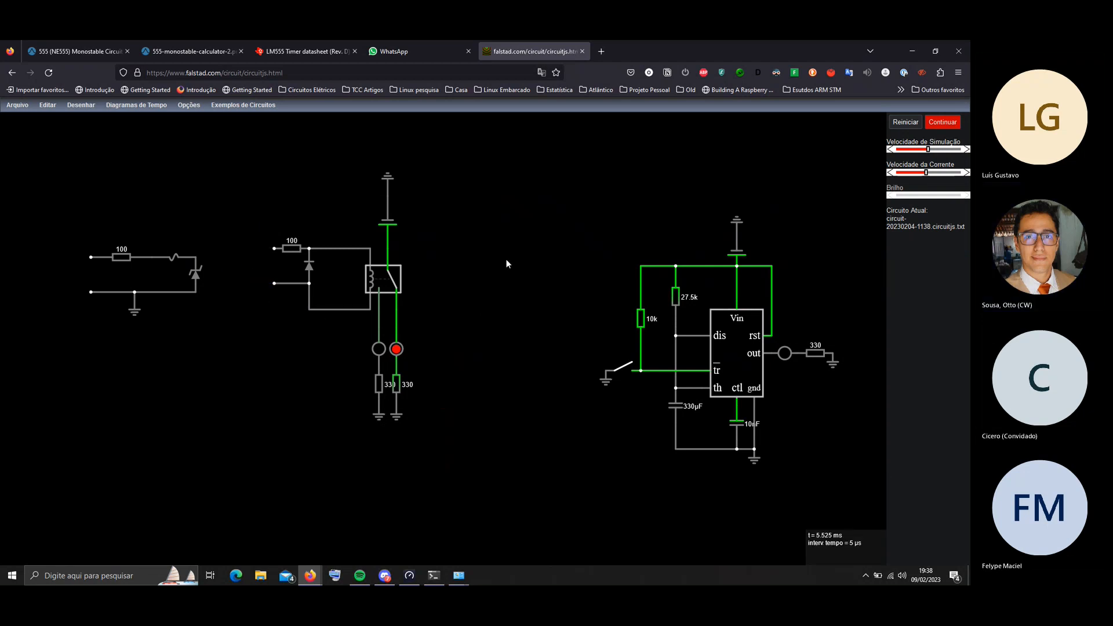
drag(447, 140, 318, 261)
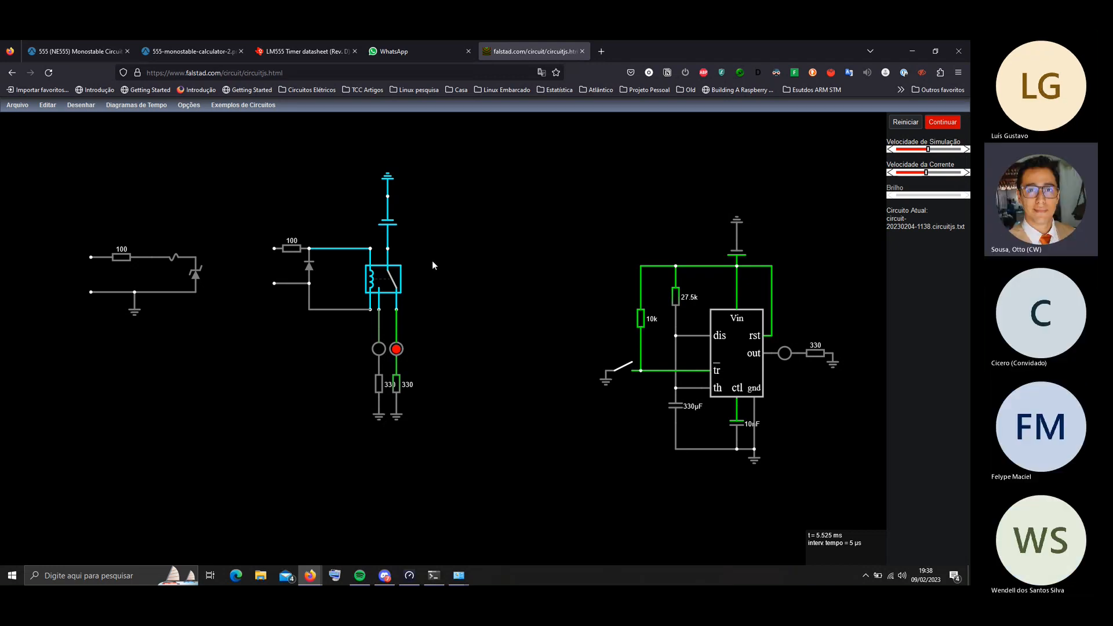
click(476, 226)
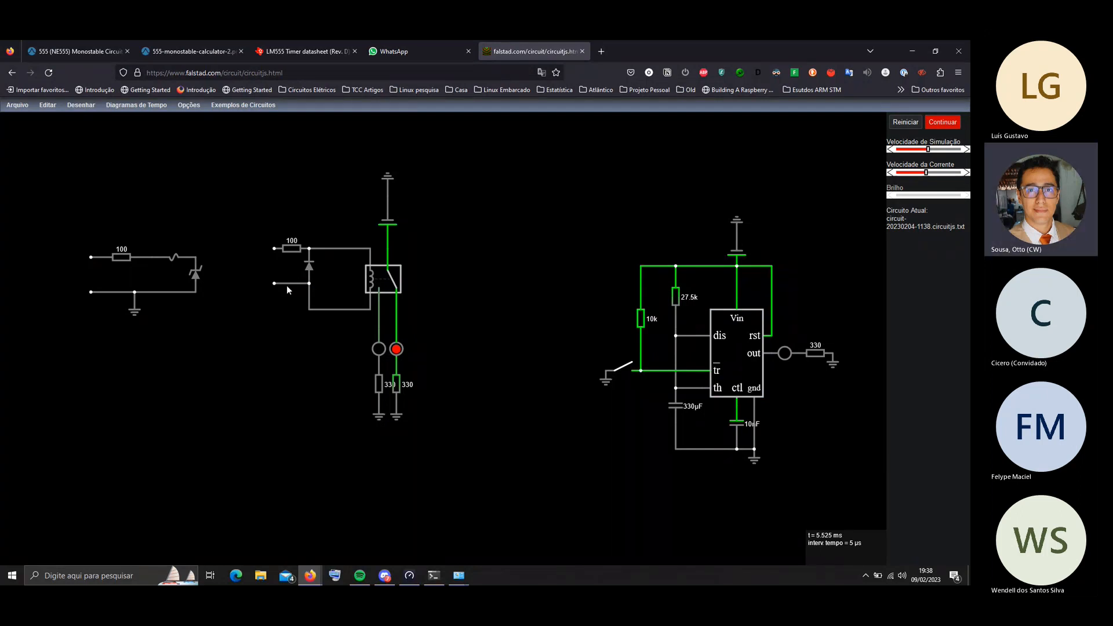
drag(293, 286, 293, 295)
Move the whole relay circuit to the lower middle of the canvas and the whole 555 timer circuit up into its former place
drag(398, 171, 251, 466)
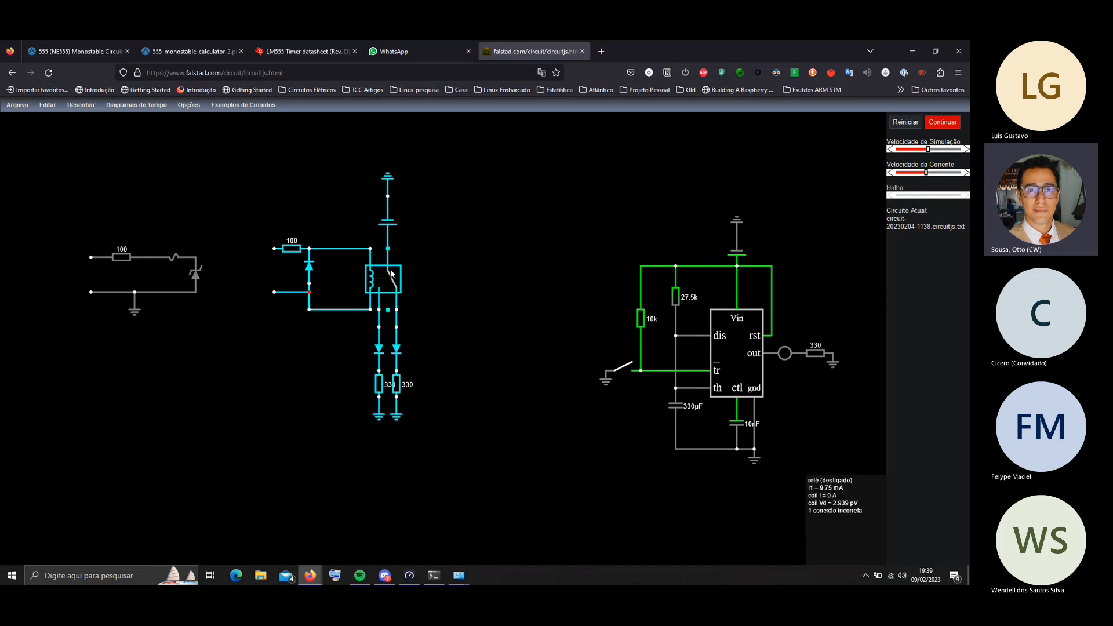
drag(400, 315, 566, 446)
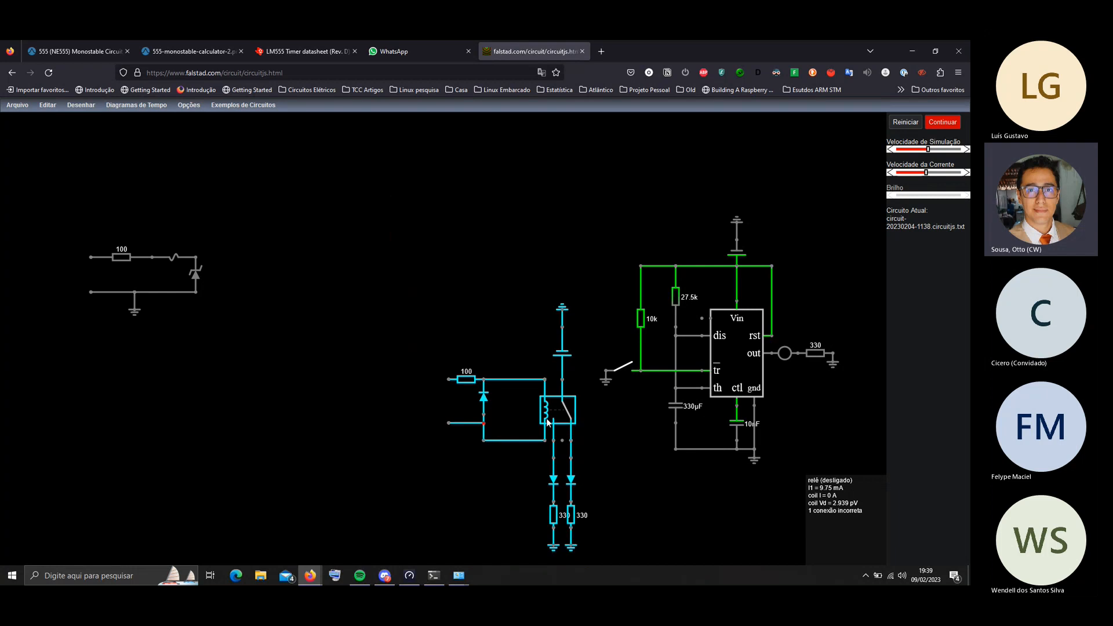
drag(591, 182, 857, 500)
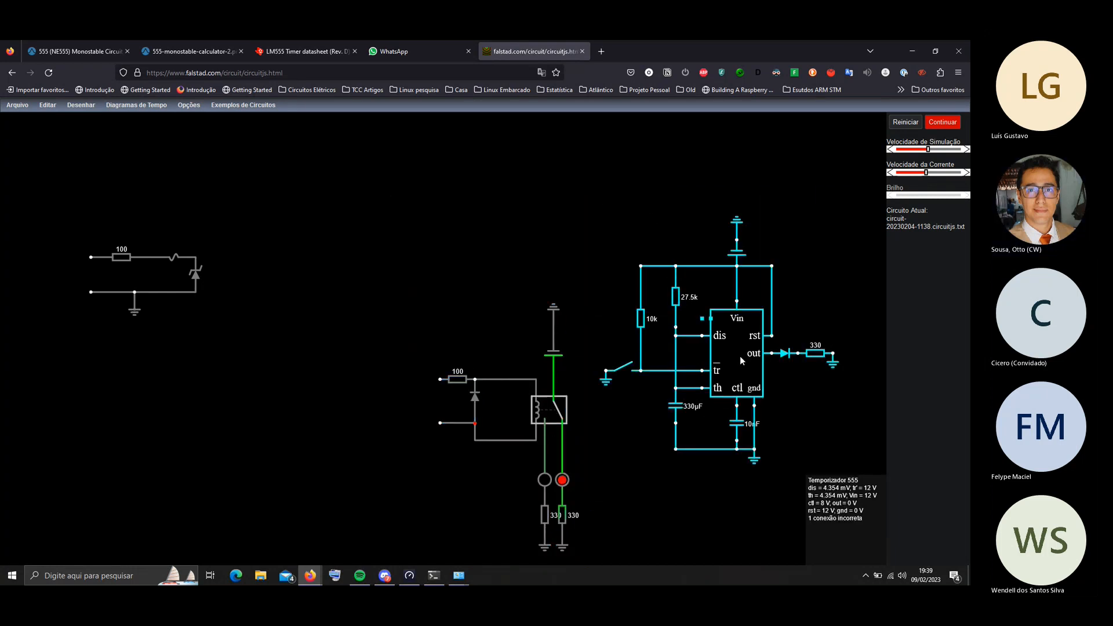
drag(740, 356, 368, 258)
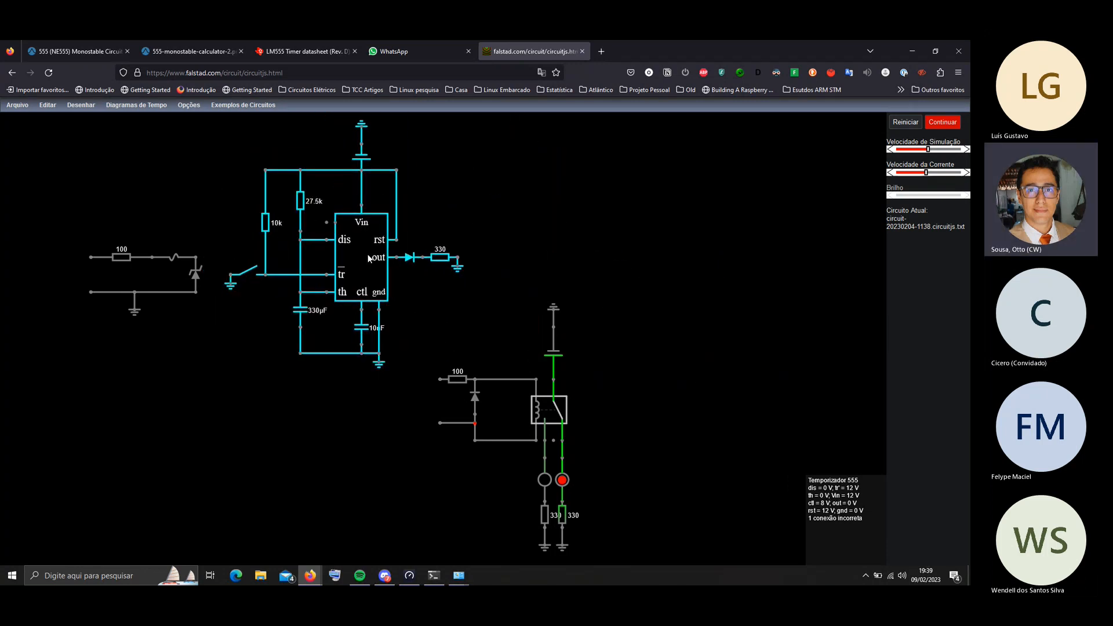
click(515, 295)
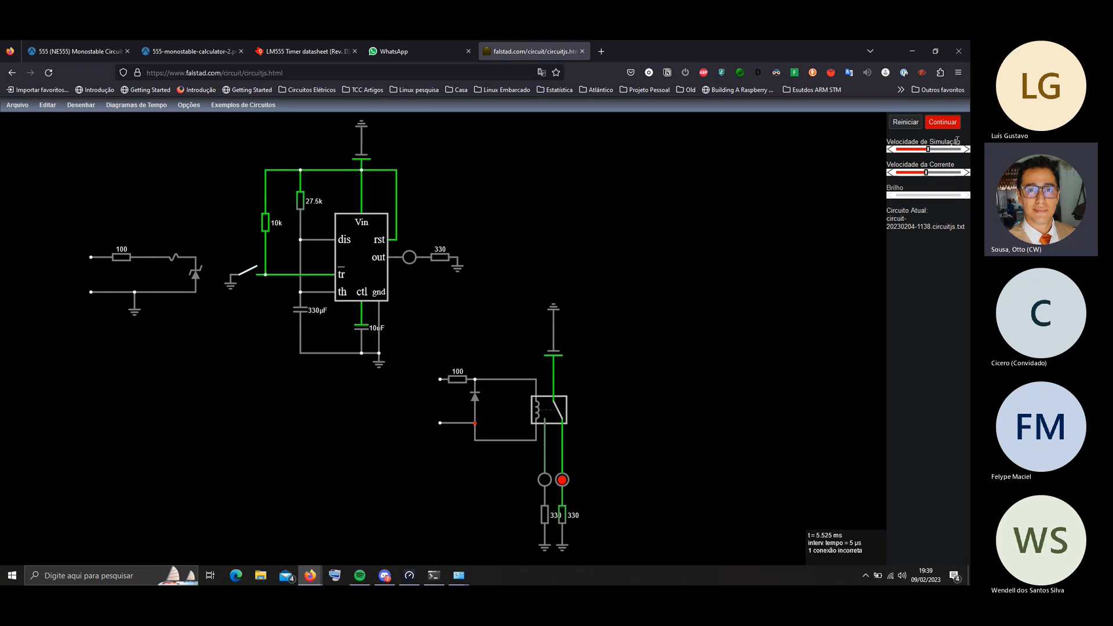
Trigger the 555 timer with its push button in the running simulation and add an undocked scope for its output LED, pausing again
click(943, 121)
click(248, 270)
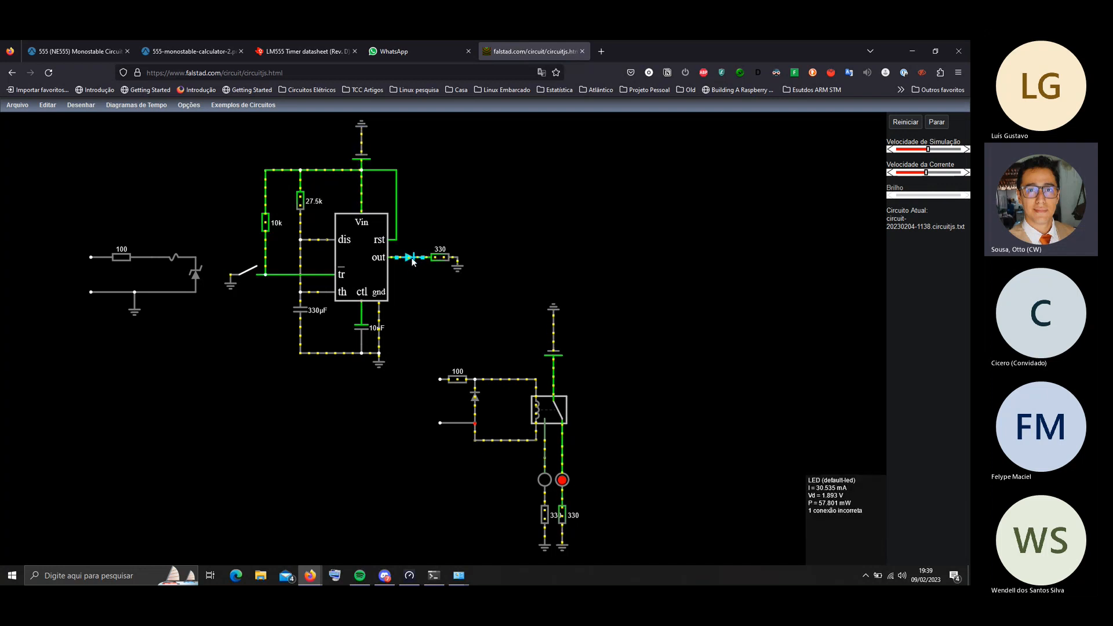
right_click(413, 261)
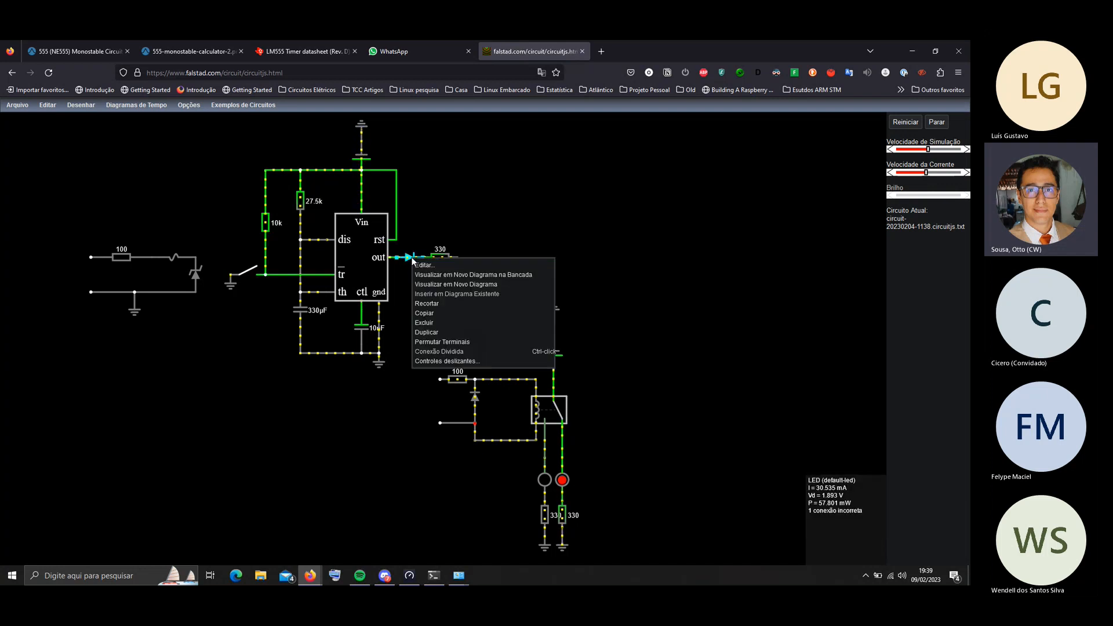
click(433, 283)
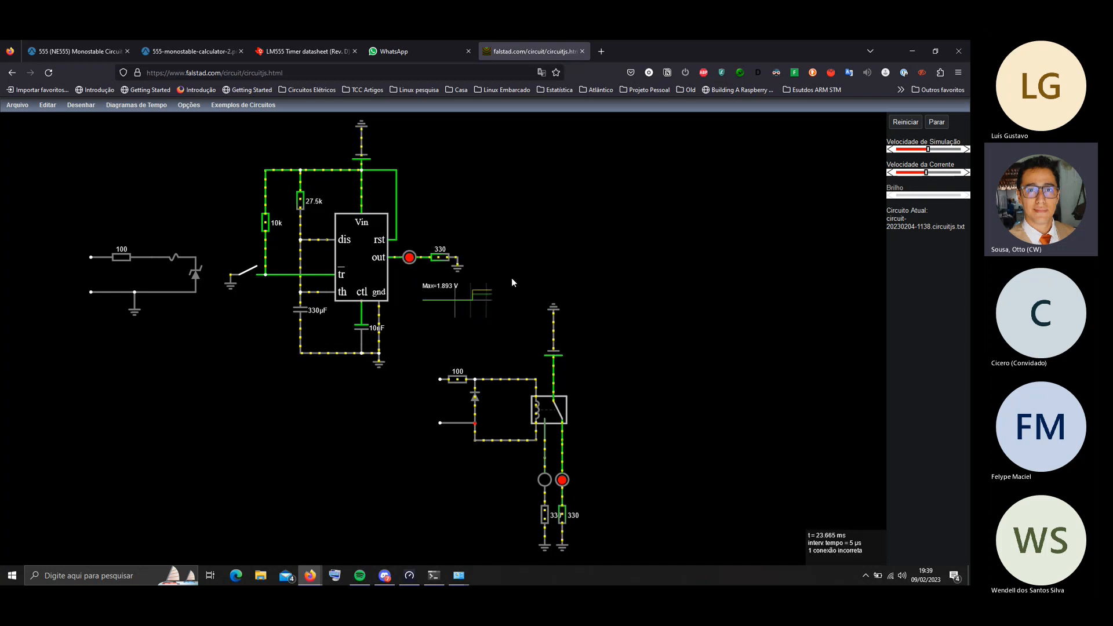
click(937, 124)
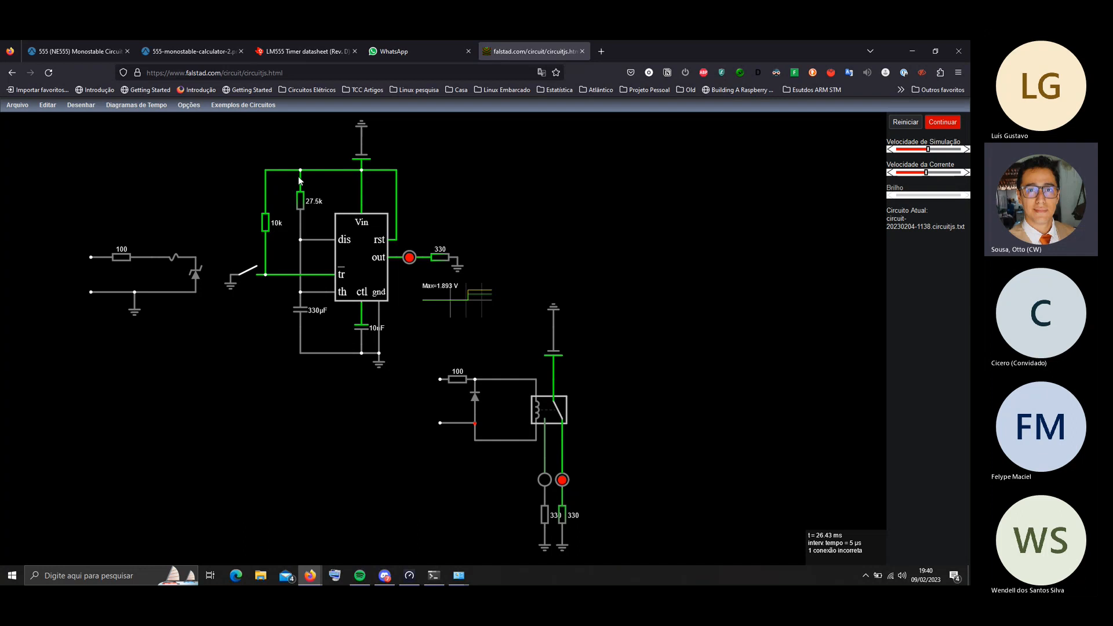
Switch to the 555 Monostable Circuit Calculator and calculate the resistance for a 330 µF capacitor and a 1 second output pulse width
click(161, 50)
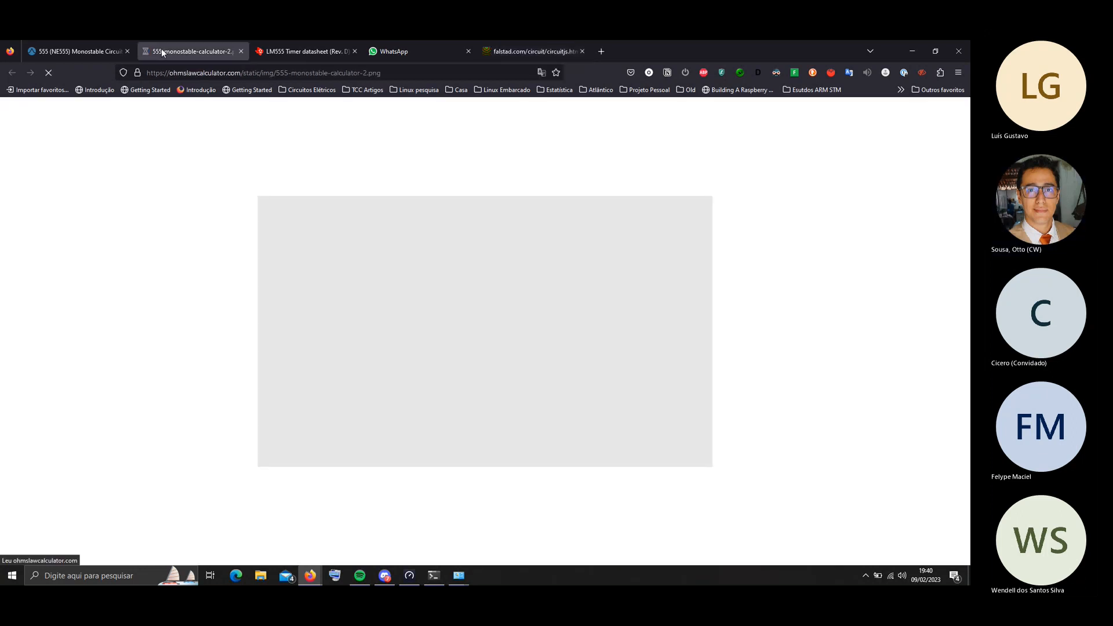
click(105, 51)
click(418, 399)
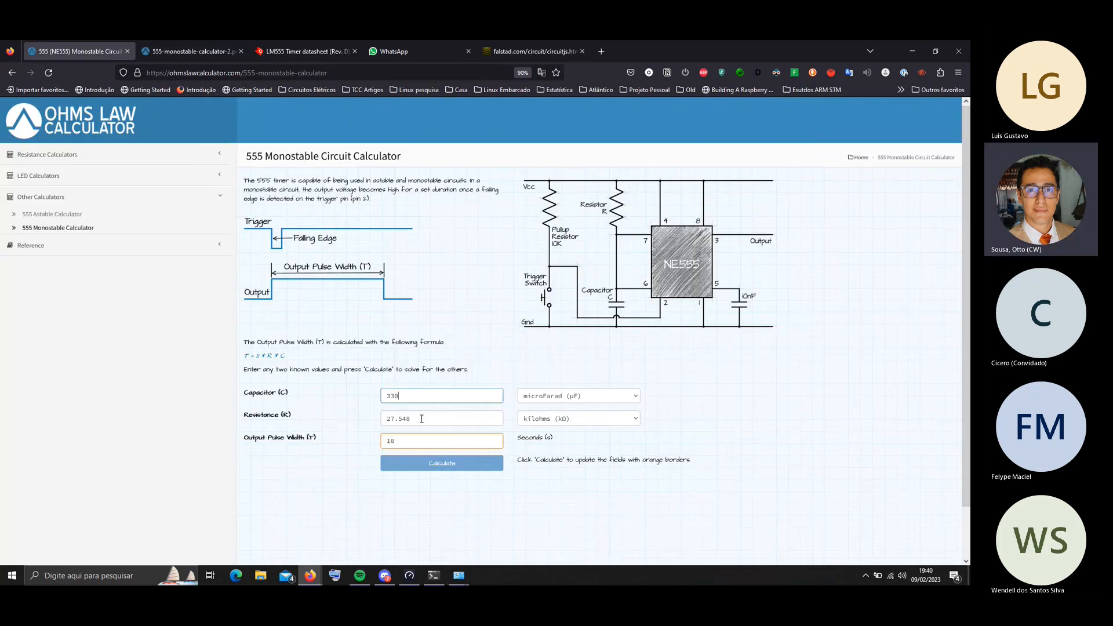
click(421, 419)
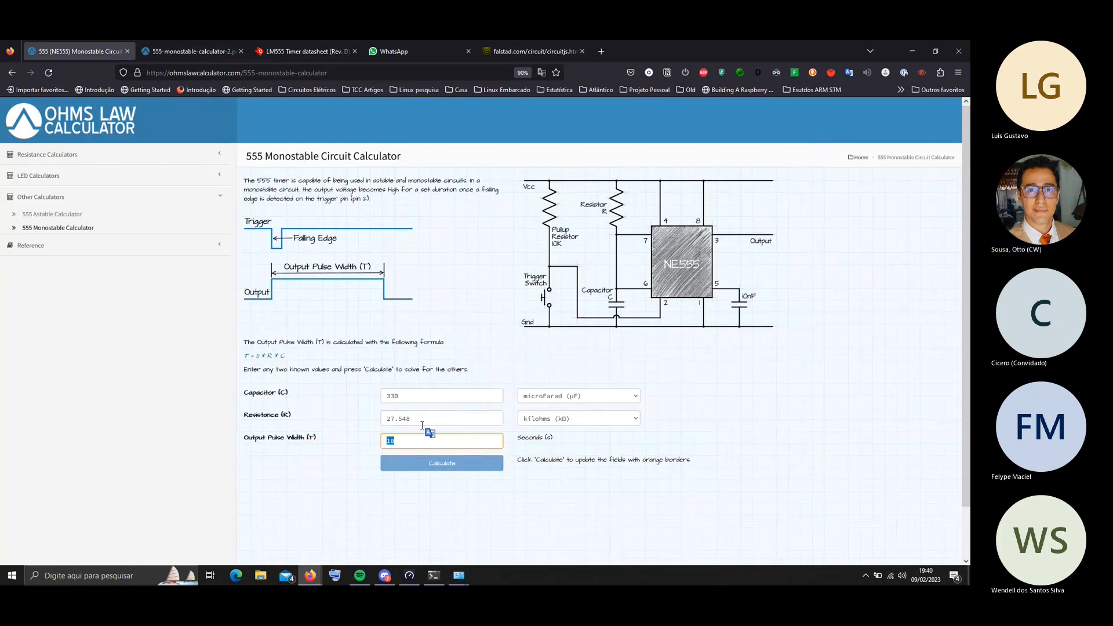
click(422, 419)
drag(422, 422, 384, 419)
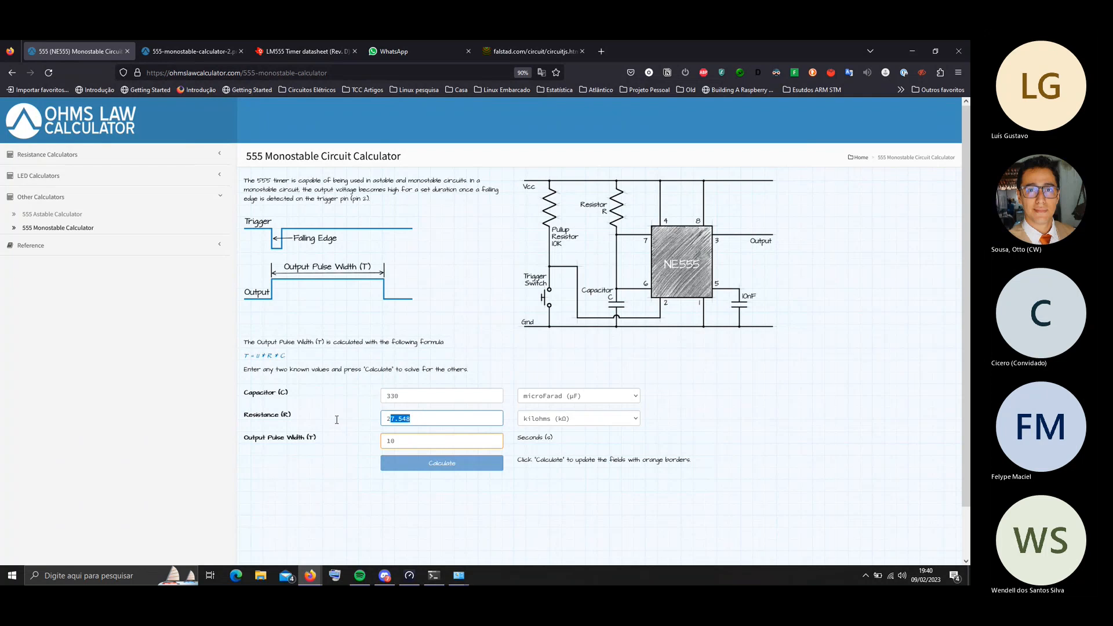
key(BackSpace)
double_click(408, 436)
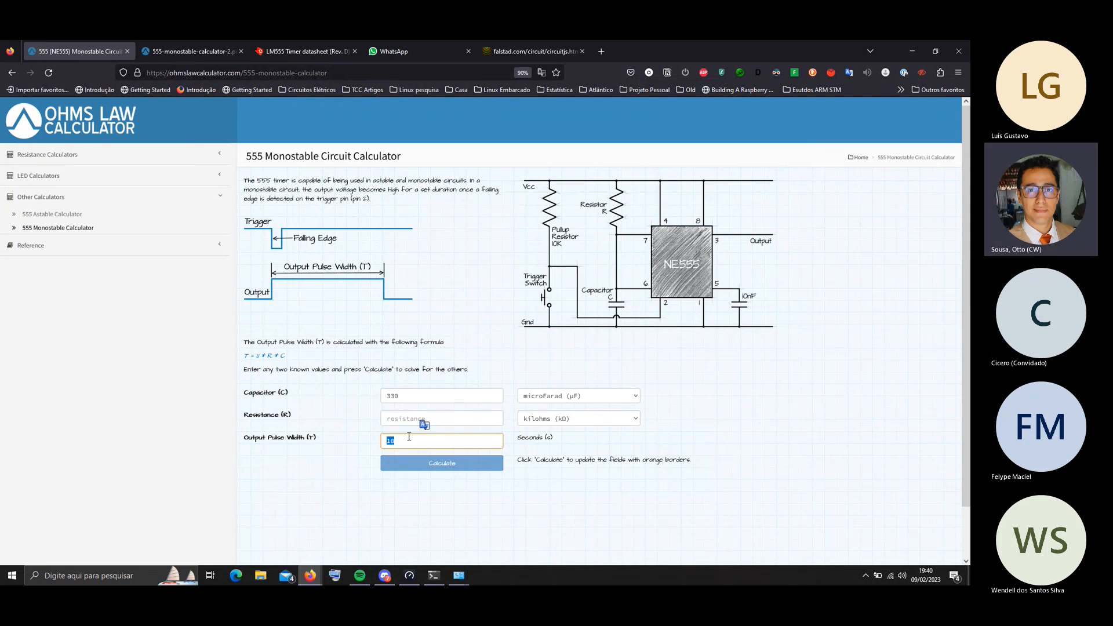
text(1)
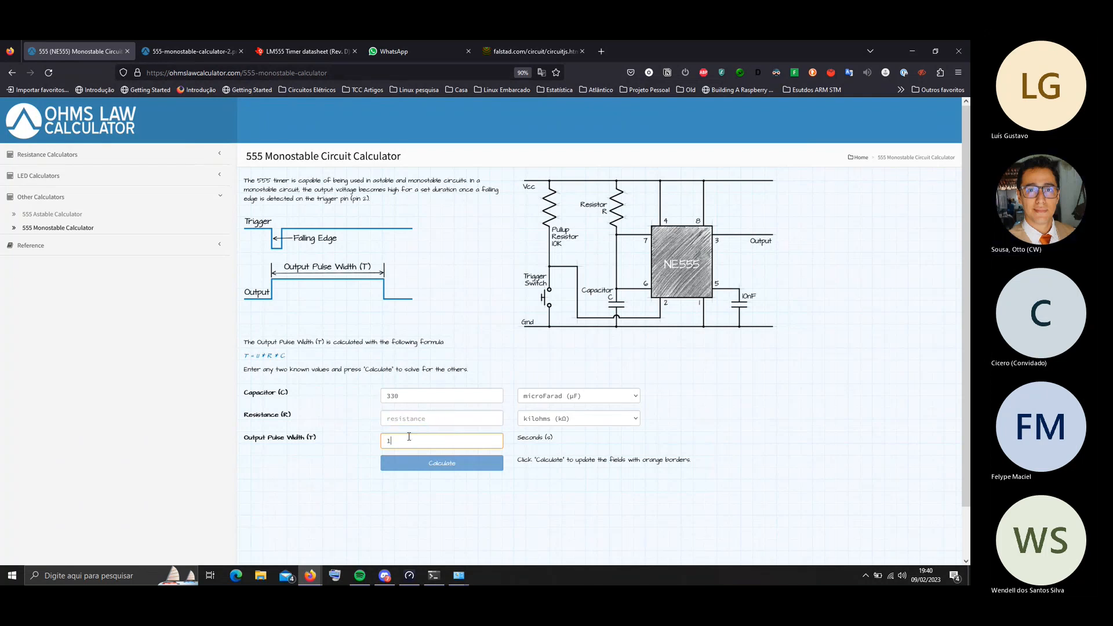
click(437, 395)
key(BackSpace)
click(448, 468)
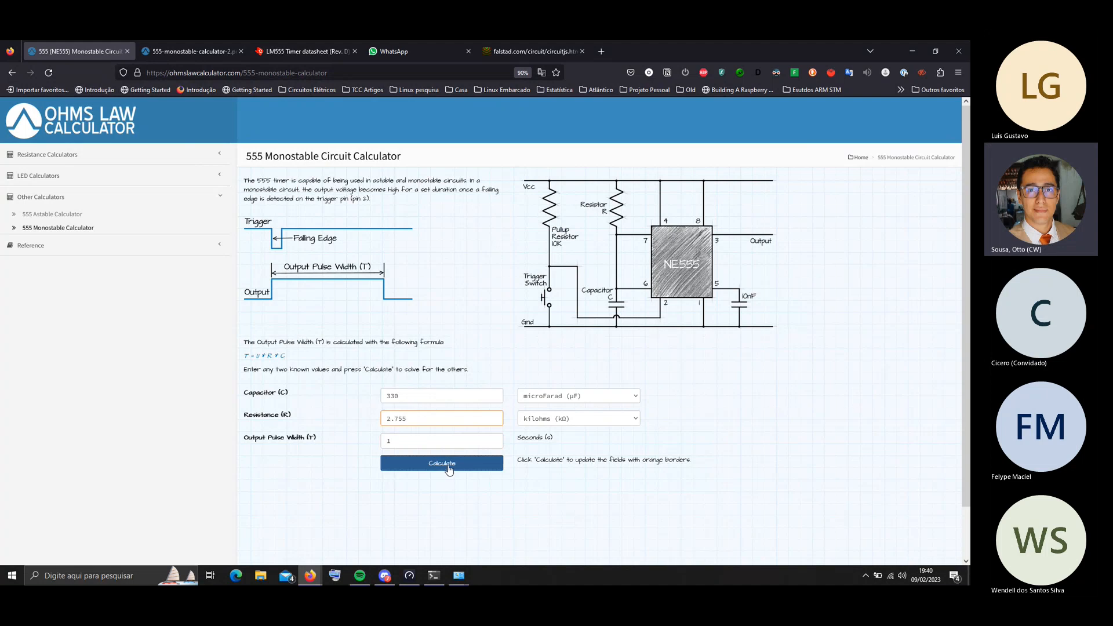
Return to the circuit simulator, set the 555 circuit's timing resistor to 2.7548k ohms and resume the simulation
click(186, 52)
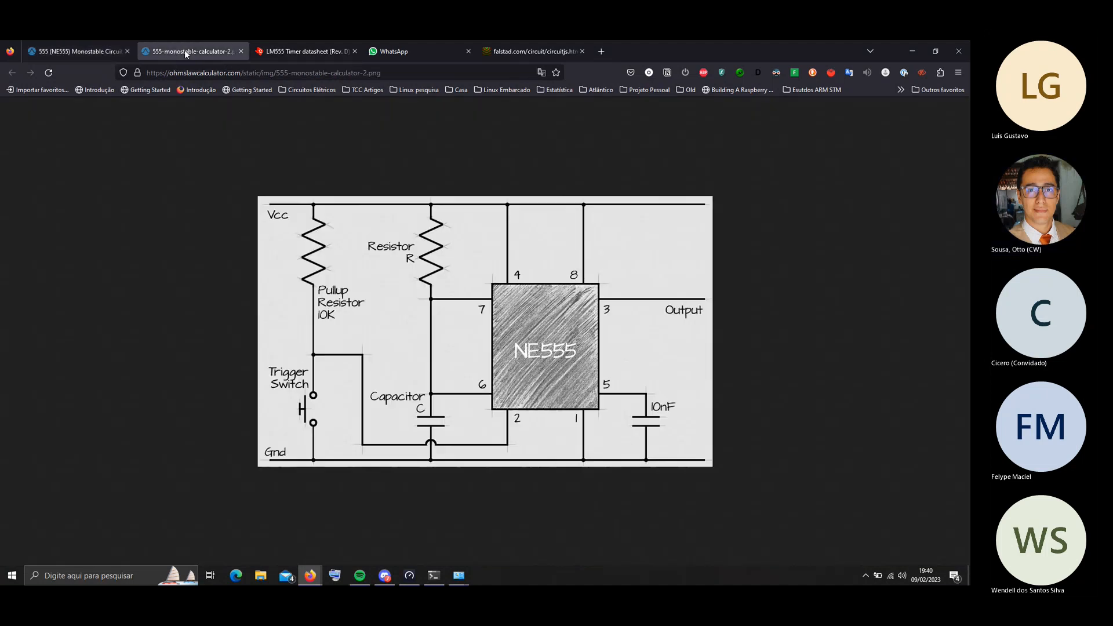
click(326, 45)
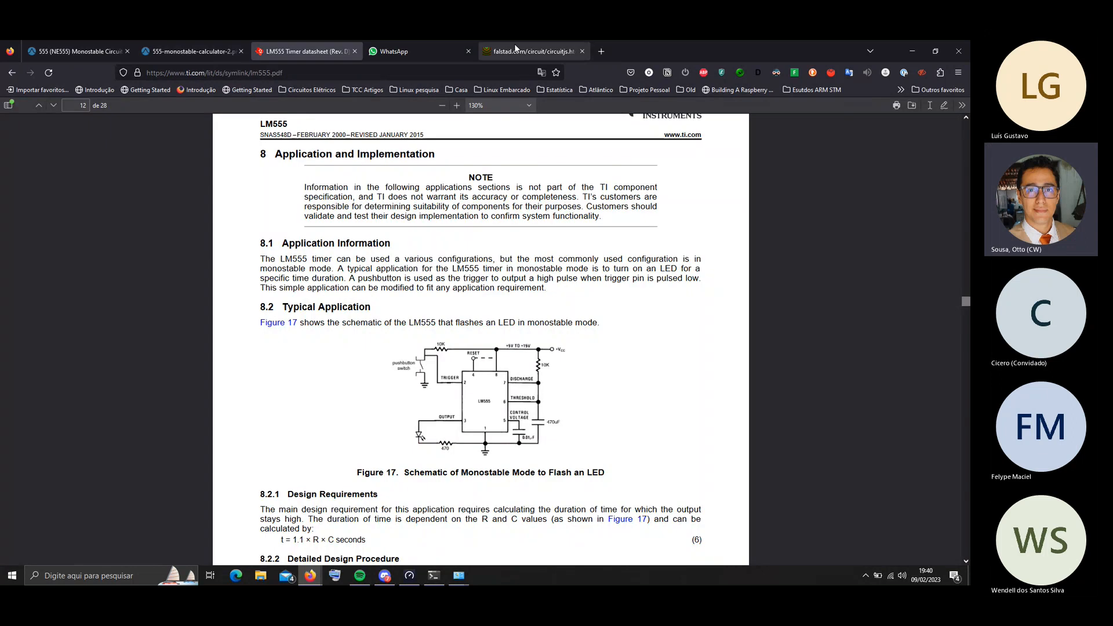
click(514, 50)
double_click(300, 202)
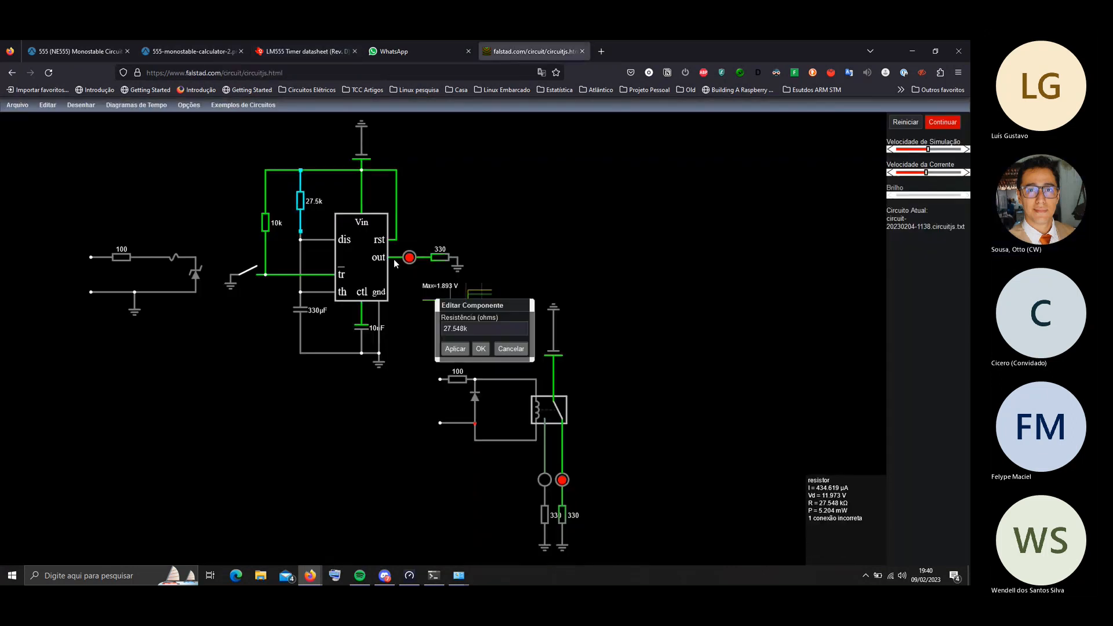
click(446, 329)
text(.)
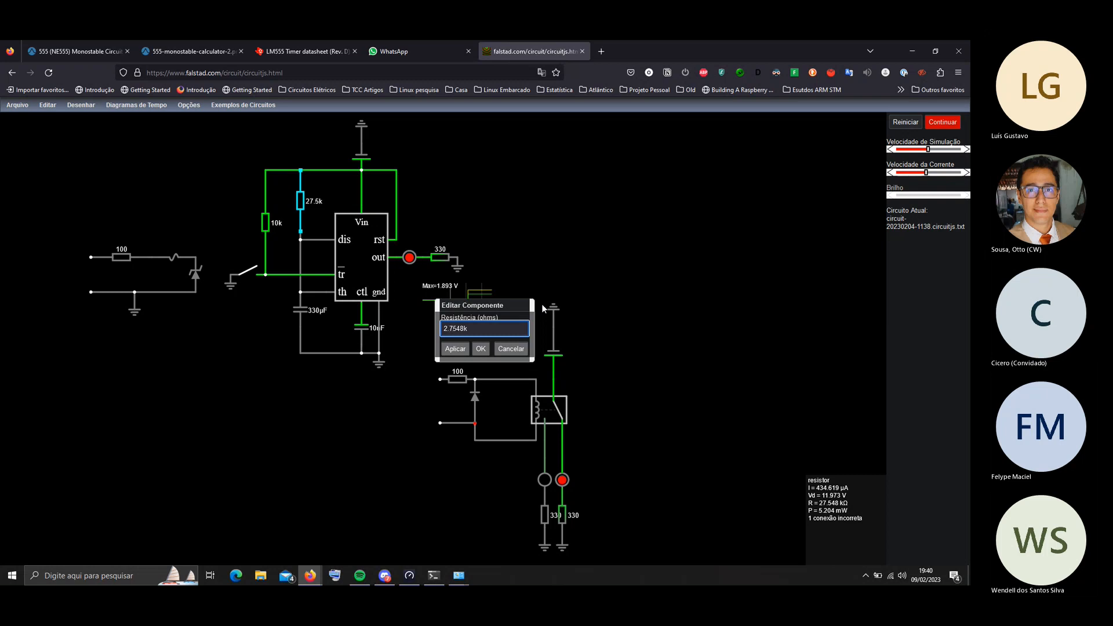
click(480, 349)
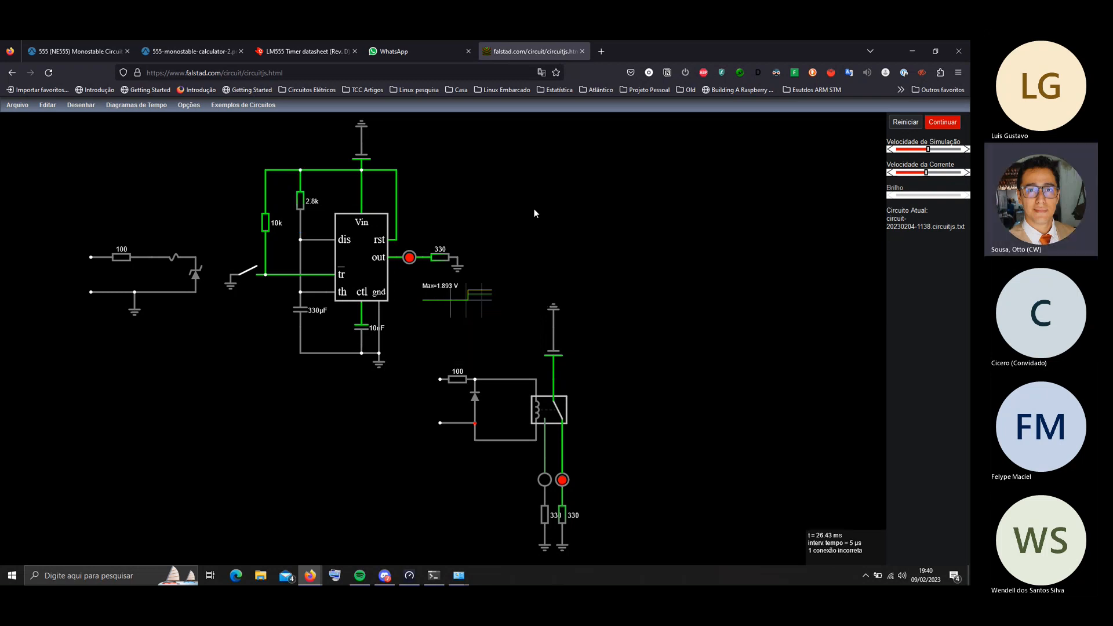
click(954, 122)
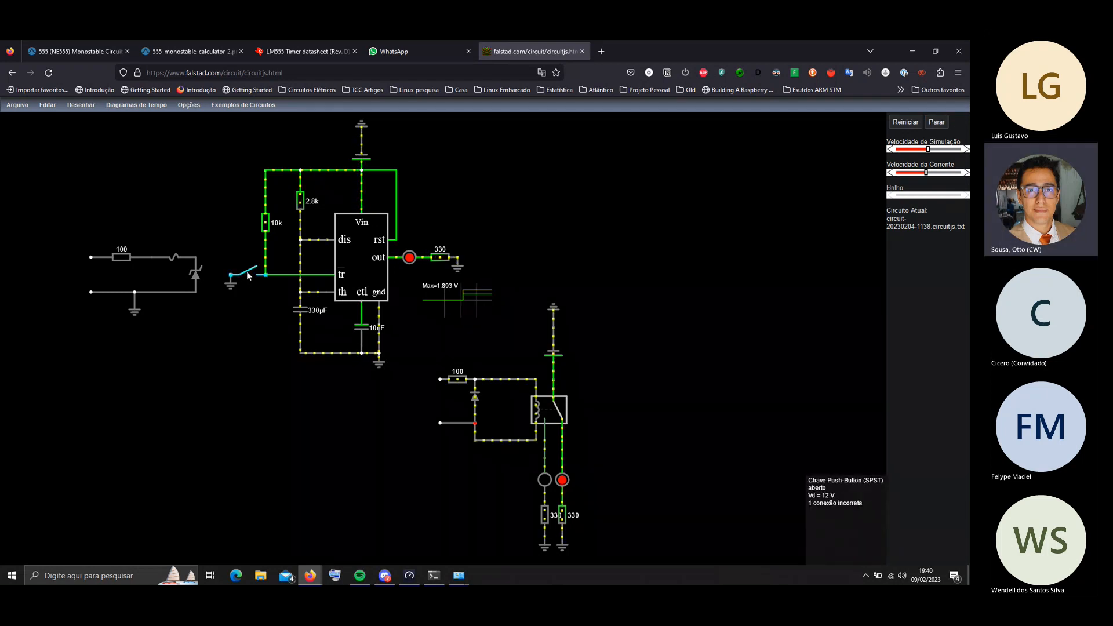
Restart the simulation, trigger the 555 timer with its push button and raise the simulation speed to follow the LED pulse on the scope
click(904, 122)
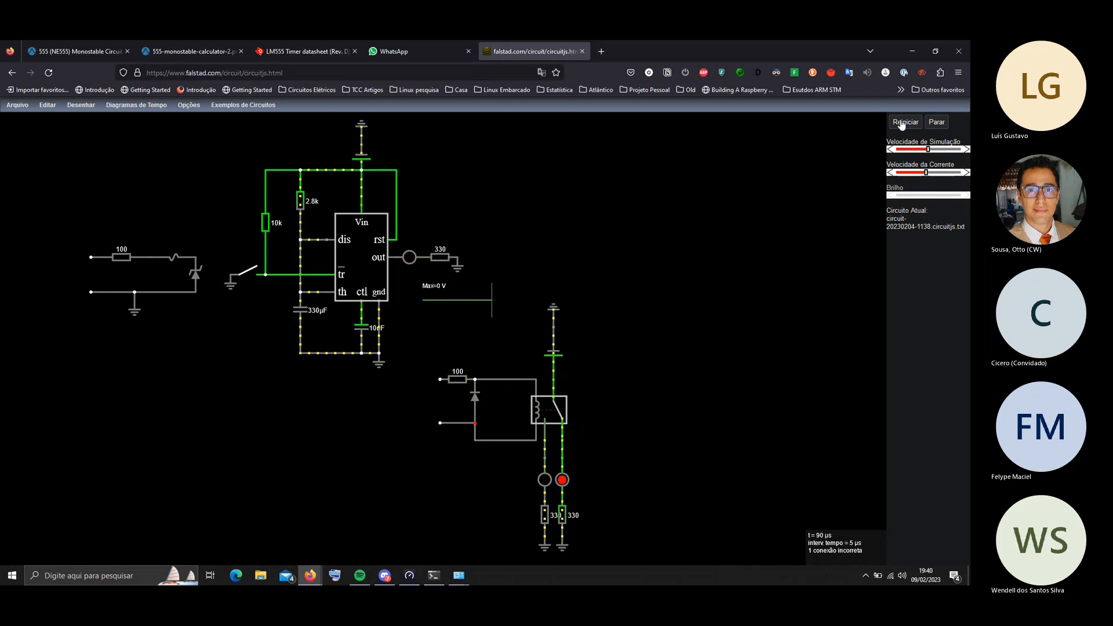
click(247, 271)
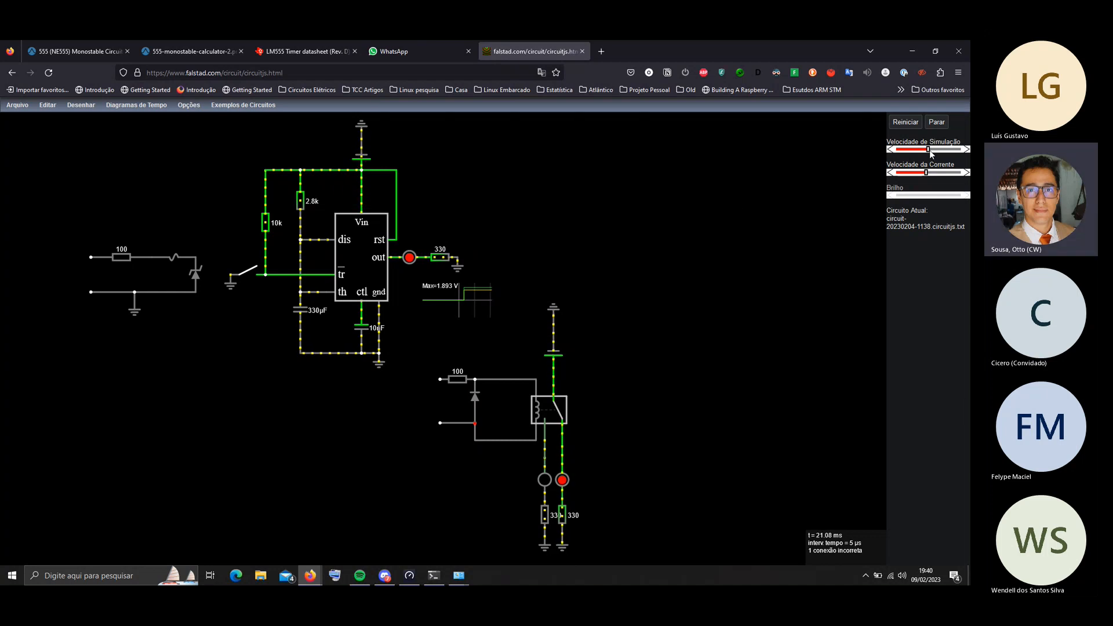
drag(929, 149, 942, 150)
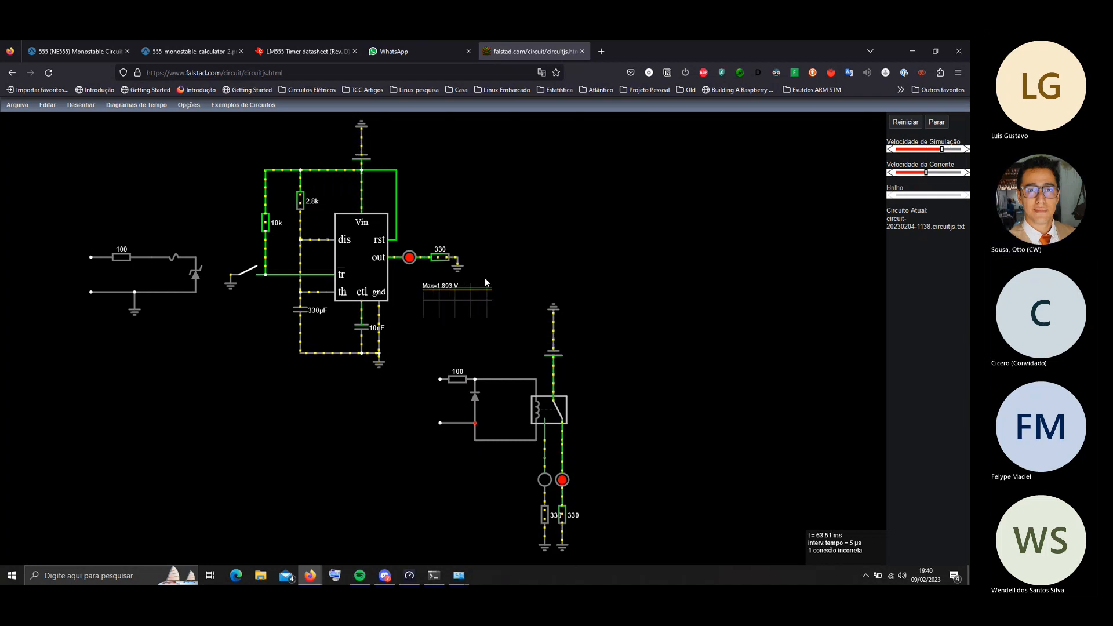
mouse_move(474, 287)
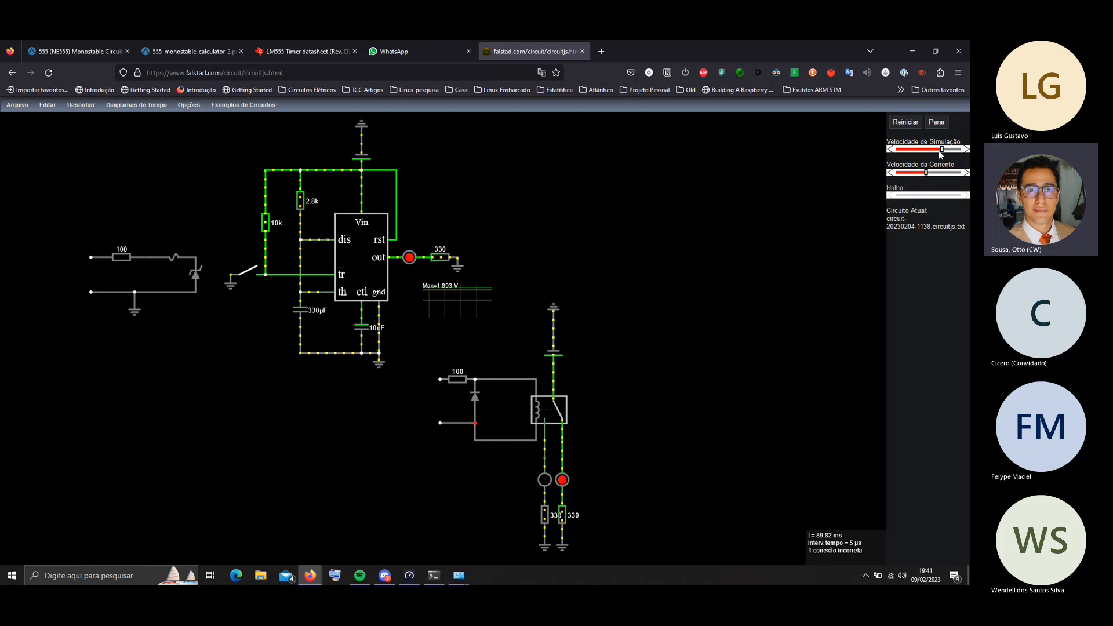
drag(942, 149, 964, 149)
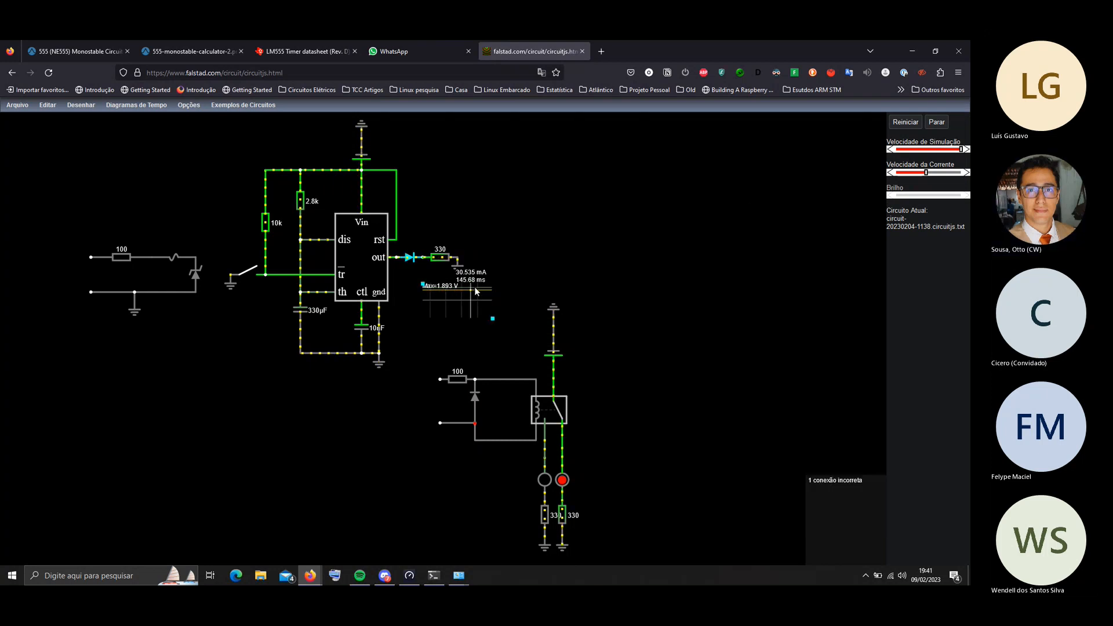
mouse_move(475, 290)
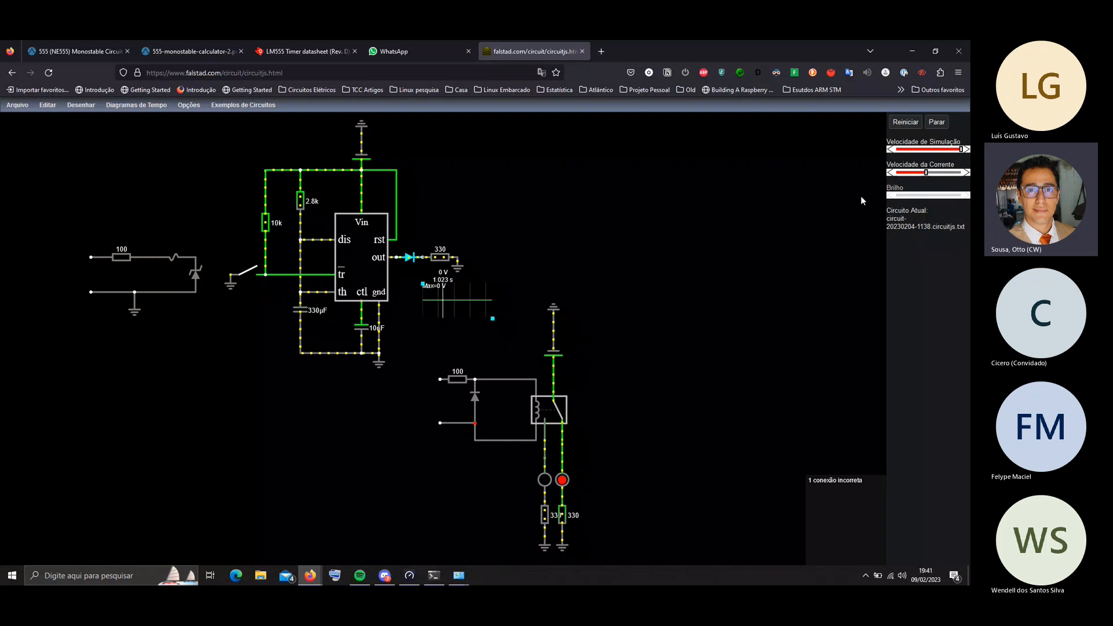
Lower the simulation speed back to about the middle and delete the output LED's scope
drag(935, 150, 926, 154)
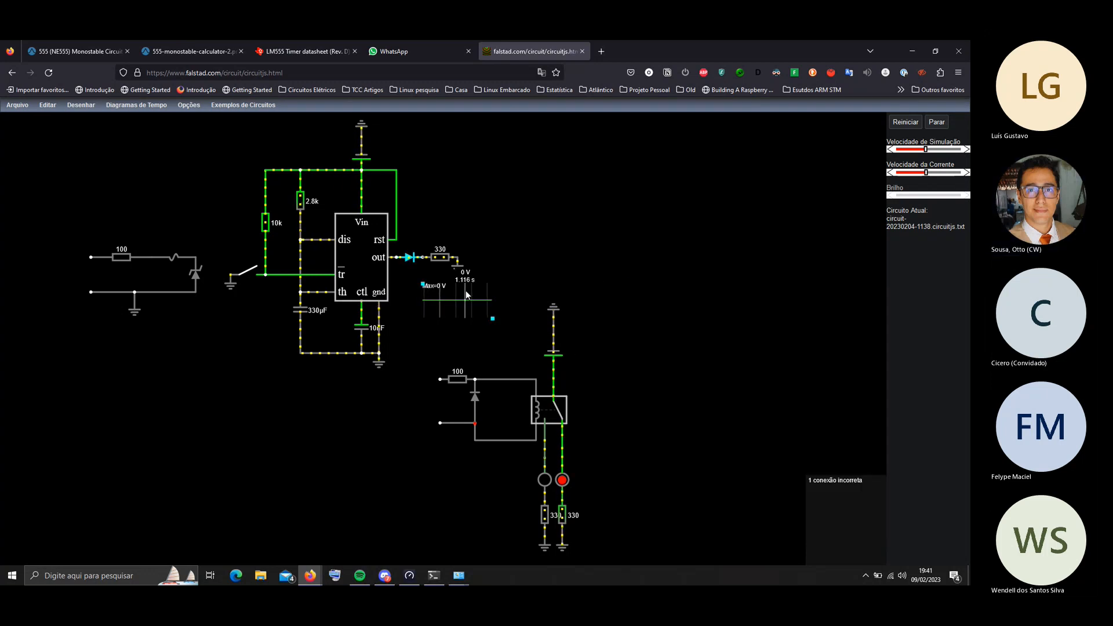
key(Delete)
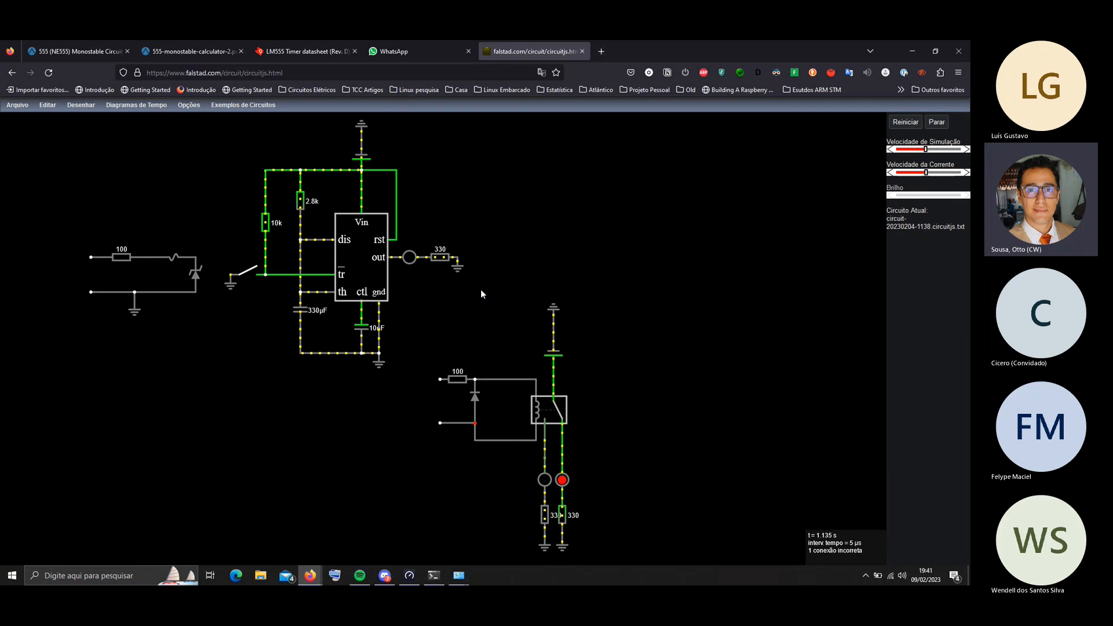
Move the whole relay circuit further right on the canvas and reattach the 555 circuit's output ground to its 330 ohm resistor
drag(636, 279, 454, 531)
click(502, 456)
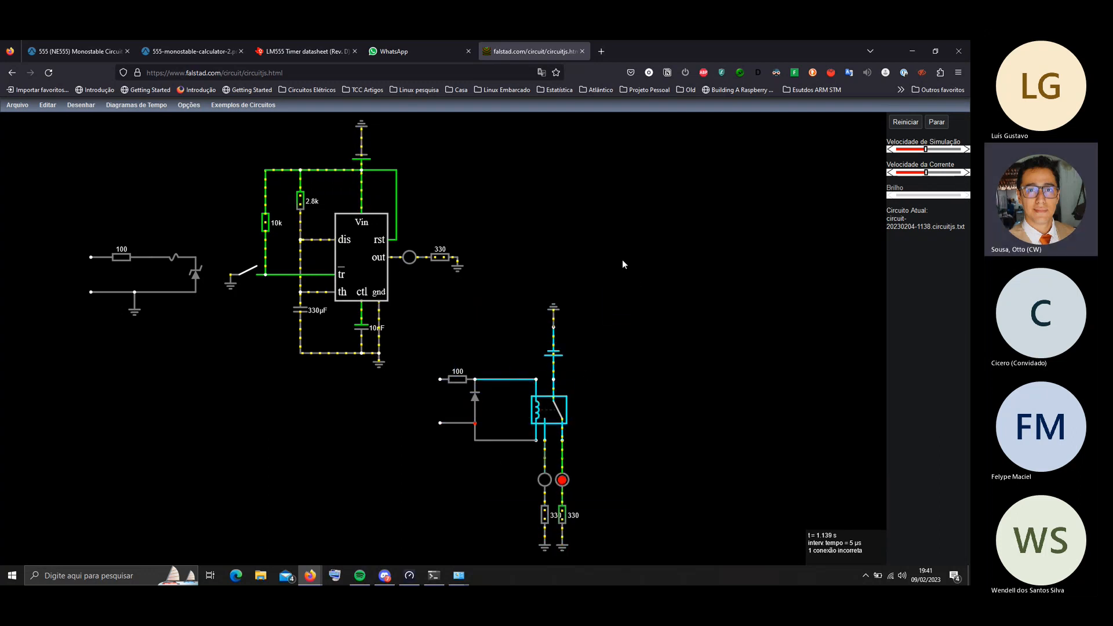
drag(621, 259, 460, 546)
drag(543, 414, 655, 303)
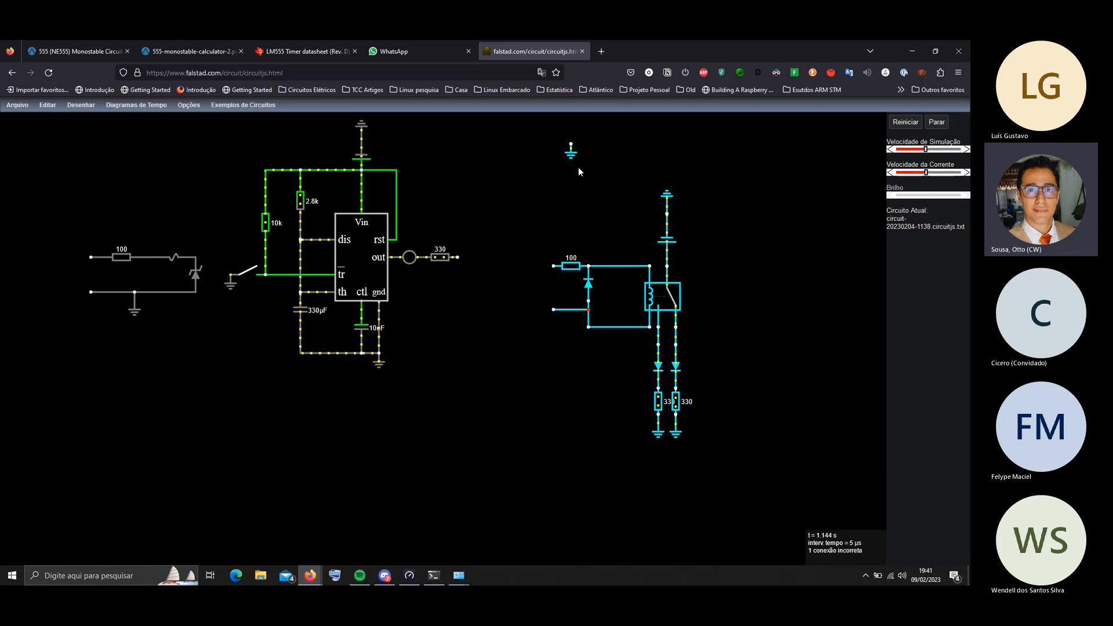
drag(572, 157, 628, 179)
click(647, 183)
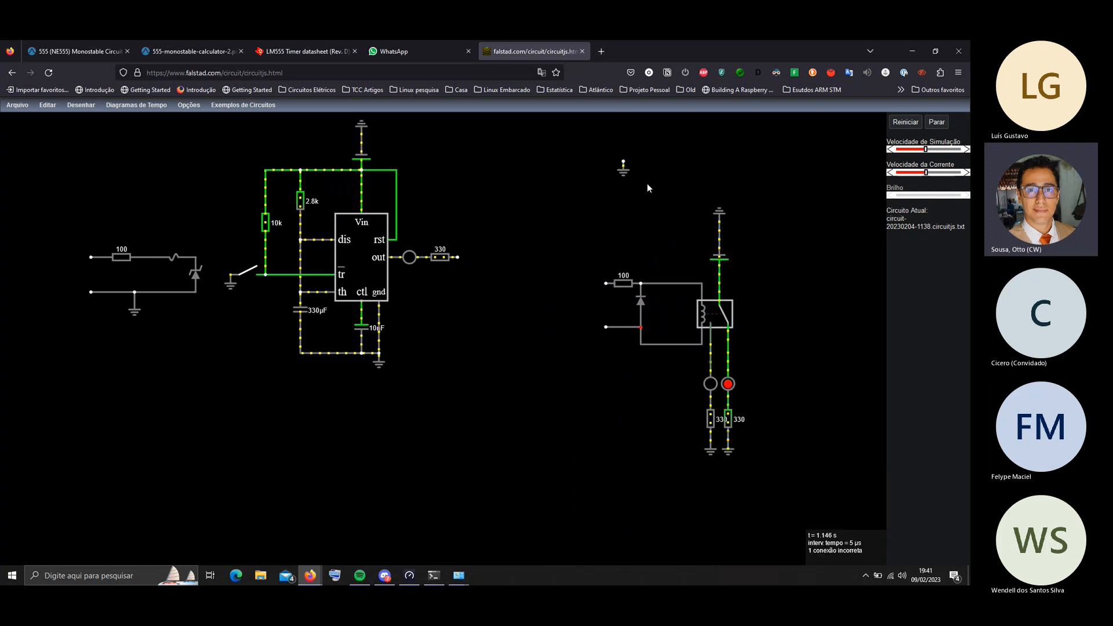
drag(569, 200, 458, 267)
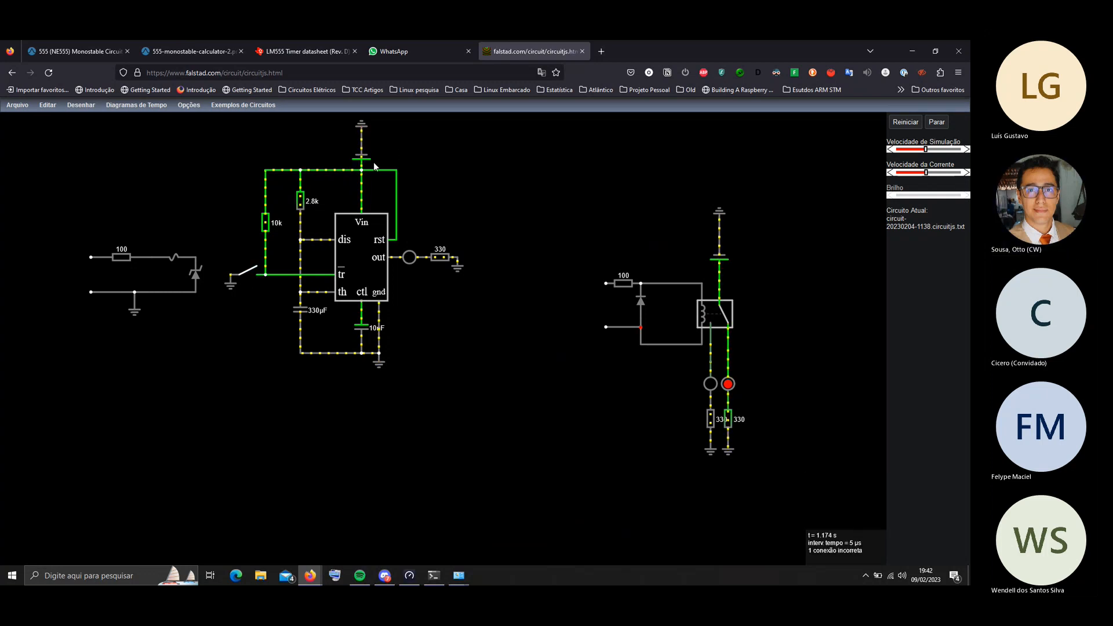
Delete the 555 circuit's own voltage source with its ground and the ground below its gnd pin, pausing the simulation
drag(374, 166, 488, 144)
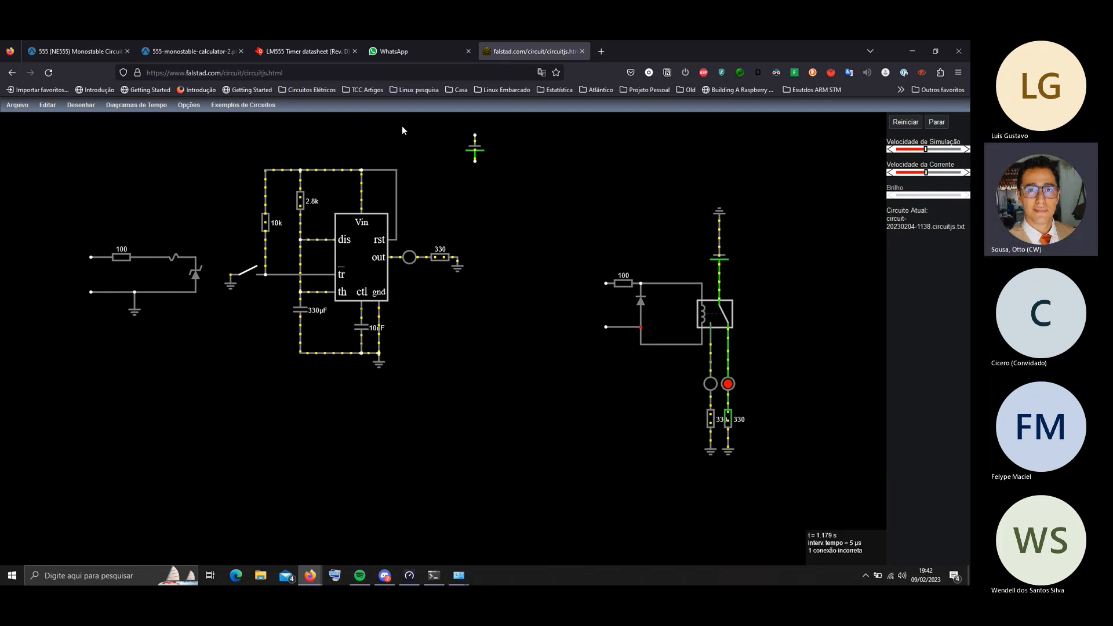
key(Delete)
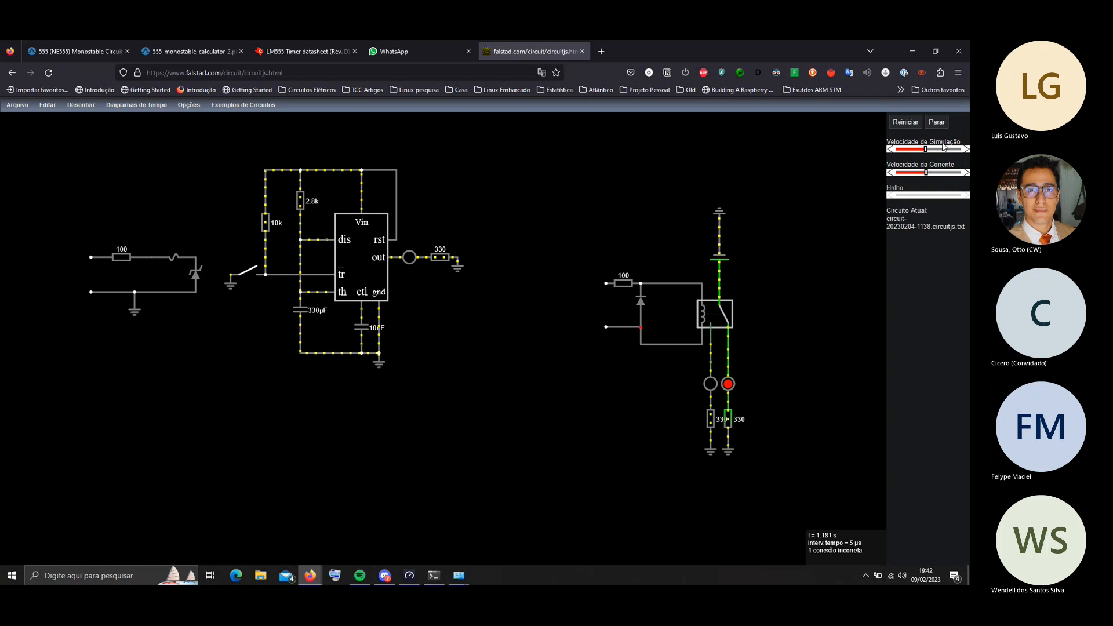
click(937, 122)
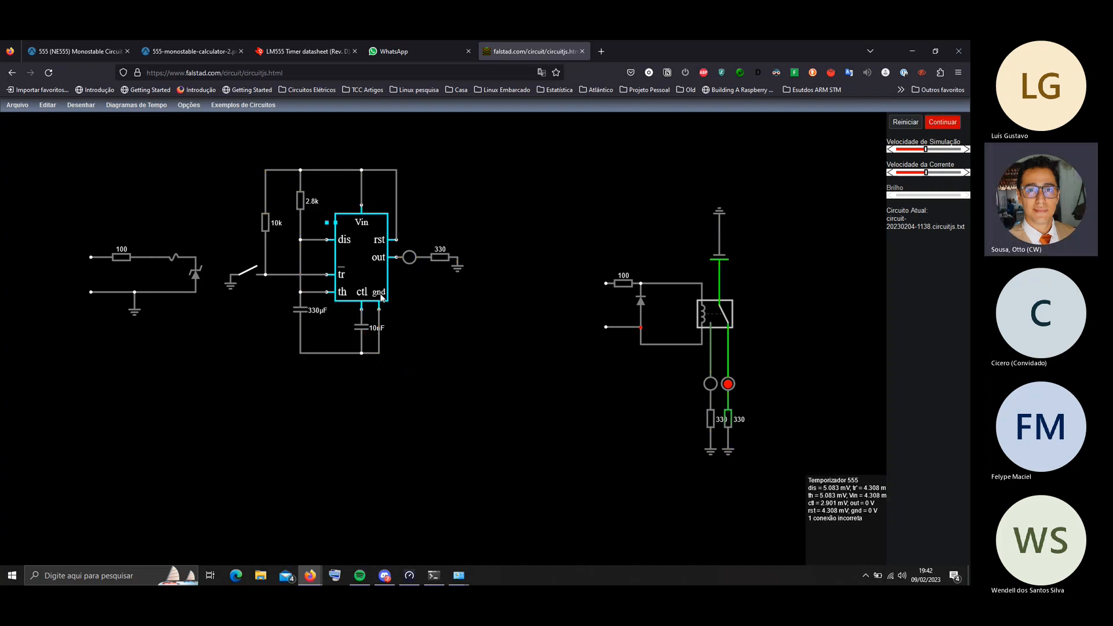
key(Delete)
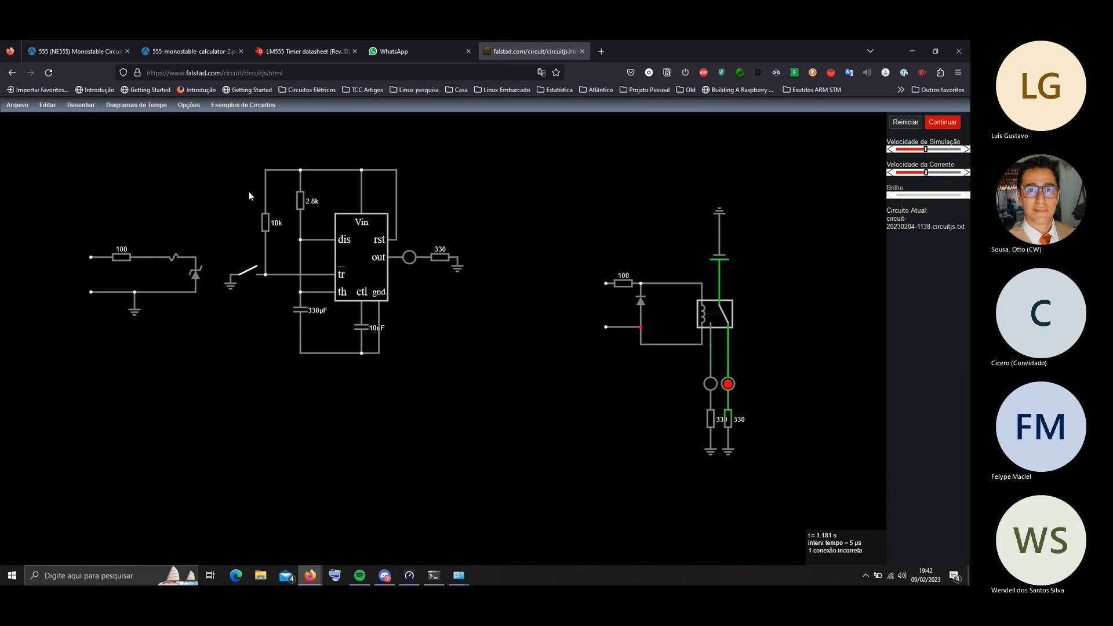
Wire the zener diode's upper node to the 555's Vin line and its lower node to the 555's gnd line
mouse_move(196, 257)
mouse_down()
mouse_move(194, 132)
mouse_move(295, 129)
mouse_move(197, 146)
mouse_move(308, 134)
mouse_move(362, 148)
mouse_up()
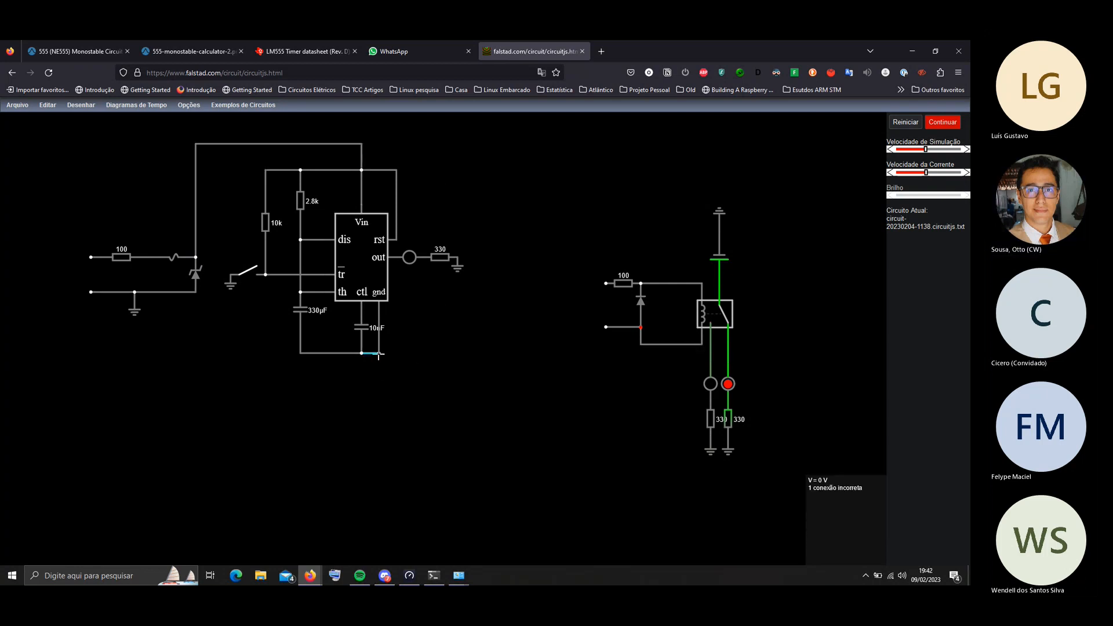
drag(379, 353, 379, 379)
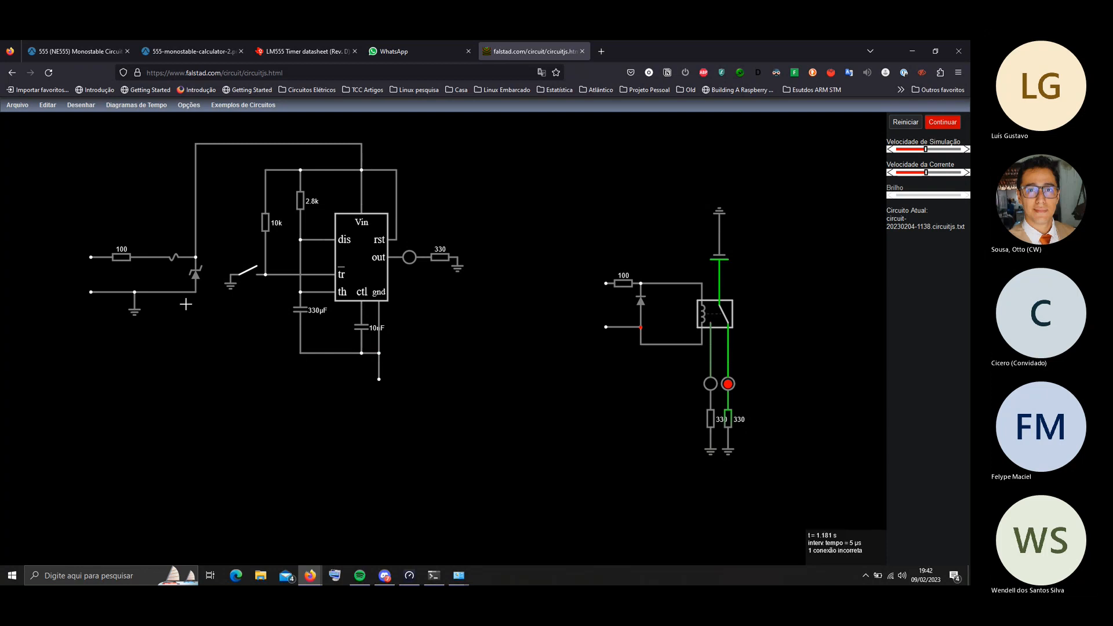
drag(196, 293, 379, 379)
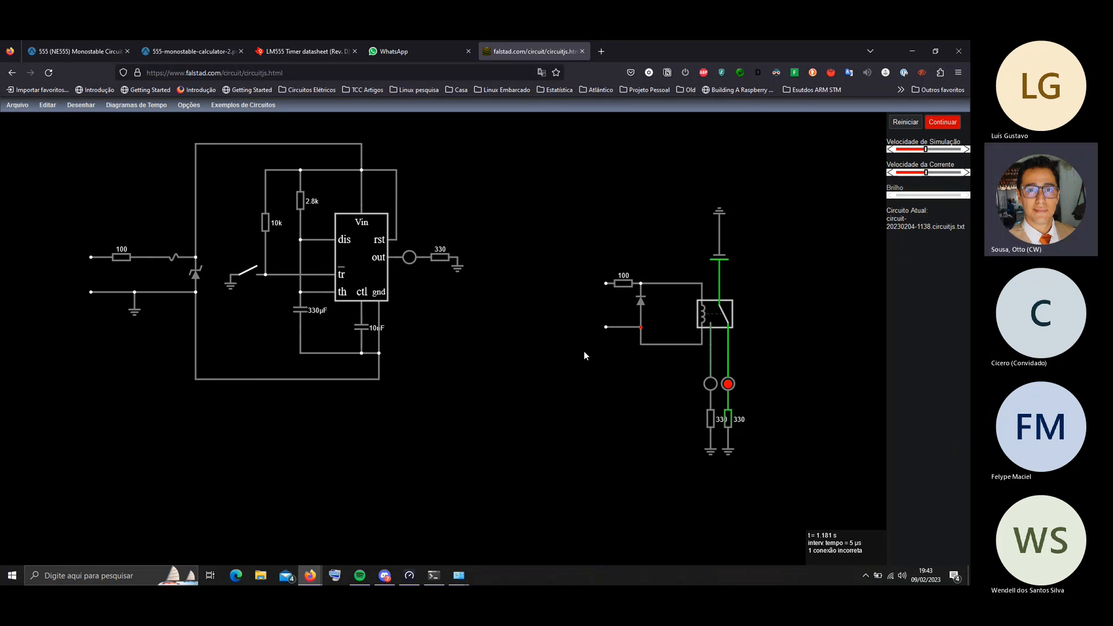
Add a voltage source across the two input terminals of the zener supply and set its voltage to 20 V
key(c)
mouse_move(519, 363)
mouse_down()
mouse_move(521, 397)
mouse_move(285, 363)
mouse_move(23, 275)
mouse_move(31, 253)
mouse_up()
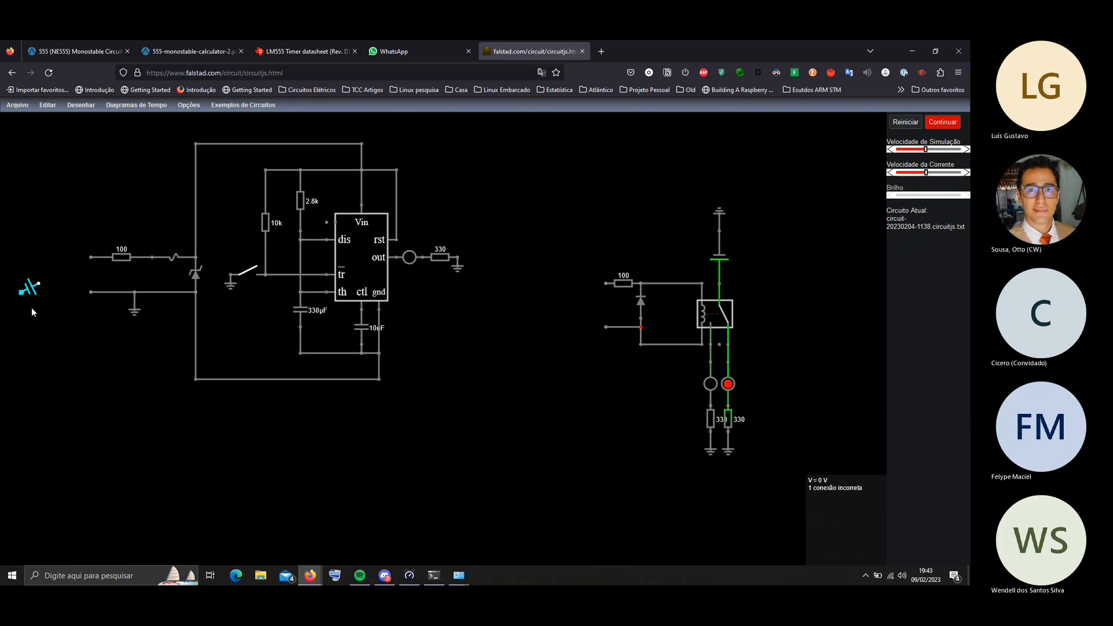
drag(32, 312, 91, 291)
double_click(91, 275)
double_click(482, 303)
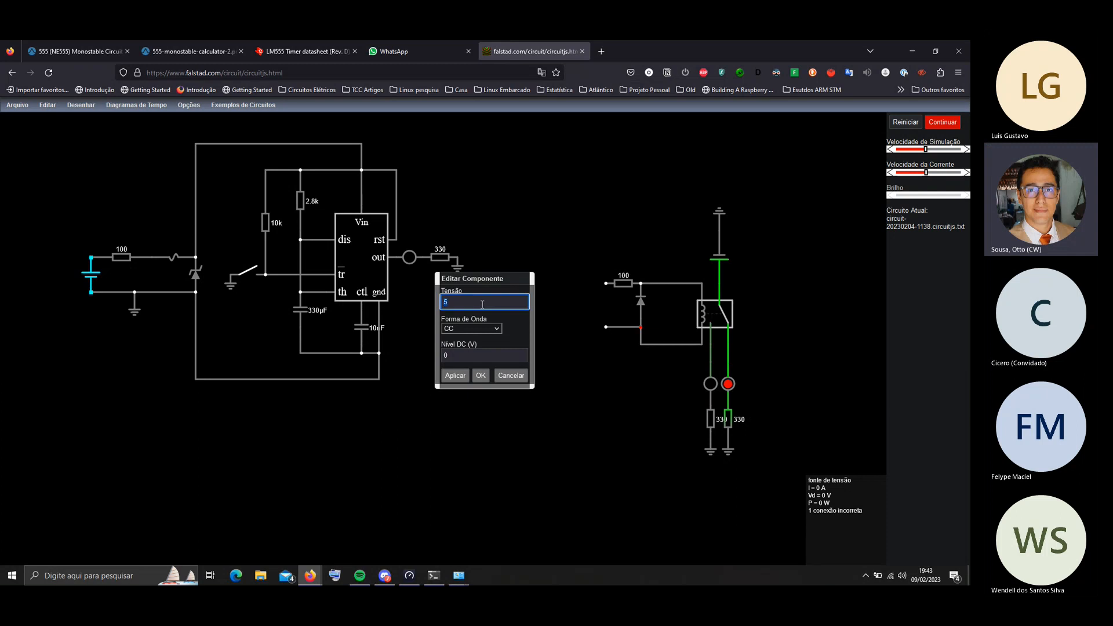
text(20)
click(481, 377)
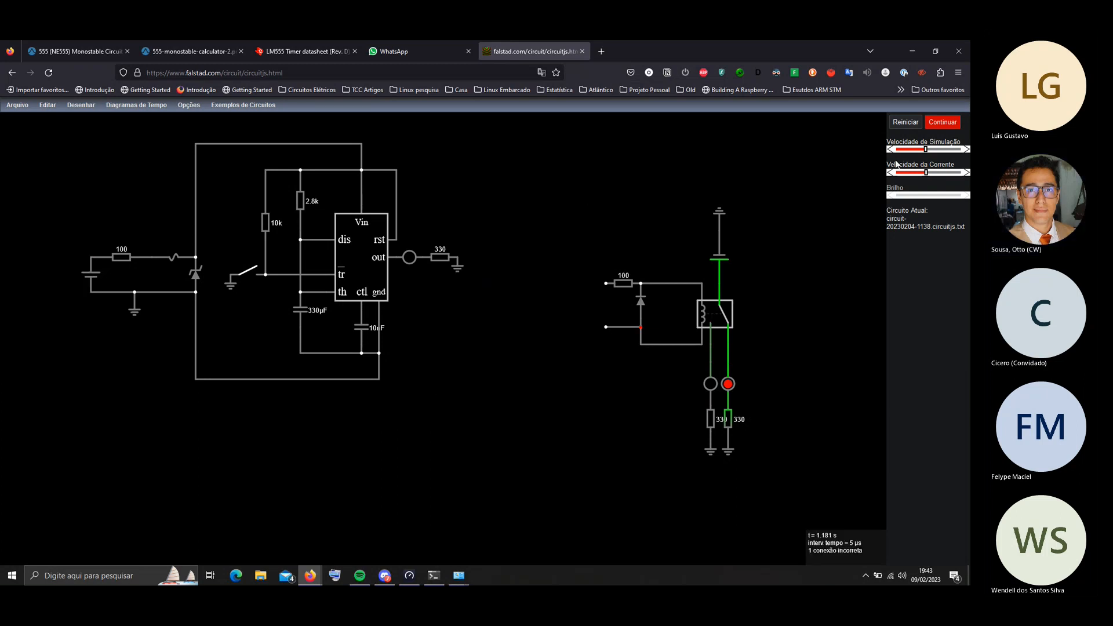
Run the simulation, set the supply fuse's I2t to 1 and trigger the 555 timer with its push button
click(953, 122)
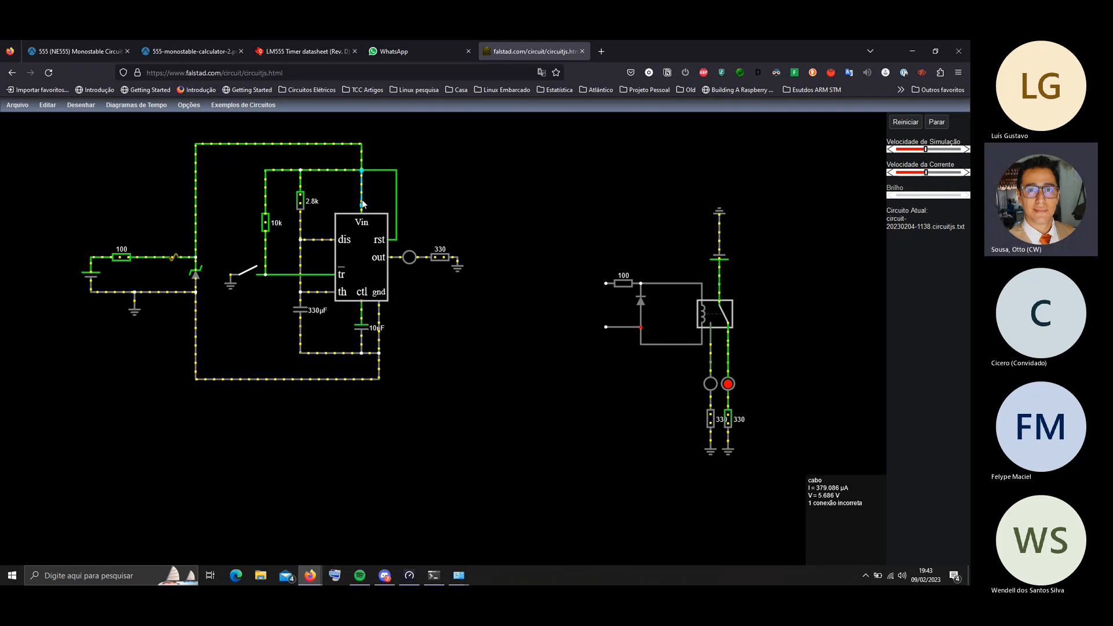
double_click(174, 261)
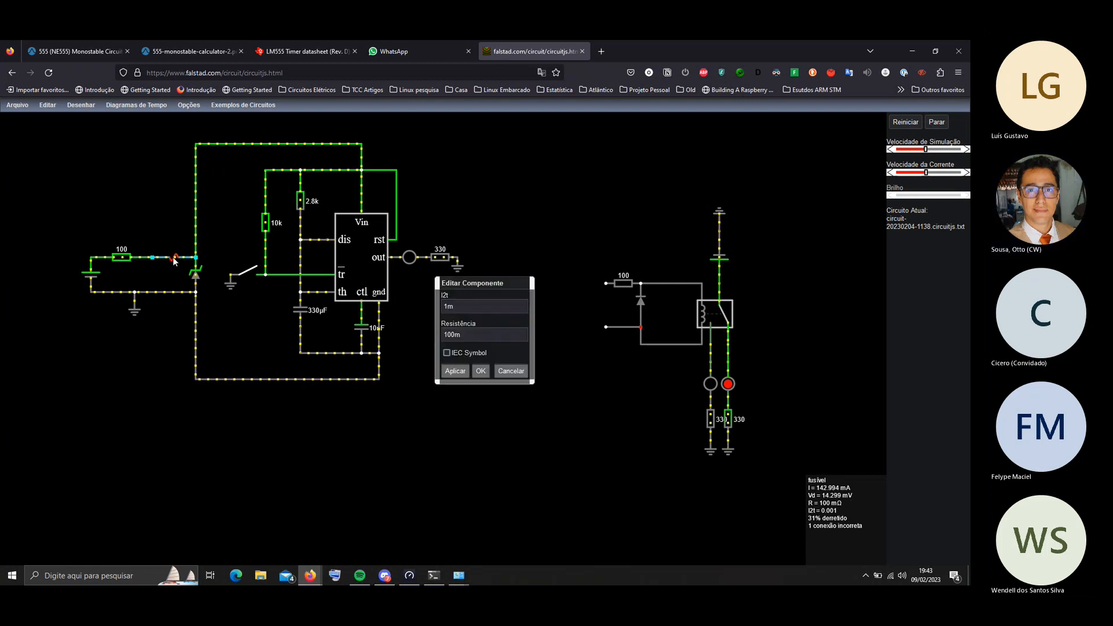
click(456, 305)
key(BackSpace)
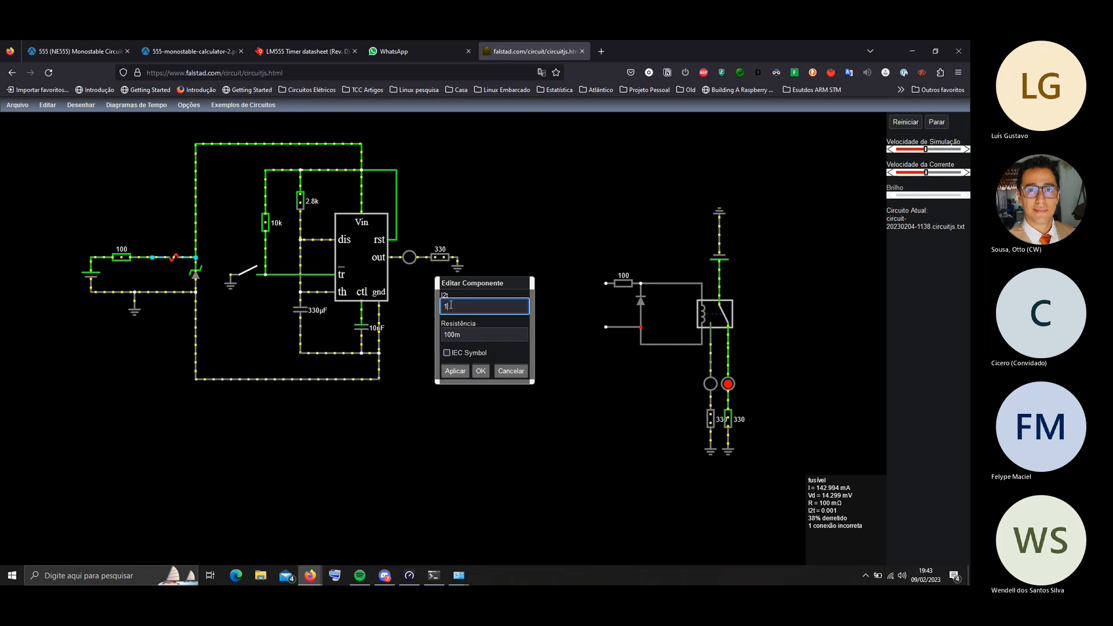
click(481, 371)
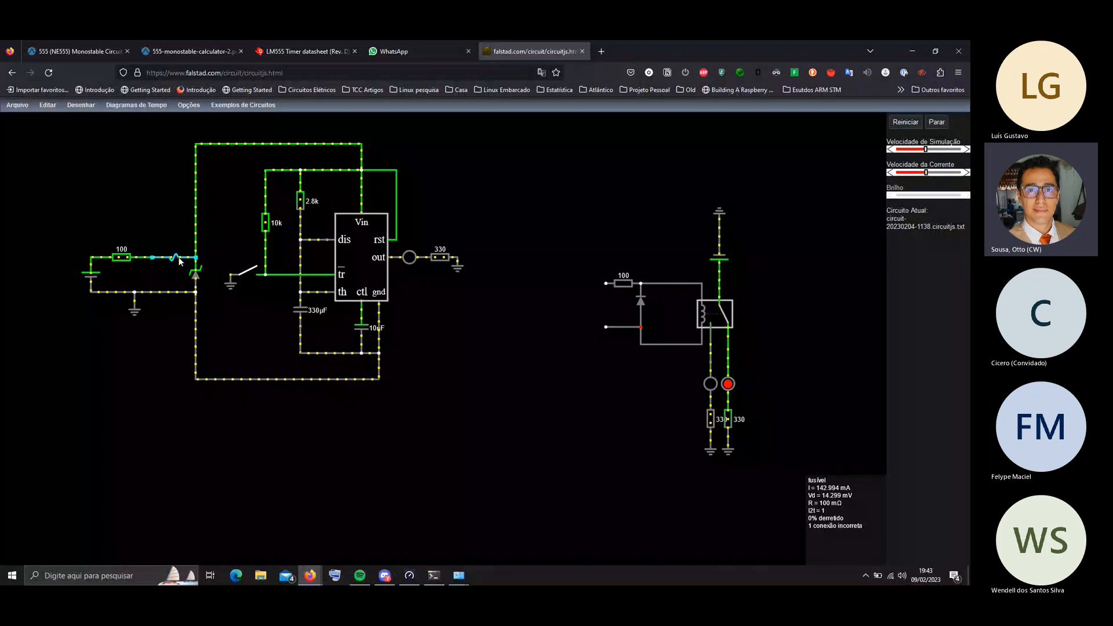
click(252, 271)
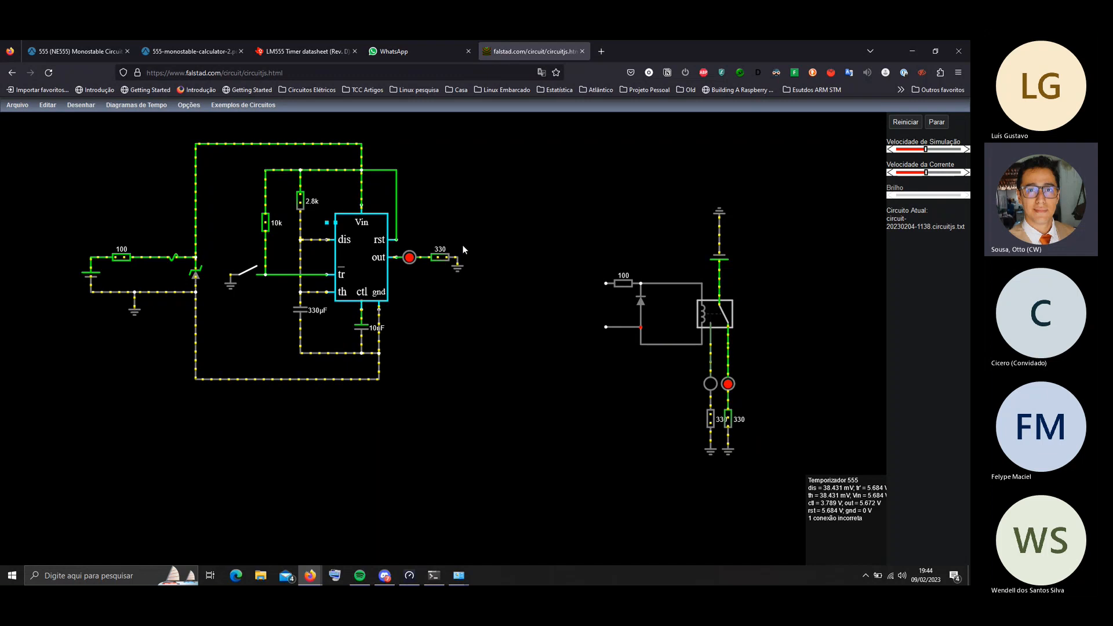
Pause the simulation and check which models are available for the supply's zener diode, leaving its model as is
click(938, 123)
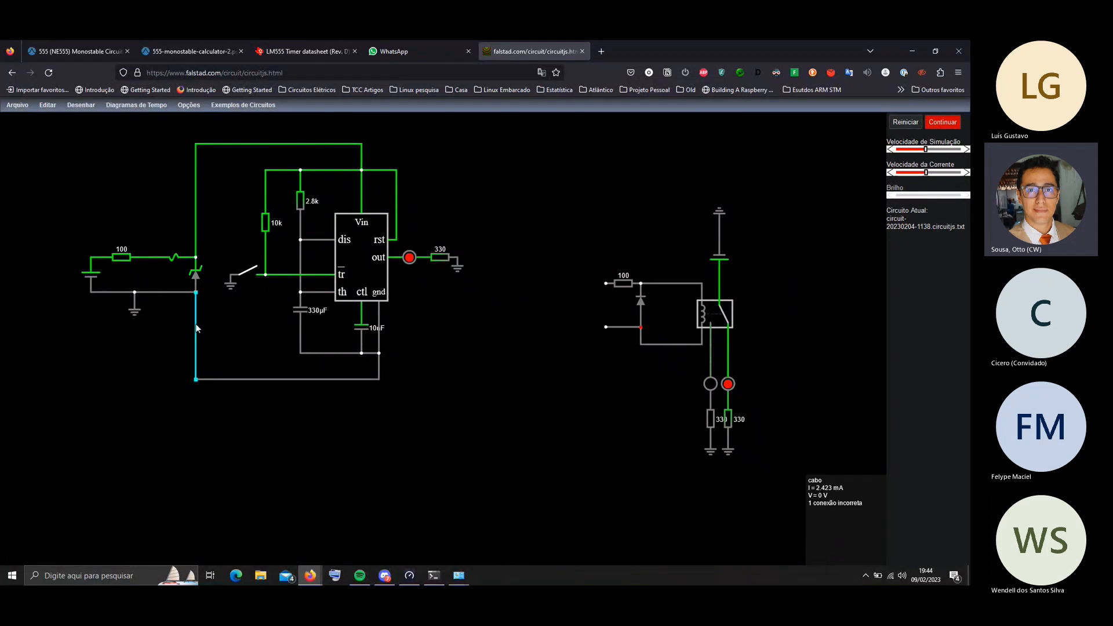
double_click(198, 282)
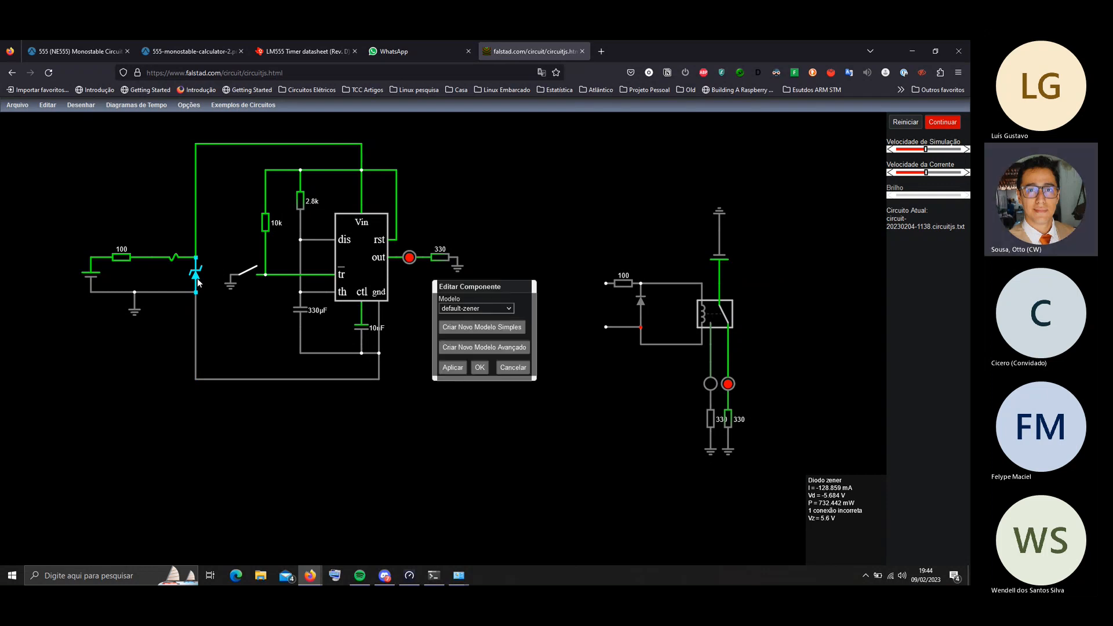
click(503, 309)
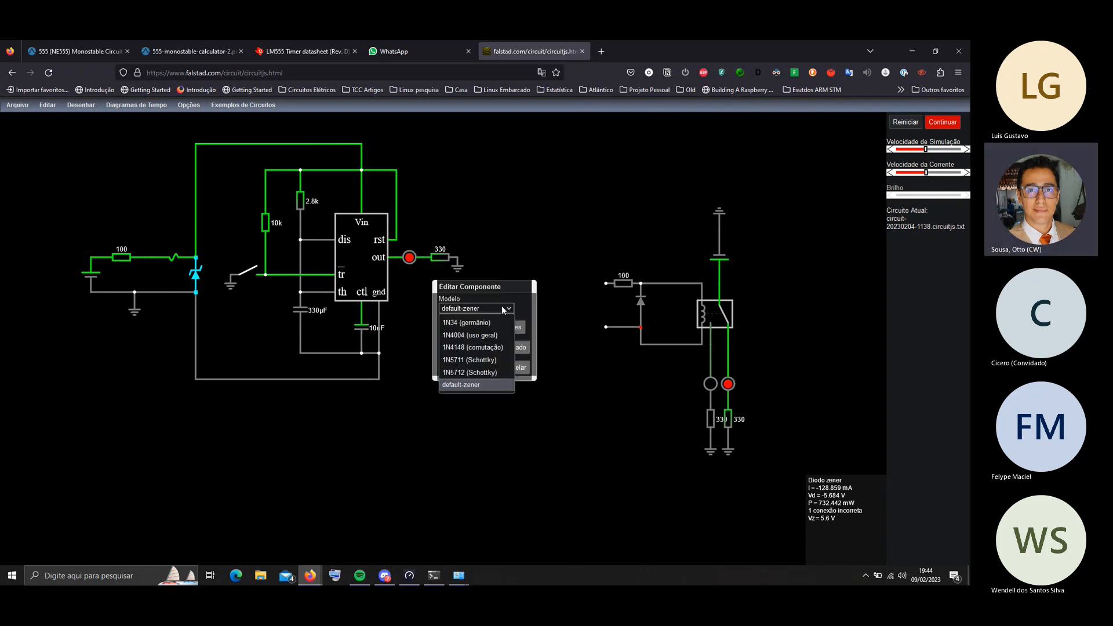
click(502, 308)
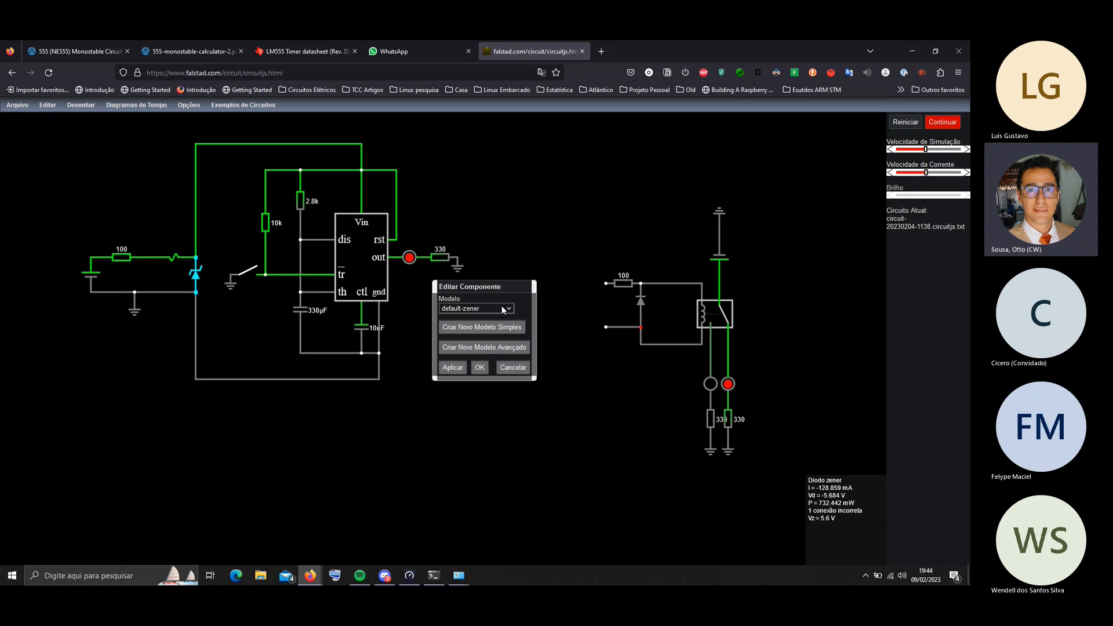
click(517, 368)
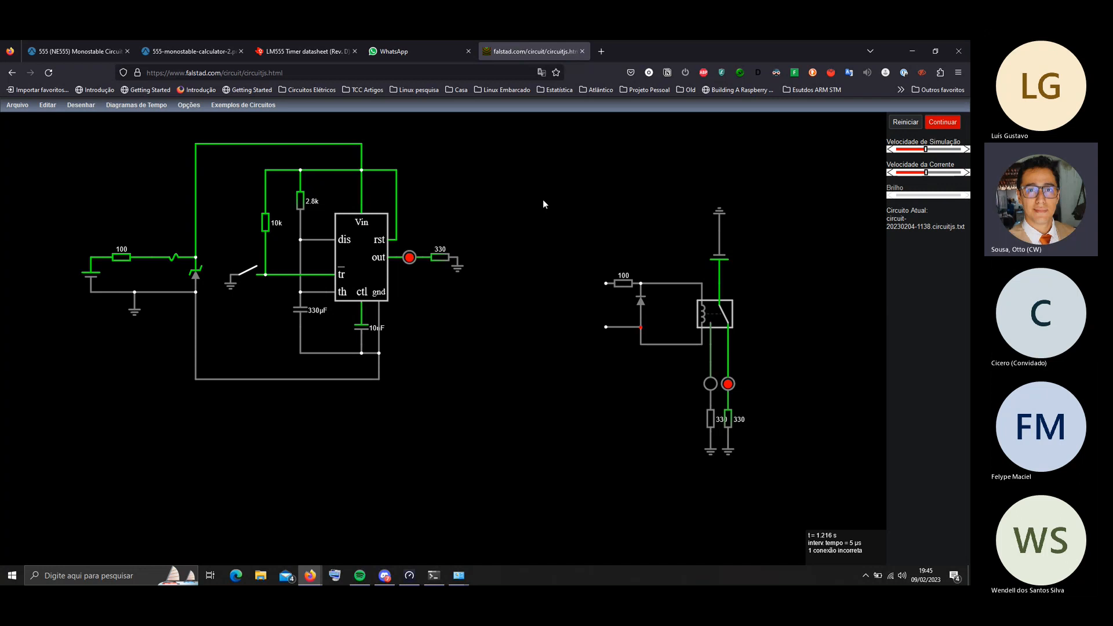
Detach the 330 Ω resistor and its ground from the 555's output LED and delete both
mouse_move(361, 239)
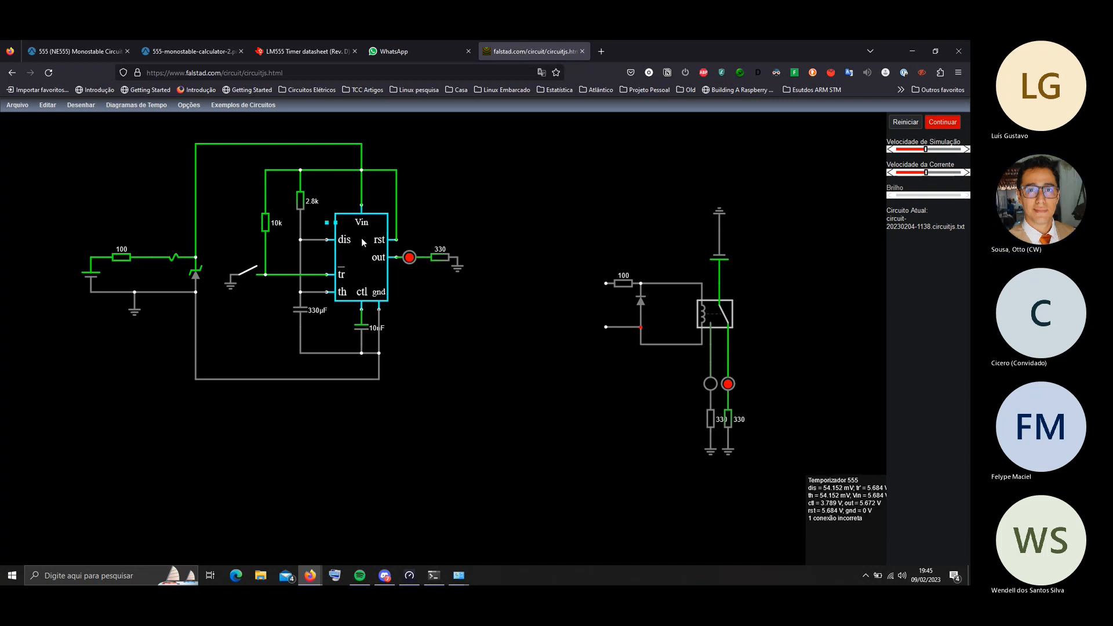
mouse_move(449, 258)
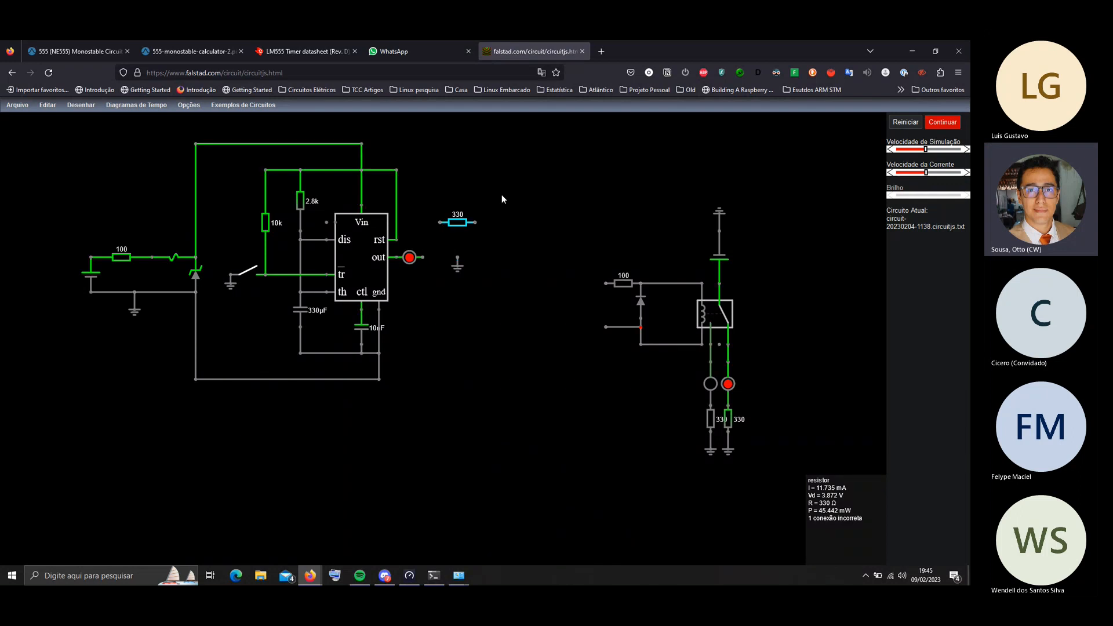
drag(458, 222, 502, 195)
drag(458, 266, 614, 169)
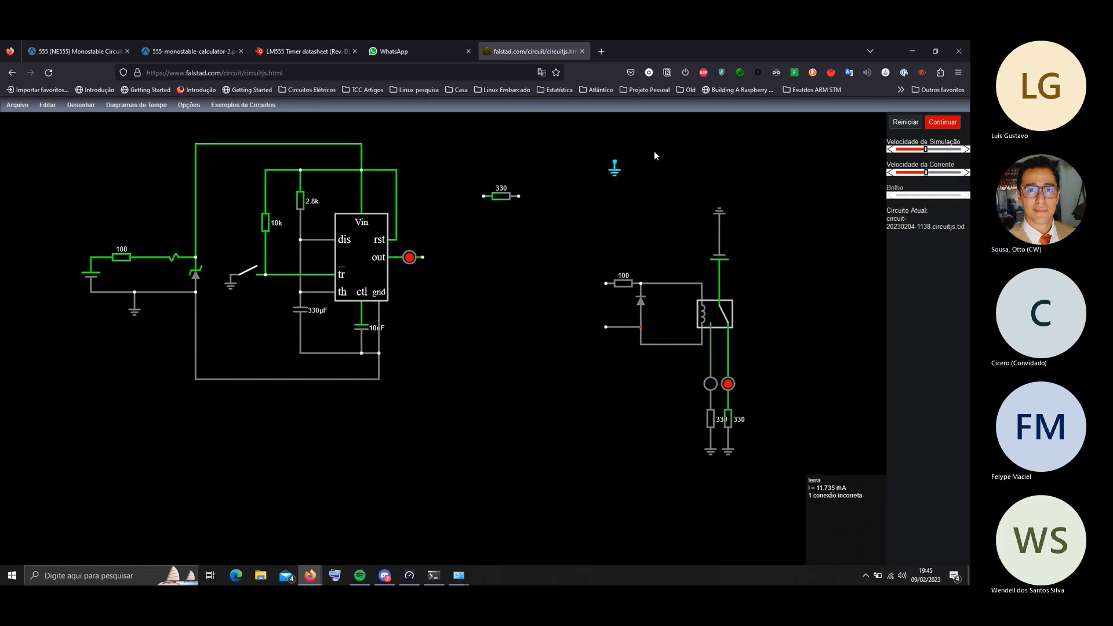
drag(662, 138, 461, 223)
key(Delete)
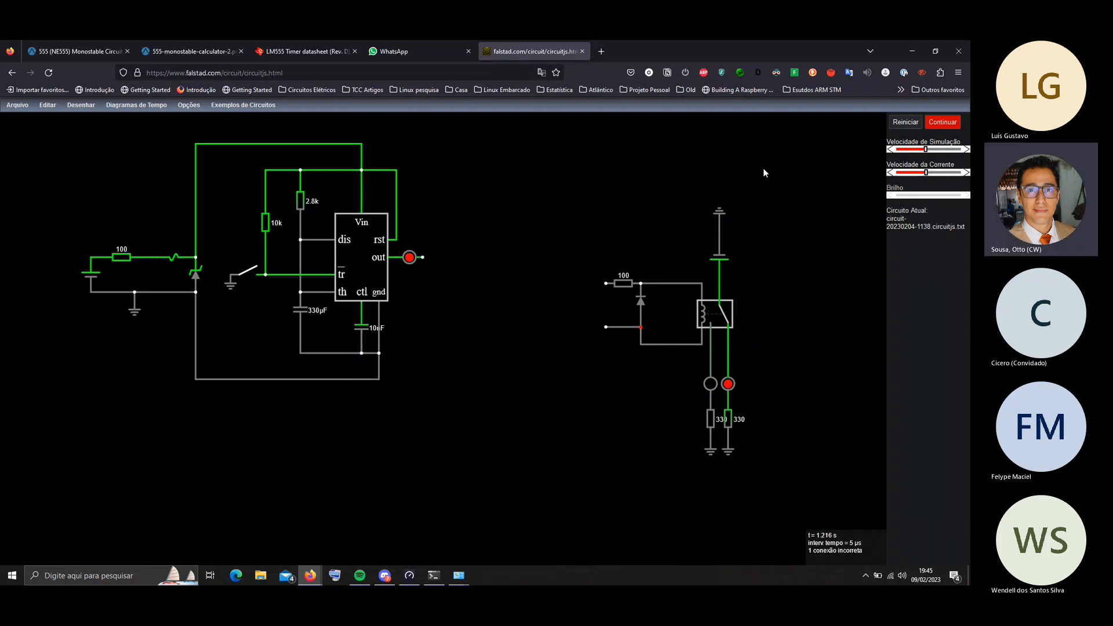
Move the whole relay circuit so its 100 Ω input resistor connects to the 555's output LED
drag(762, 169, 543, 540)
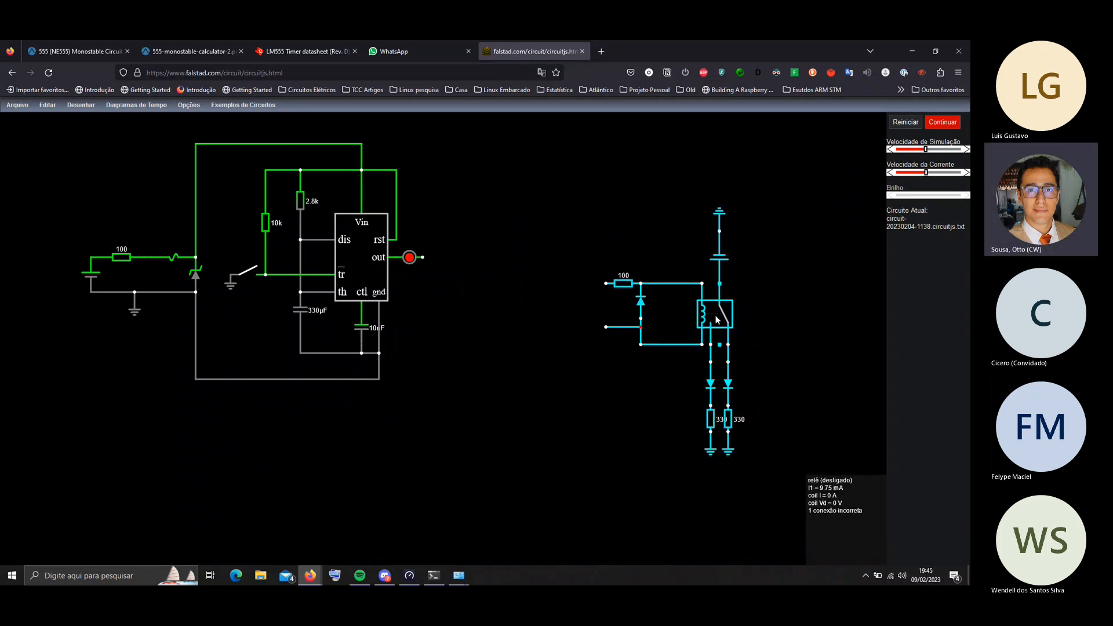
drag(686, 302, 529, 284)
click(708, 229)
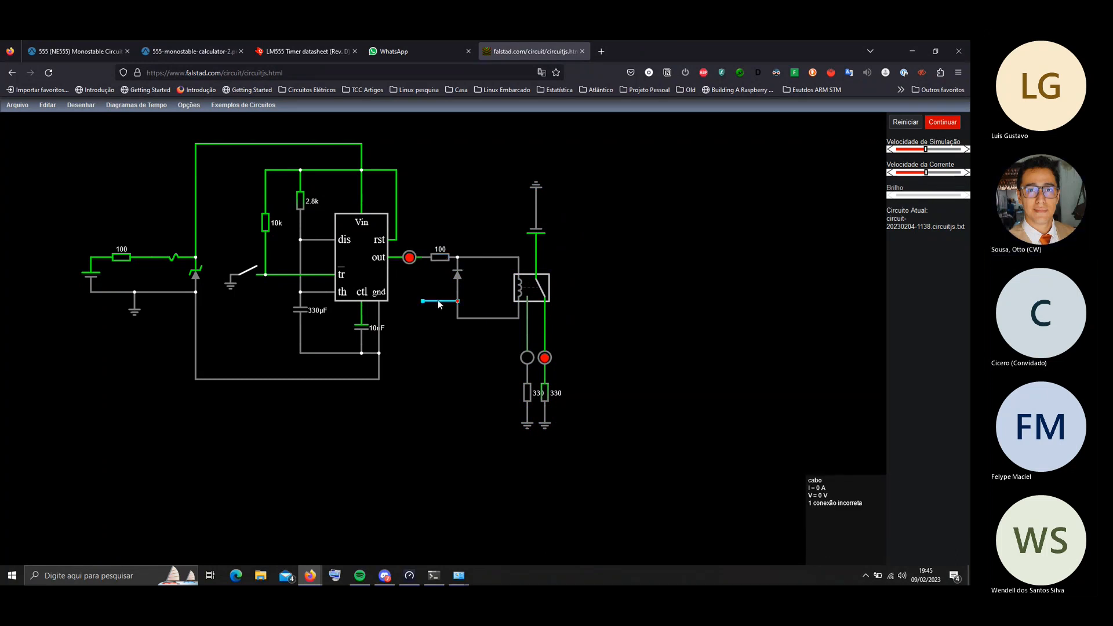
Delete the loose lower input wire of the relay circuit, keeping the diode in place across the coil
key(Delete)
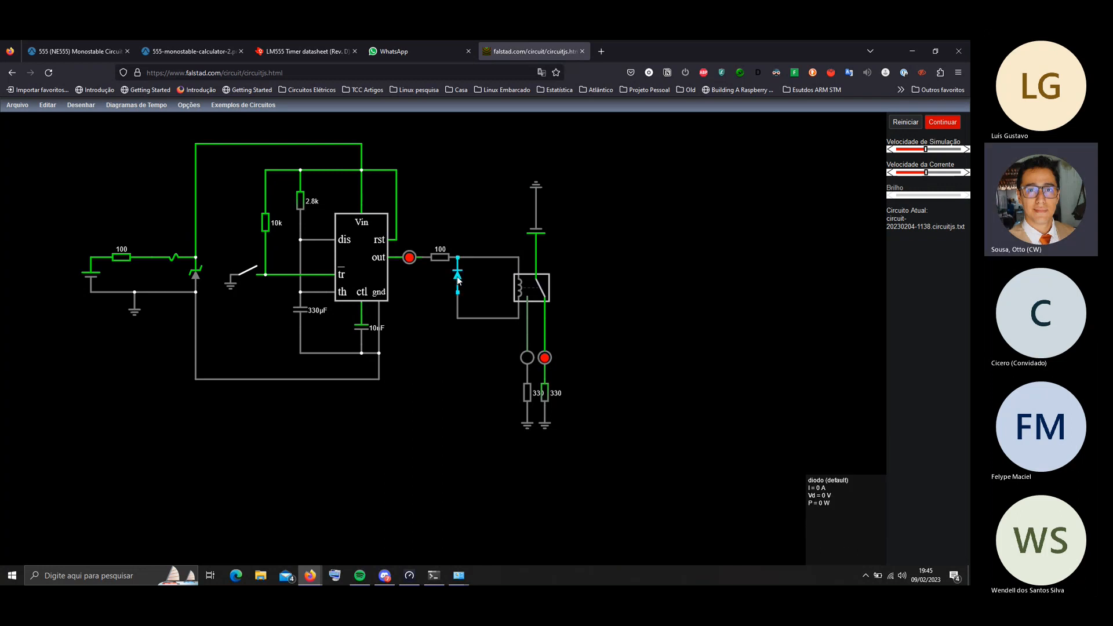
drag(458, 286, 475, 284)
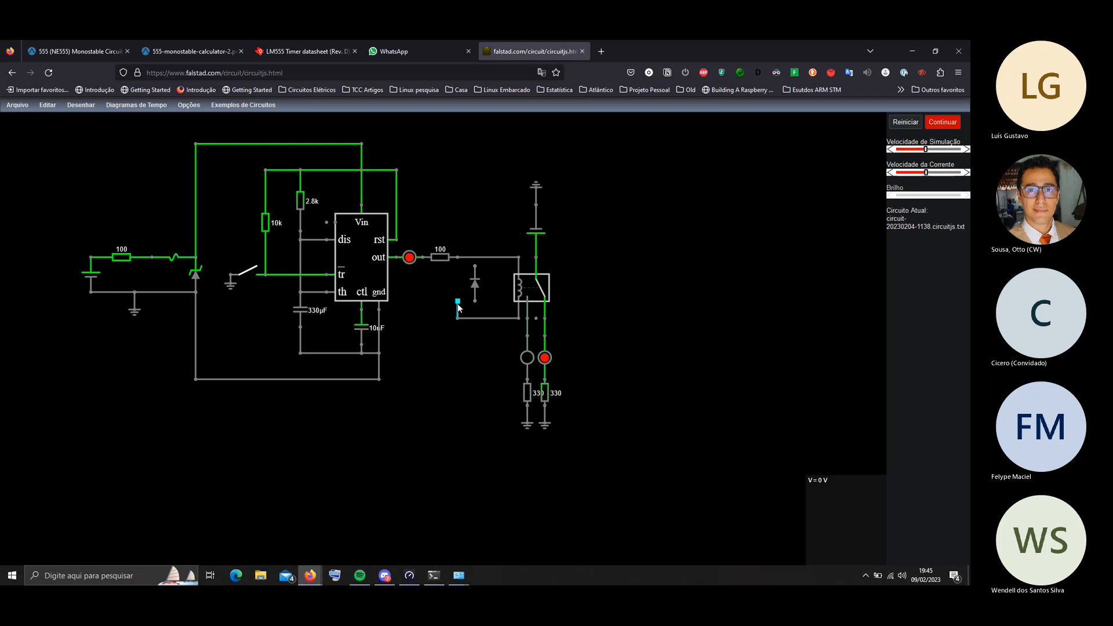
drag(476, 283, 457, 280)
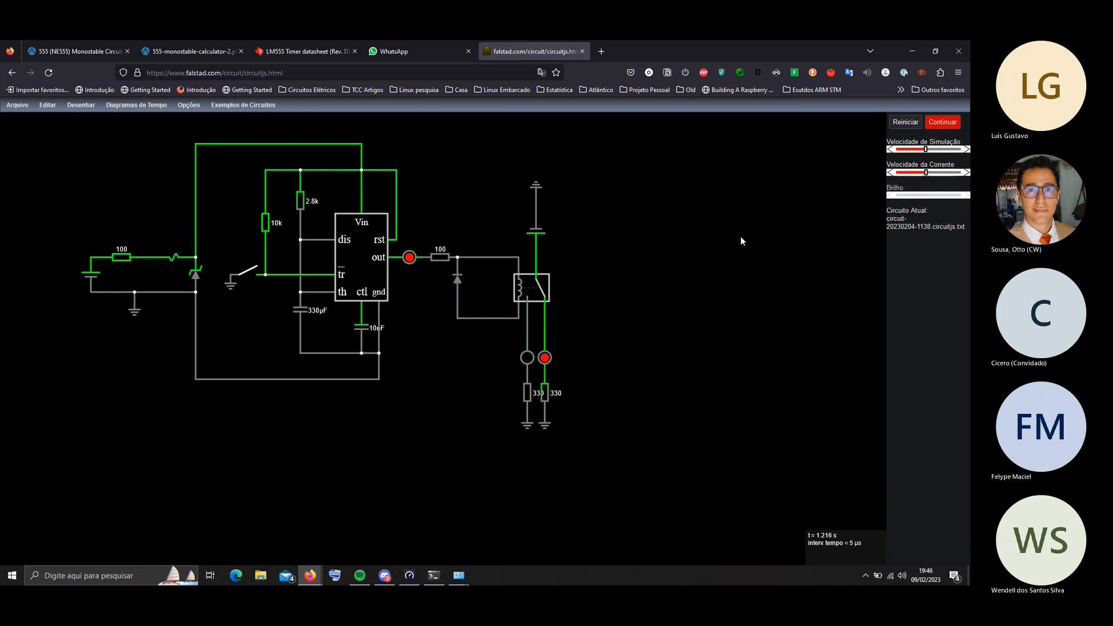
Run the simulation from time zero and trigger the 555 timer with its push button
click(949, 120)
click(904, 123)
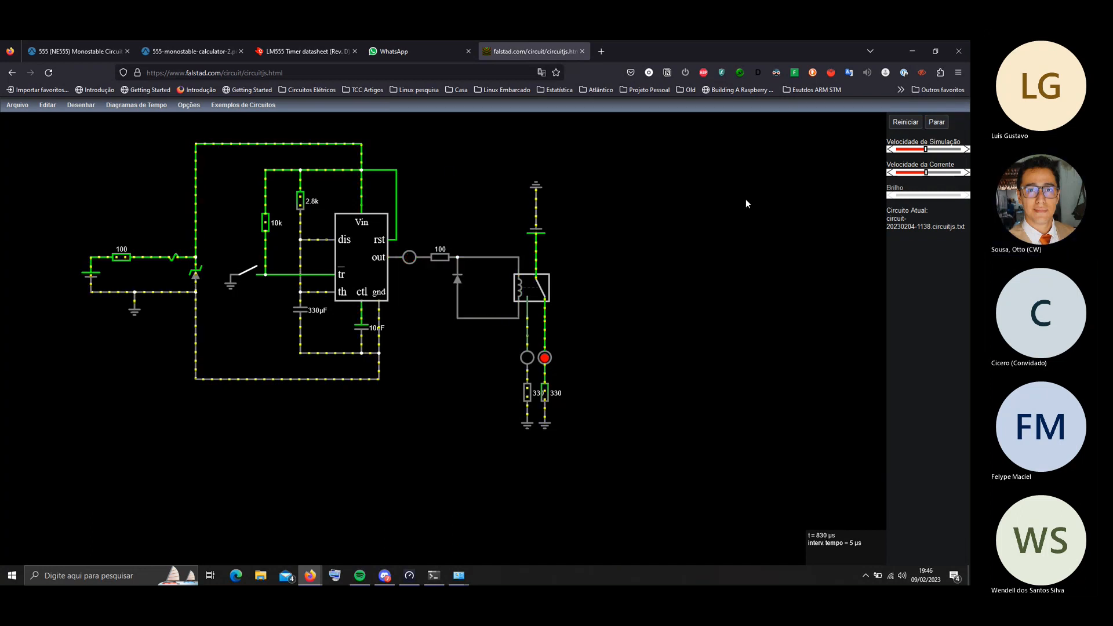
click(249, 270)
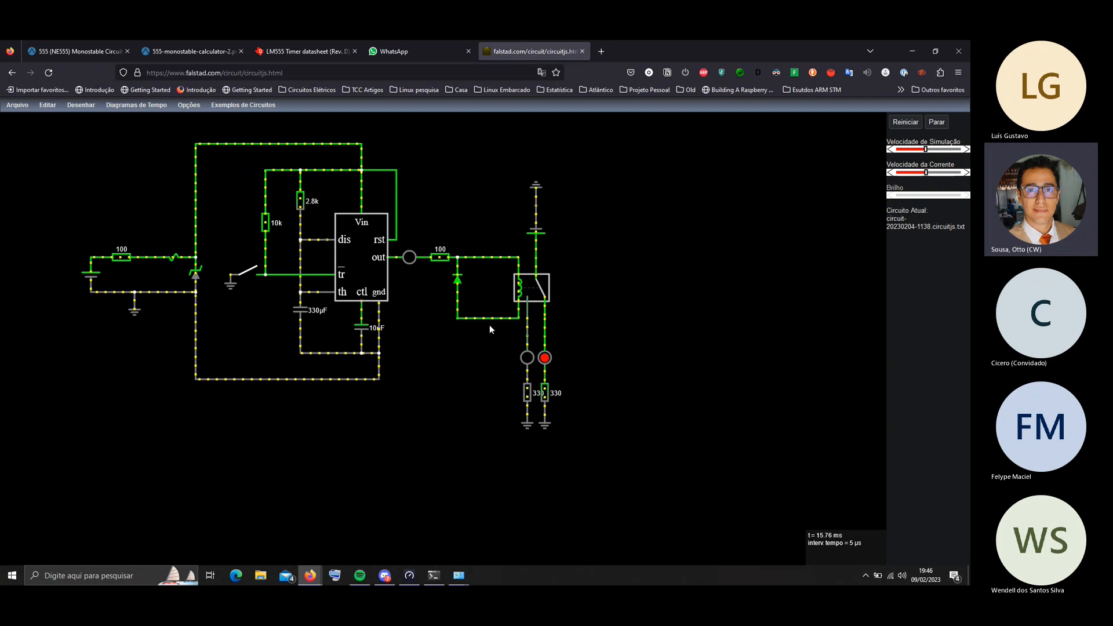
Pause the simulation and wire the 555's ground line to the lower node of the relay coil and diode
click(935, 123)
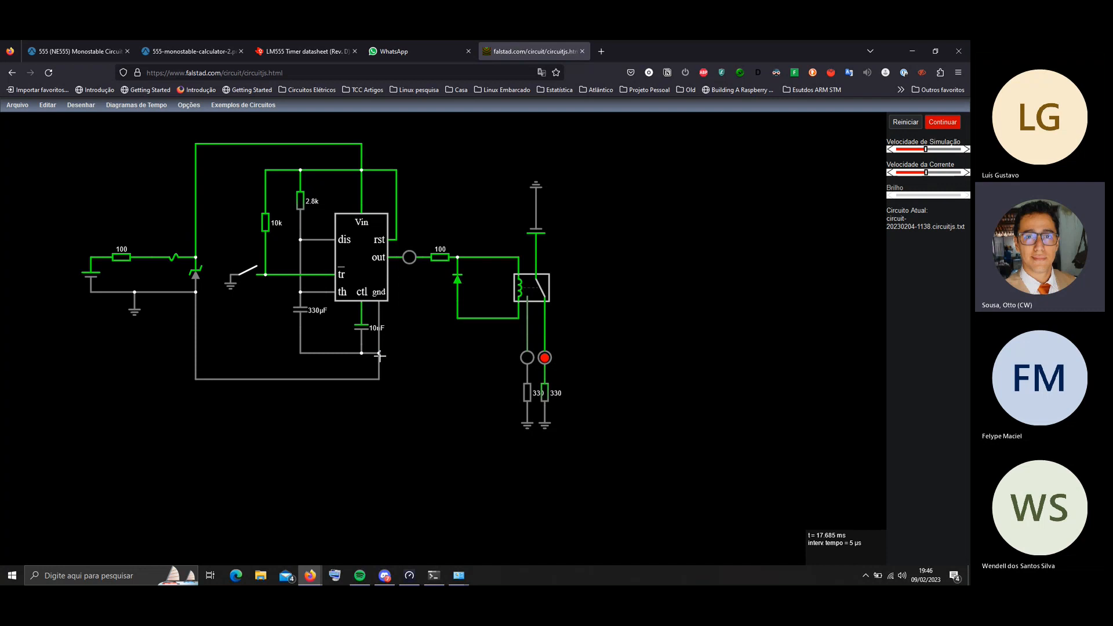
drag(382, 353, 458, 353)
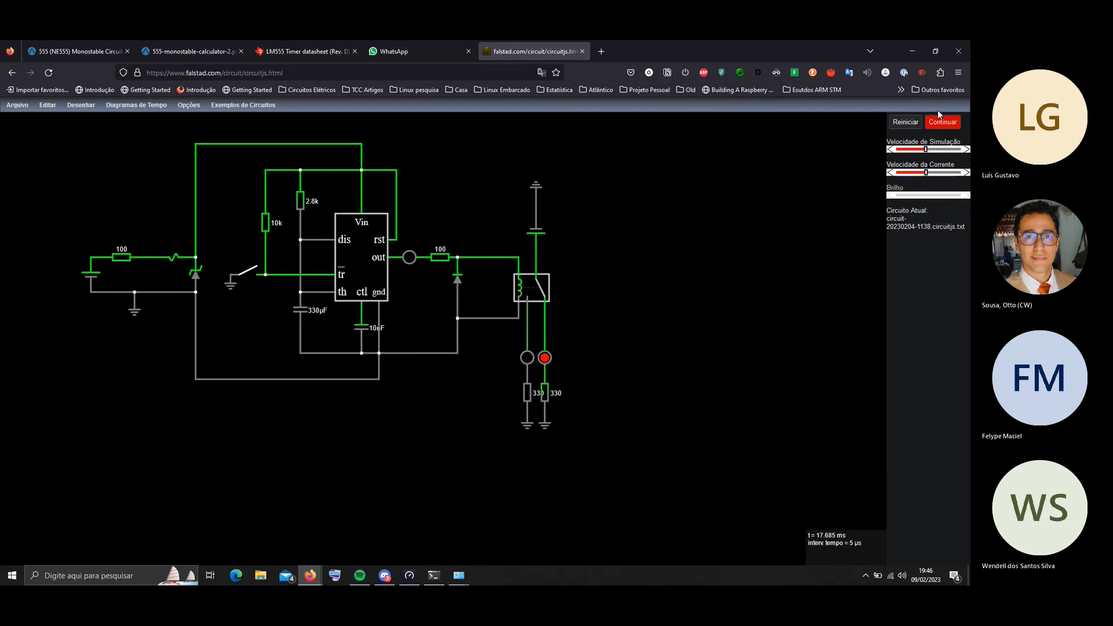
Restart the simulation with the grounded relay coil, trigger the 555 timer and raise the simulation speed to nearly its maximum
click(948, 126)
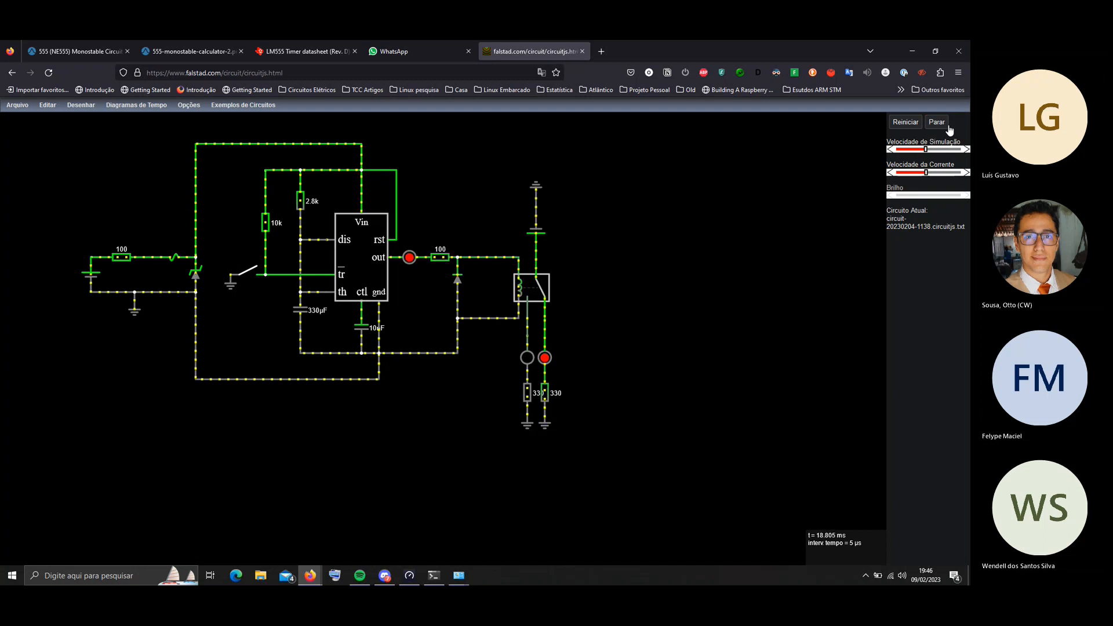
click(906, 122)
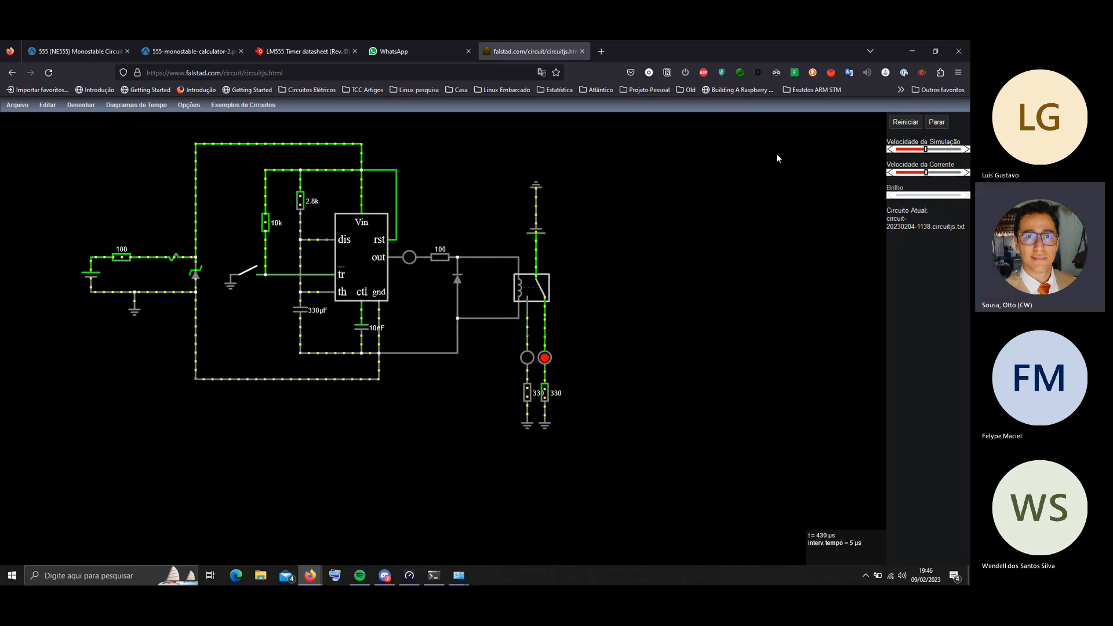
click(247, 271)
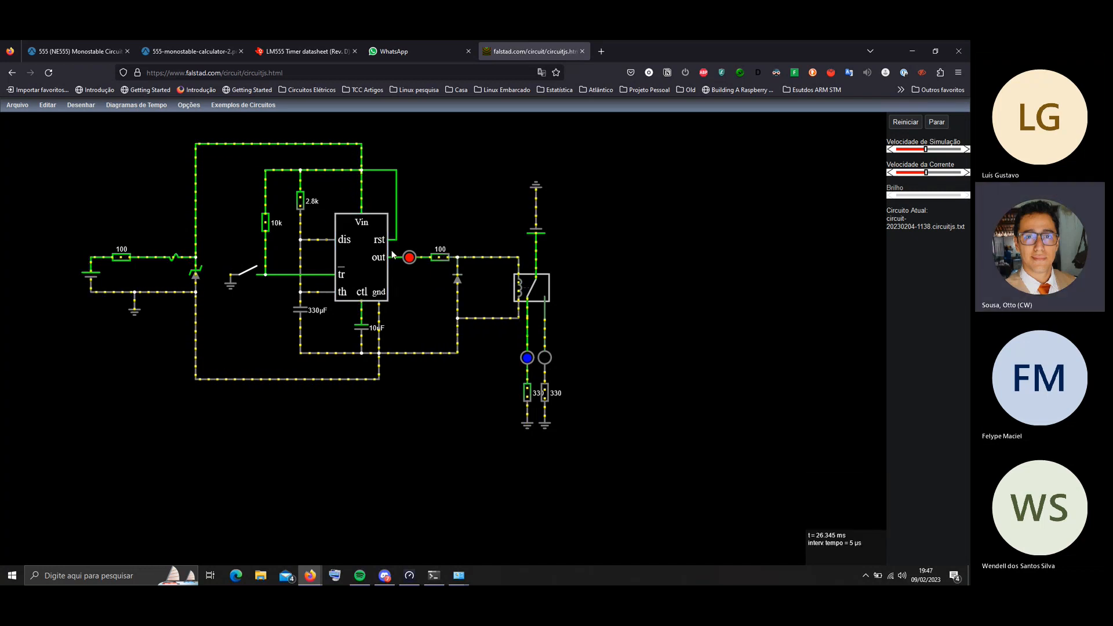
mouse_move(530, 303)
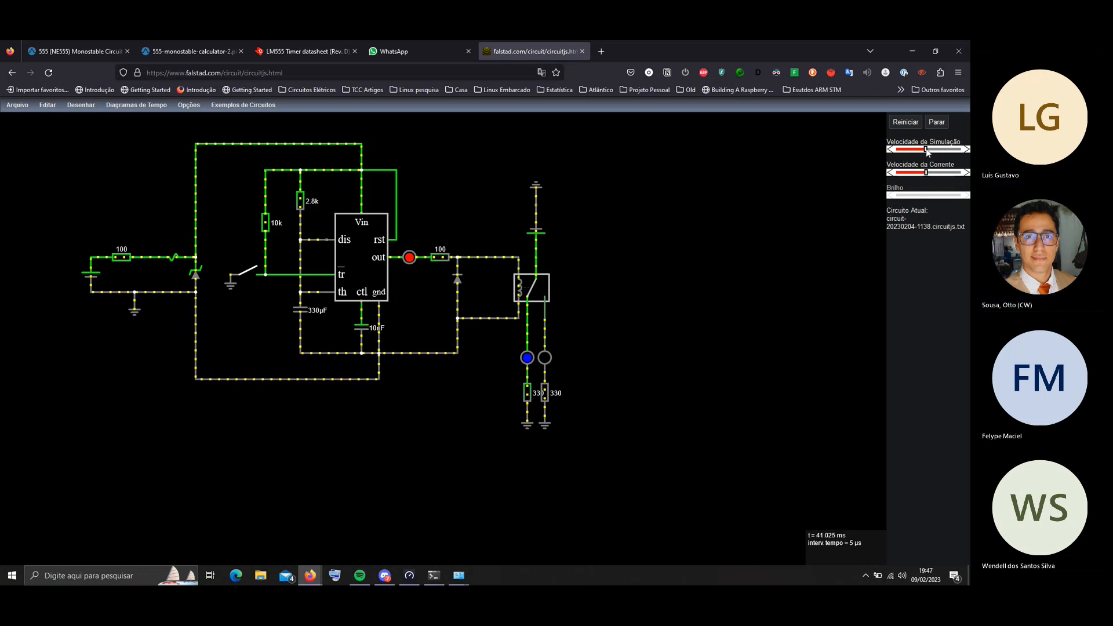
drag(926, 149, 967, 149)
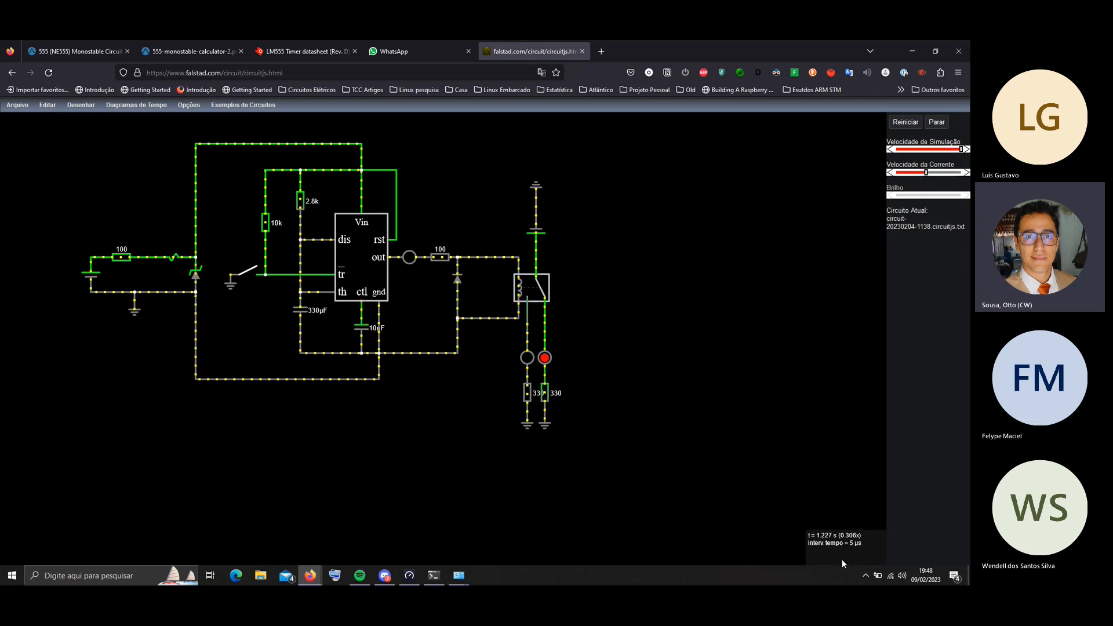
Stop the simulation and reset it to time zero
click(908, 123)
click(936, 123)
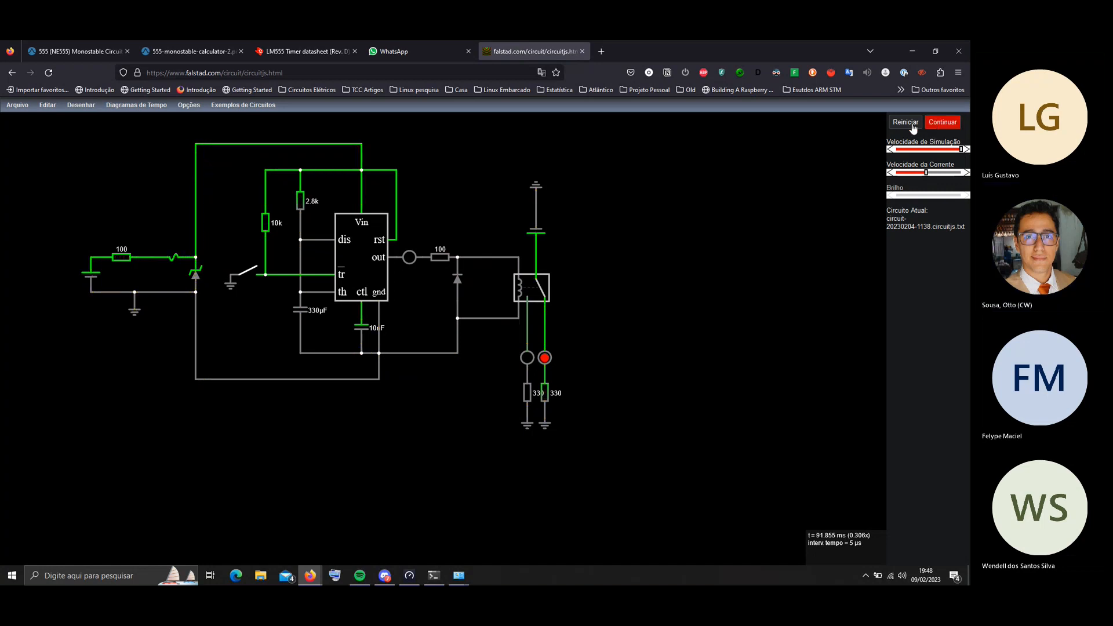
click(911, 124)
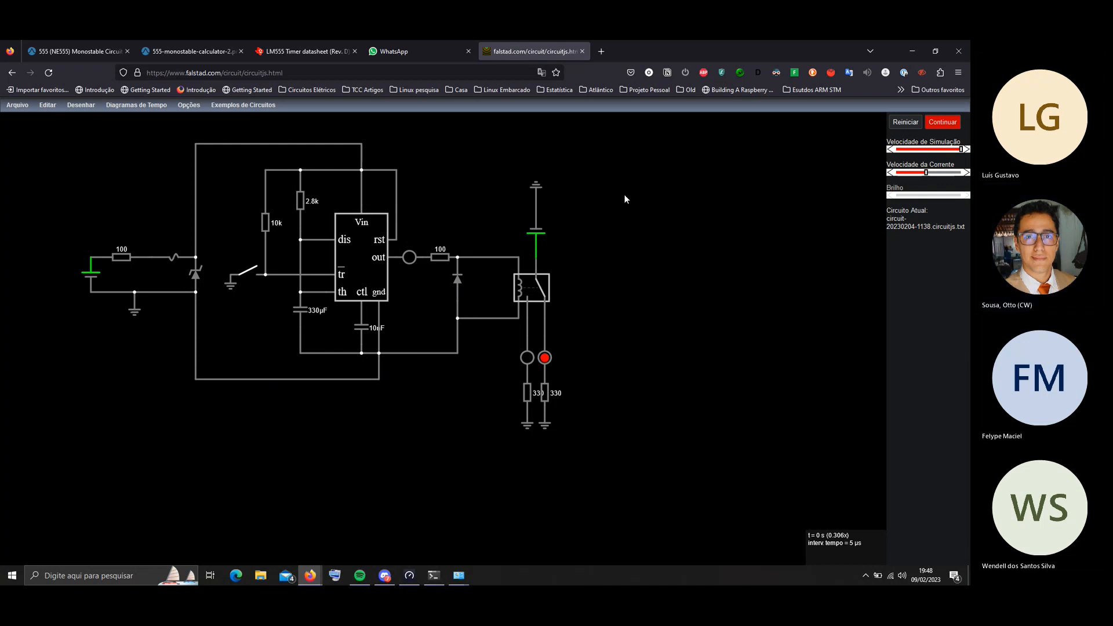
Delete the relay contact's separate voltage source and the two grounds below the 330 Ω LED resistors
mouse_move(539, 238)
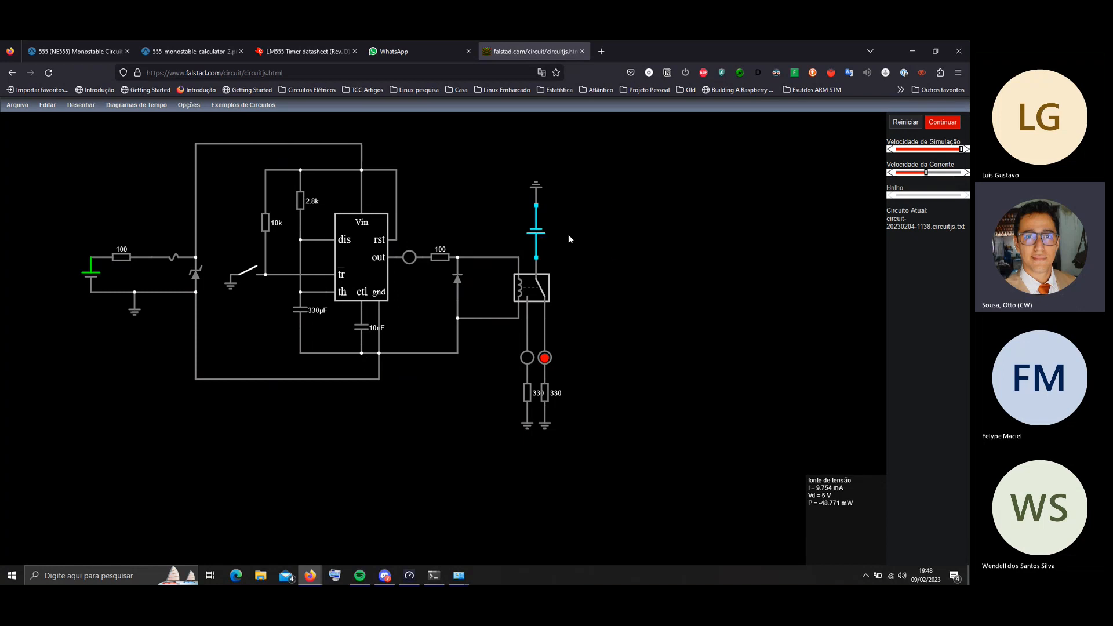
mouse_move(569, 239)
mouse_down()
mouse_move(734, 234)
mouse_move(735, 213)
mouse_up()
drag(765, 140, 700, 207)
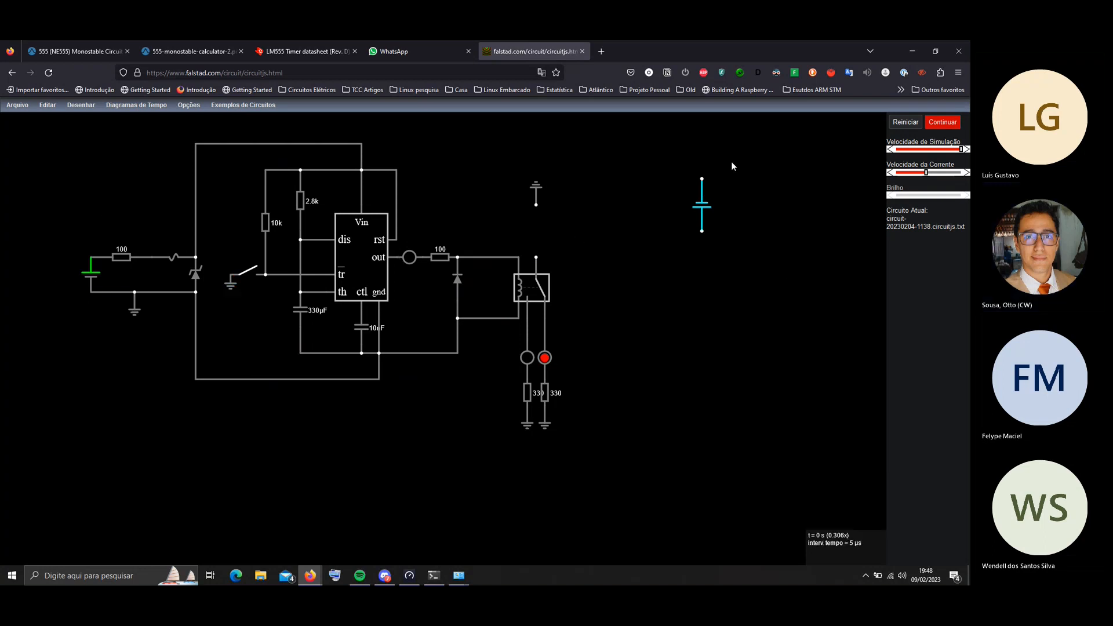
key(Delete)
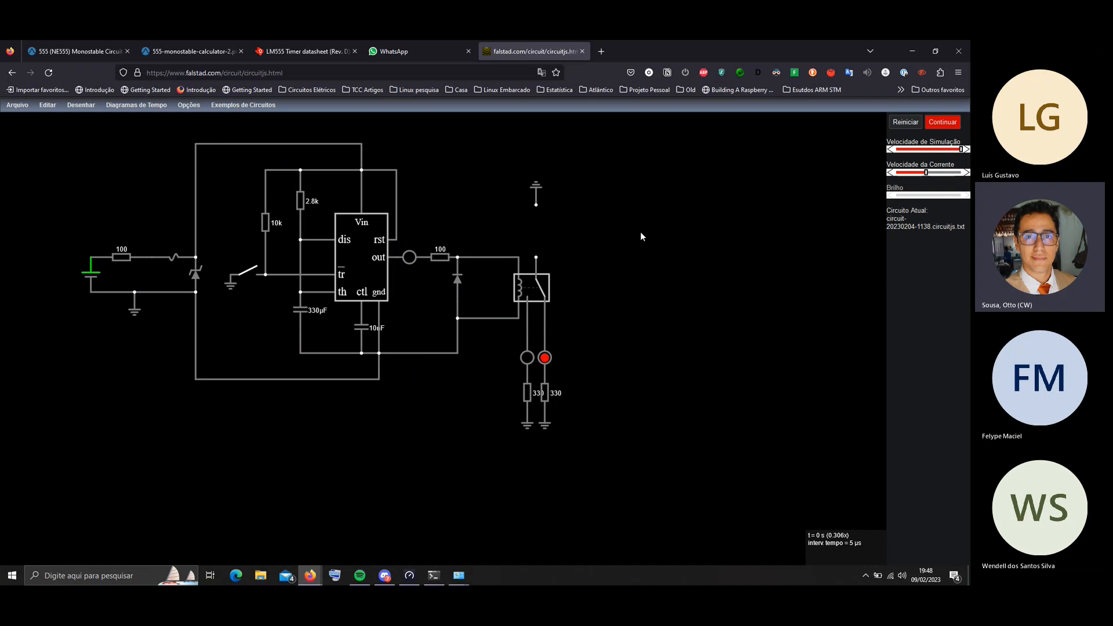
key(Delete)
key(Delete)
Wire the lower ends of both 330 Ω LED resistors together and to the 555's ground line
drag(526, 408, 458, 406)
drag(457, 353, 458, 405)
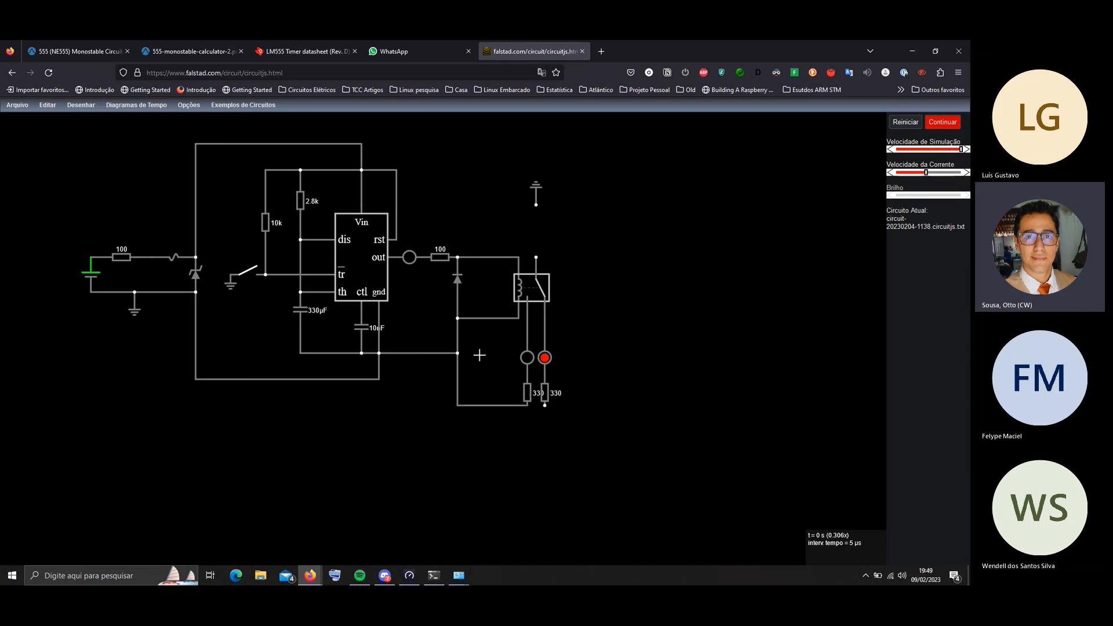
drag(545, 406, 527, 406)
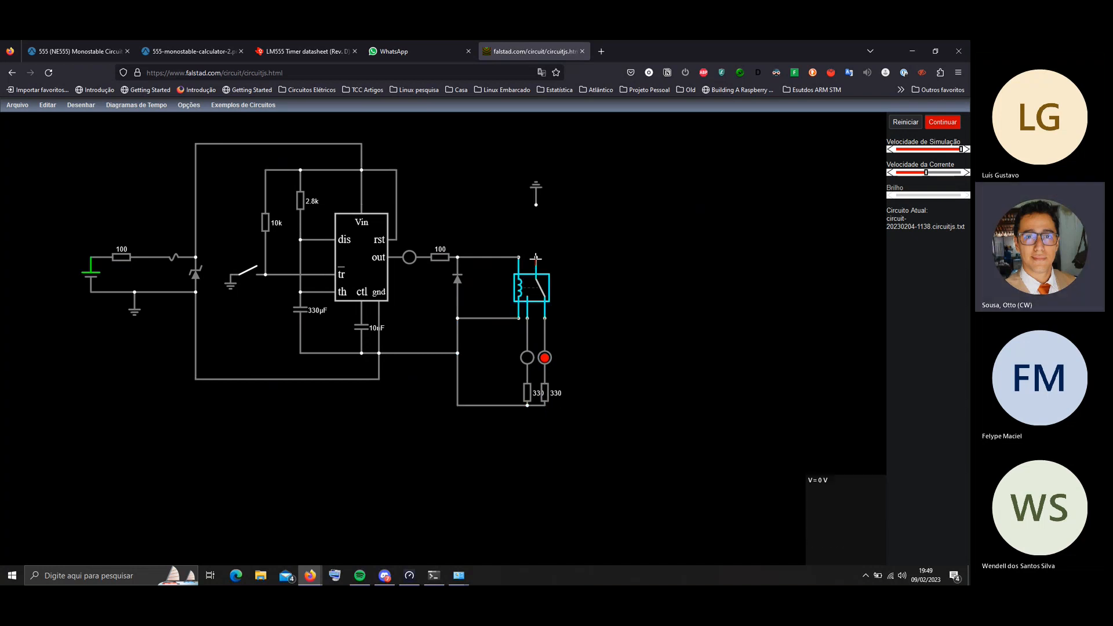
Delete the leftover ground above the relay and wire the relay's common contact to the 555's Vin supply line
drag(534, 257, 500, 153)
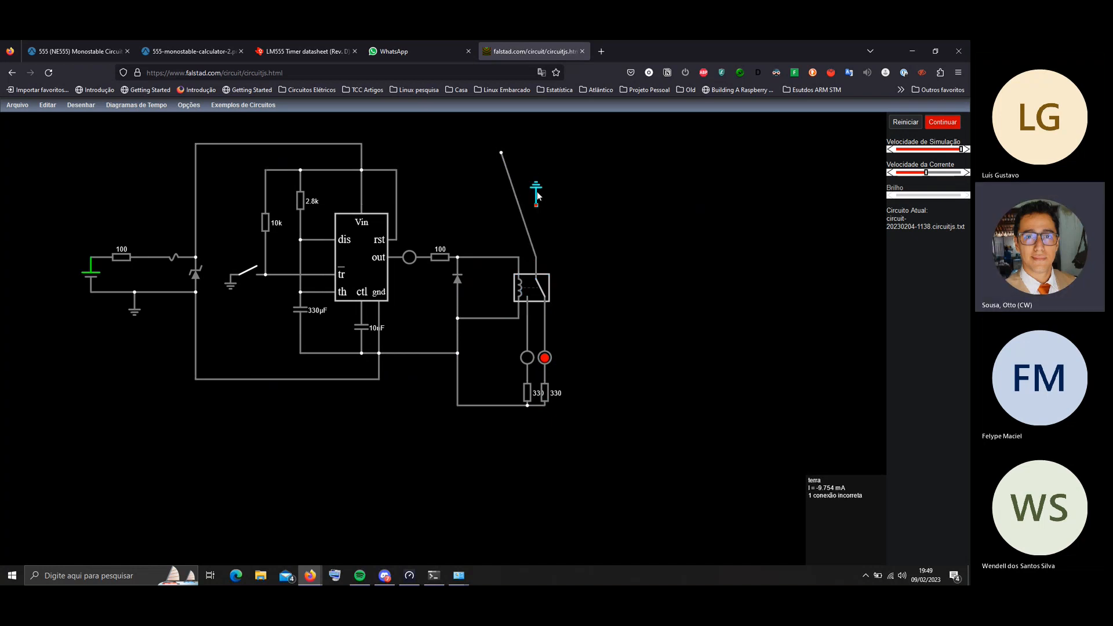
key(Delete)
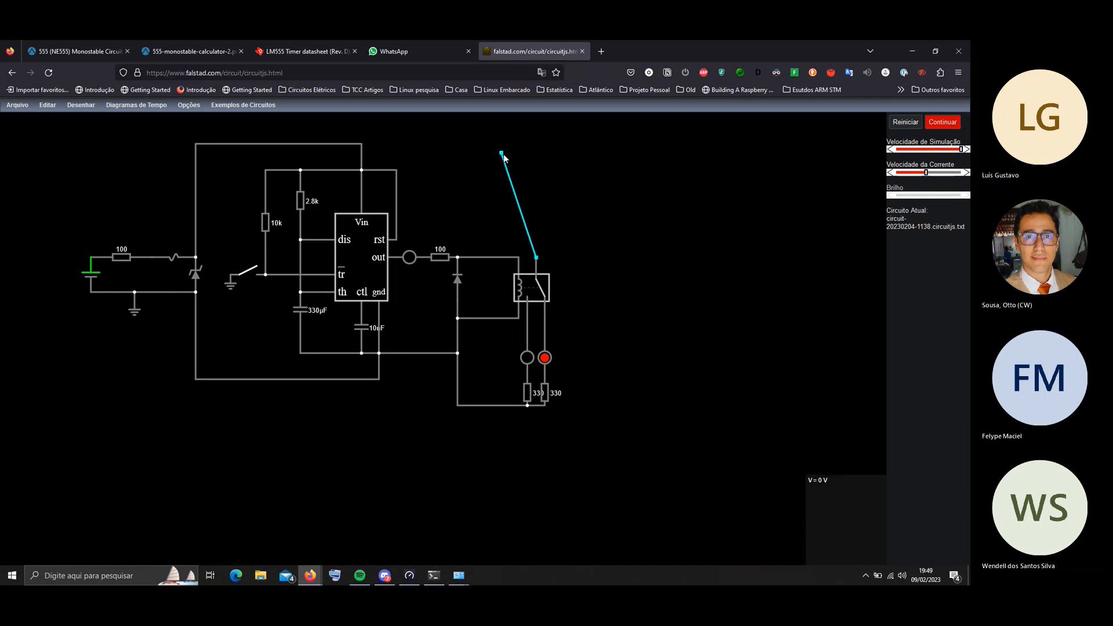
drag(501, 153, 536, 144)
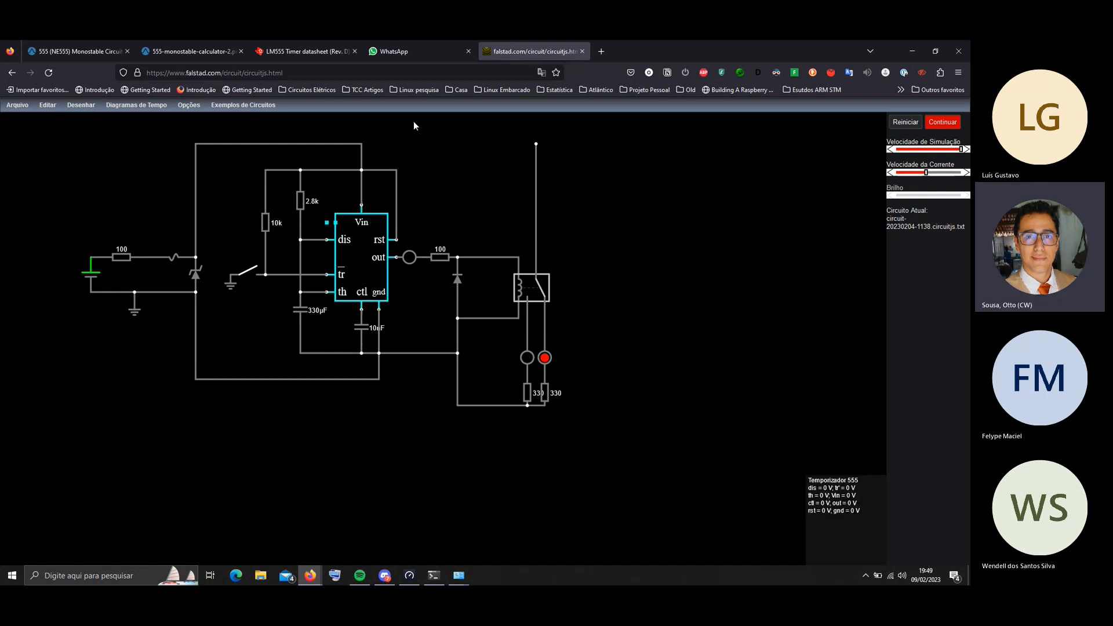
key(w)
drag(361, 144, 539, 145)
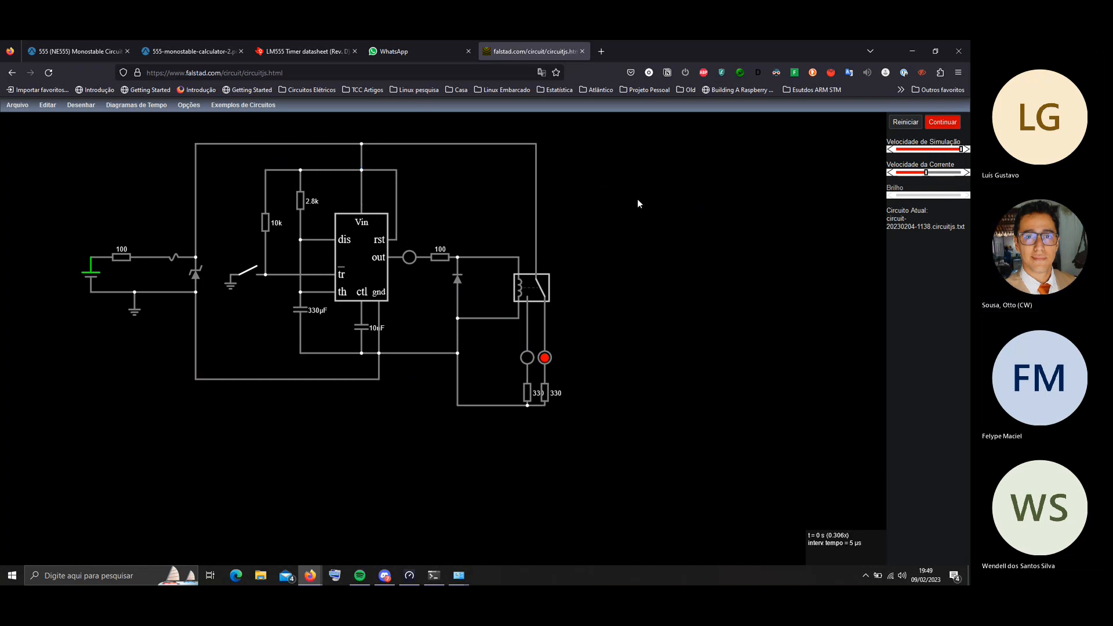
Run the combined circuit, trigger the 555 timer with its push button and inspect the relay's red LED
click(947, 124)
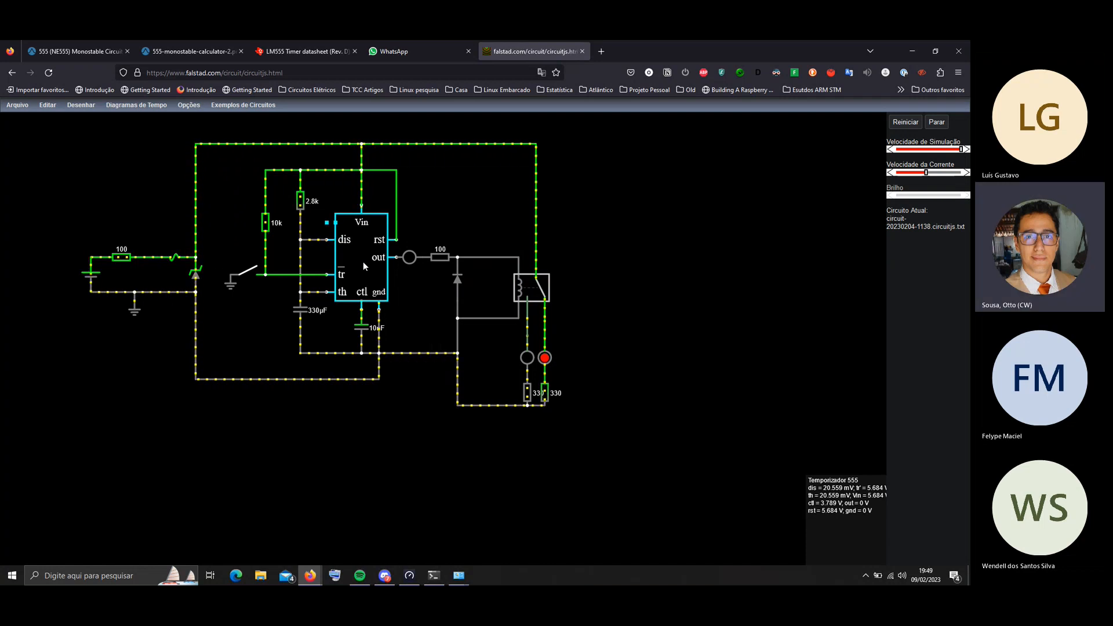
click(252, 271)
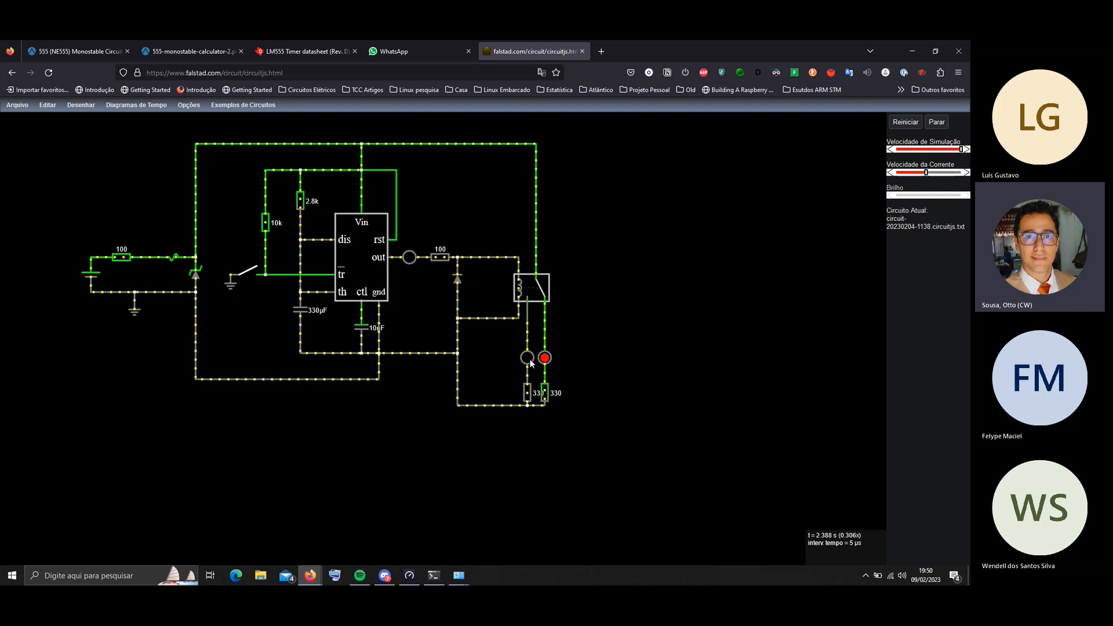
click(545, 357)
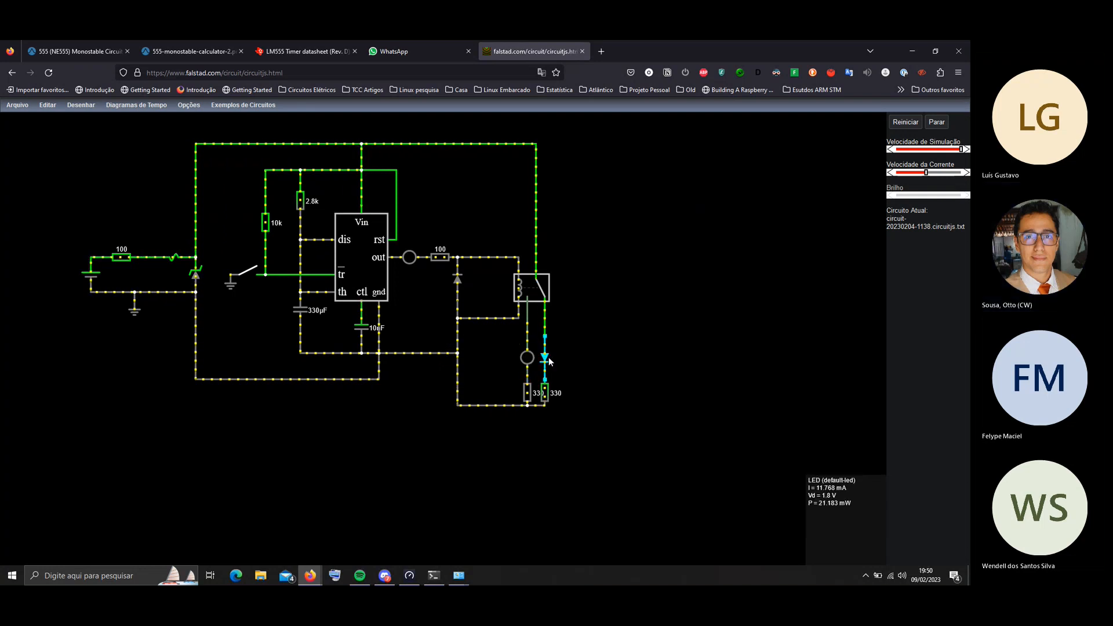
click(425, 277)
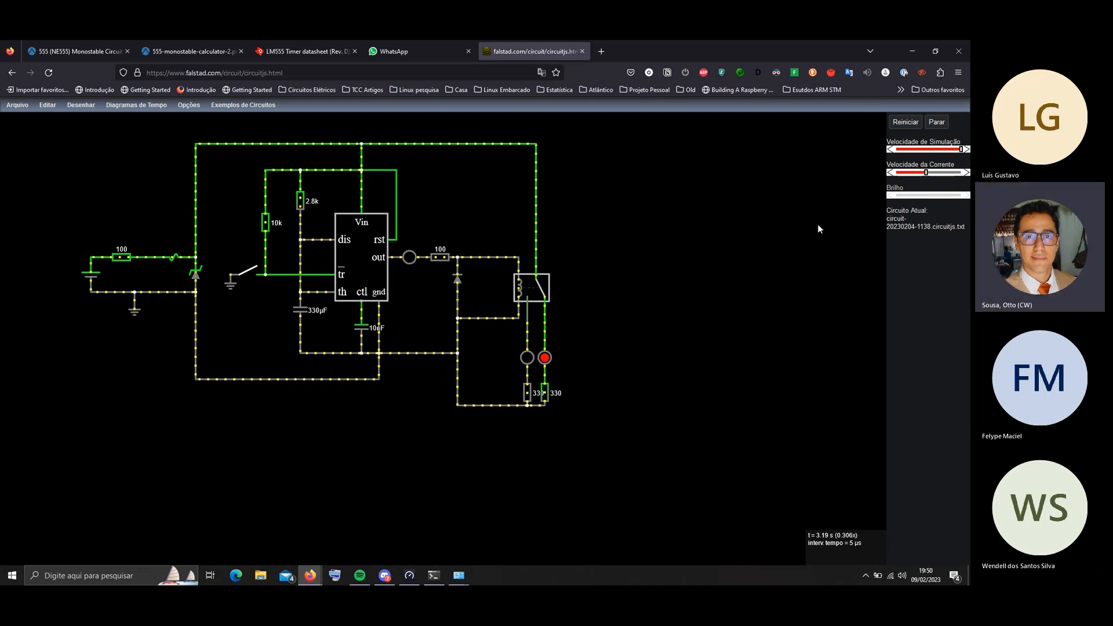
Pause and resume the simulation and trigger the 555 timer once more
click(936, 122)
click(942, 123)
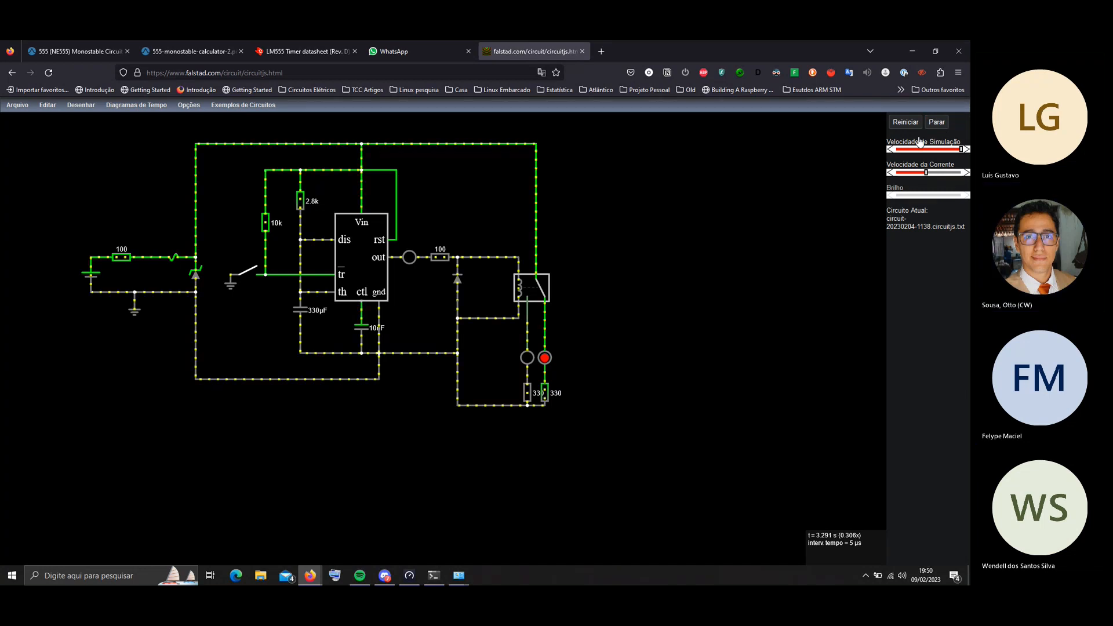
click(247, 273)
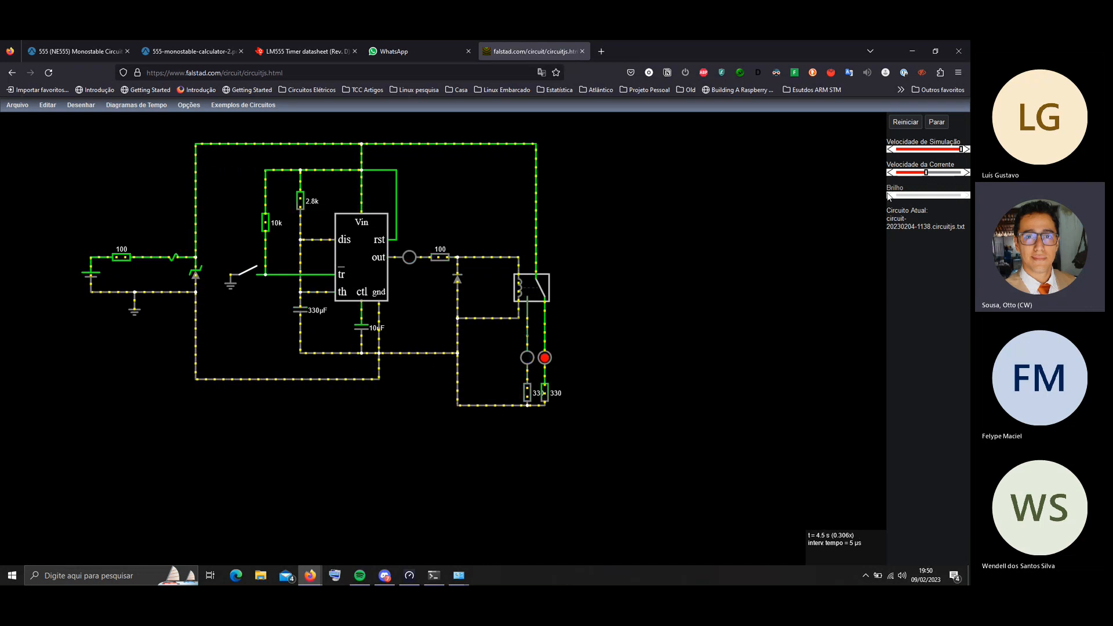
Stop and reset the simulation, and move the whole circuit to the middle of the canvas
mouse_move(539, 299)
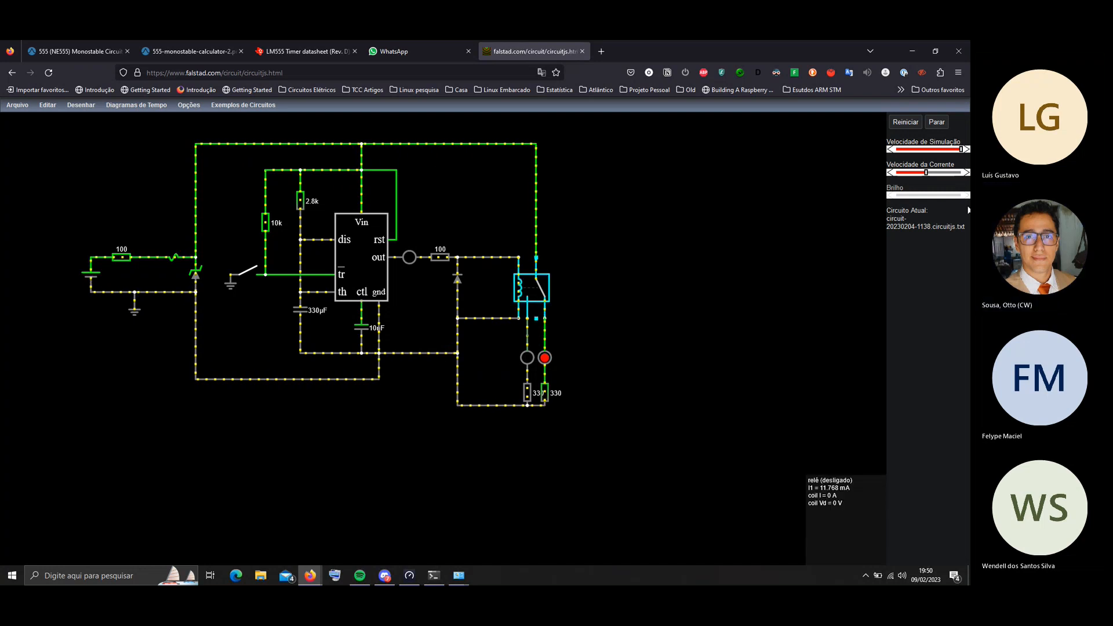
click(937, 122)
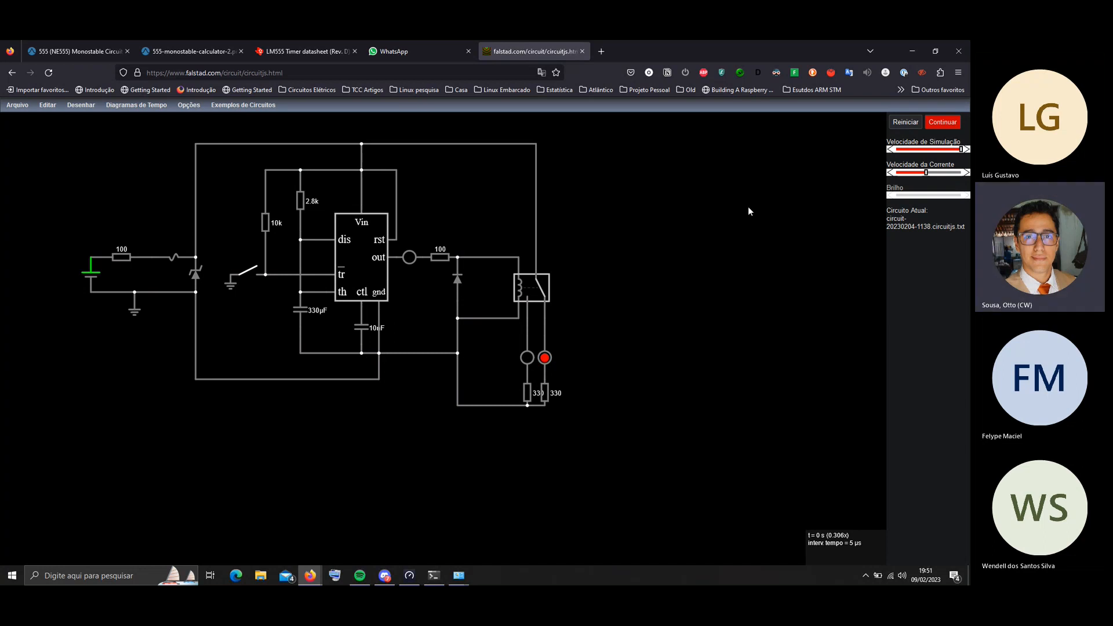
drag(605, 122, 66, 414)
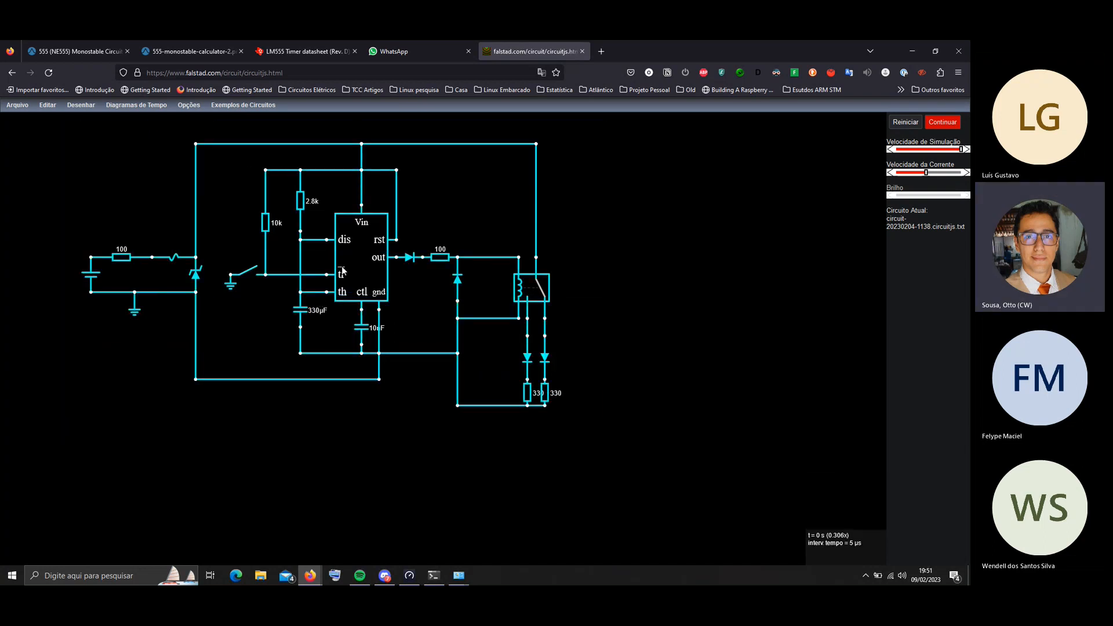
drag(369, 259, 468, 291)
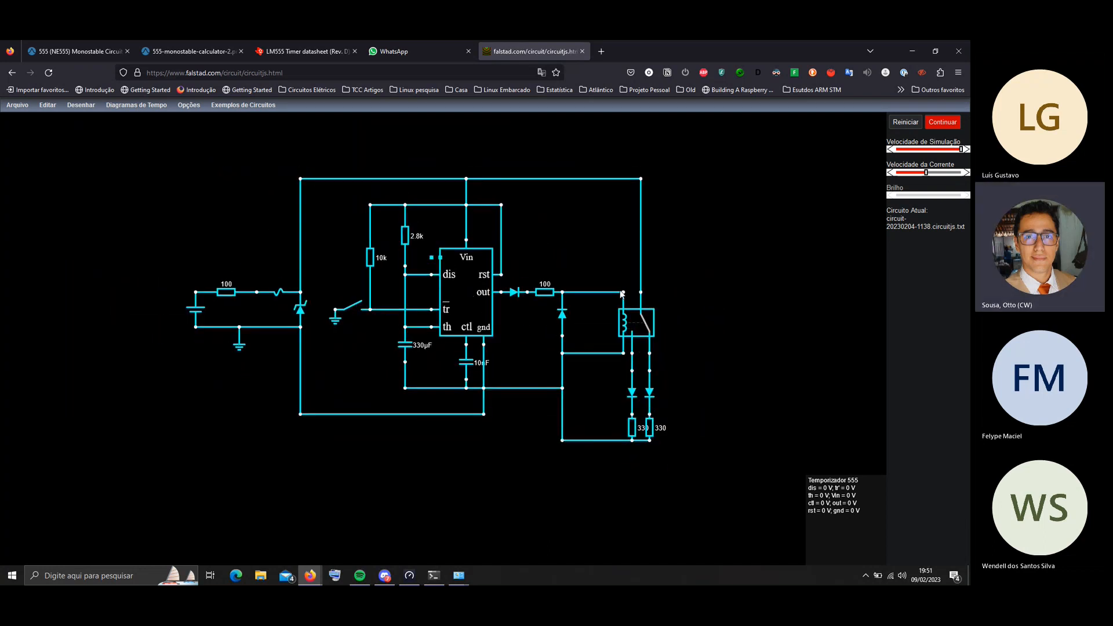
click(699, 262)
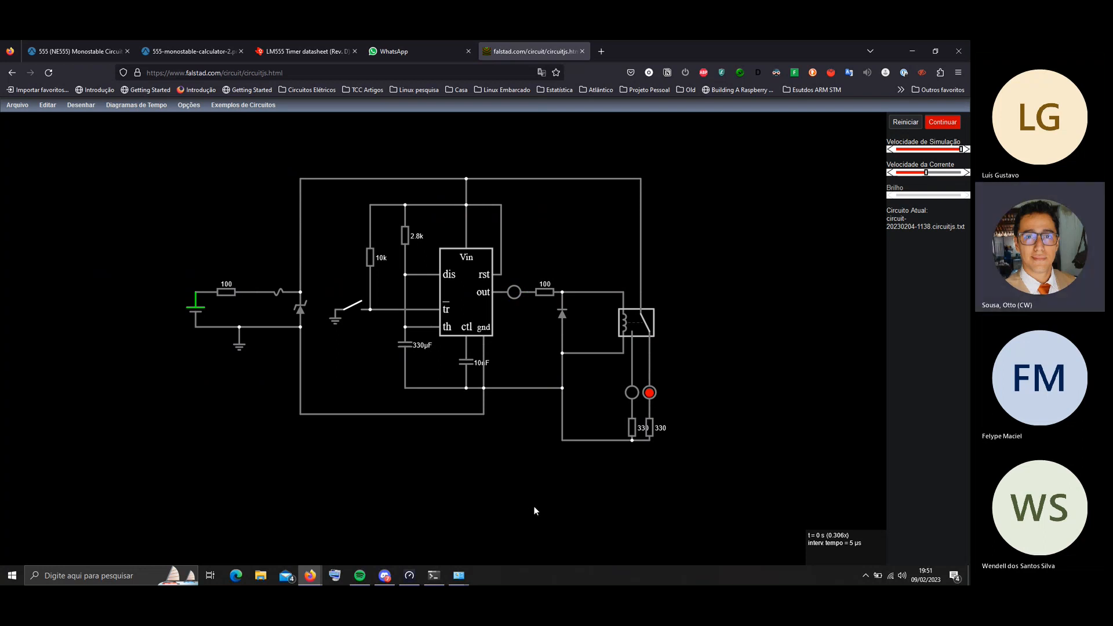
Open the project project_cdh.PrjPcb from Documents\altium_projects\projeto_cdh\prj in Altium Designer
key(super)
key(super)
click(261, 575)
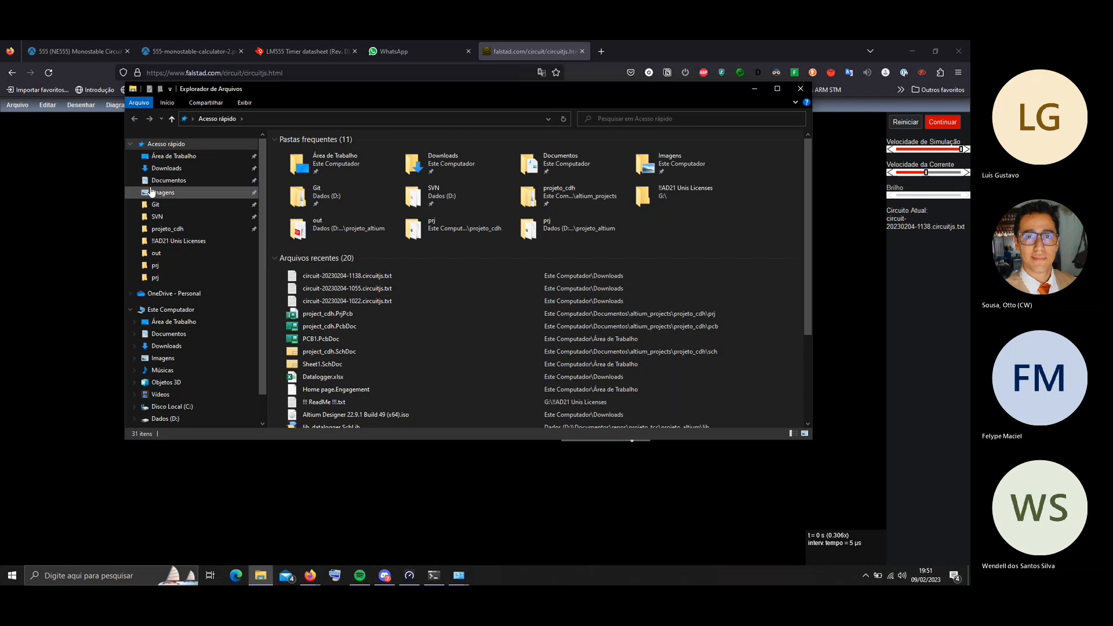
click(156, 182)
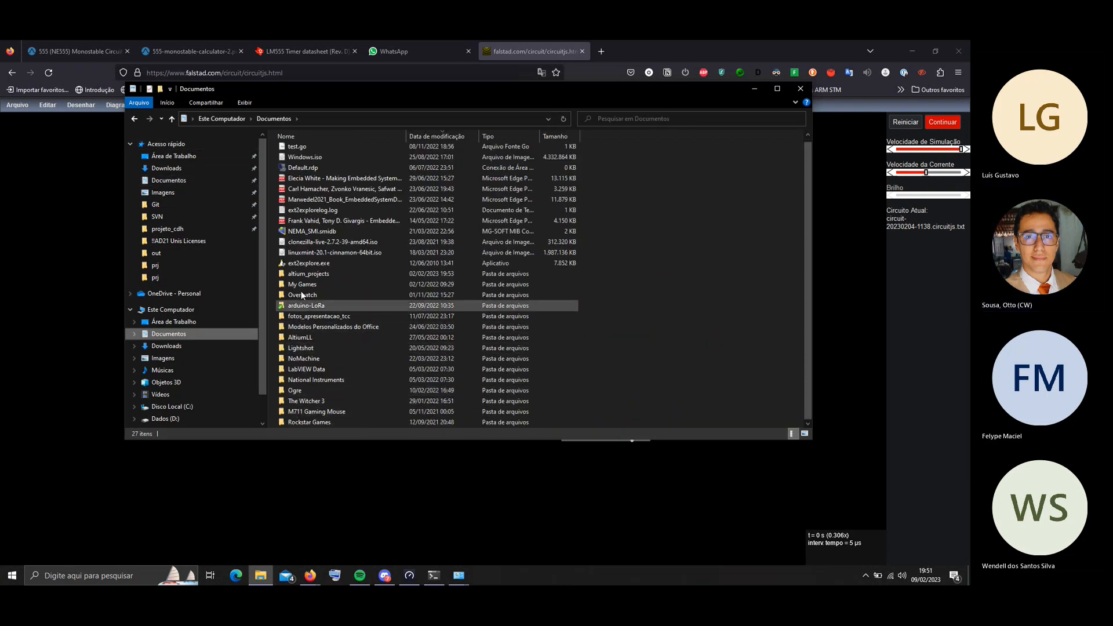
double_click(304, 276)
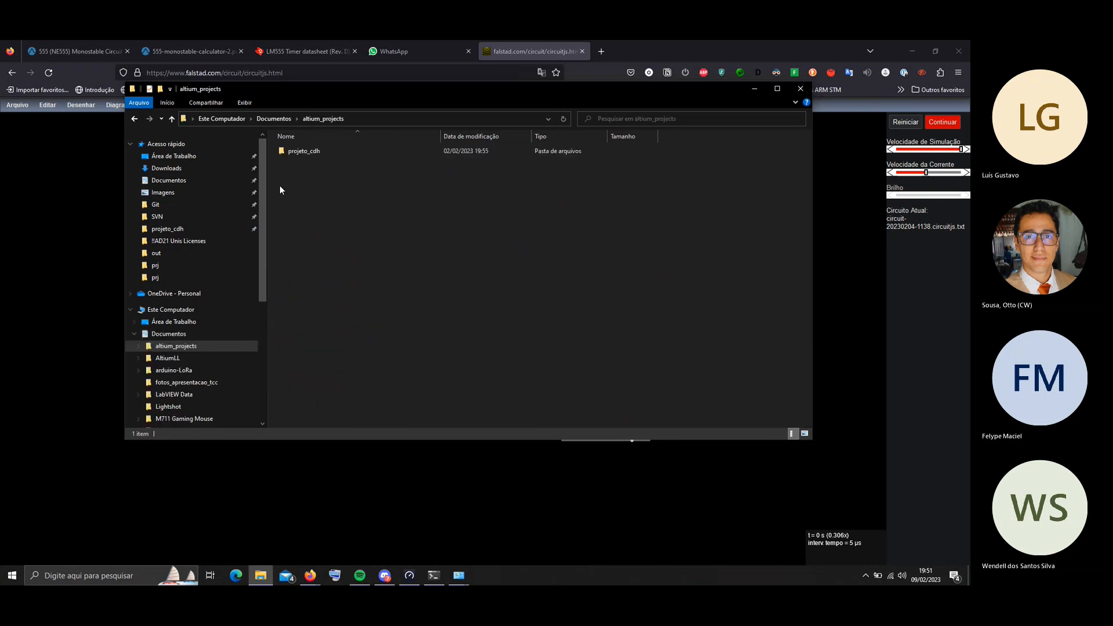
double_click(311, 149)
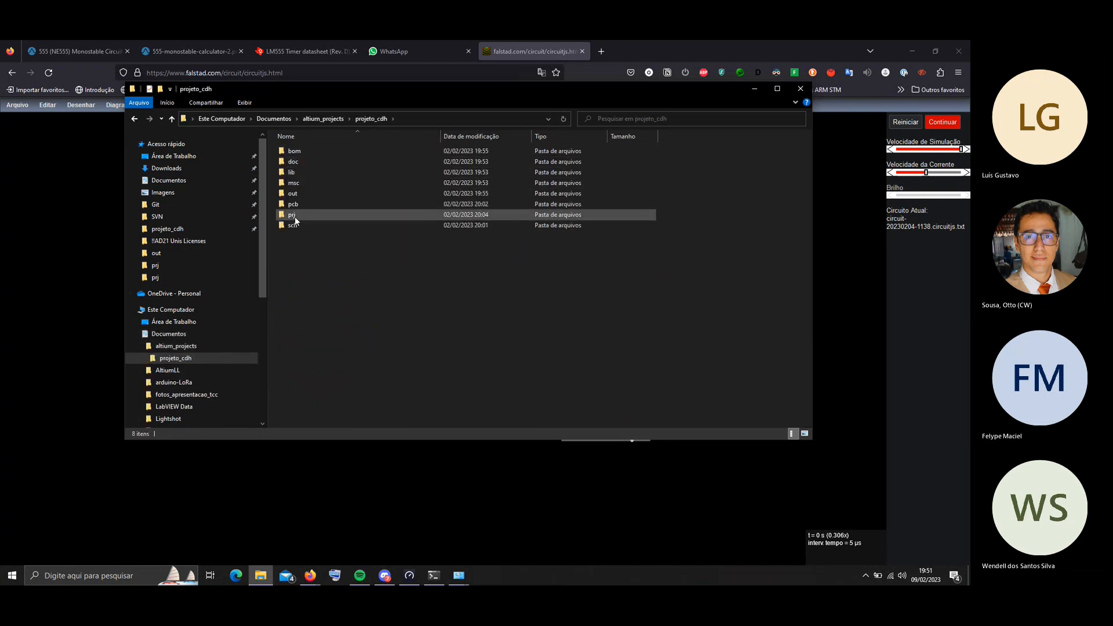
double_click(293, 214)
click(307, 162)
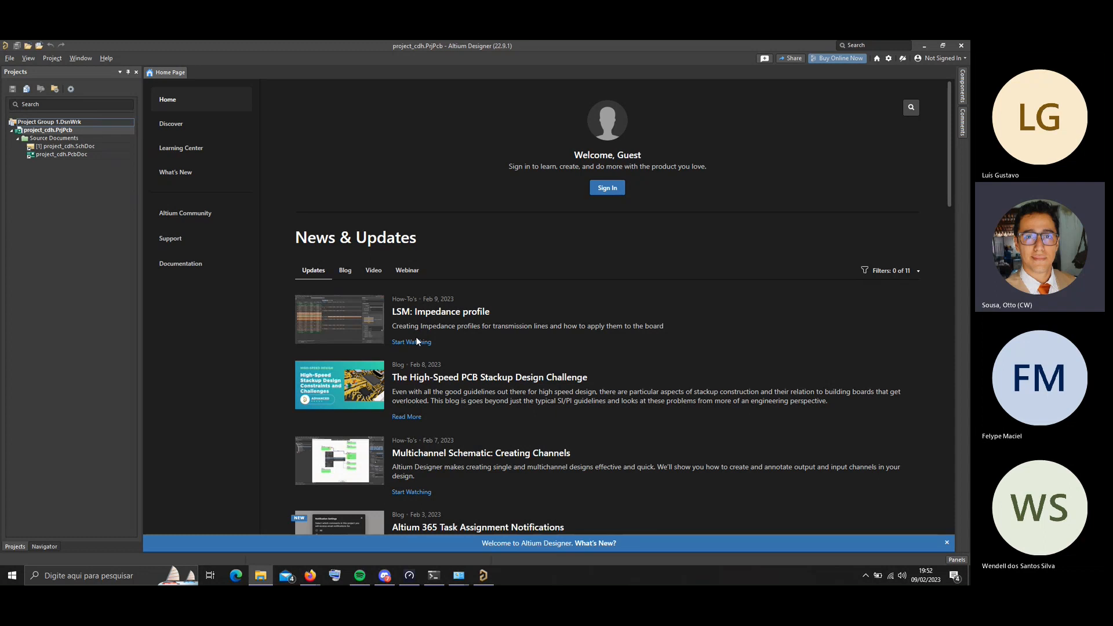
click(395, 183)
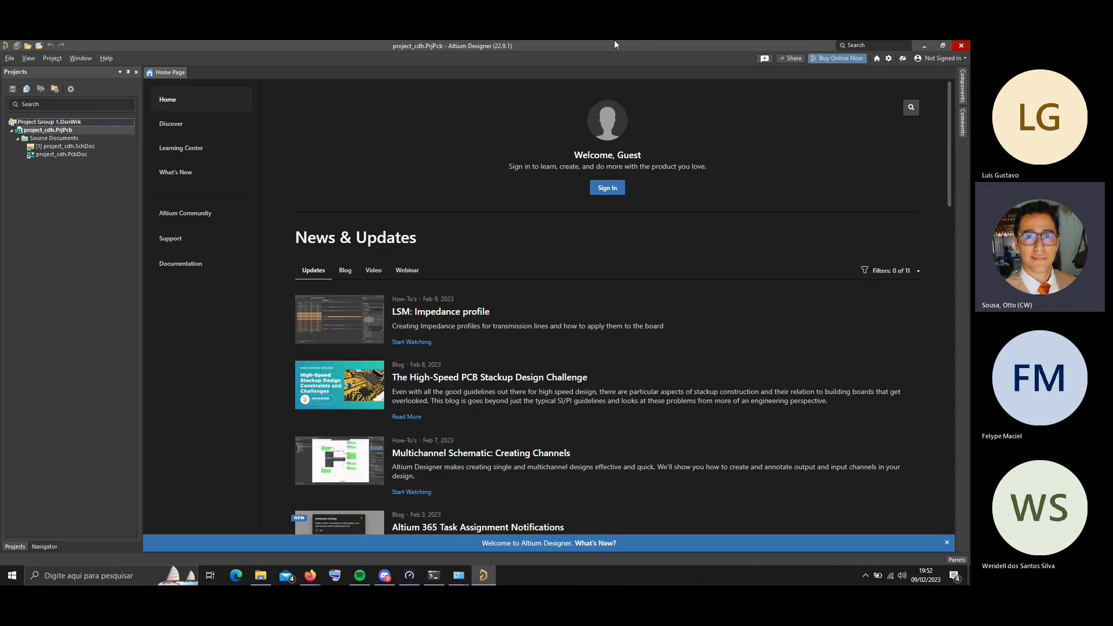
mouse_move(527, 41)
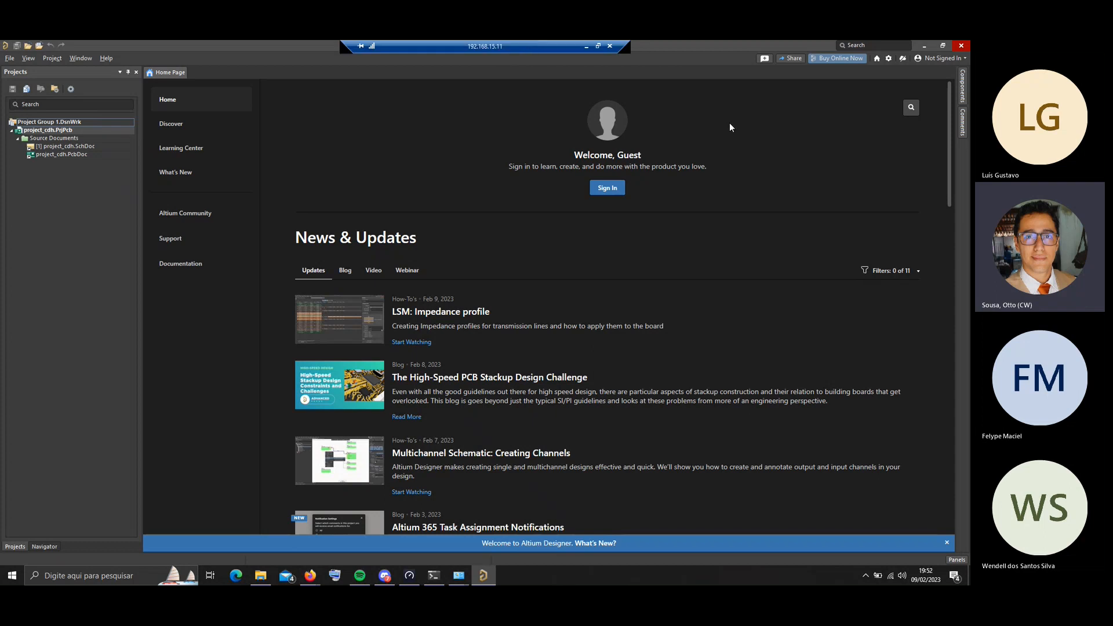
click(597, 46)
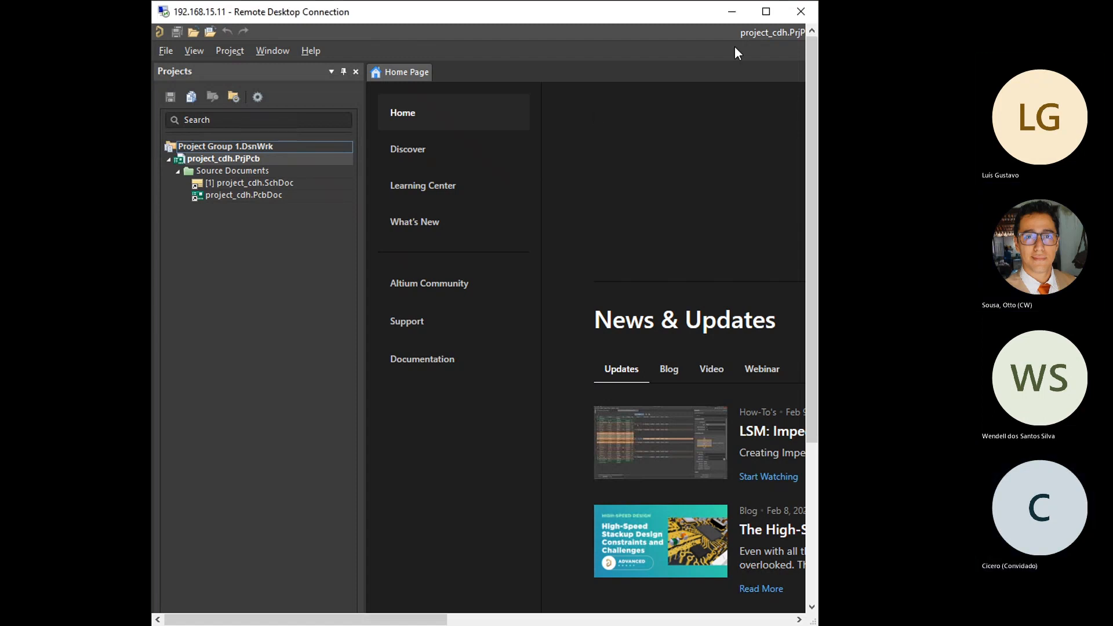
click(766, 11)
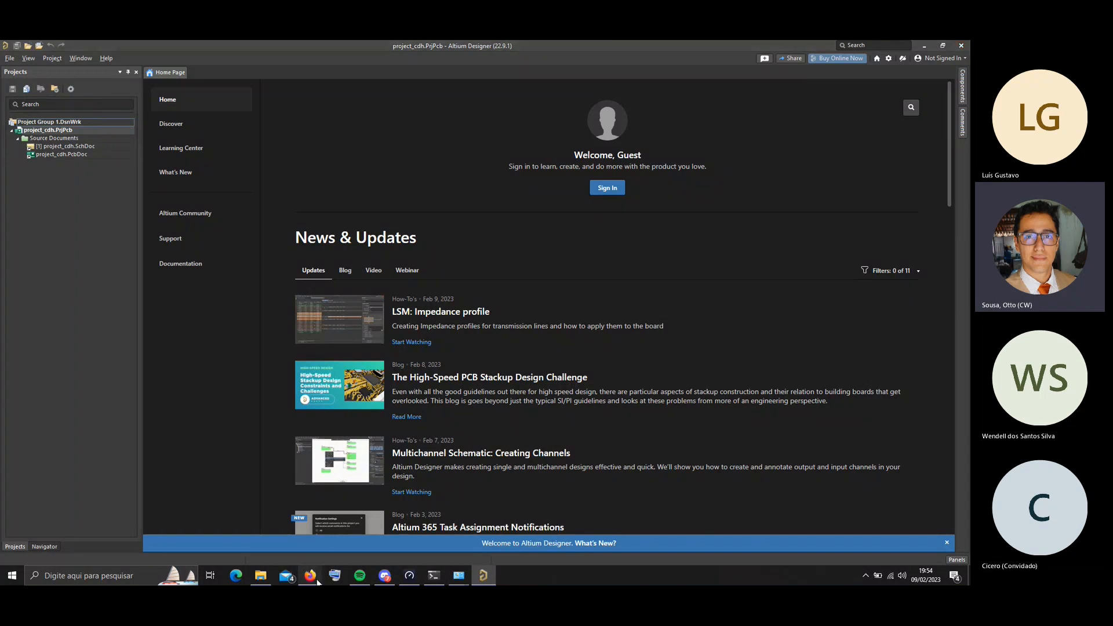
Switch back to the circuit simulator in Firefox and save the circuit locally as circuit-20230209-1955.circuitjs.txt
mouse_move(313, 580)
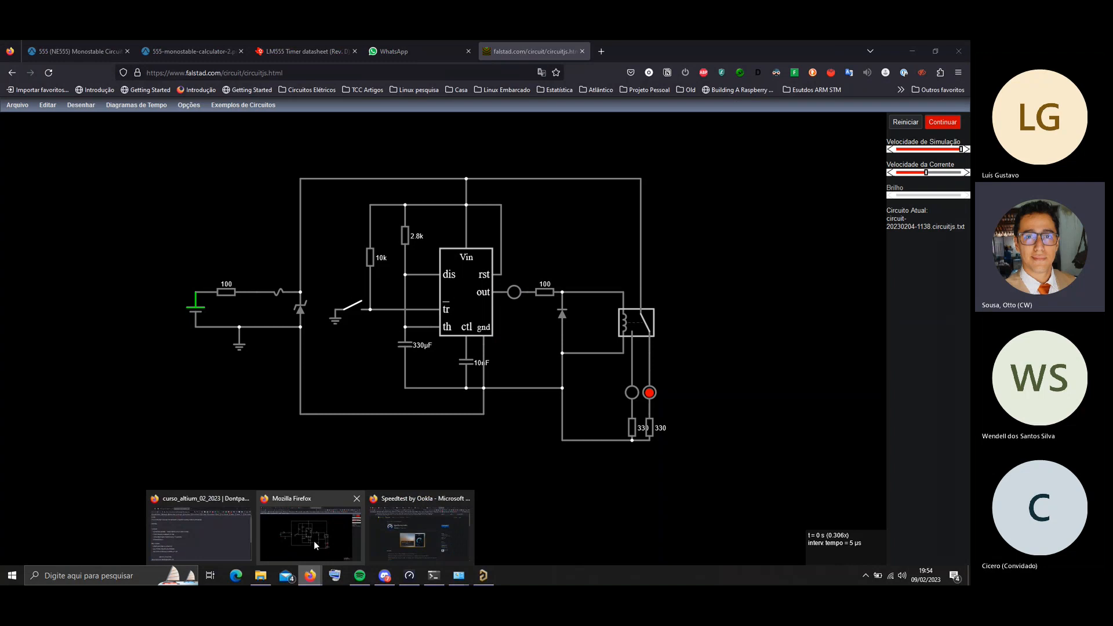
click(314, 540)
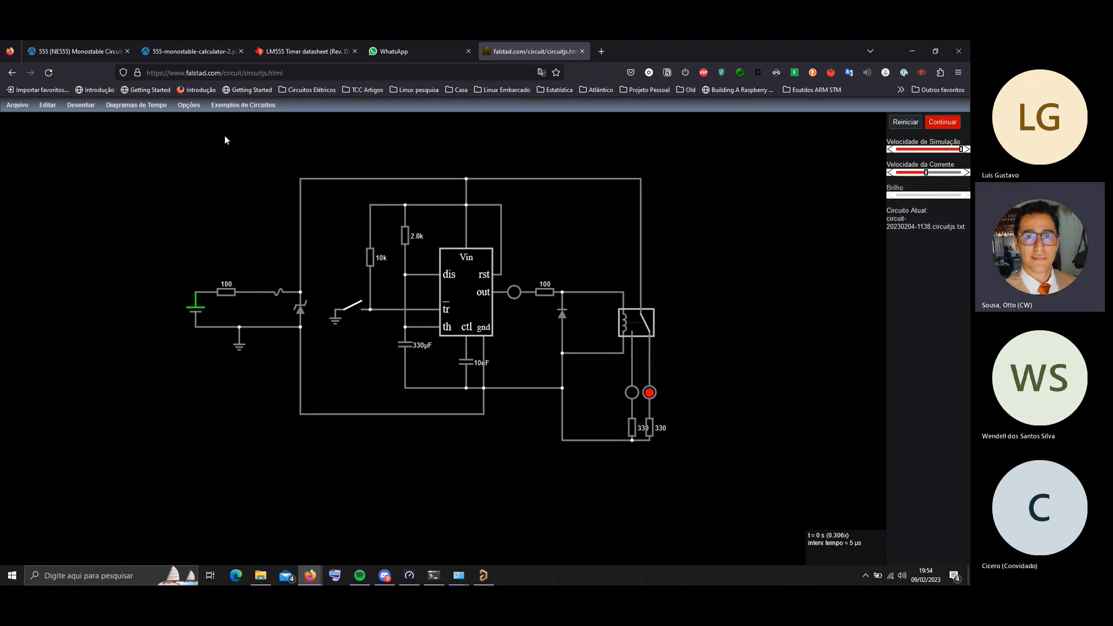
click(17, 105)
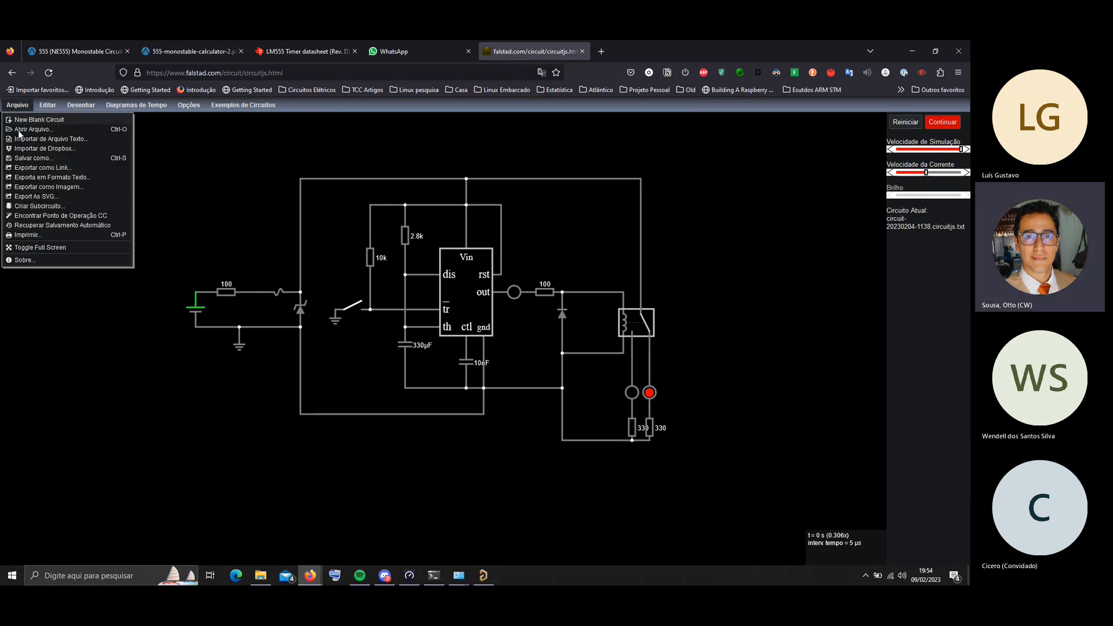
click(37, 158)
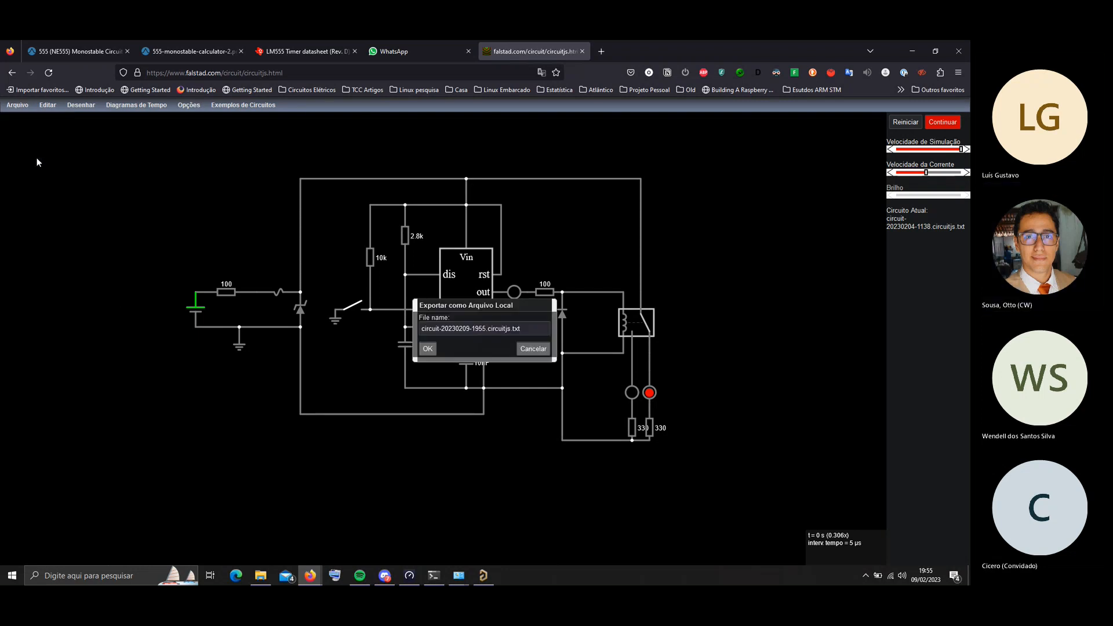
click(428, 350)
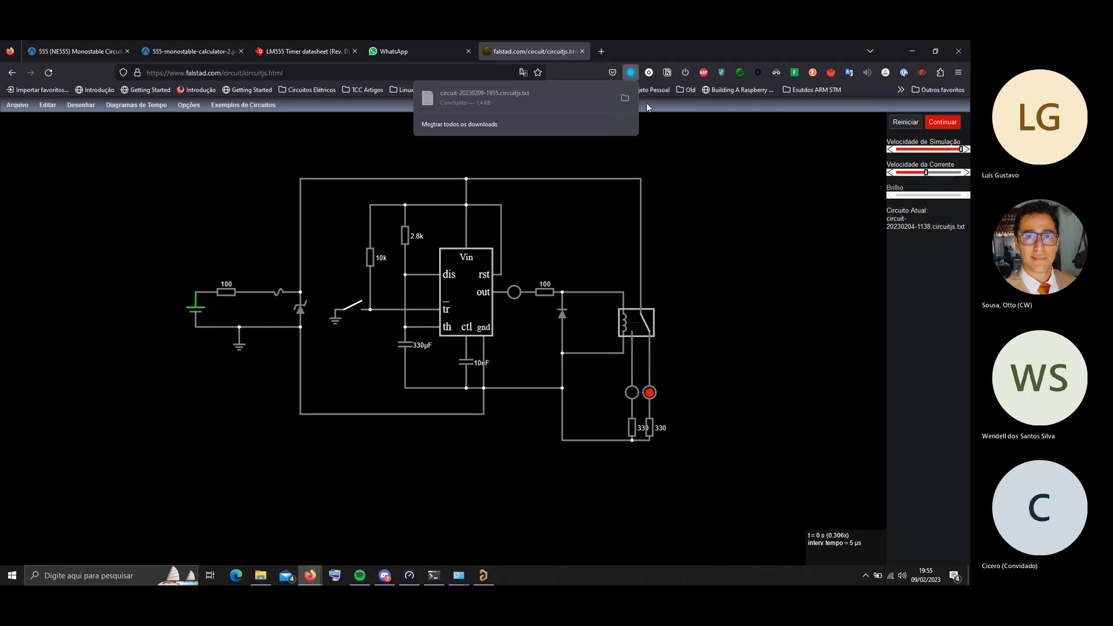
click(625, 103)
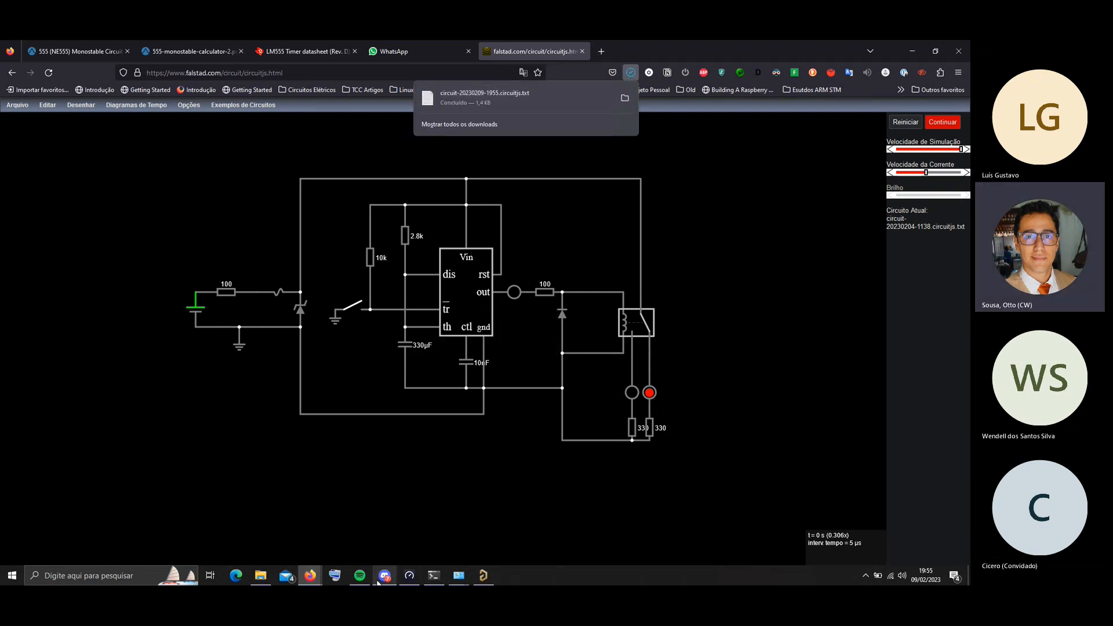
Launch Telegram and open the group chat CdH -> Minicurso Altium
text(tele)
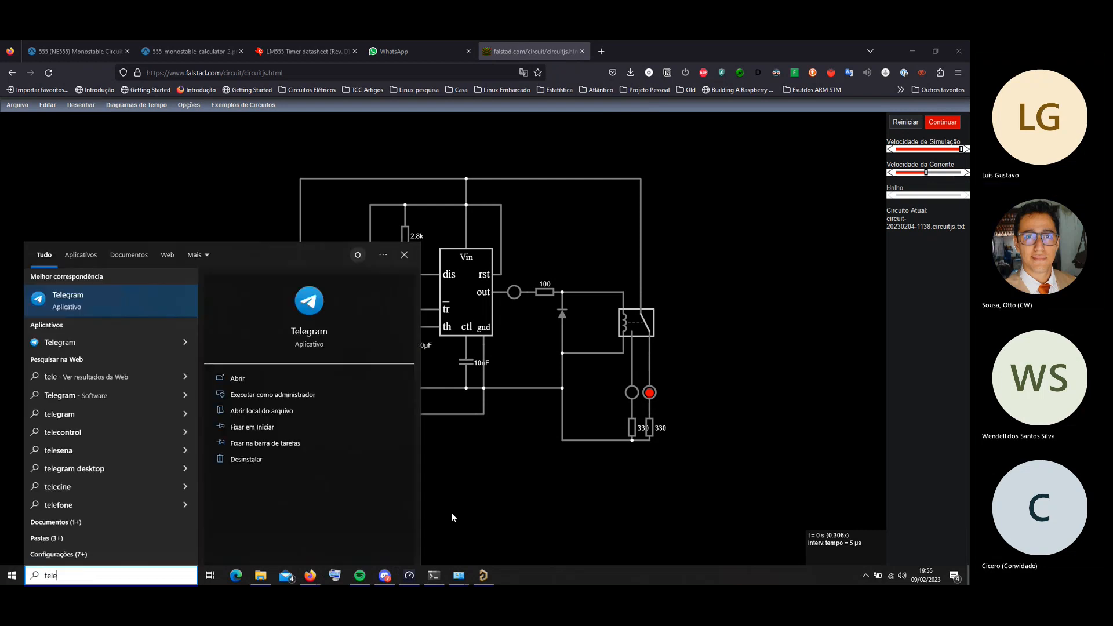
key(Return)
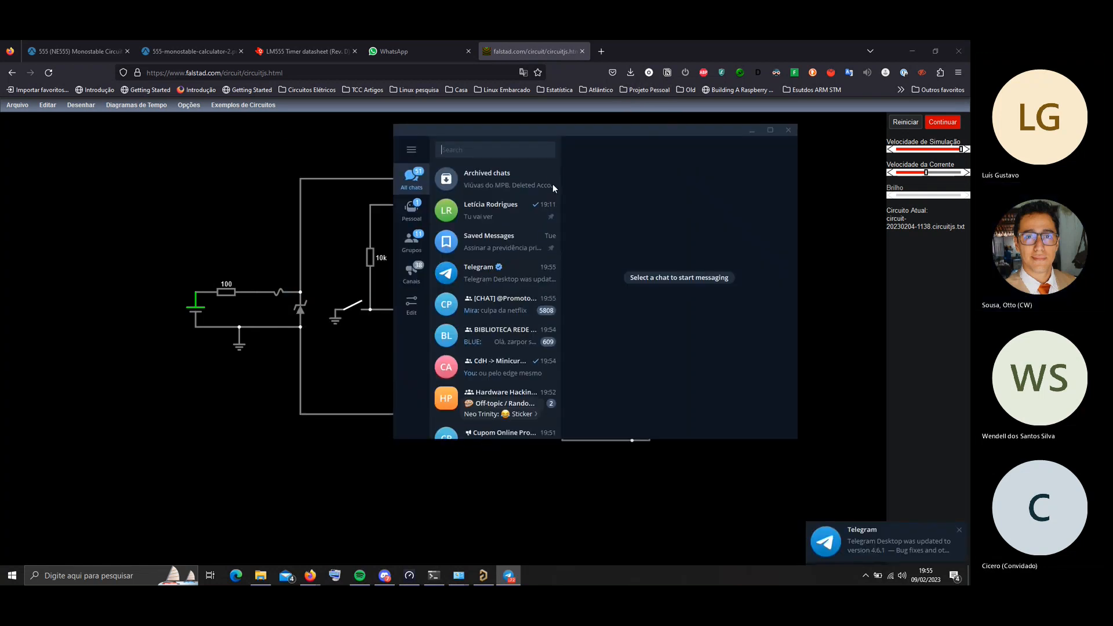
click(413, 245)
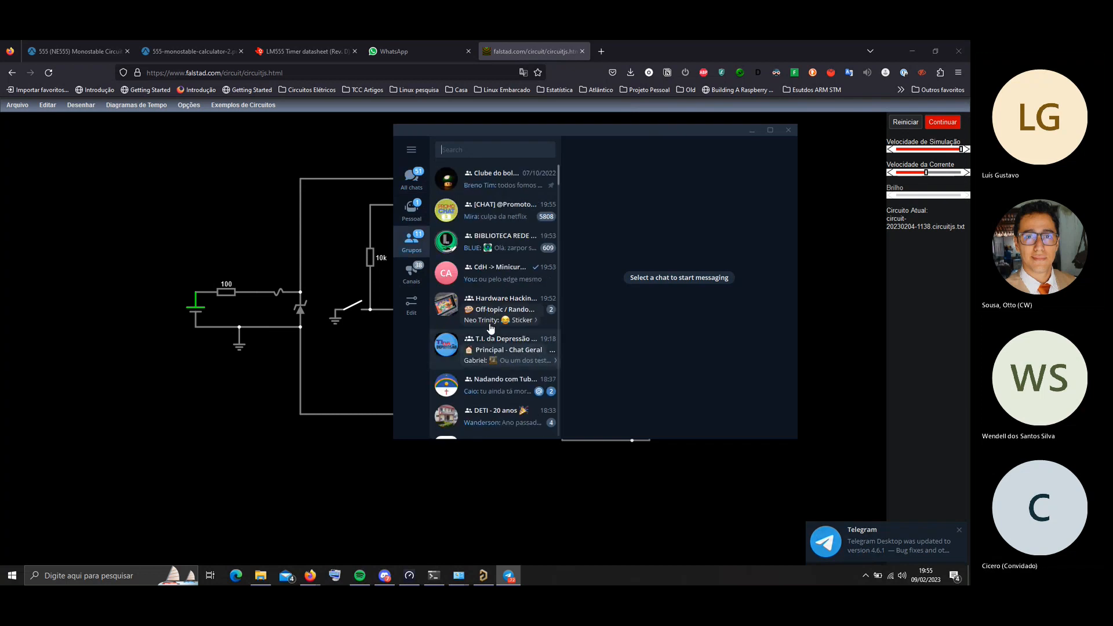
click(500, 272)
Send the downloaded file circuit-20230209-1955.circuitjs.txt to the group chat with the caption "simulação final"
click(630, 73)
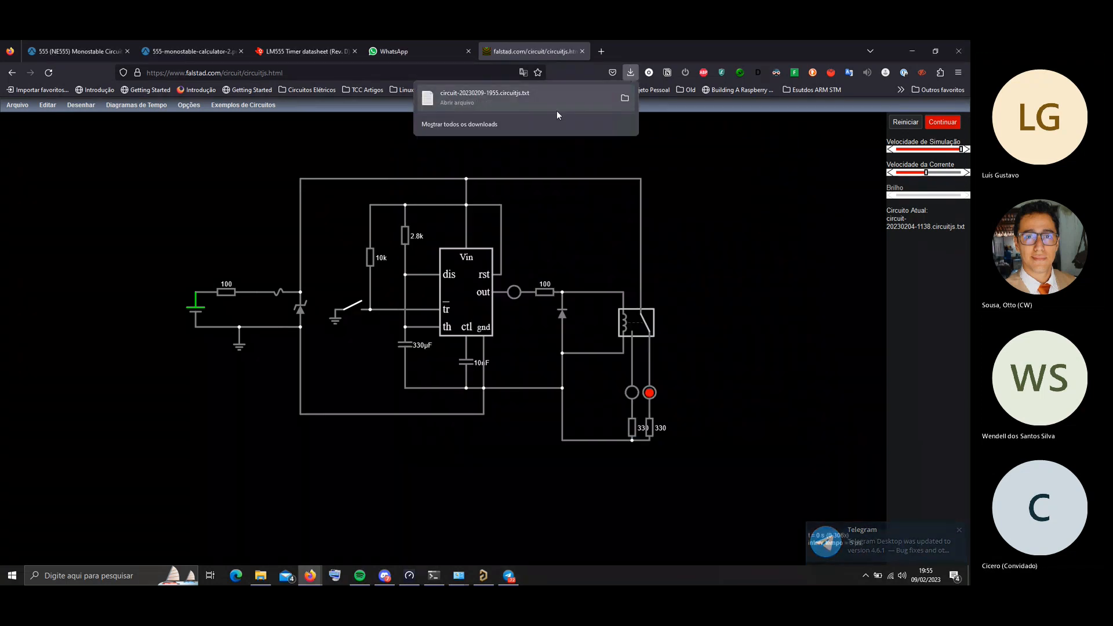
drag(537, 100, 661, 420)
text(sim)
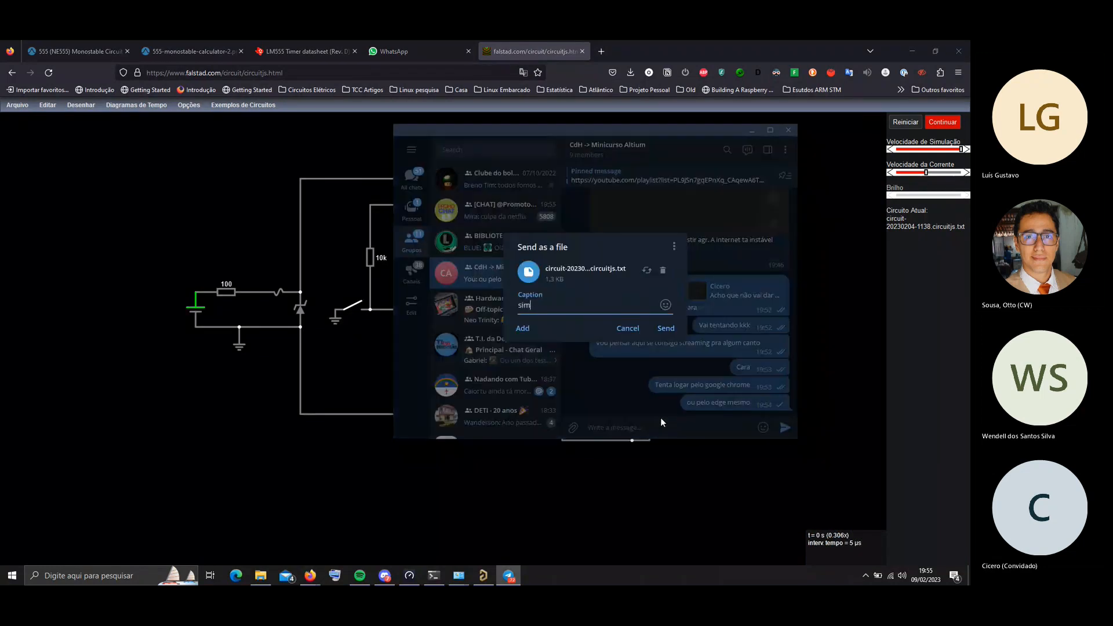
text(ulação final)
key(Return)
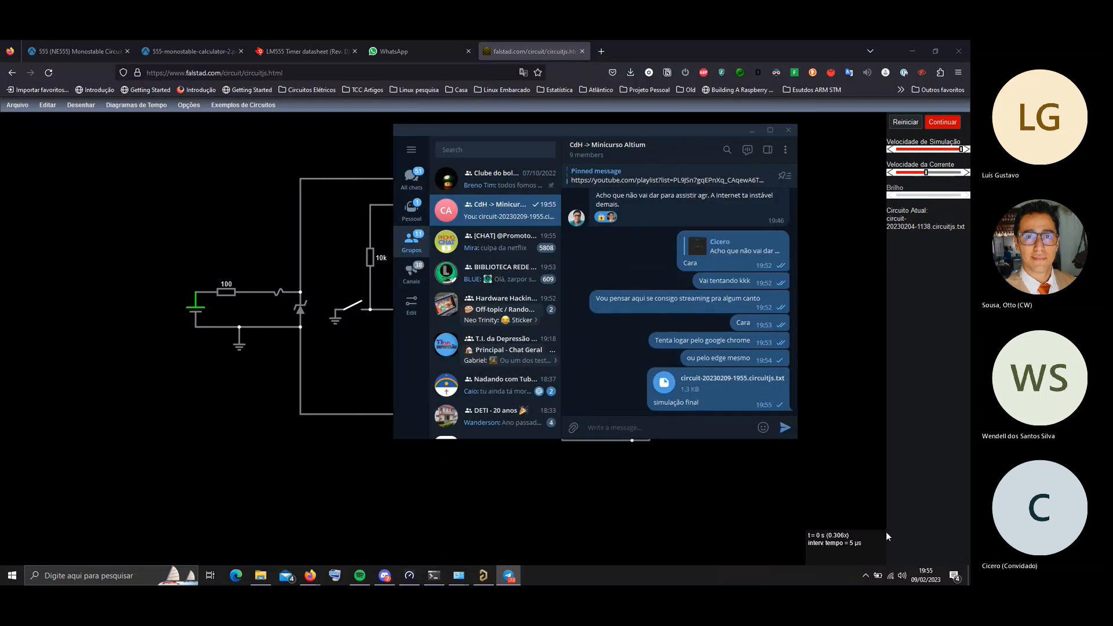
Minimize the Telegram window
click(865, 575)
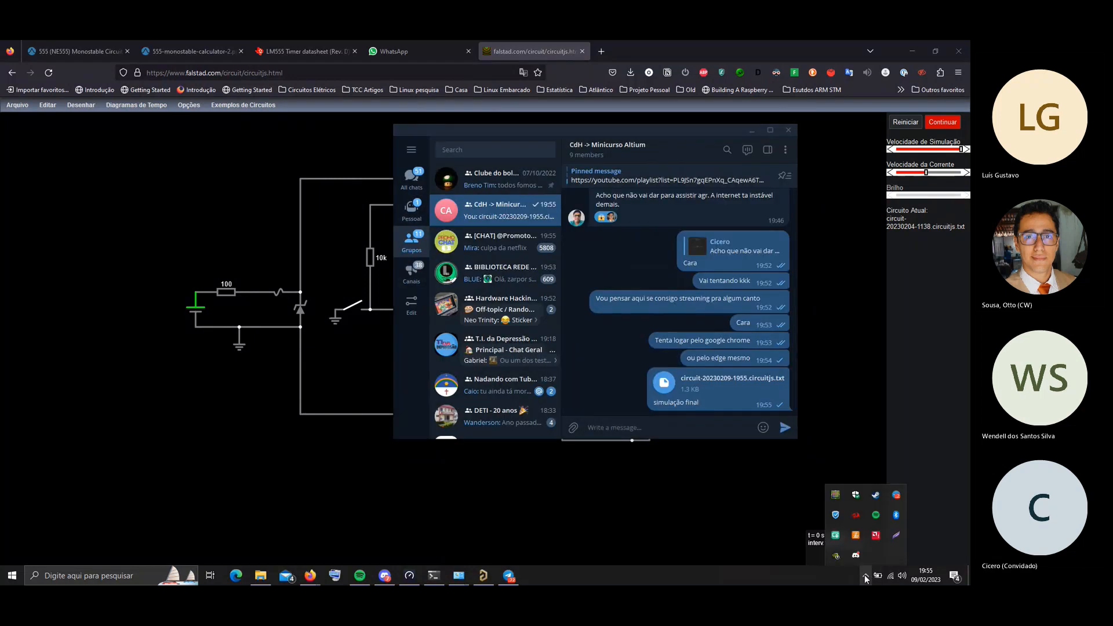
right_click(895, 494)
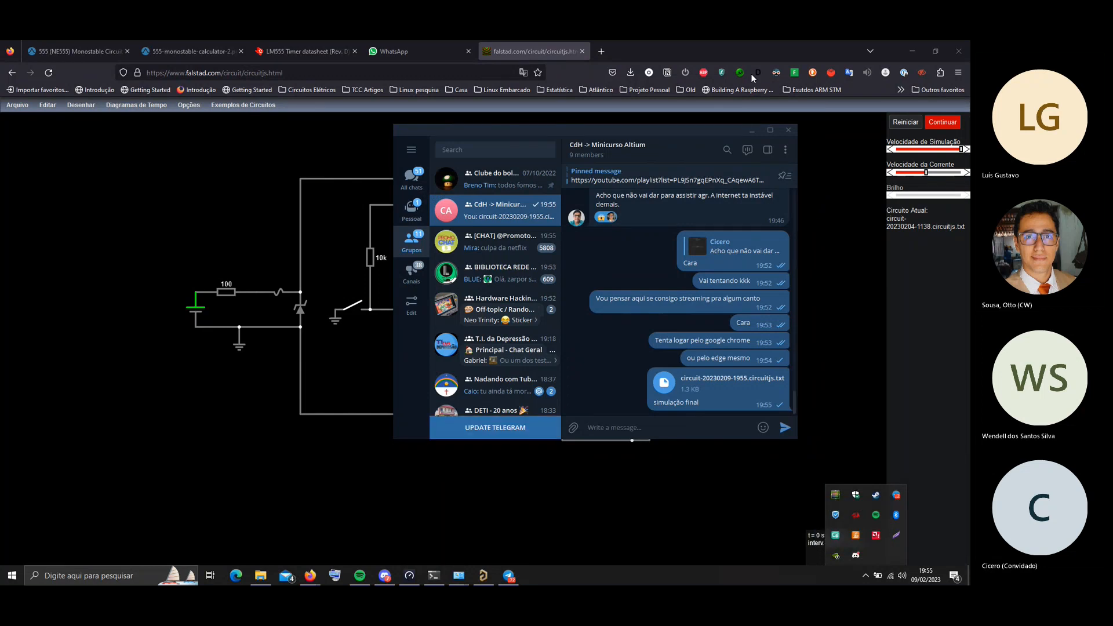
click(752, 131)
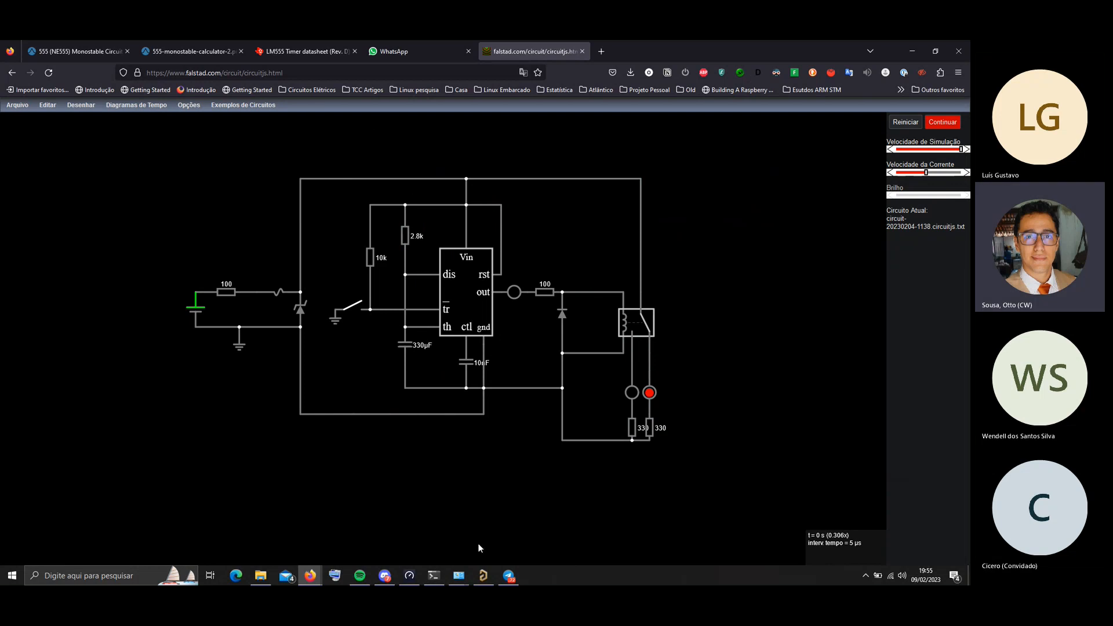
Switch to Altium Designer, close its home page and open the schematic project_cdh.SchDoc
click(486, 575)
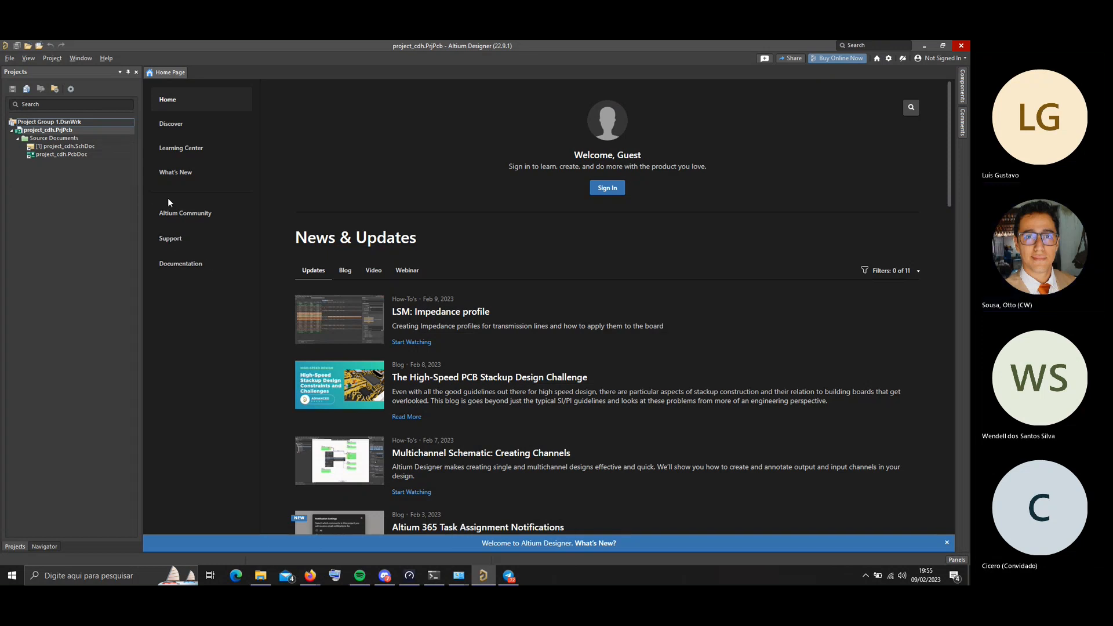
middle_click(163, 73)
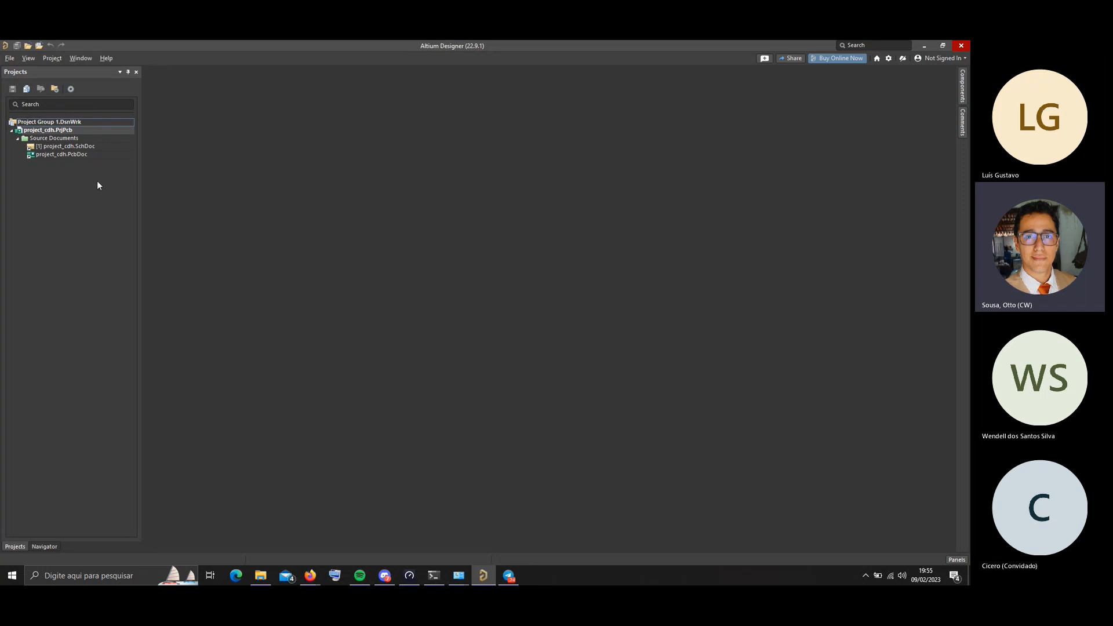
click(70, 146)
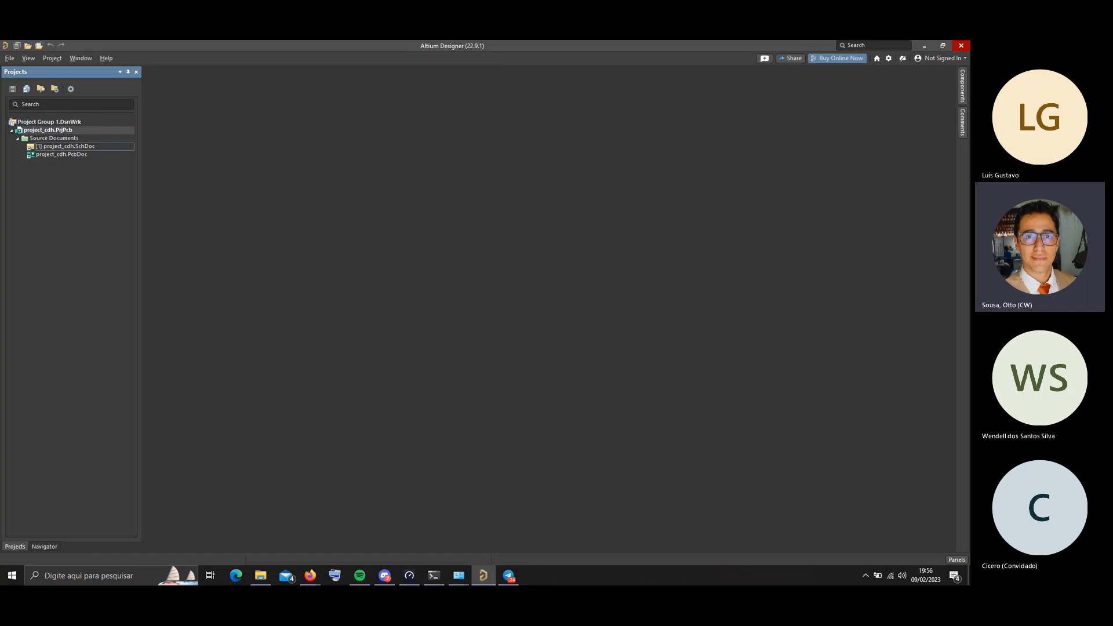
double_click(76, 146)
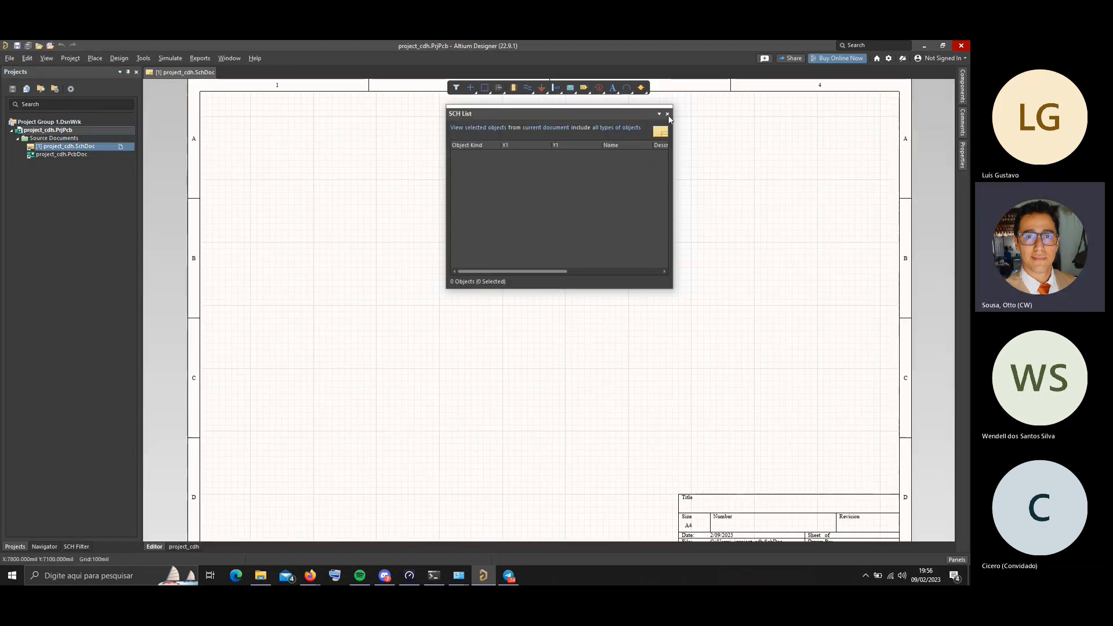
Close the floating SCH List that covers the schematic sheet
click(667, 113)
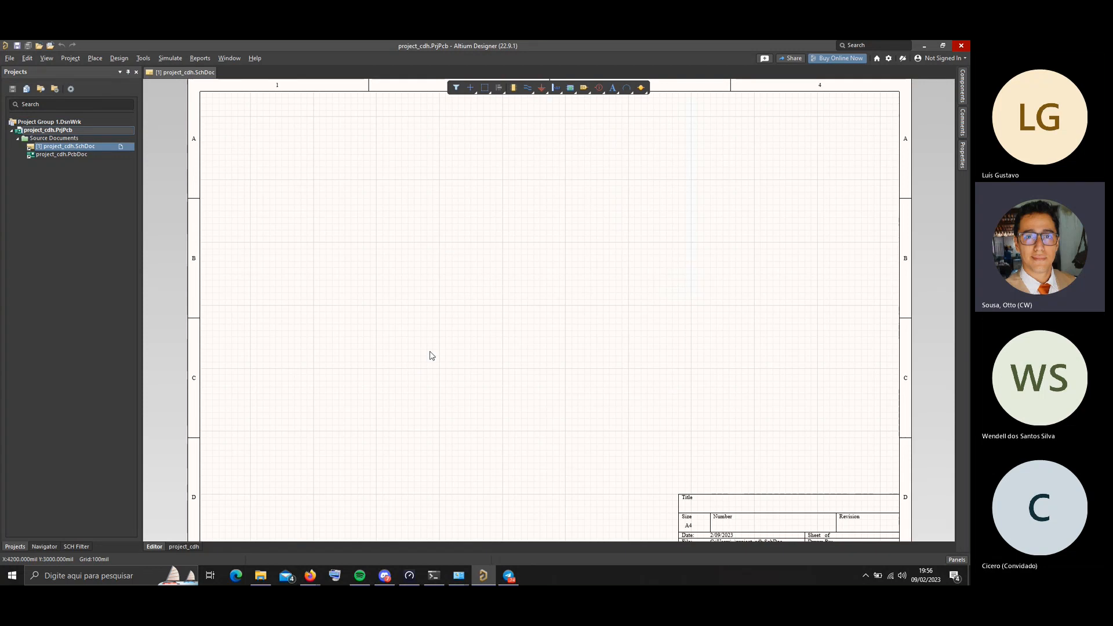
scroll(427, 348, down, 1)
scroll(426, 341, up, 1)
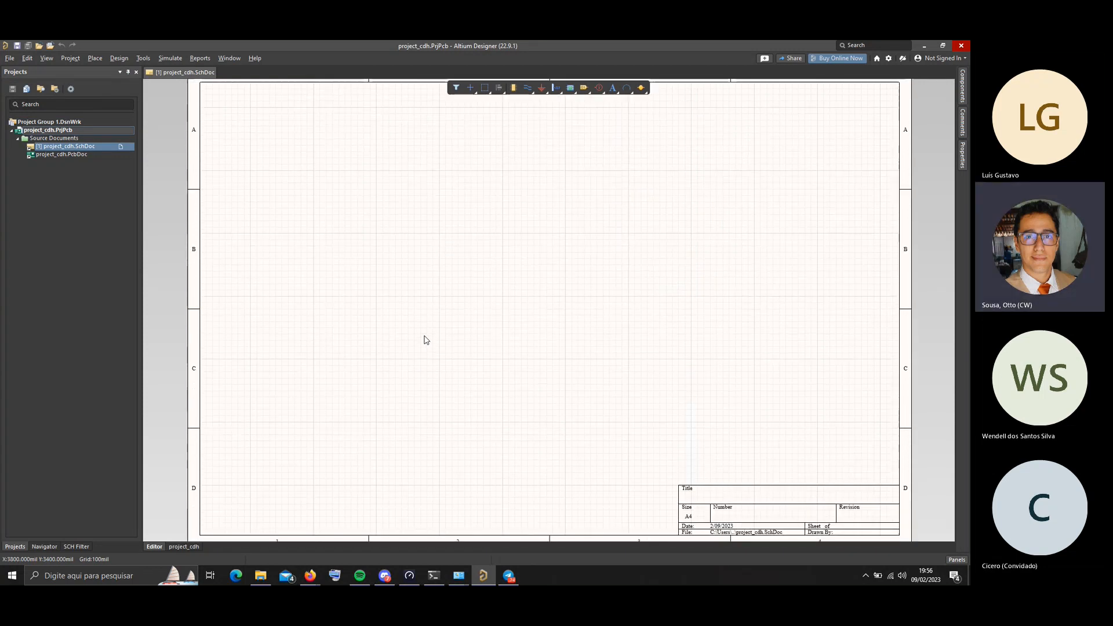
scroll(354, 308, up, 1)
scroll(353, 308, down, 1)
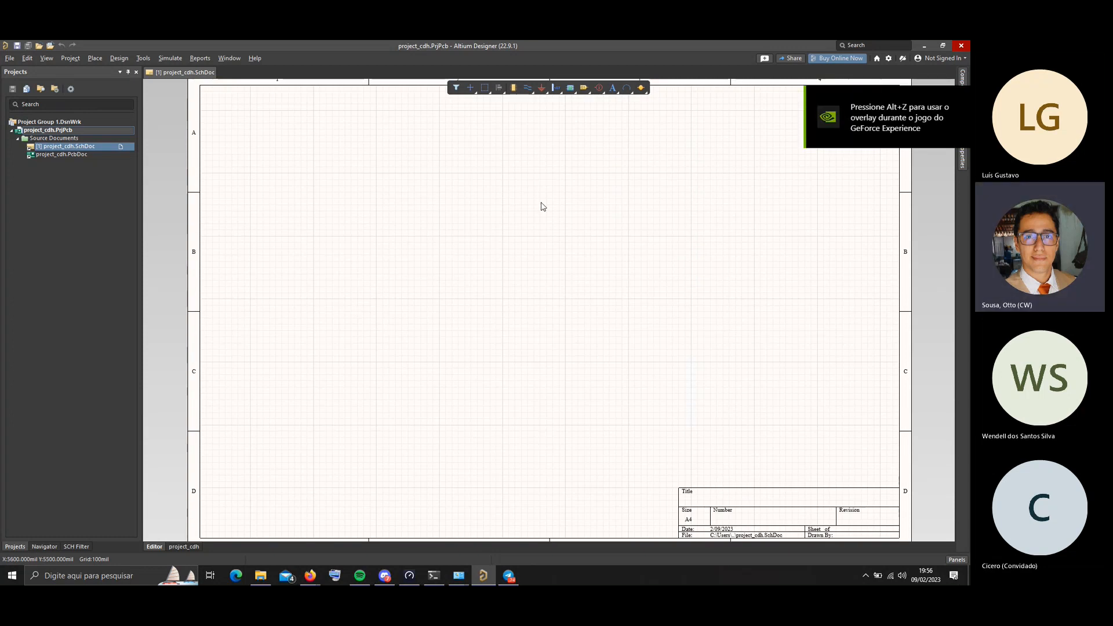
scroll(473, 245, down, 2)
scroll(473, 245, up, 4)
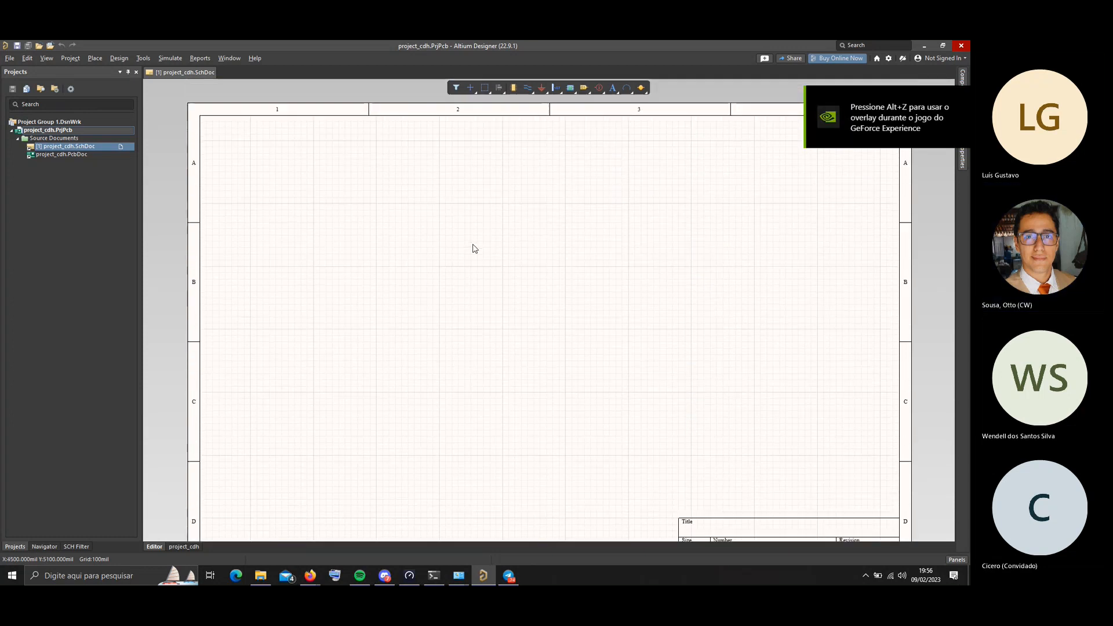
scroll(473, 245, down, 1)
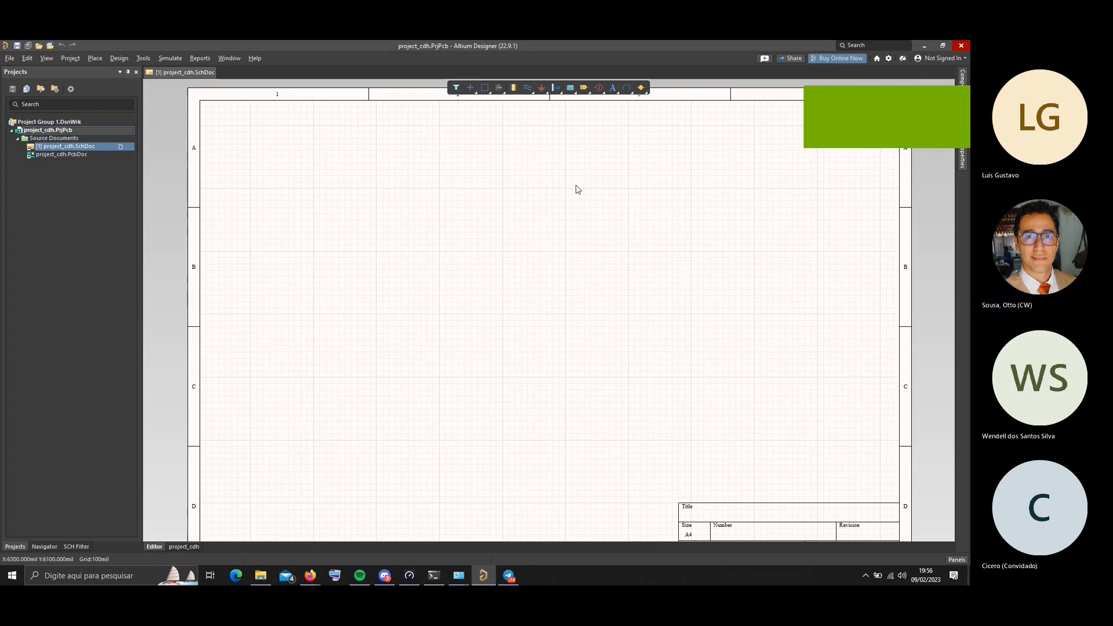
right_click(48, 147)
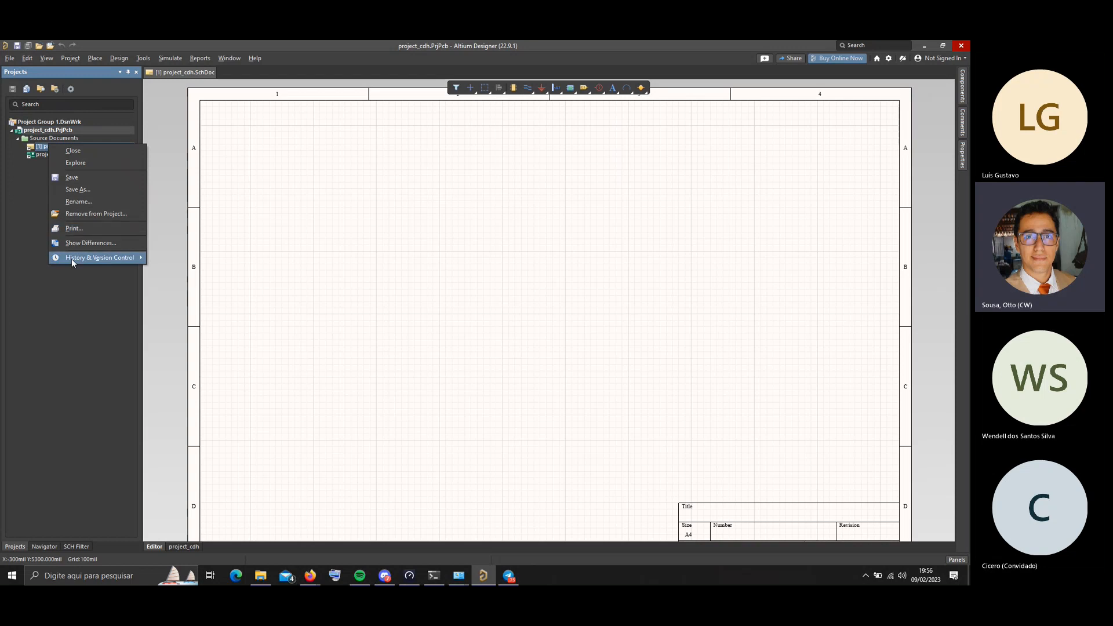
click(66, 300)
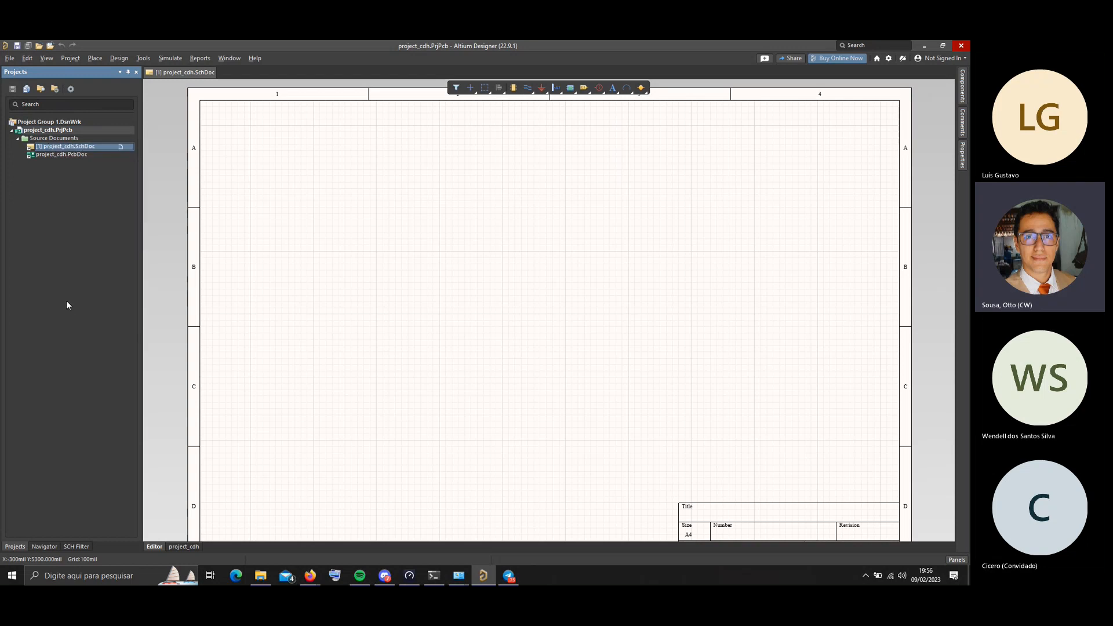
right_click(52, 132)
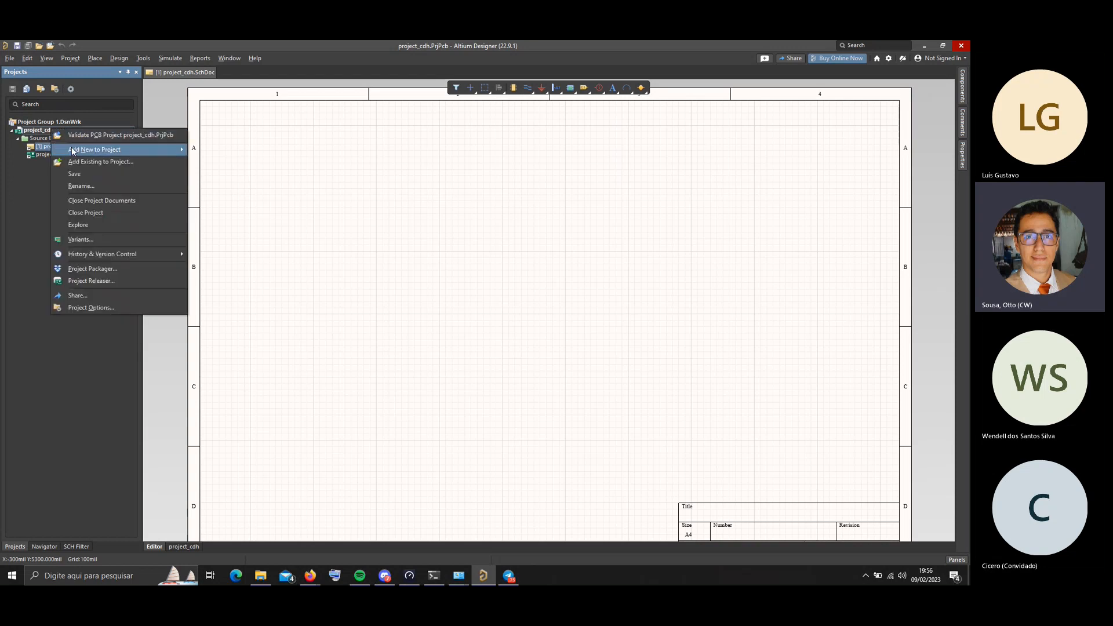
mouse_move(96, 150)
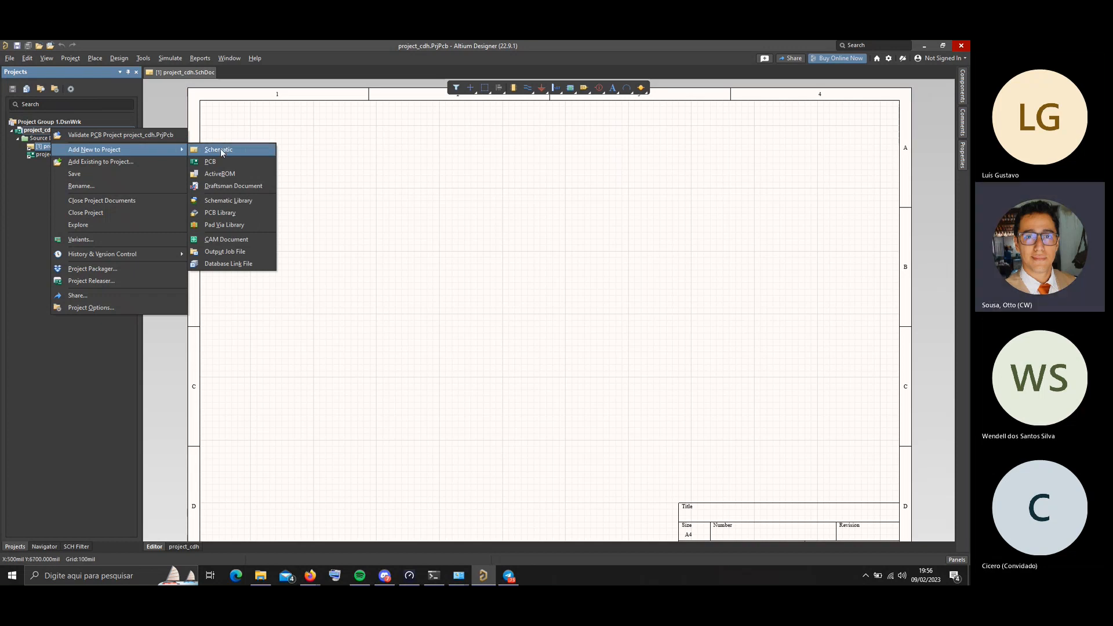
click(5, 208)
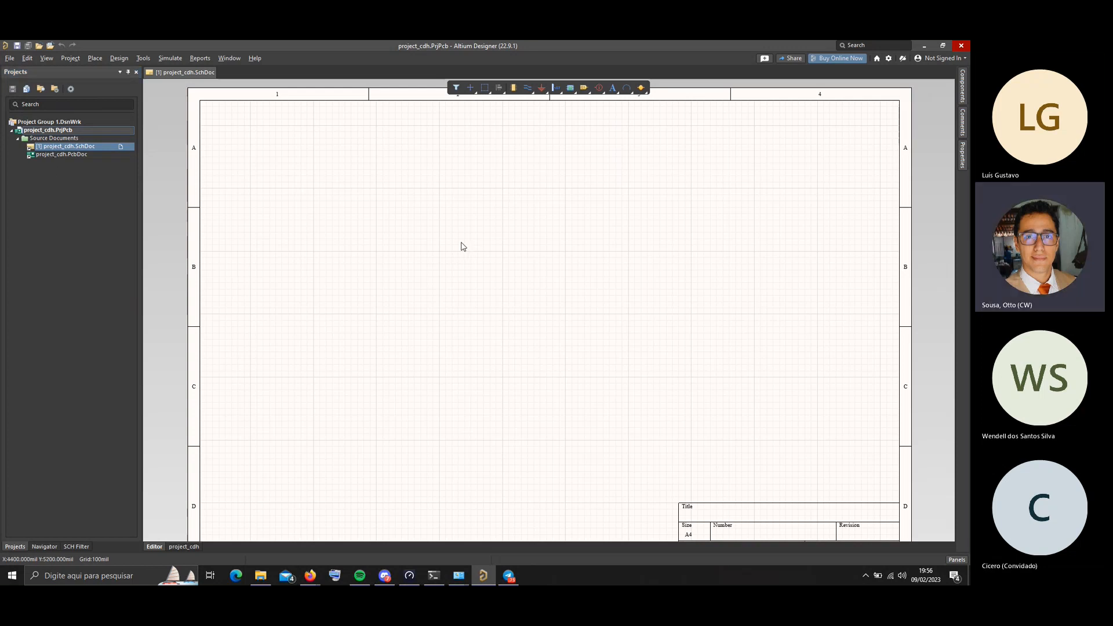
click(571, 92)
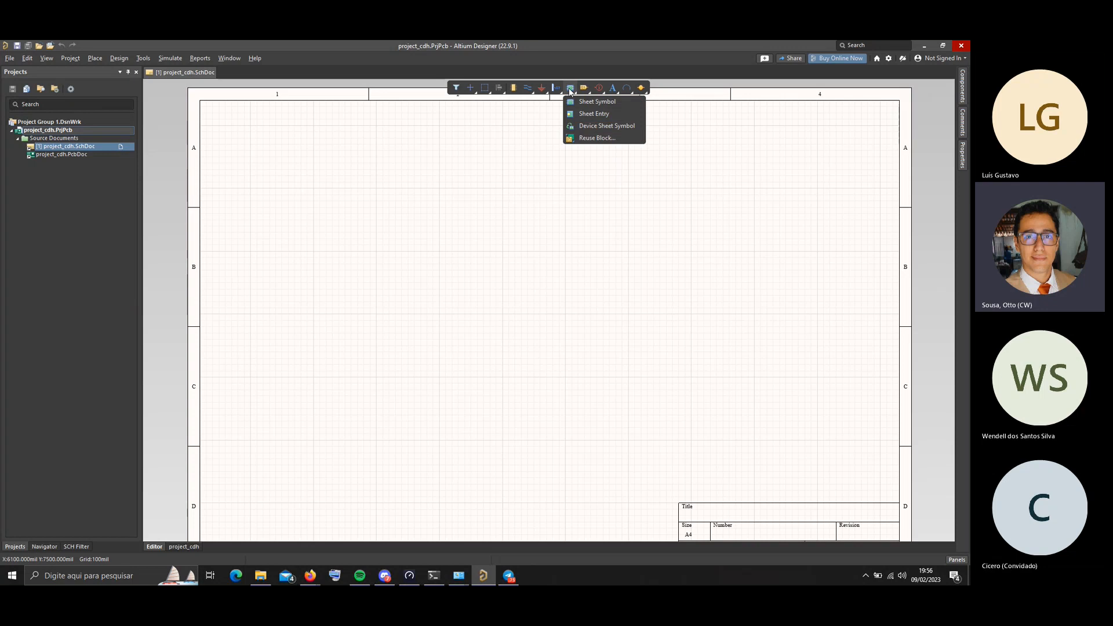
click(545, 244)
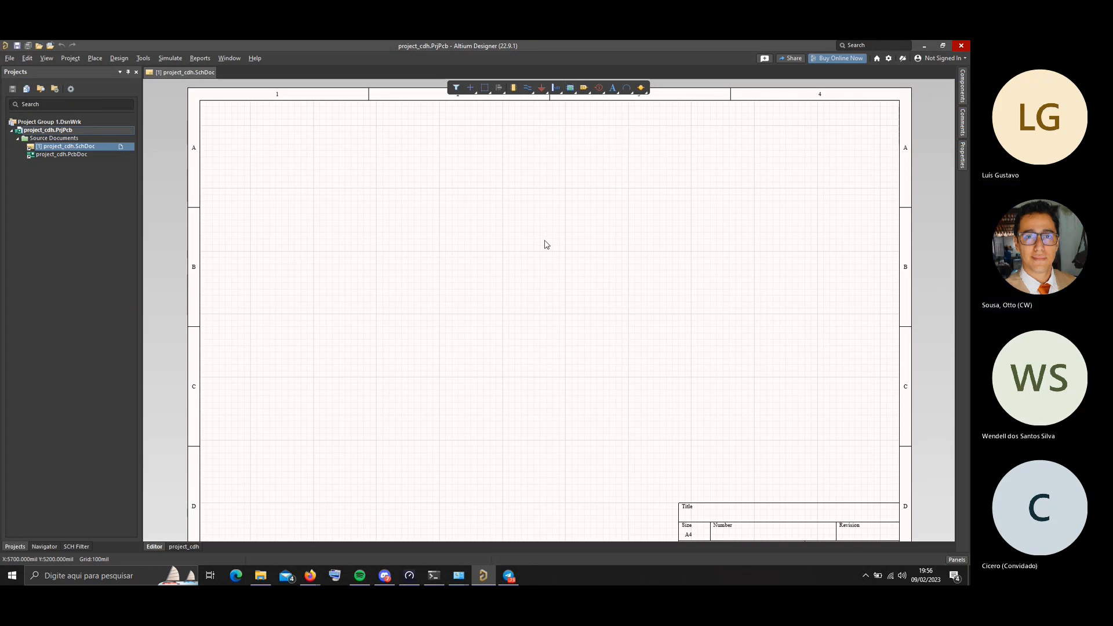
right_click(473, 206)
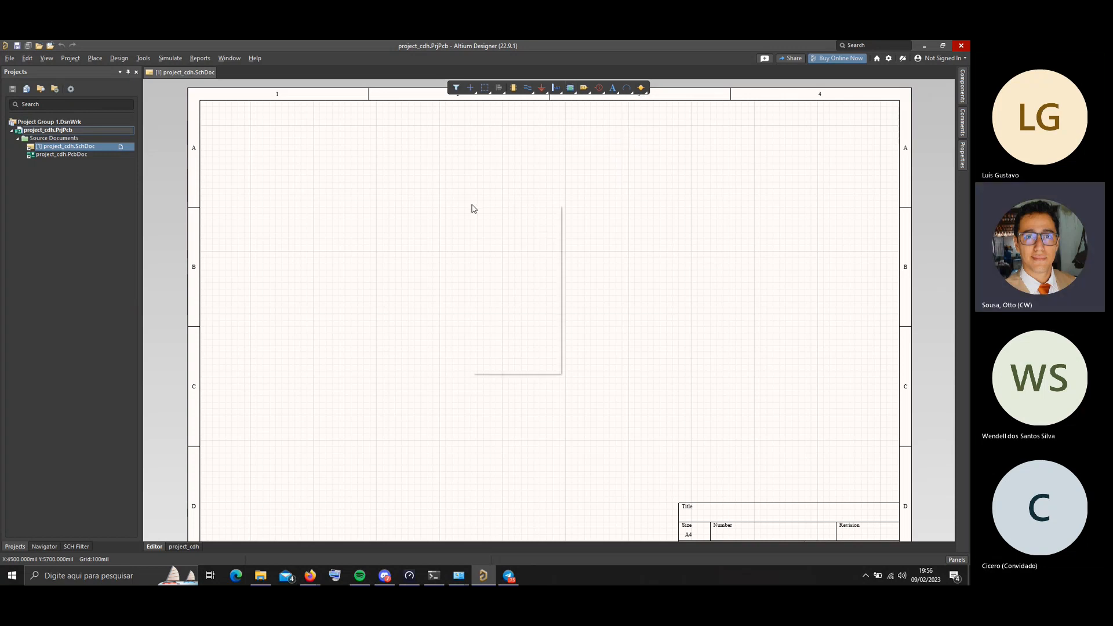
click(474, 166)
Place two sheet symbols of about 1900 by 1600 mil side by side, save the schematic, and shift the first symbol up and left
key(p)
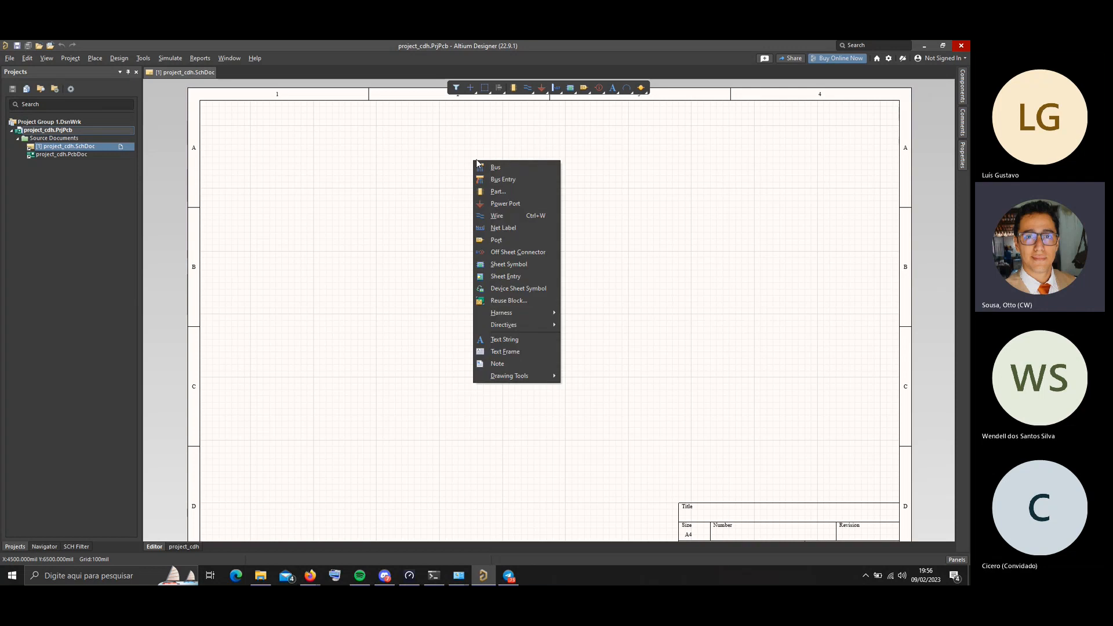
click(494, 268)
click(414, 195)
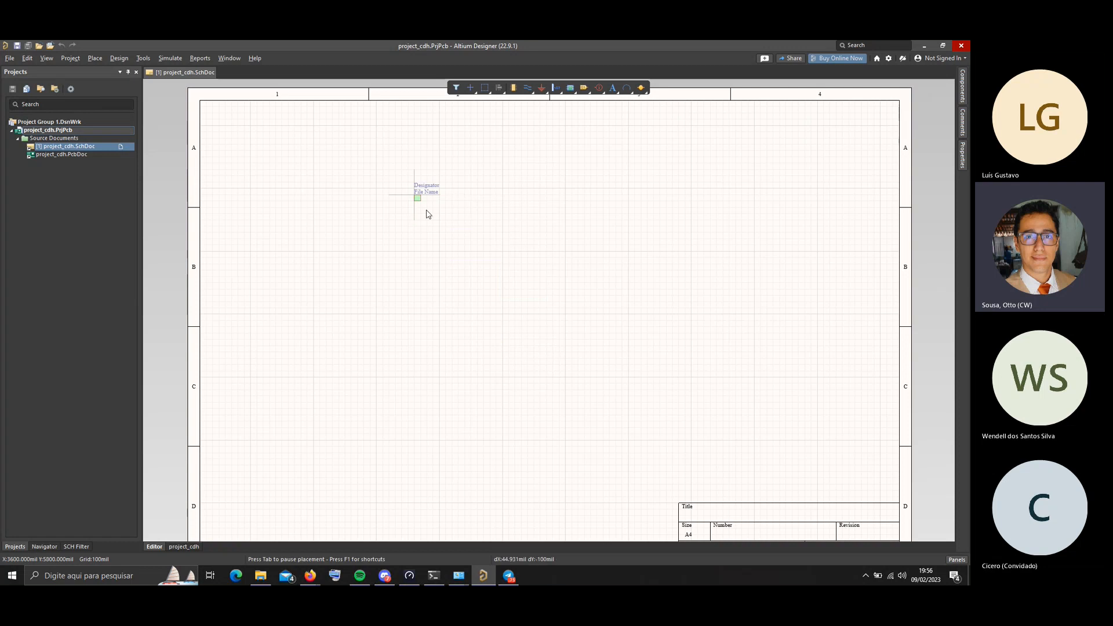
click(537, 297)
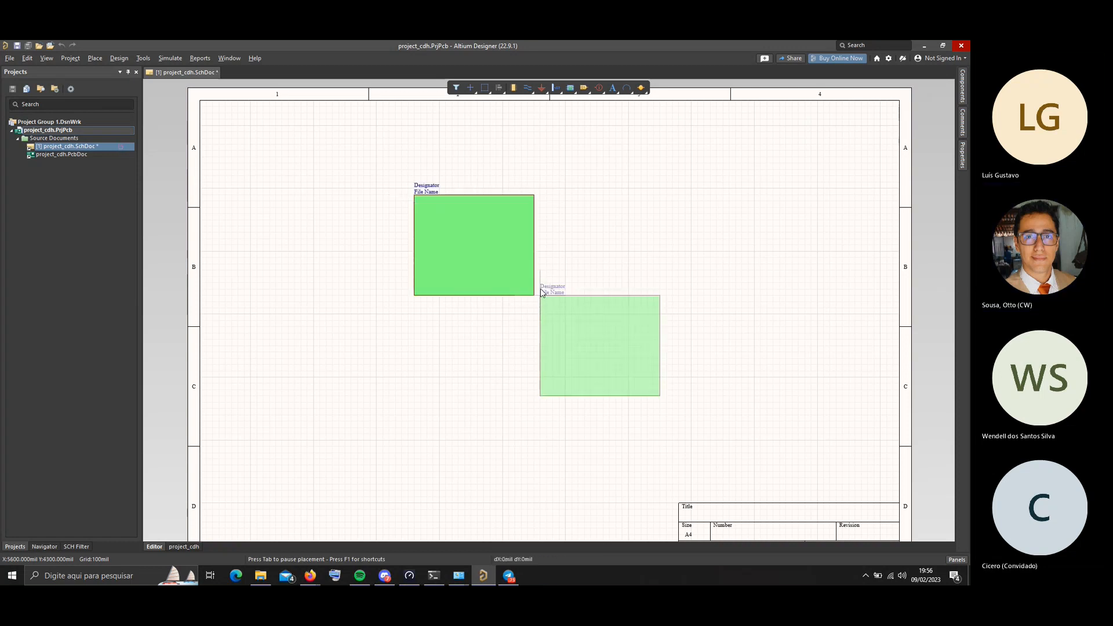
click(672, 194)
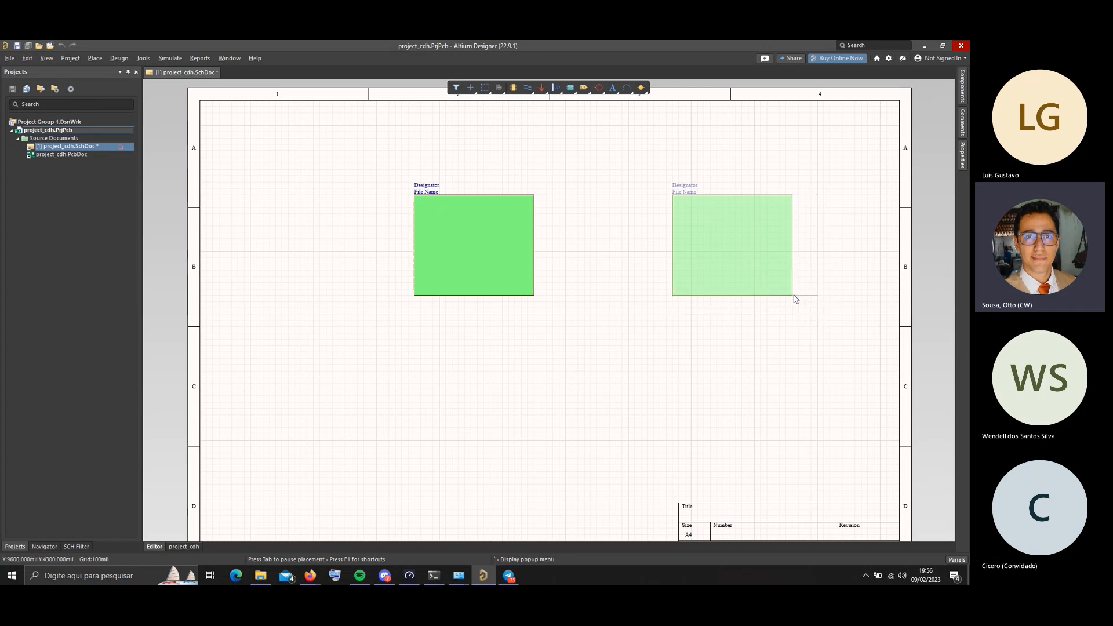
click(792, 296)
right_click(792, 295)
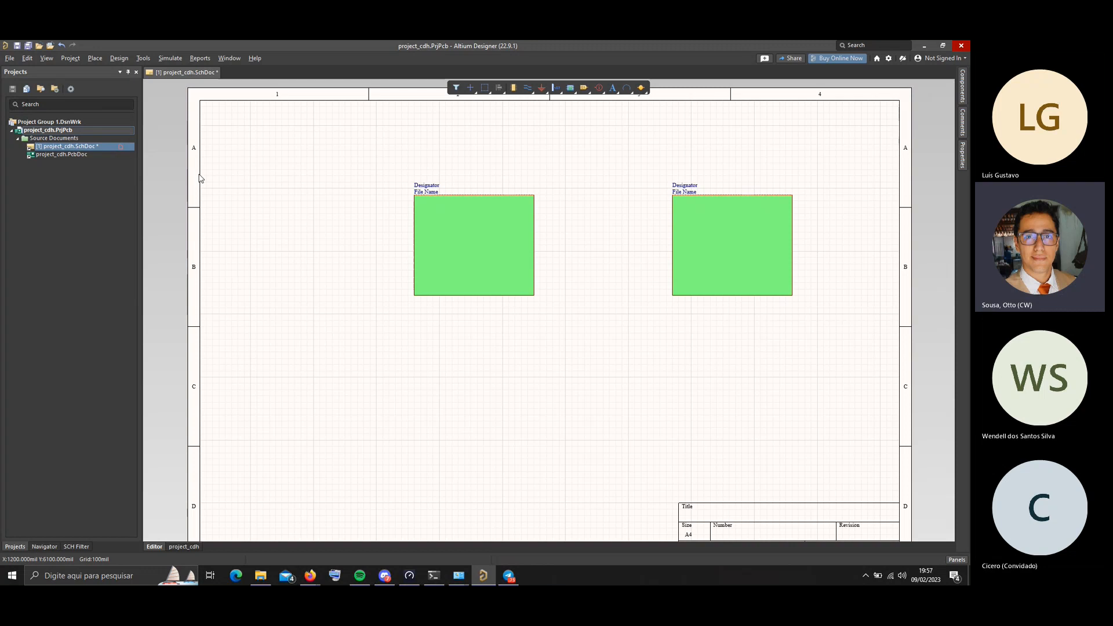
key(ctrl+s)
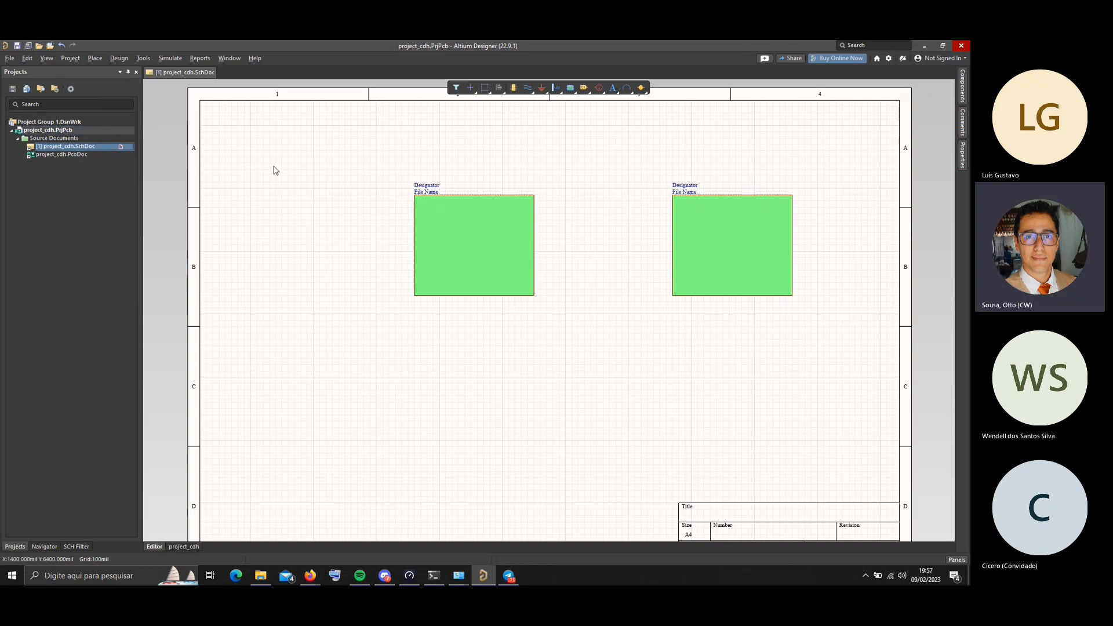
drag(481, 244, 346, 218)
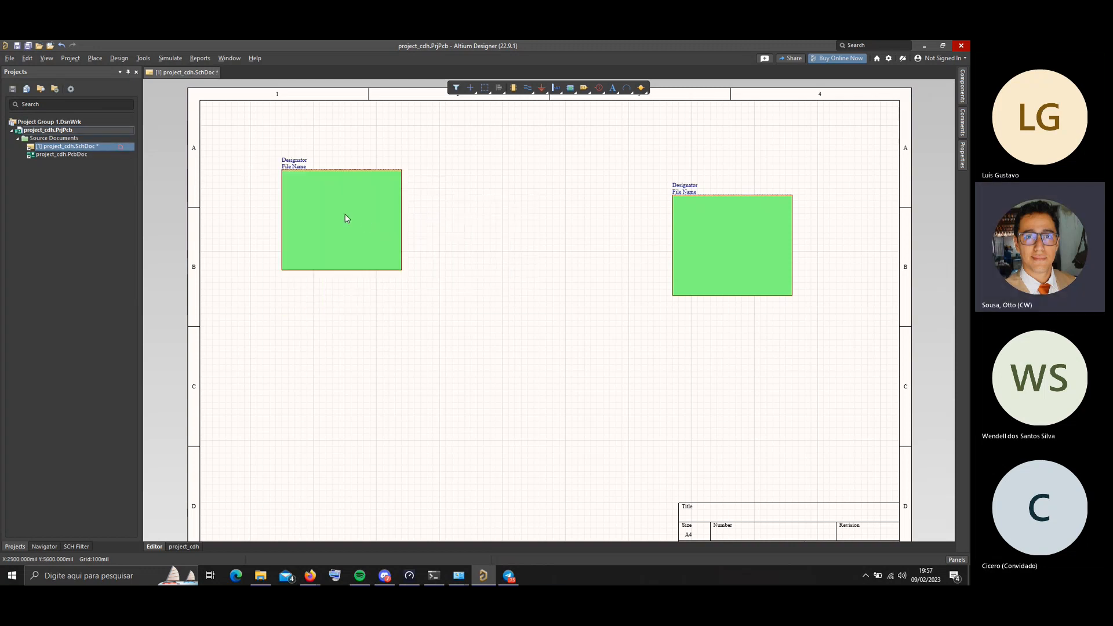
Add a new schematic document to the project project_cdh.PrjPcb
right_click(60, 129)
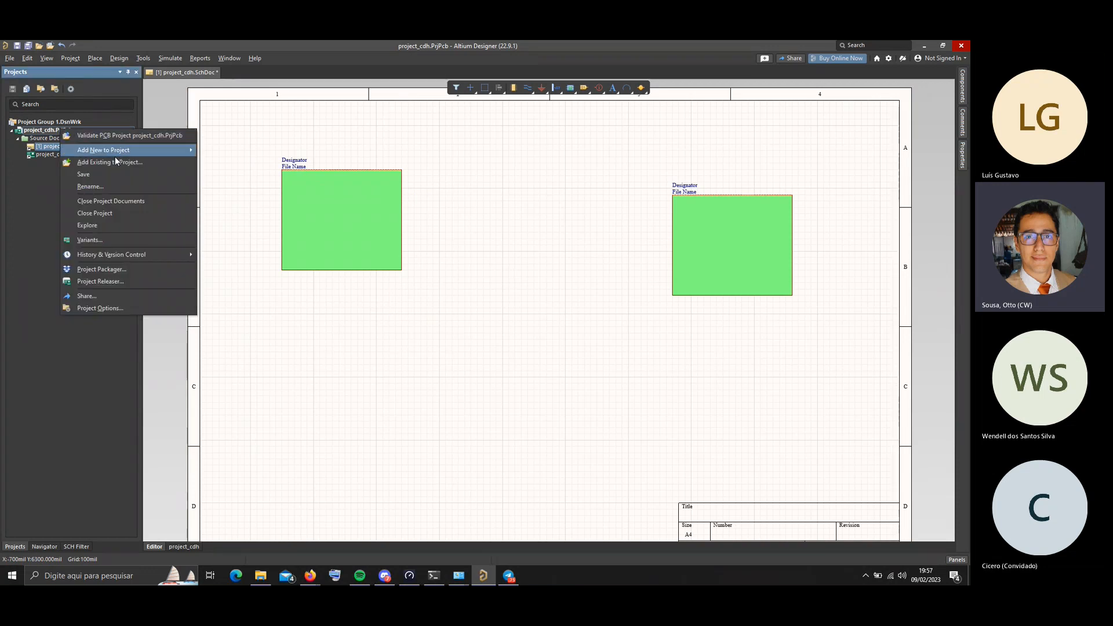
mouse_move(112, 148)
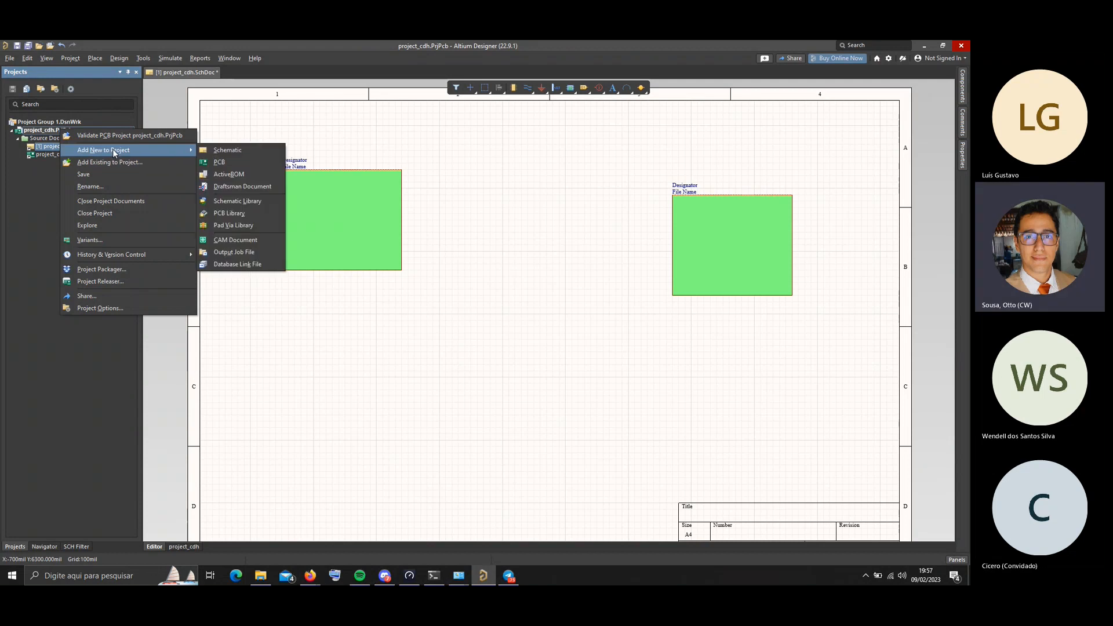
click(249, 149)
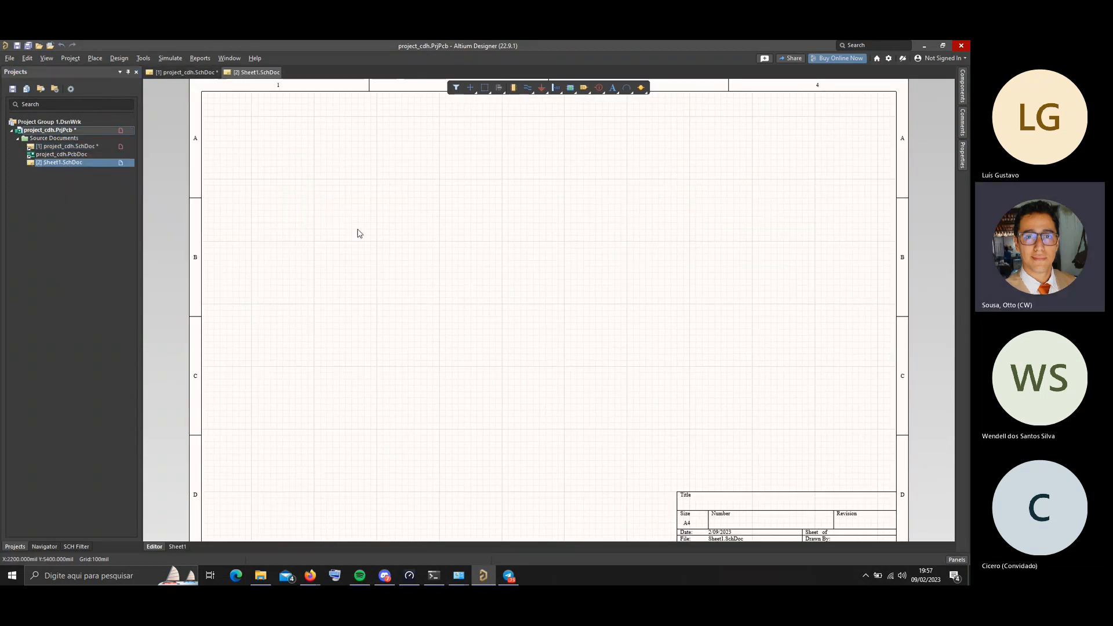
Save the new schematic as power_supply.SchDoc in the sch folder of projeto_cdh
key(ctrl+s)
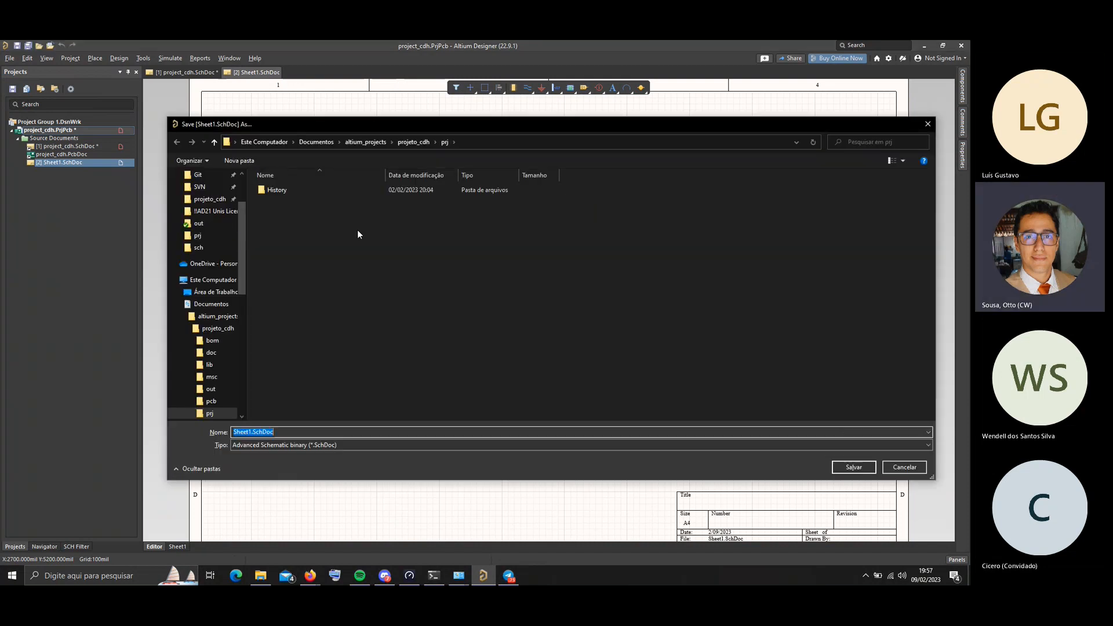
click(408, 144)
click(367, 141)
double_click(286, 193)
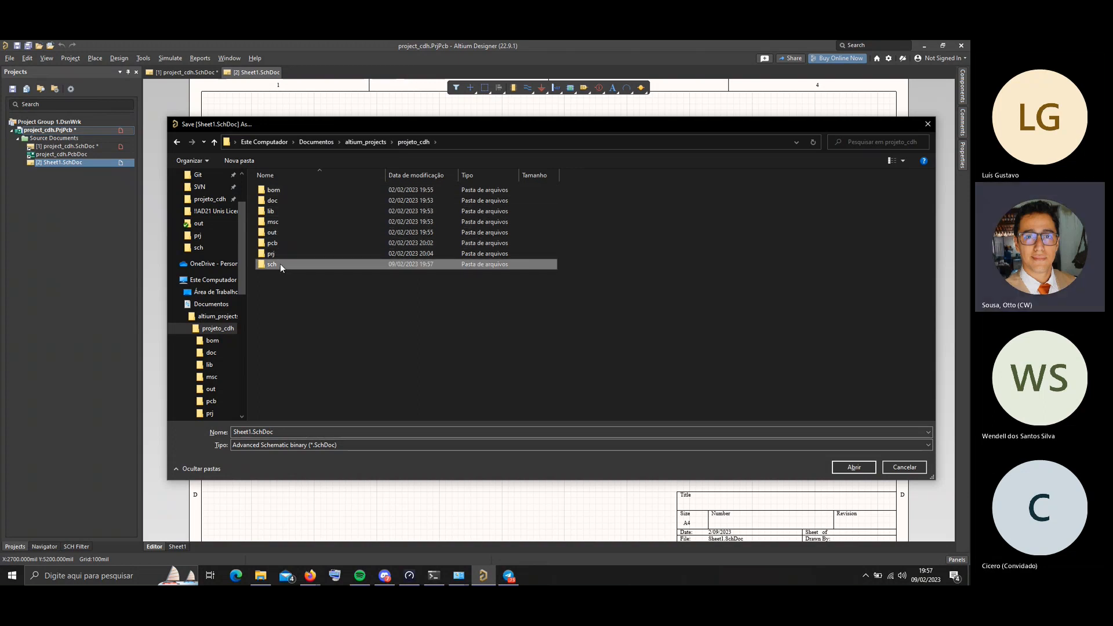
double_click(280, 263)
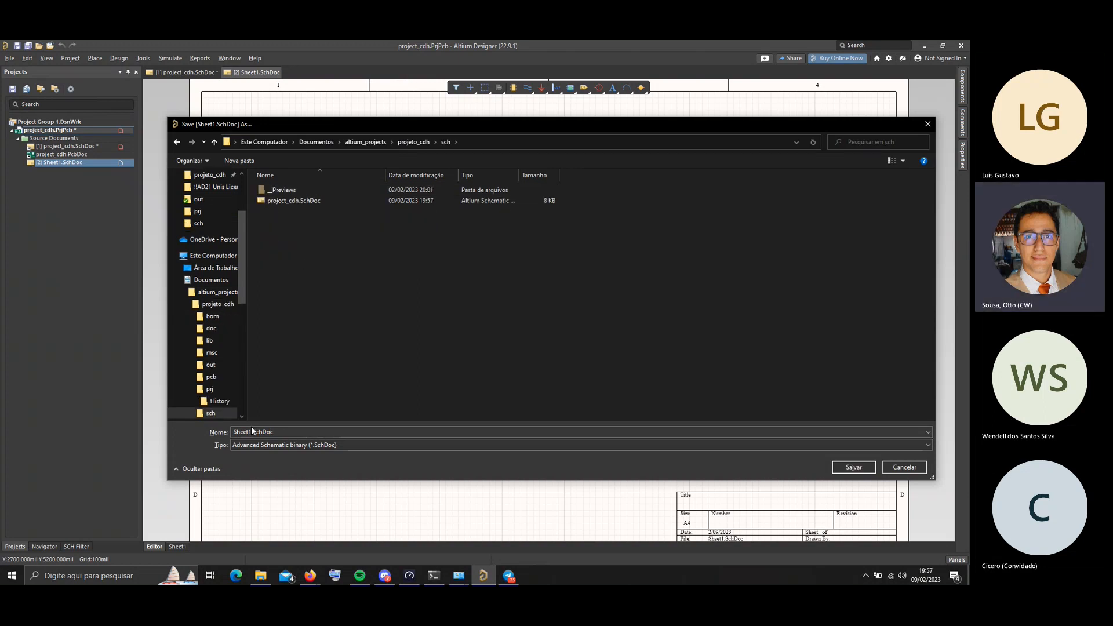
double_click(231, 431)
drag(253, 432, 218, 432)
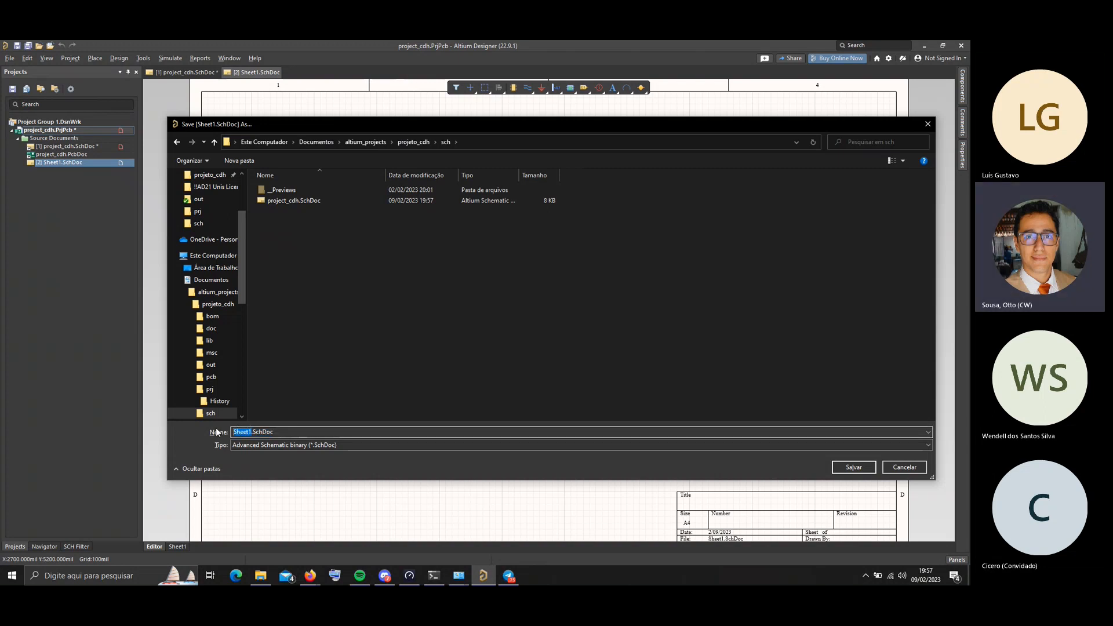
text(power_su)
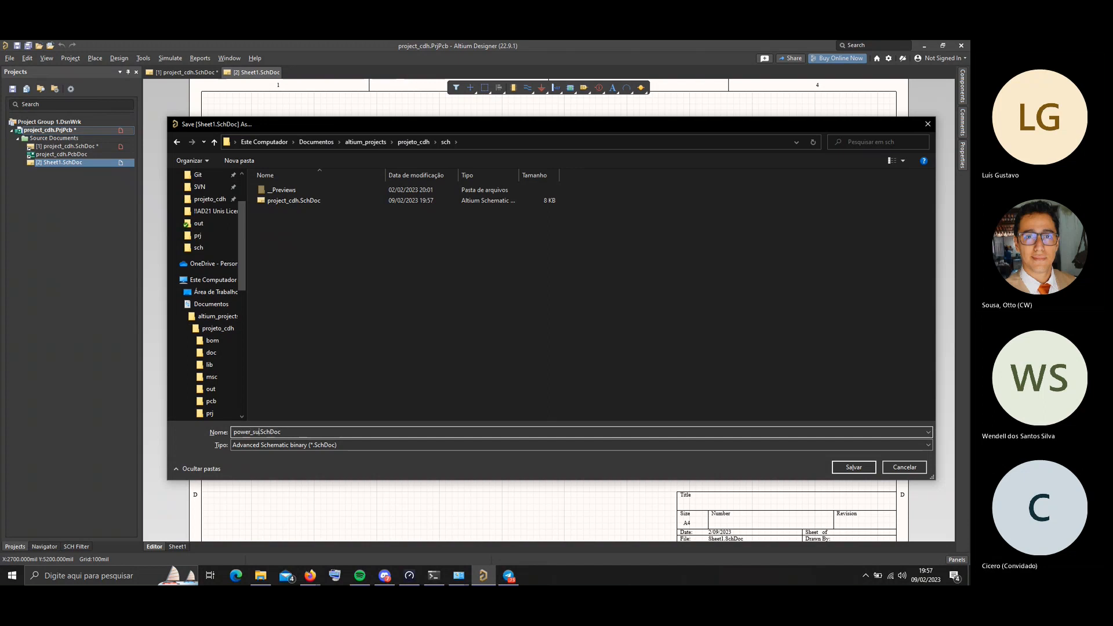
text(pply)
click(853, 467)
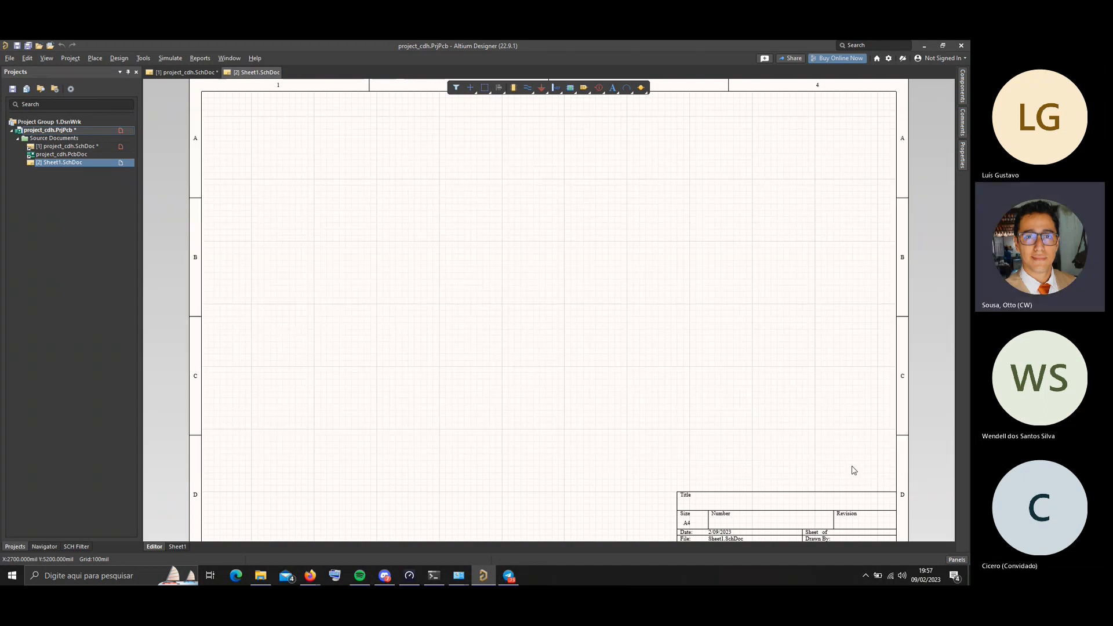
Return to project_cdh.SchDoc, save it, and move the left sheet symbol to about X 2300 mil, Y 5400 mil
click(212, 70)
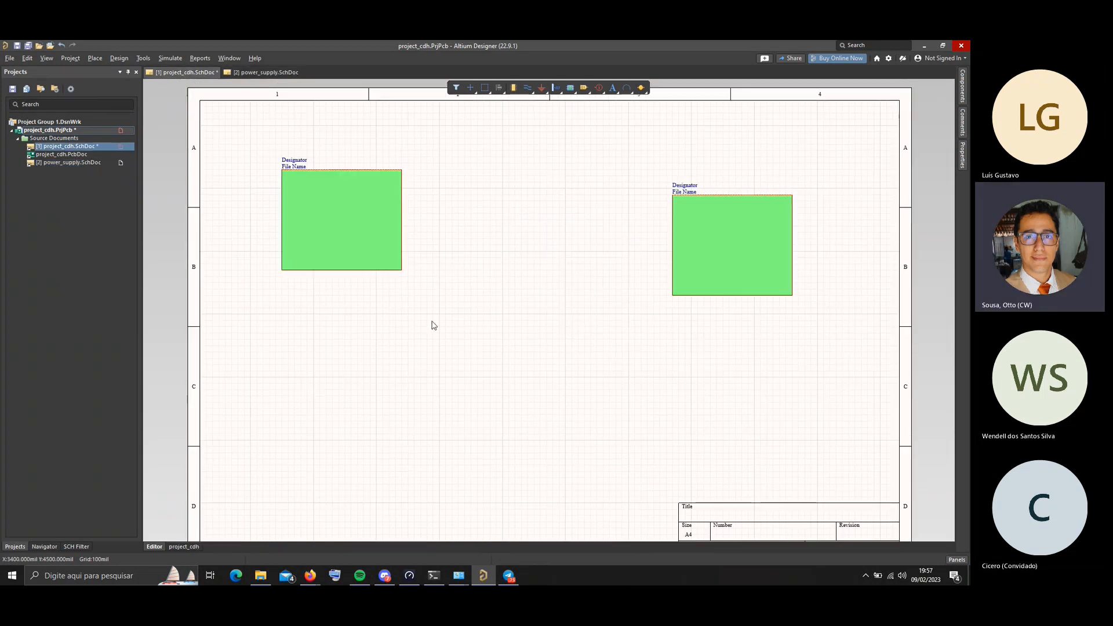
key(ctrl+s)
drag(363, 210, 396, 295)
click(380, 268)
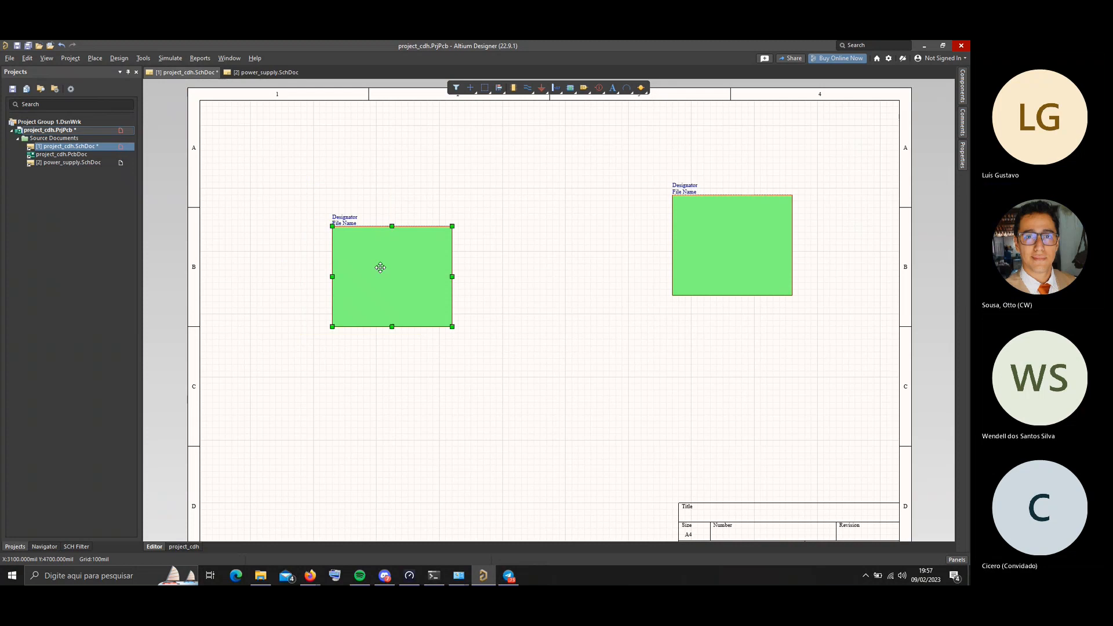
Set the source file of the left sheet symbol to power_supply.SchDoc in its properties
double_click(375, 269)
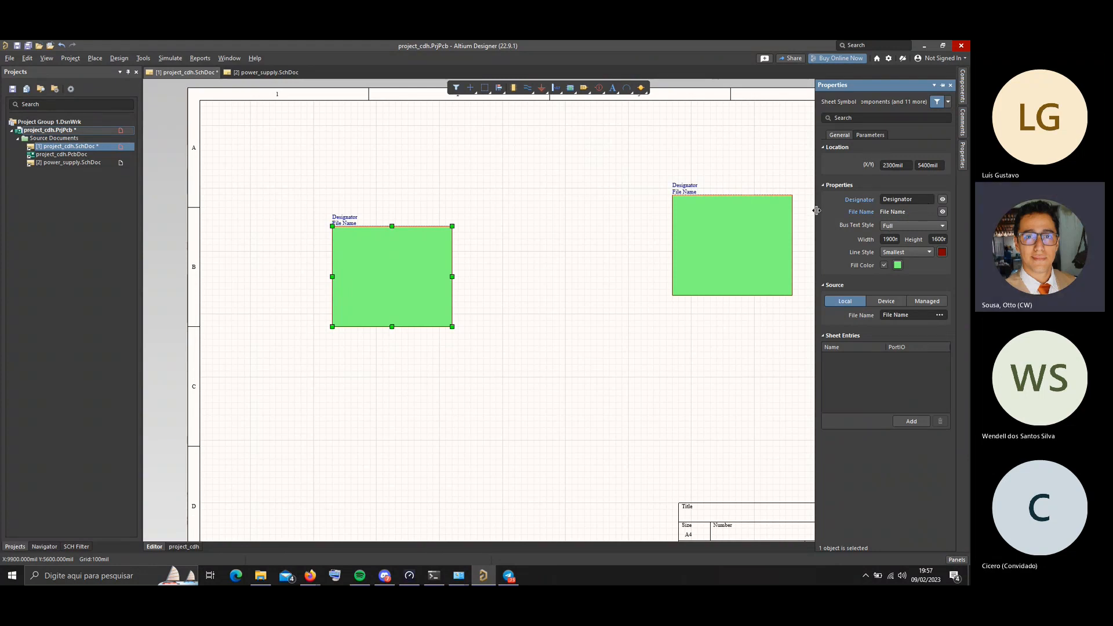
drag(816, 210, 773, 218)
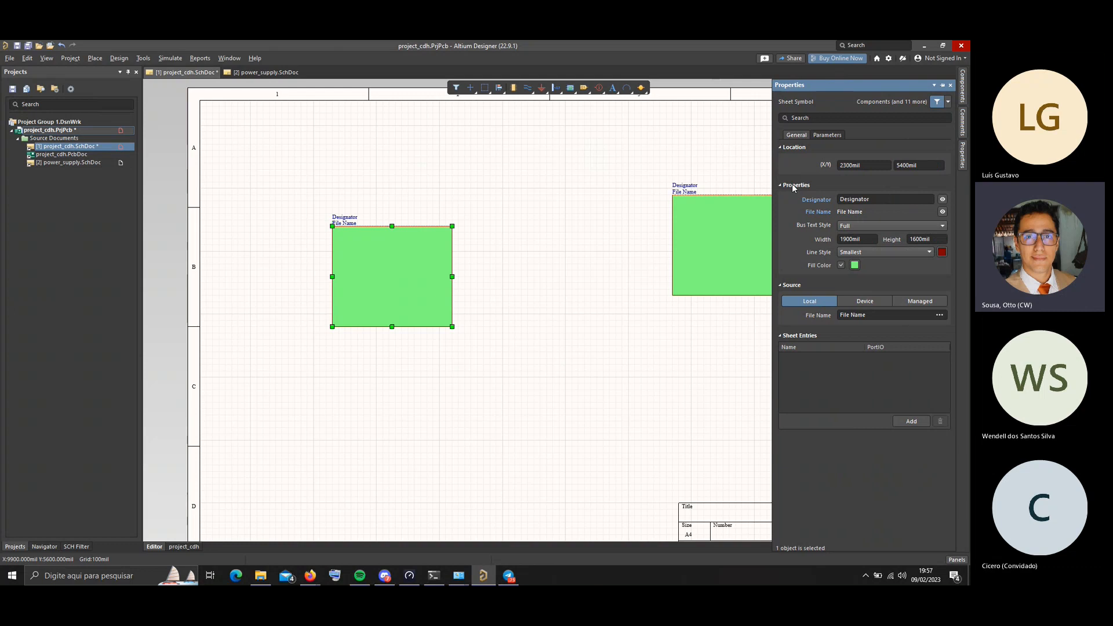
click(823, 138)
click(791, 136)
click(913, 315)
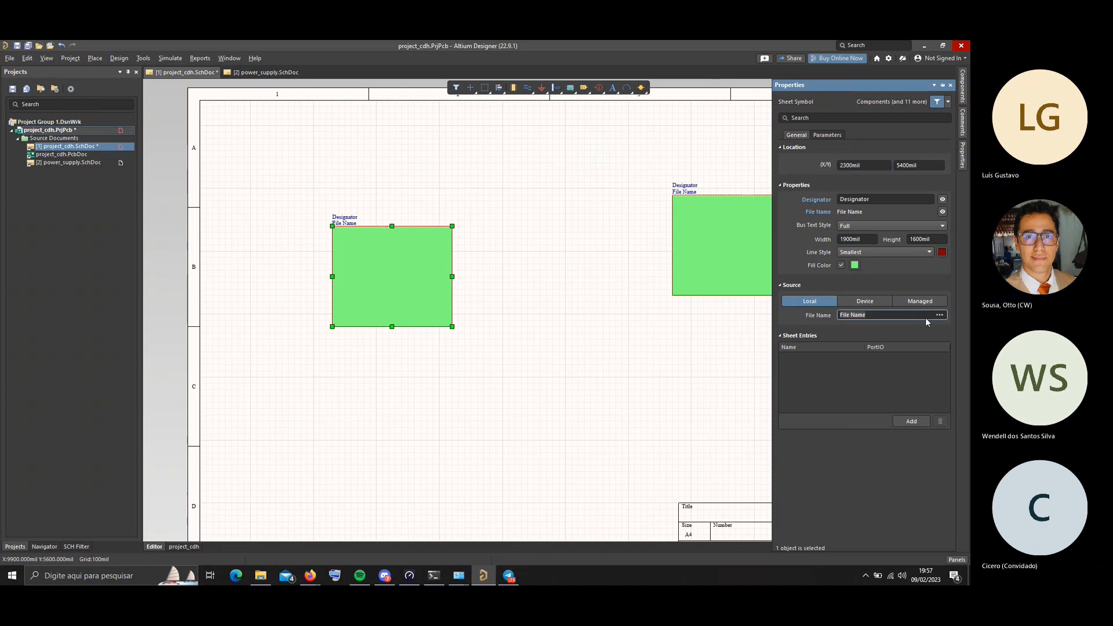
key(BackSpace)
click(939, 316)
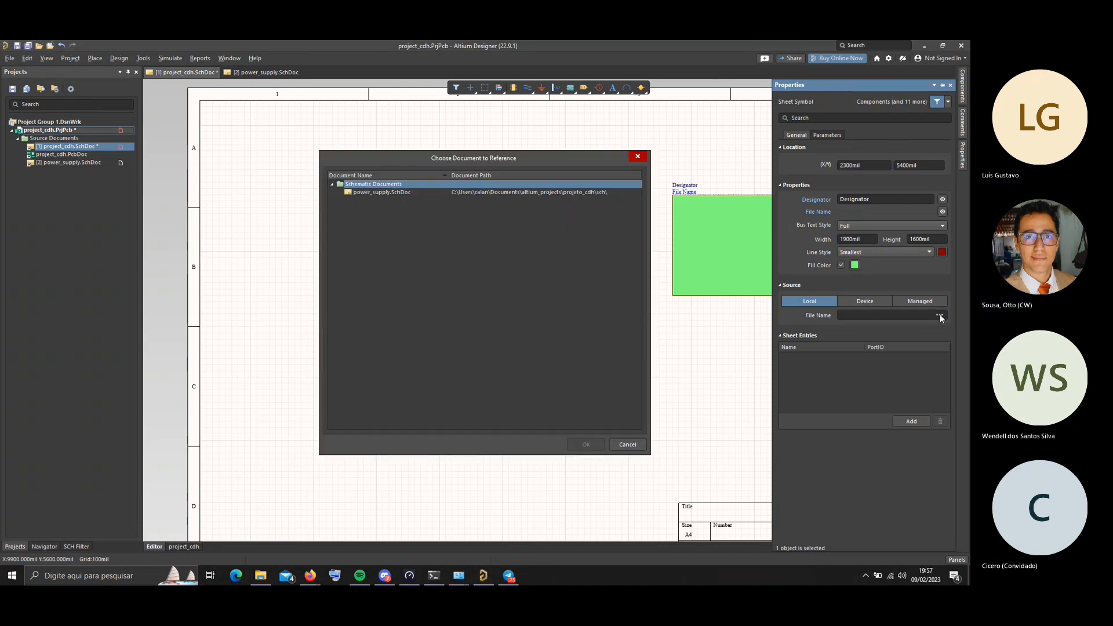
click(369, 193)
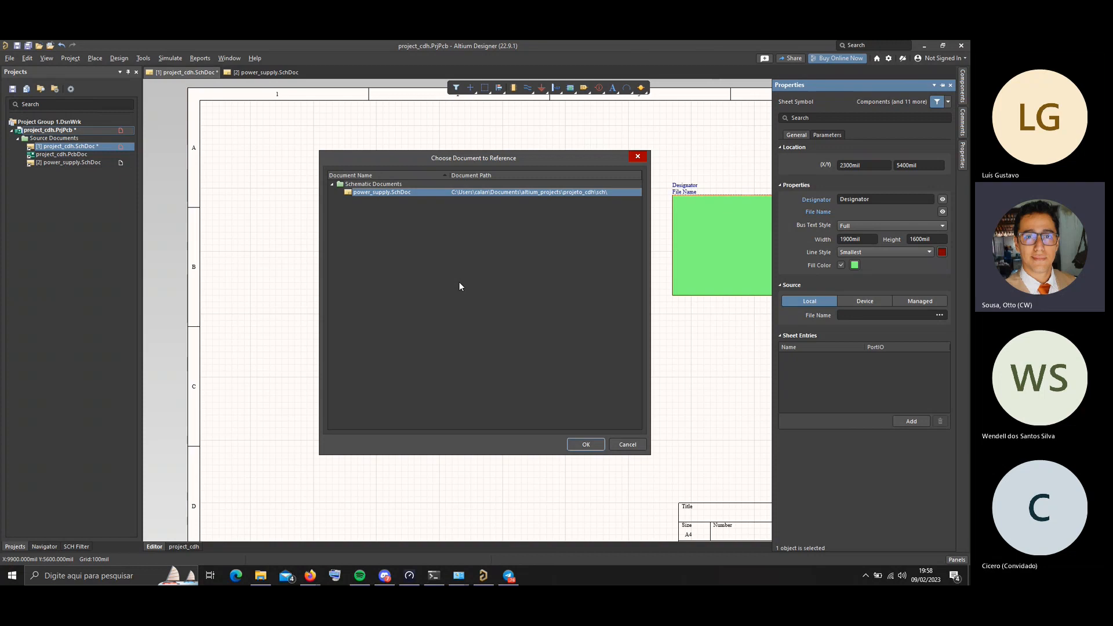
click(586, 444)
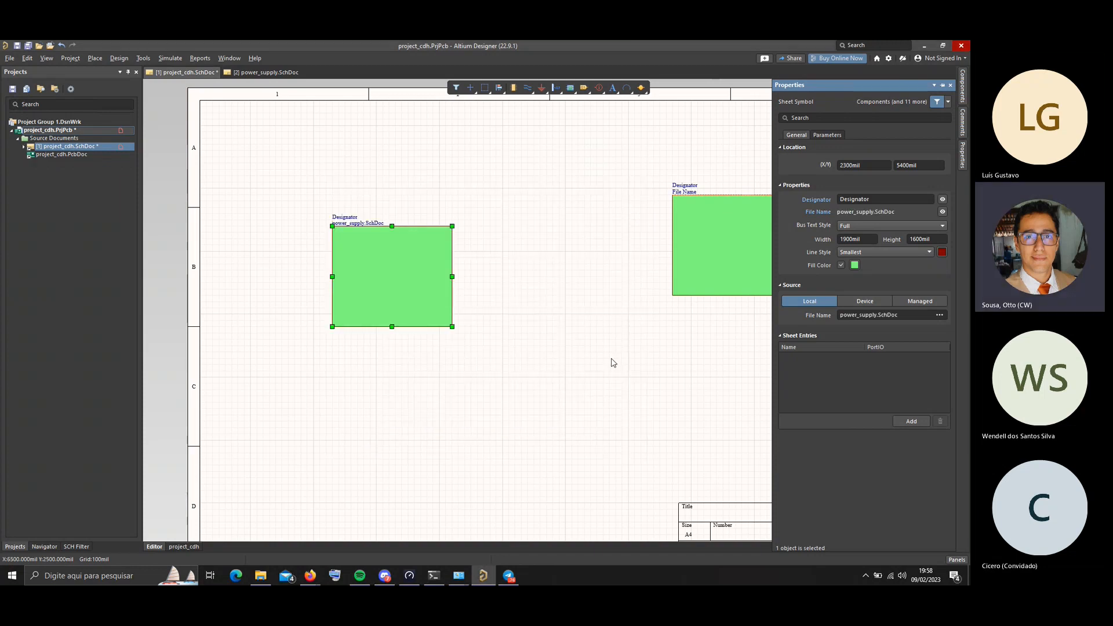
Open power_supply.SchDoc through the left sheet symbol, close it again, and expand project_cdh.SchDoc in the project tree
click(627, 295)
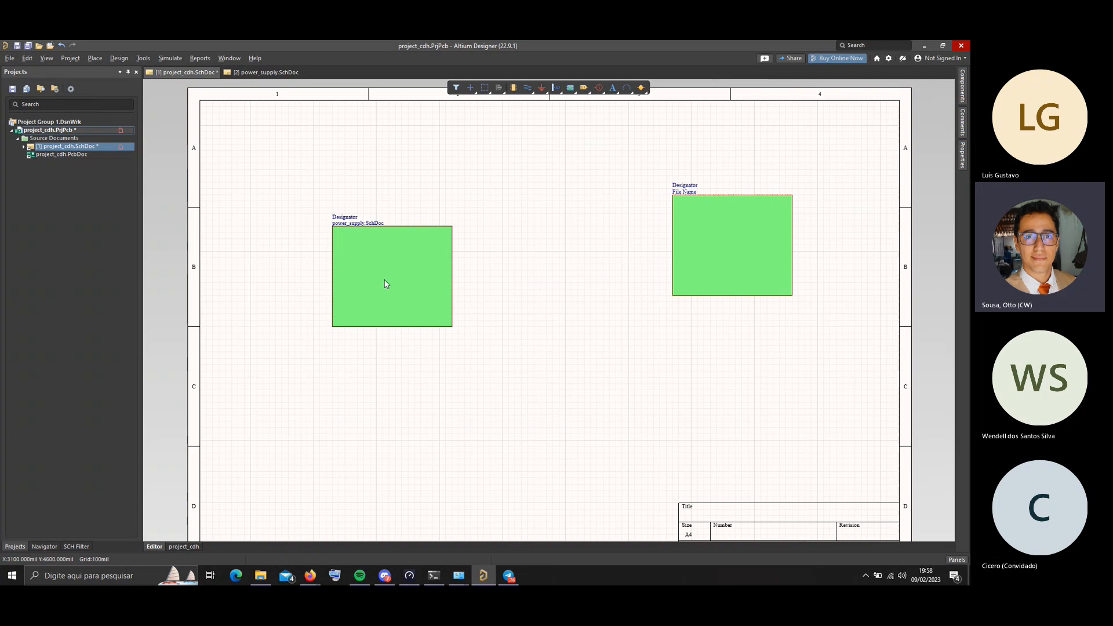
ctrl+double_click(385, 283)
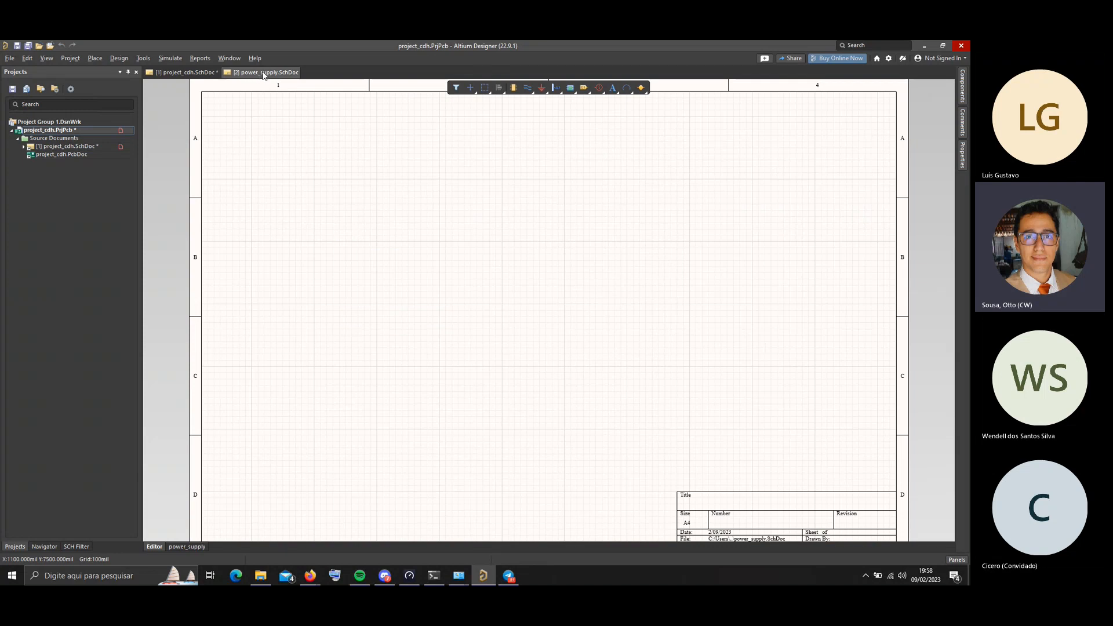
middle_click(265, 76)
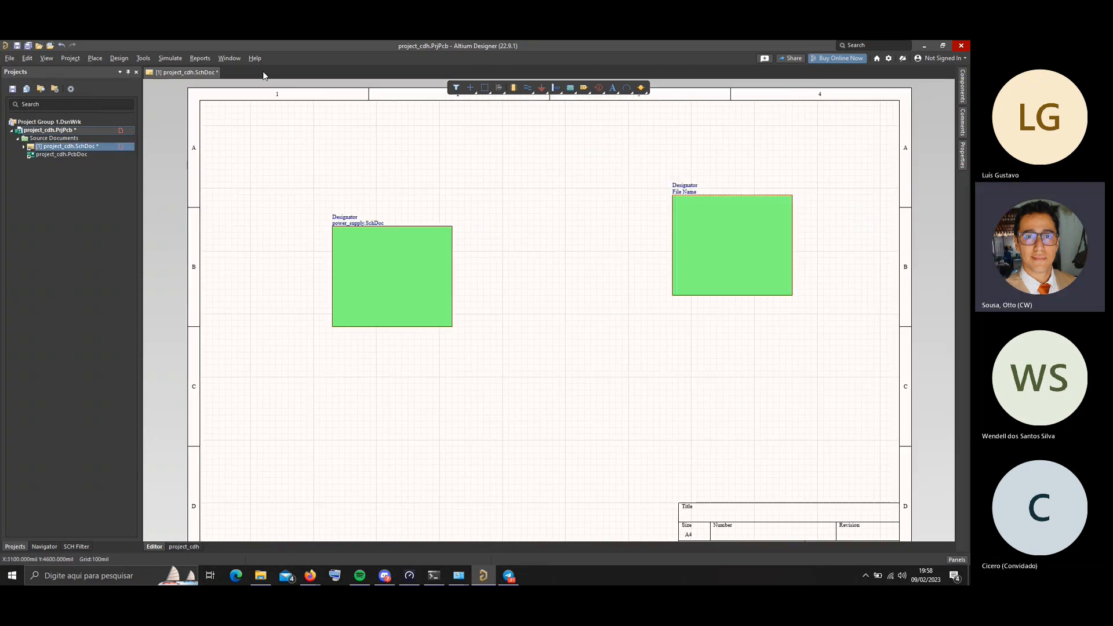
click(24, 146)
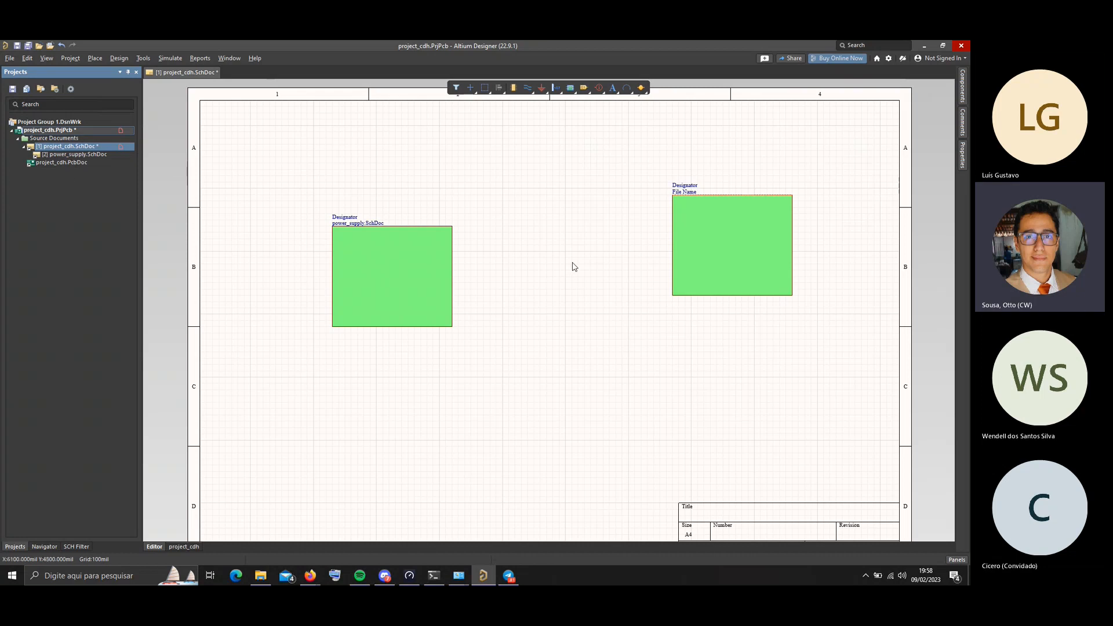
Move the right sheet symbol to about X 6600 mil, Y 5700 mil, and shift the power_supply.SchDoc symbol up and to the left
drag(717, 253, 649, 267)
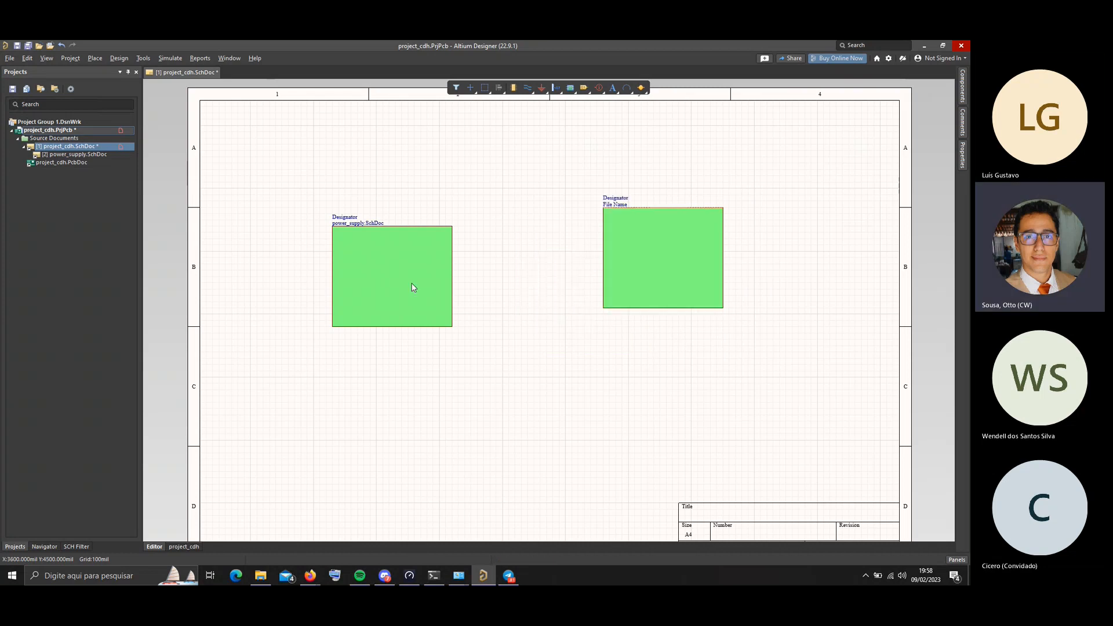
drag(412, 287, 354, 249)
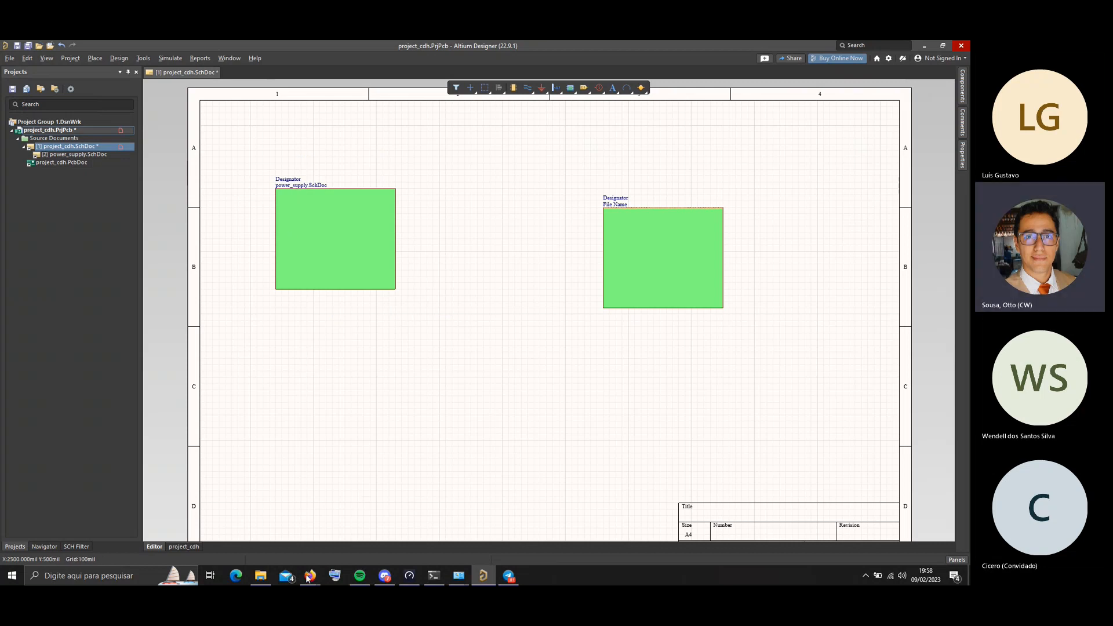
Switch to the Firefox window holding the project's diagrams.net tabs and show the circuito_fonte diagram tab
mouse_move(310, 576)
click(295, 533)
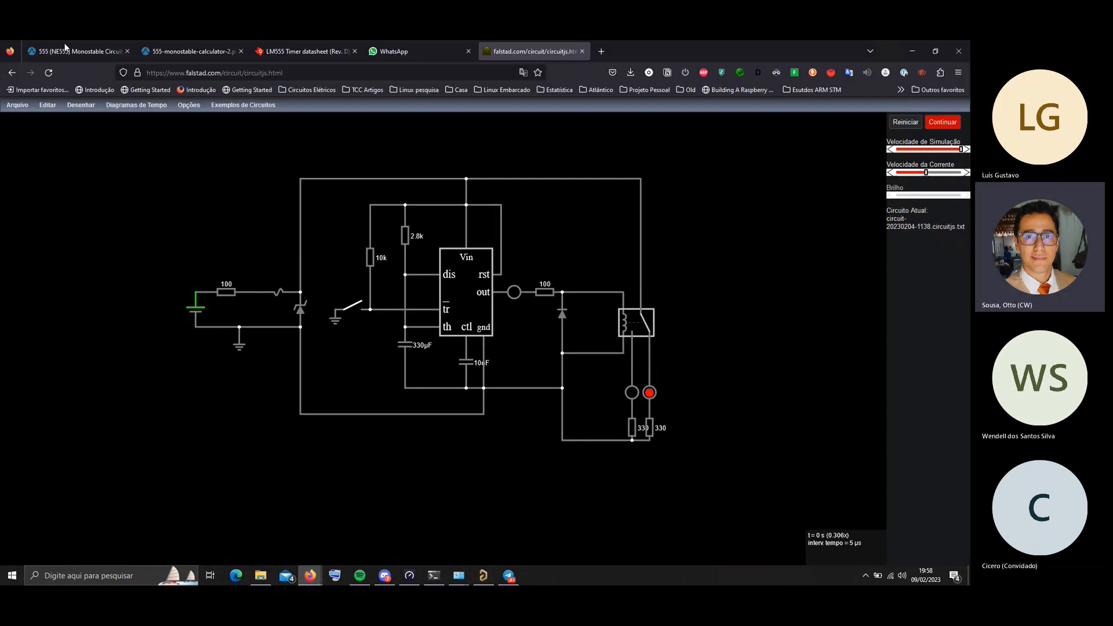
mouse_move(310, 576)
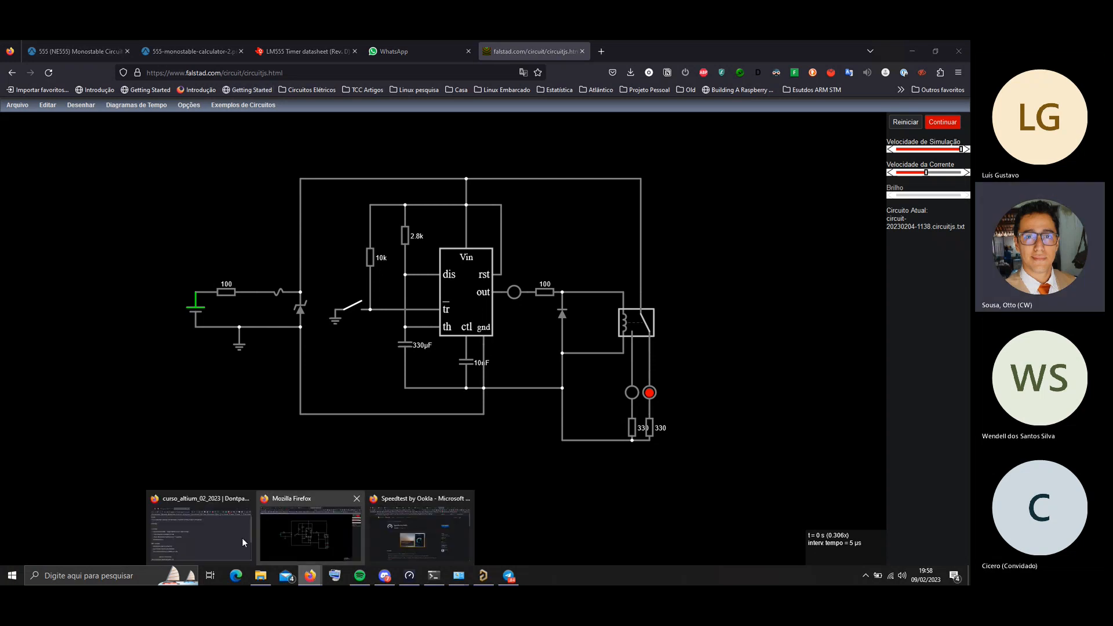
click(428, 526)
click(58, 51)
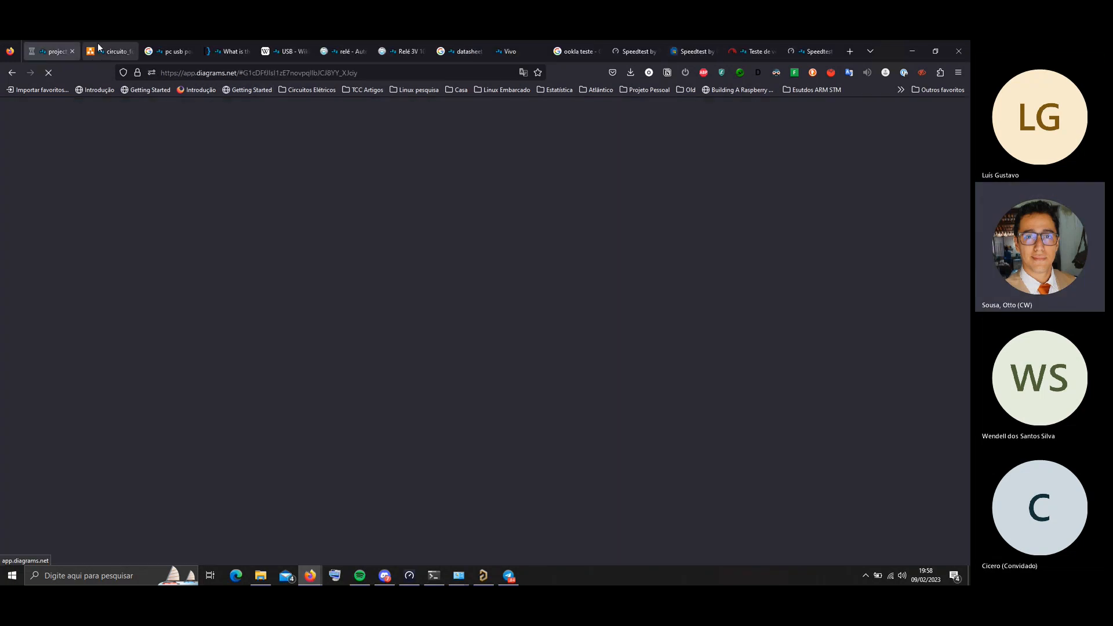
click(105, 50)
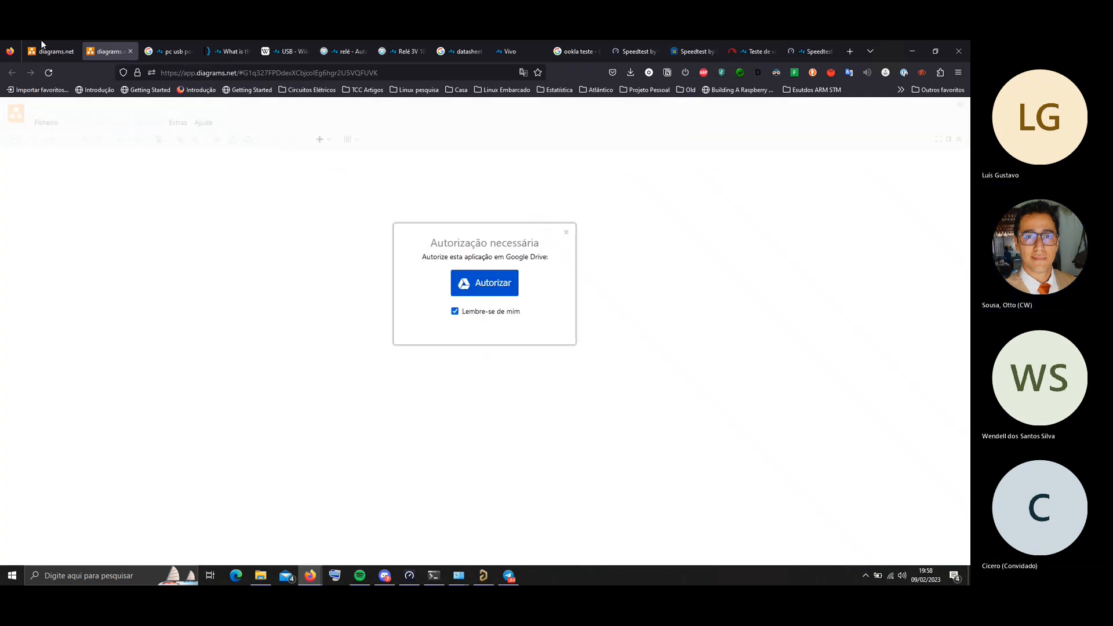
Authorize diagrams.net to access Google Drive for the circuito_fonte diagram, using the existing Google account
drag(736, 268, 578, 150)
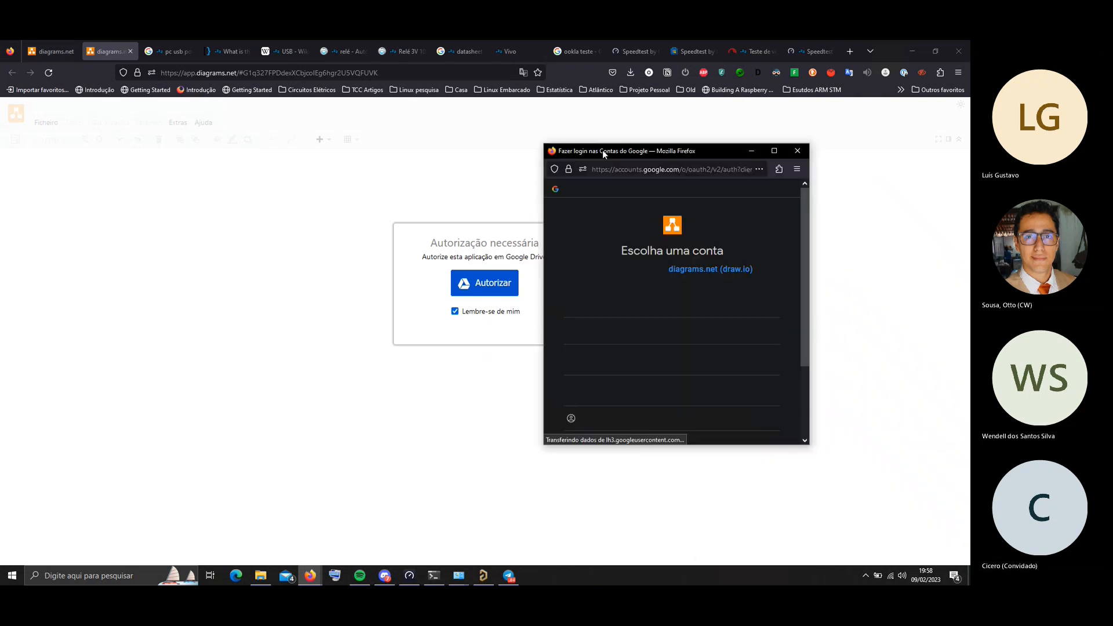
click(594, 302)
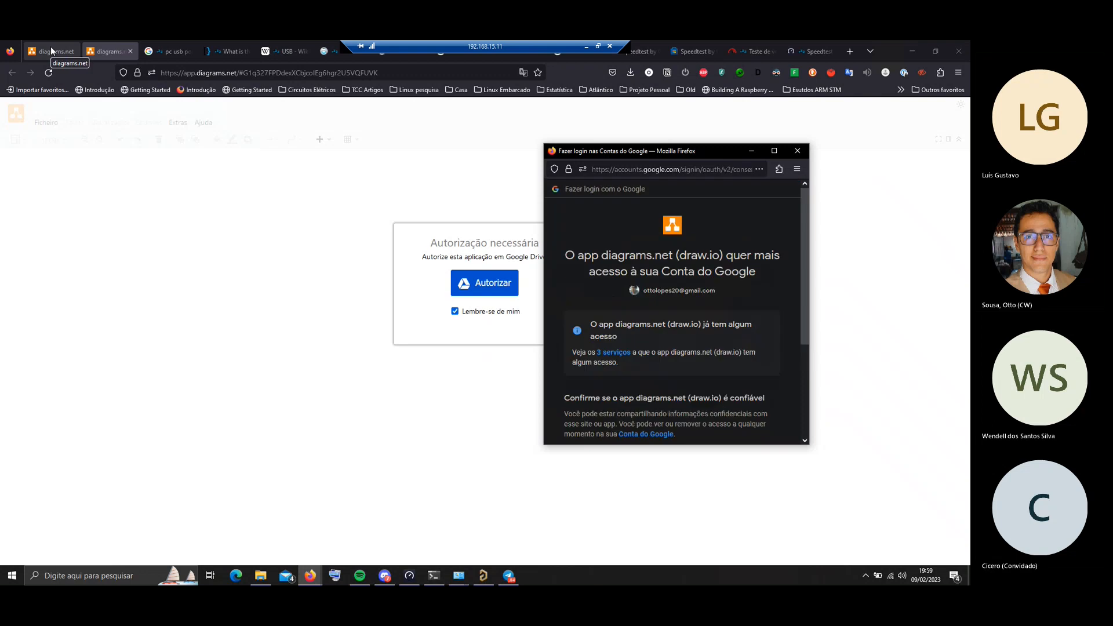
scroll(685, 294, down, 4)
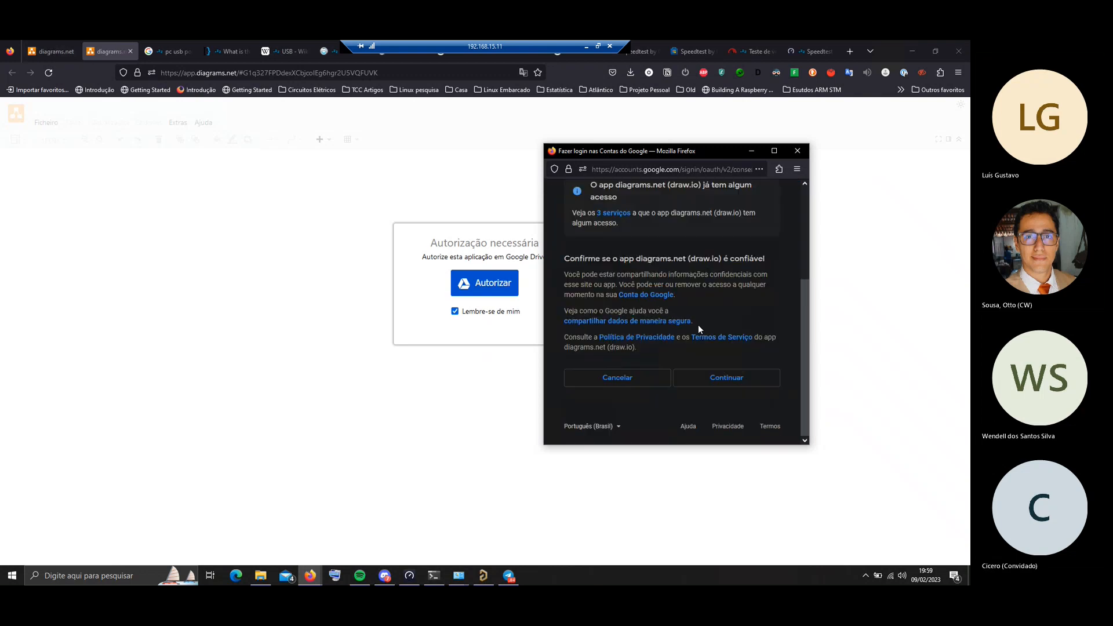
click(734, 383)
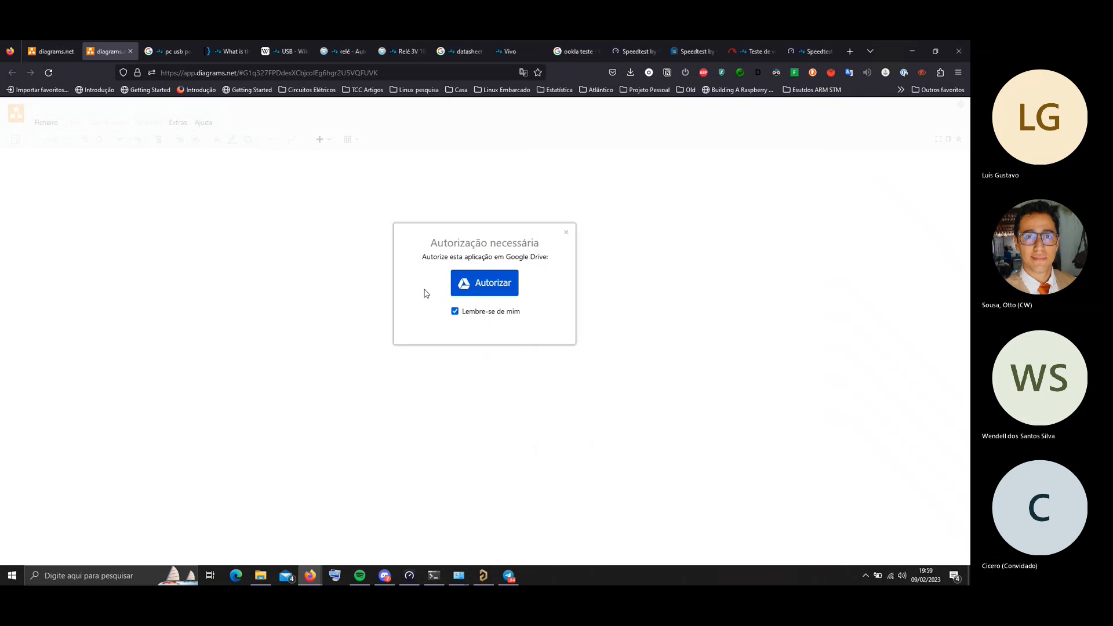
View the circuito_fonte diagram, and authorize Google Drive access in the other diagrams.net tab to open the project_cdh block diagram
click(43, 52)
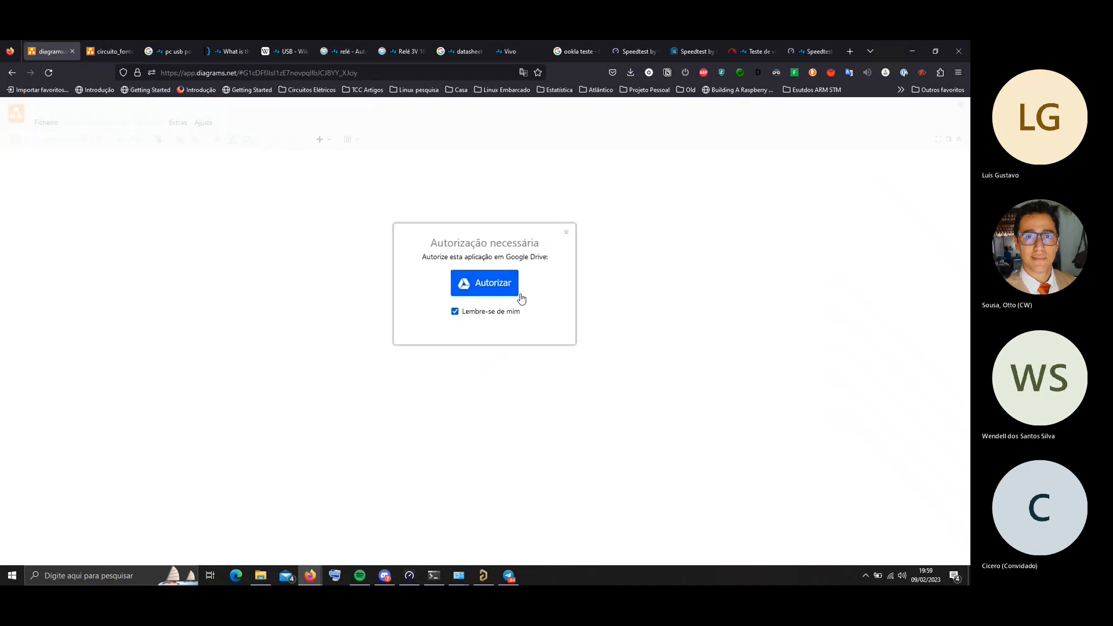
click(115, 42)
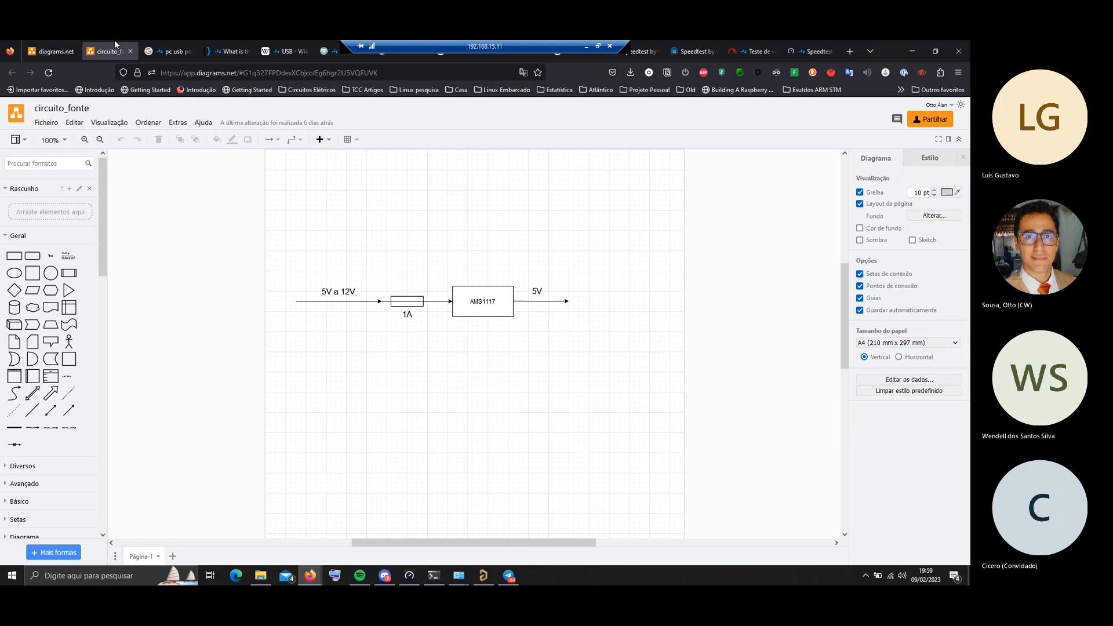
click(57, 43)
click(484, 284)
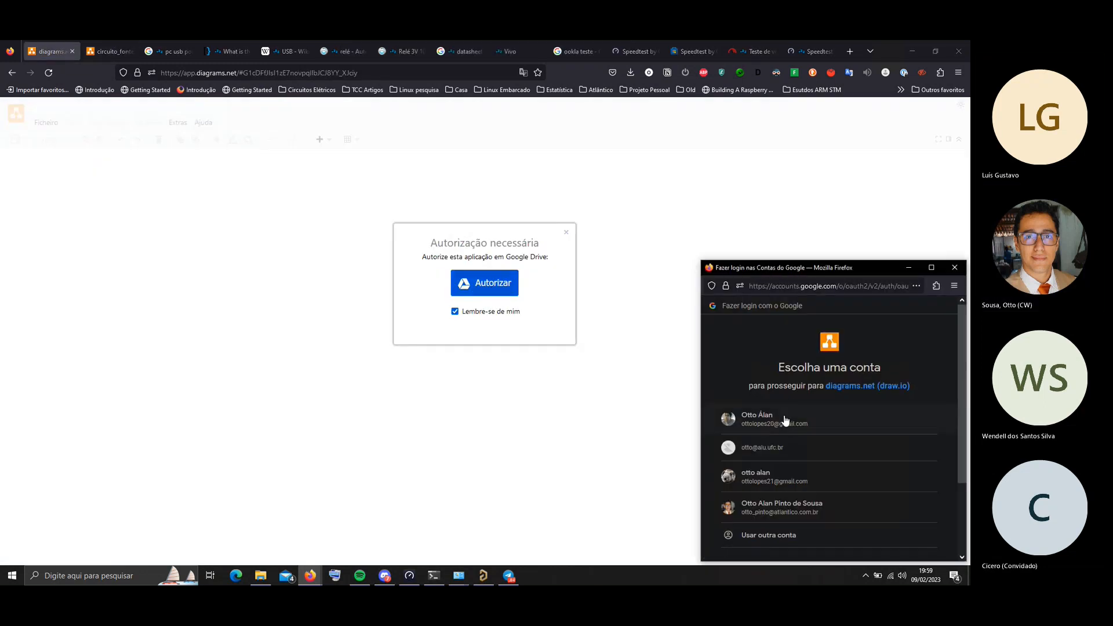
click(784, 416)
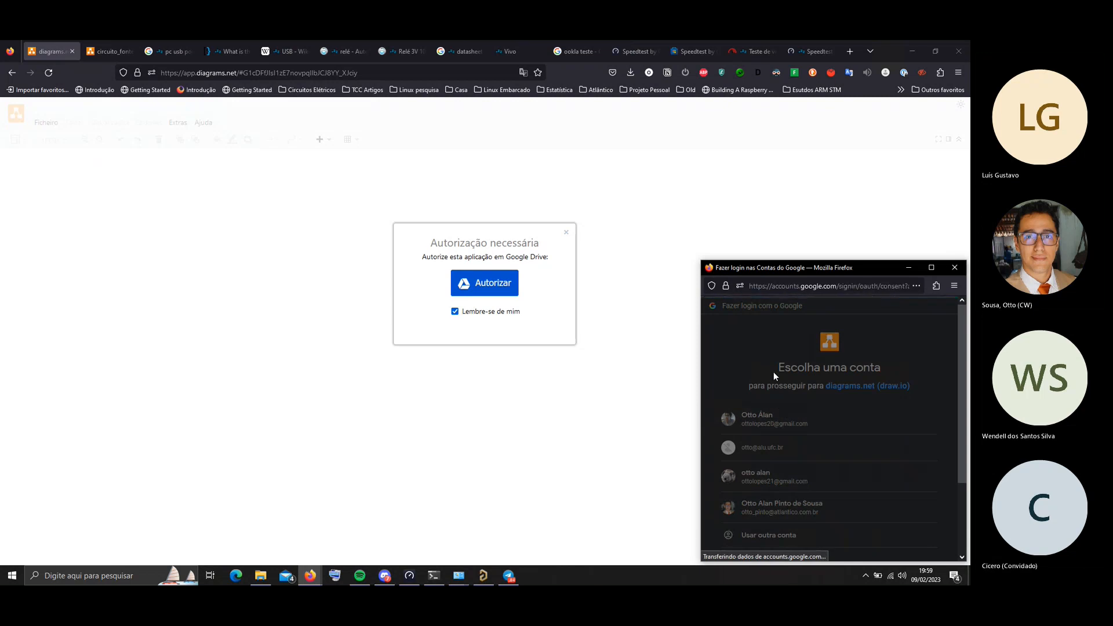
scroll(811, 429, down, 5)
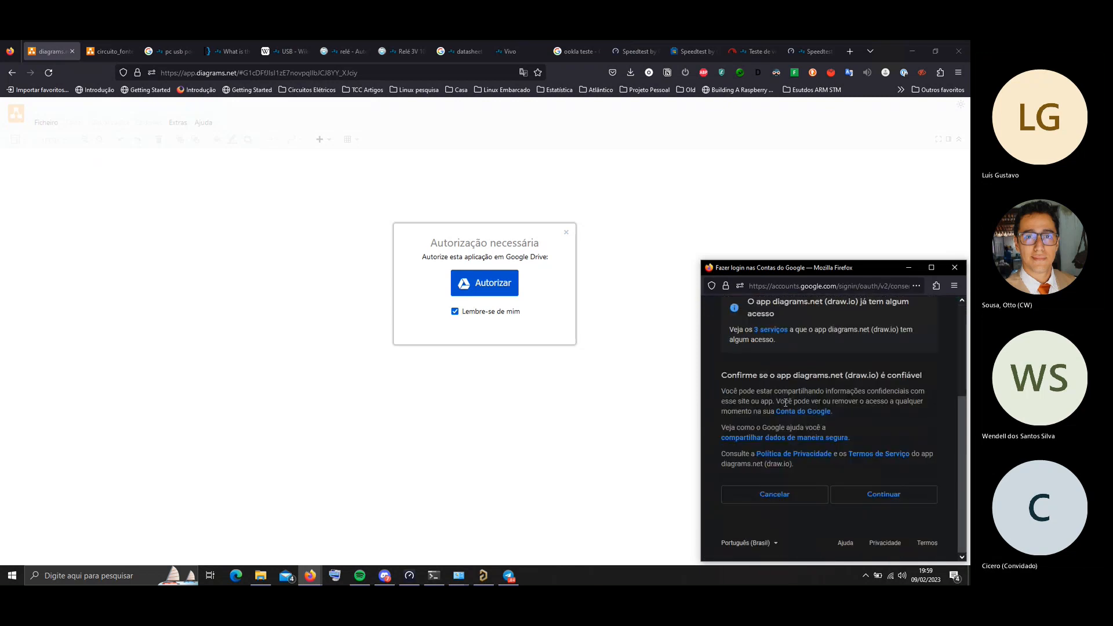
click(876, 499)
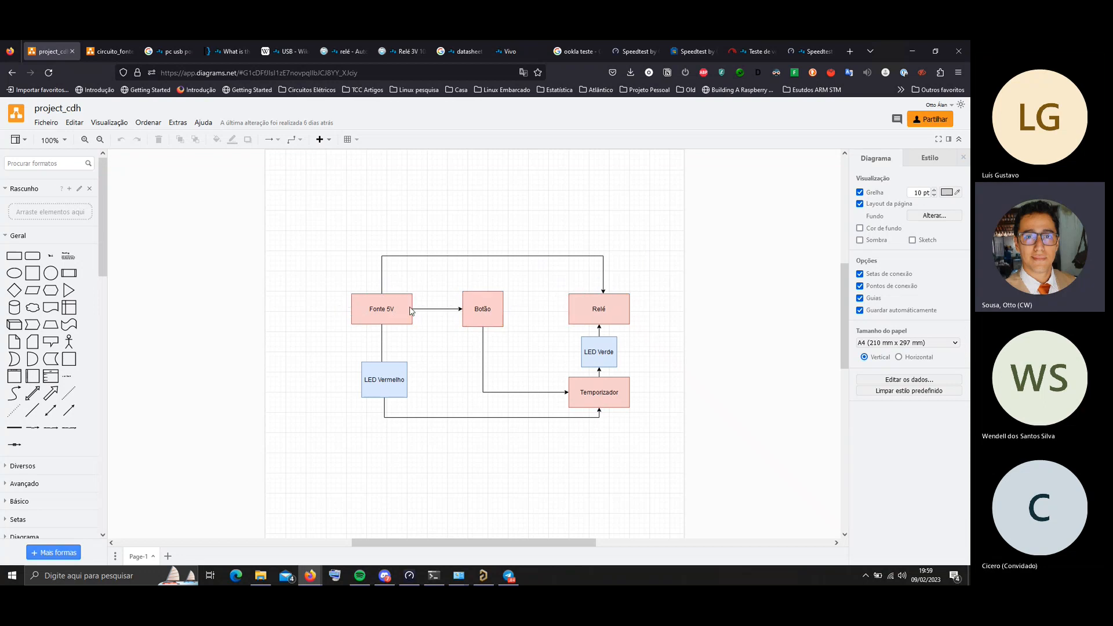
Return to Altium Designer and check the properties of the right sheet symbol on project_cdh.SchDoc
key(alt+Tab)
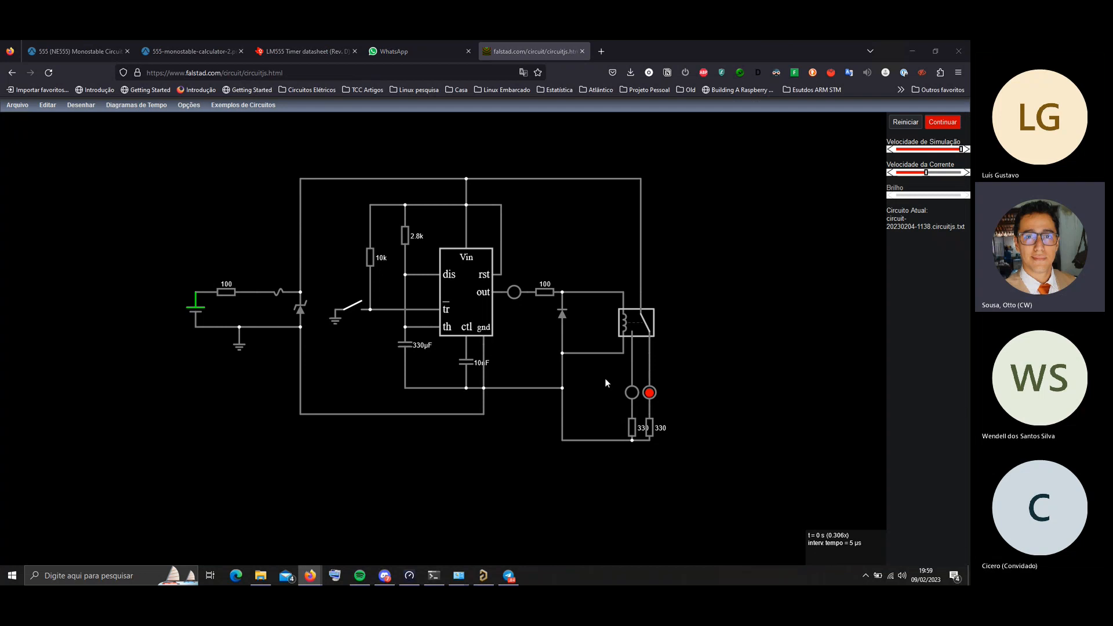
key(alt+Tab)
key(alt+Tab)
key(Tab)
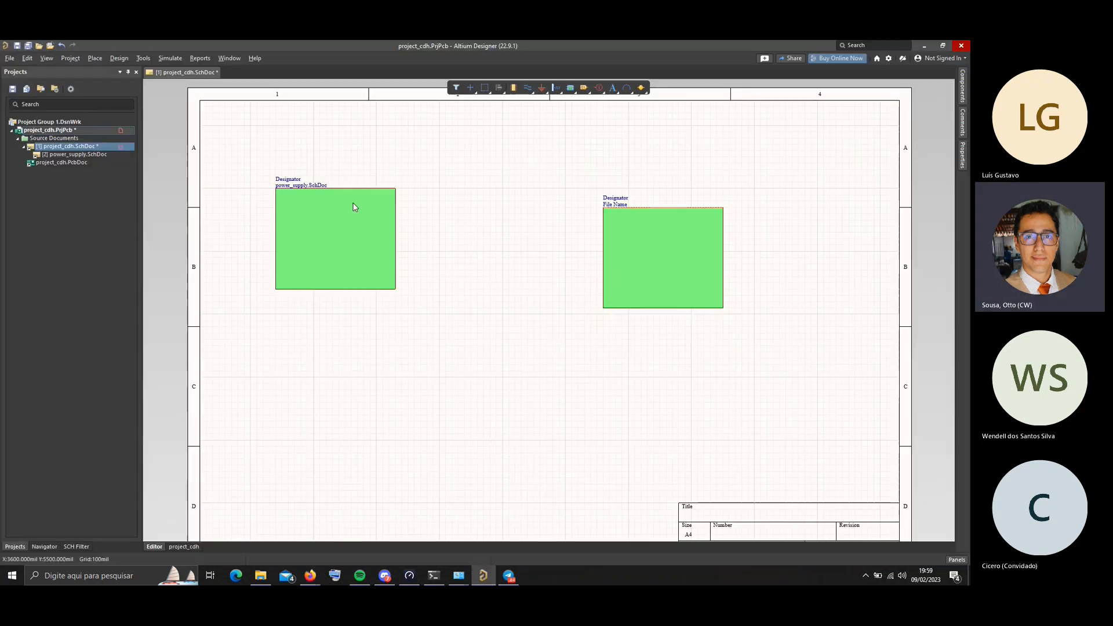
click(289, 202)
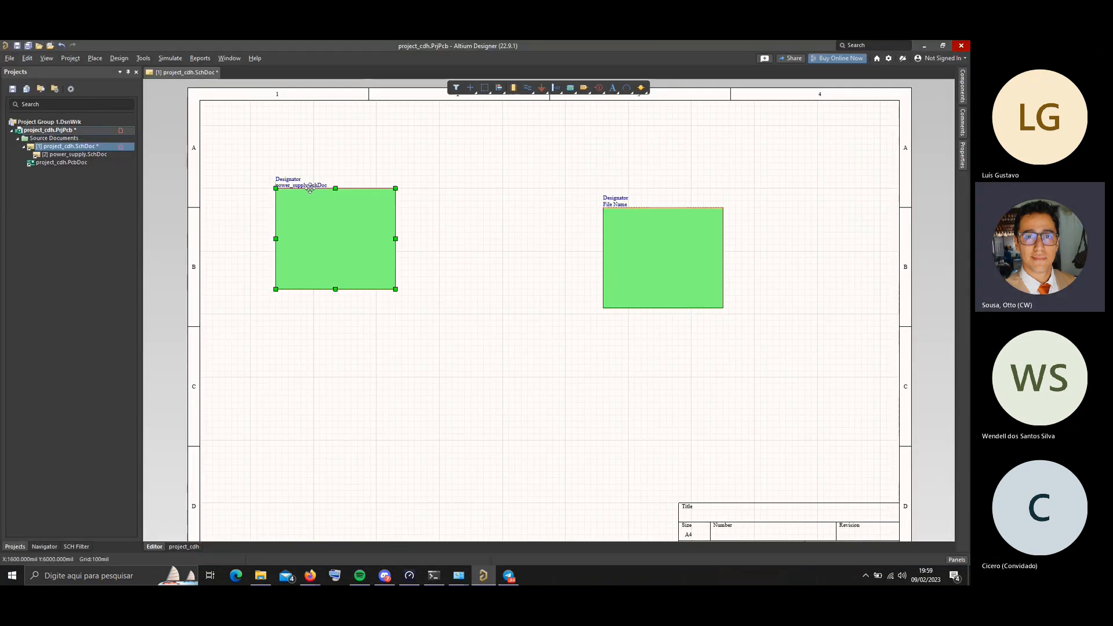
click(513, 217)
double_click(670, 230)
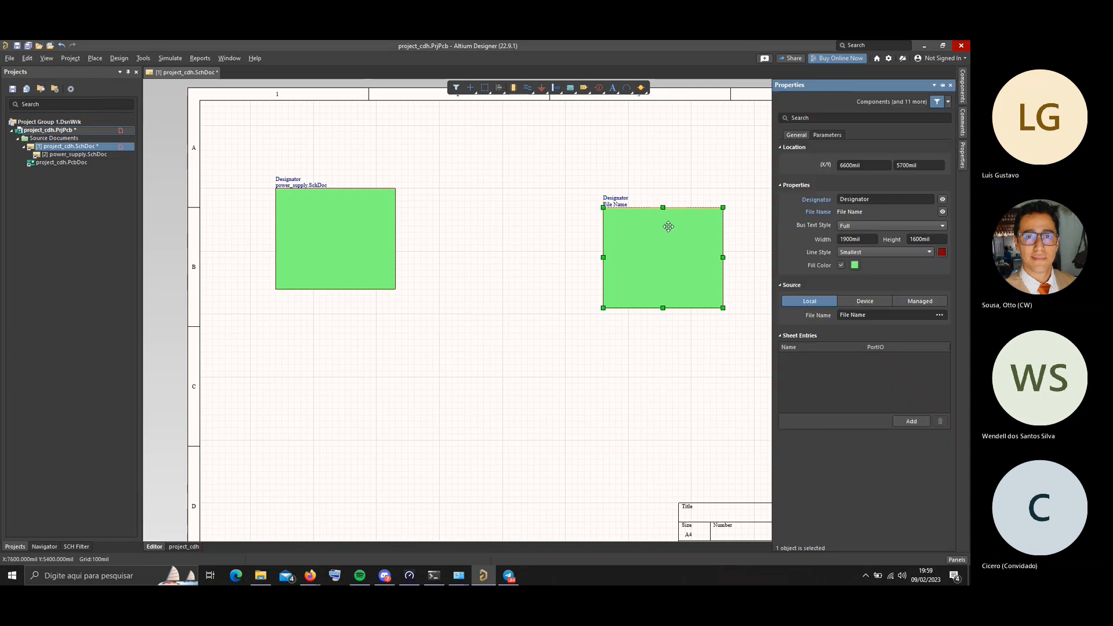
click(676, 180)
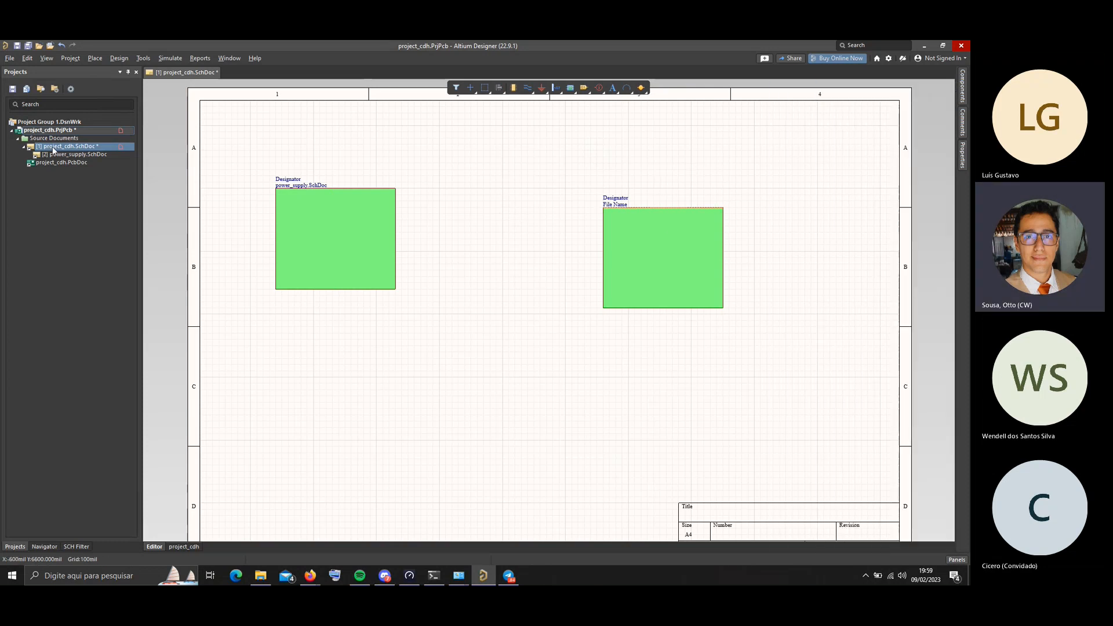
Add a new schematic document to the project project_cdh.PrjPcb
right_click(52, 130)
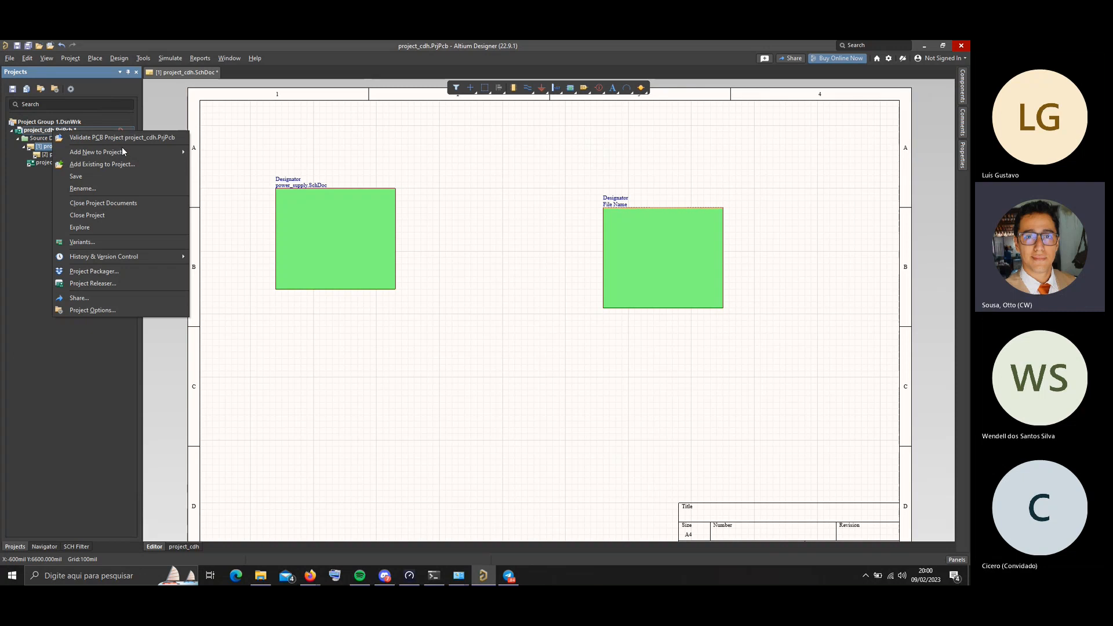
mouse_move(102, 154)
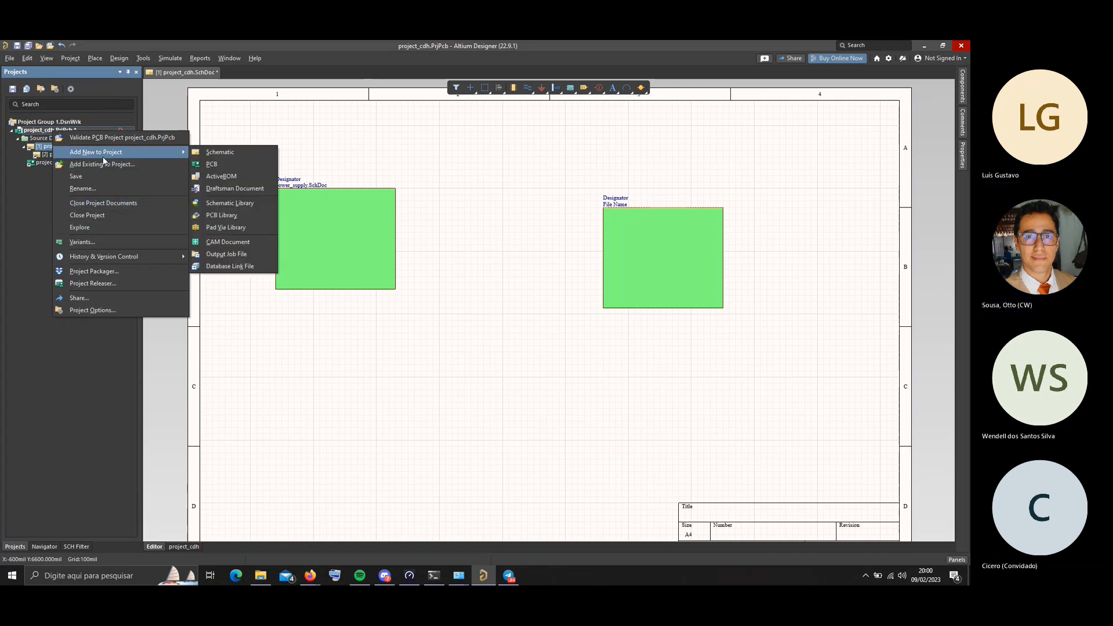
click(242, 150)
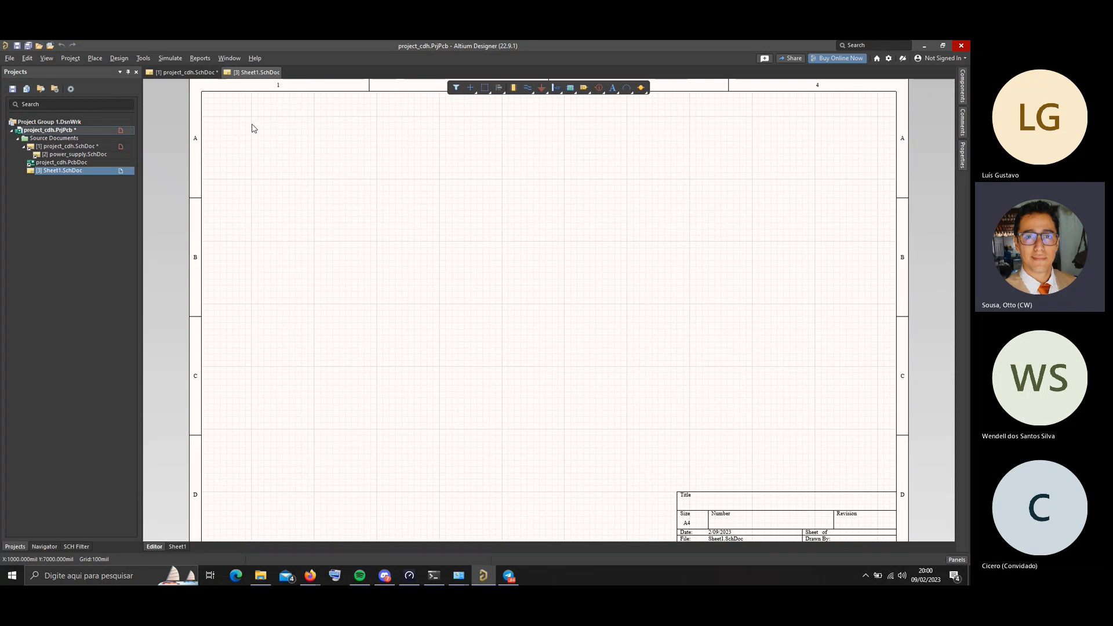
Save the new schematic as timer_555.SchDoc in the sch folder of projeto_cdh
key(ctrl+s)
click(251, 432)
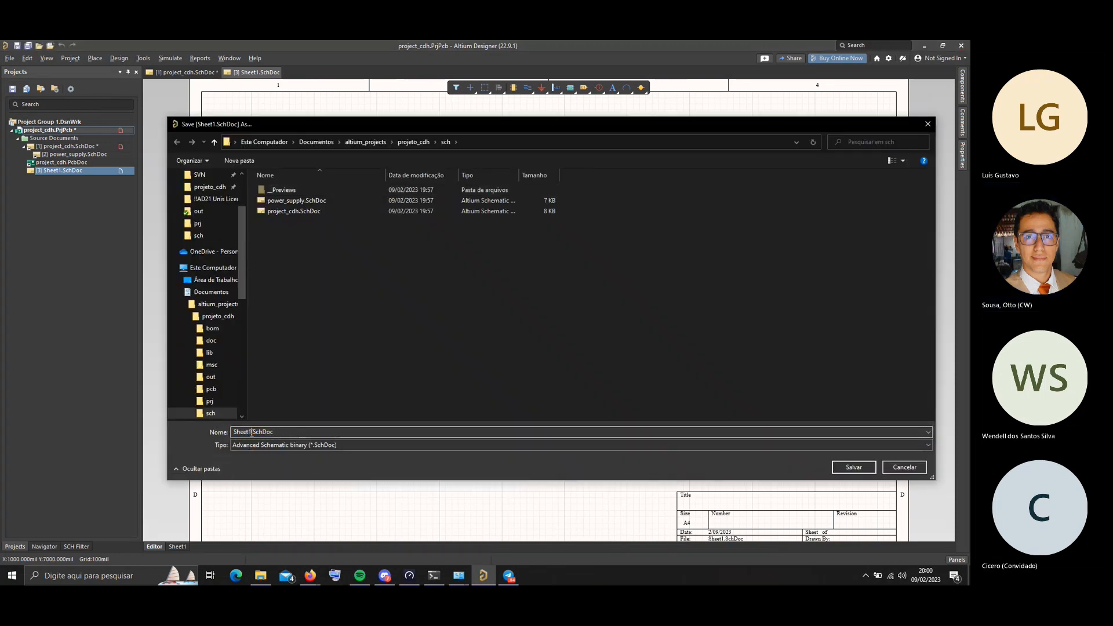
drag(251, 432, 232, 432)
text(timer)
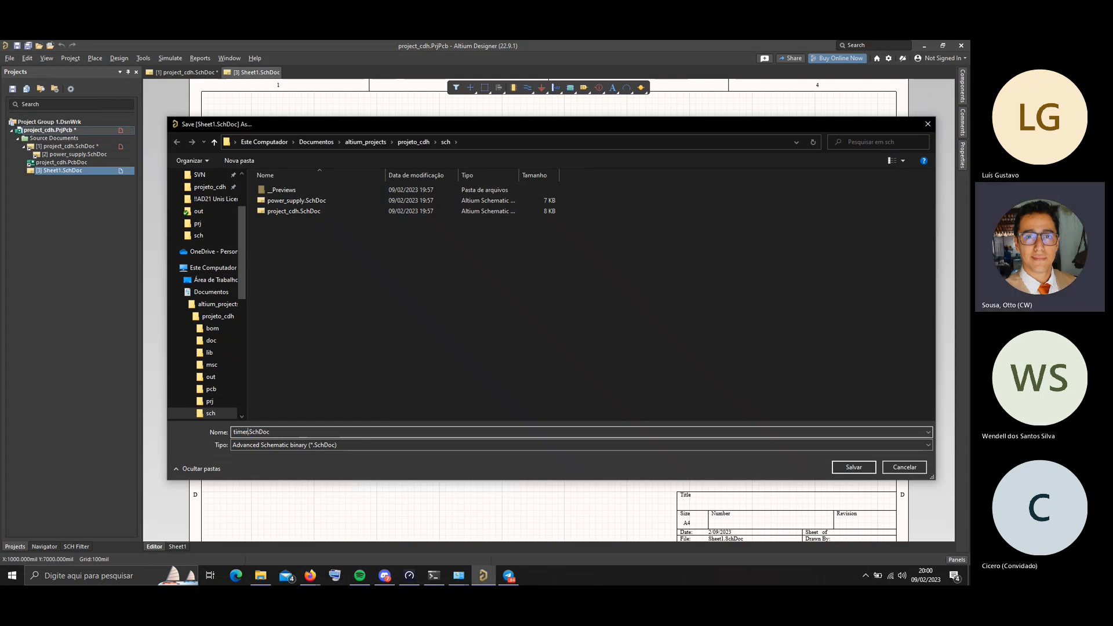
text(_555)
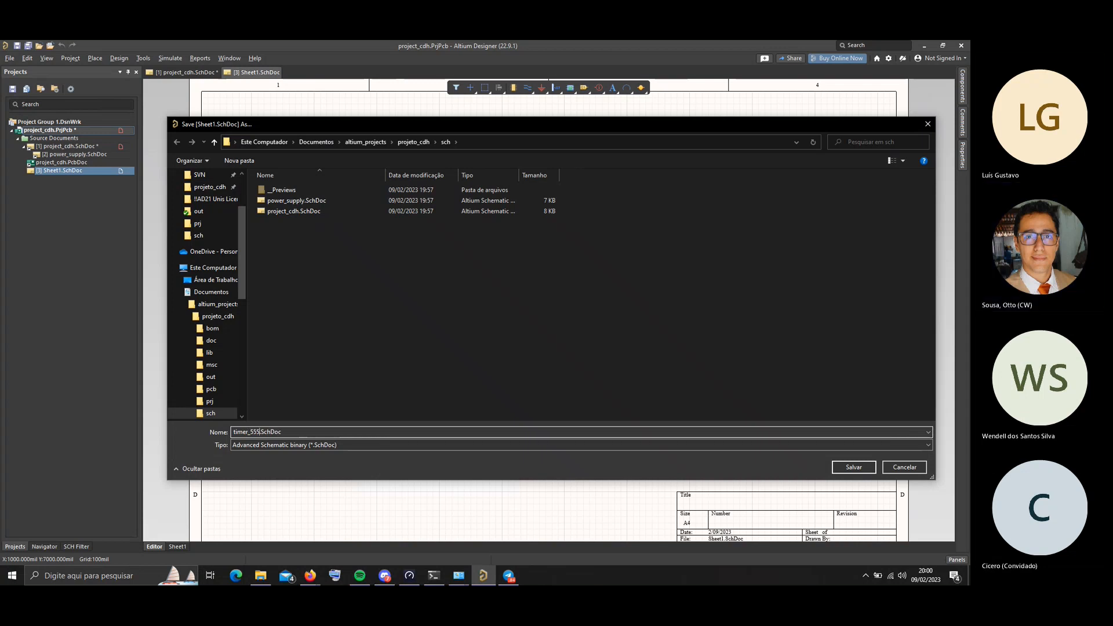
text(_)
key(BackSpace)
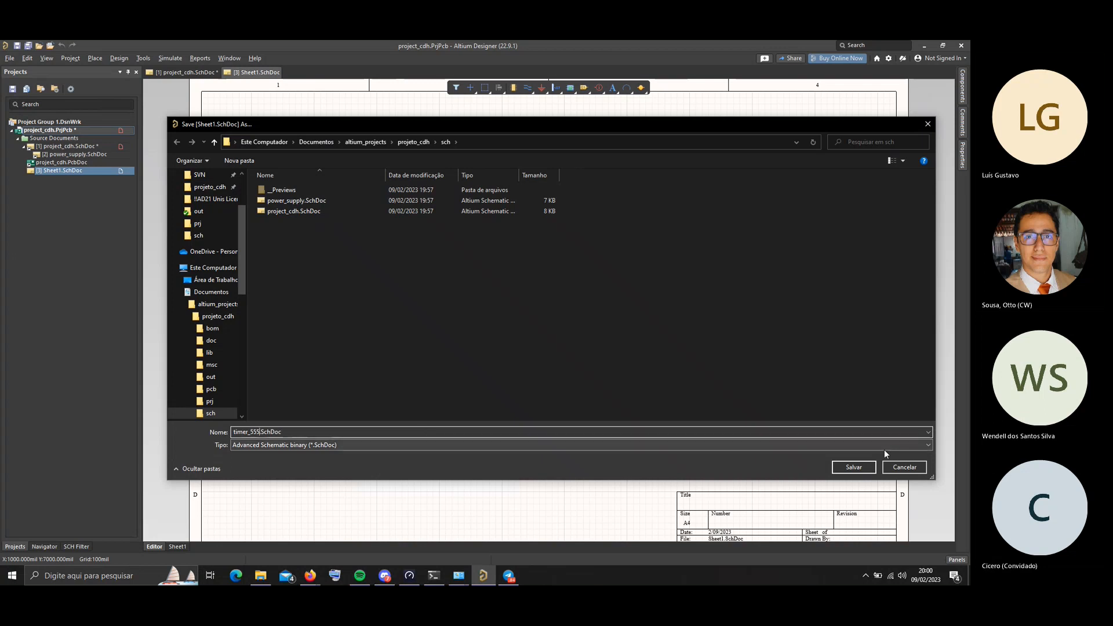
click(855, 467)
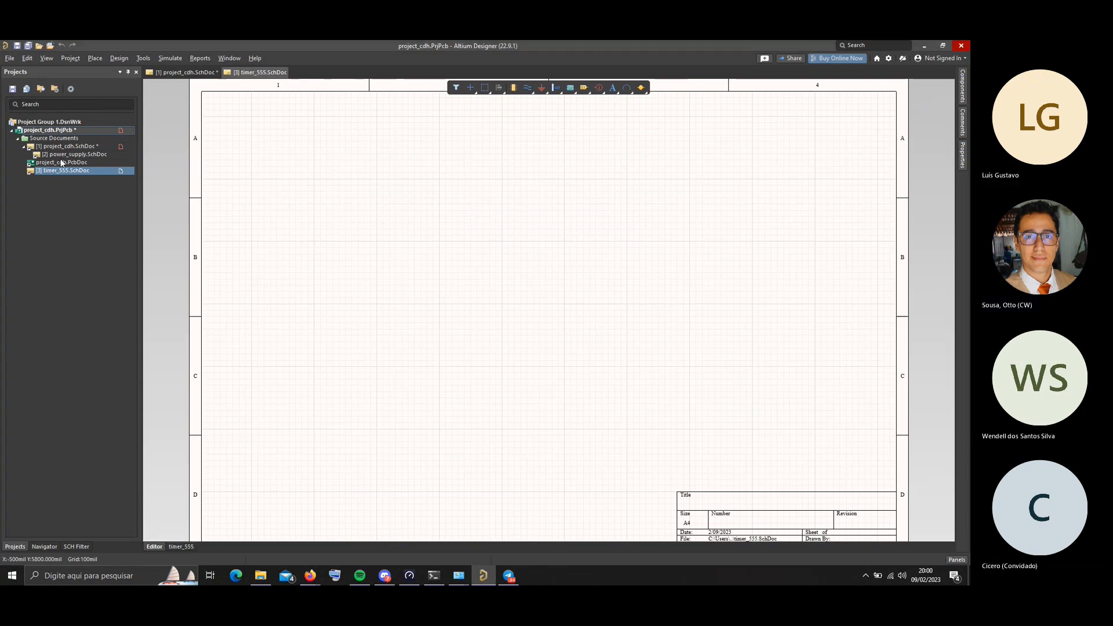
Add a new schematic document to project_cdh.PrjPcb and start saving it
right_click(62, 132)
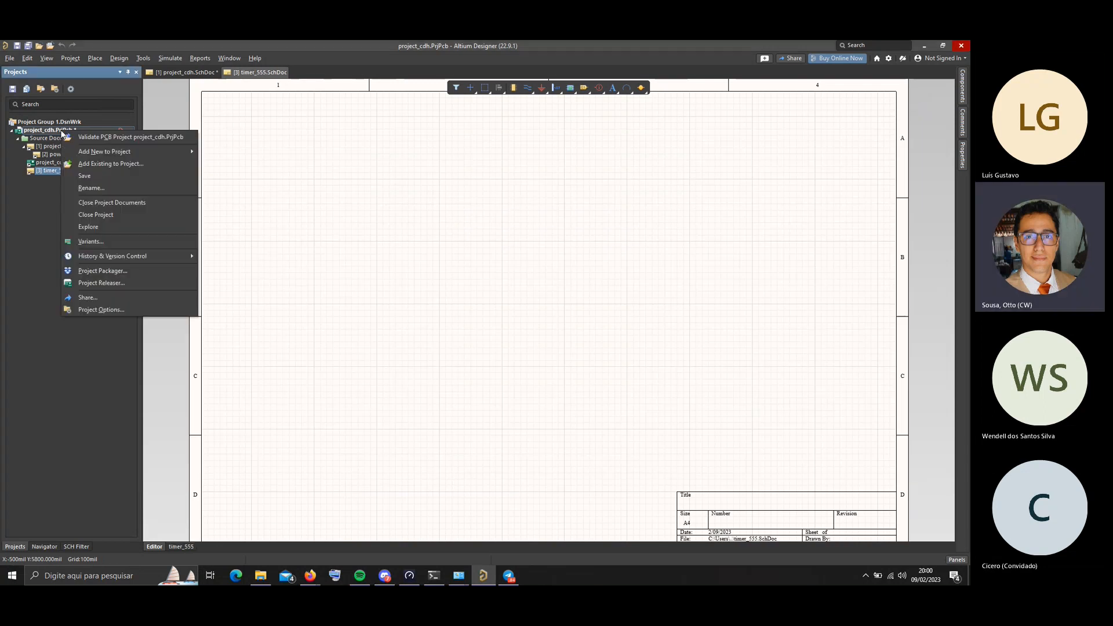
mouse_move(102, 150)
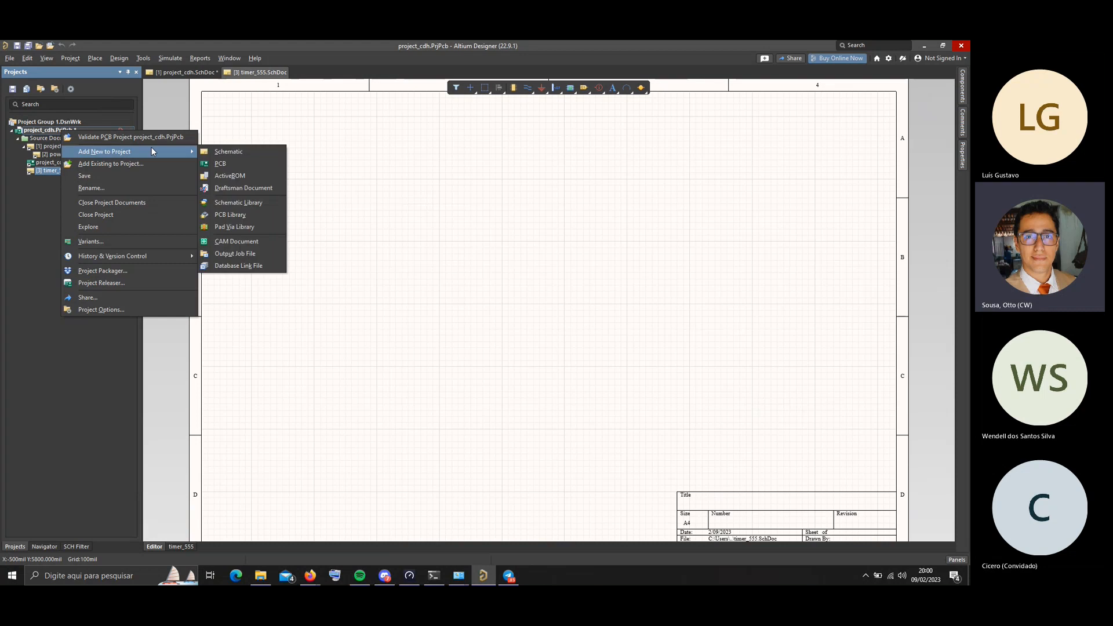
click(223, 152)
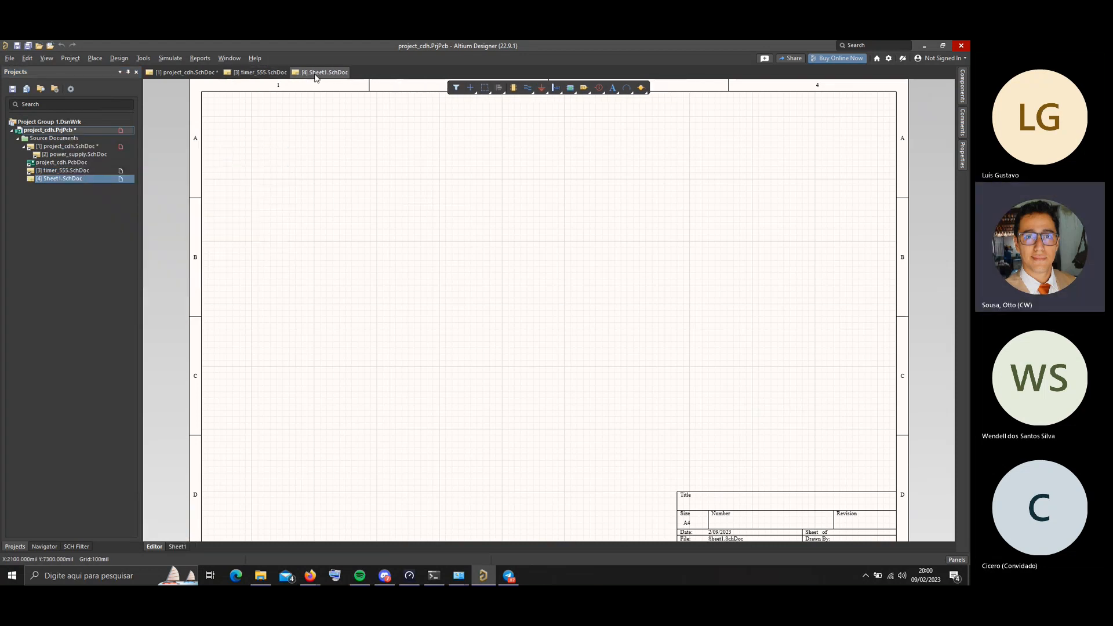
key(ctrl+s)
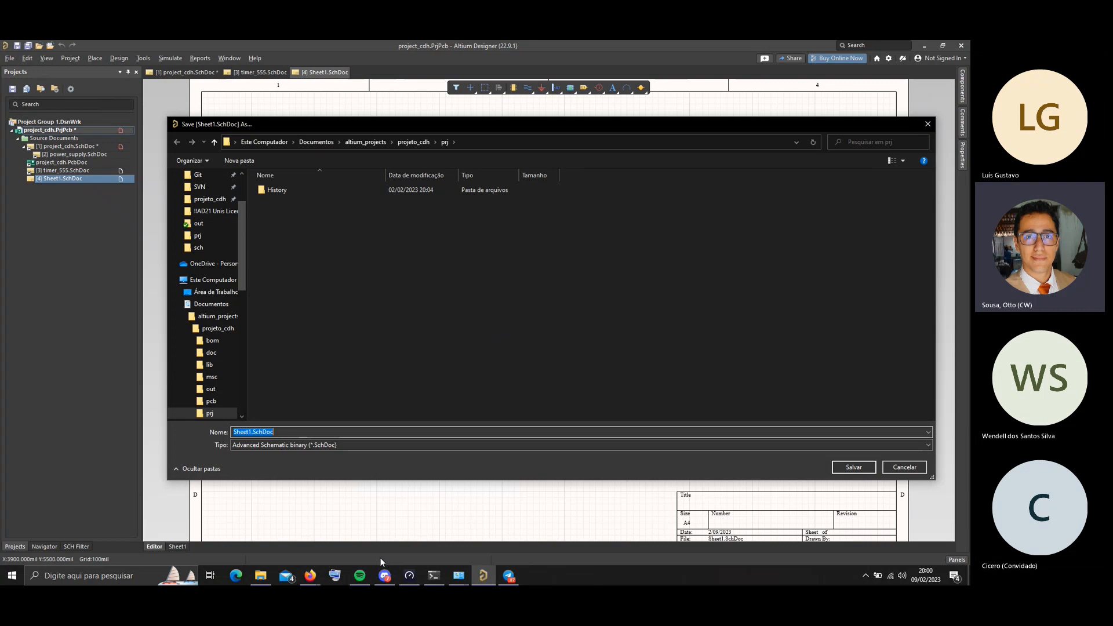
Check the blocks of the project_cdh diagram in diagrams.net in Firefox, and return to the save dialog in Altium Designer
click(311, 576)
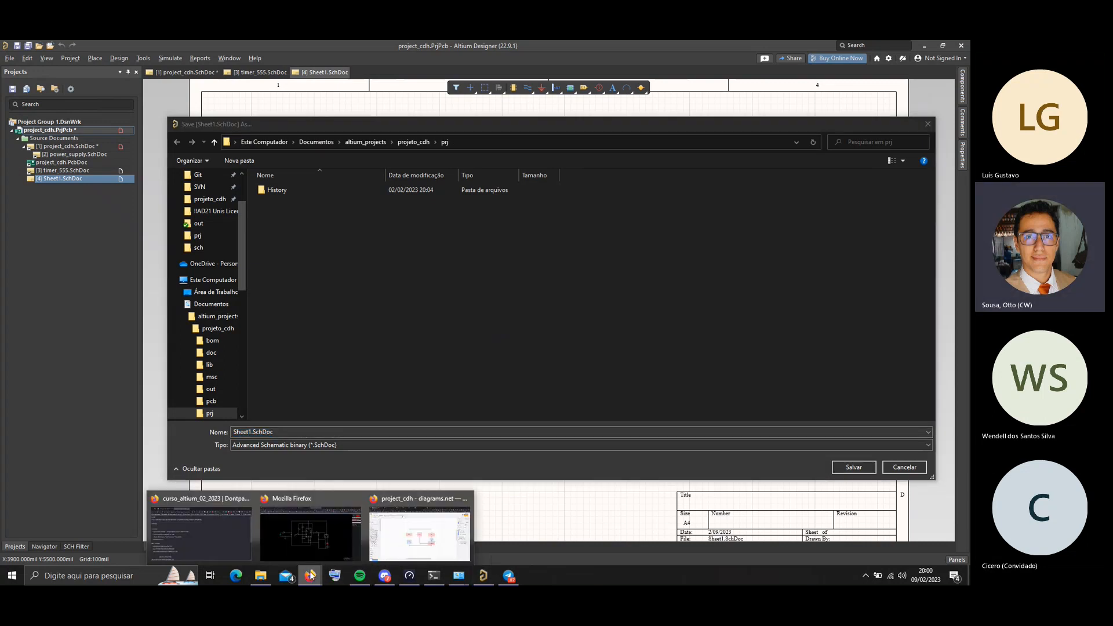
click(401, 536)
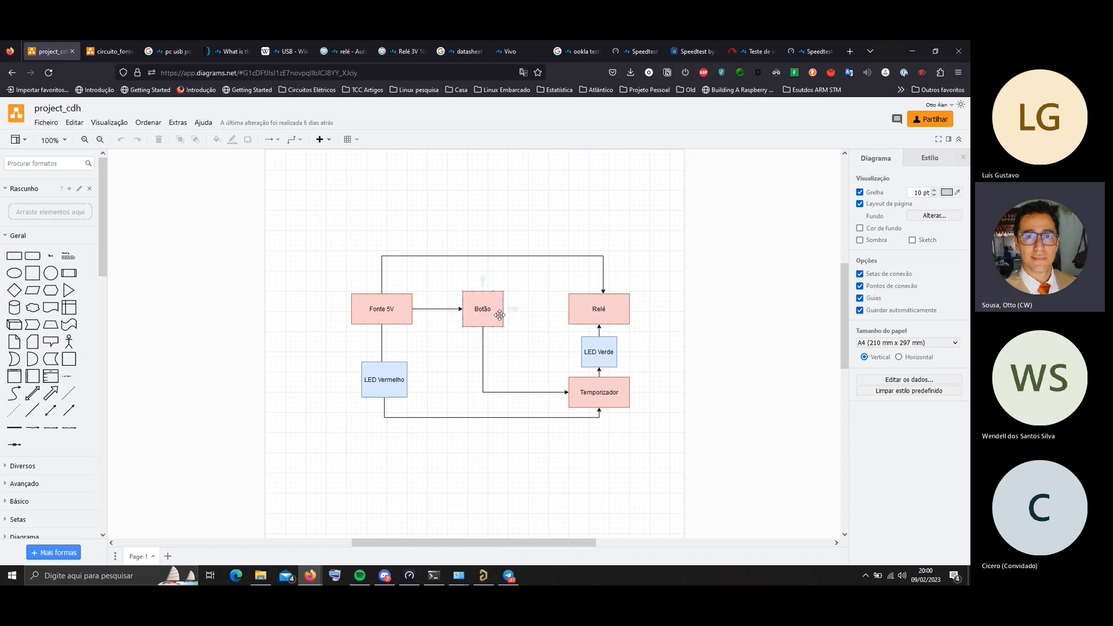
key(alt+Tab)
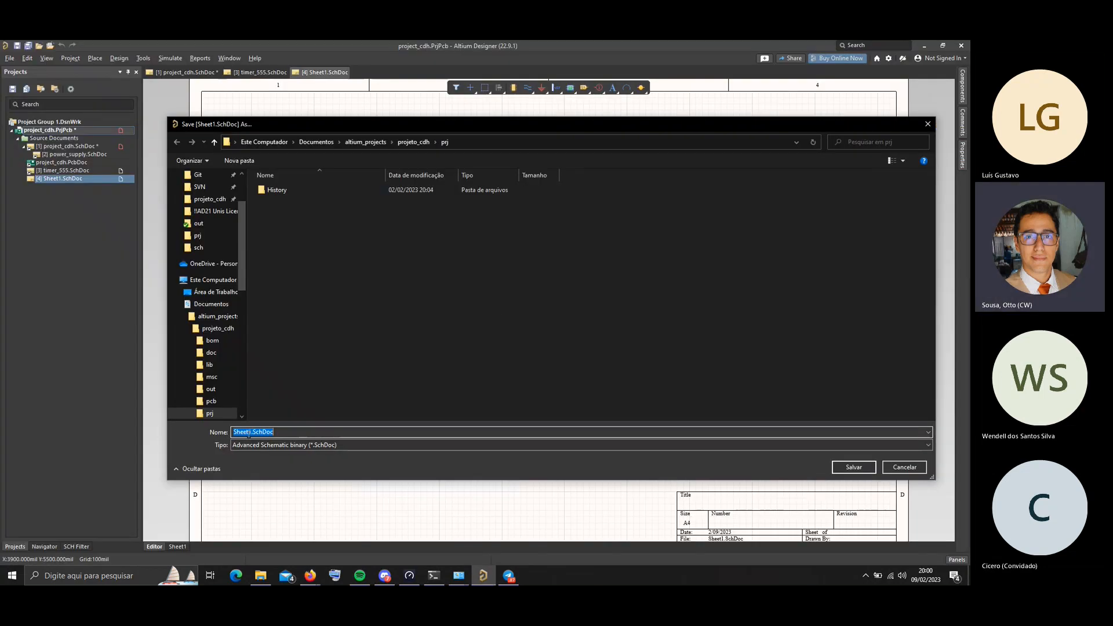
Save the new schematic as relay.SchDoc in the prj folder of projeto_cdh
click(250, 433)
drag(251, 432, 227, 432)
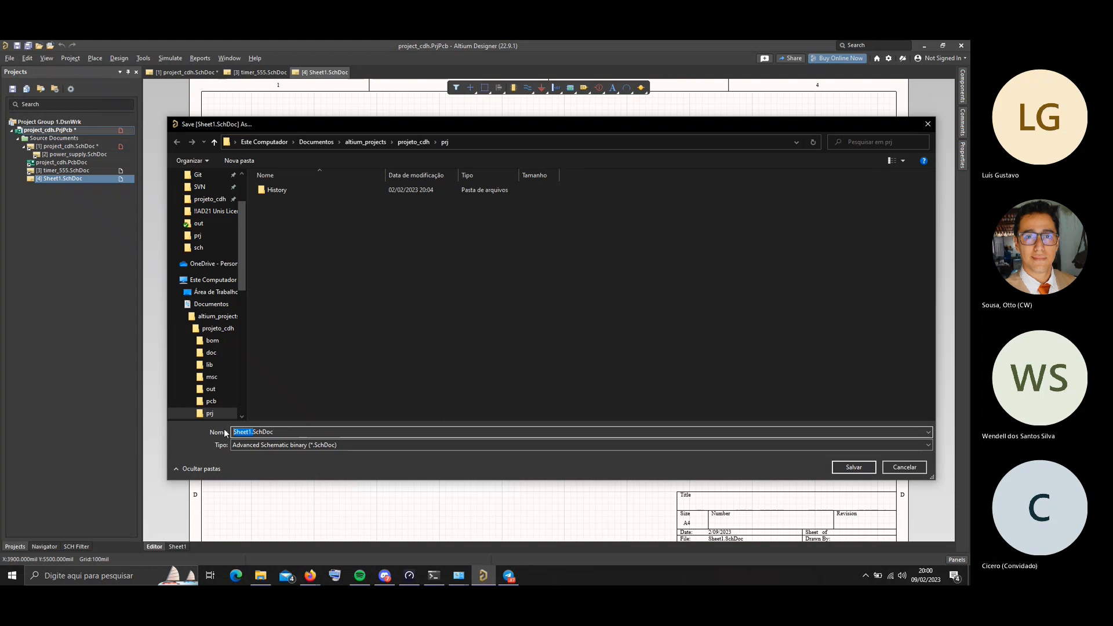
text(relay)
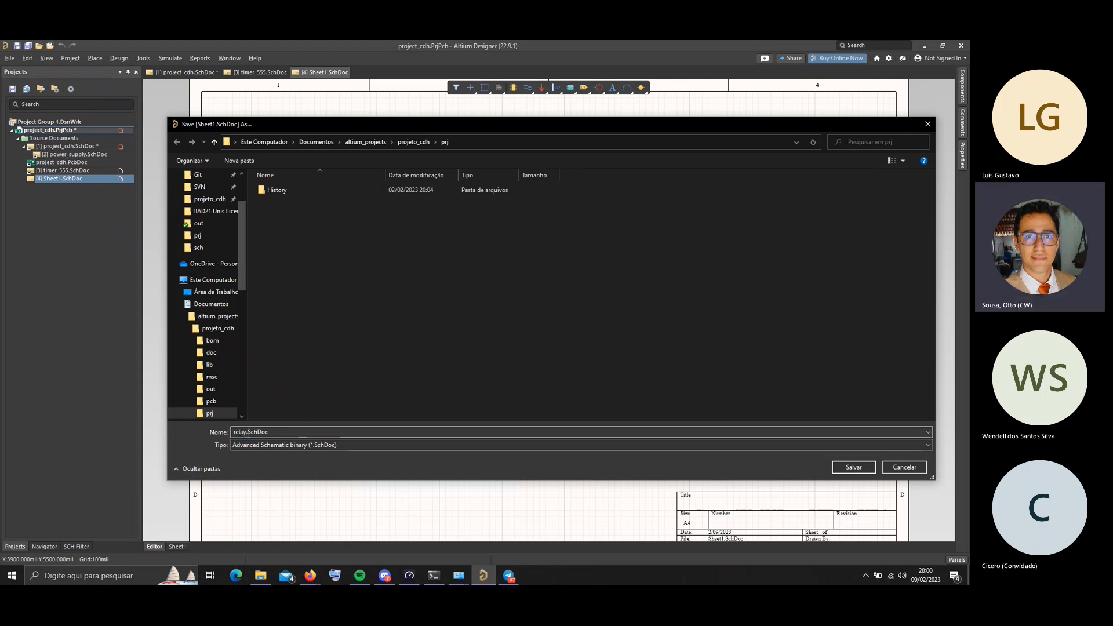
click(853, 467)
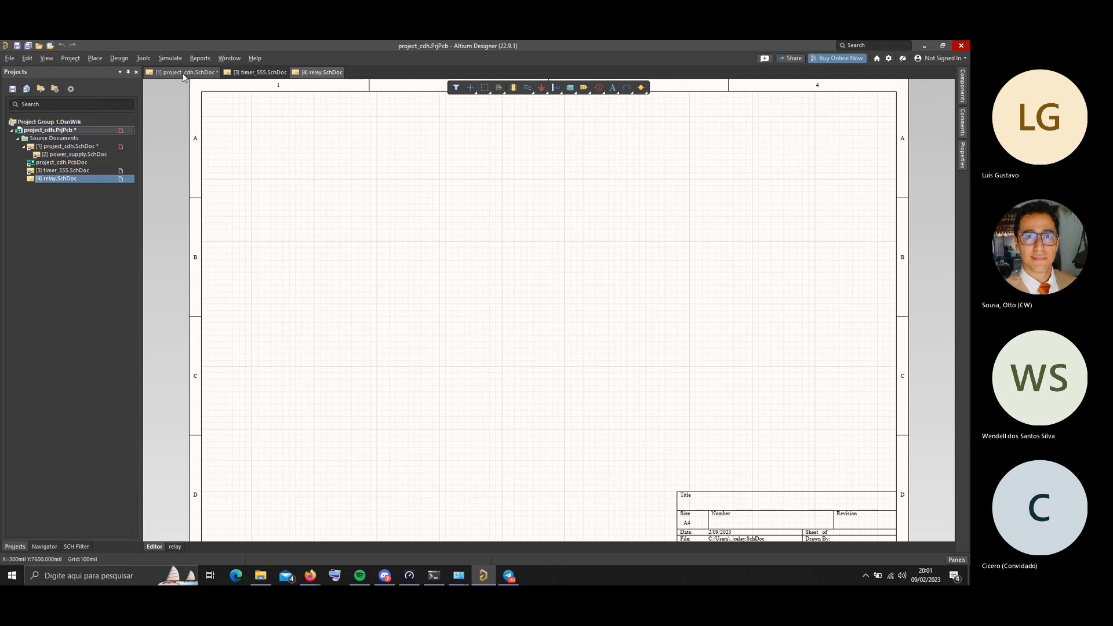
Add another new schematic document to the project project_cdh.PrjPcb
right_click(65, 130)
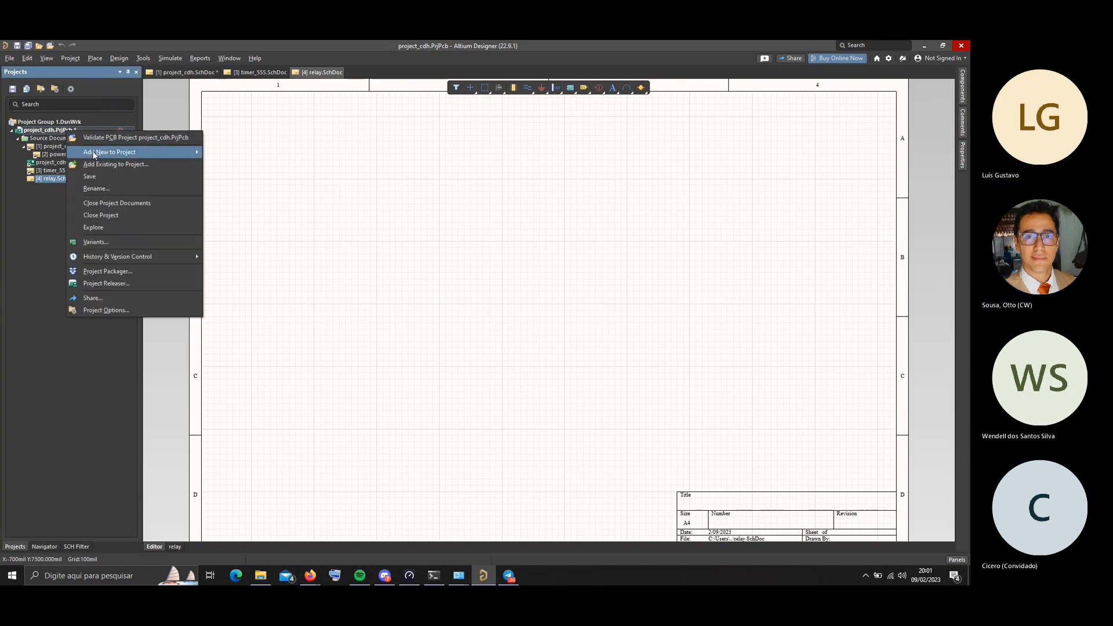
mouse_move(139, 152)
click(228, 154)
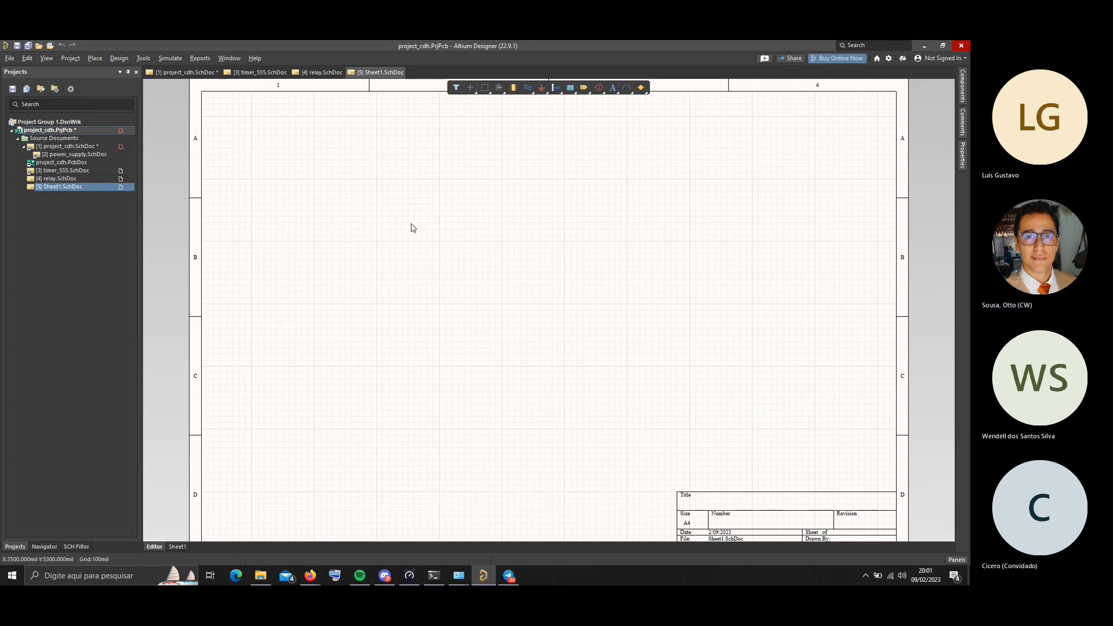
Save the new schematic as button.SchDoc in the sch folder of projeto_cdh and close the document
key(ctrl+s)
click(246, 432)
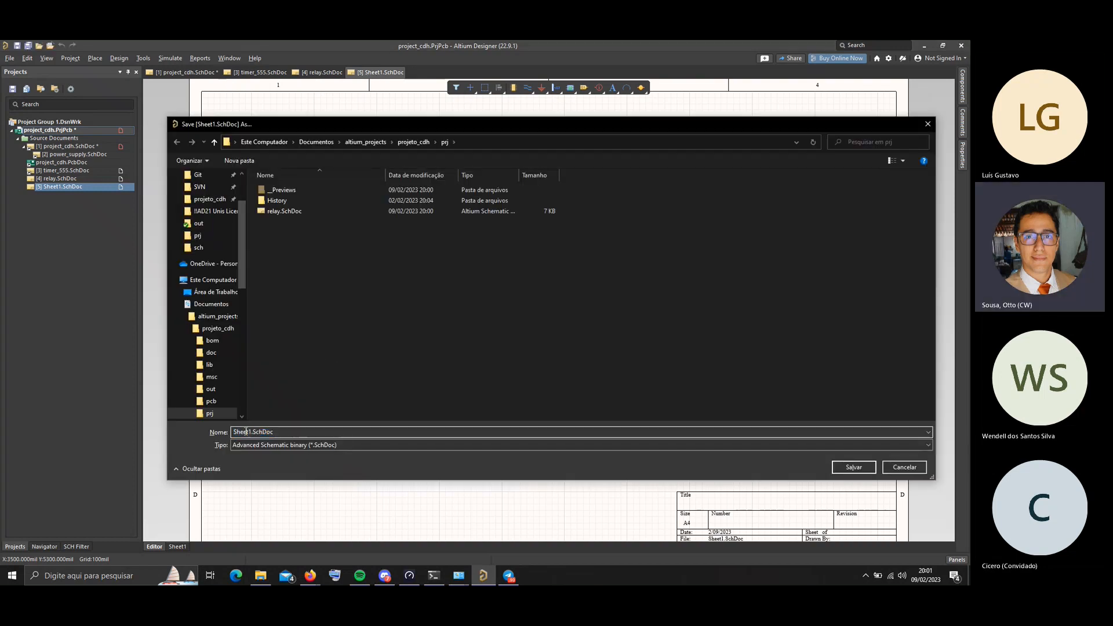
drag(249, 432, 219, 430)
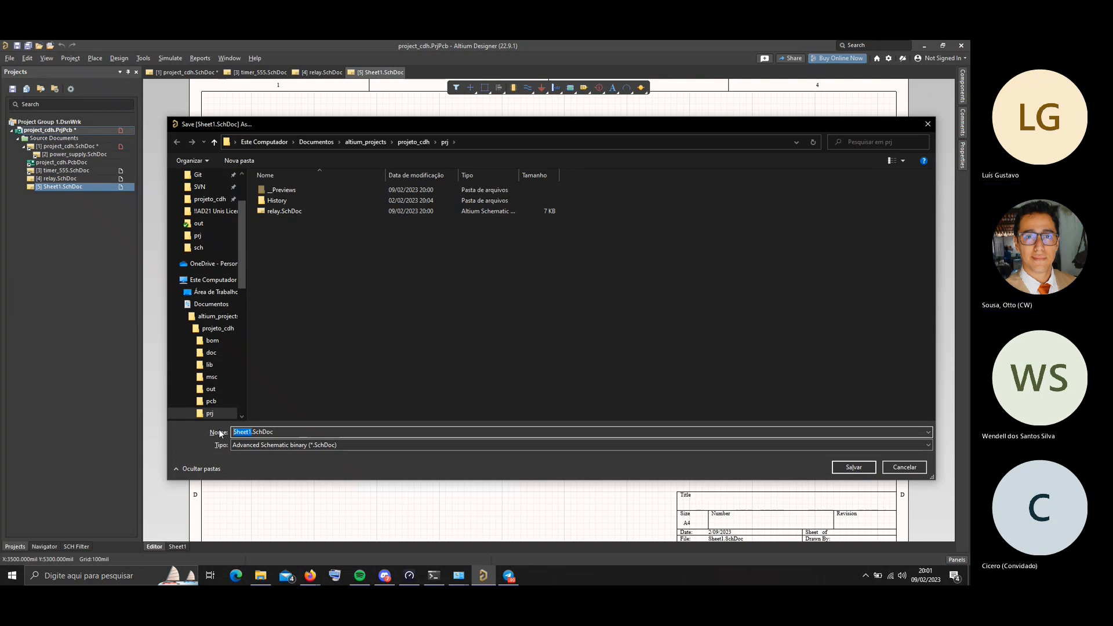
text(button)
click(397, 143)
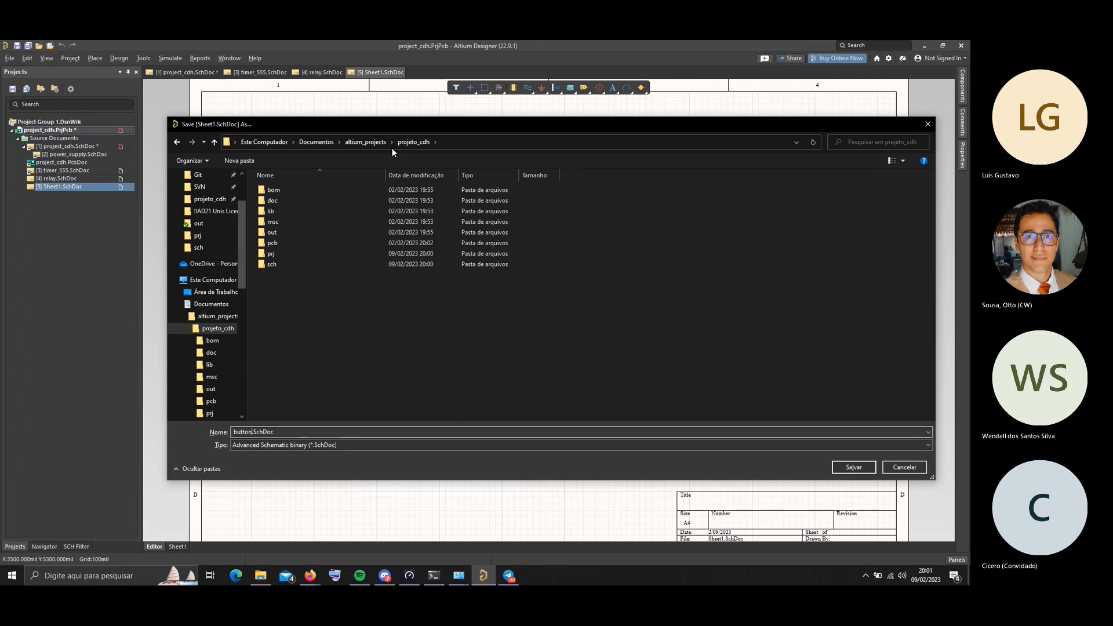
double_click(275, 263)
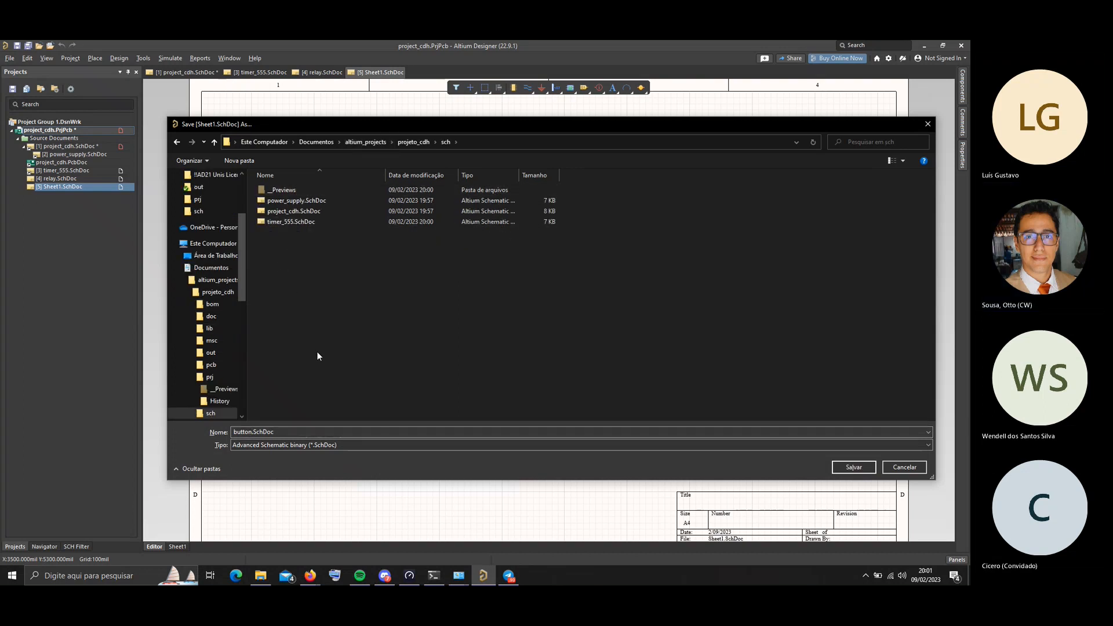
click(852, 468)
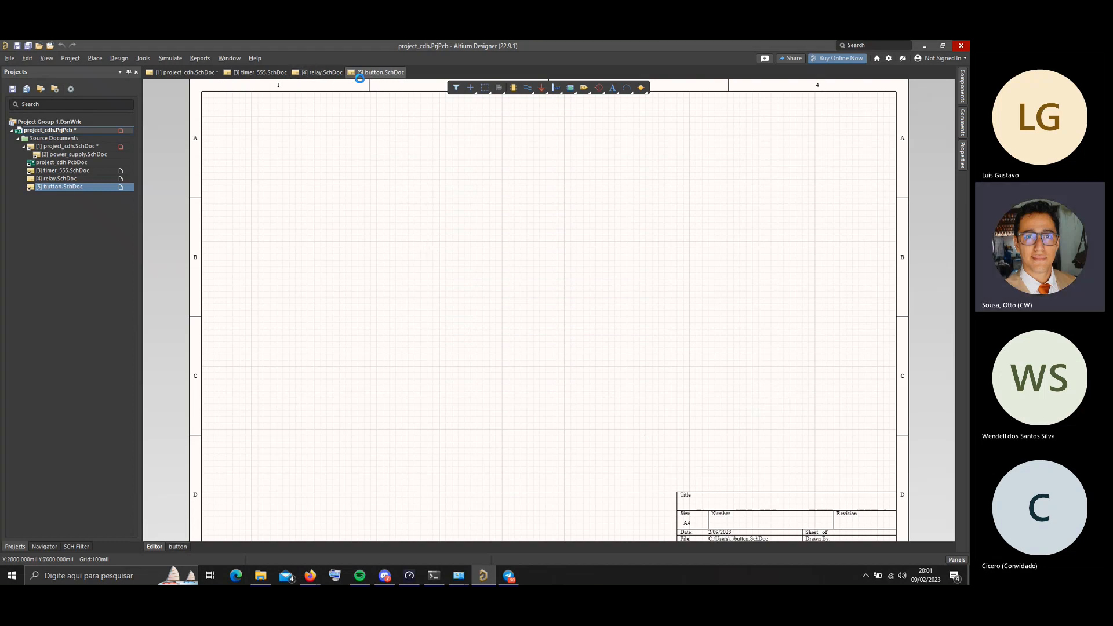
middle_click(362, 73)
Remove relay.SchDoc from the project and permanently delete its file
right_click(56, 179)
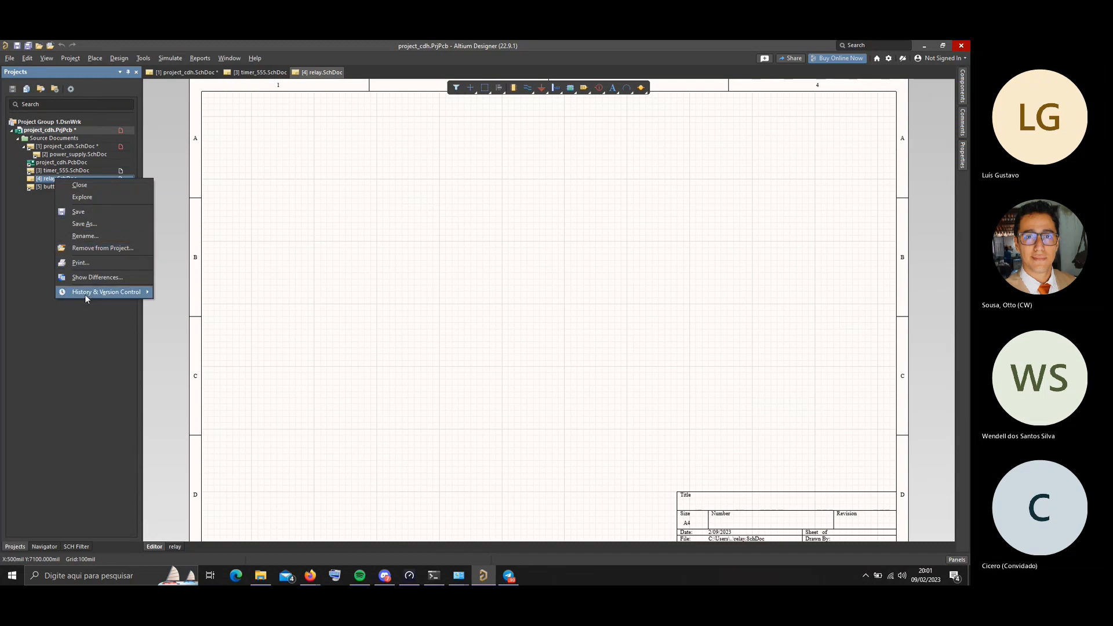
click(497, 233)
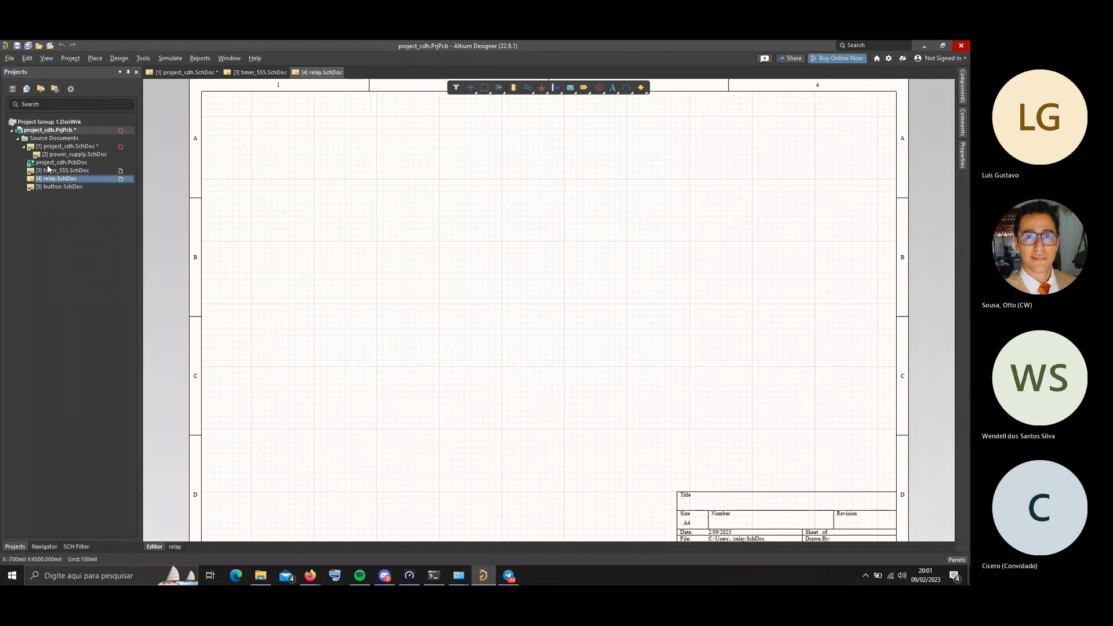
right_click(43, 183)
click(86, 249)
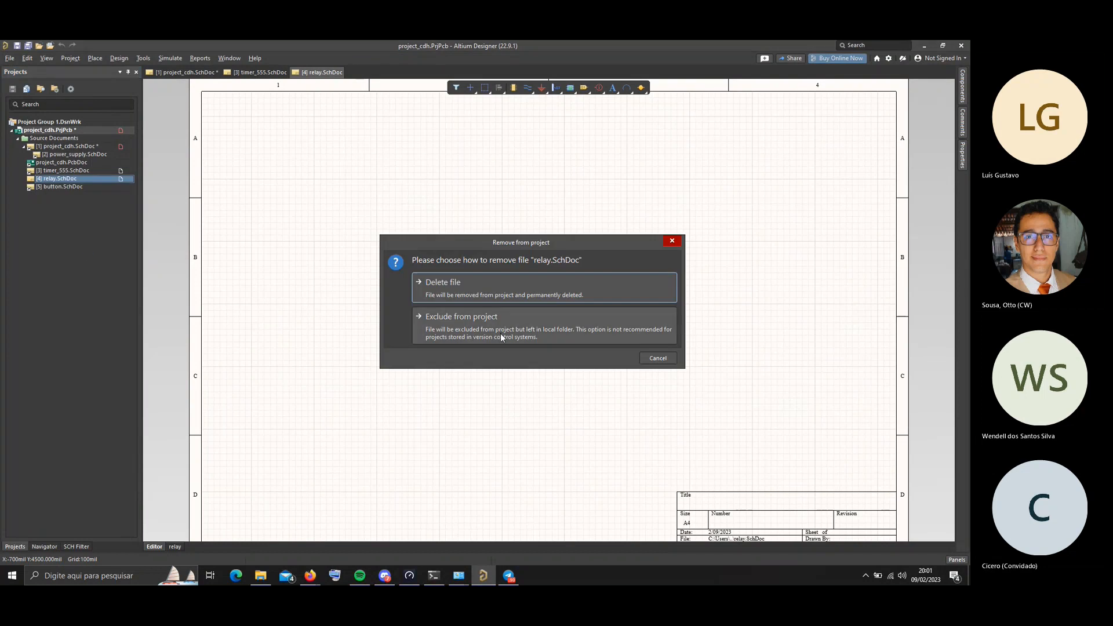
click(586, 282)
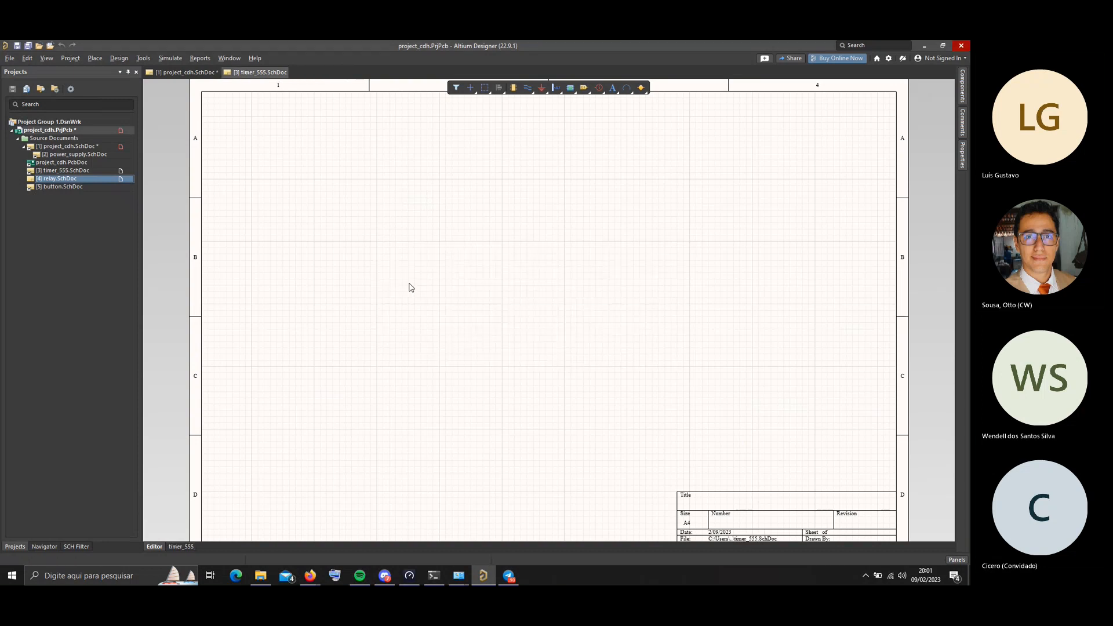
click(83, 280)
Add a new schematic document to the project and save it as relay.SchDoc in the sch folder
right_click(67, 132)
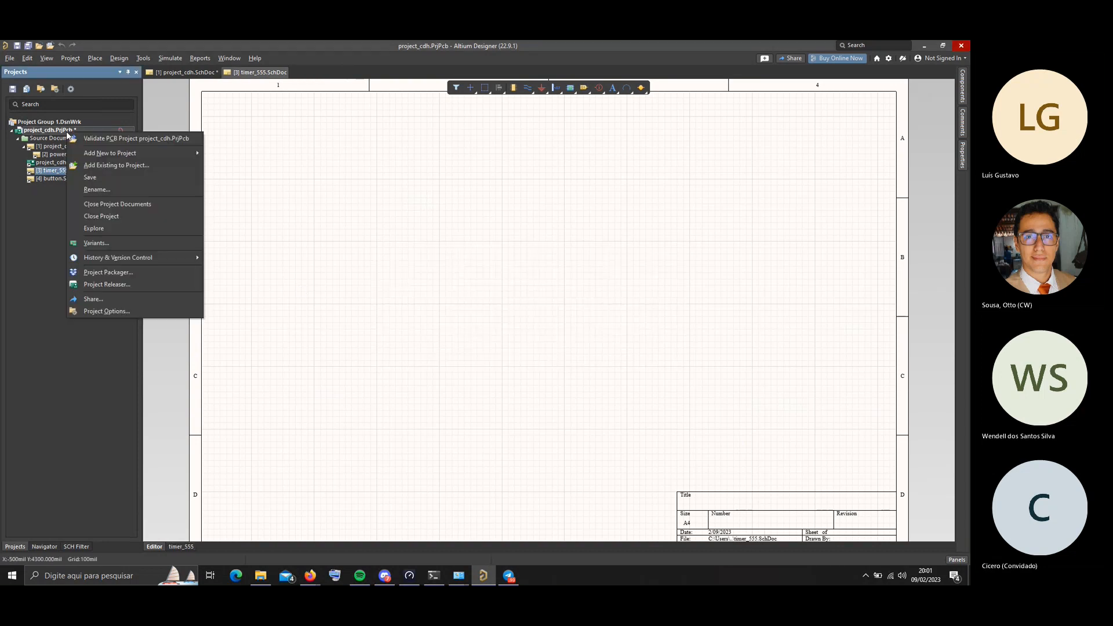
mouse_move(109, 153)
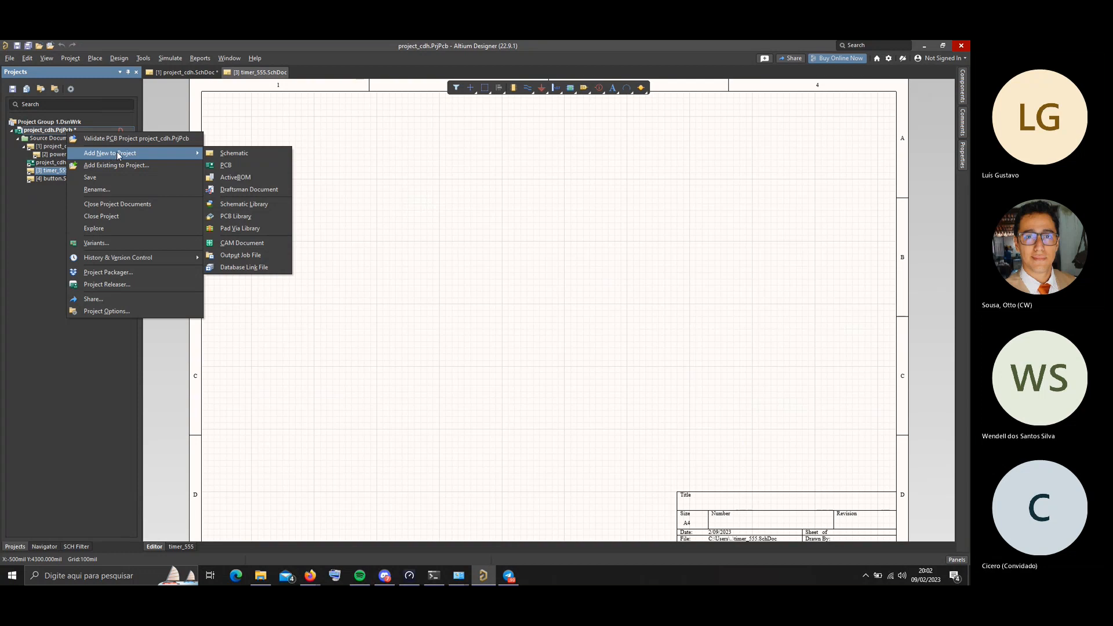
click(252, 152)
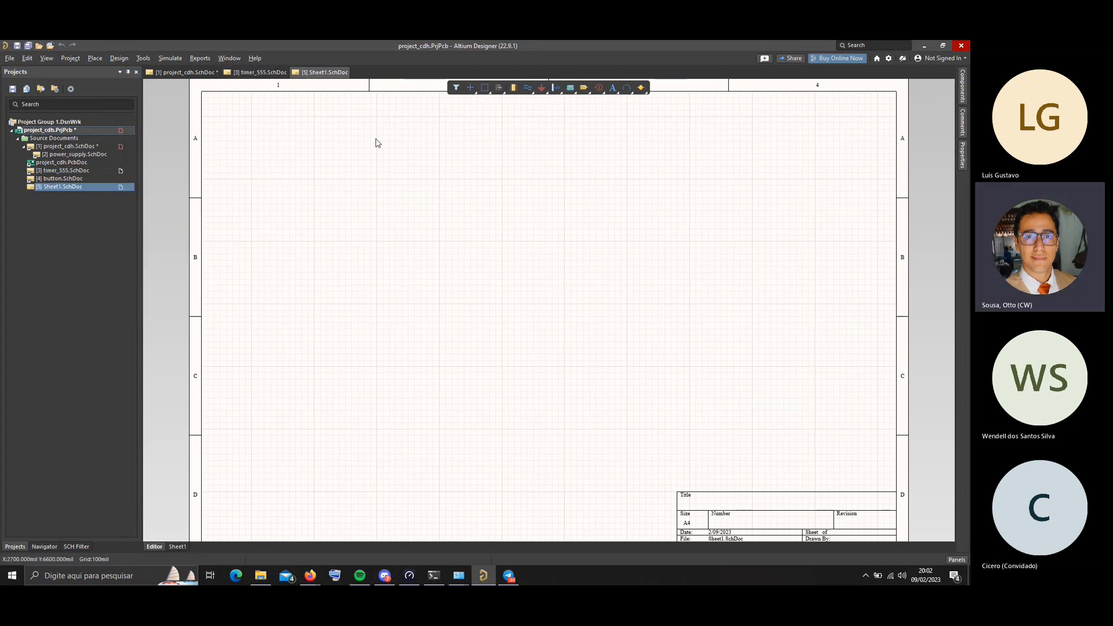
key(ctrl+s)
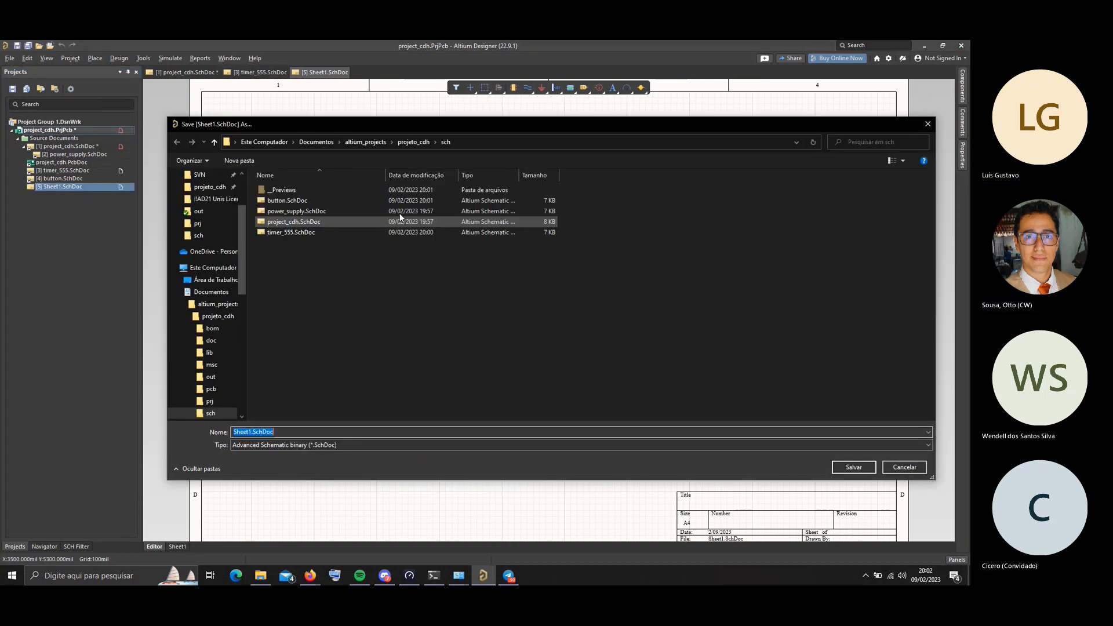
click(274, 432)
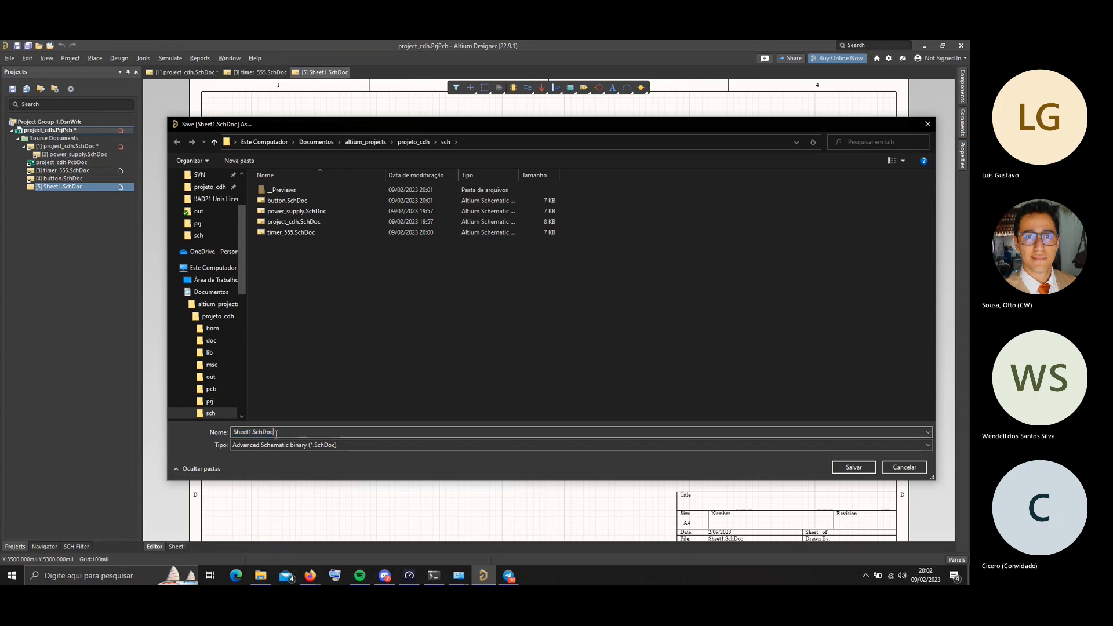
double_click(251, 432)
text(relay)
click(850, 467)
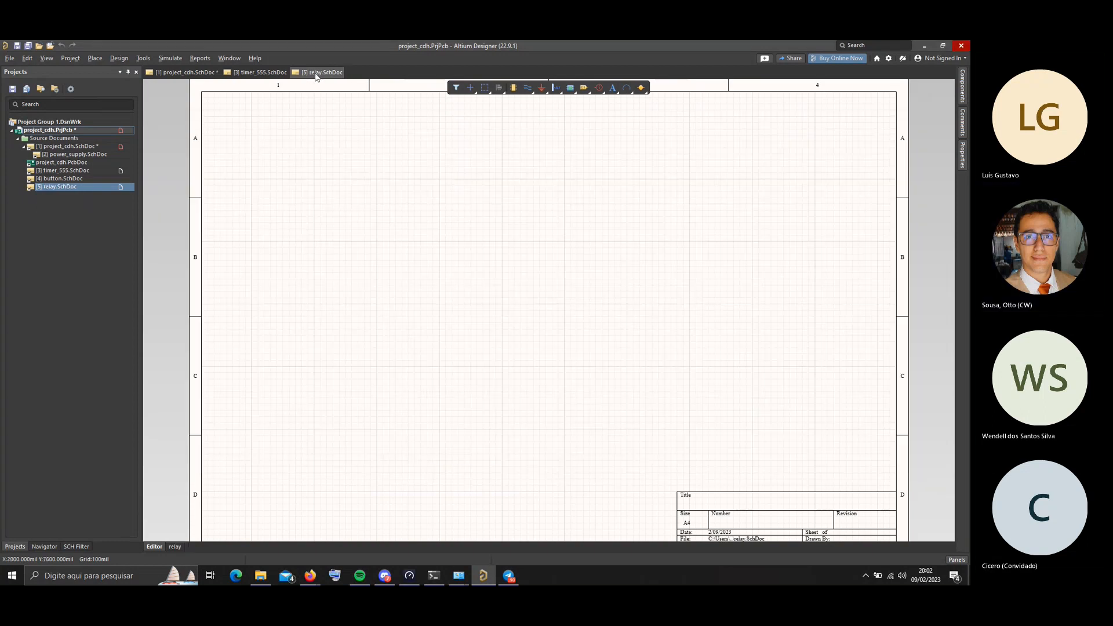
On project_cdh.SchDoc, link the unassigned sheet symbol to button.SchDoc as its source file
click(174, 73)
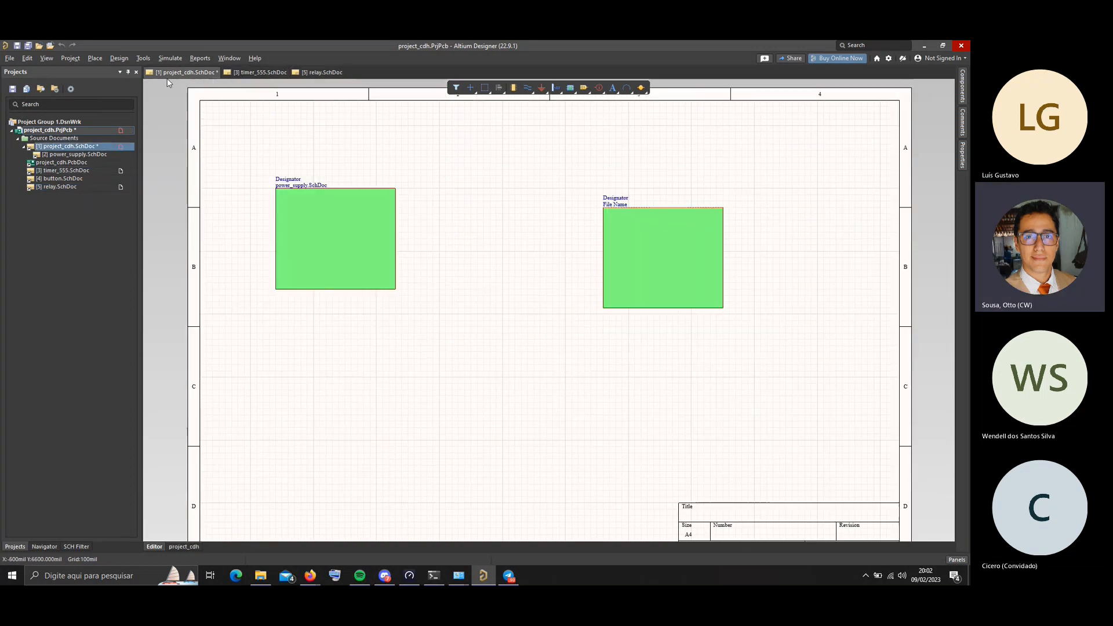
double_click(655, 241)
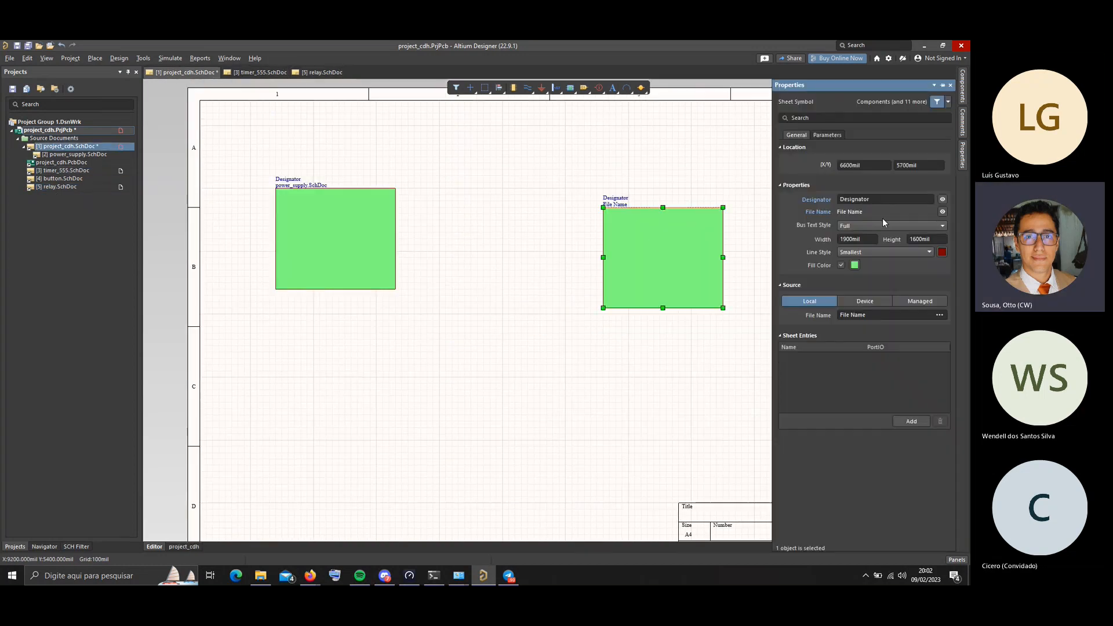
click(892, 316)
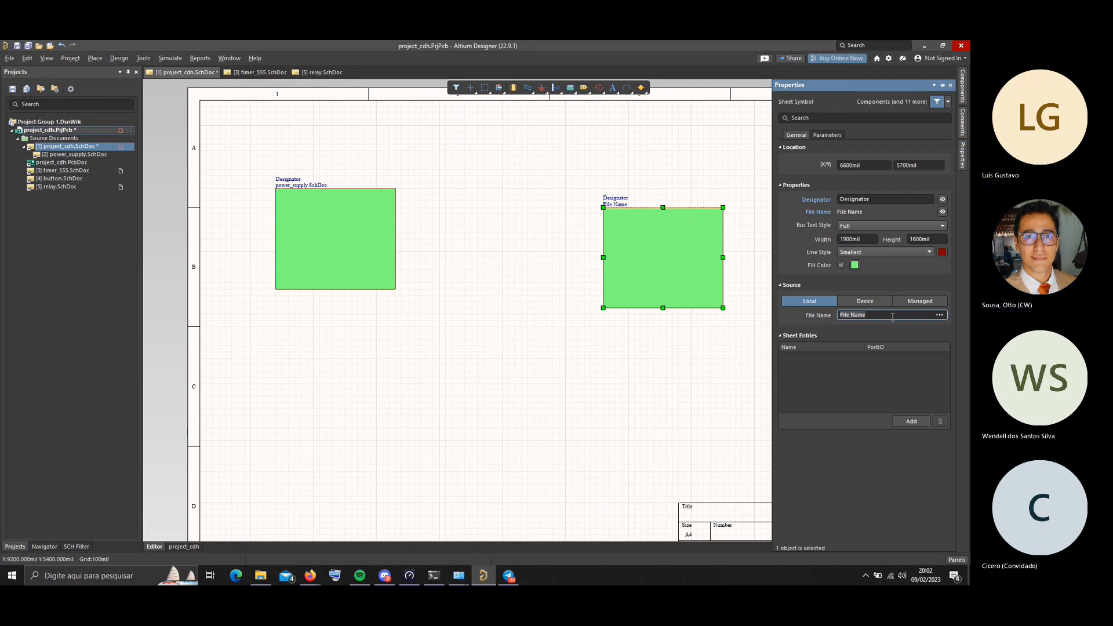
click(944, 316)
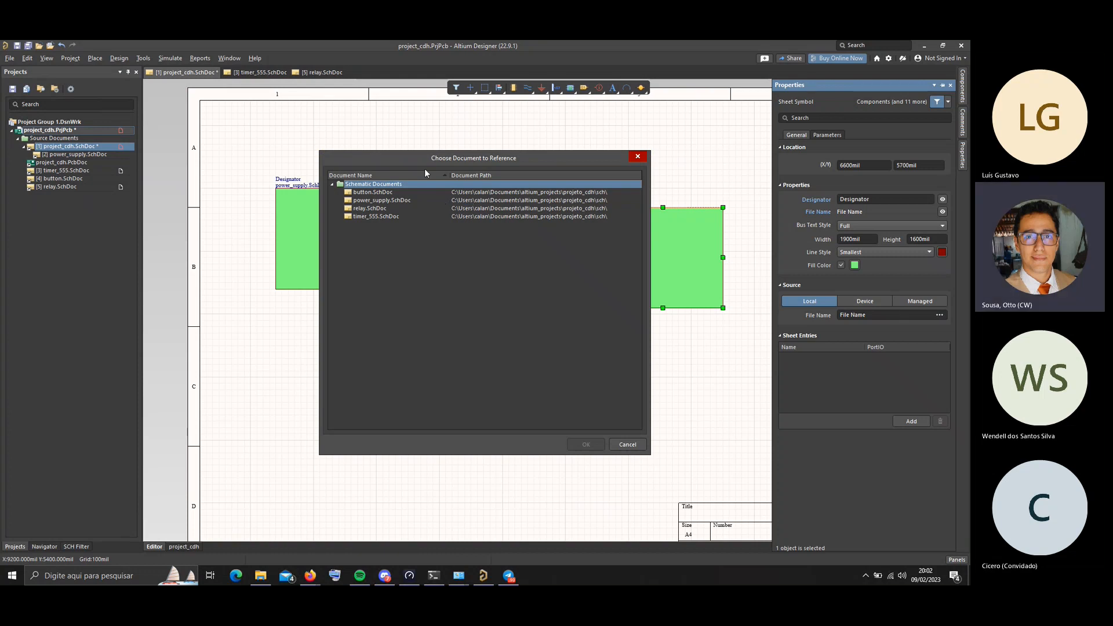
drag(423, 161, 465, 157)
click(429, 189)
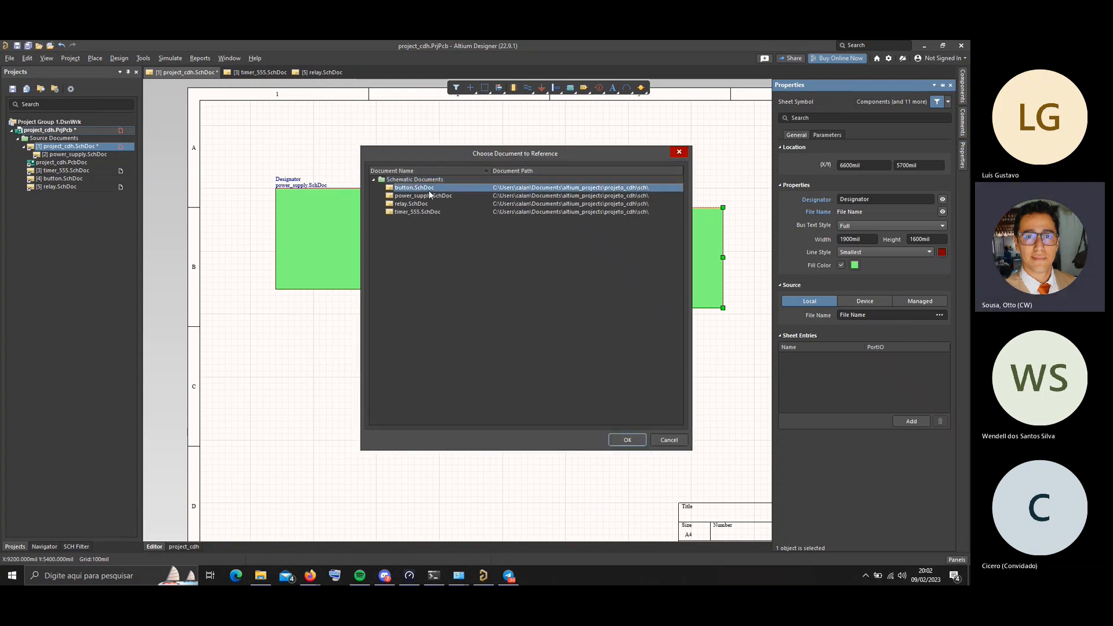
click(628, 440)
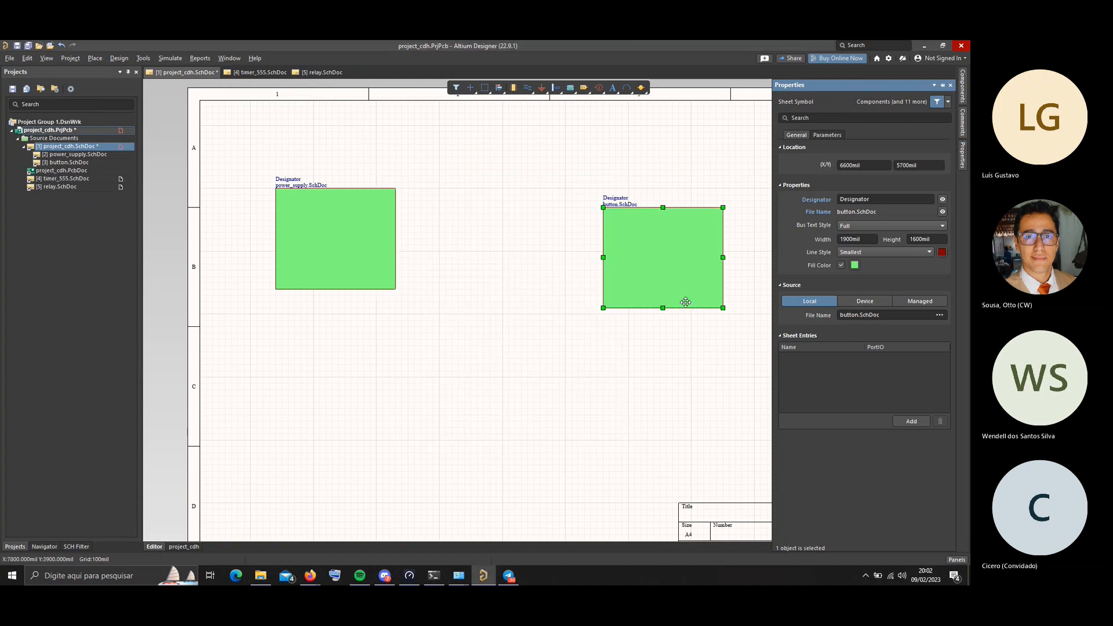
Place two more sheet symbols below the existing ones, one about 1300 by 1300 mil and one beside it about 2100 by 1500 mil
click(525, 366)
click(570, 87)
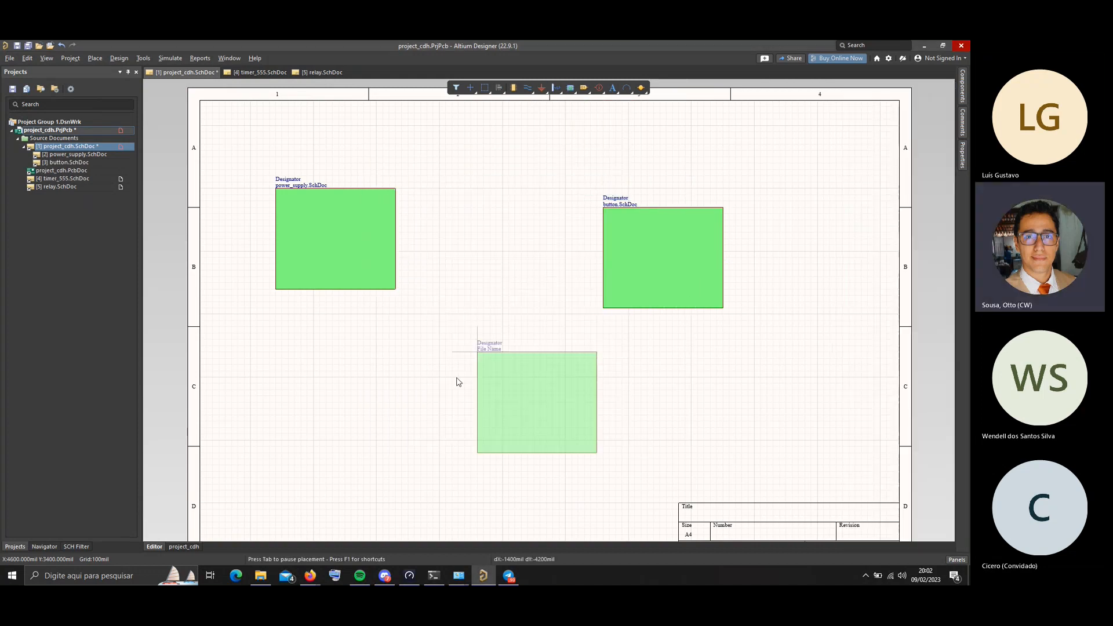
click(288, 346)
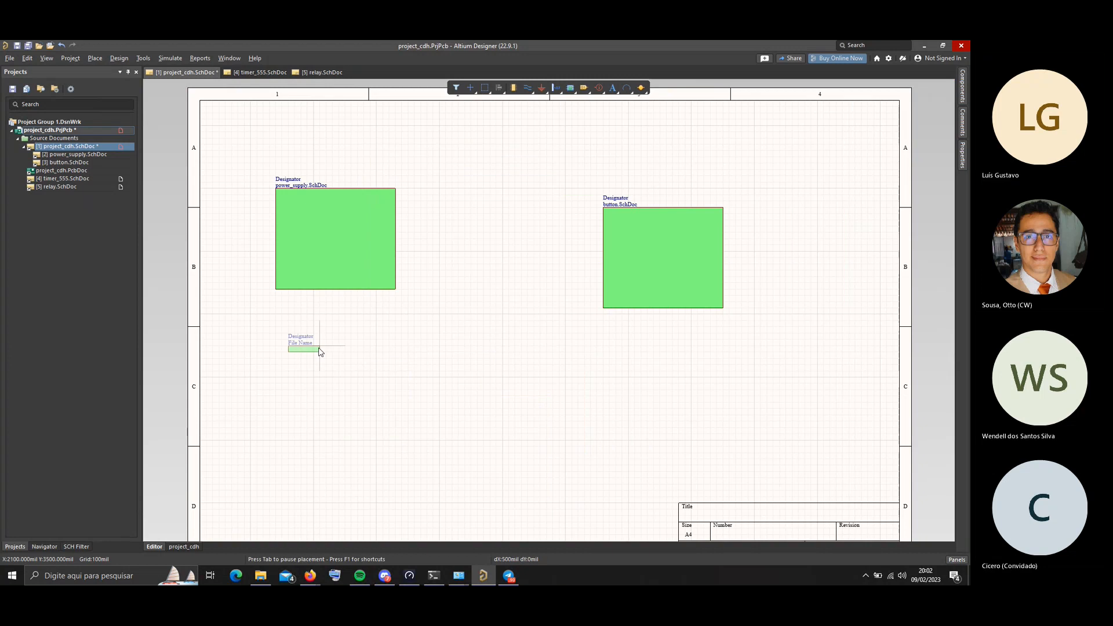
click(371, 428)
click(506, 346)
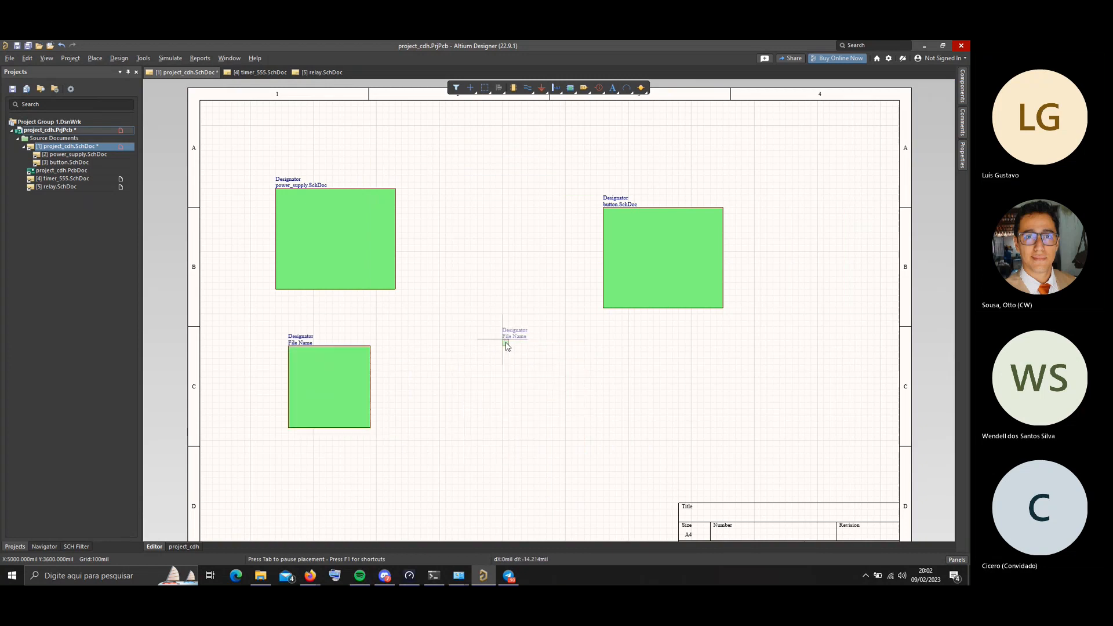
click(634, 433)
key(Escape)
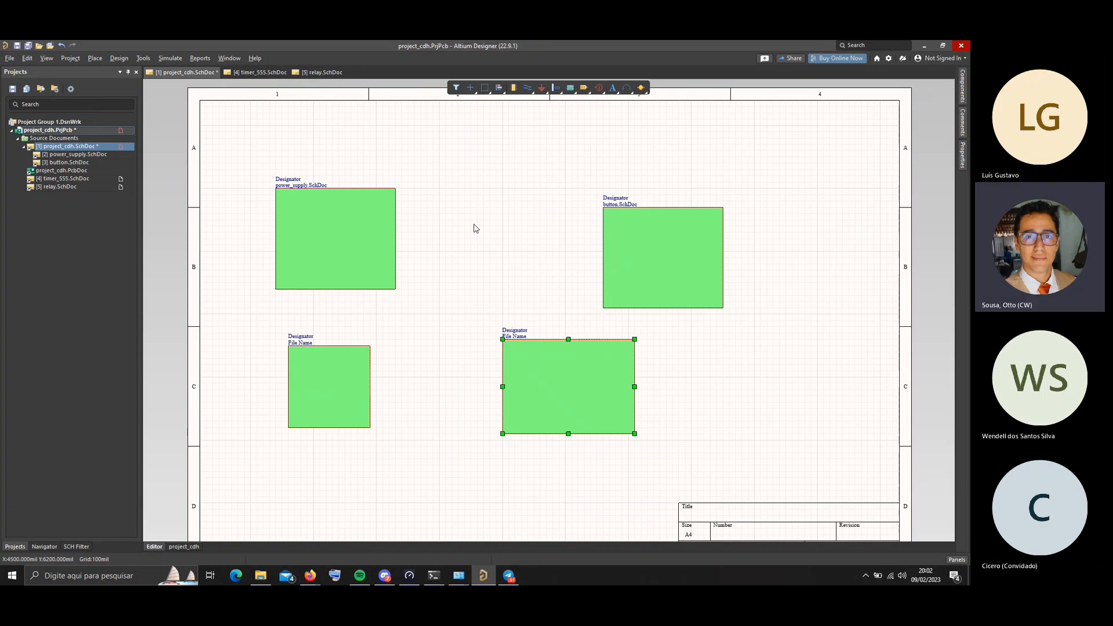
Move the button.SchDoc sheet symbol up and to the right, near the sheet's upper right area
click(644, 252)
drag(644, 253, 707, 196)
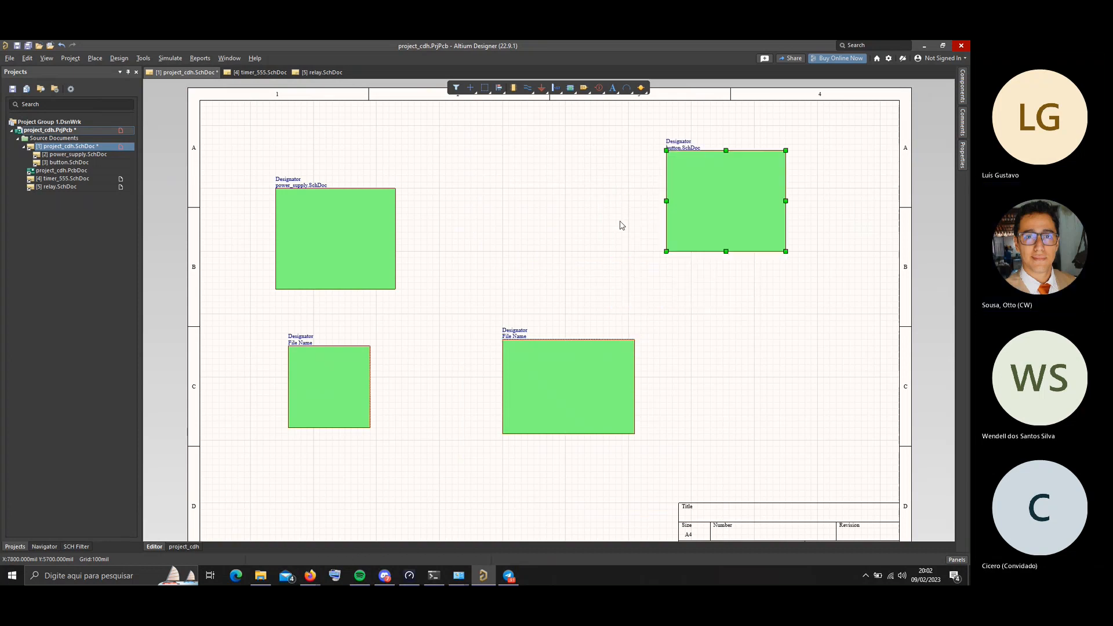
click(621, 225)
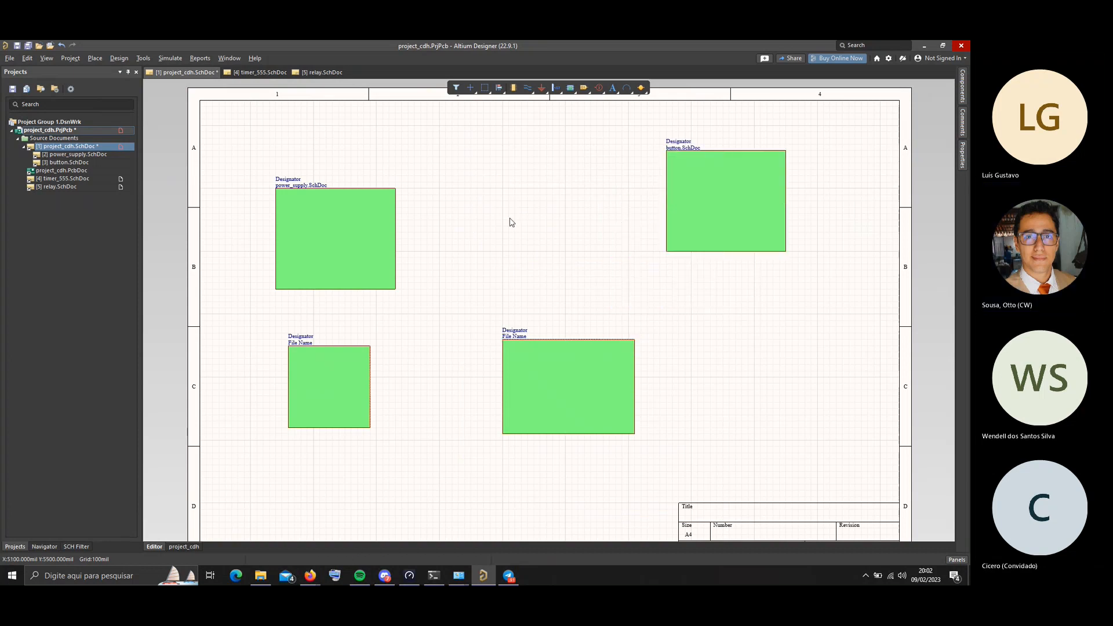
Link the smaller unassigned sheet symbol, below power_supply, to relay.SchDoc as its source file
double_click(319, 392)
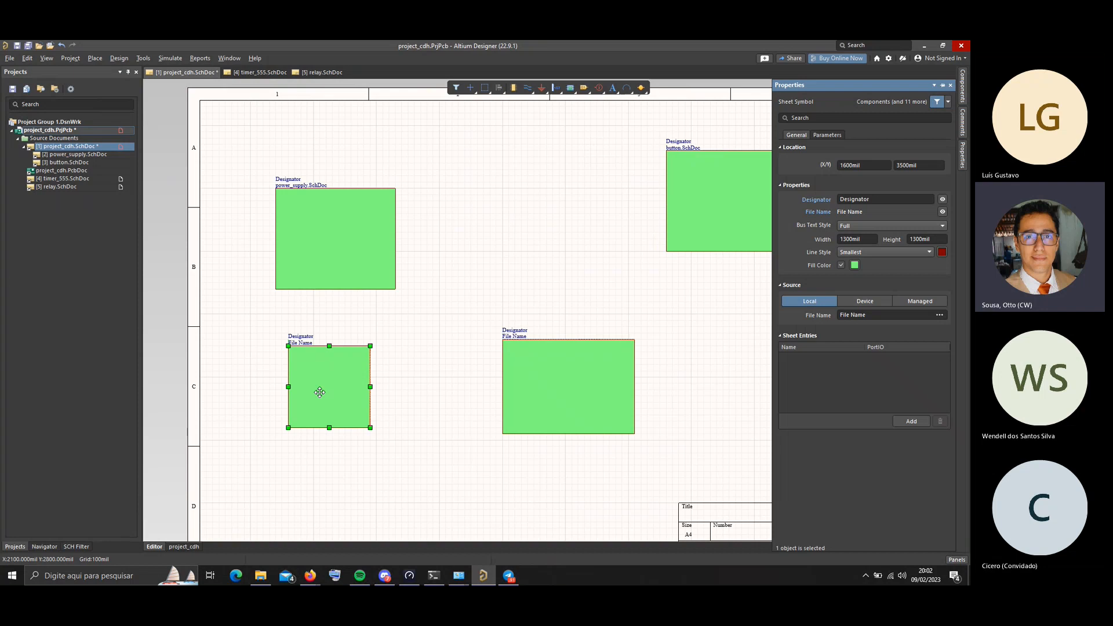
click(941, 316)
click(411, 189)
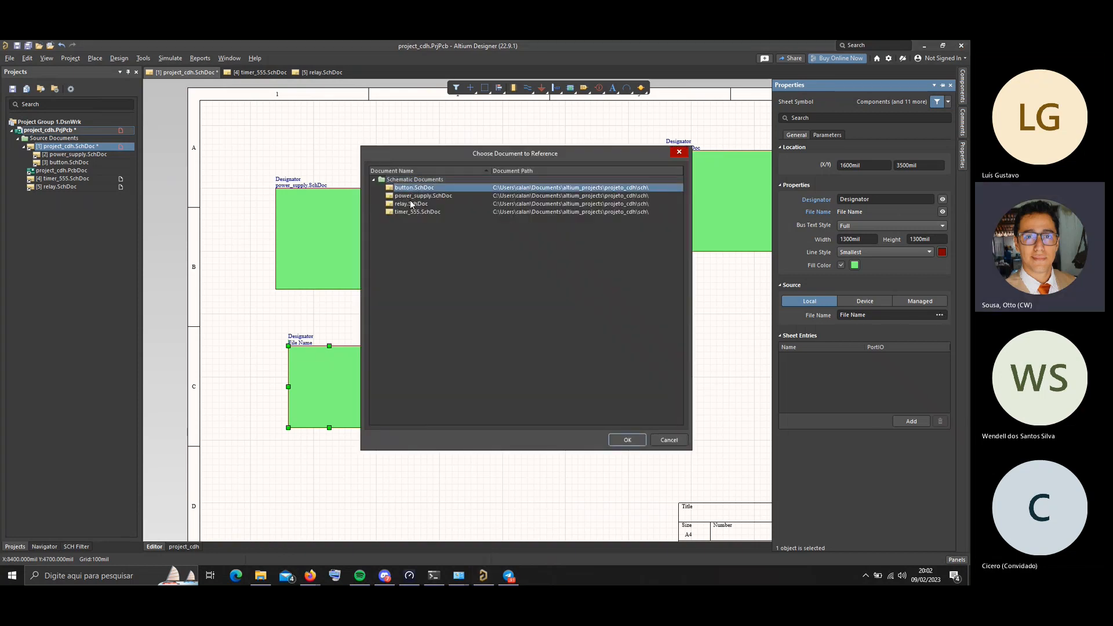
drag(455, 153, 555, 107)
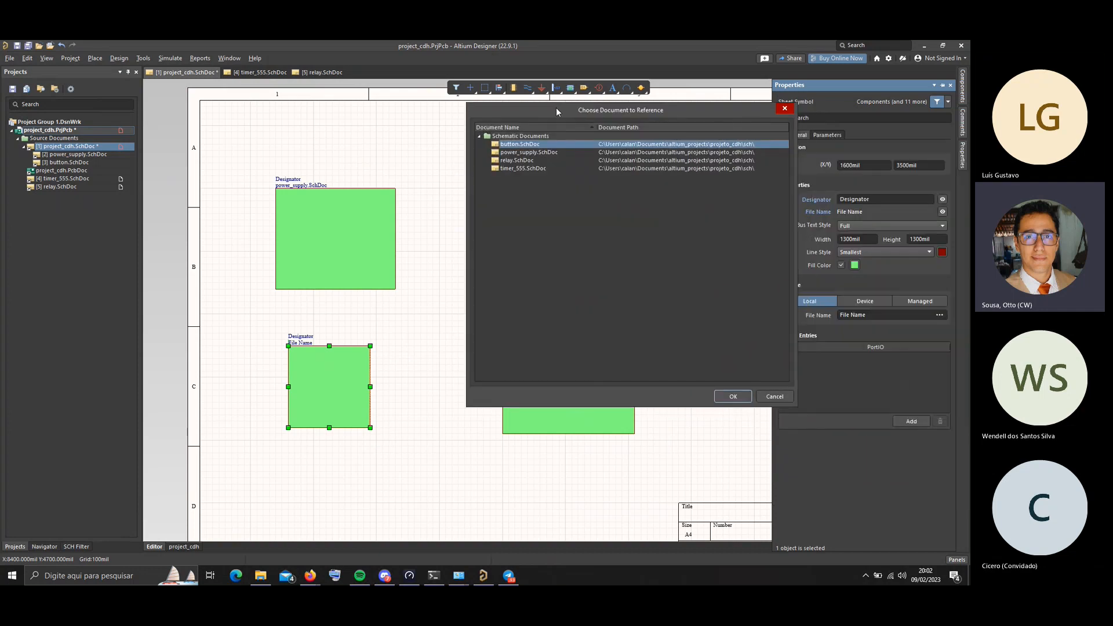
double_click(537, 163)
Link the remaining unassigned sheet symbol to timer_555.SchDoc, save the top-level schematic and collapse its sub-sheets in the project tree
click(561, 386)
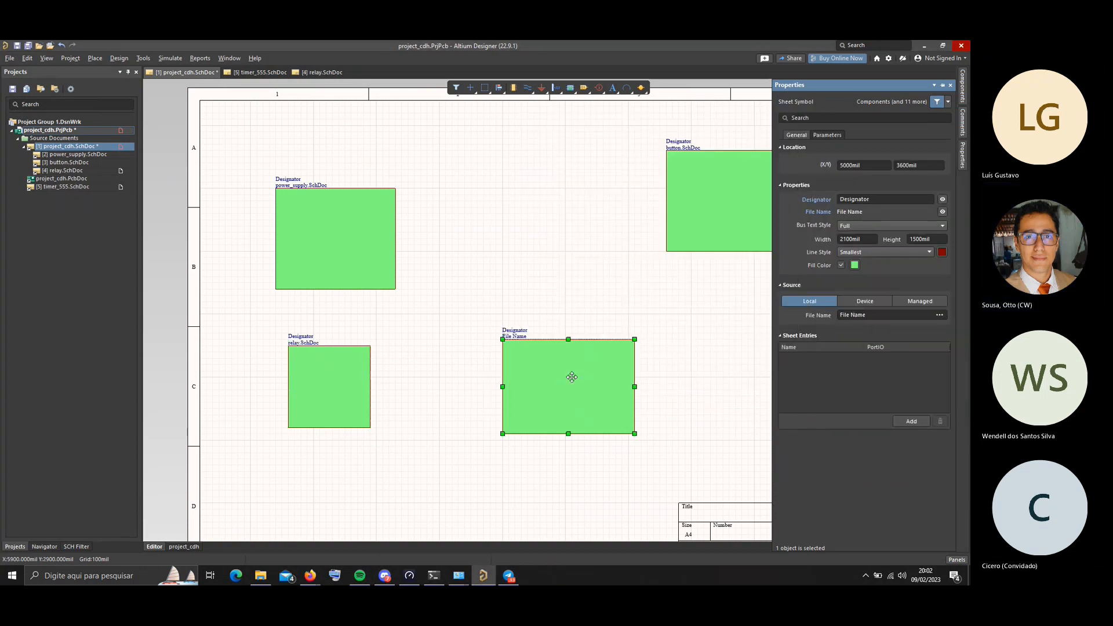
click(939, 316)
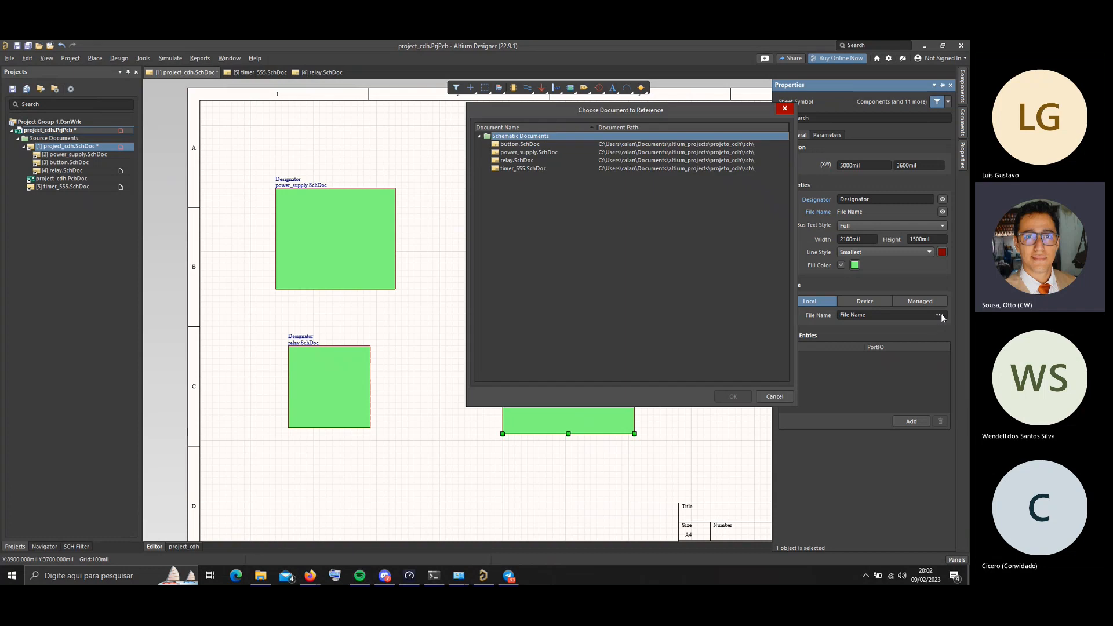
double_click(543, 170)
click(744, 325)
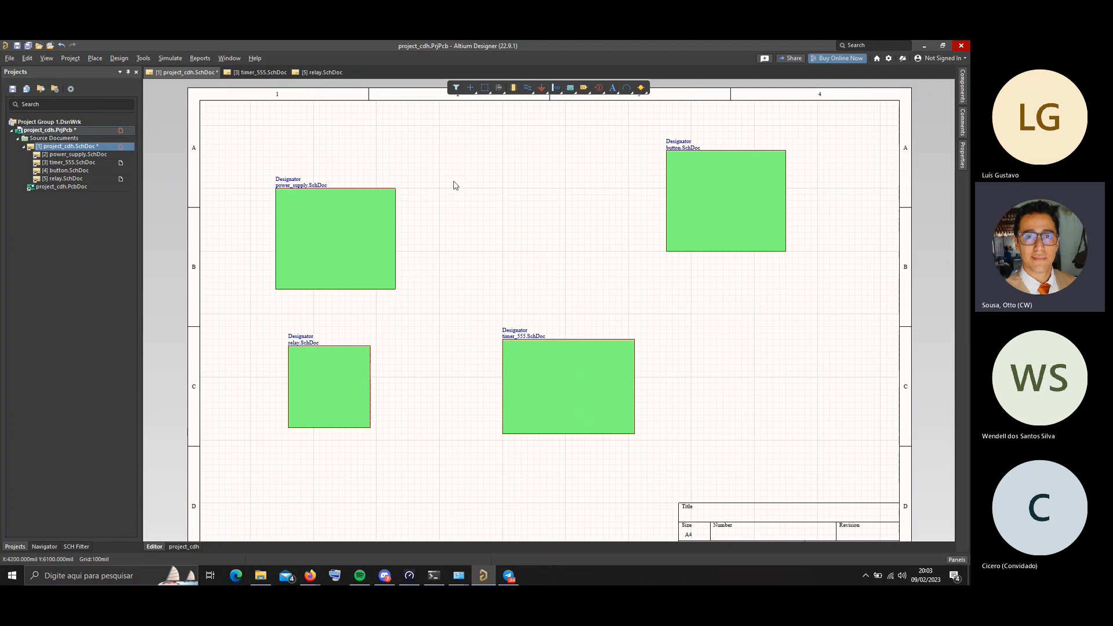
key(ctrl+s)
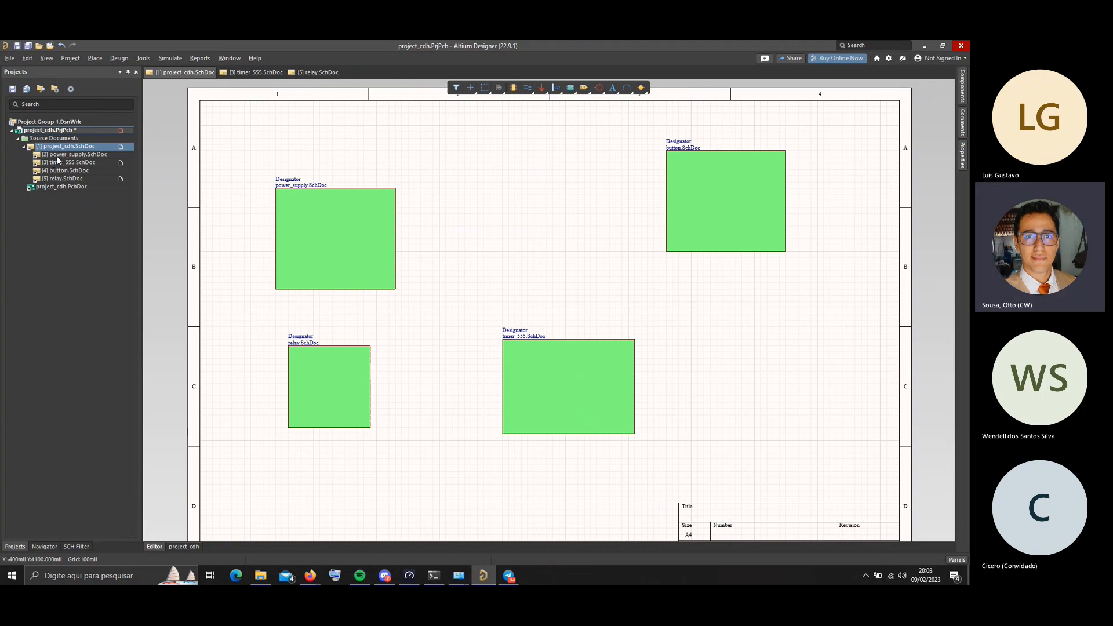
click(23, 146)
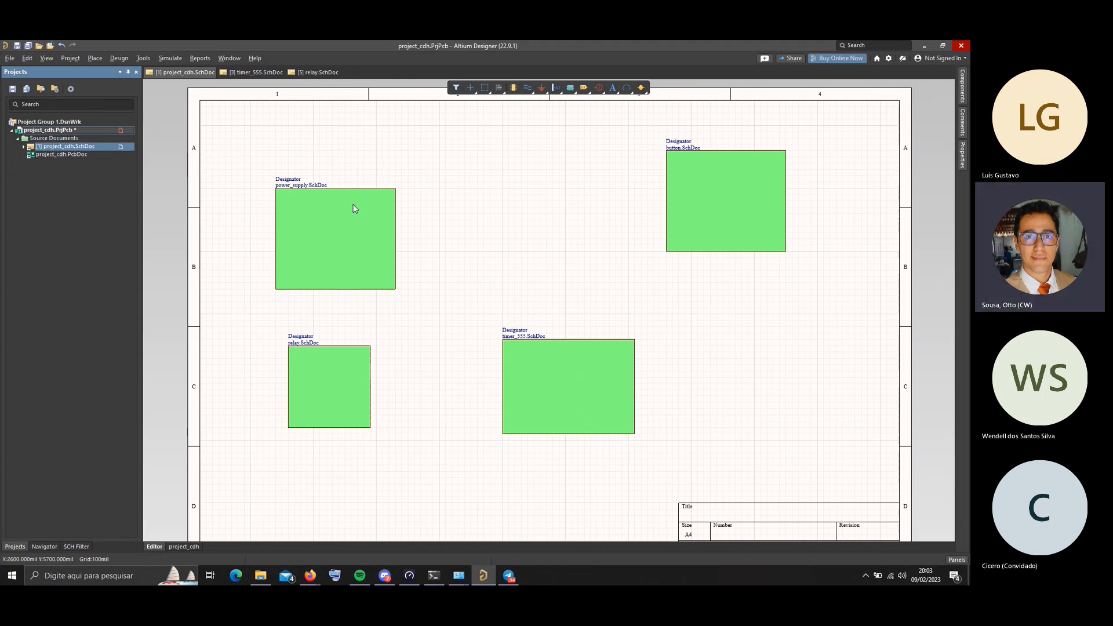
Rearrange the power_supply, button and timer_555 sheet symbols, bringing the upper two closer together and timer_555 below button
drag(338, 248, 445, 256)
drag(730, 204, 698, 241)
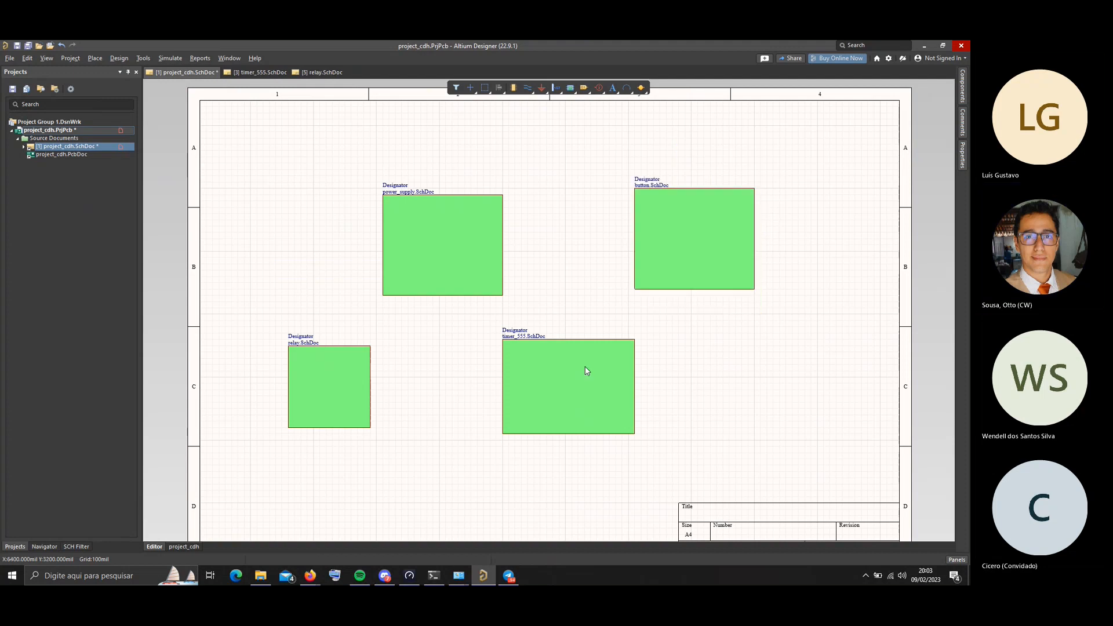
drag(587, 371, 774, 383)
drag(478, 267, 421, 248)
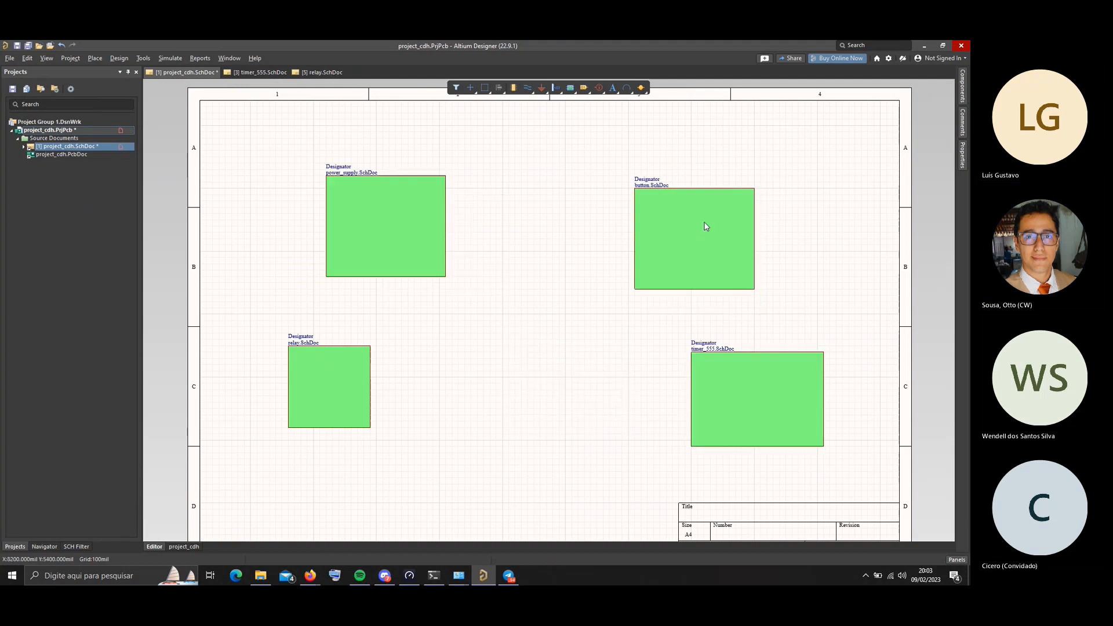
drag(652, 273, 659, 248)
Move and enlarge the relay sheet symbol below power_supply, and realign its designator and file name labels with its upper left corner
drag(323, 412, 383, 446)
click(420, 409)
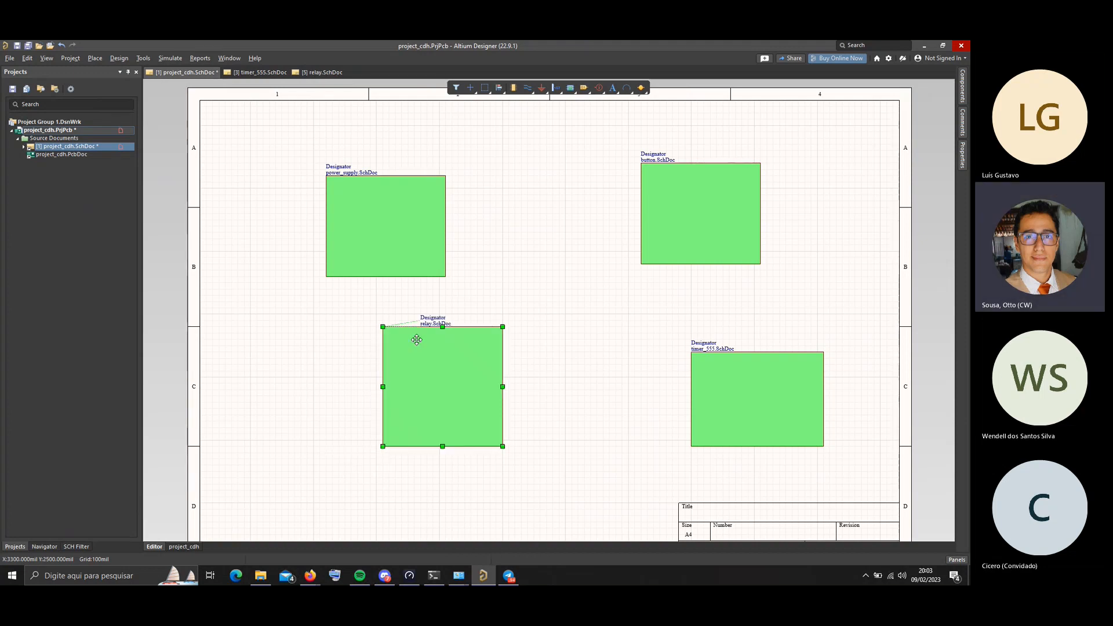
click(495, 281)
drag(436, 323, 398, 321)
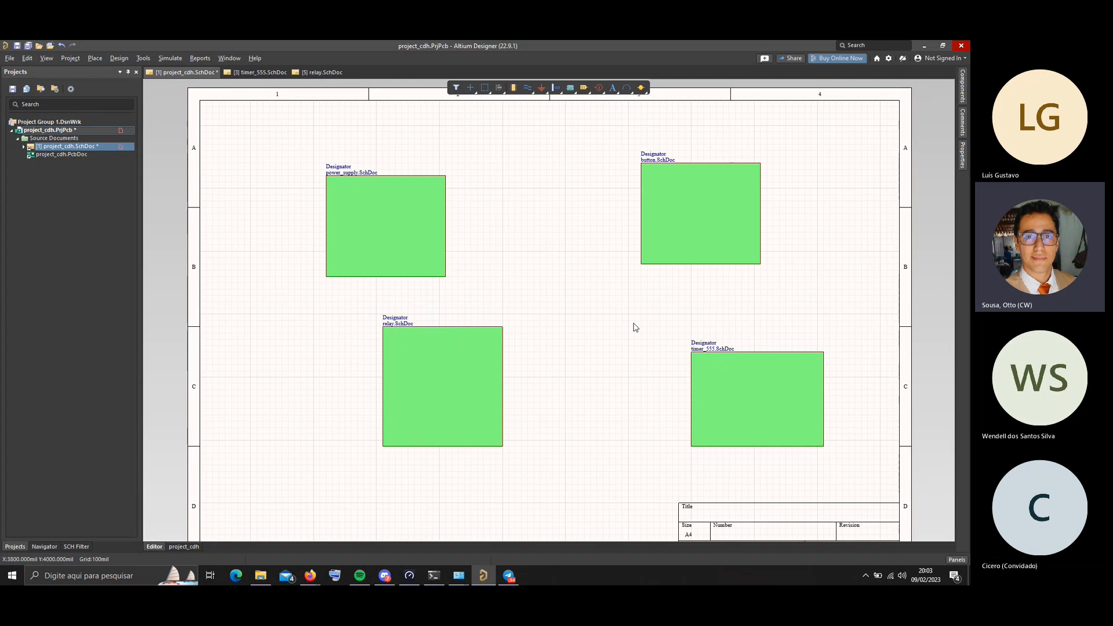
Move the timer_555 sheet symbol closer to the relay symbol, and open the power_supply sub-sheet from its sheet symbol
drag(845, 313, 634, 497)
drag(724, 388, 605, 369)
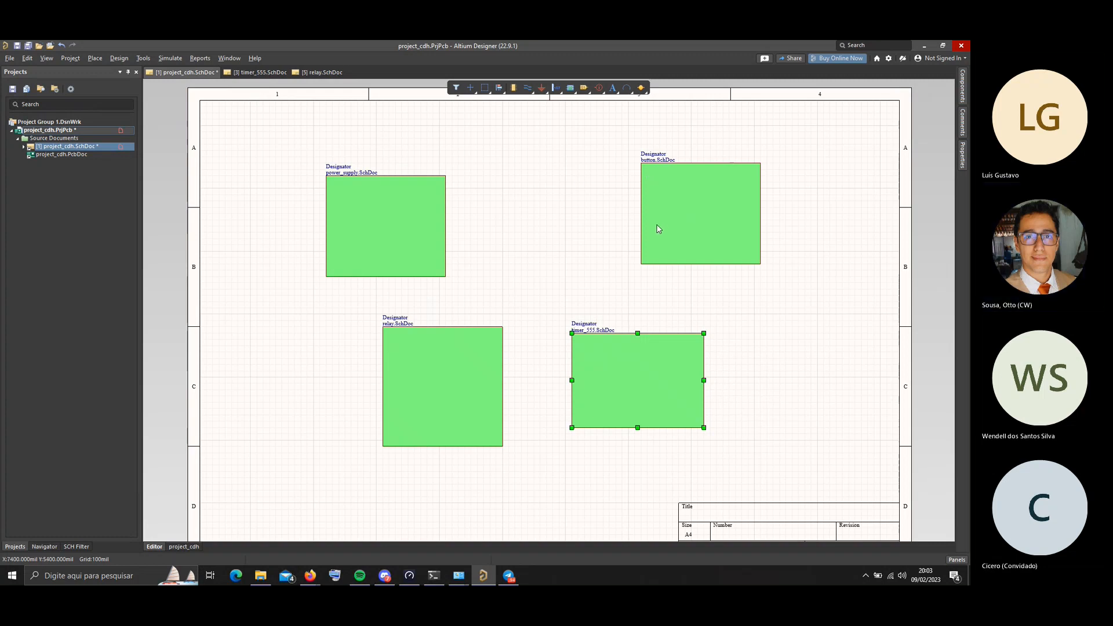
ctrl+double_click(392, 232)
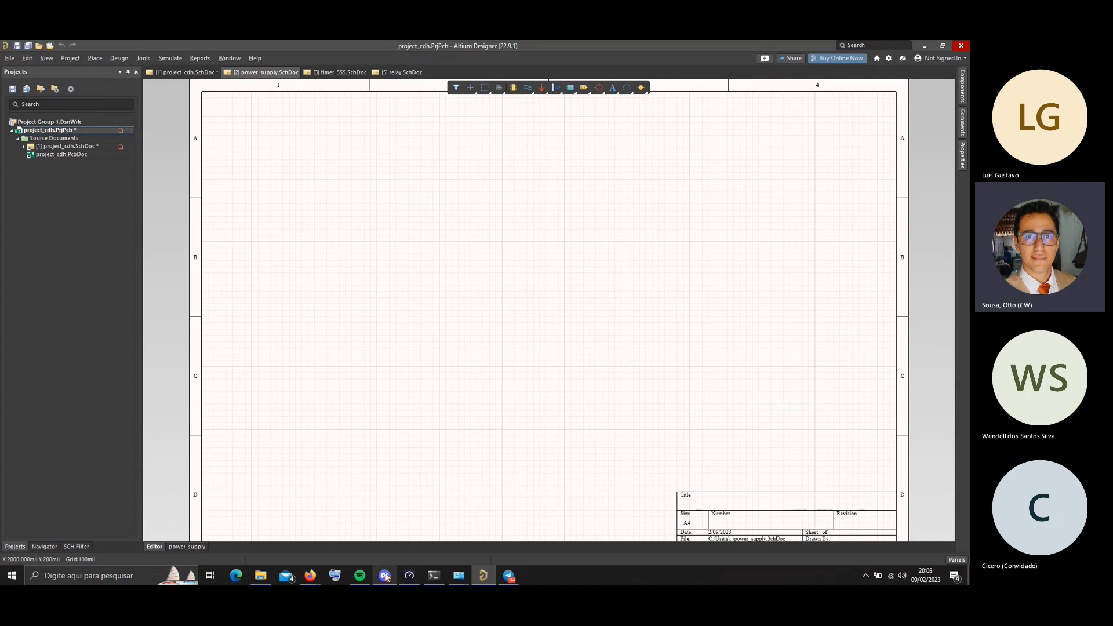
Switch to the Falstad circuit simulator in Firefox and detach the voltage source from the 100 ohm resistor and ground line
mouse_move(310, 575)
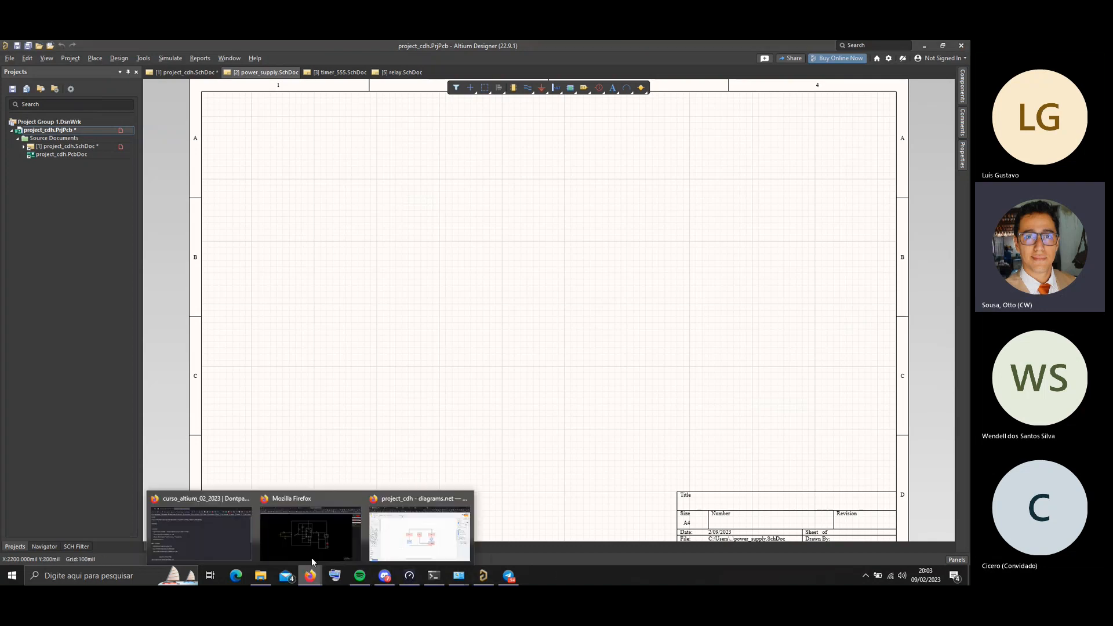
click(325, 533)
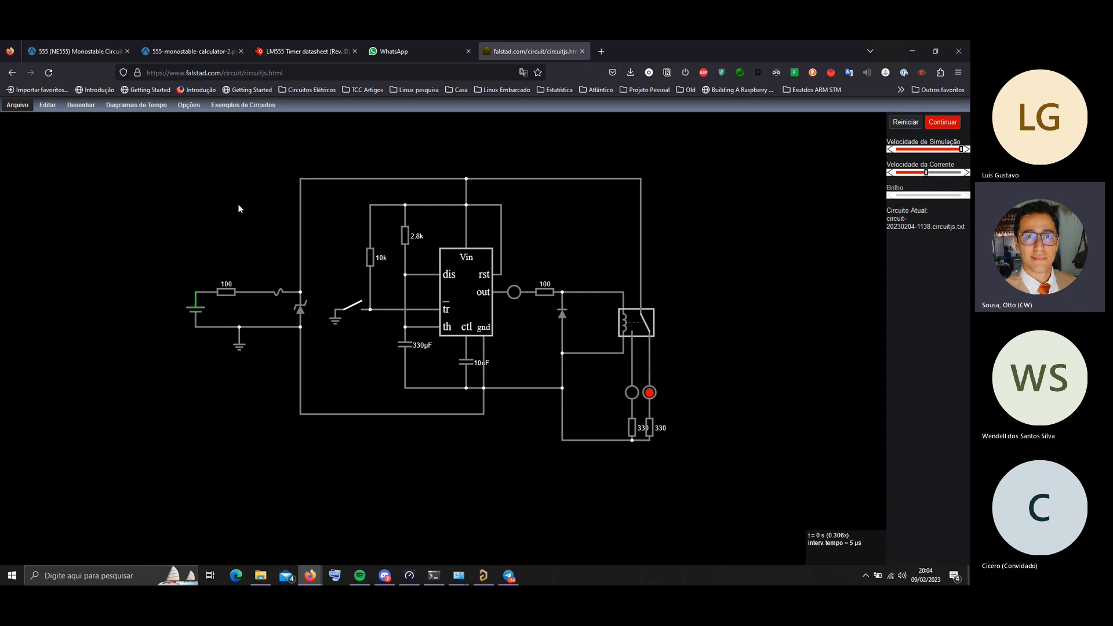
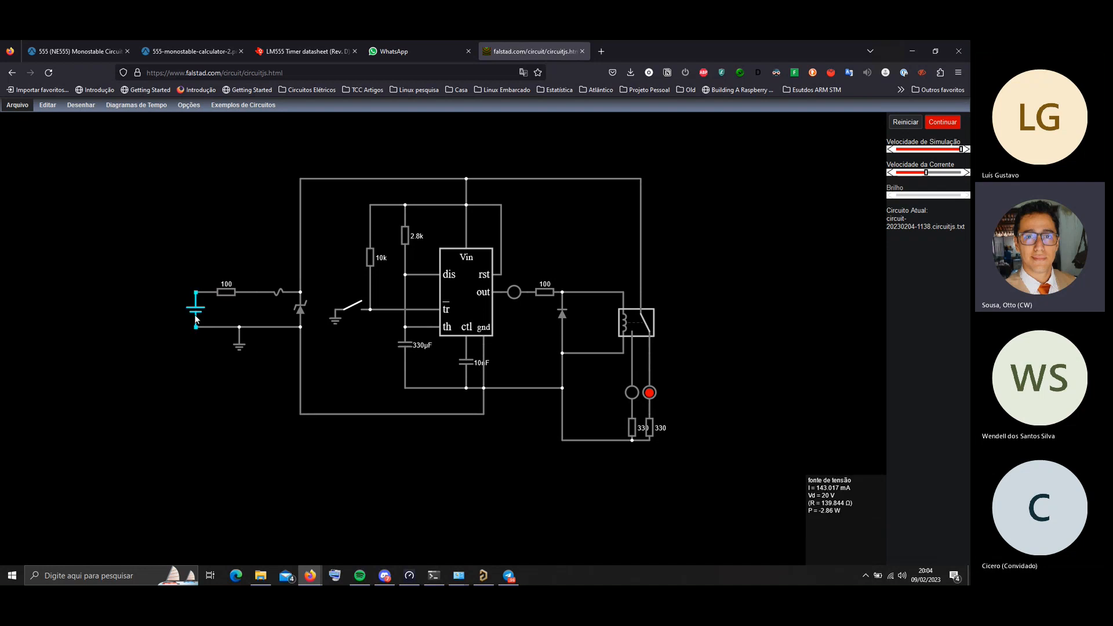
drag(182, 306, 139, 297)
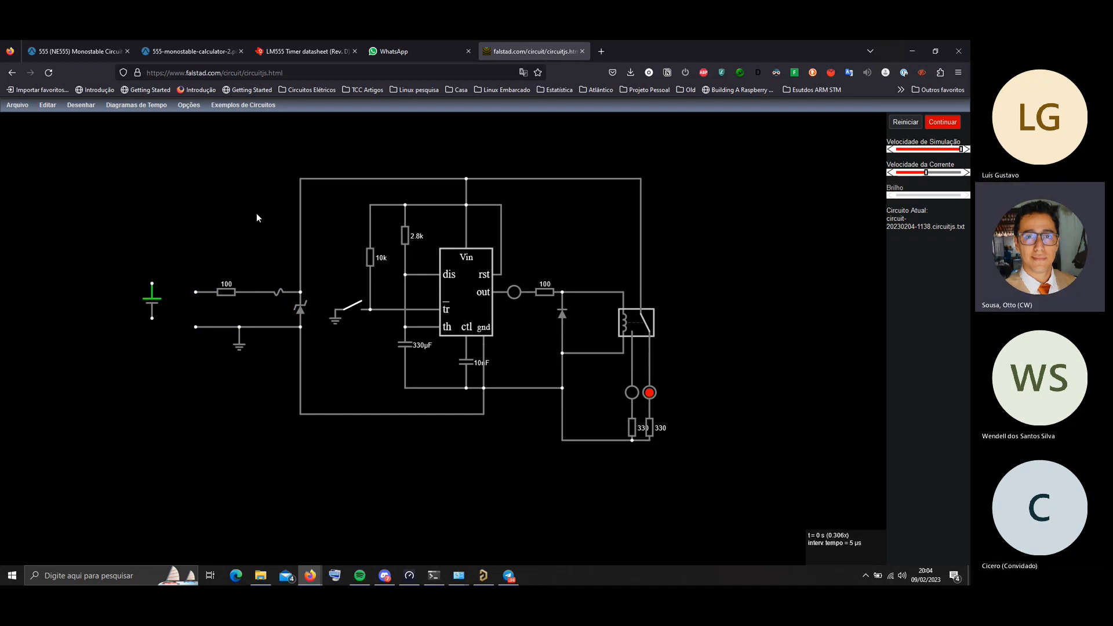
Return to Altium Designer and browse the Simulation Generic Components, Miscellaneous Devices.IntLib and Miscellaneous Connectors.IntLib libraries for the power_supply sheet
key(alt+Tab)
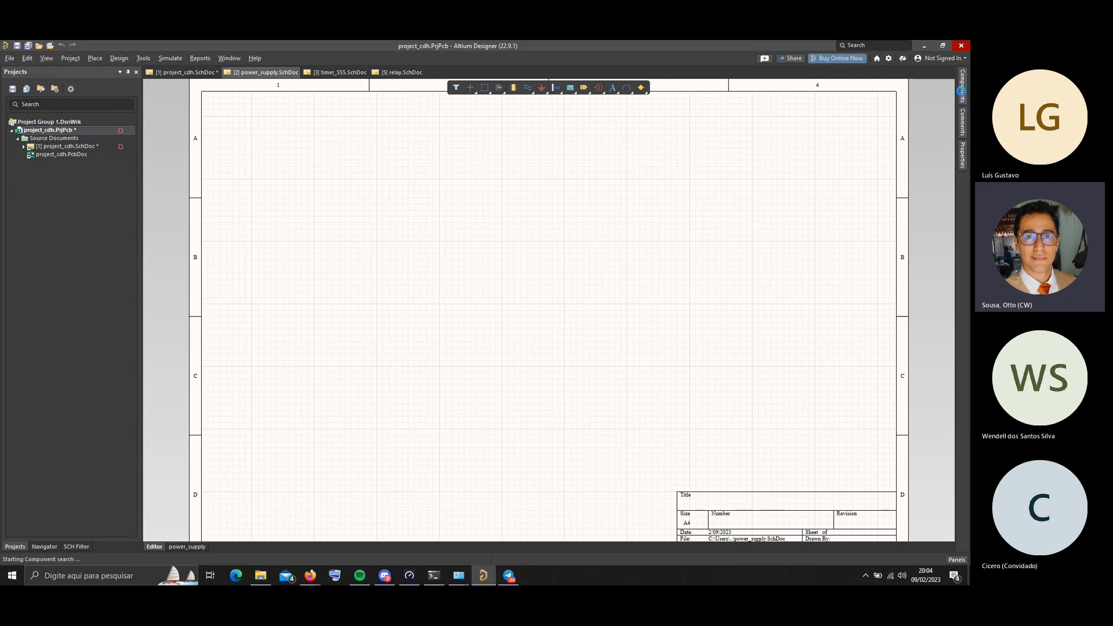
click(962, 93)
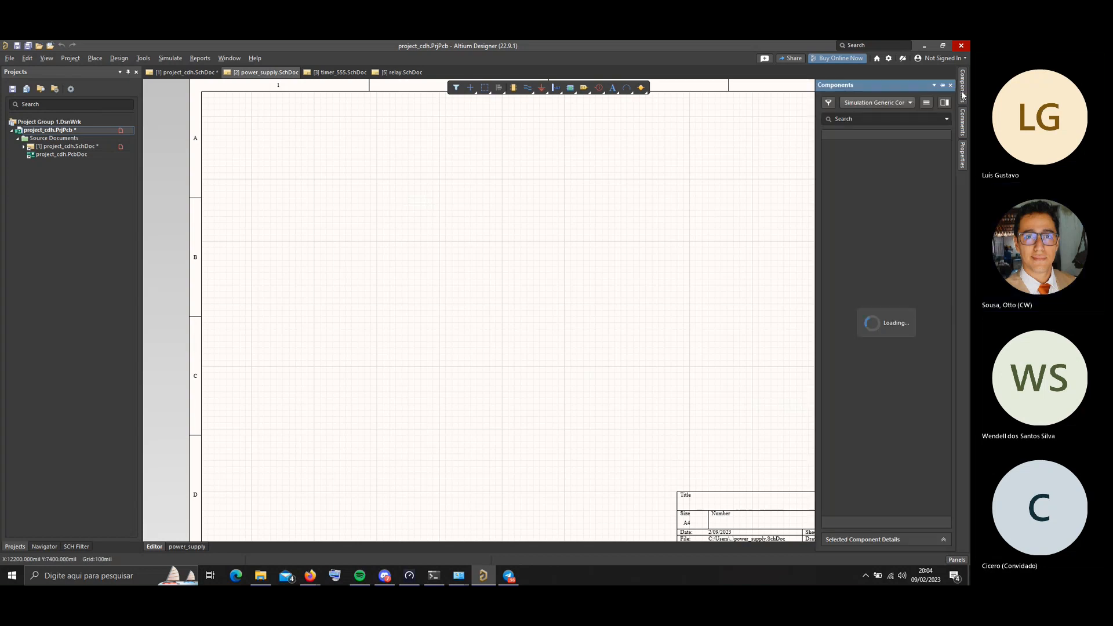
click(890, 102)
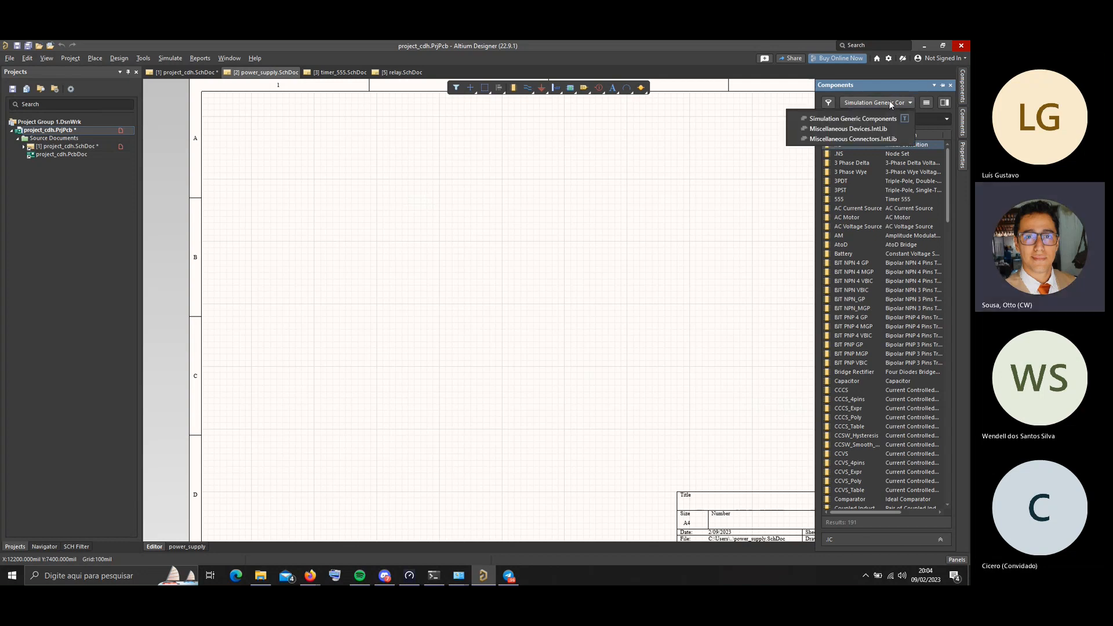
click(891, 103)
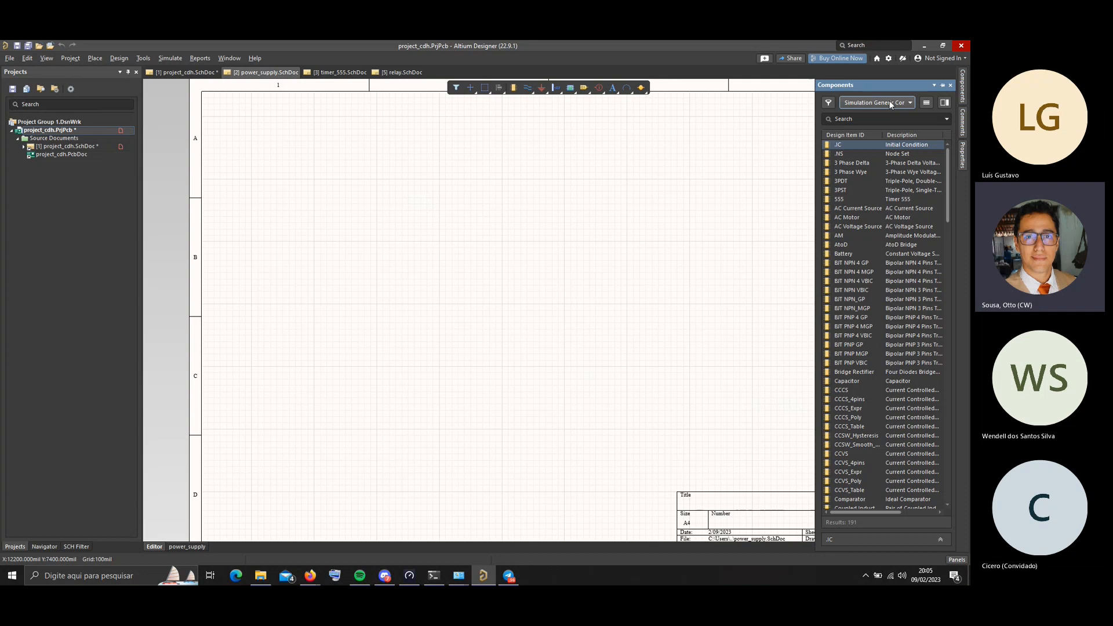
click(891, 103)
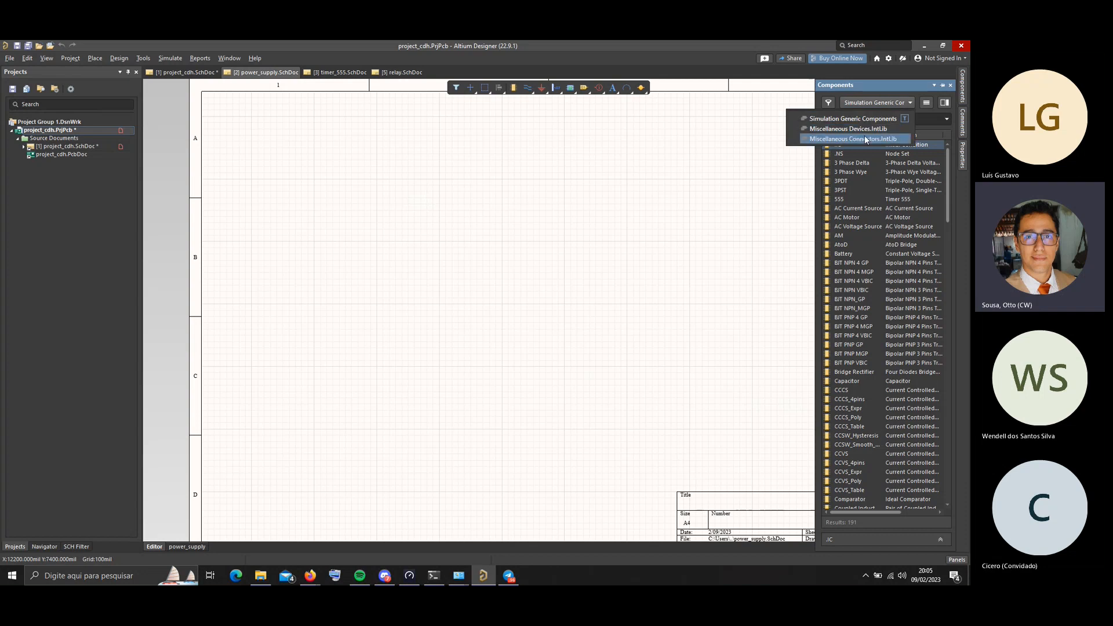
click(864, 139)
click(868, 104)
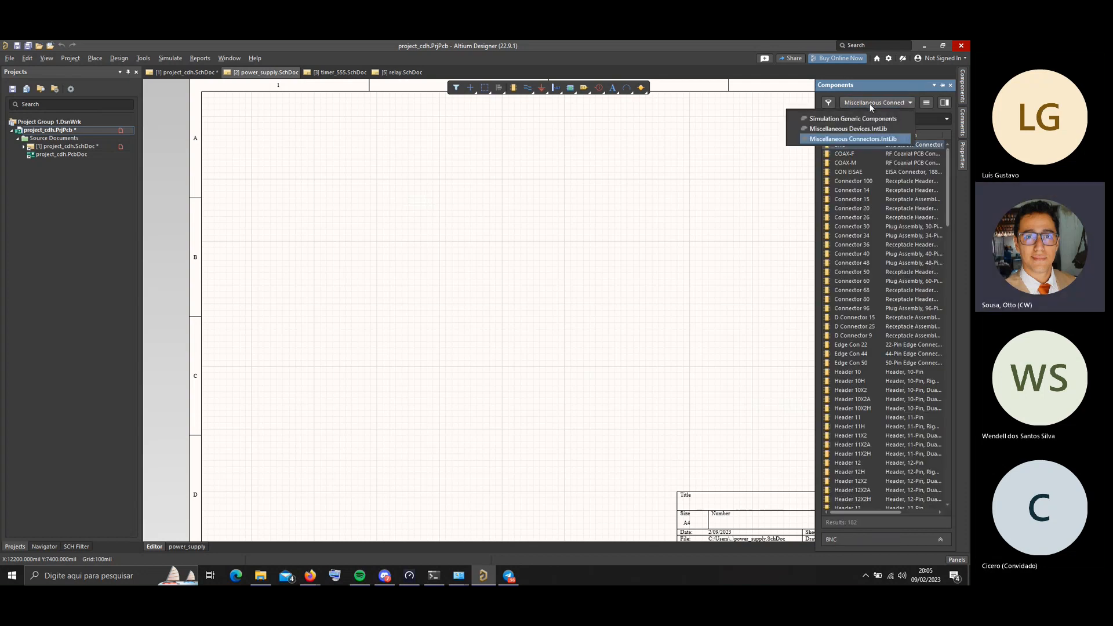
click(864, 126)
click(872, 103)
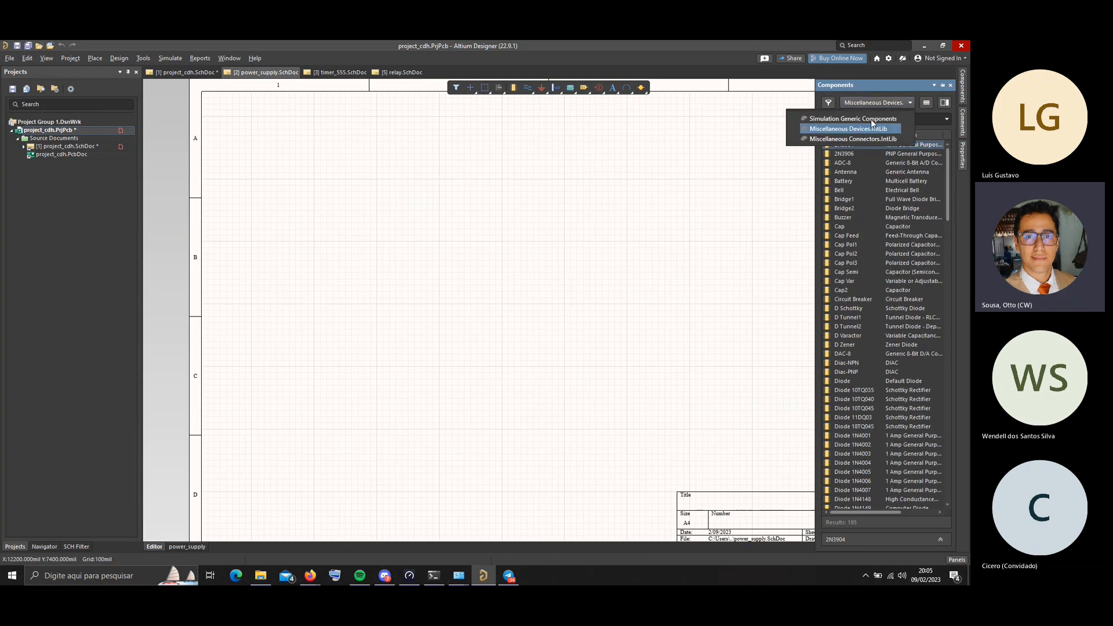
click(865, 140)
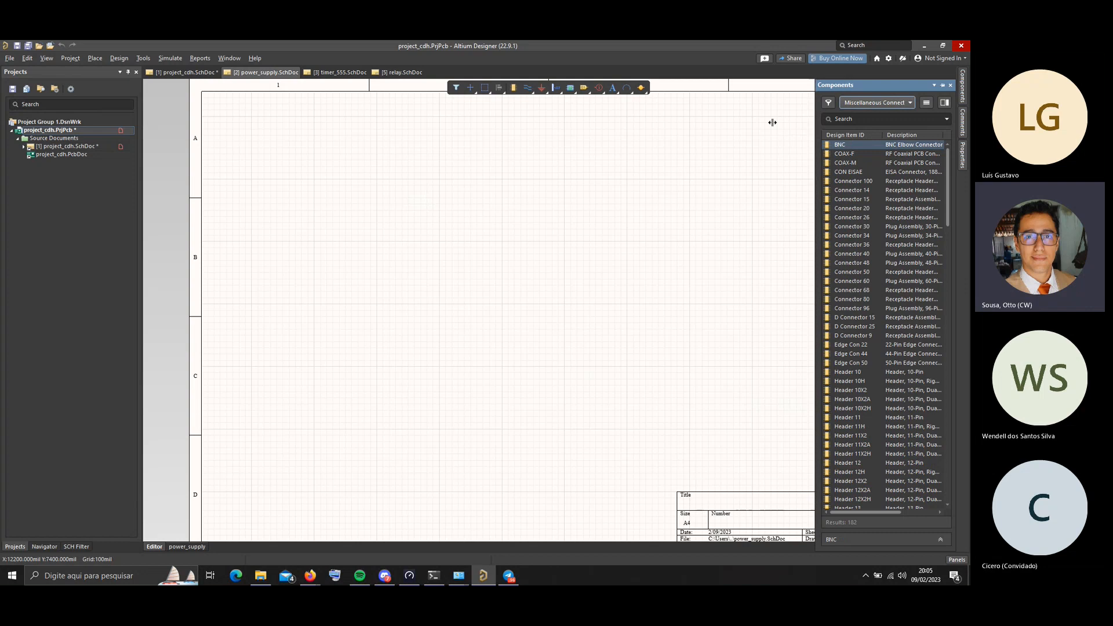
Widen the component browser and choose Miscellaneous Connectors.IntLib as the library to search
drag(772, 123, 728, 122)
click(861, 102)
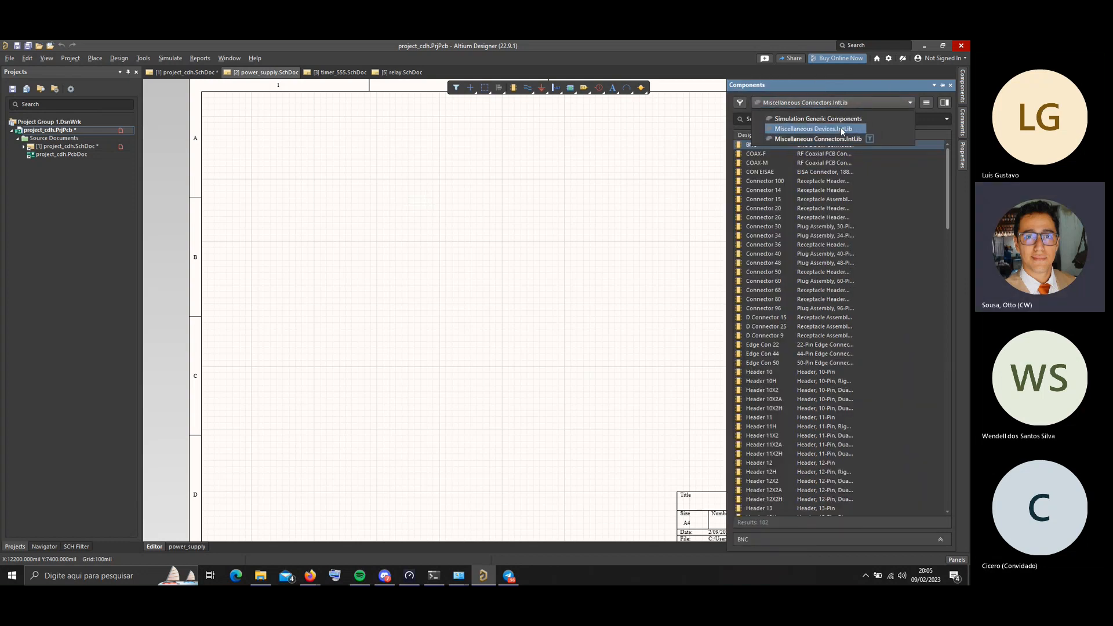
click(841, 126)
click(840, 107)
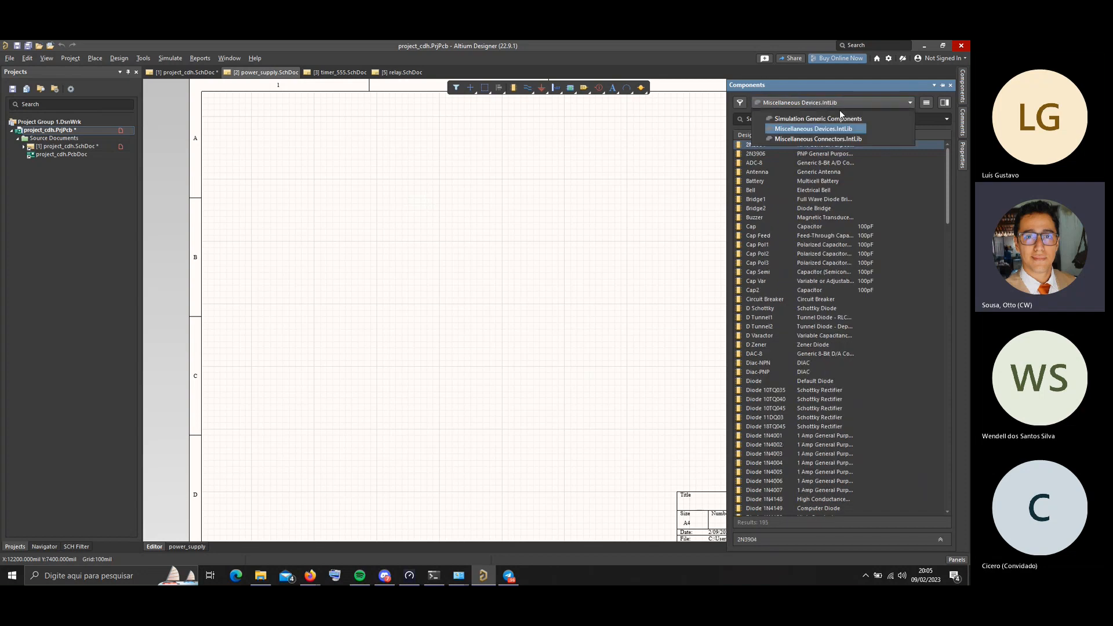
click(835, 141)
click(817, 118)
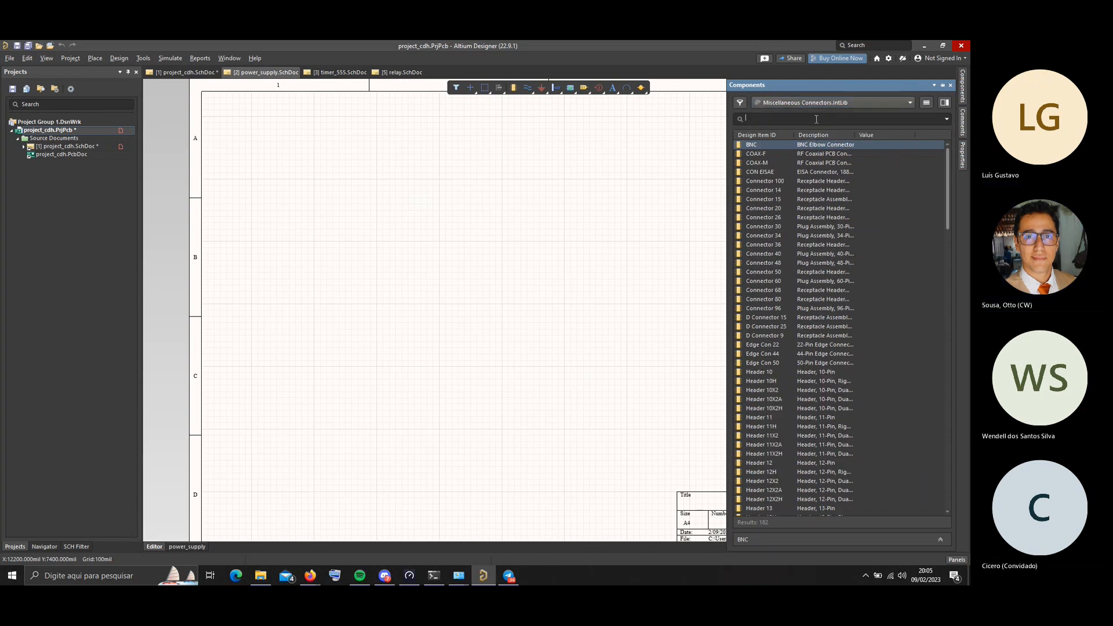
Search Miscellaneous Connectors.IntLib for "kk" and for "borne", and clear each search filter
text(kk)
key(Return)
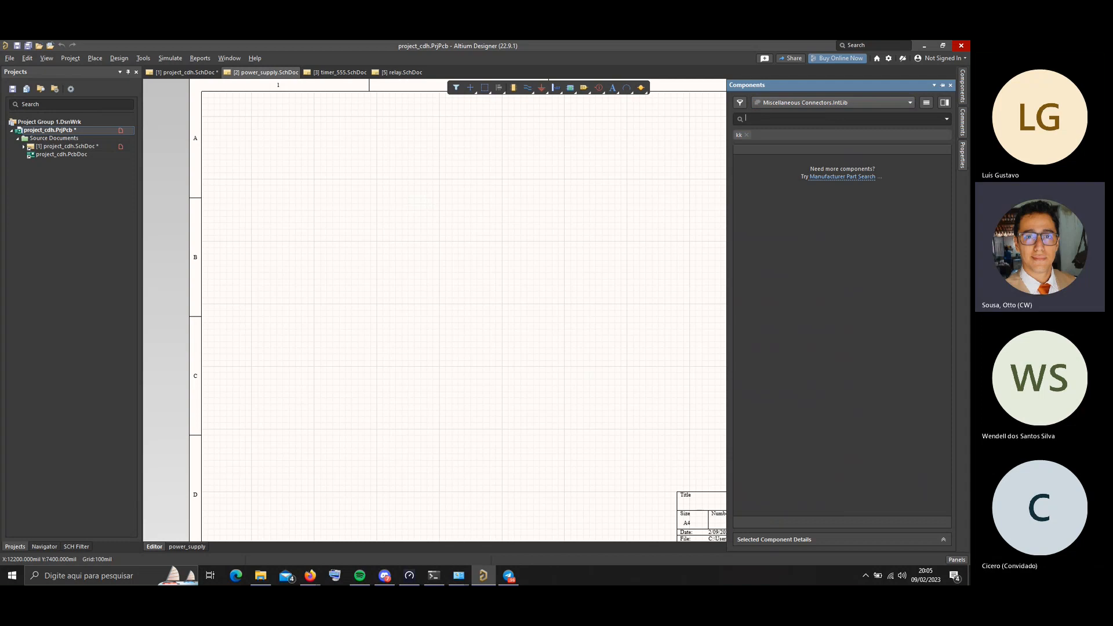
click(746, 135)
text(bo)
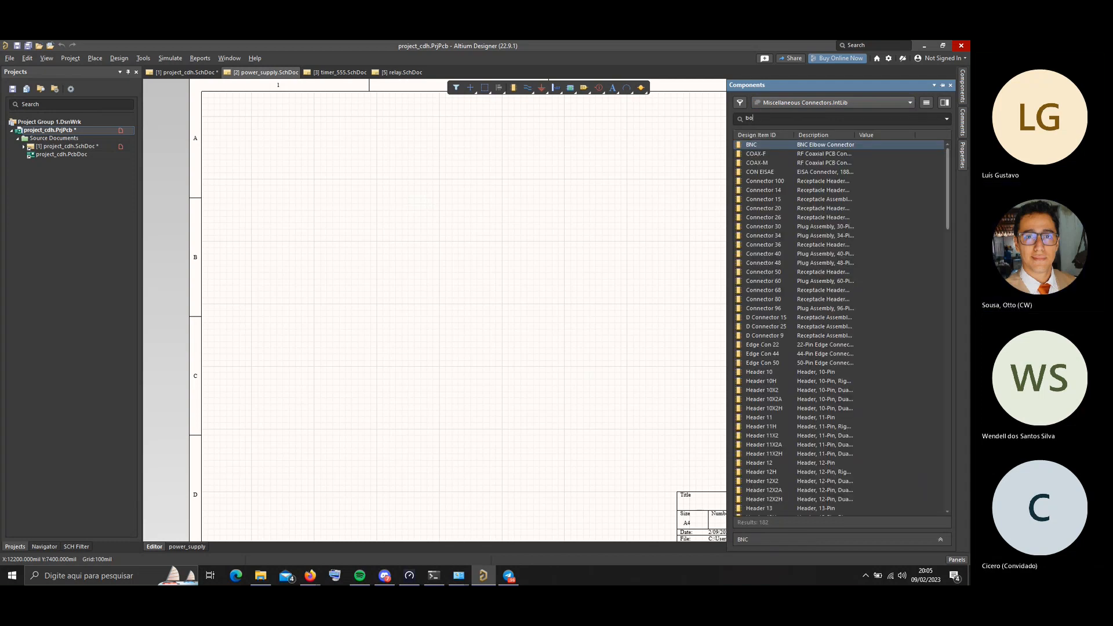
text(rne)
key(Return)
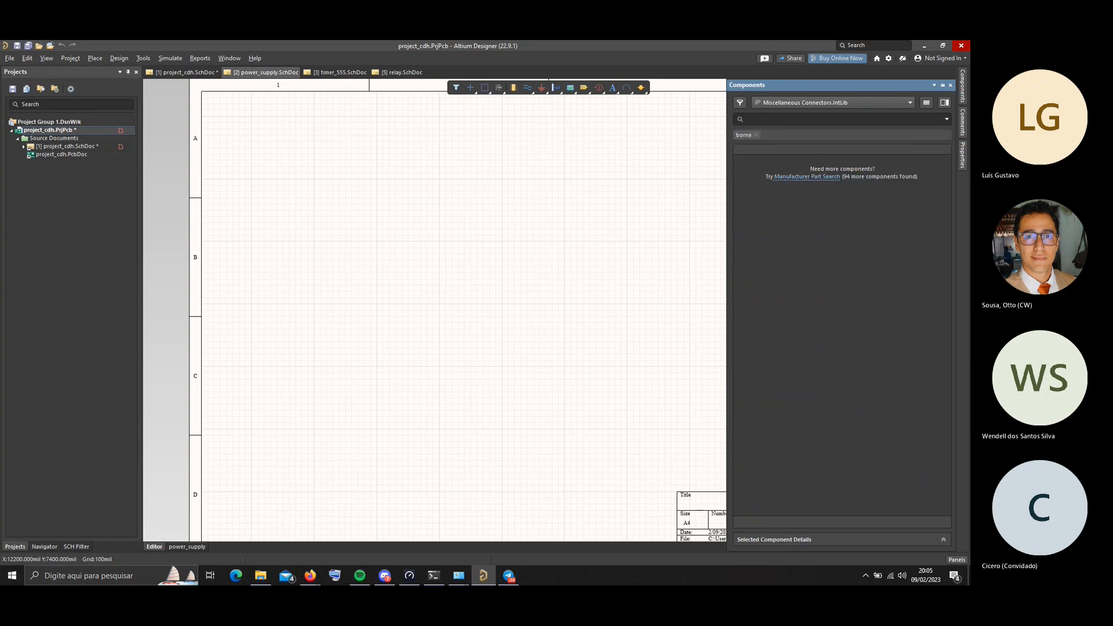
click(757, 135)
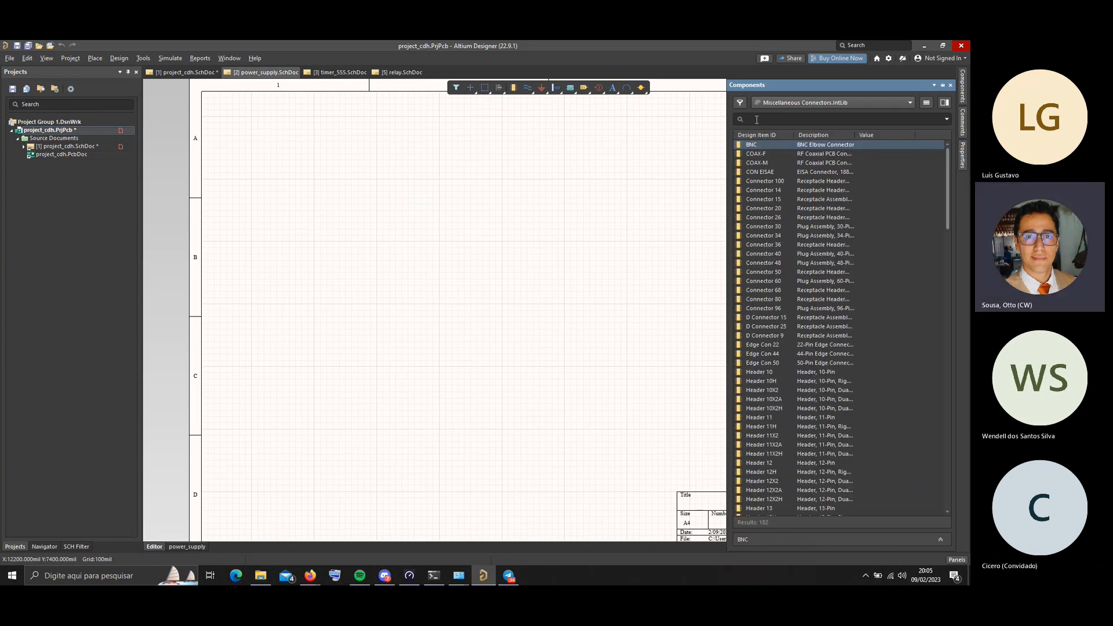
Search the connector library for "2 pins" and "2 pins*", and remove the filter to list all connectors again
key(BackSpace)
key(BackSpace)
text(w)
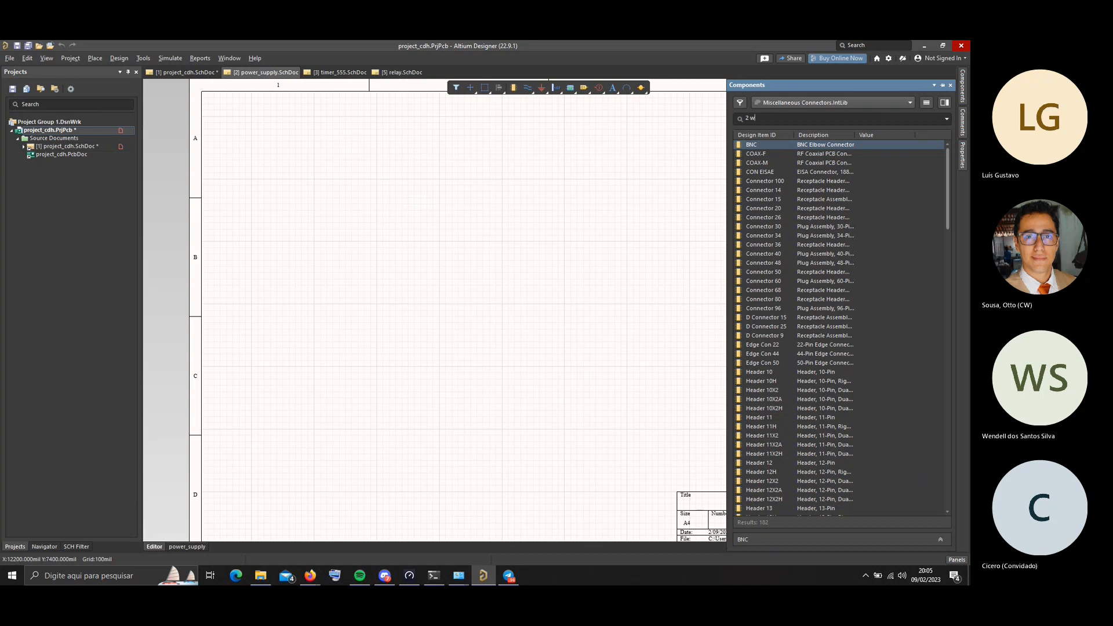
key(BackSpace)
text(pins)
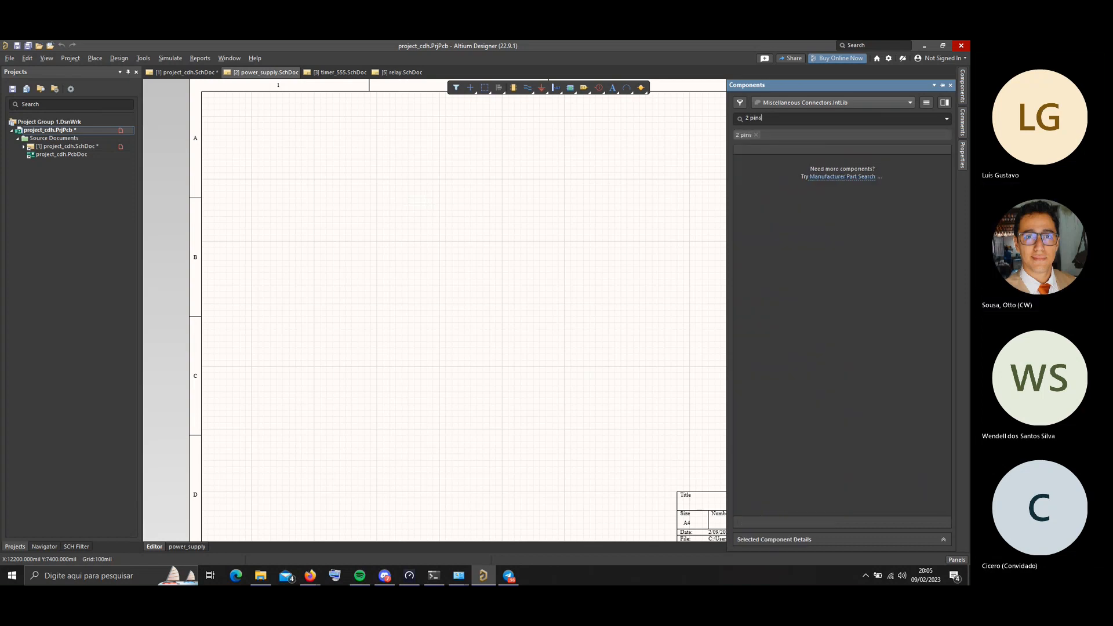
key(Left)
key(Left)
key(Left)
key(Left)
key(Left)
key(Left)
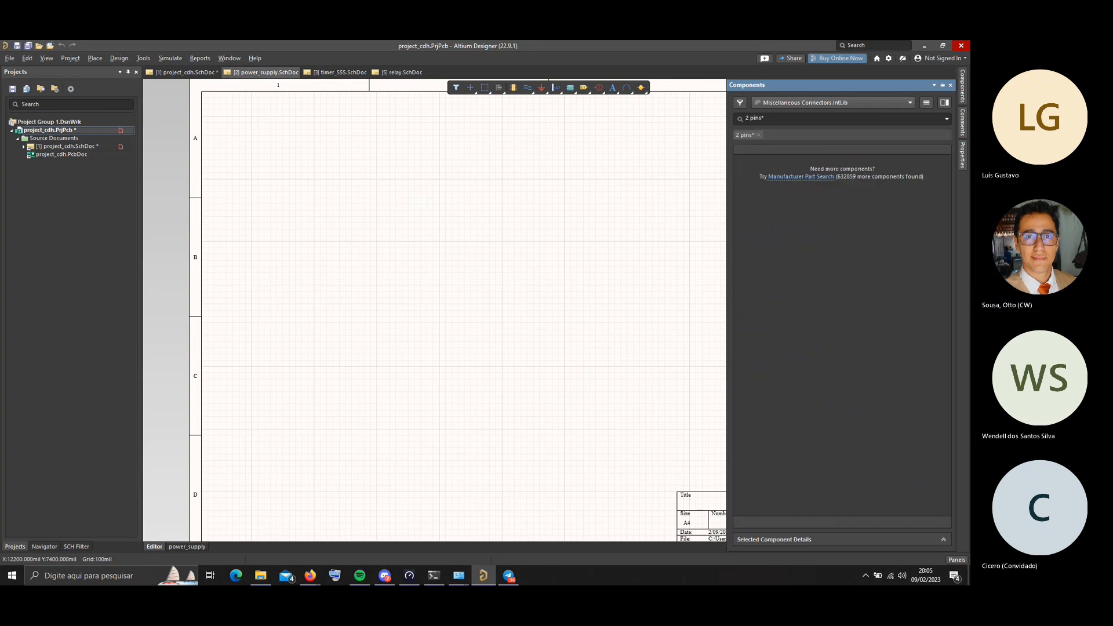
text(*)
click(761, 135)
Place one Header 2 two-pin connector in the upper part of the power_supply sheet
scroll(801, 275, down, 5)
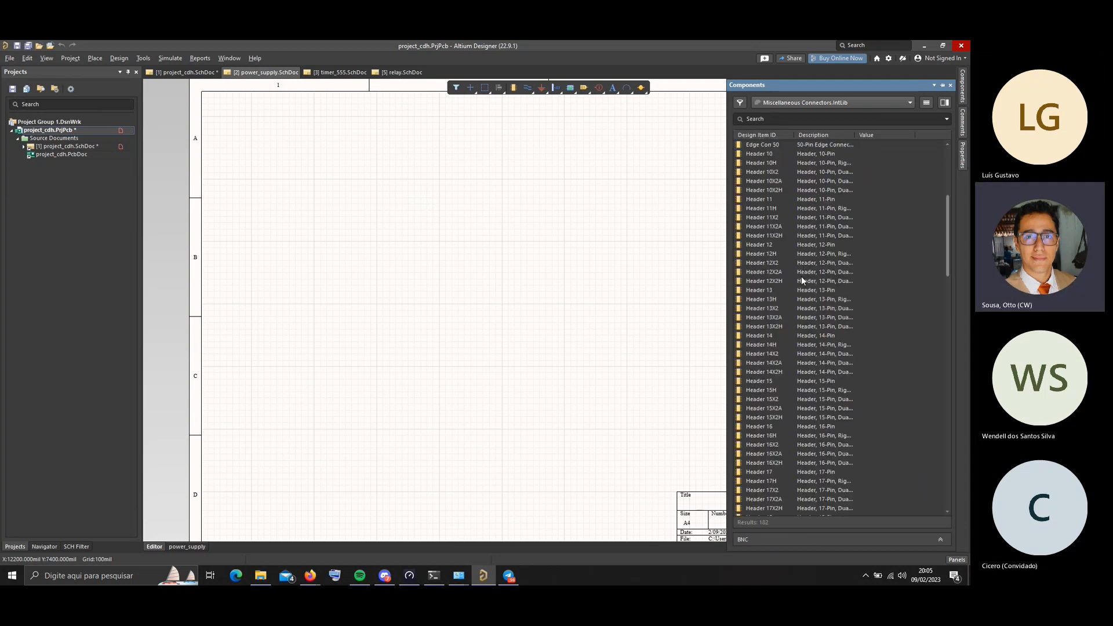
scroll(801, 278, down, 7)
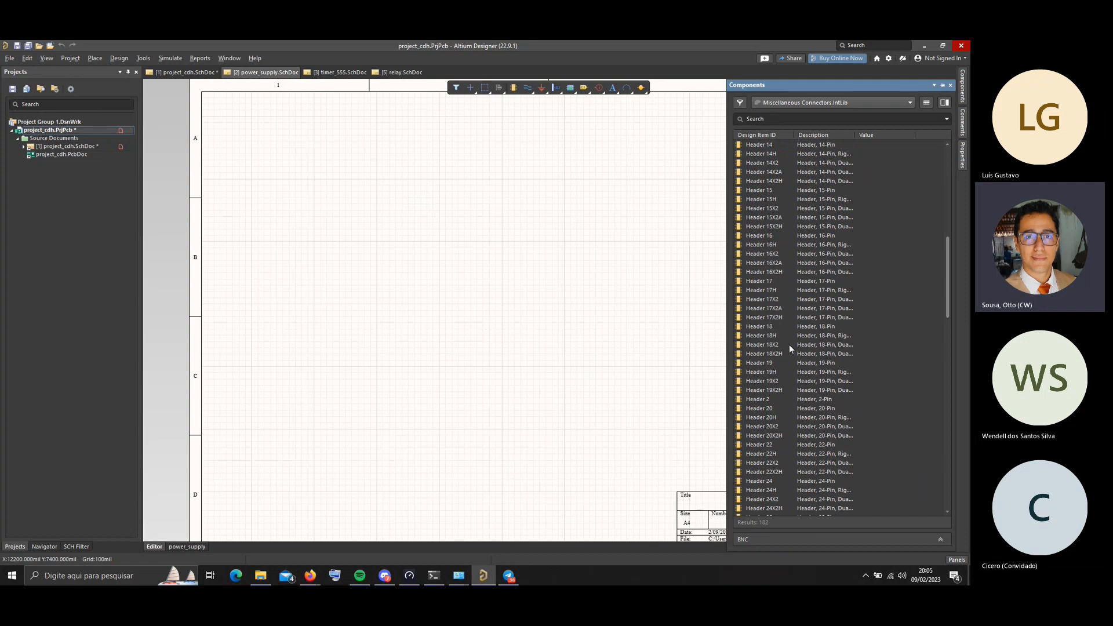
click(768, 399)
double_click(767, 399)
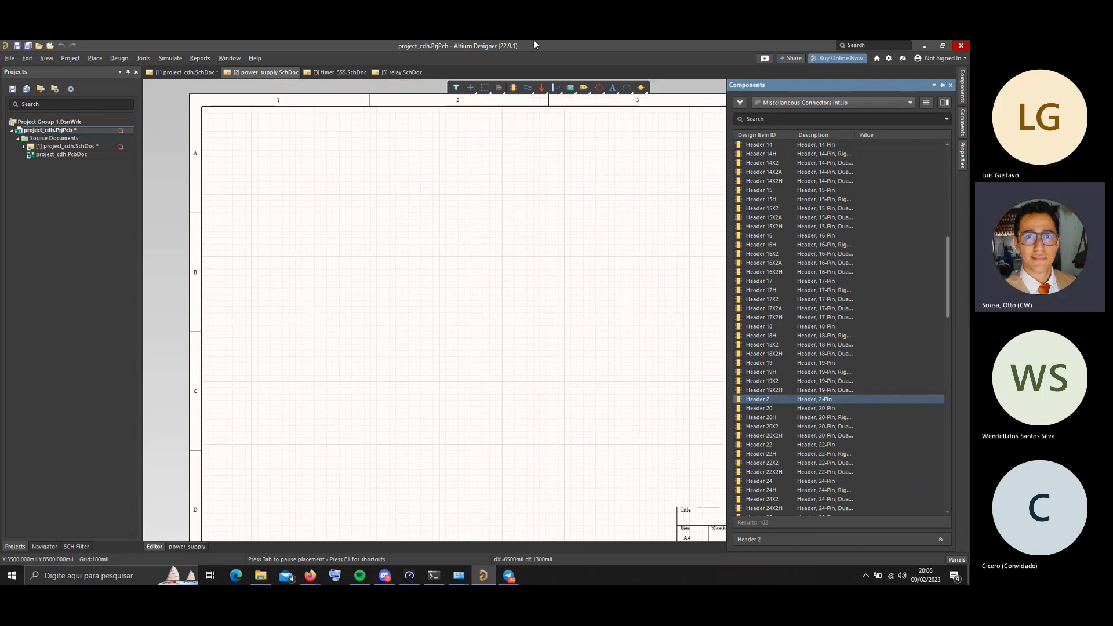
click(395, 216)
key(Escape)
Examine the placed two-pin header's general properties, footprint, graphical settings and pin list
click(421, 212)
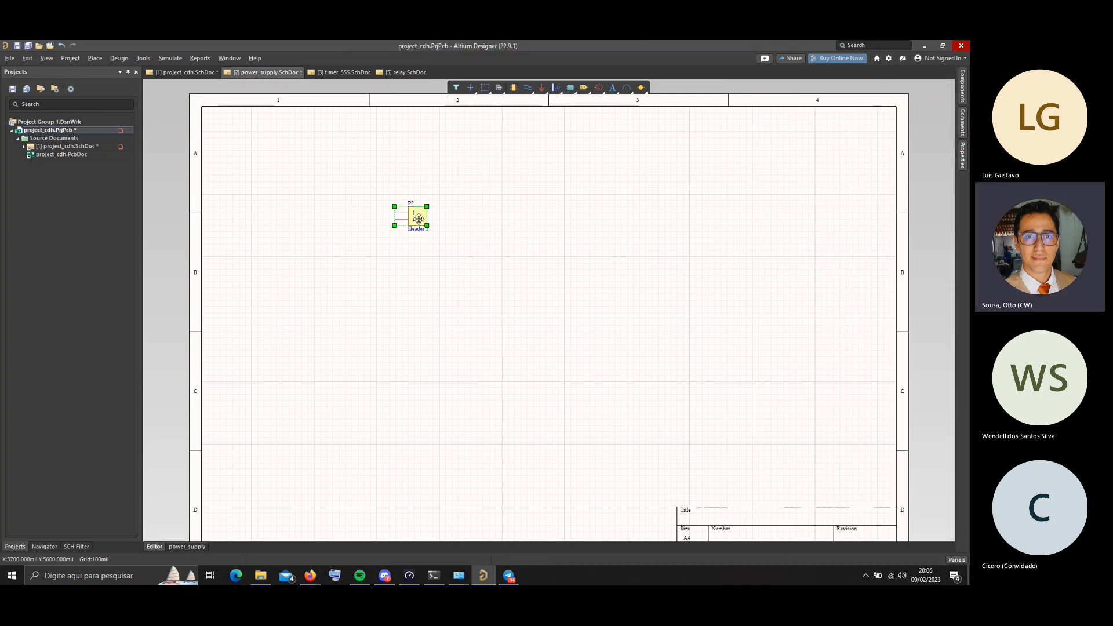
double_click(418, 218)
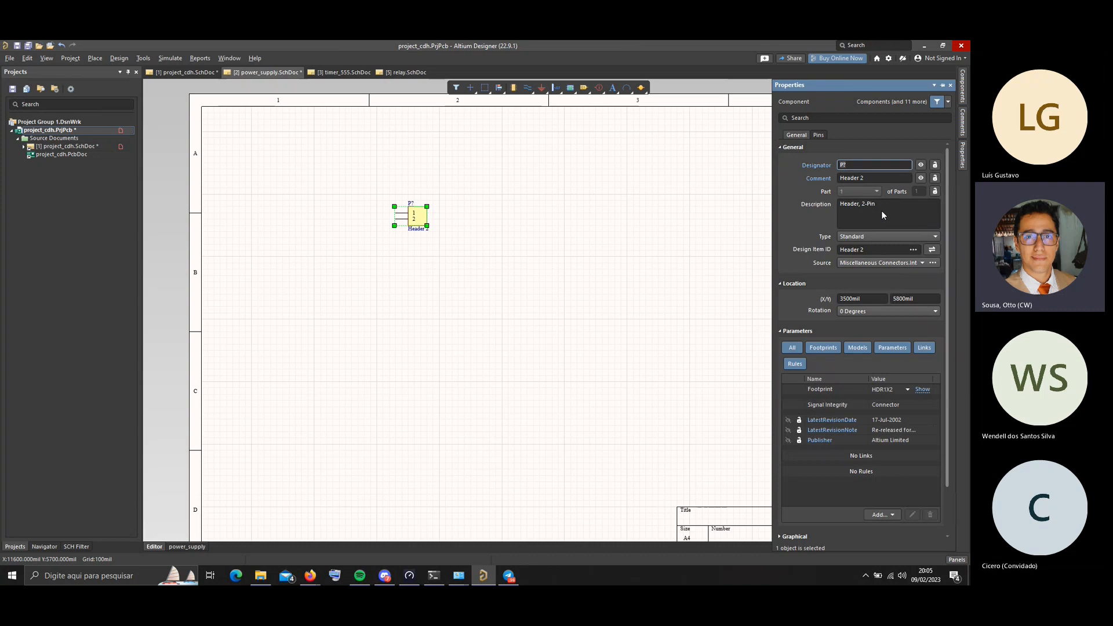
drag(945, 310, 944, 398)
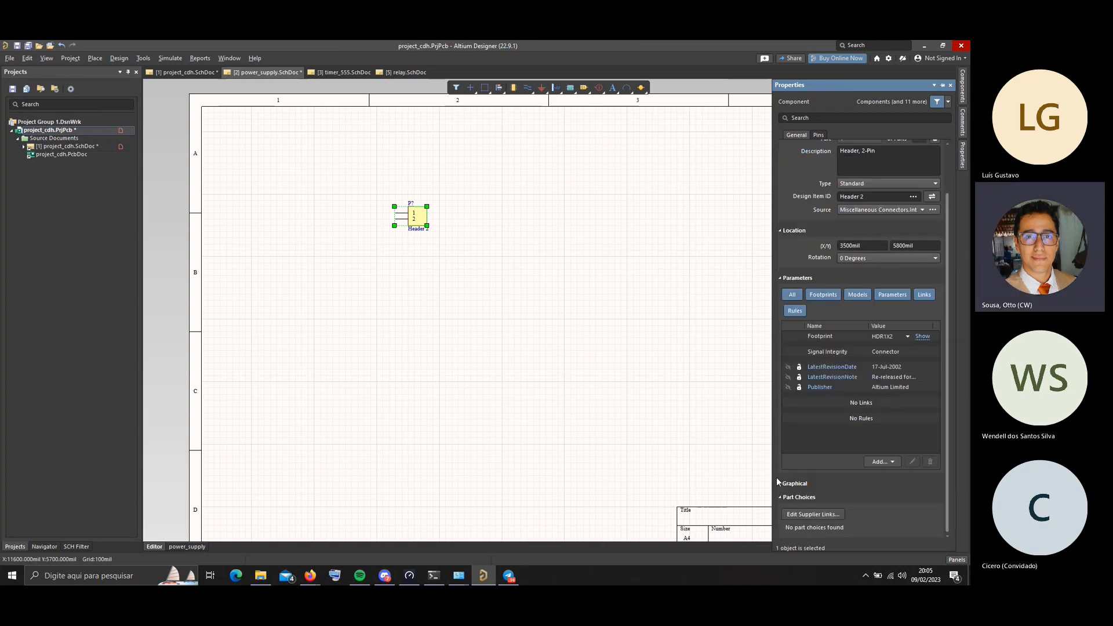
scroll(781, 484, up, 1)
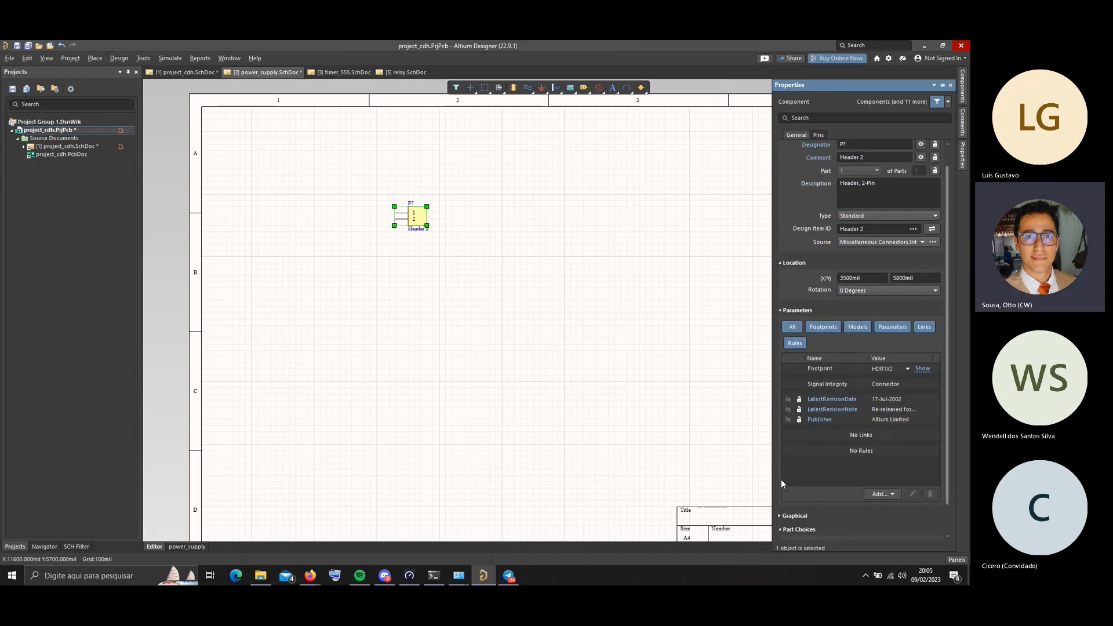
click(782, 516)
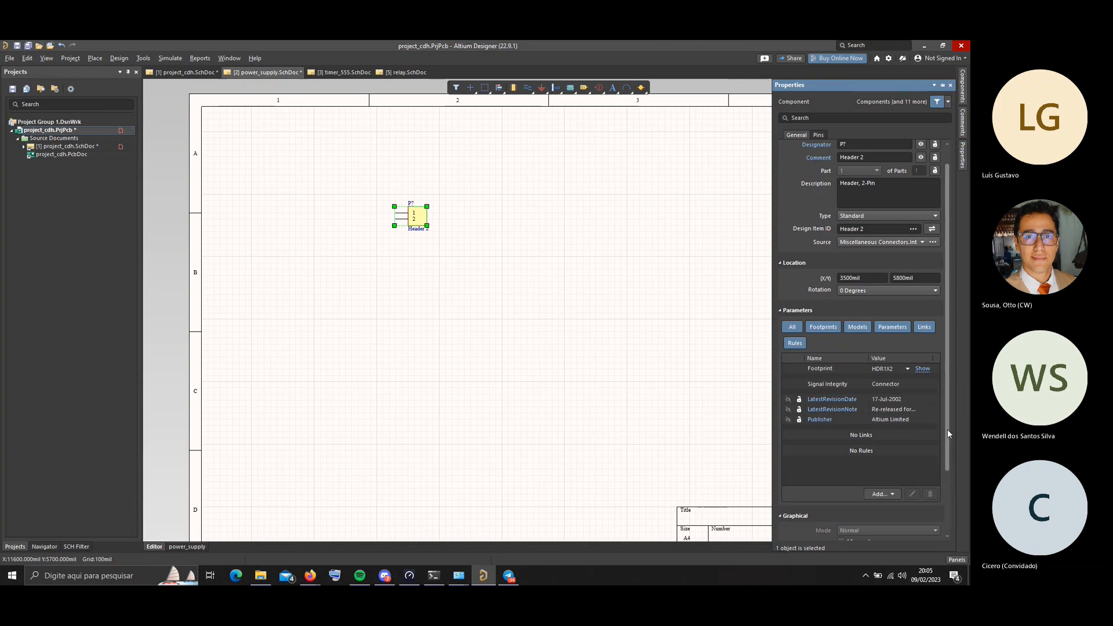
drag(948, 433, 938, 126)
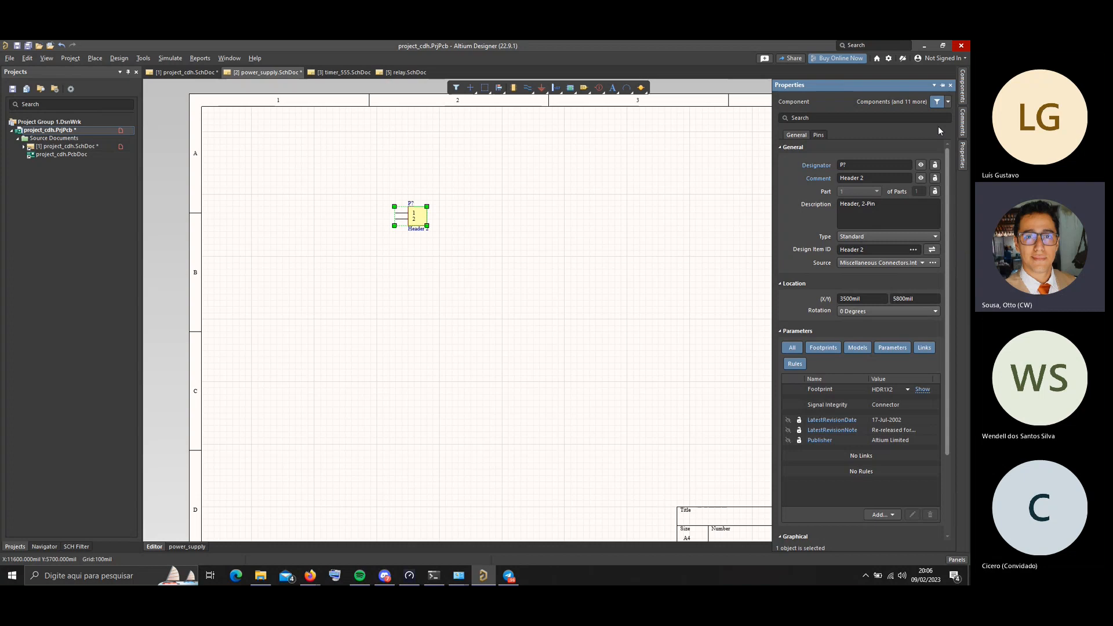
click(818, 135)
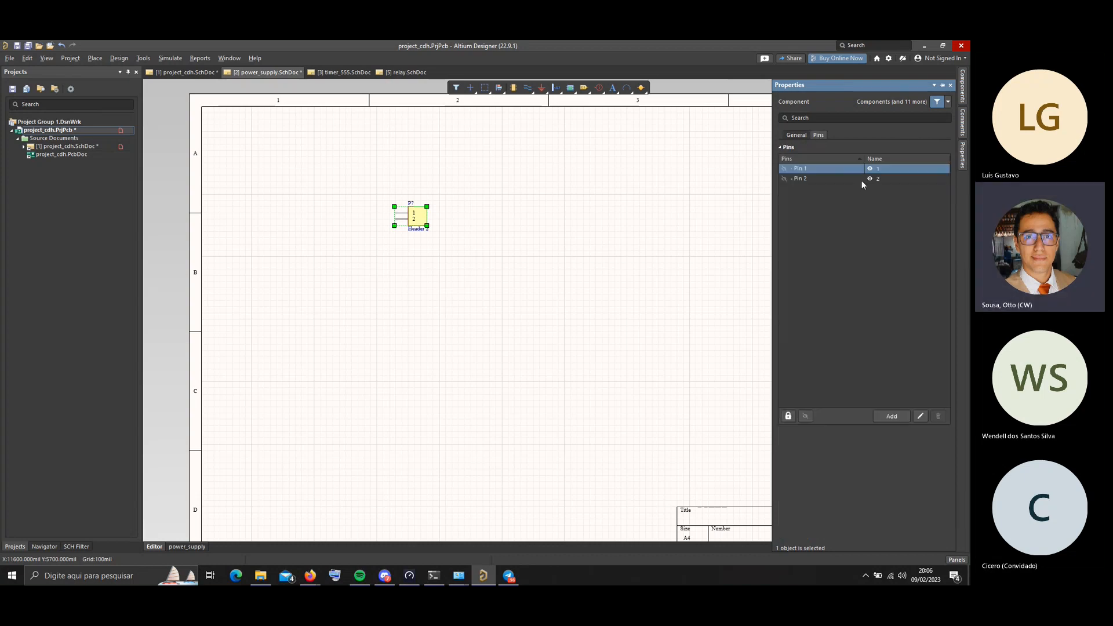
click(611, 224)
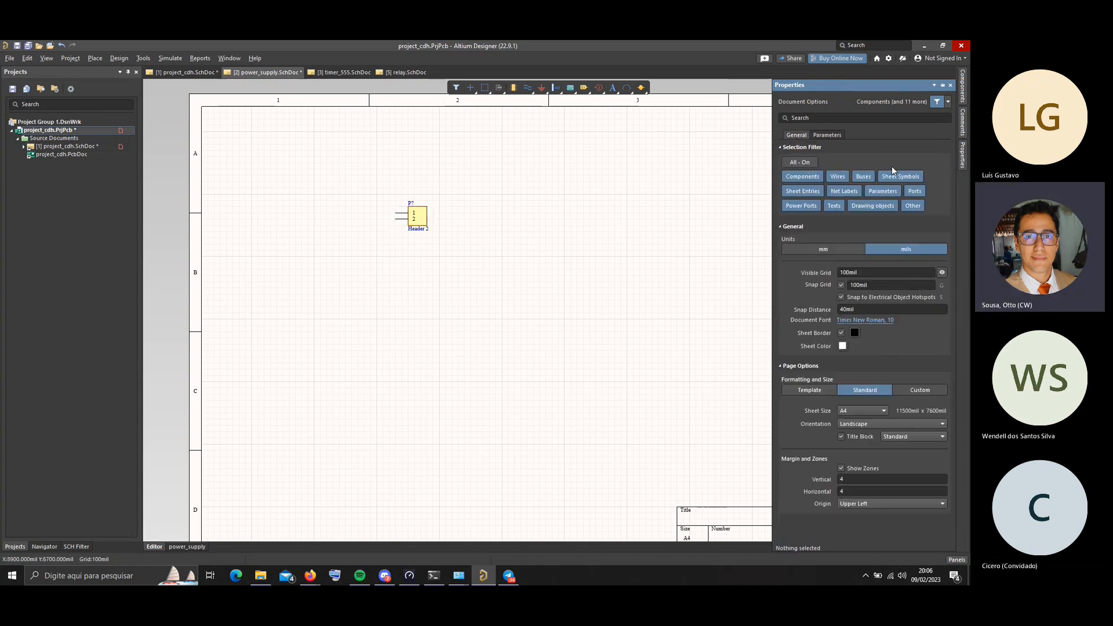
Look through the remaining headers, jacks and plugs in Miscellaneous Connectors.IntLib for a suitable power connector
click(417, 218)
click(960, 97)
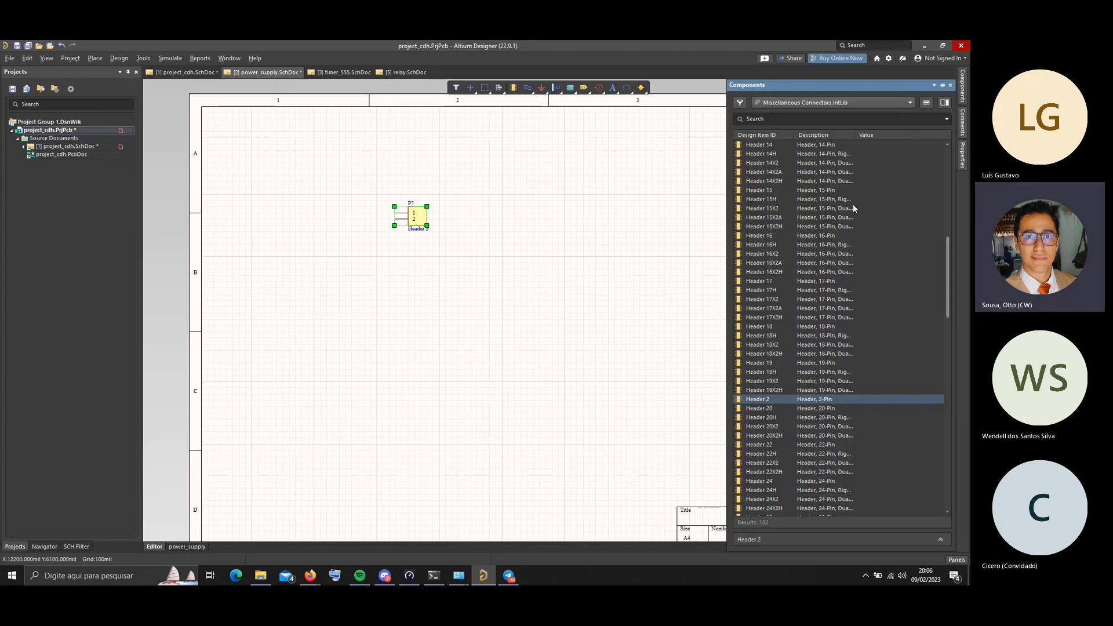
scroll(846, 256, down, 15)
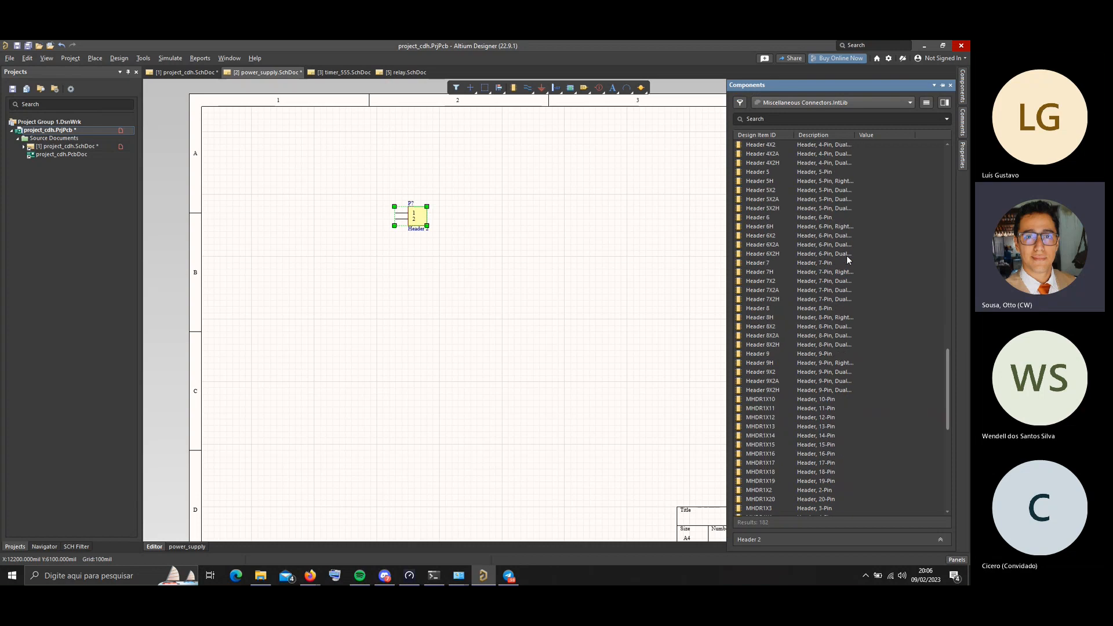
scroll(846, 256, down, 12)
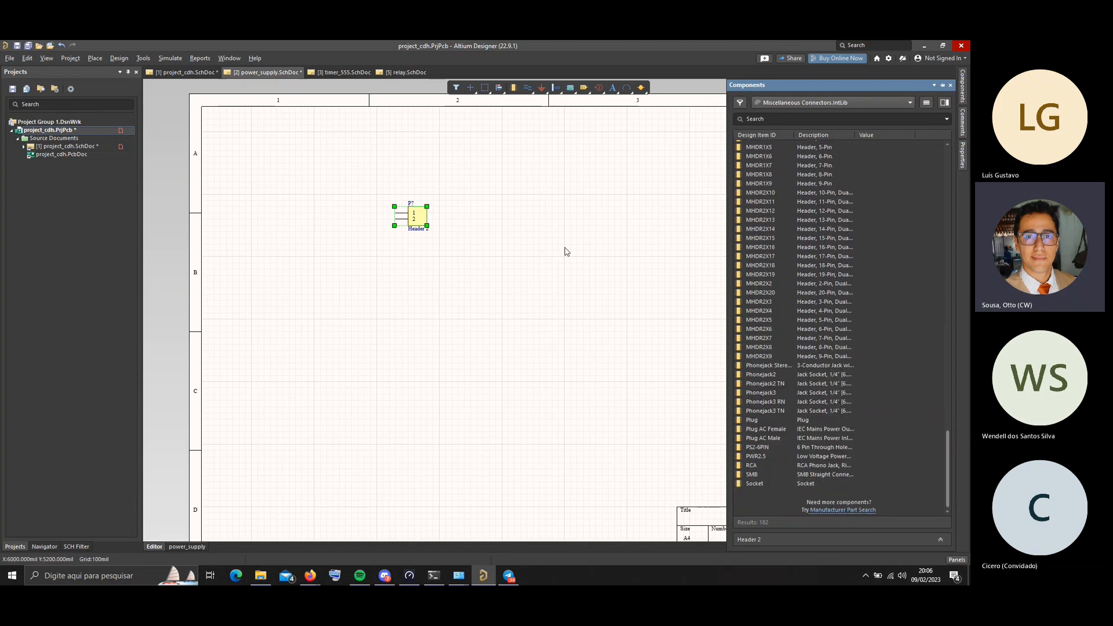
click(442, 243)
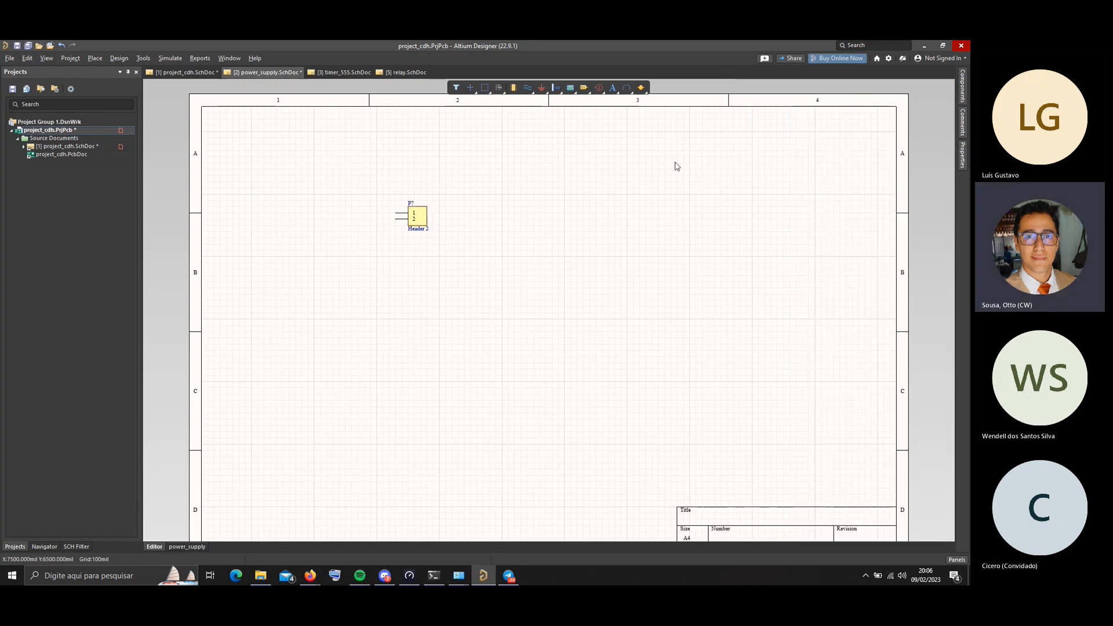
Delete the Header 2 connector from the power_supply sheet and save the schematic
click(407, 213)
key(Delete)
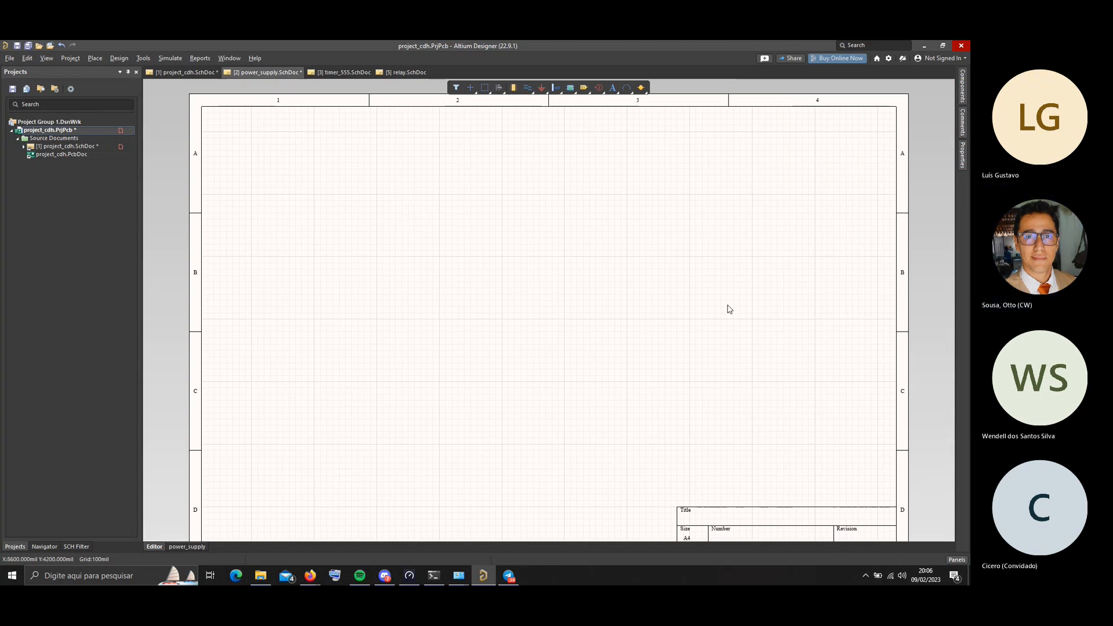
key(ctrl+s)
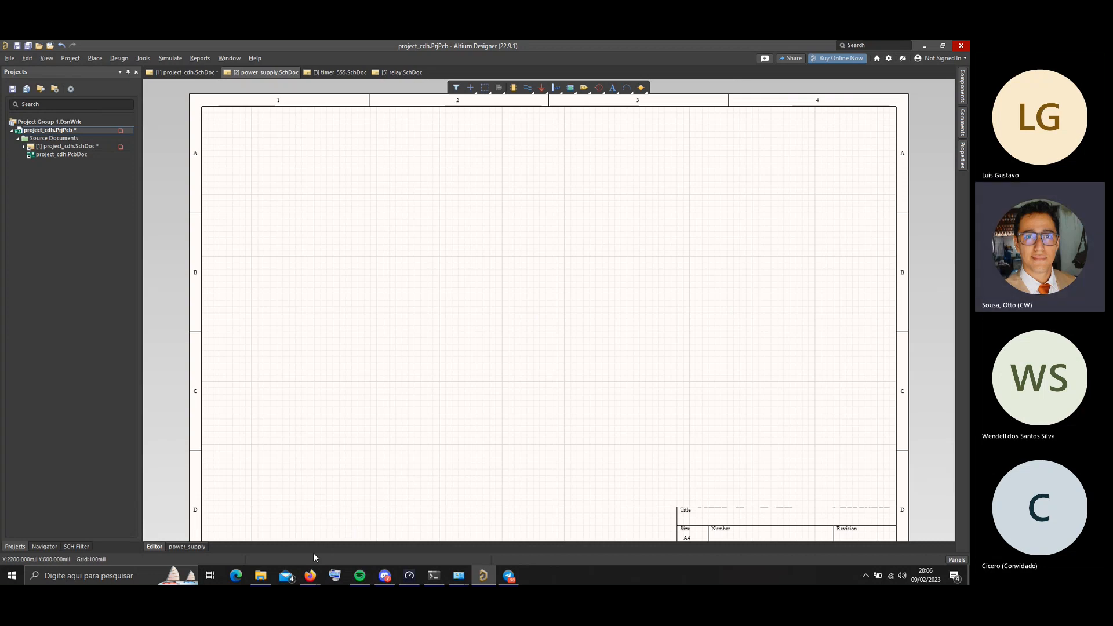
Switch to Firefox and open the previously visited TCC repository on GitHub in a new tab
mouse_move(310, 574)
click(301, 545)
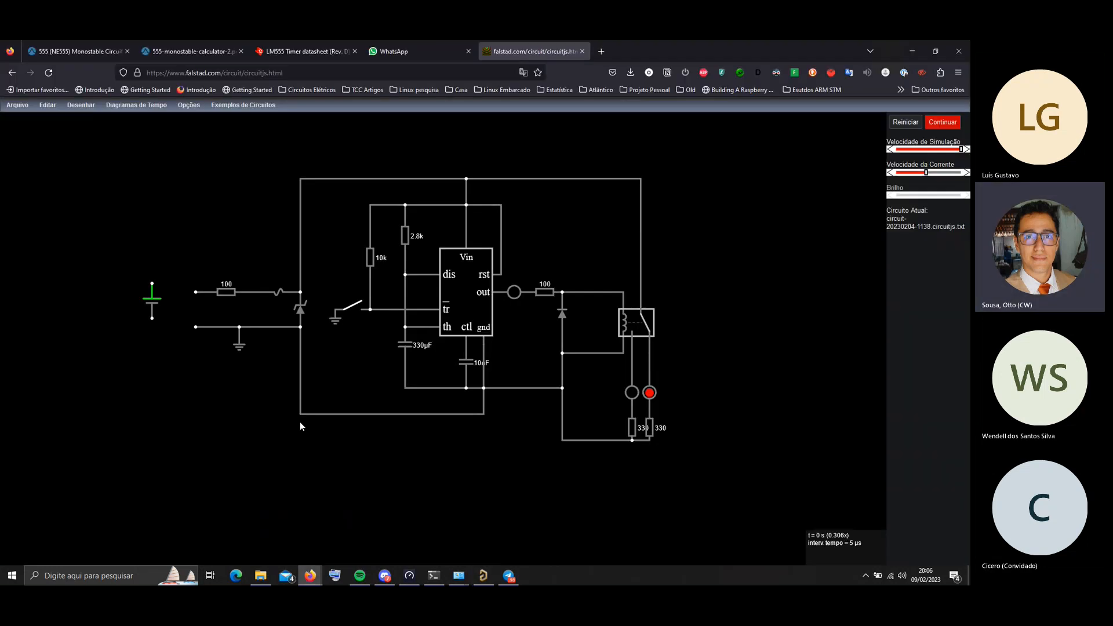
click(603, 52)
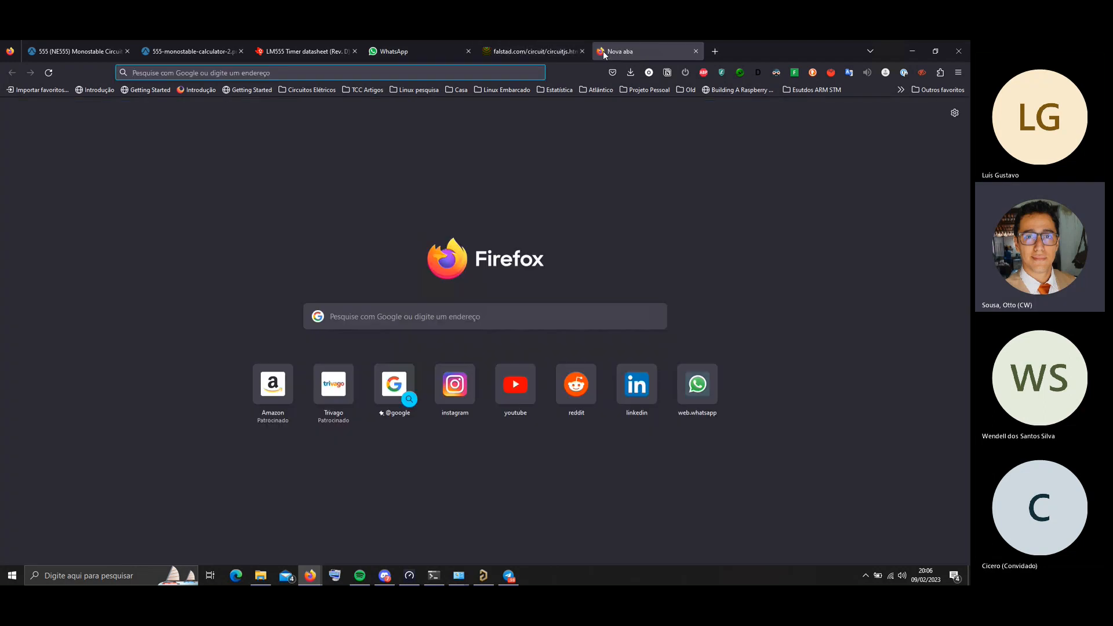
text(github)
key(Down)
key(Down)
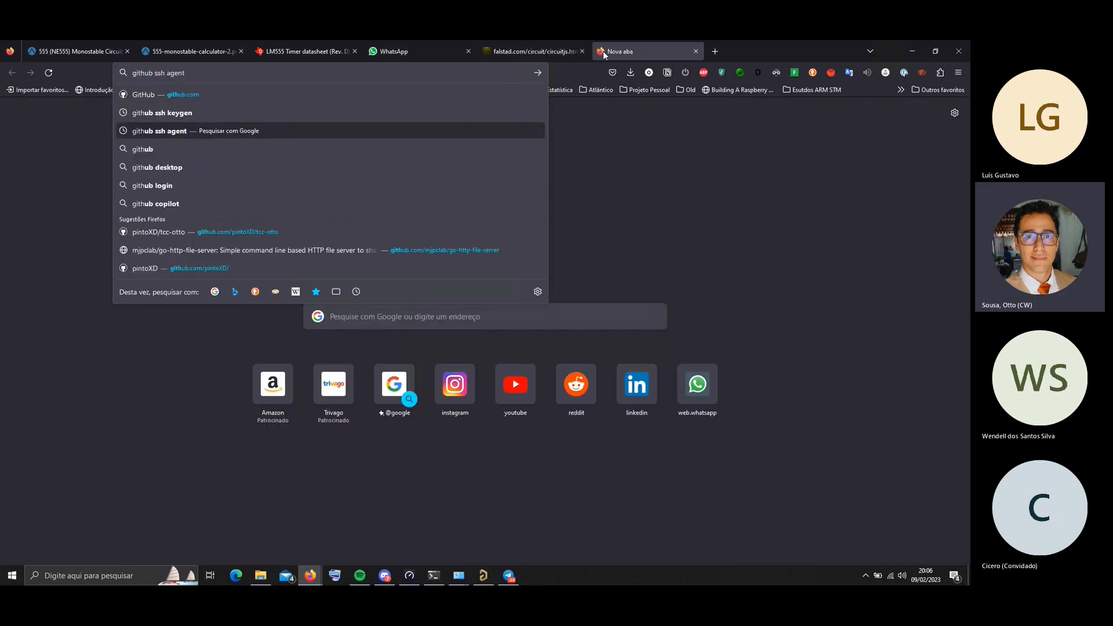
key(Down)
key(Down)
key(Down)
key(Down)
key(Down)
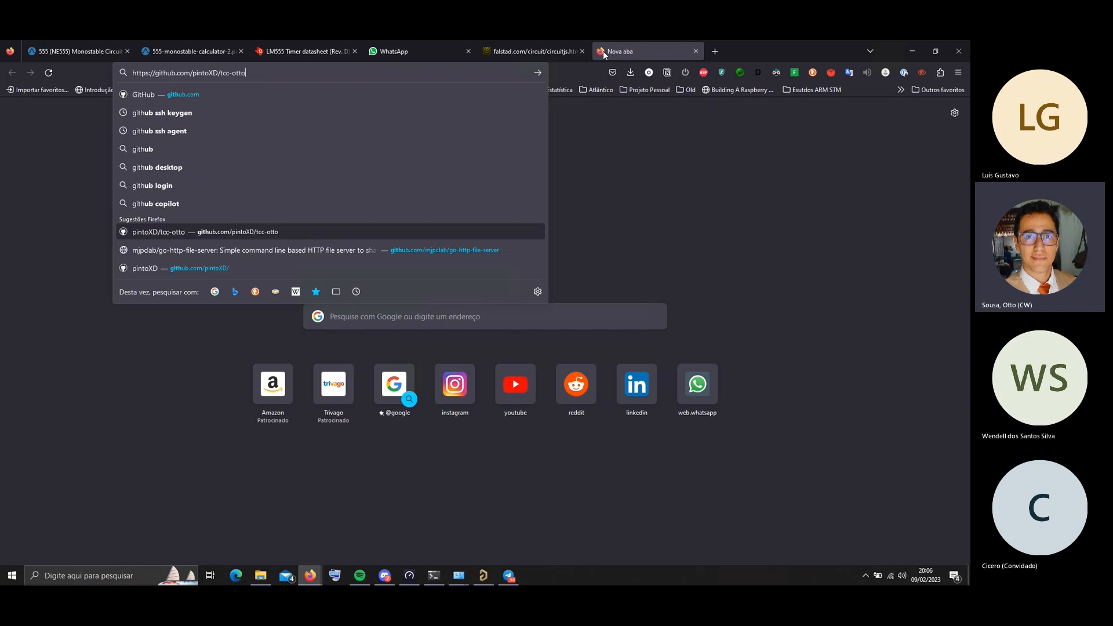
key(Down)
key(Up)
key(Return)
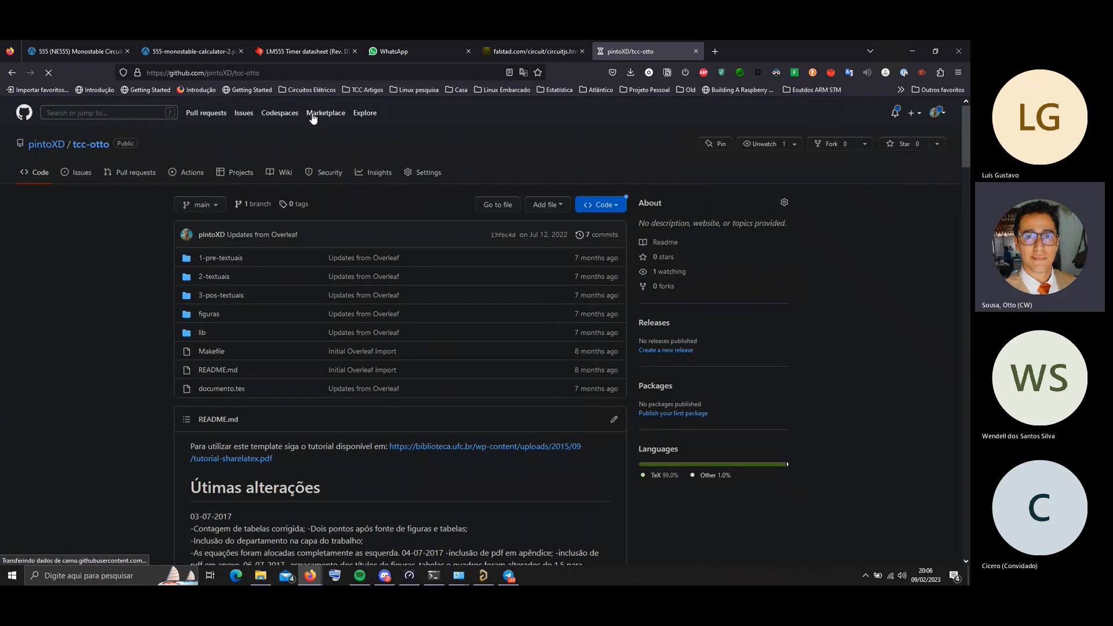
Replace the repository name in the GitHub address with dataloggerTcc and load that repository
click(309, 73)
click(309, 73)
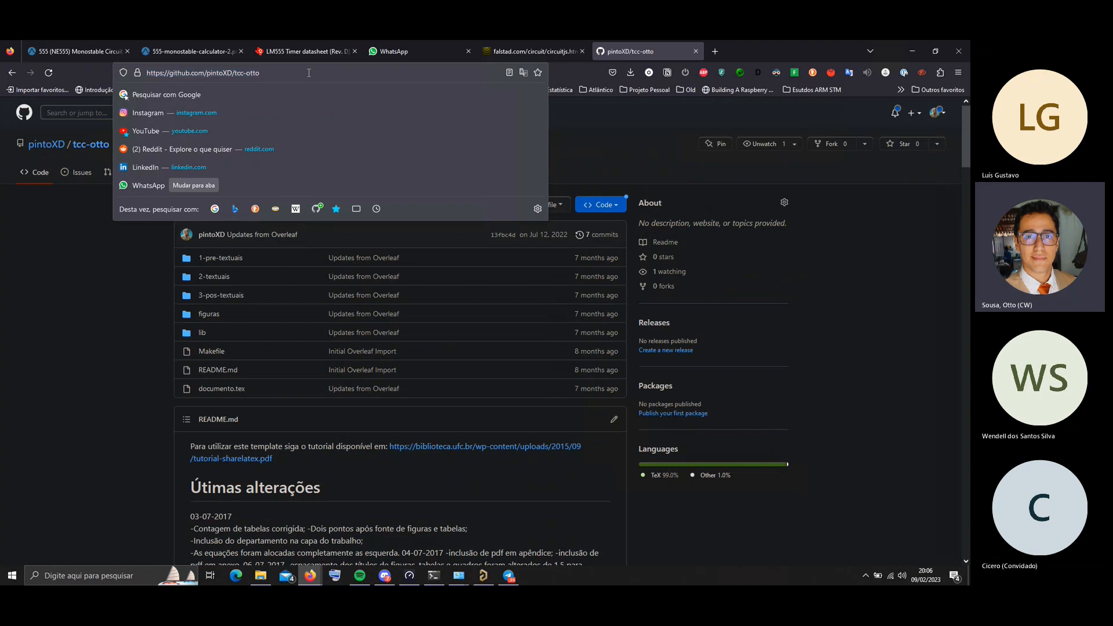
key(BackSpace)
key(BackSpace)
key(BackSpace)
key(BackSpace)
key(BackSpace)
key(BackSpace)
key(BackSpace)
key(BackSpace)
text(dataloggerTcc/)
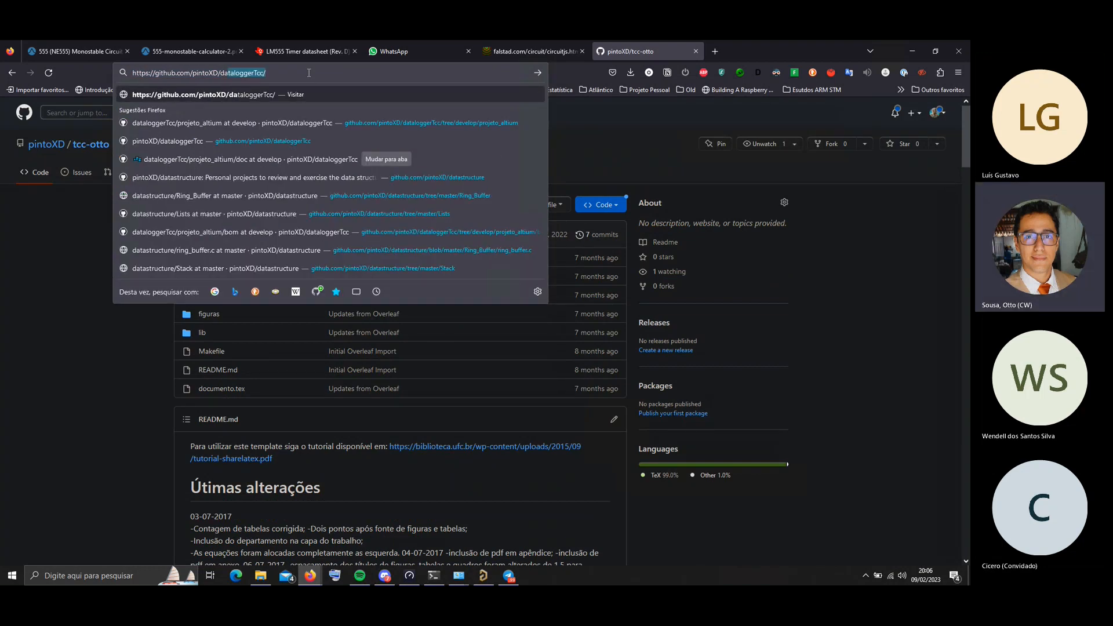
key(Return)
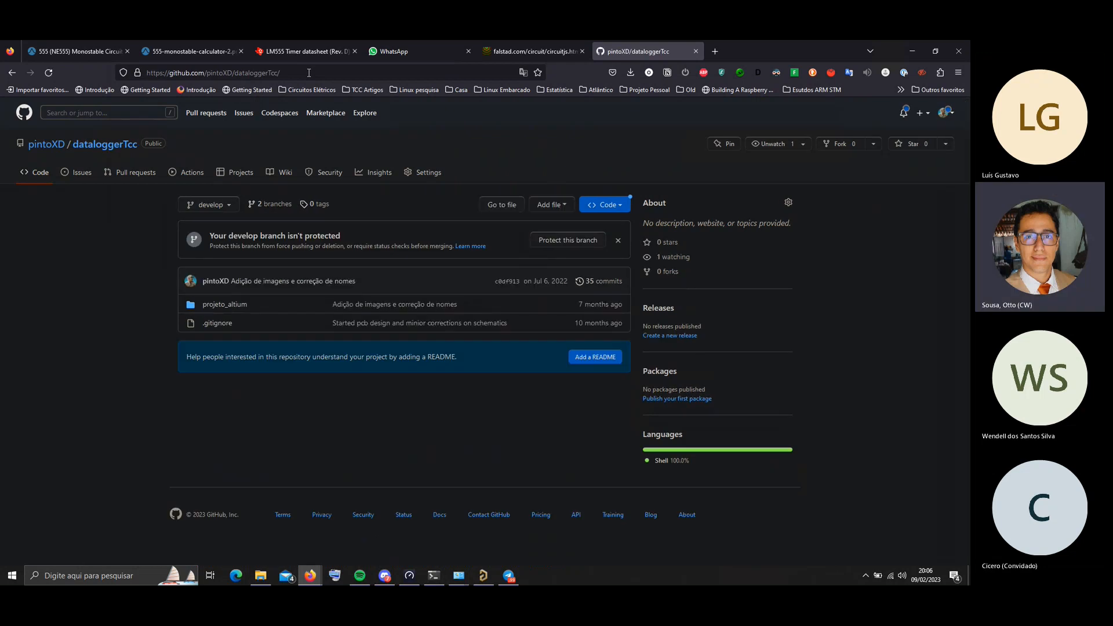
Go to the projeto_altium/lib folder, open lib_datalogger.PcbLib and lib_datalogger.SchLib in separate tabs, and show the PcbLib page
click(207, 304)
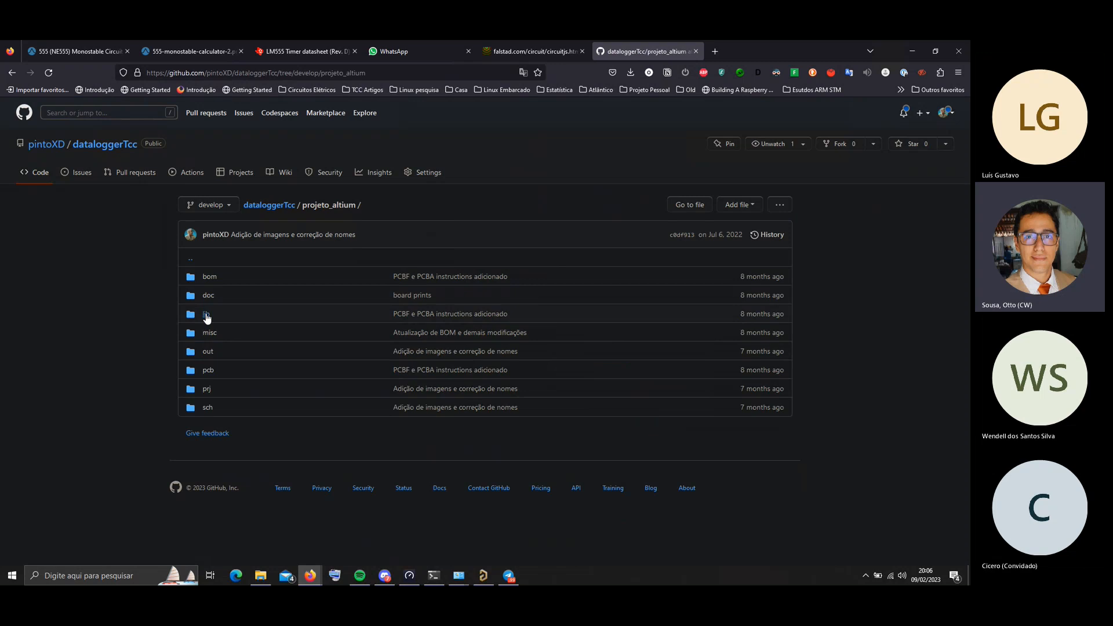
click(206, 314)
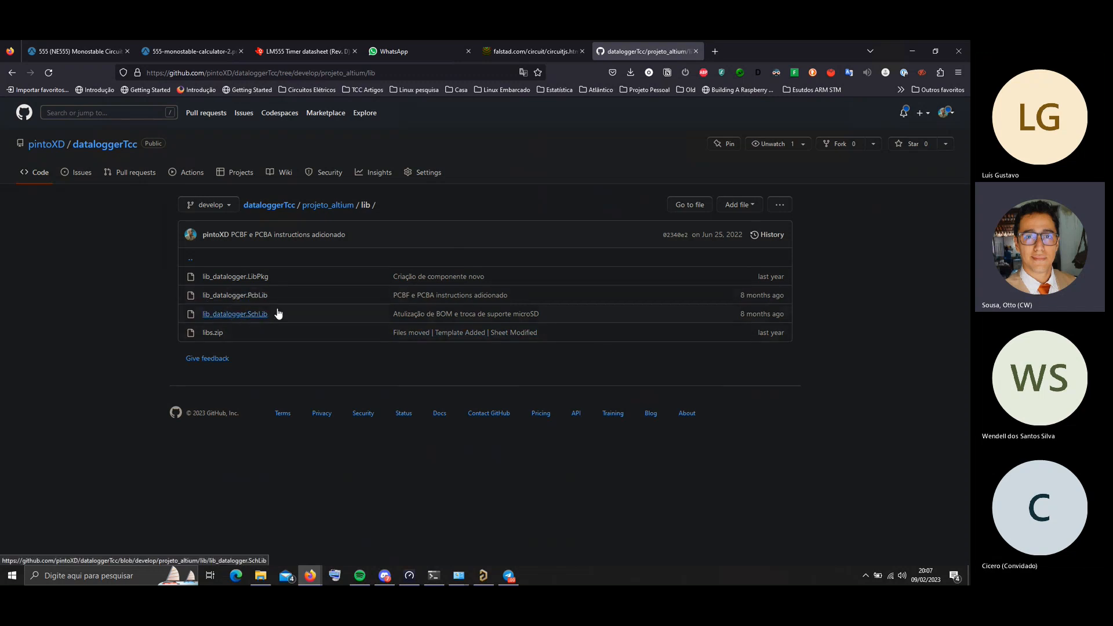
middle_click(234, 295)
middle_click(229, 314)
click(655, 46)
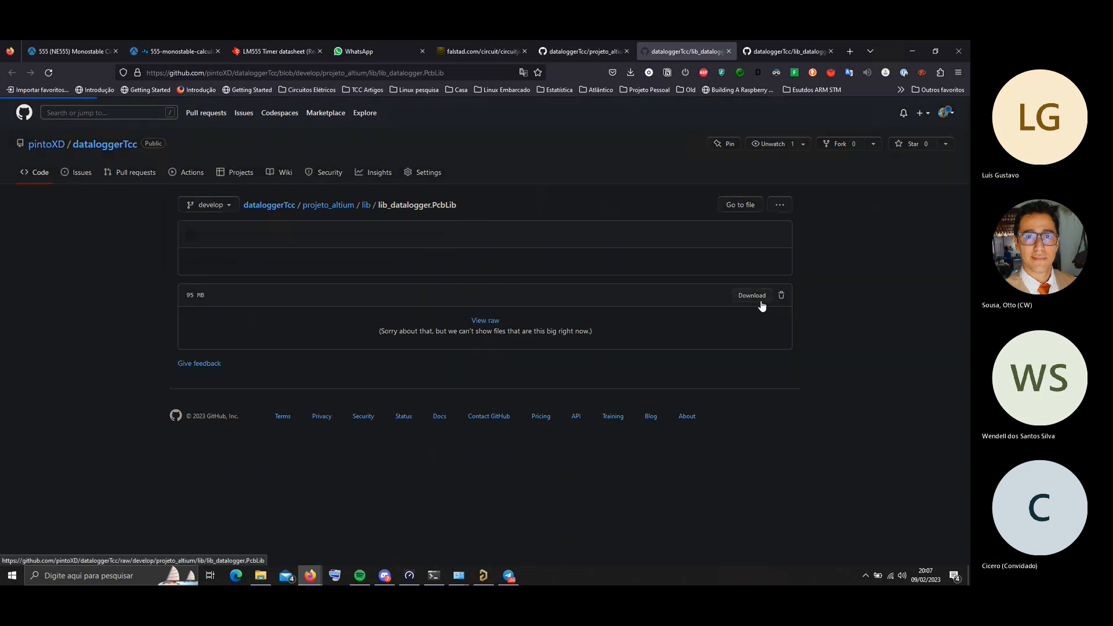
Download lib_datalogger.SchLib from its GitHub page, open the downloaded file, and switch to Altium Designer
click(774, 49)
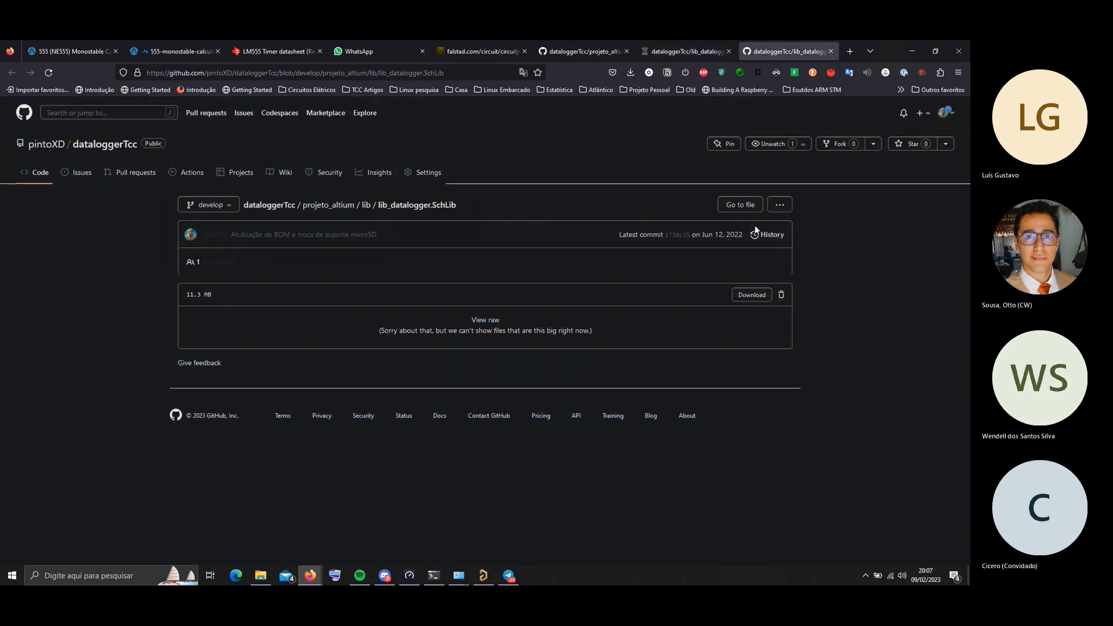
click(752, 295)
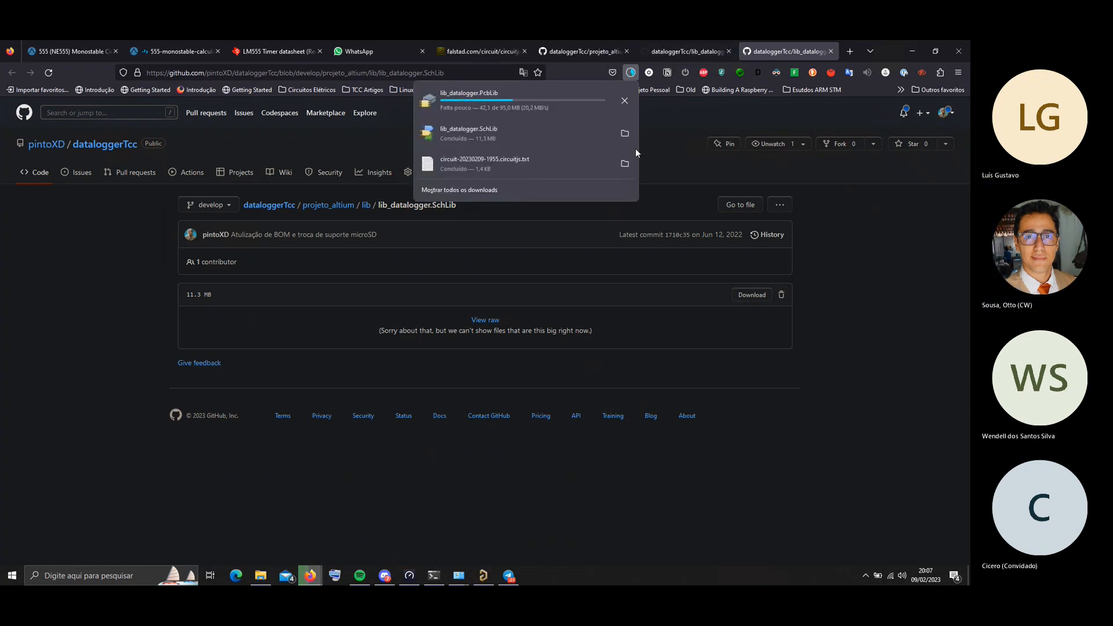
click(467, 137)
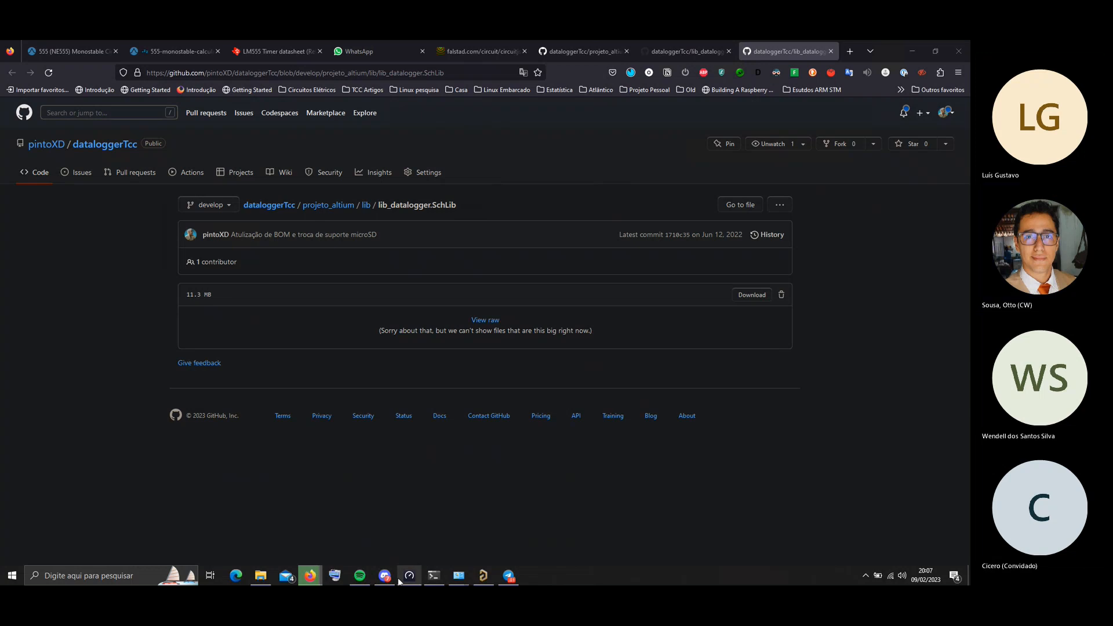
mouse_move(484, 576)
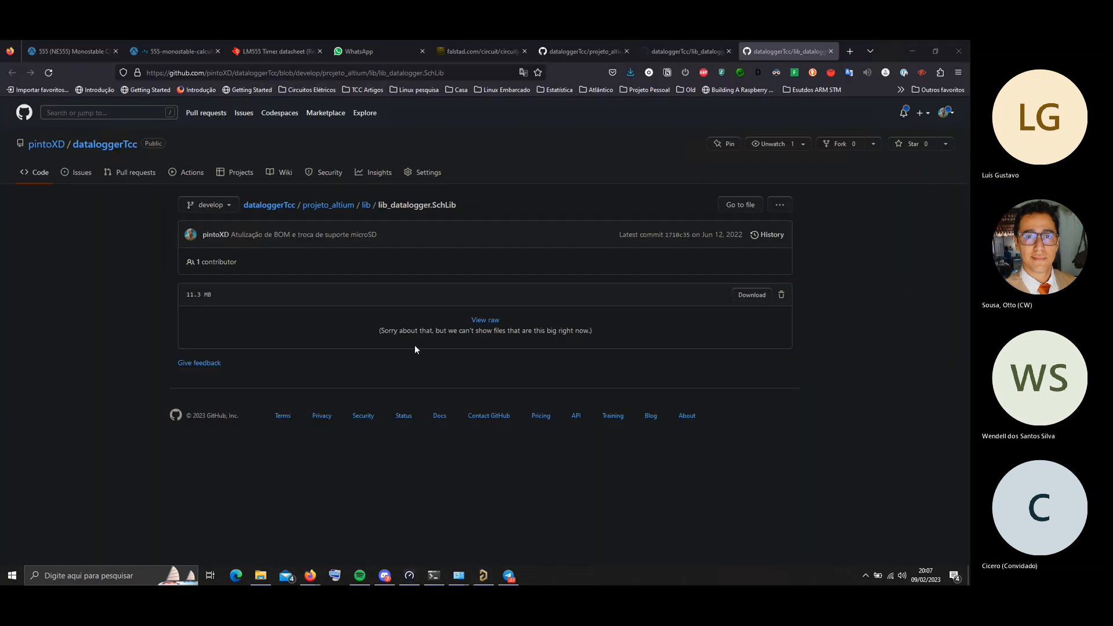
click(483, 575)
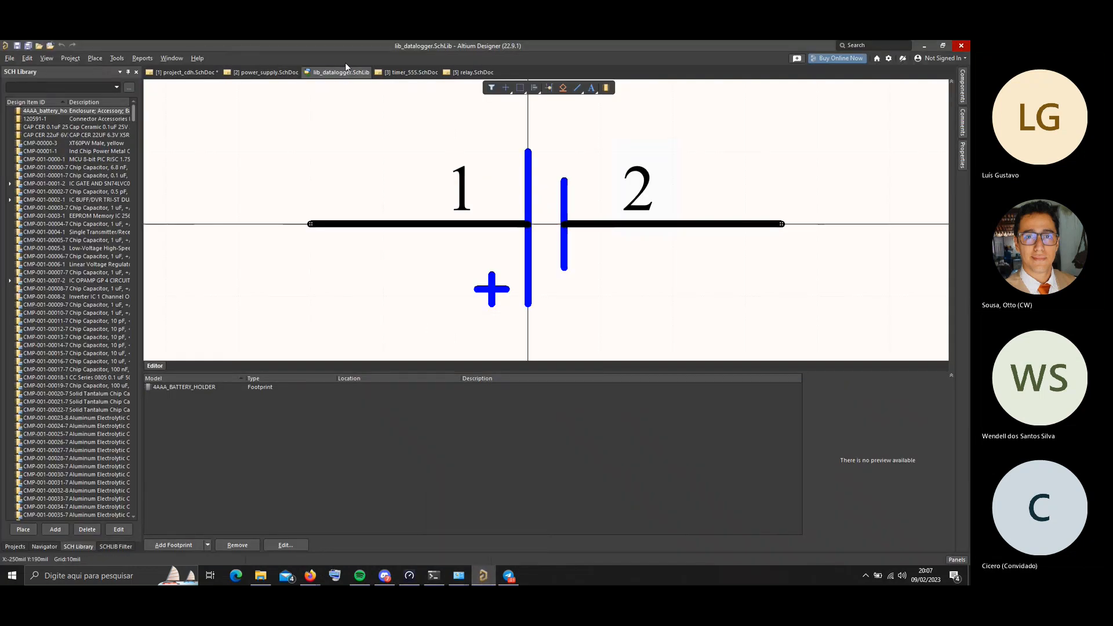
Add the existing lib_datalogger.PcbLib and lib_datalogger.SchLib files from the Downloads folder to the project_cdh project
click(15, 546)
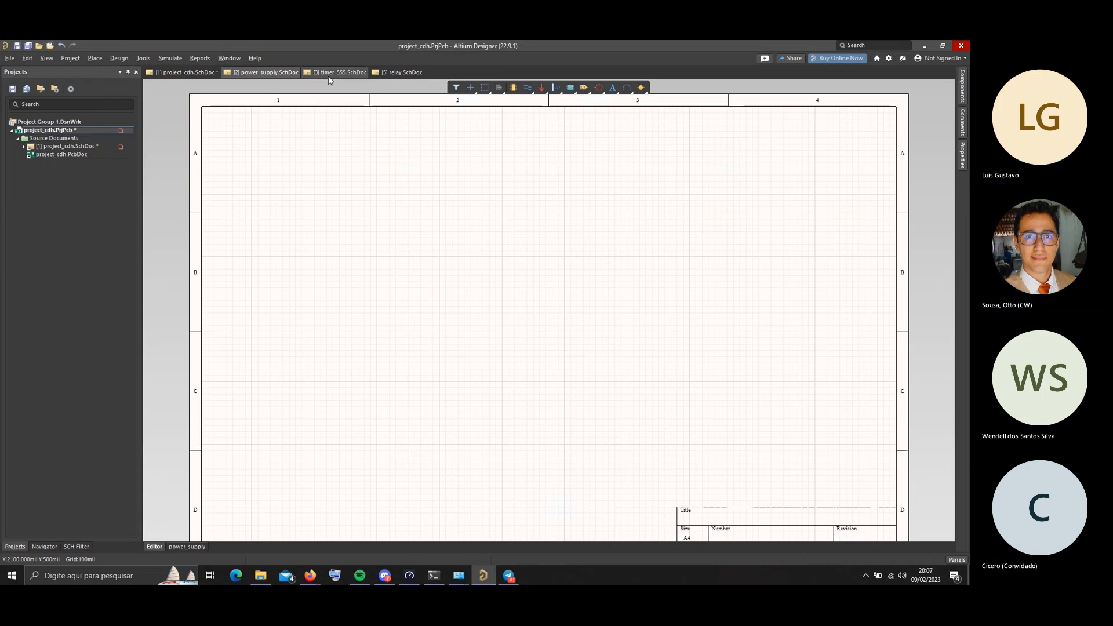
right_click(51, 135)
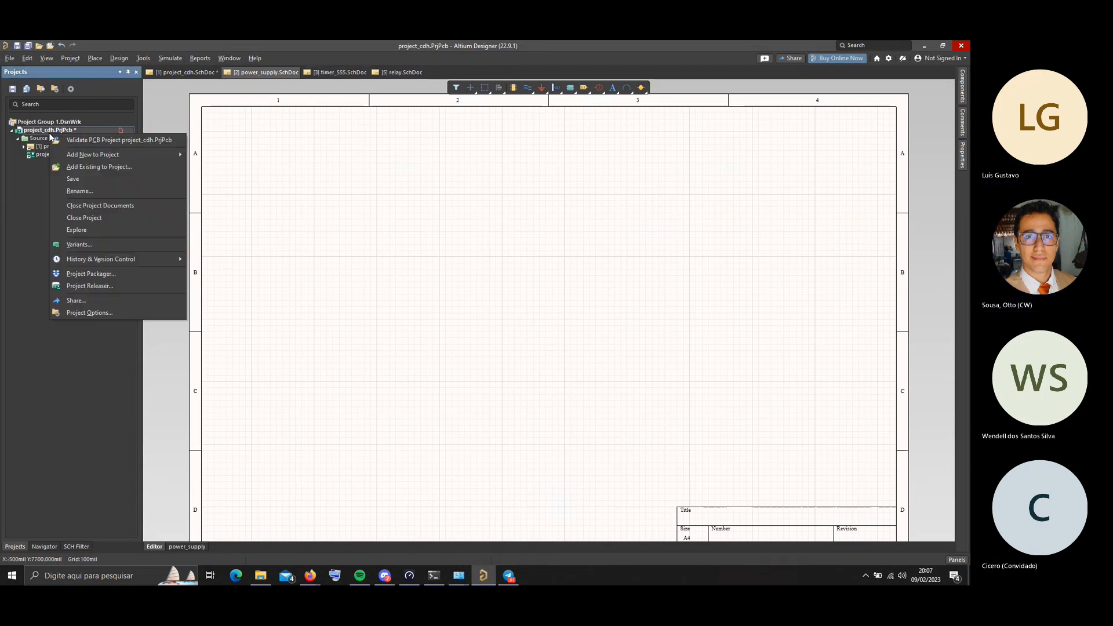
click(99, 165)
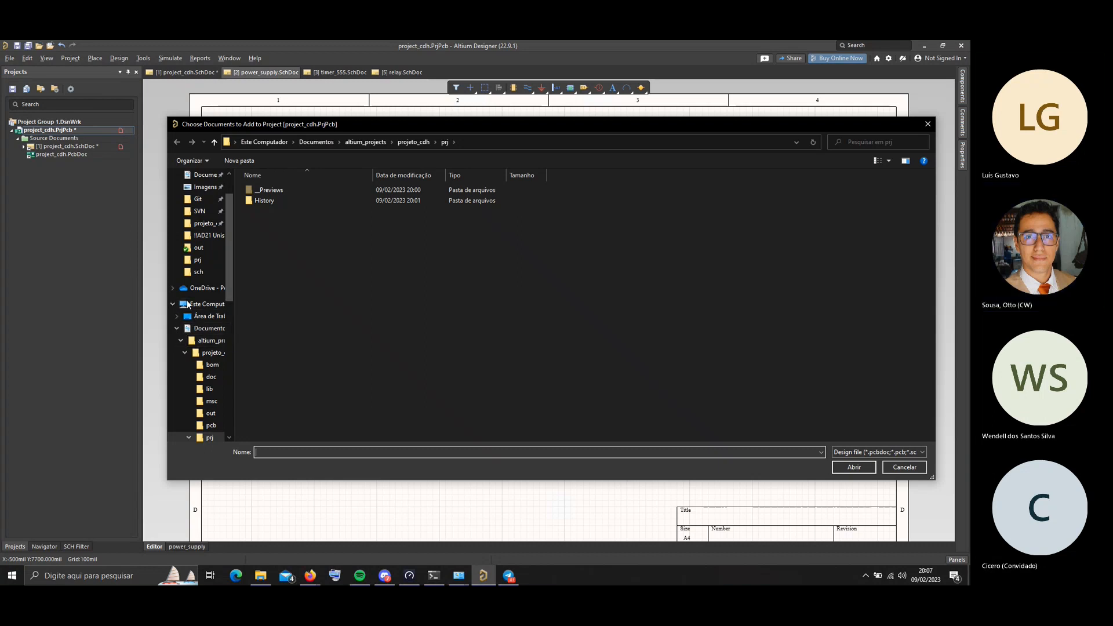
click(172, 303)
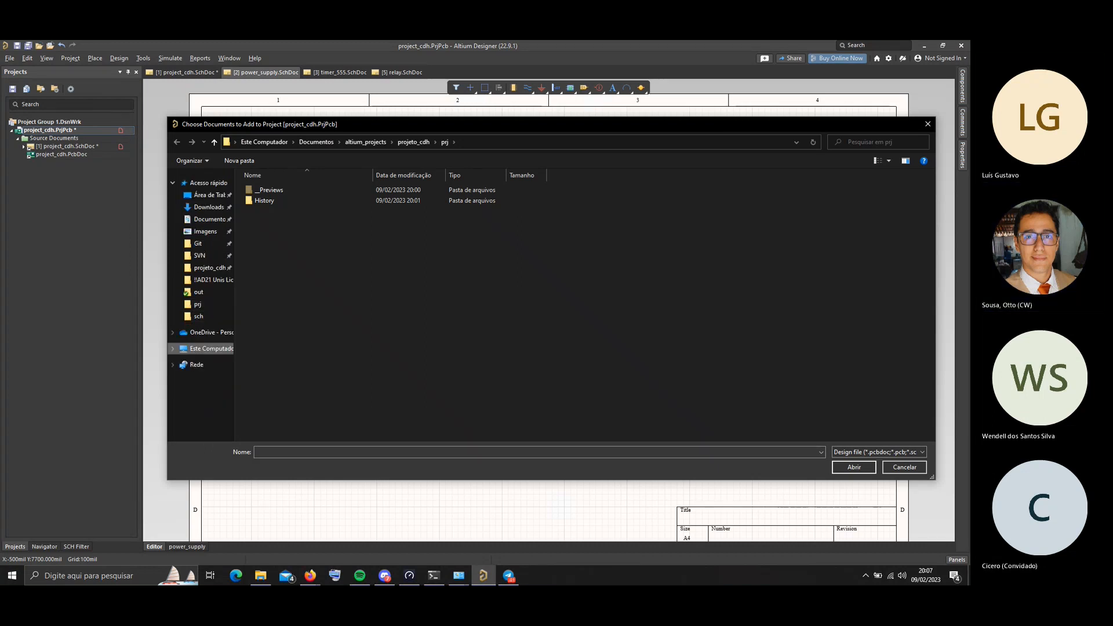
click(216, 218)
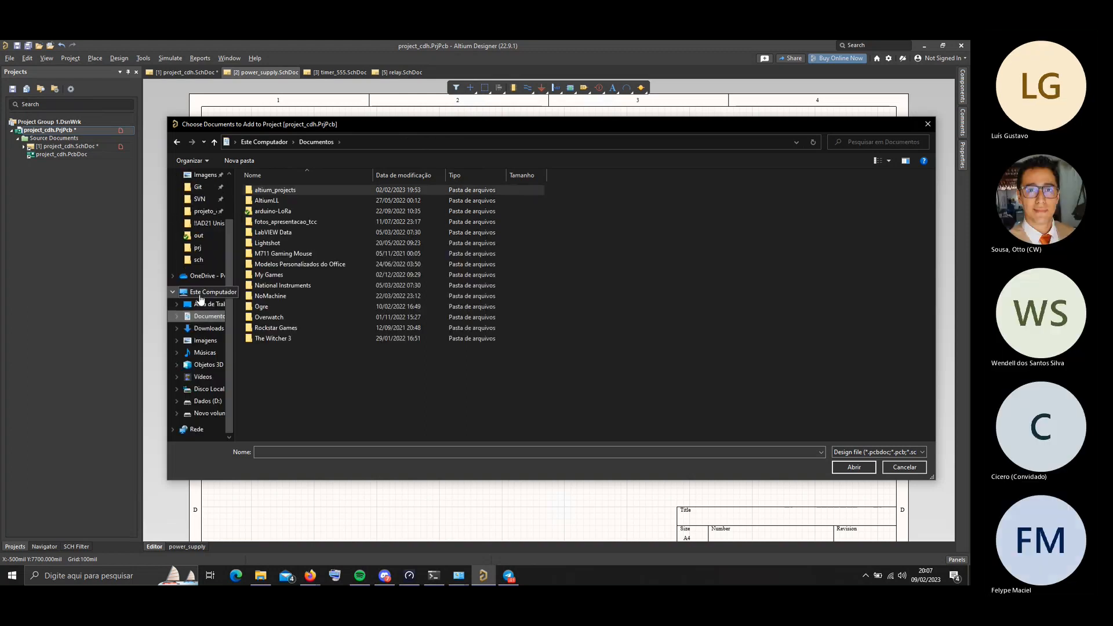
click(206, 329)
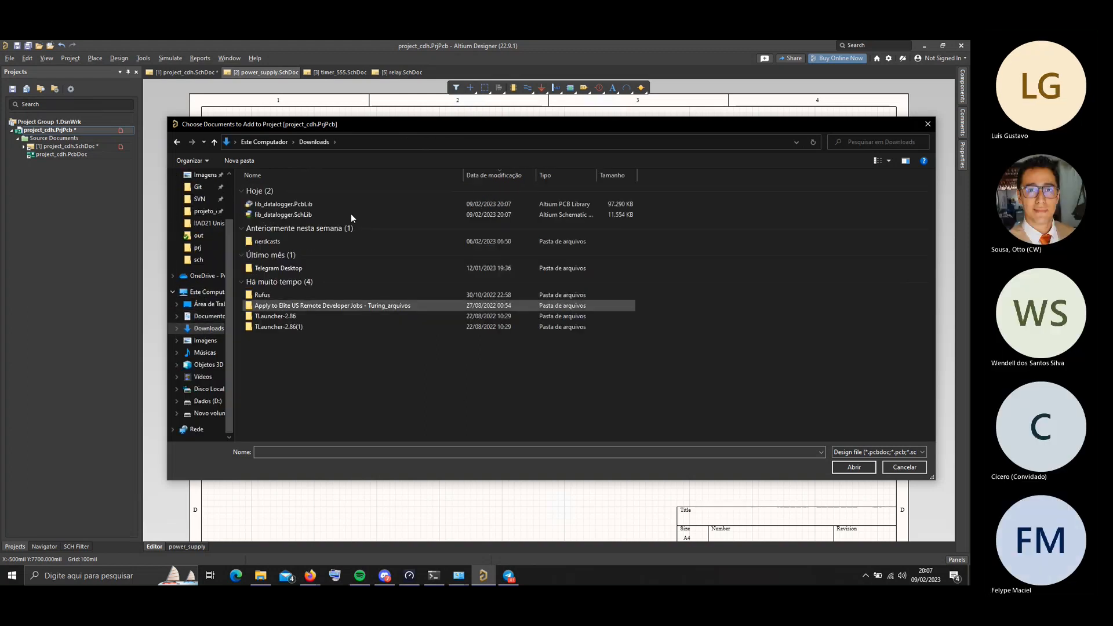
click(287, 204)
ctrl+click(288, 216)
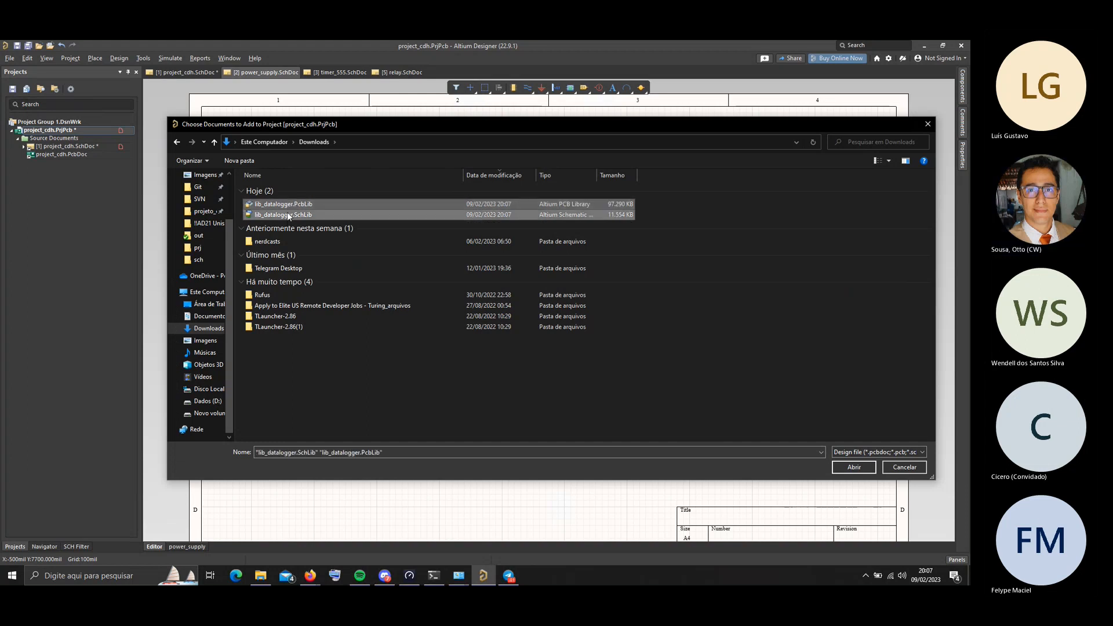
click(854, 467)
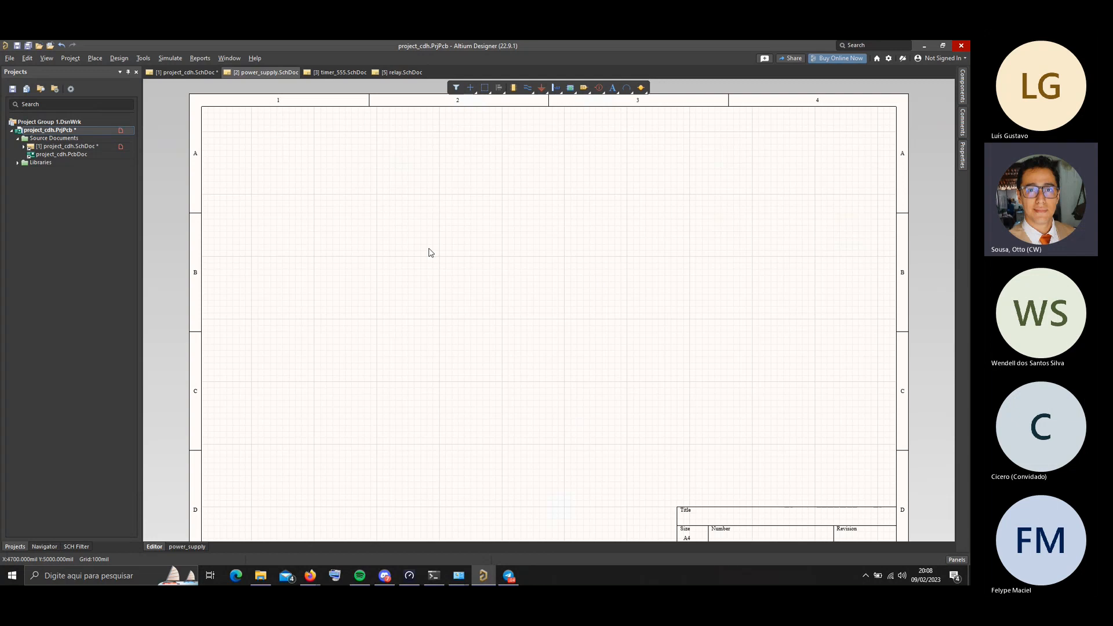
Check the project's Libraries group, then remove all its documents by excluding them from the project without deleting the files
click(18, 163)
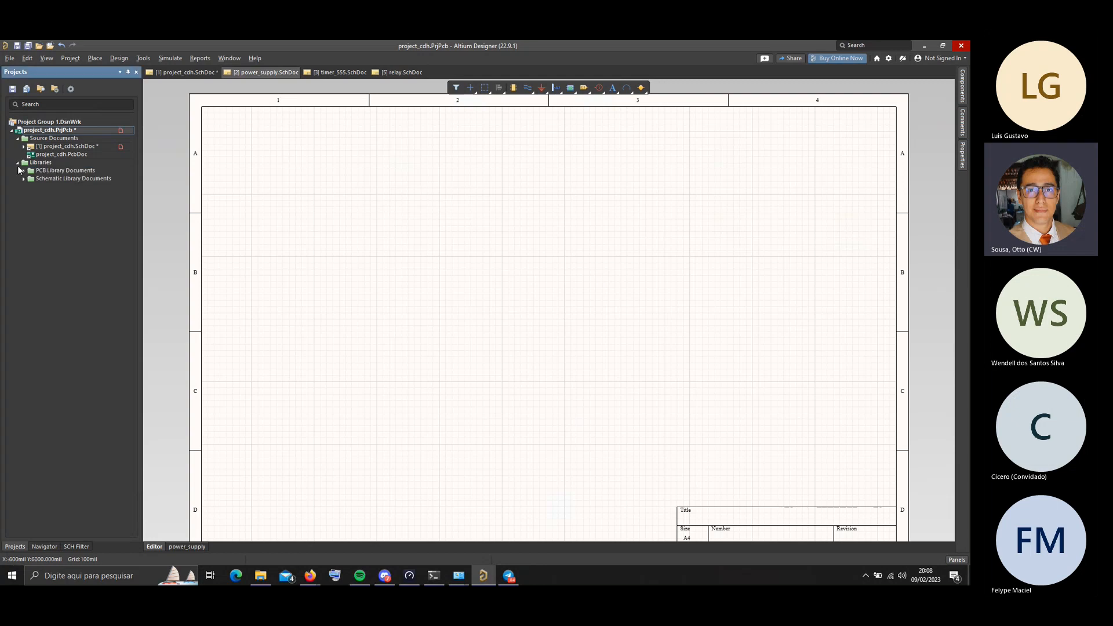
click(24, 171)
click(24, 171)
click(22, 179)
click(22, 179)
click(18, 163)
click(33, 162)
right_click(34, 164)
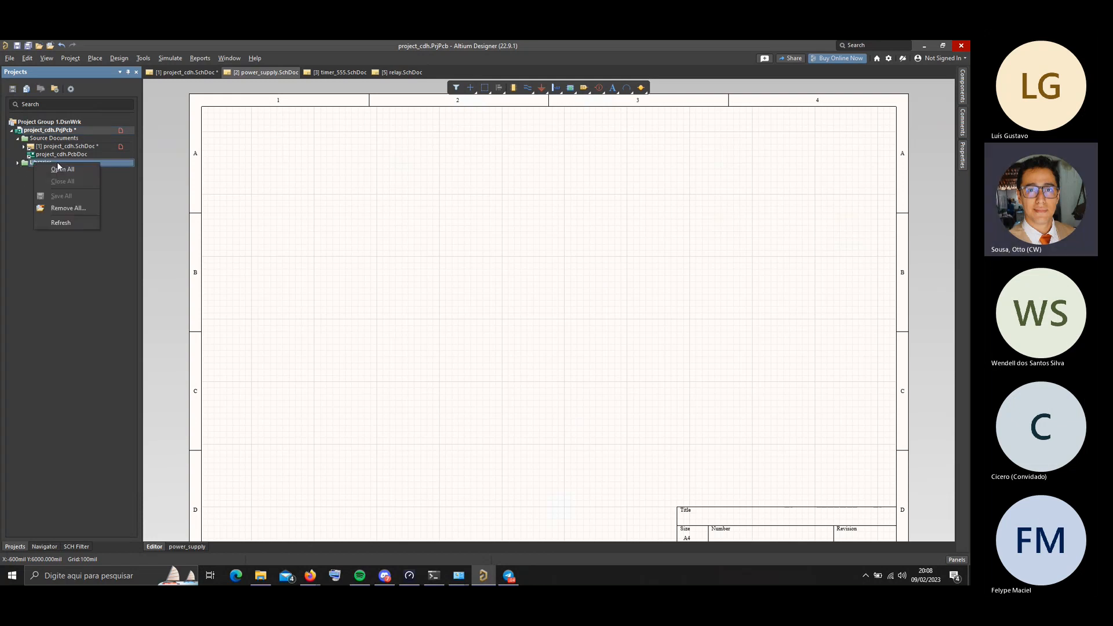
click(65, 207)
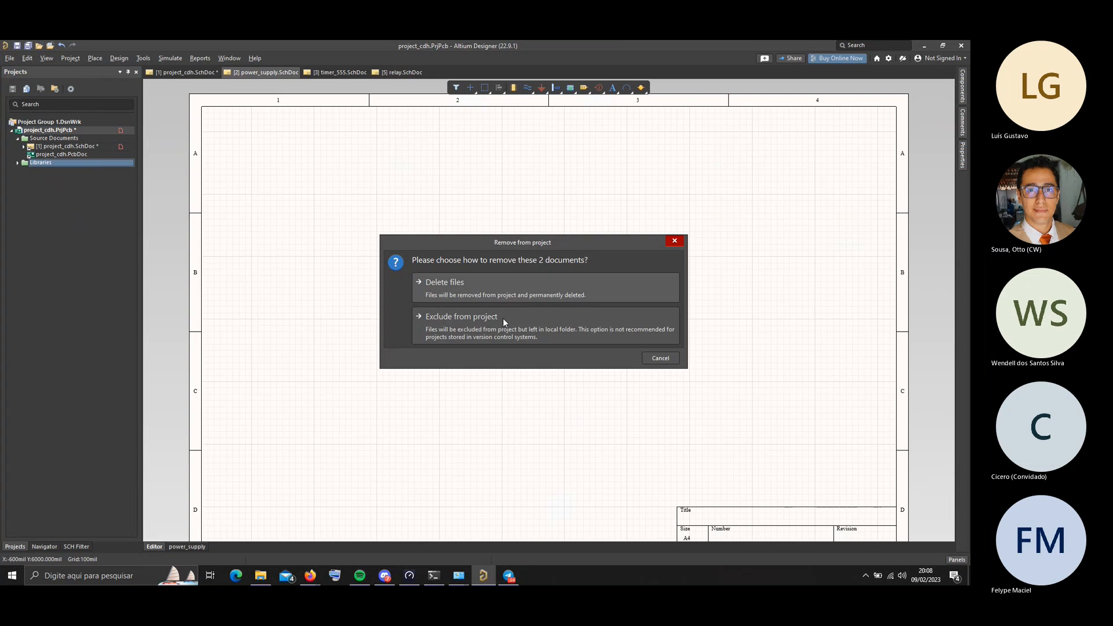
click(492, 332)
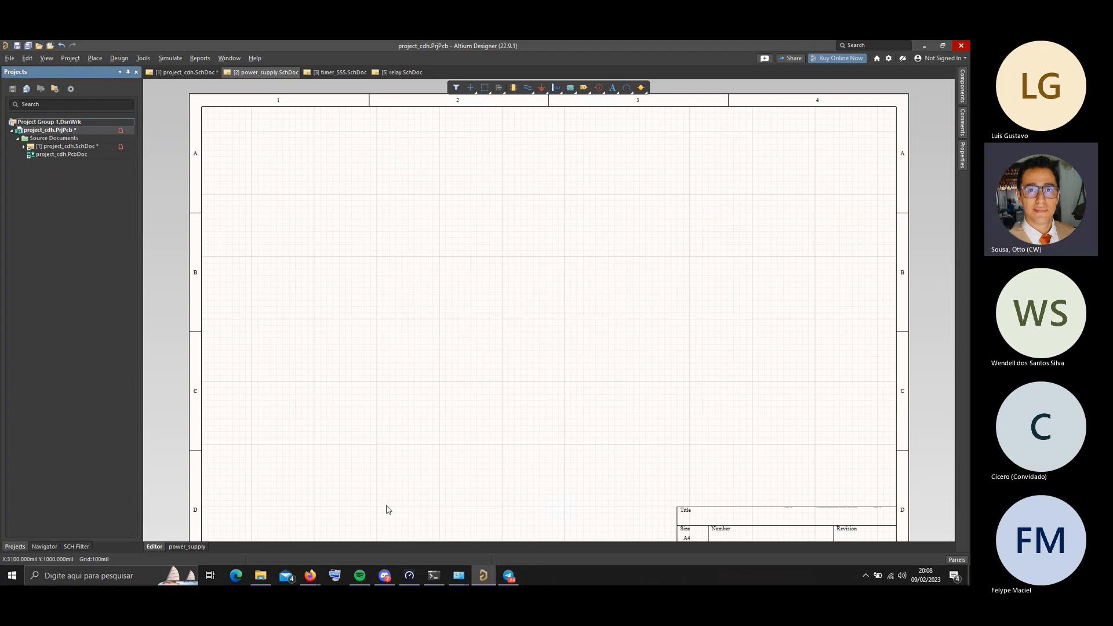
Switch to File Explorer and copy lib_datalogger.PcbLib and lib_datalogger.SchLib from Downloads into the projeto_cdh/lib folder
click(260, 575)
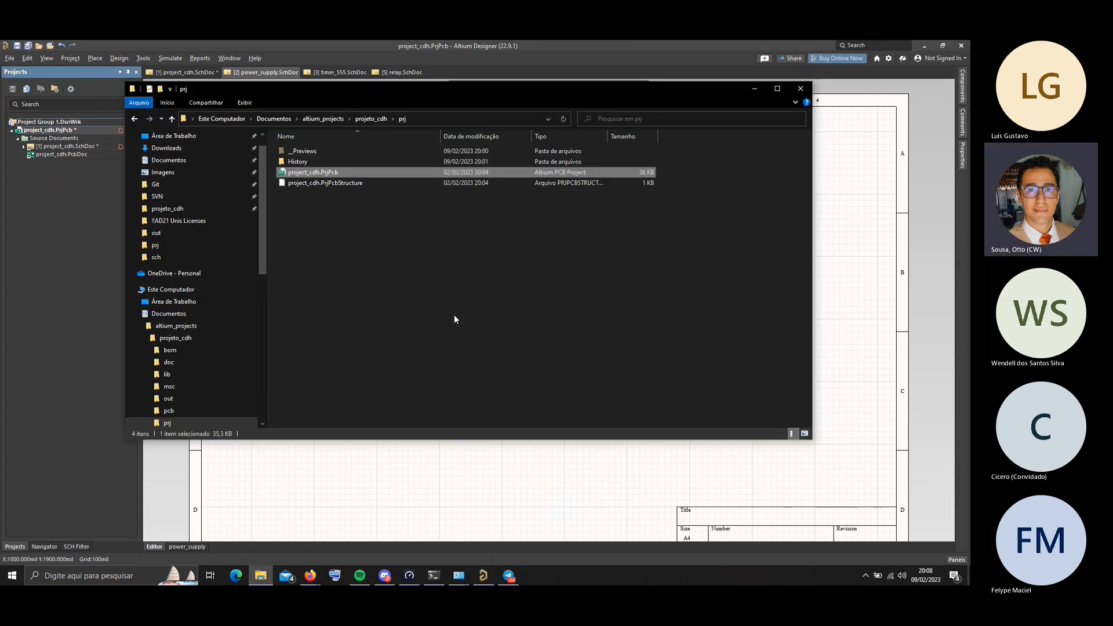
scroll(165, 272, up, 1)
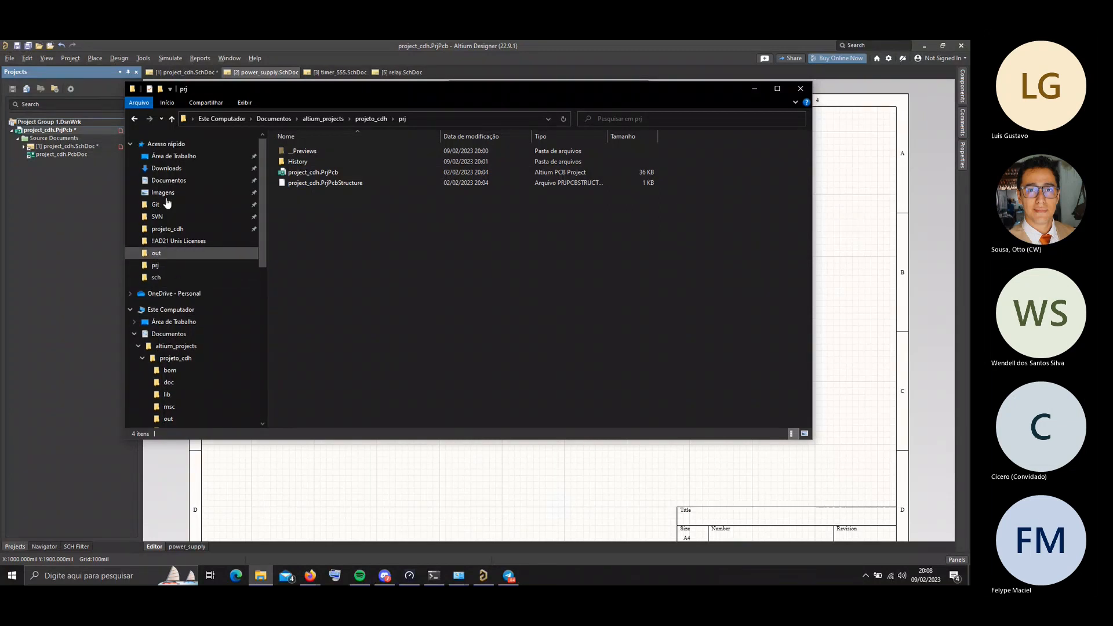
click(166, 168)
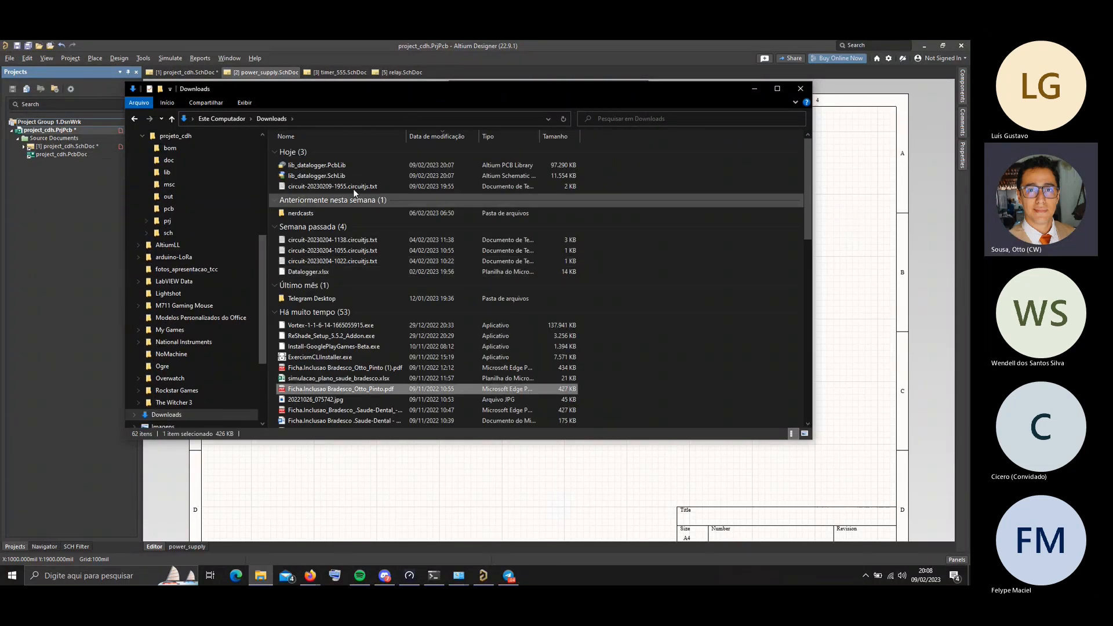
click(345, 176)
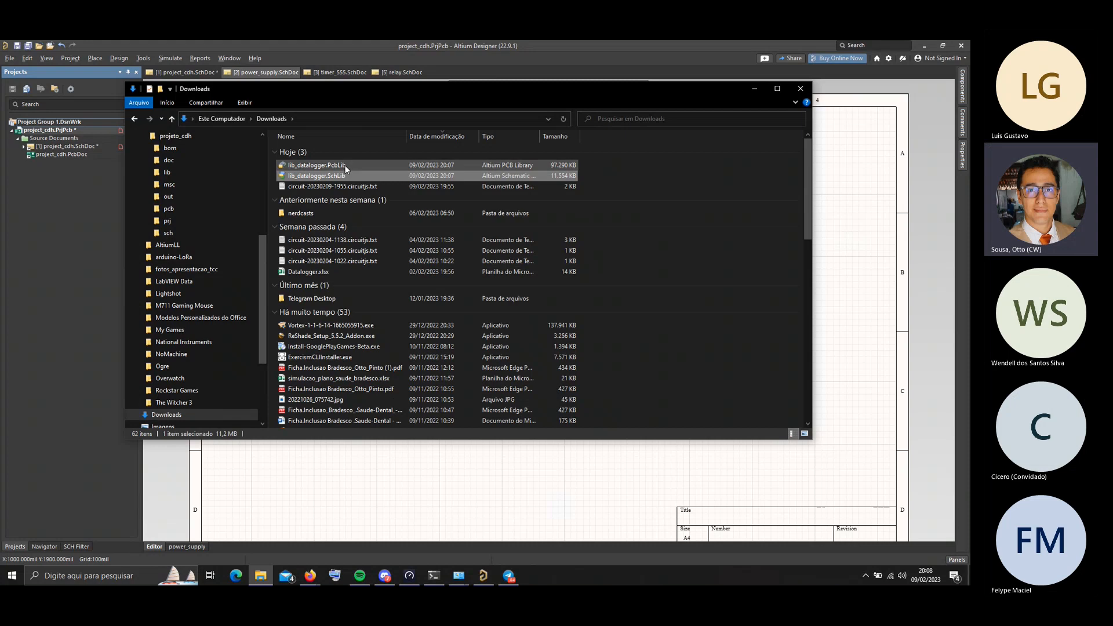
shift+click(344, 165)
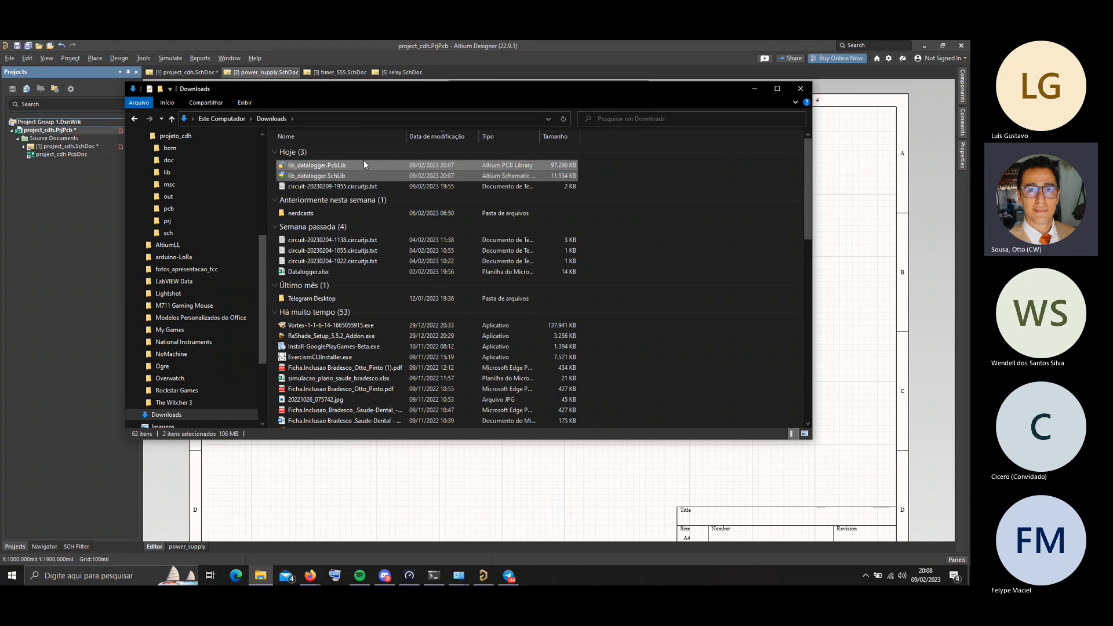
scroll(177, 261, up, 2)
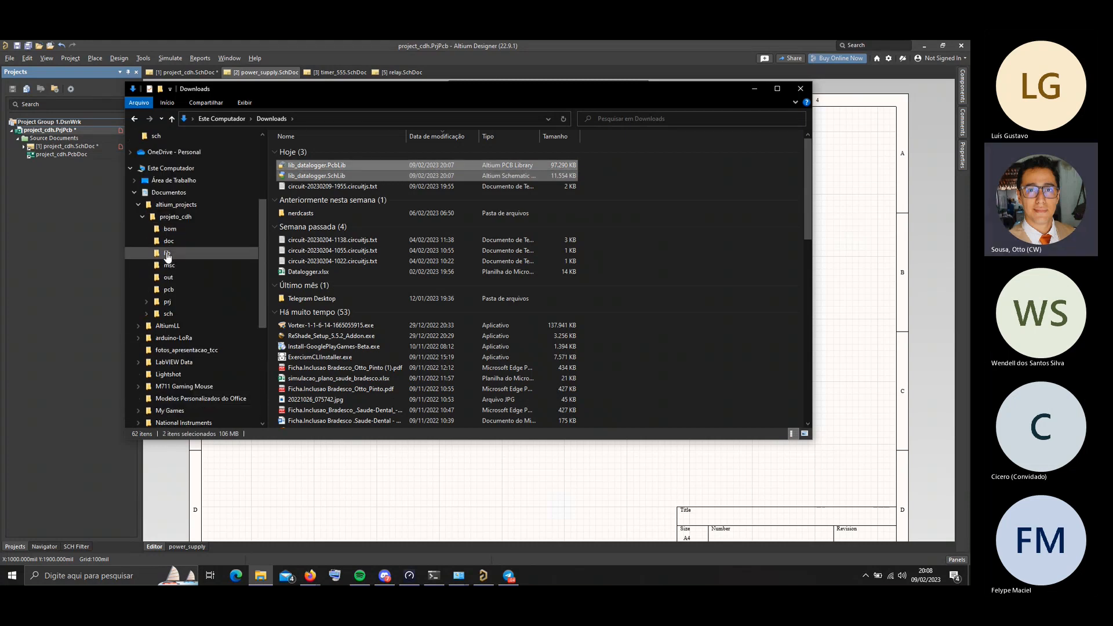
click(168, 253)
key(ctrl+v)
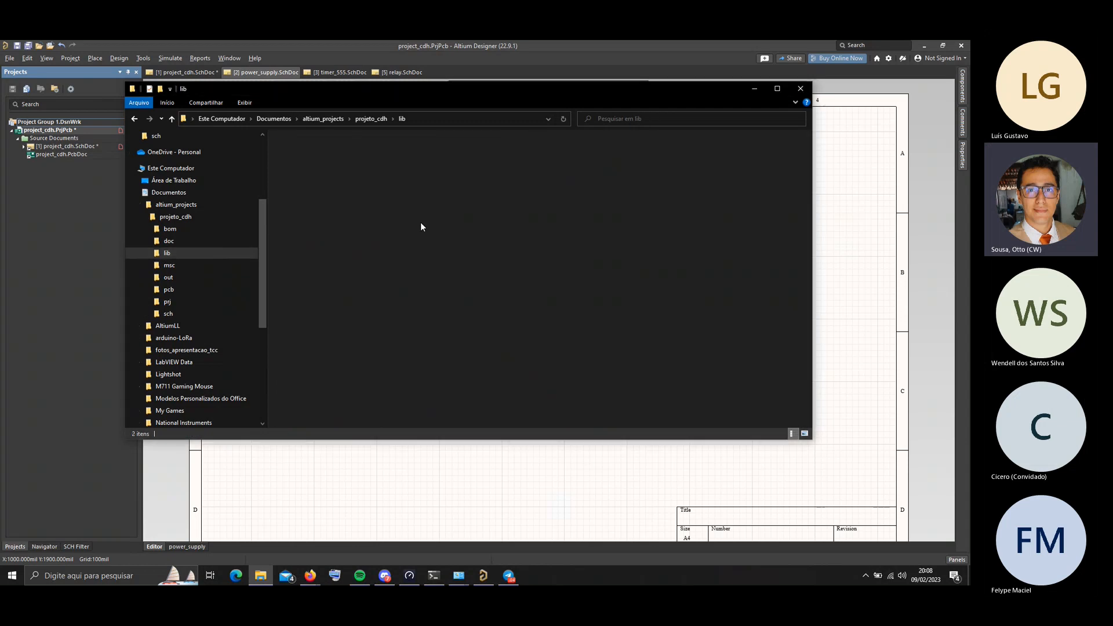
click(369, 118)
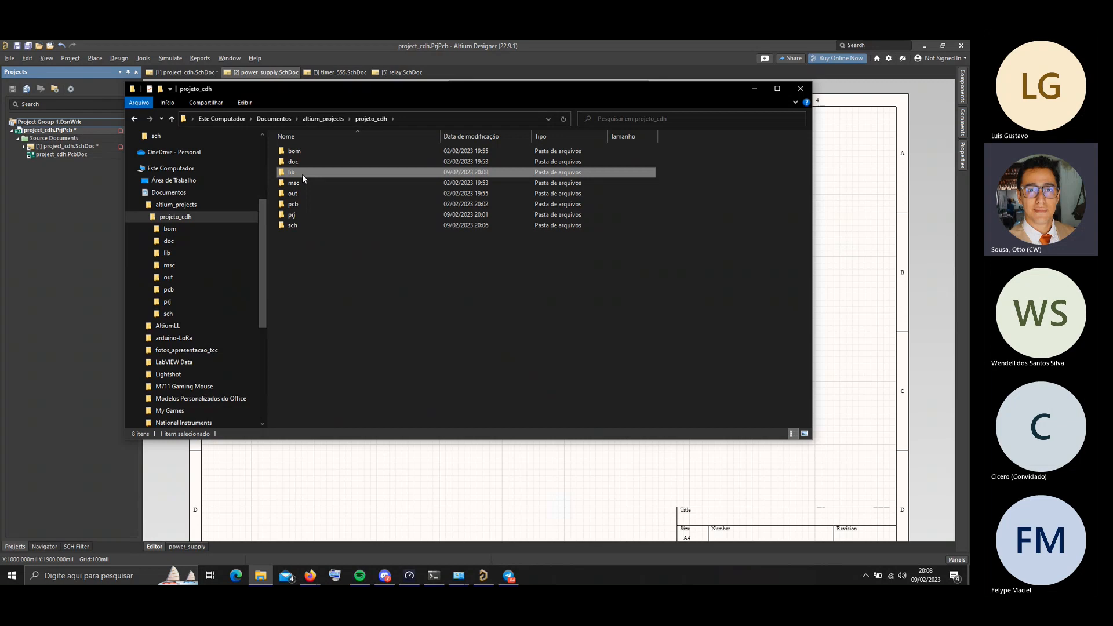
double_click(302, 172)
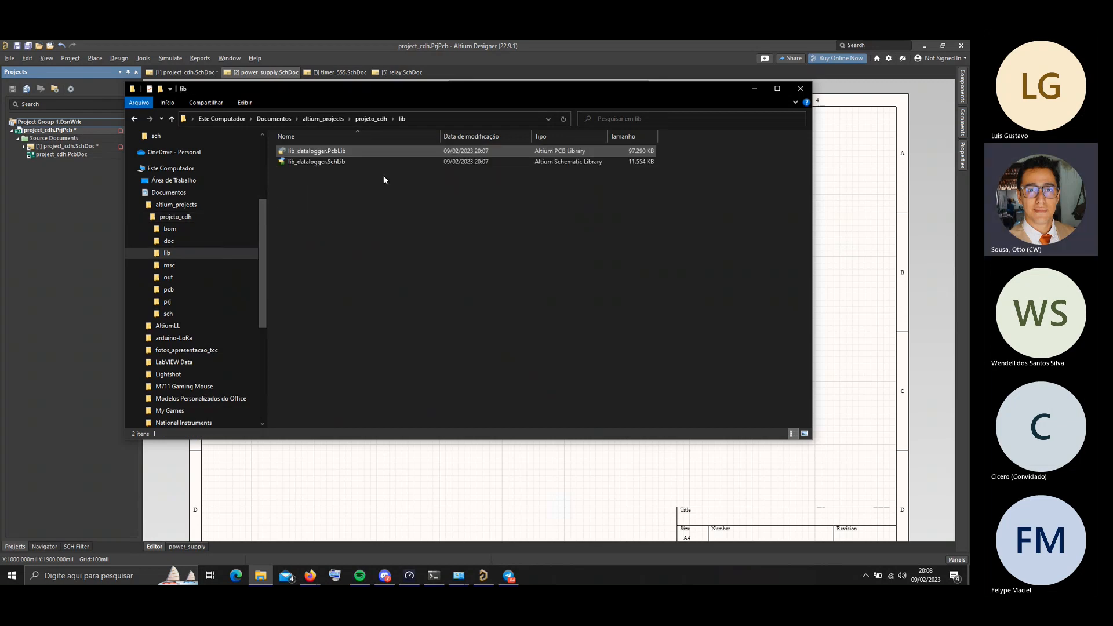
click(757, 89)
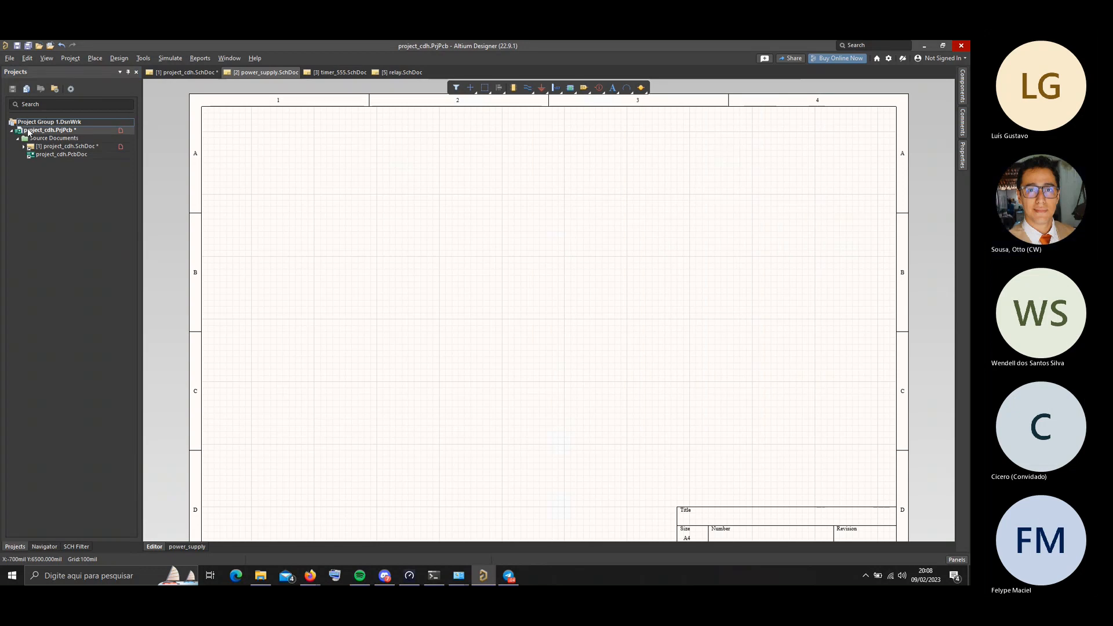
Start adding existing documents to the project_cdh project and browse to the projeto_cdh/lib folder
right_click(29, 130)
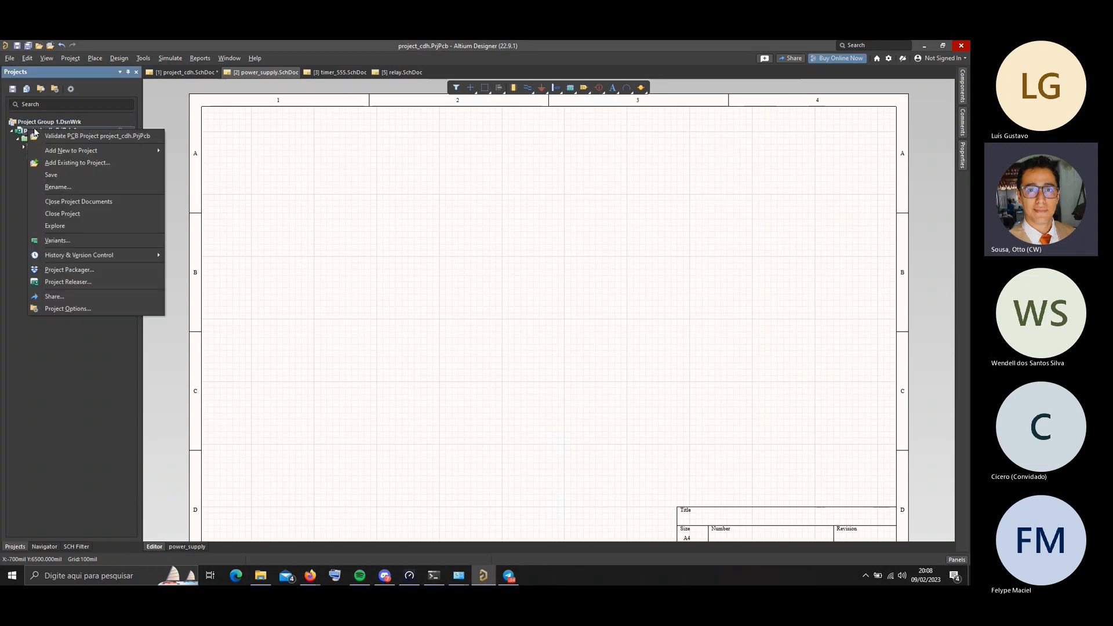
click(65, 161)
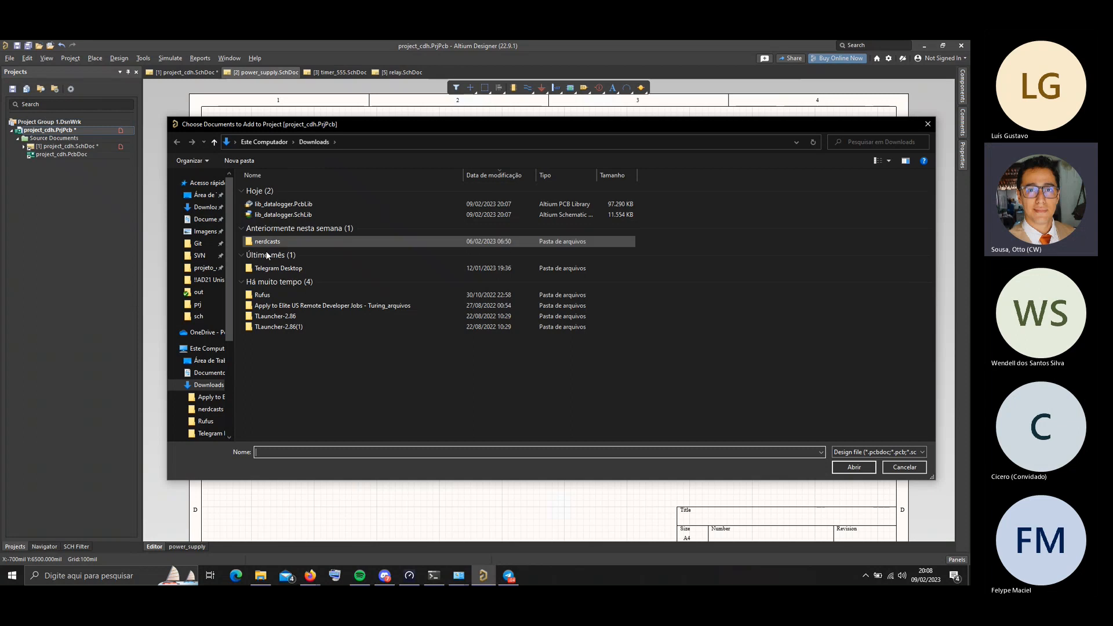
click(204, 268)
double_click(258, 211)
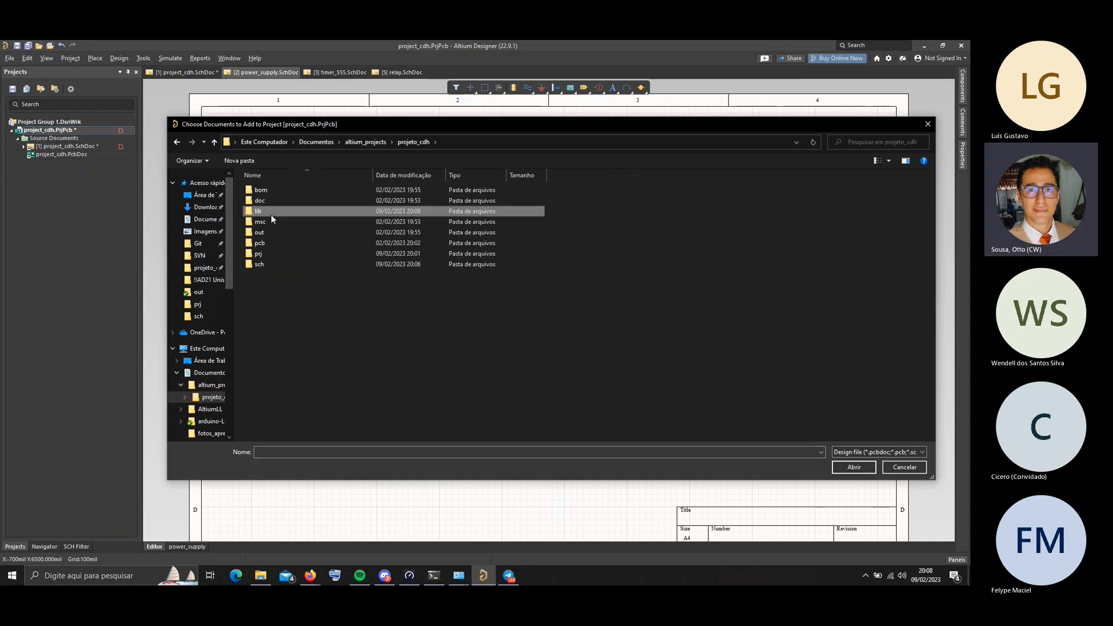
Add lib_datalogger.PcbLib and lib_datalogger.SchLib from the lib folder to the project and expand its Libraries group
drag(422, 276, 258, 185)
click(856, 469)
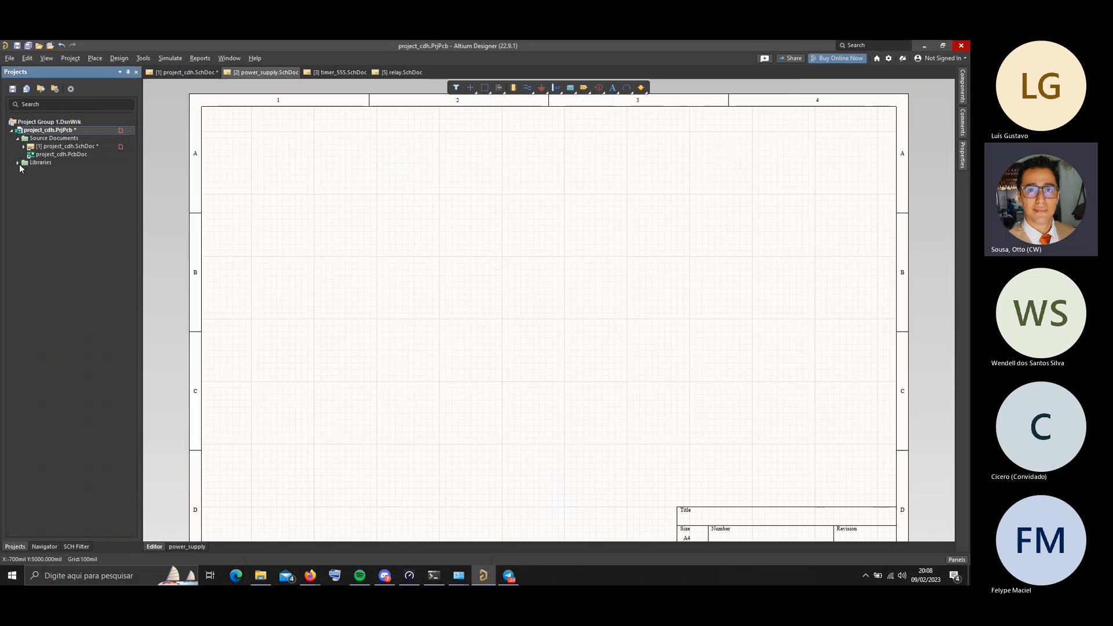
click(18, 163)
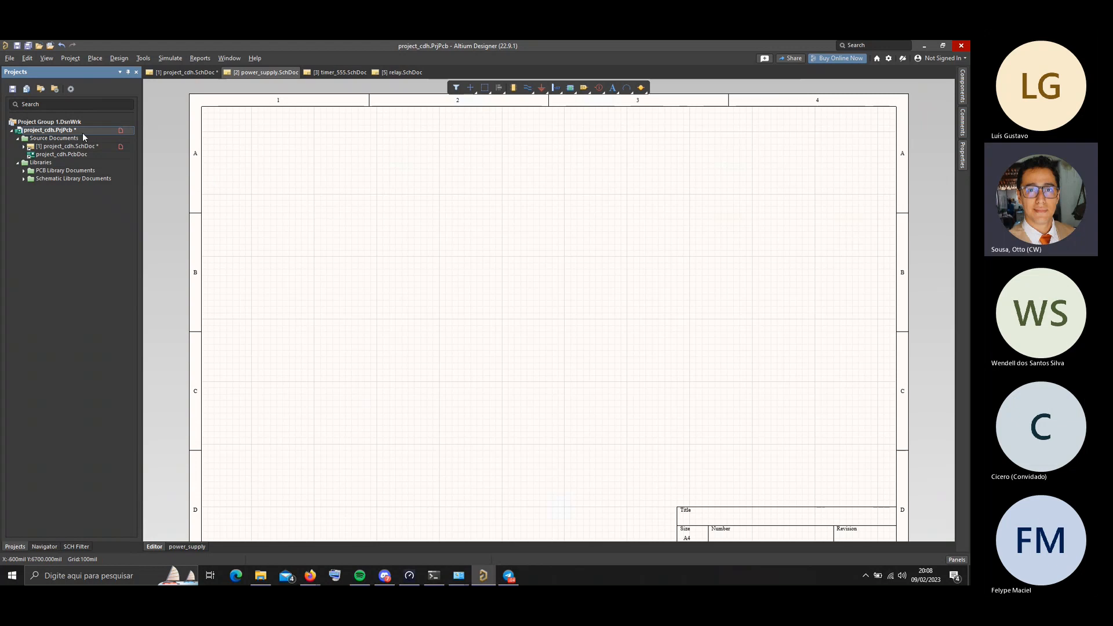
Save the project_cdh project and its top-level schematic project_cdh.SchDoc, and check the child sheets beneath it
right_click(72, 130)
click(102, 177)
right_click(99, 147)
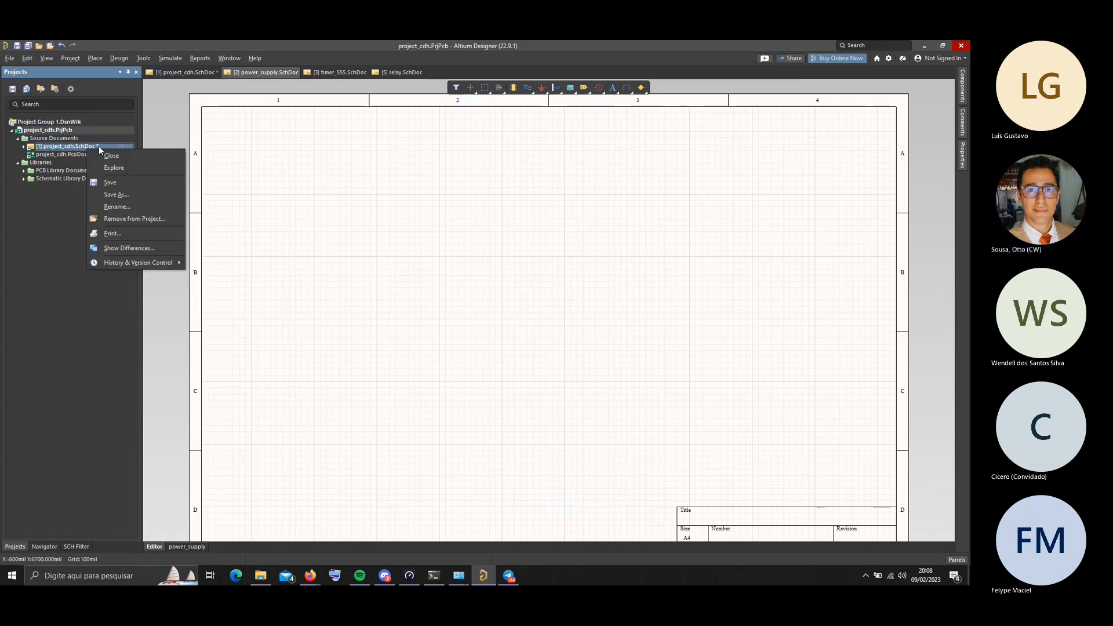
click(122, 183)
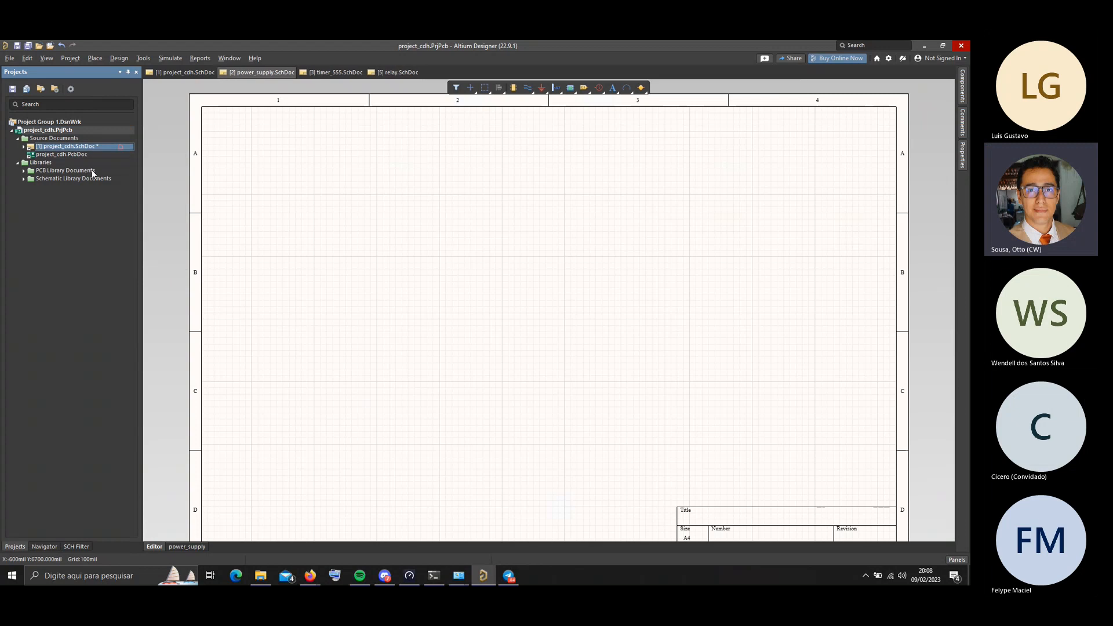
click(23, 149)
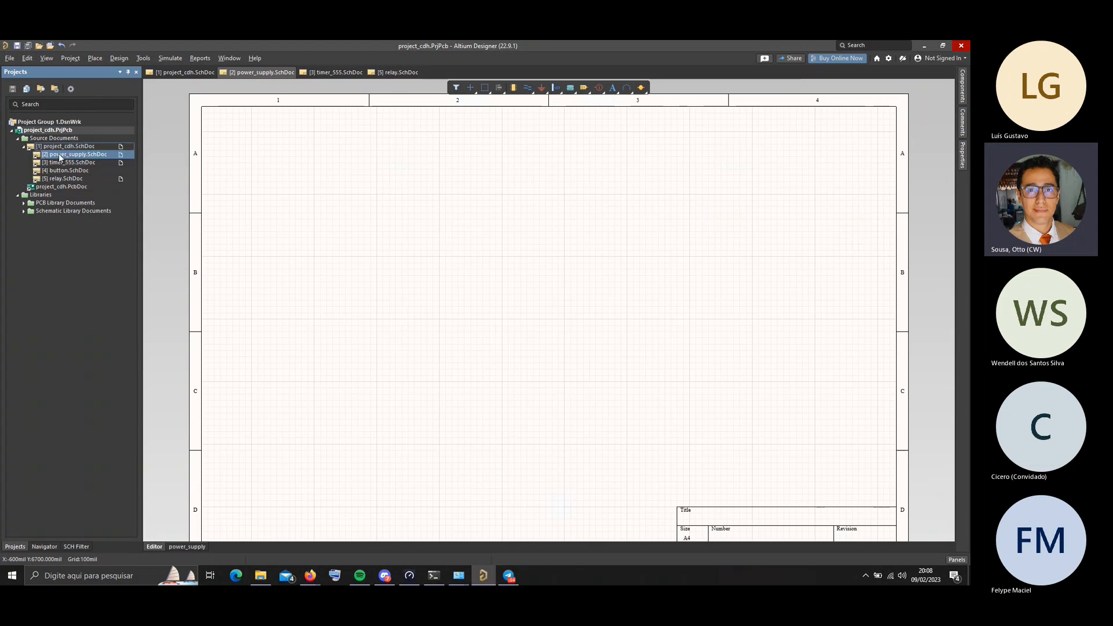
click(23, 147)
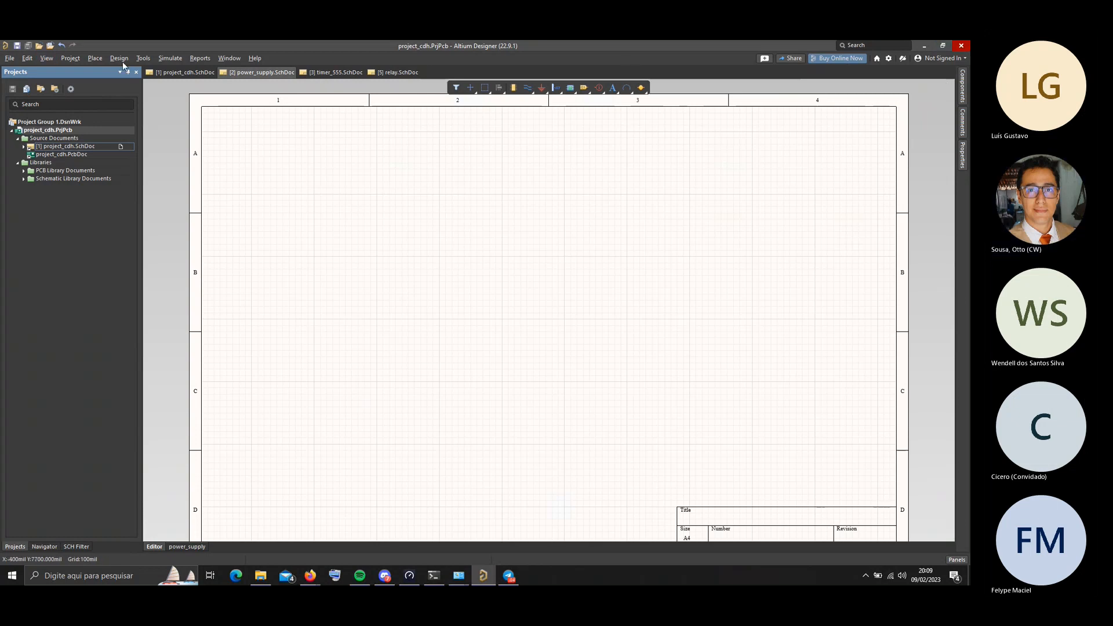
Close the project_cdh.PrjPcb project
click(32, 131)
right_click(32, 131)
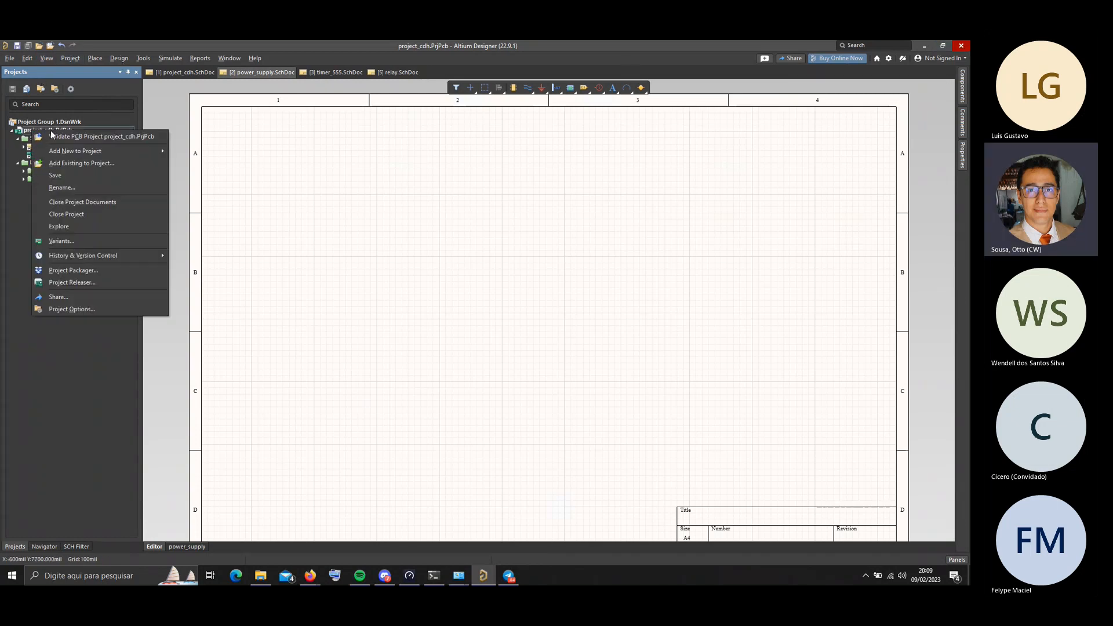
click(65, 214)
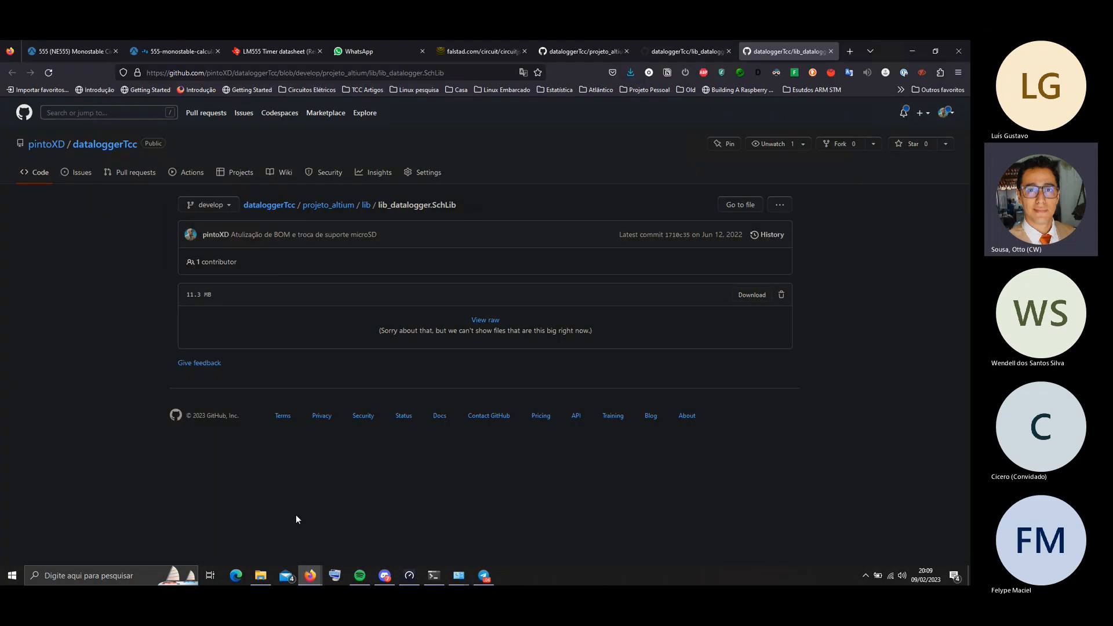
Switch to File Explorer and reopen project_cdh.PrjPcb from the prj folder inside projeto_cdh
click(260, 573)
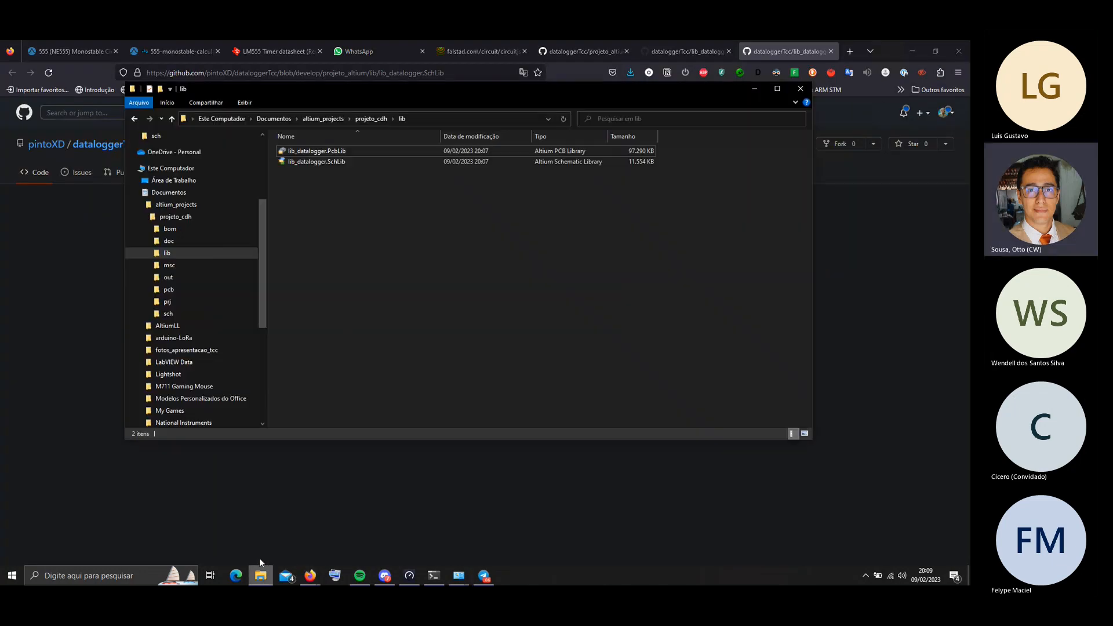
click(371, 118)
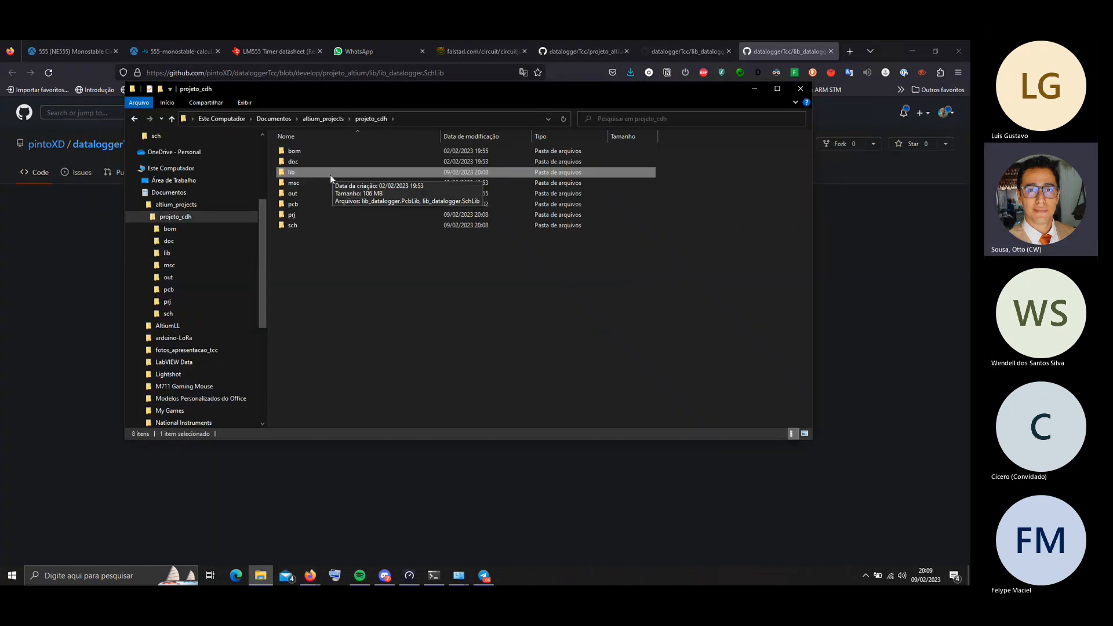
double_click(293, 215)
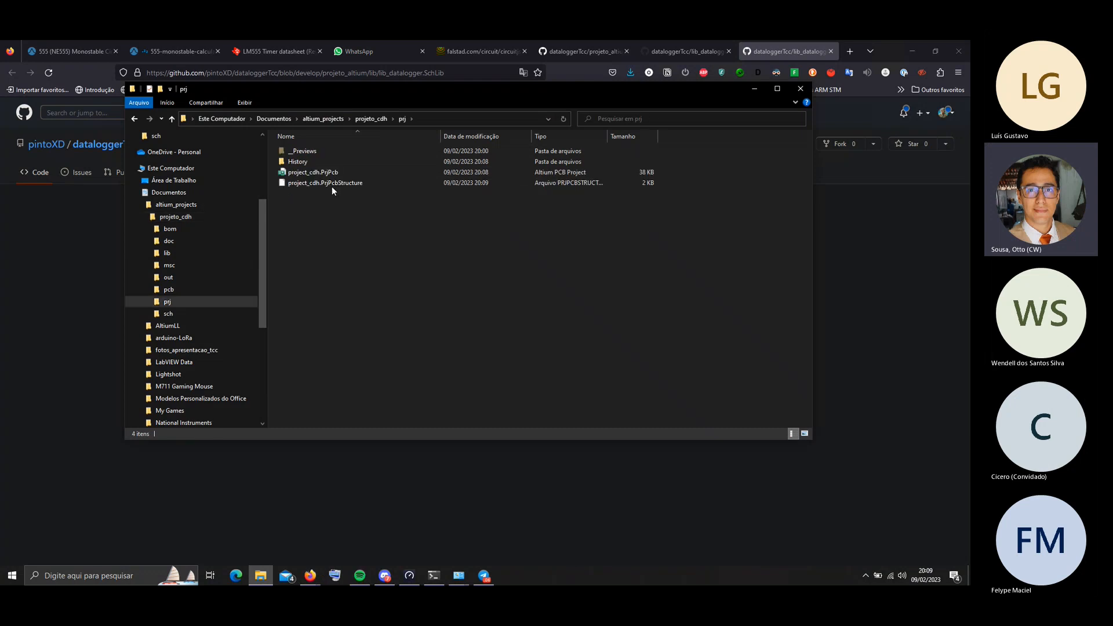
double_click(313, 175)
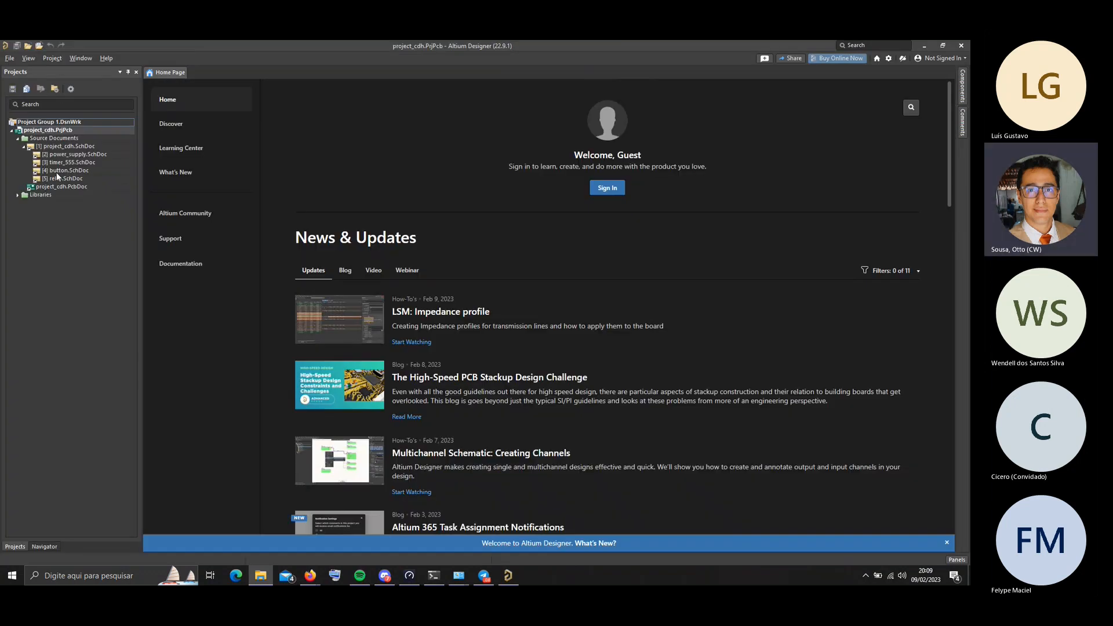
Widen the project tree and inspect the library documents attached to the reopened project
click(17, 195)
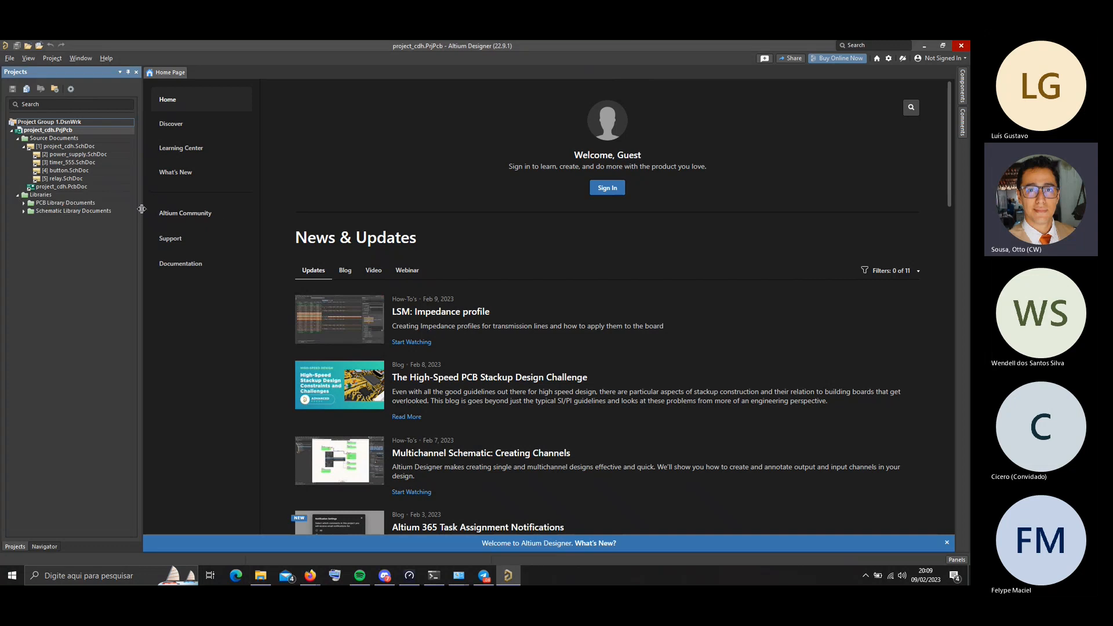
drag(142, 212, 204, 211)
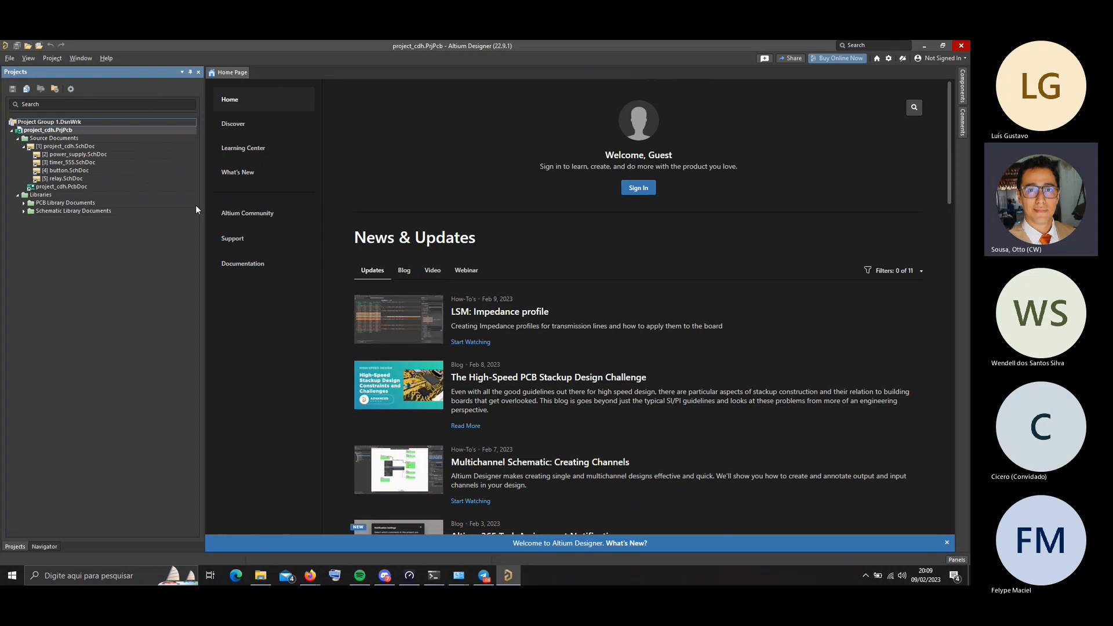
click(23, 203)
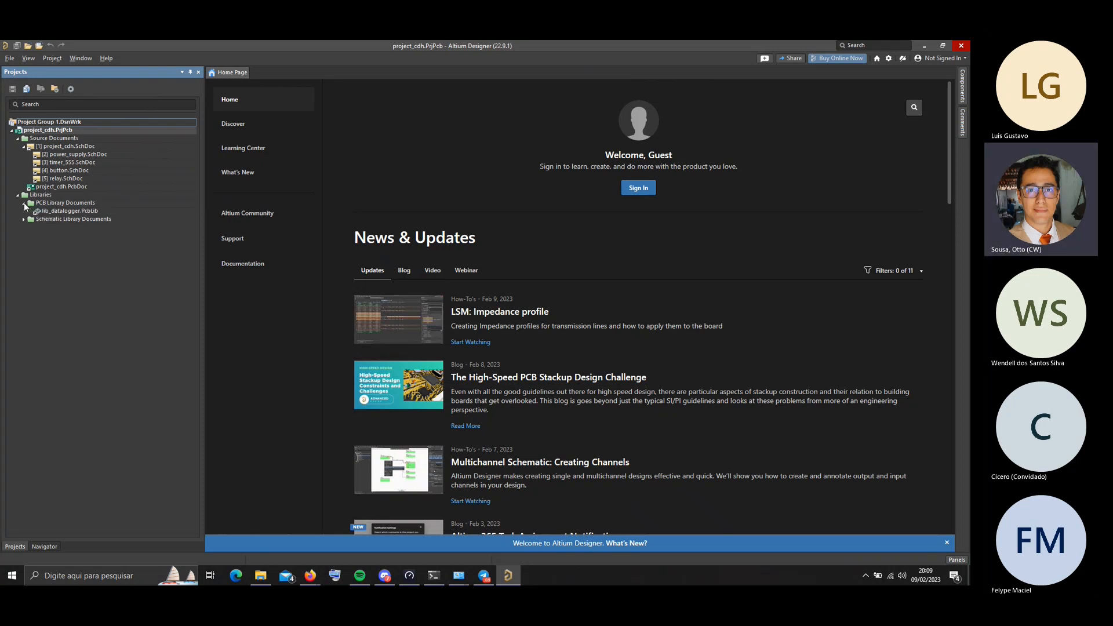
click(24, 204)
Open the power_supply.SchDoc sheet and choose lib_datalogger.SchLib as the component library
double_click(64, 154)
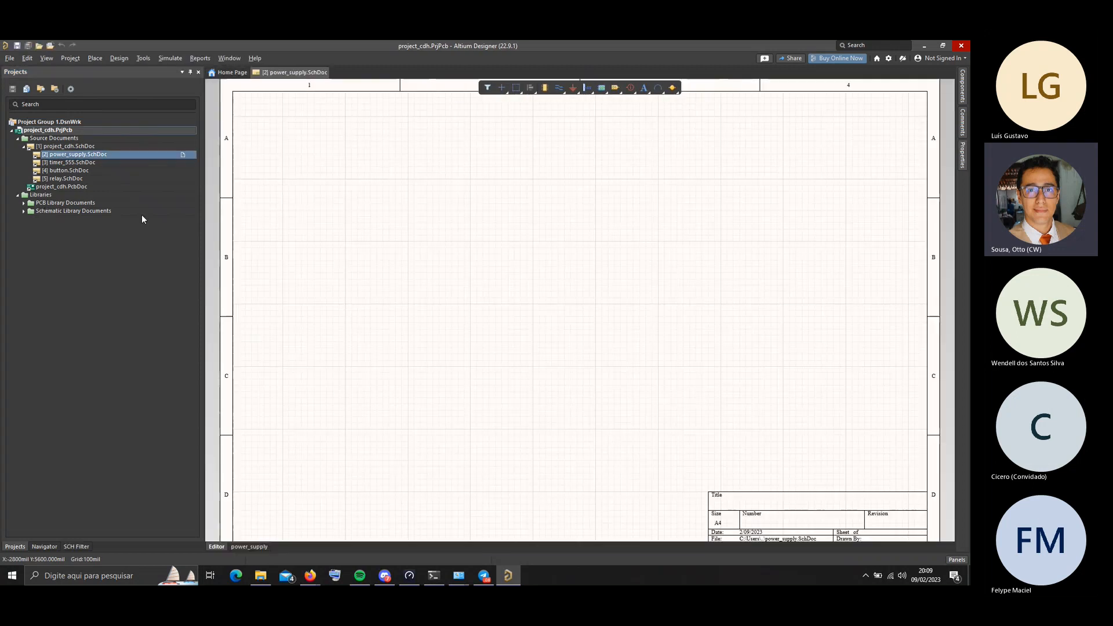
click(962, 87)
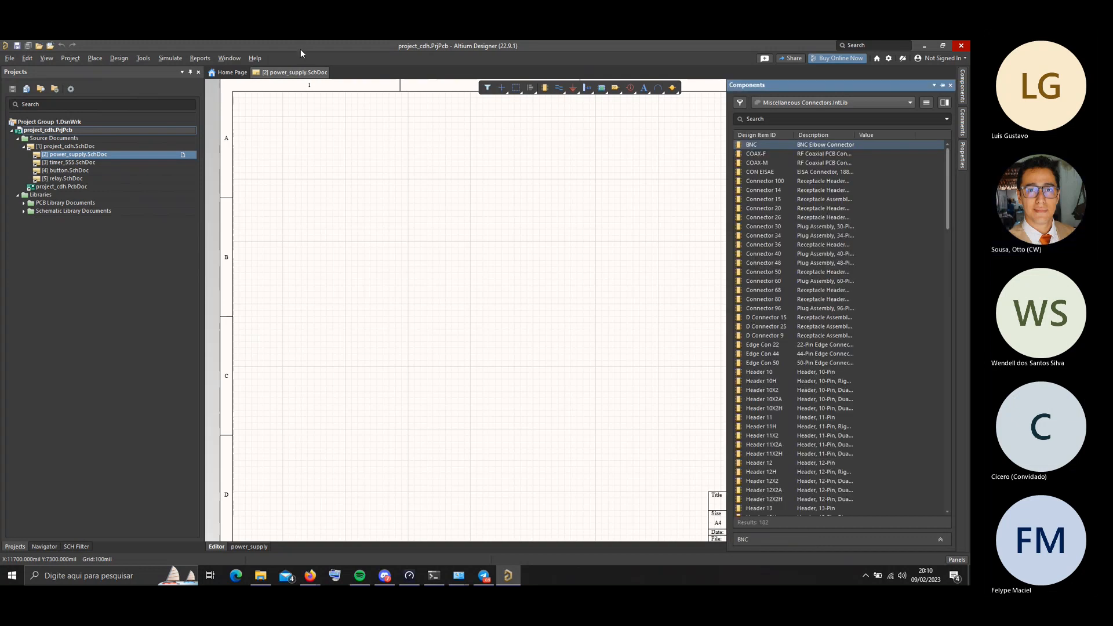
click(814, 103)
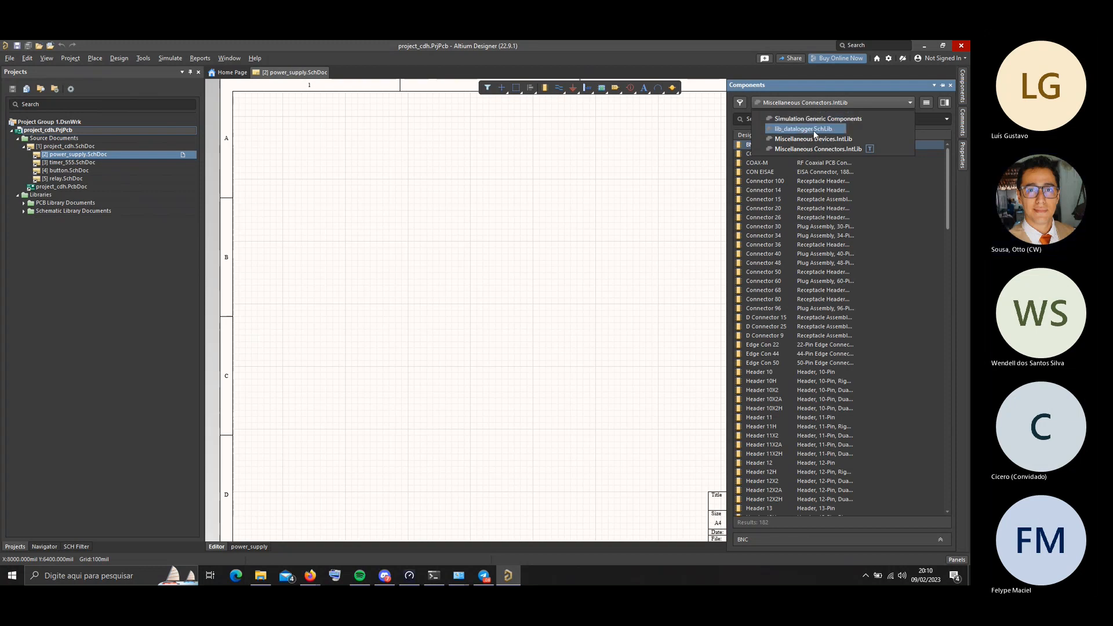
click(784, 130)
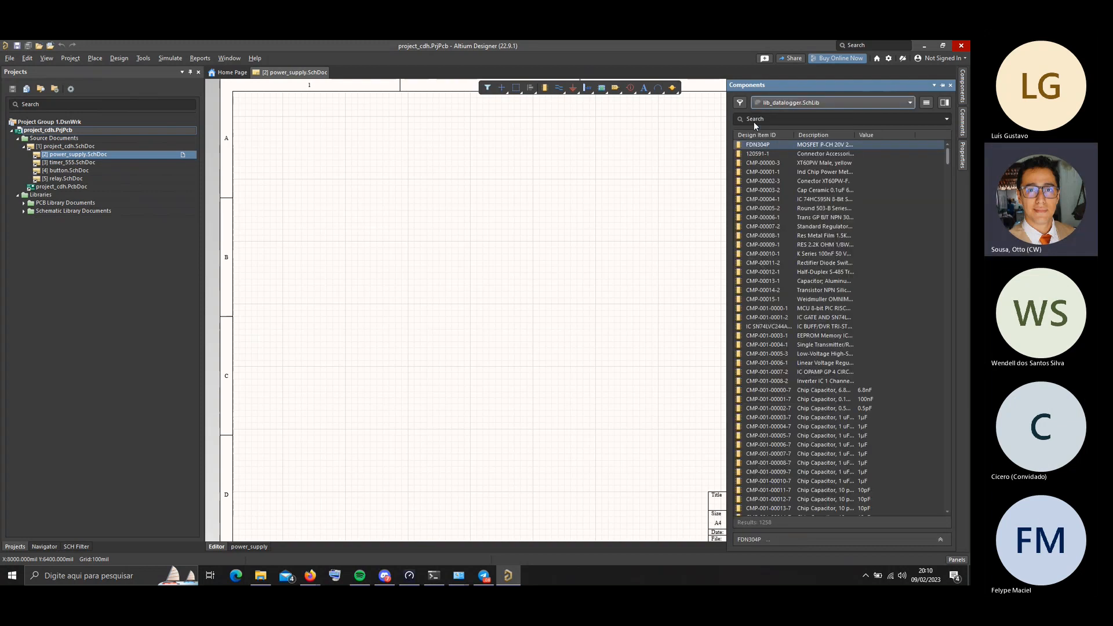
Search the component library for "res" and widen the results list and its description column
click(769, 118)
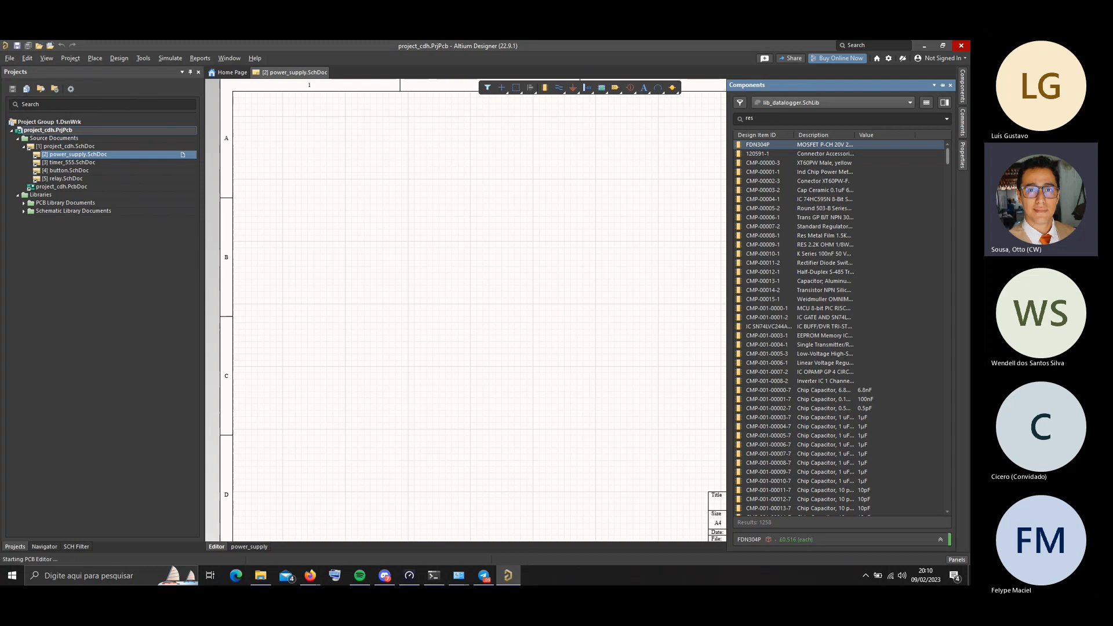
key(Return)
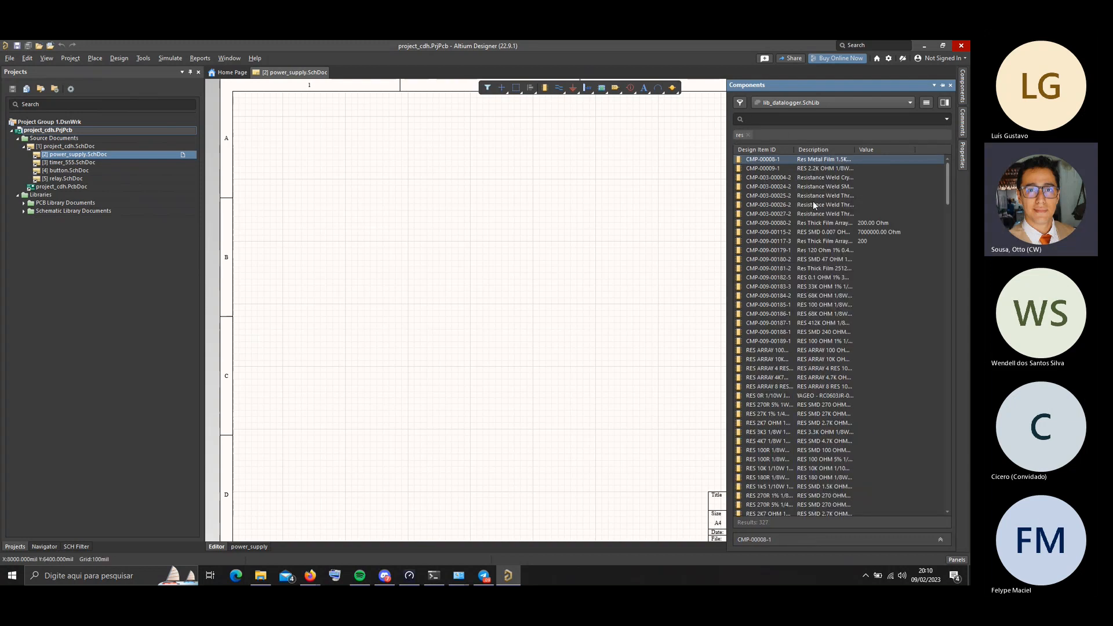
drag(728, 224, 587, 223)
scroll(681, 231, down, 10)
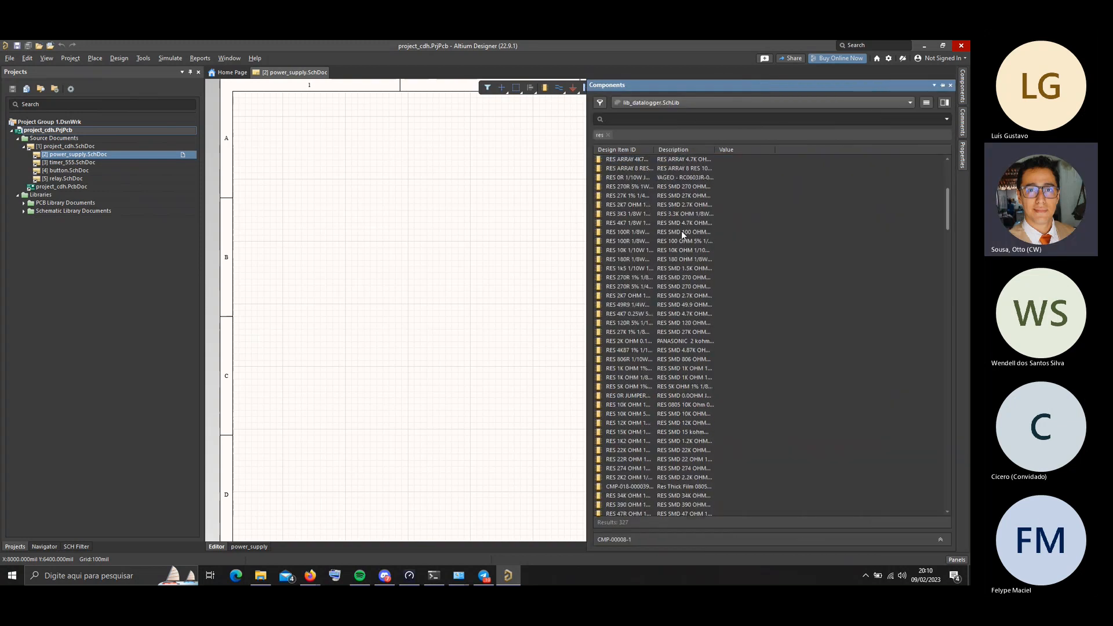
scroll(683, 236, down, 2)
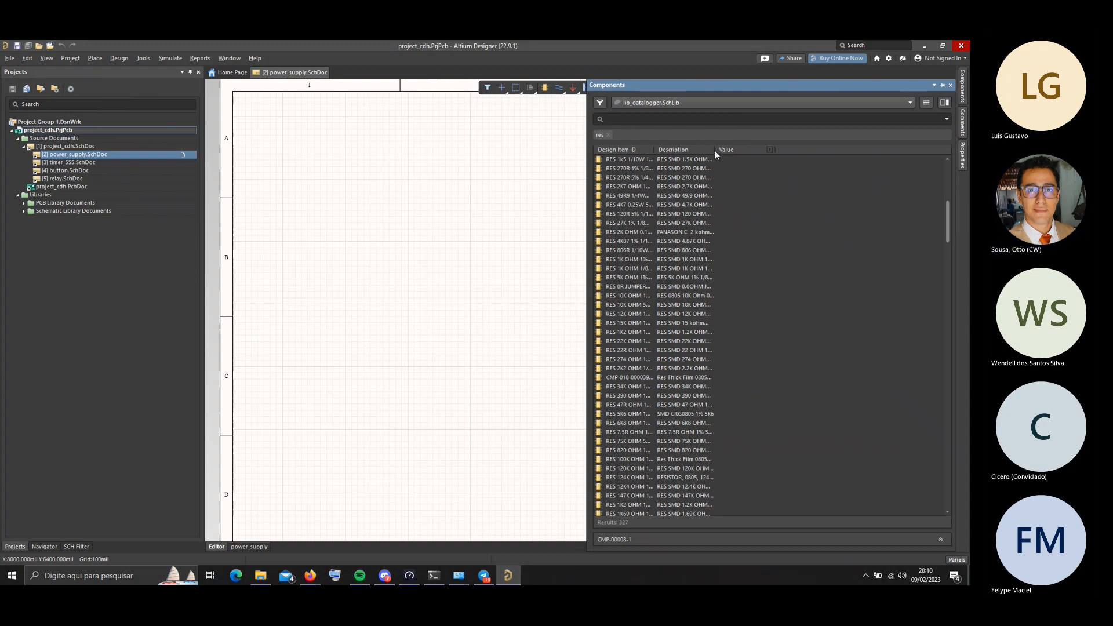
drag(714, 151, 869, 159)
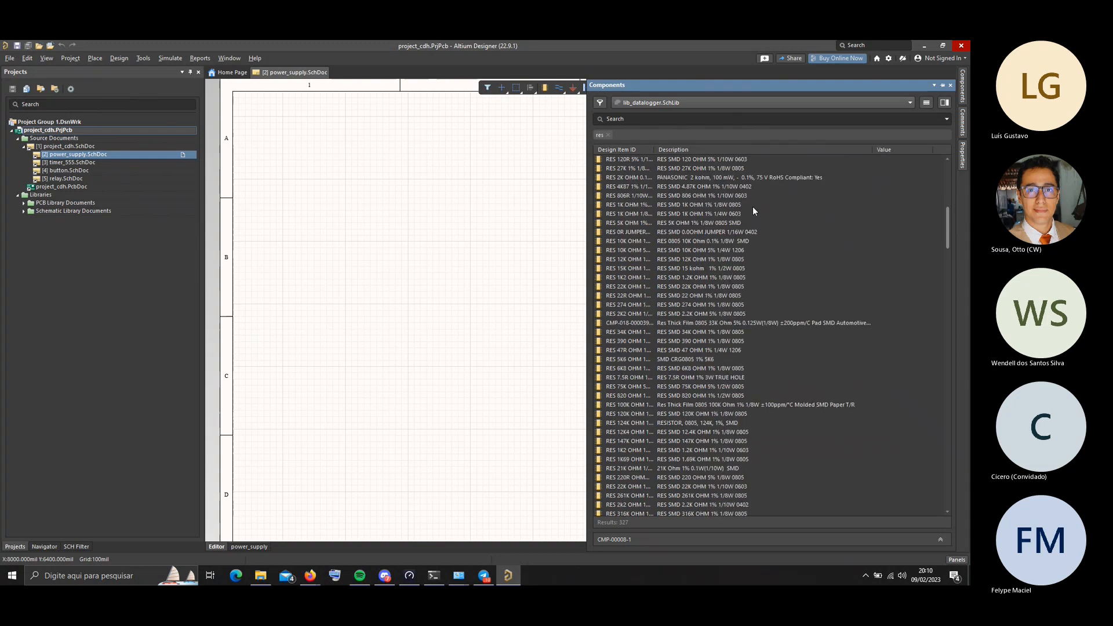
Browse the resistor results and select the RES 100 OHM 1/8W 1% 0805 SMD component
scroll(741, 211, down, 4)
scroll(742, 216, down, 10)
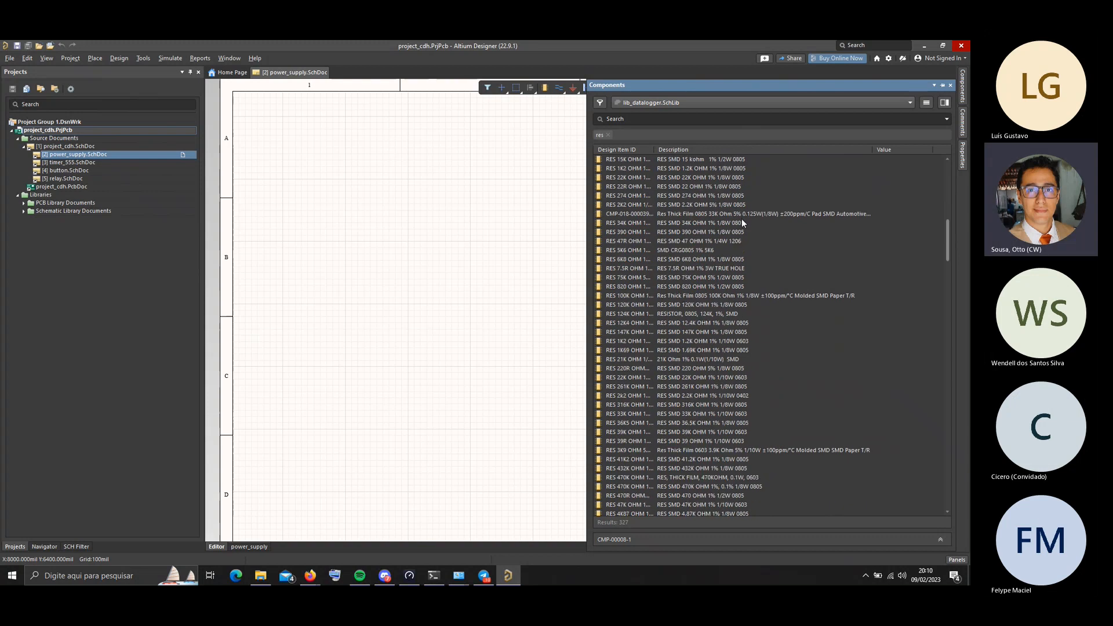
scroll(736, 267, up, 4)
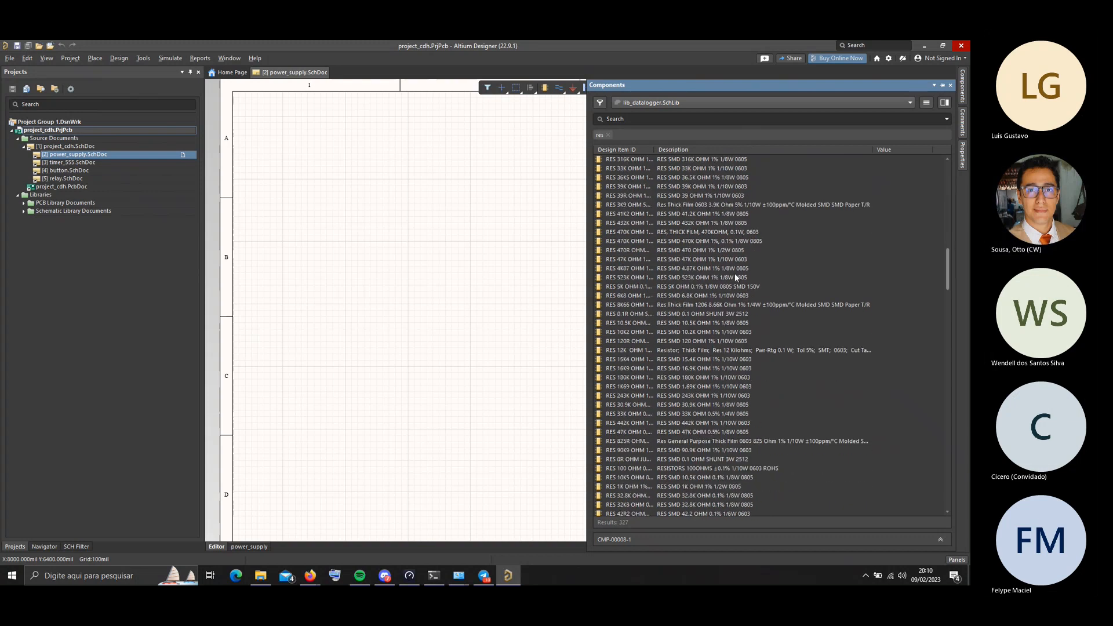
scroll(734, 276, up, 15)
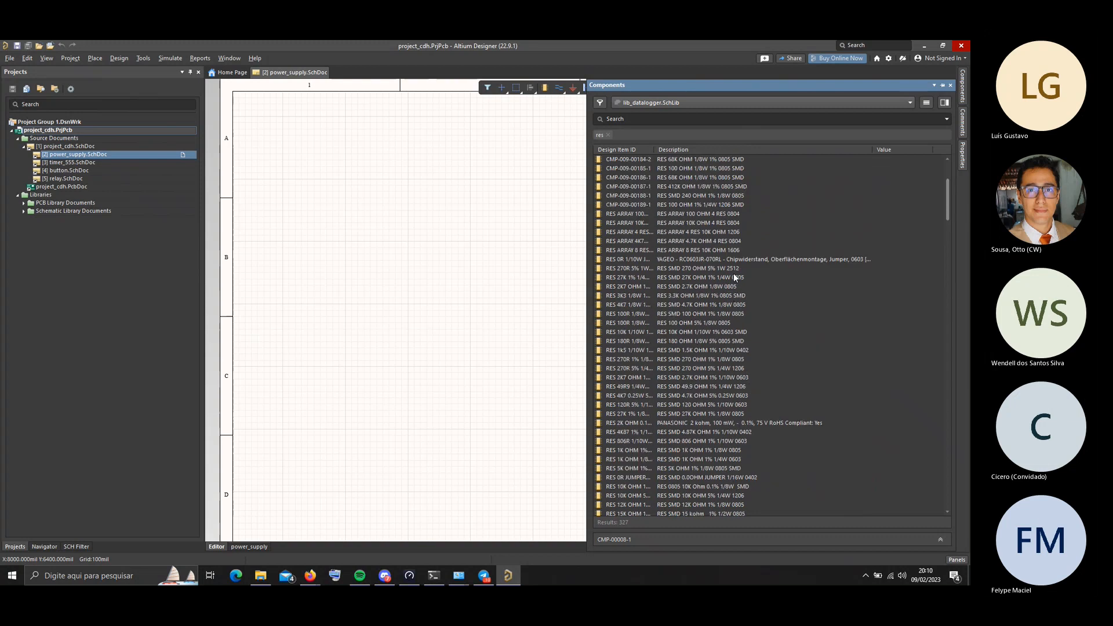
click(700, 170)
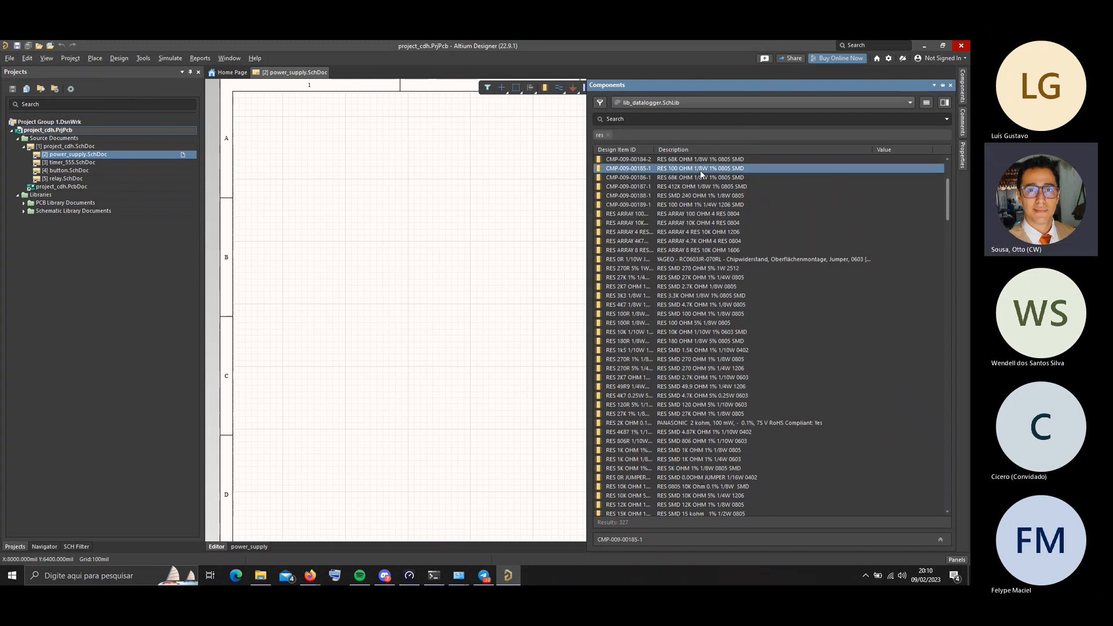
scroll(700, 169, up, 3)
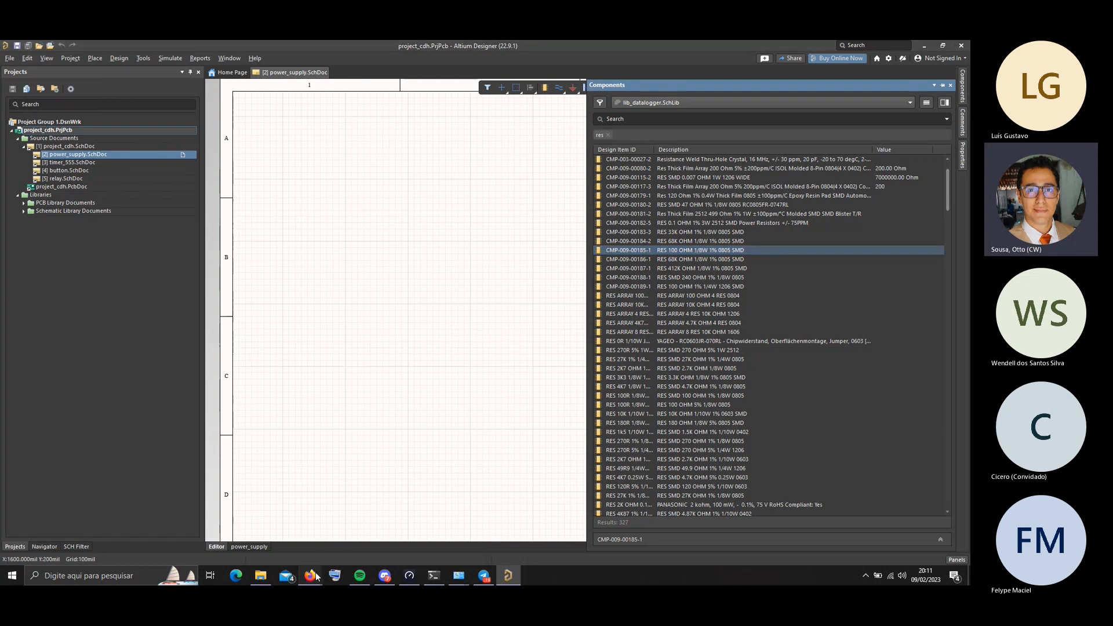
Switch to the Firefox window with the project_cdh diagram and search Google for "pth x smd" in a new tab
mouse_move(311, 574)
click(420, 530)
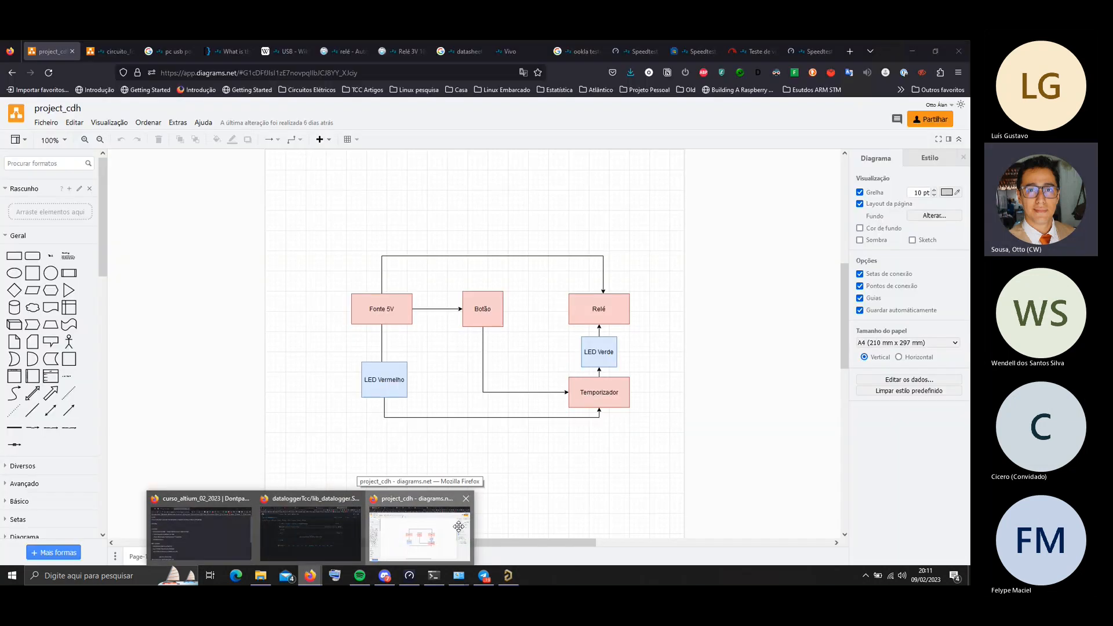
click(849, 51)
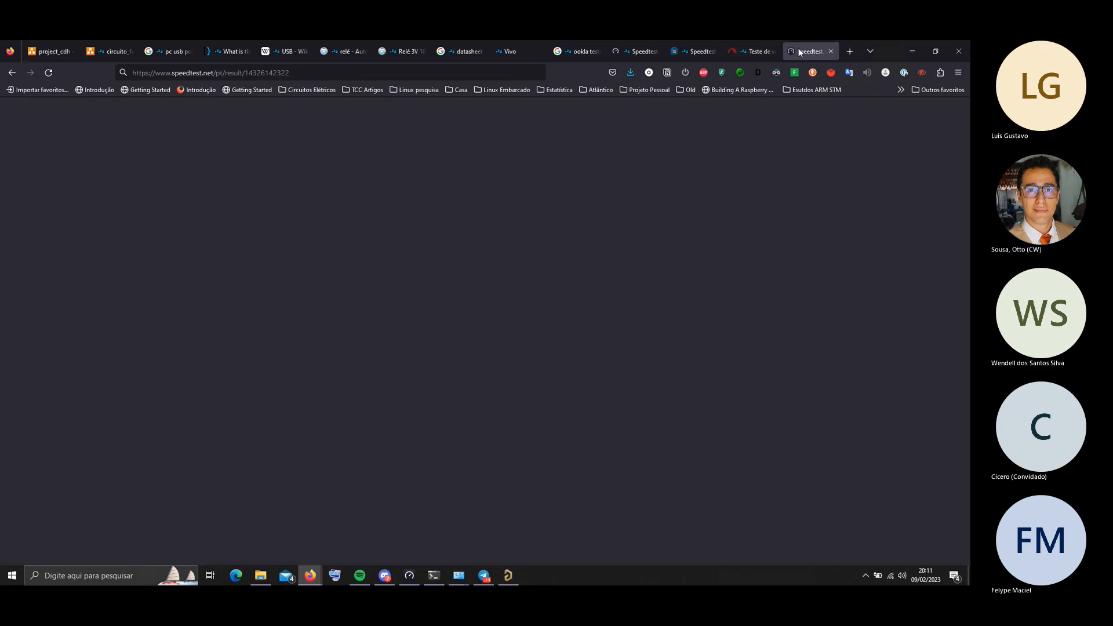
click(464, 75)
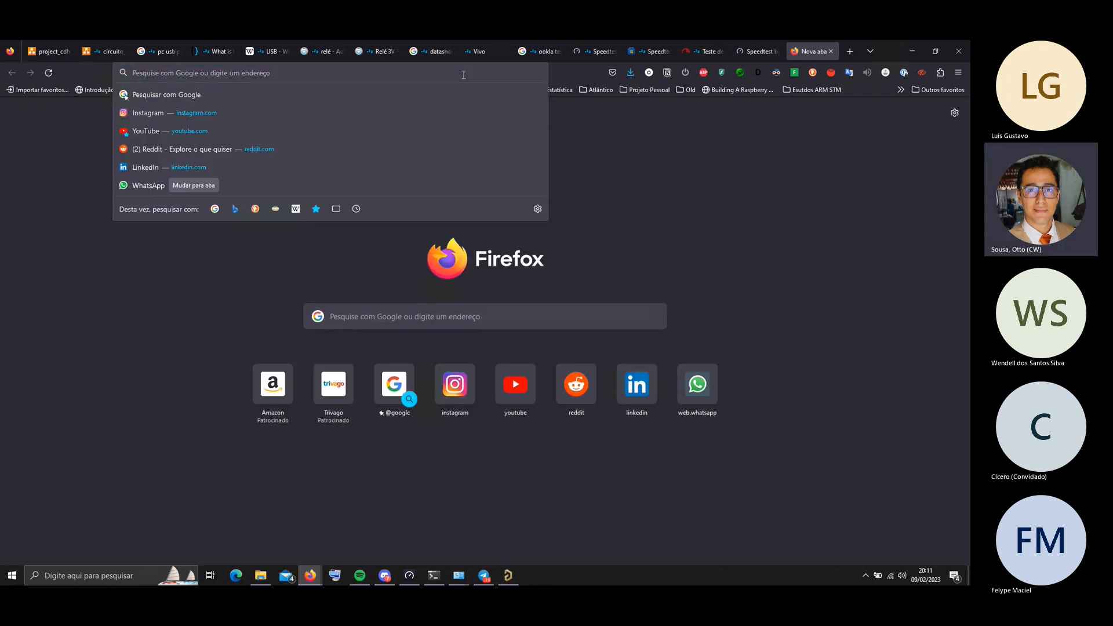
text(pth)
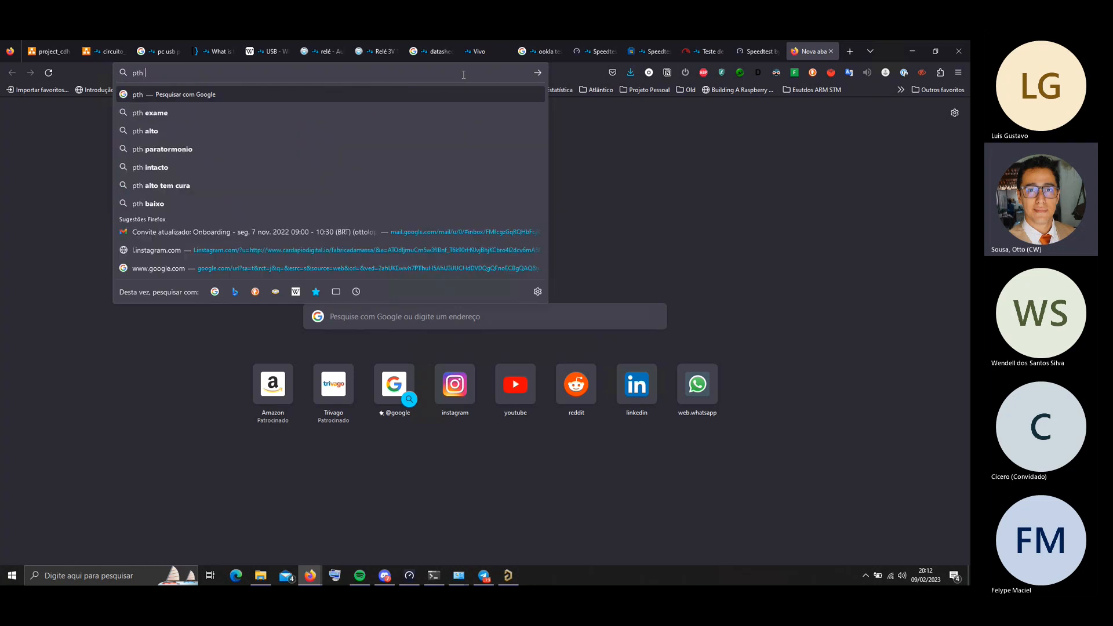
text( x smd)
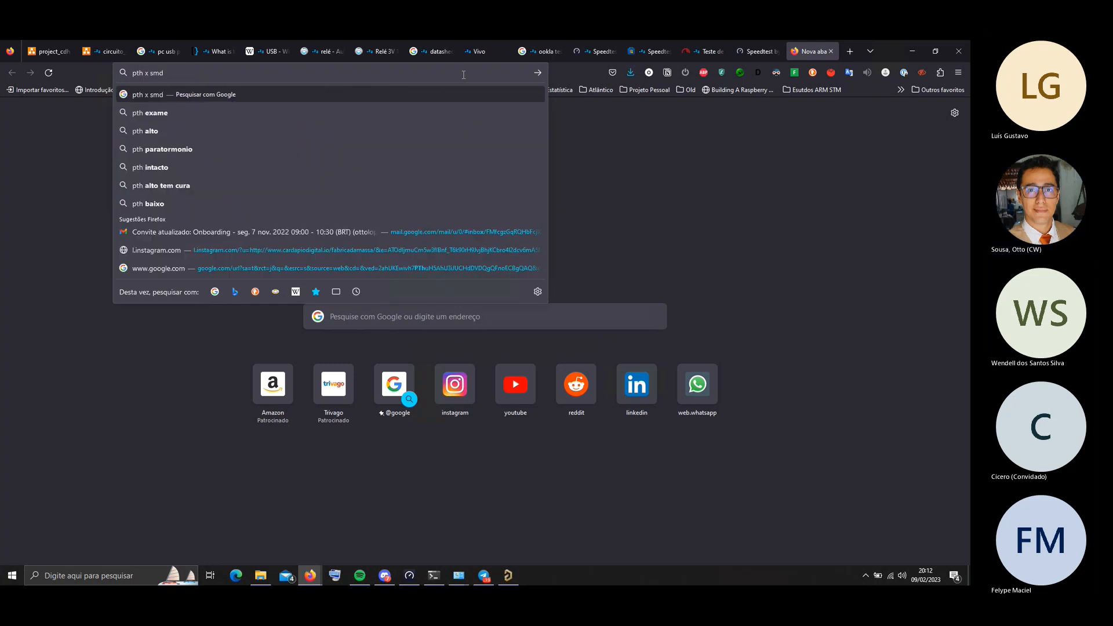
key(Return)
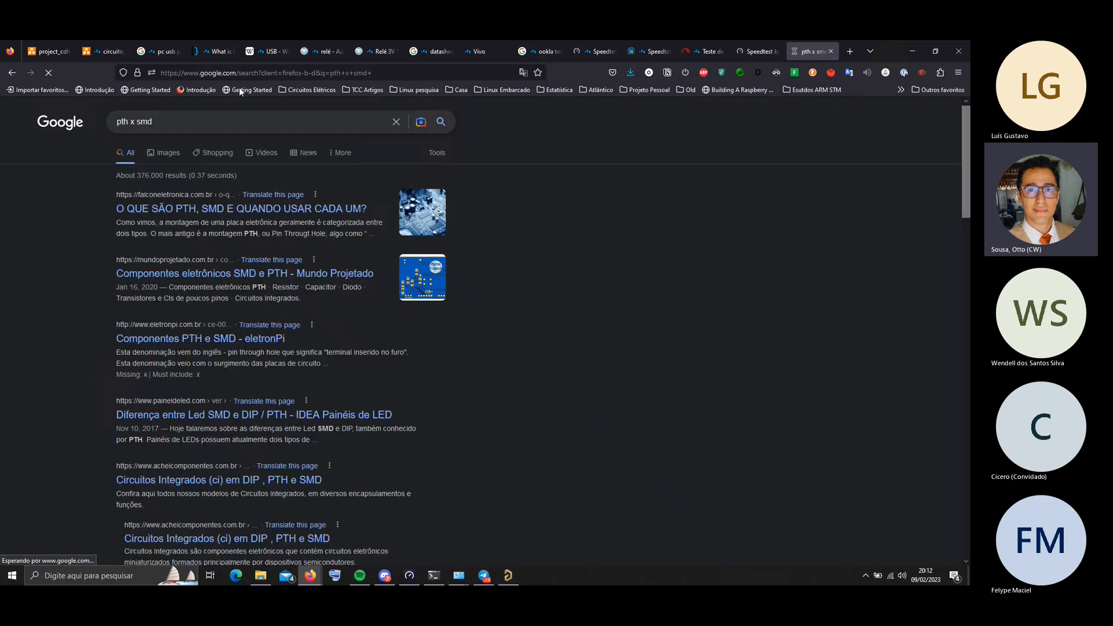
Examine the image results for "pth x smd", previewing the eletronPi diagram and the related NightShade Electronics through-hole board photo
click(154, 155)
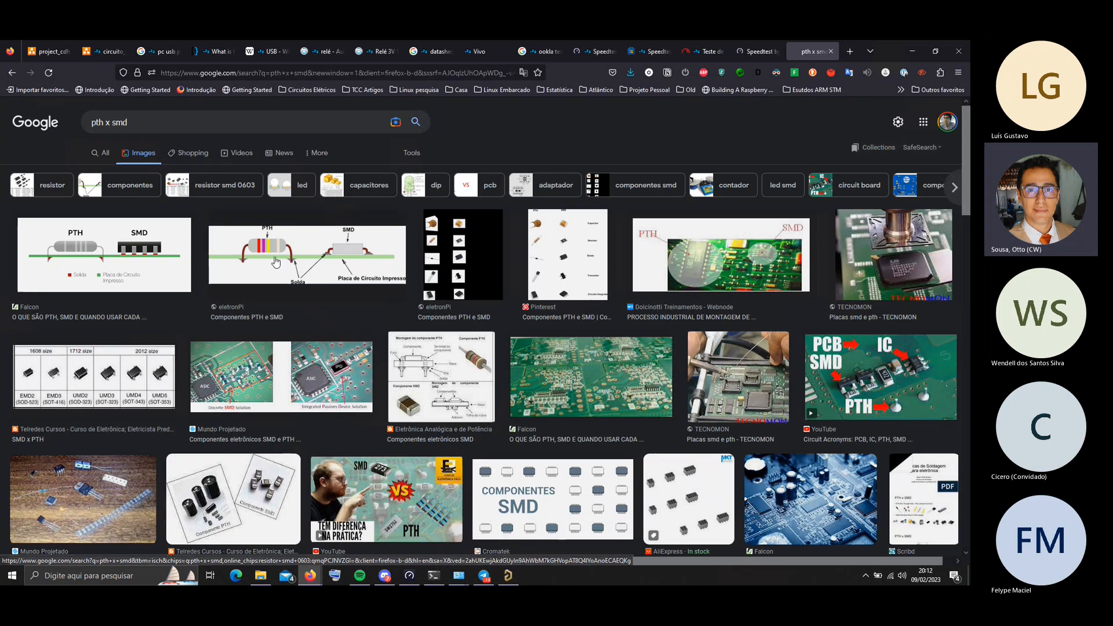
click(292, 264)
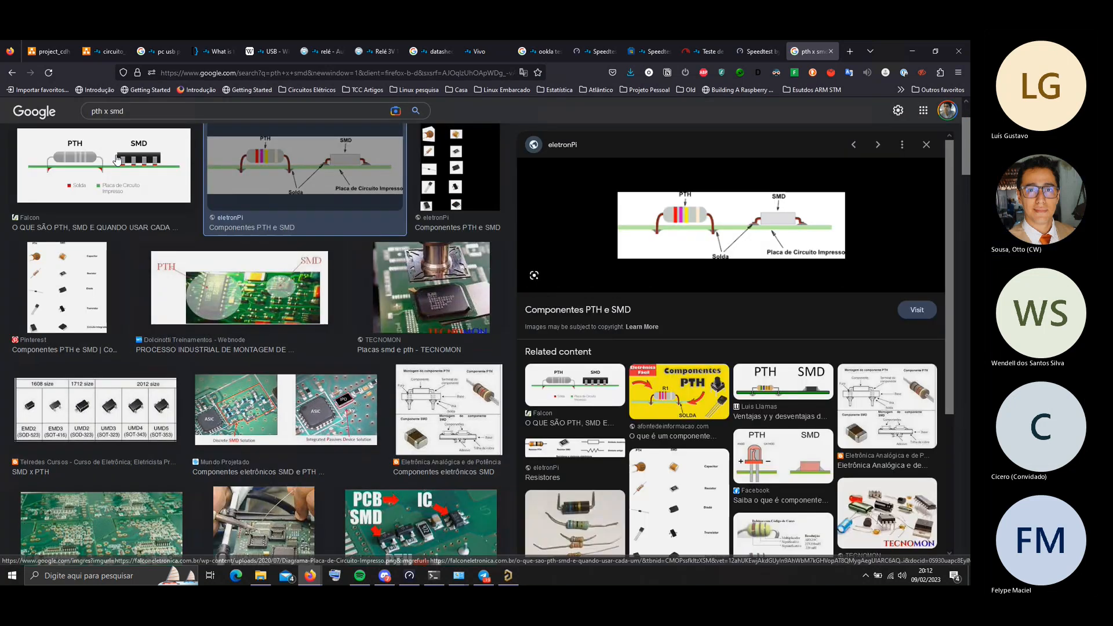
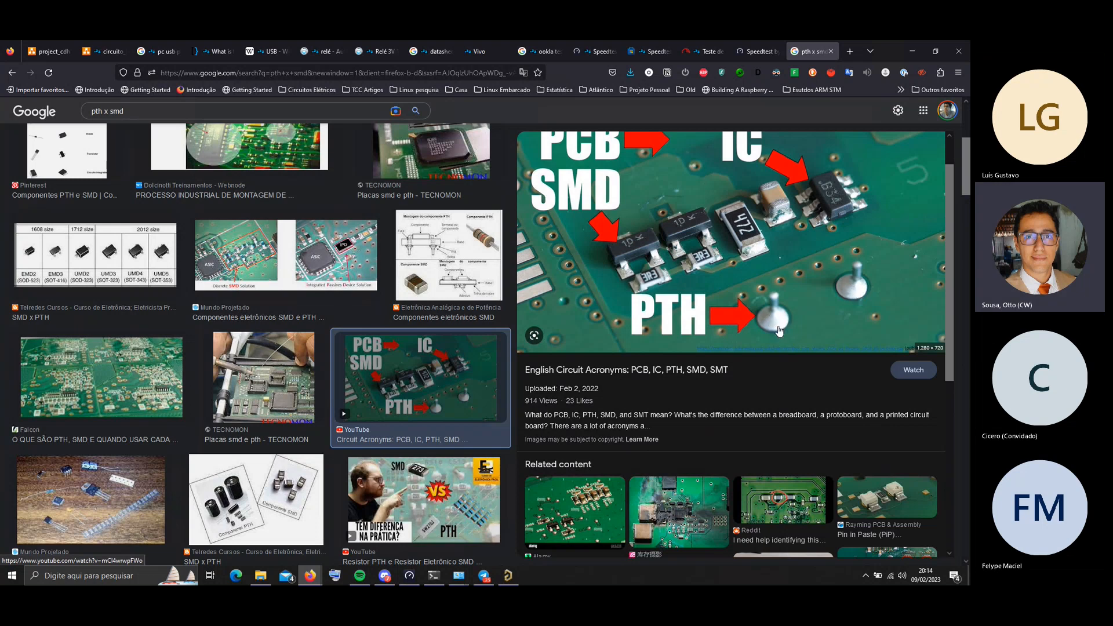
scroll(778, 258, down, 5)
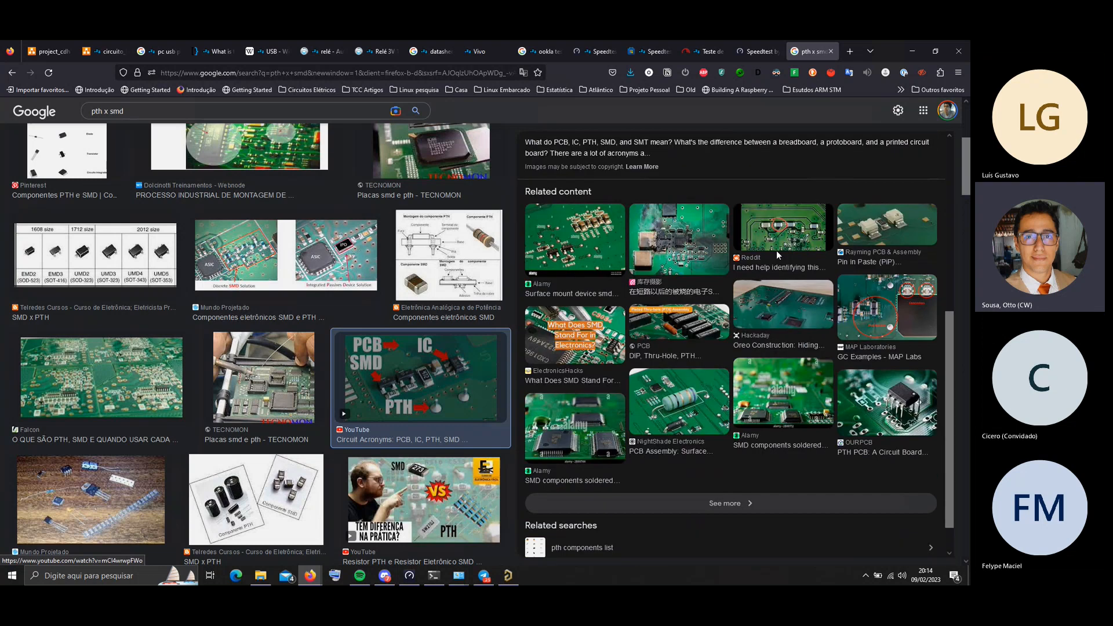
scroll(776, 251, up, 1)
scroll(778, 258, down, 2)
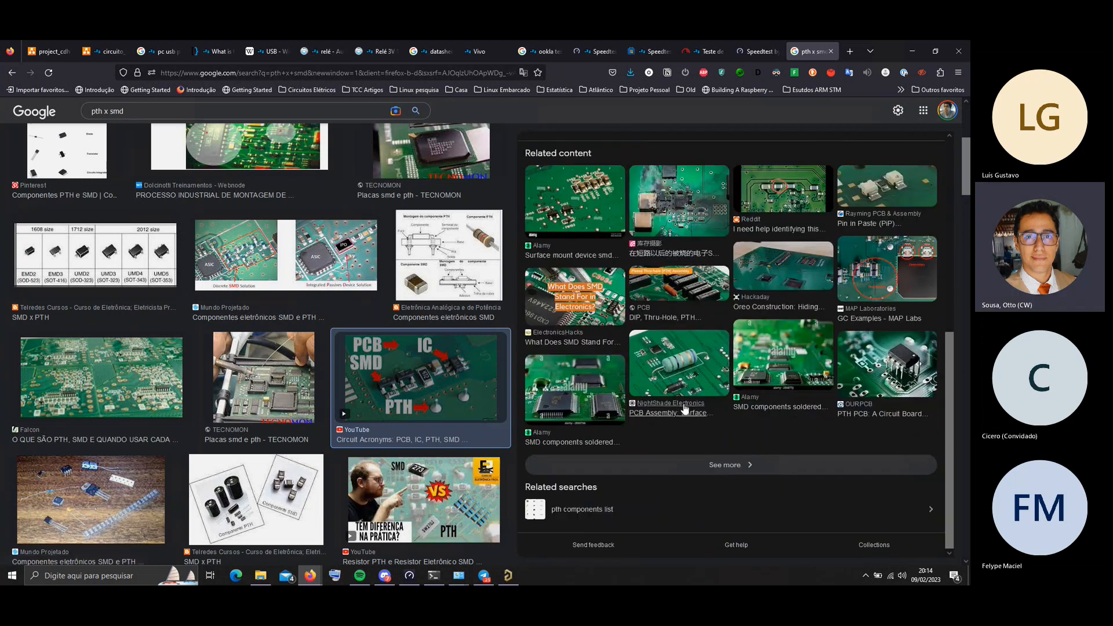
click(661, 350)
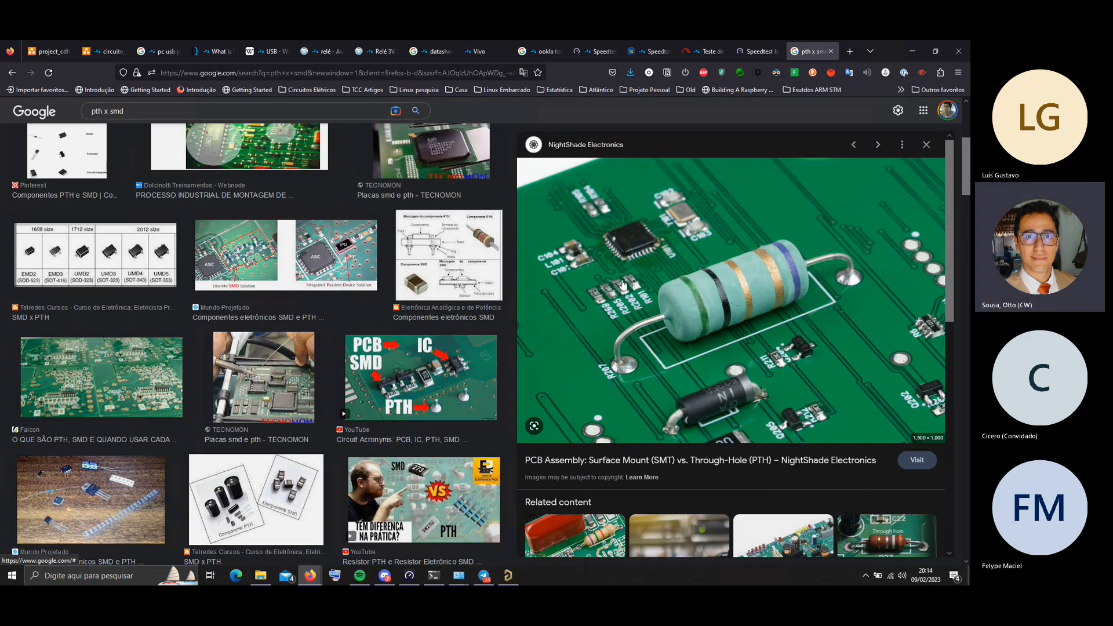
scroll(410, 339, up, 4)
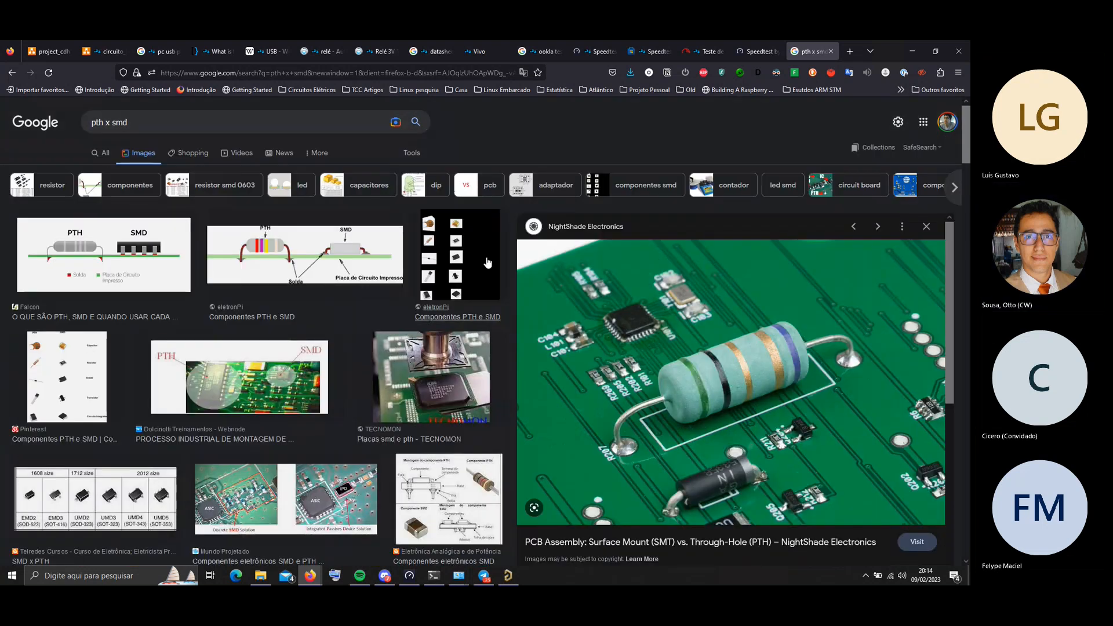
Close the "pth x smd" search page and load autocorerobotica.com.br in place of the Speedtest result page
middle_click(811, 53)
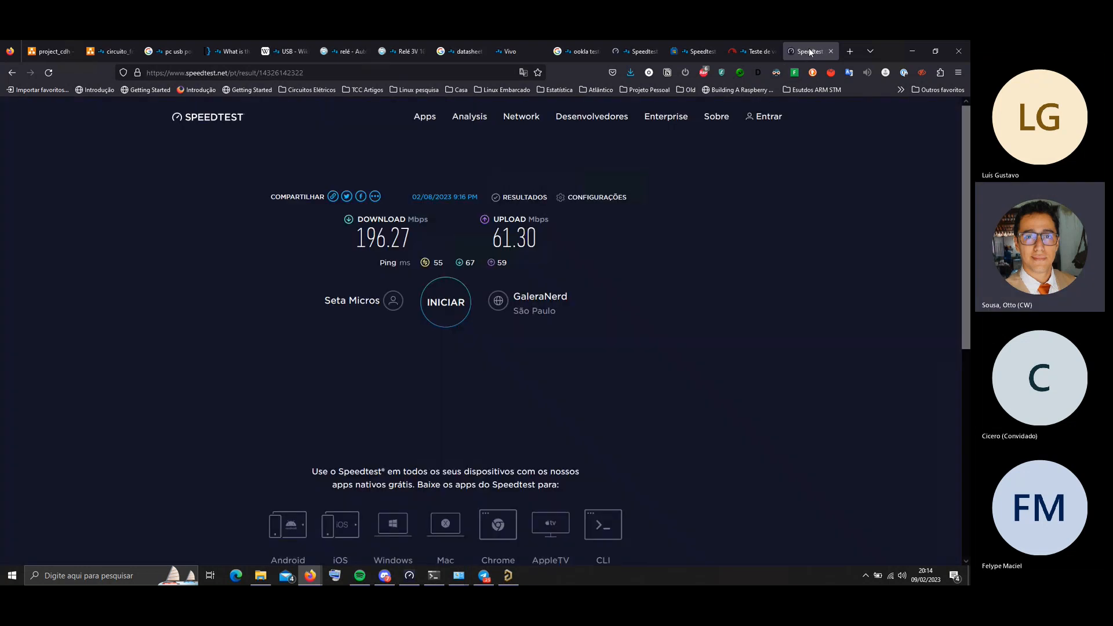
click(323, 75)
text(autocorerobotica.com.br)
key(Return)
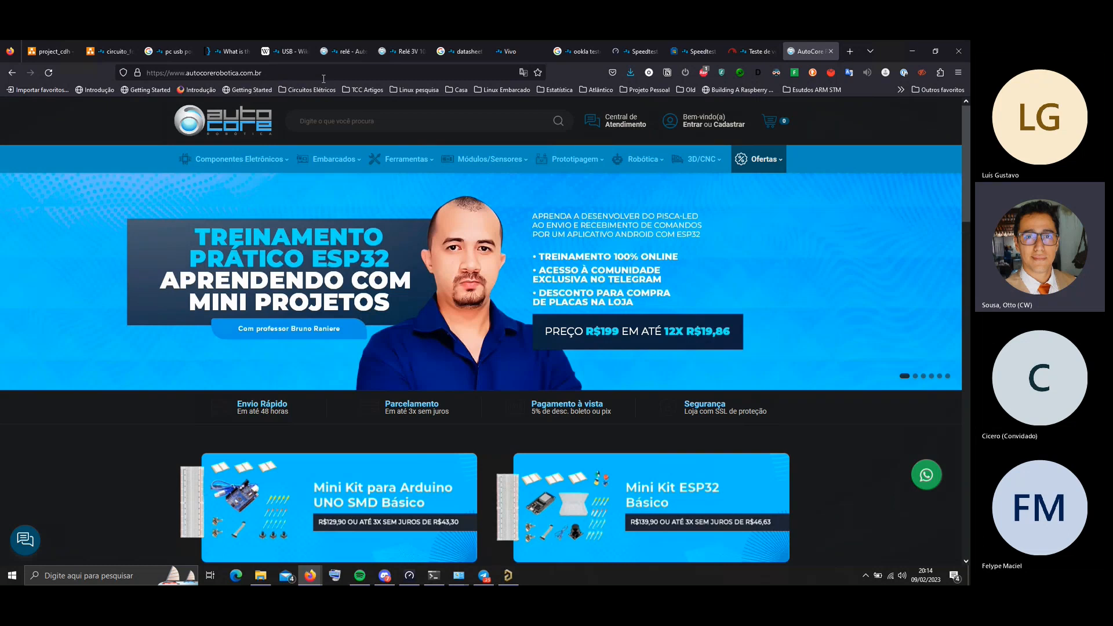
Search Google for "pth resistor vs smd resistor" in a new tab
mouse_move(345, 45)
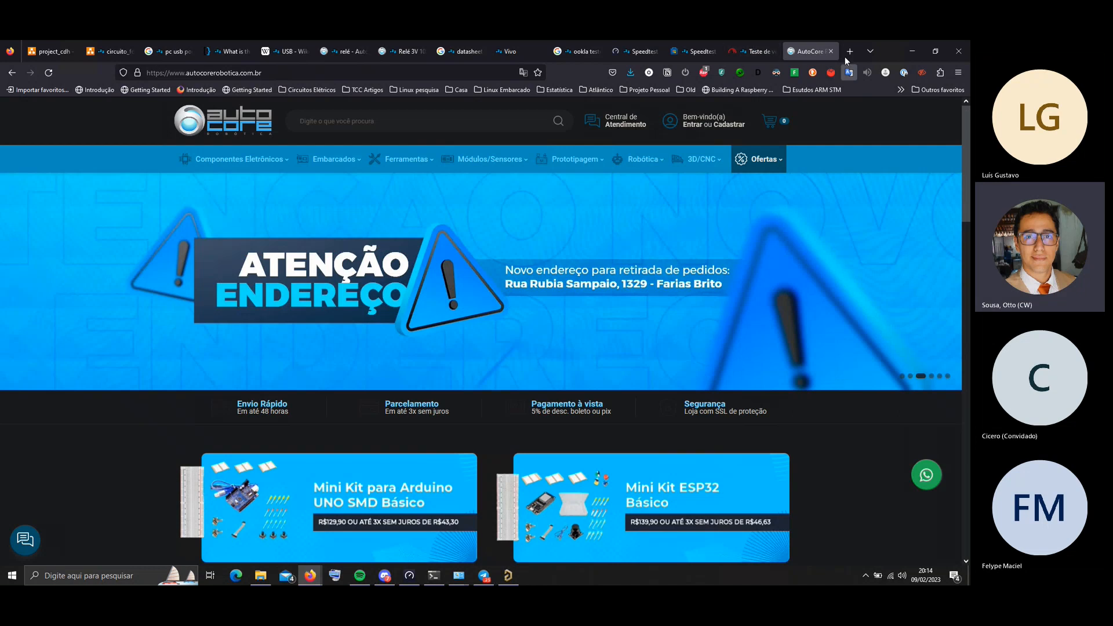
key(ctrl+t)
click(393, 73)
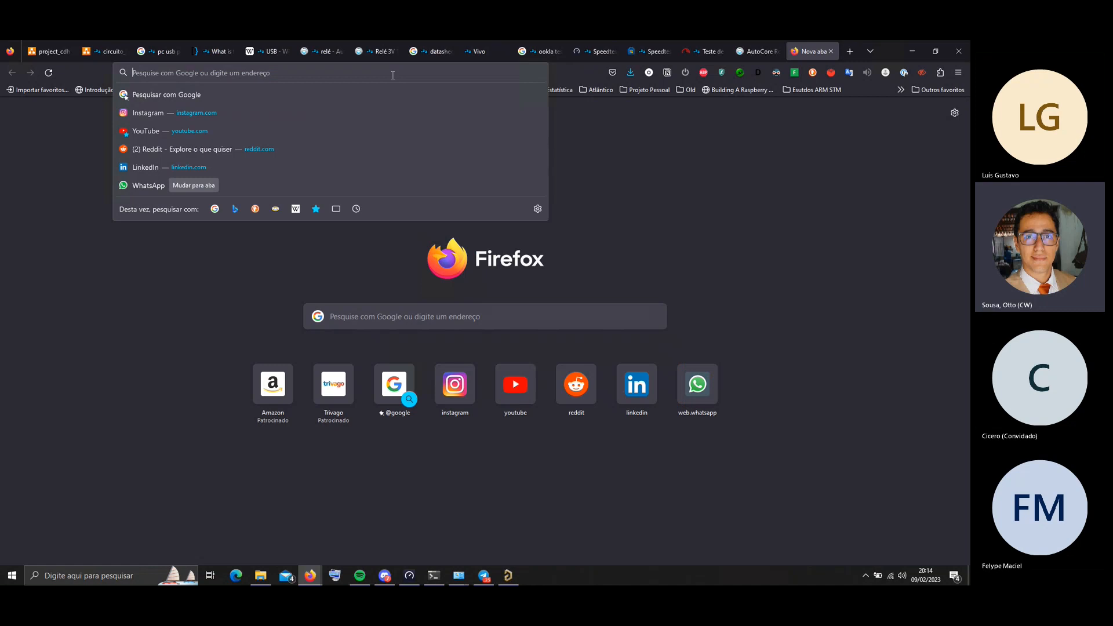
text(resist)
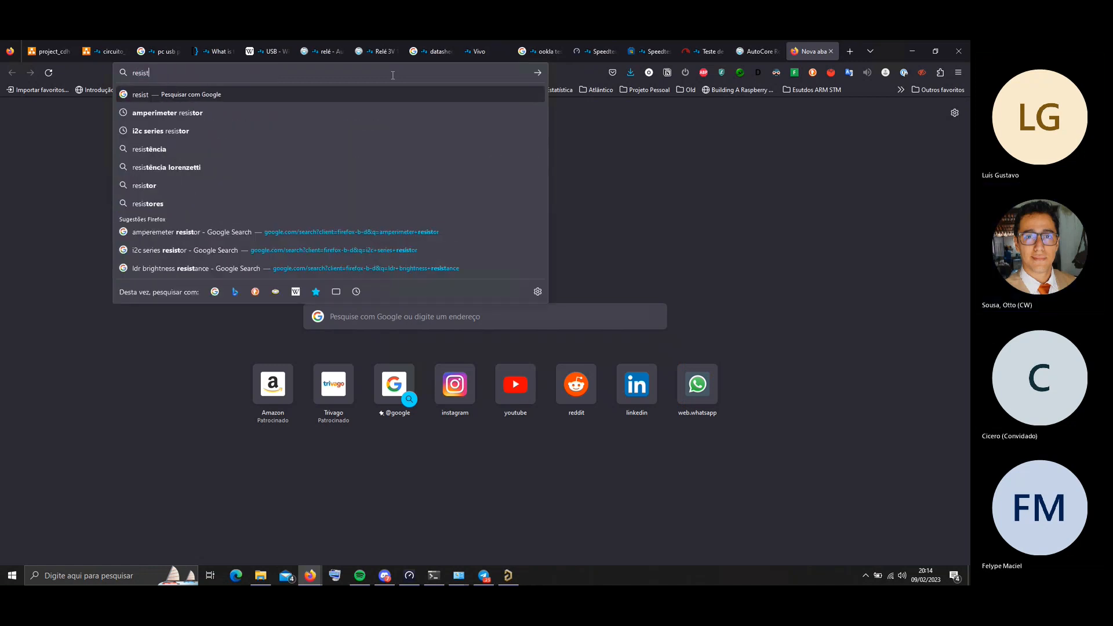
key(BackSpace)
key(BackSpace)
key(BackSpace)
key(BackSpace)
key(BackSpace)
text(pt)
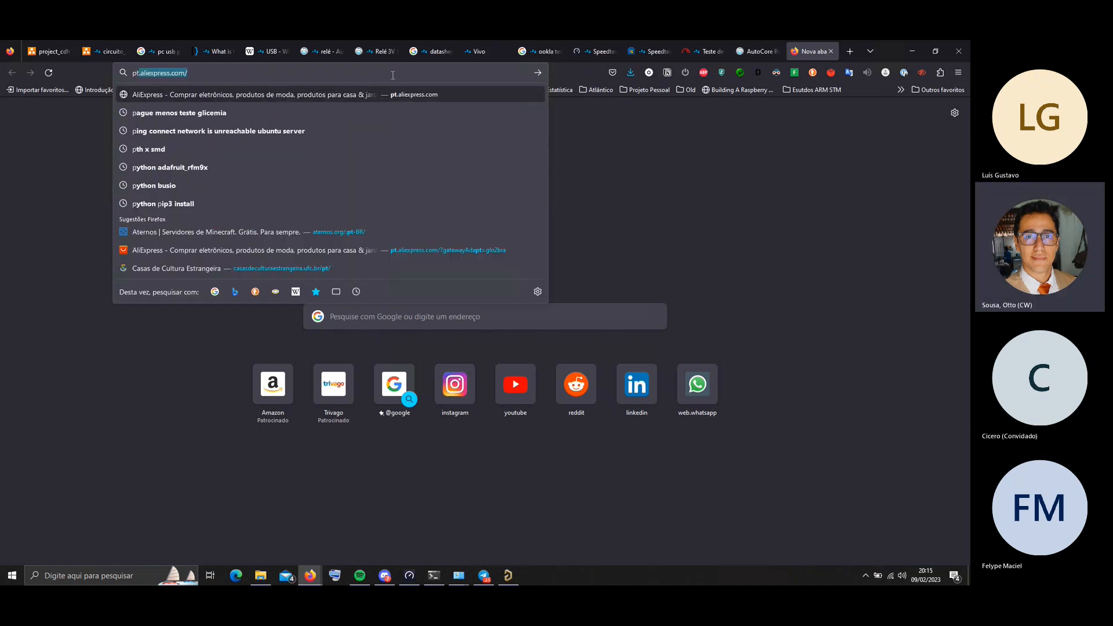
text(h resistor vs)
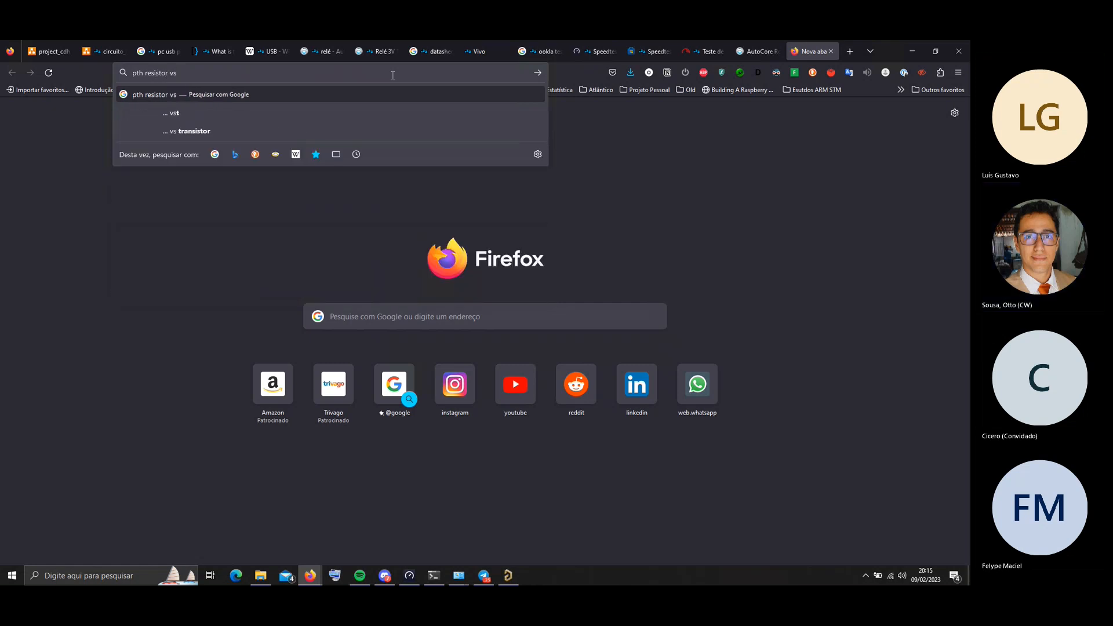
text( smd resistor)
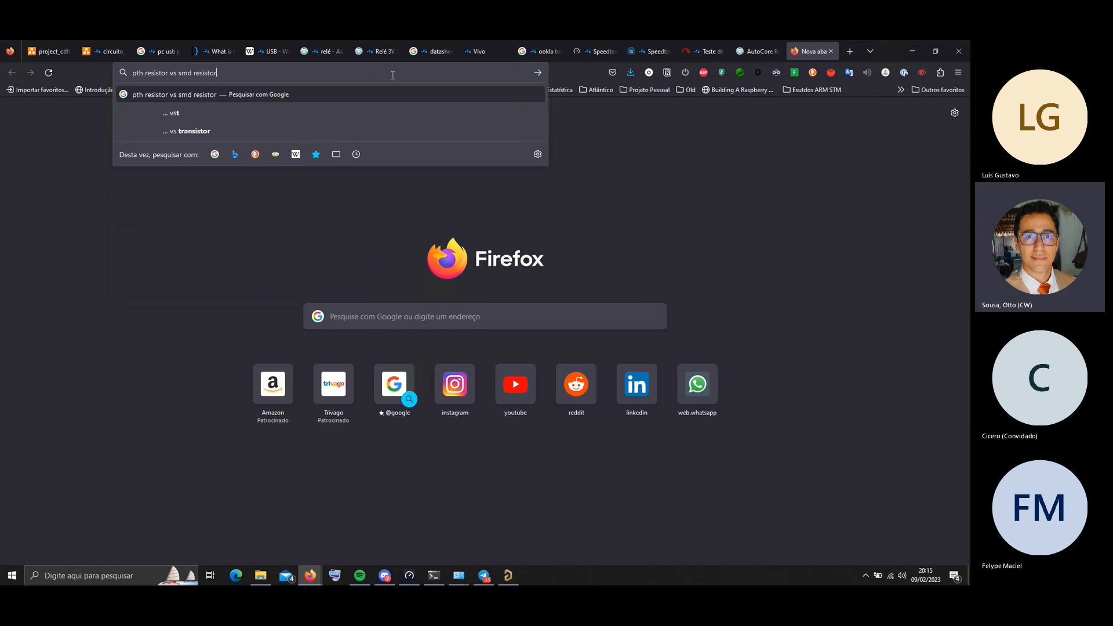
key(Return)
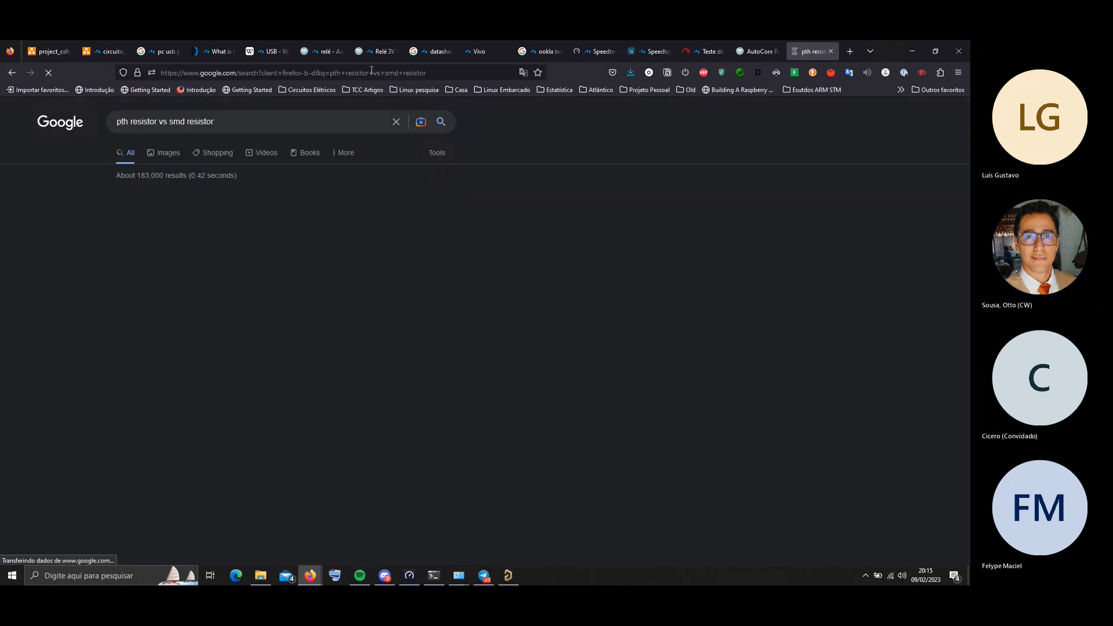
Browse the image results for the resistor comparison and preview the circuitspedia.com picture of through-hole and SMD resistors
click(155, 152)
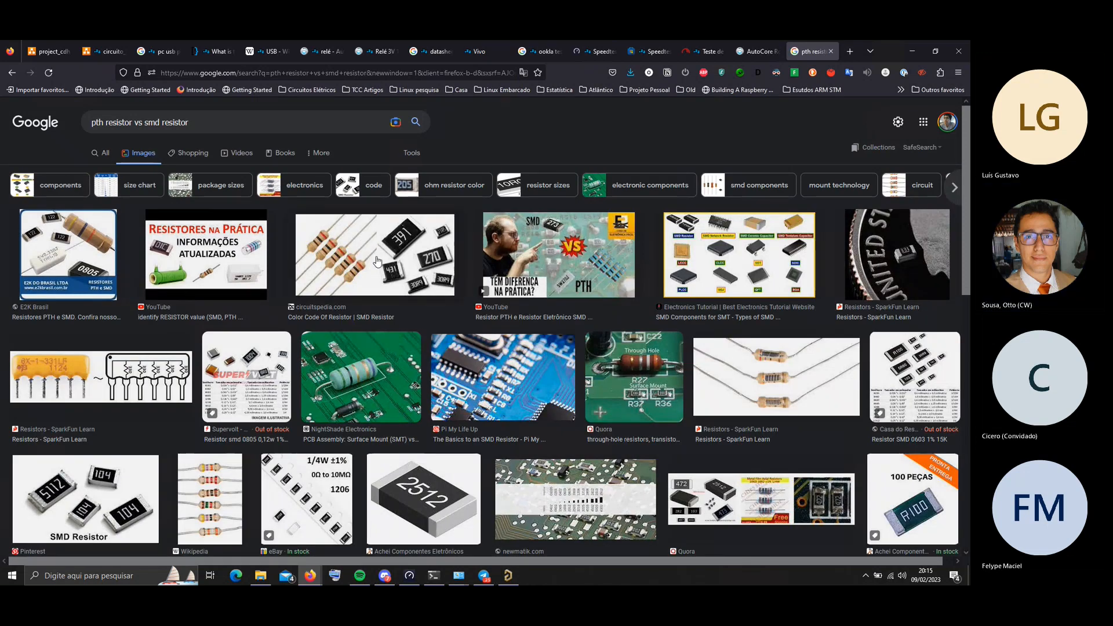
scroll(377, 260, down, 3)
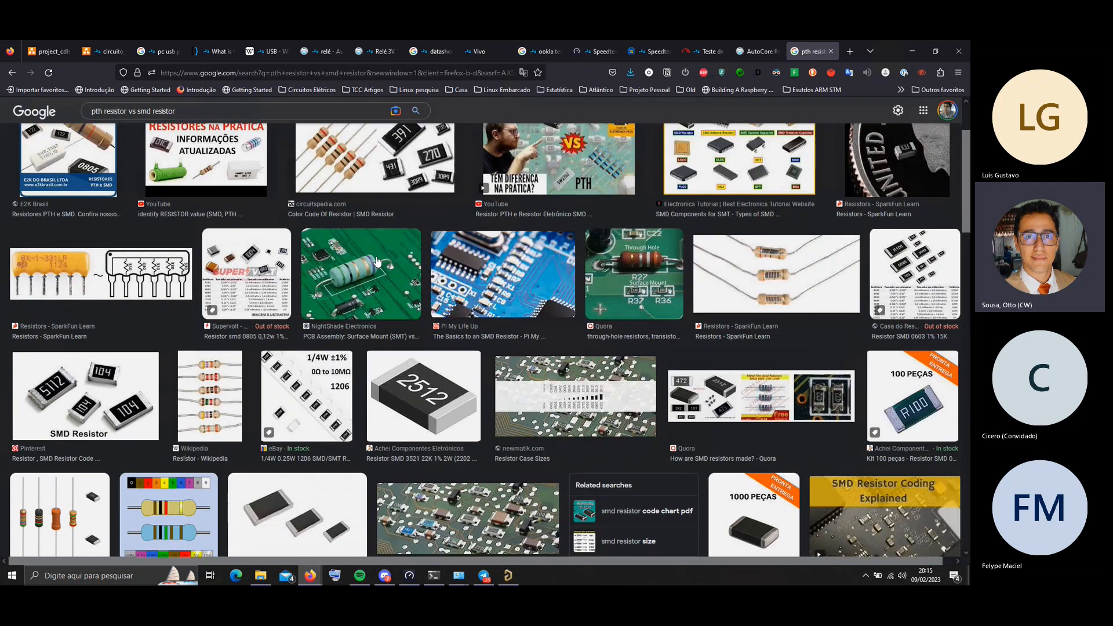
scroll(377, 261, down, 5)
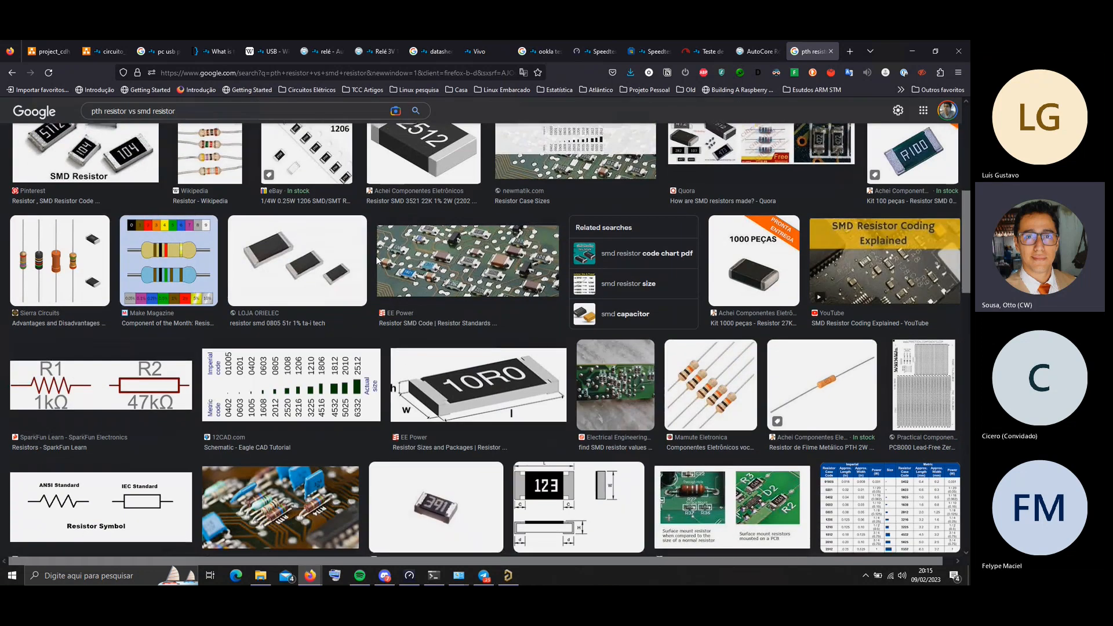
scroll(377, 260, up, 8)
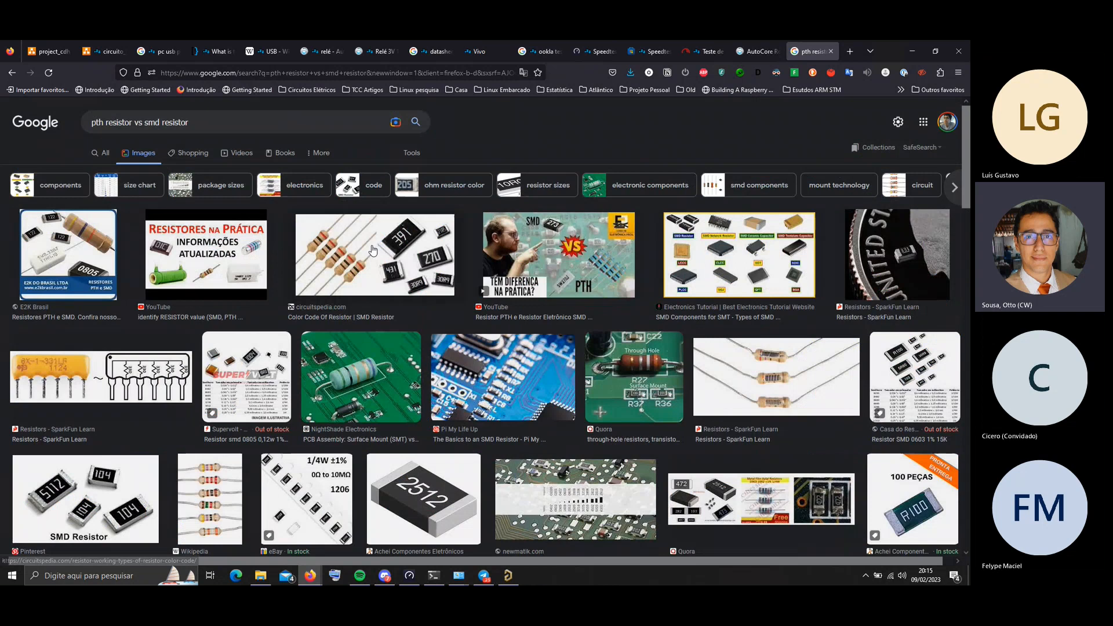
click(373, 250)
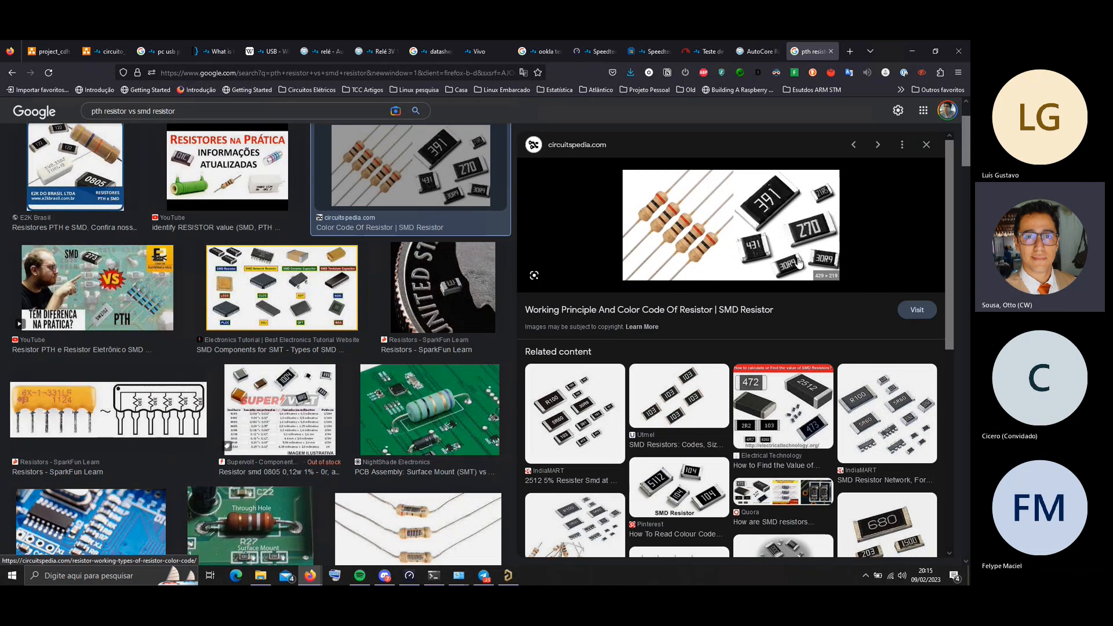
click(927, 145)
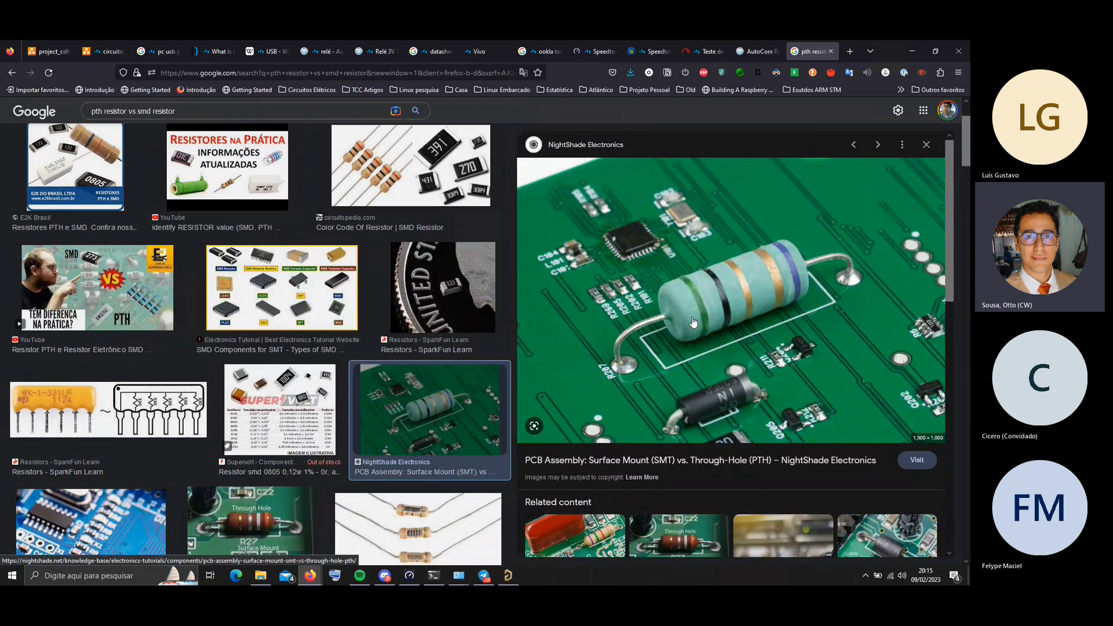
Examine the NightShade Electronics board photo and the related Quora through-hole versus surface-mount photo, and close the preview
scroll(696, 306, down, 2)
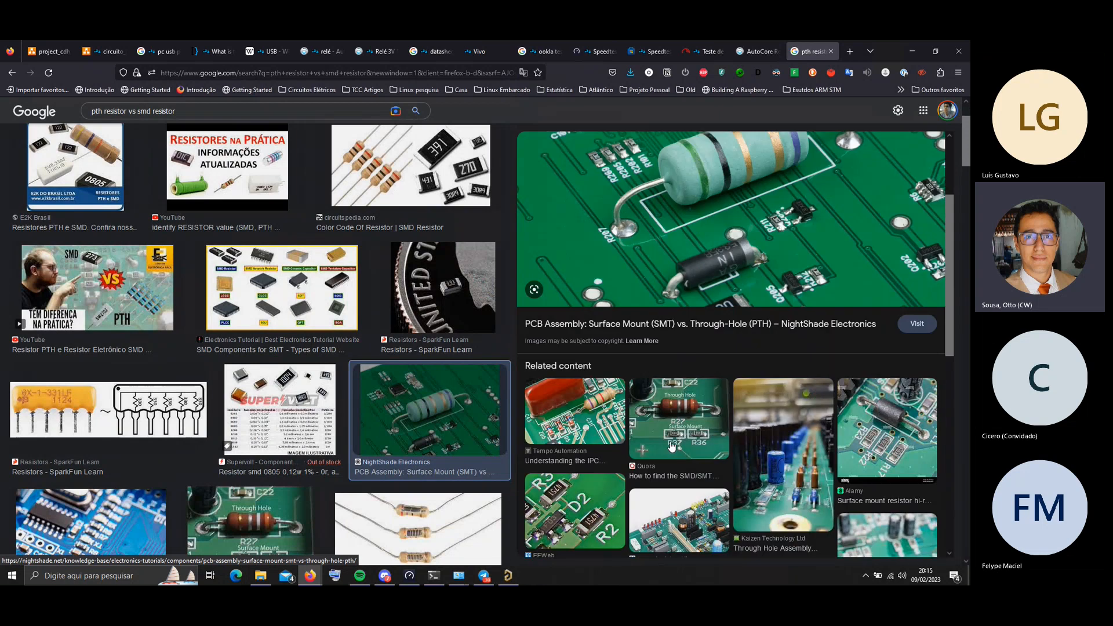
click(681, 402)
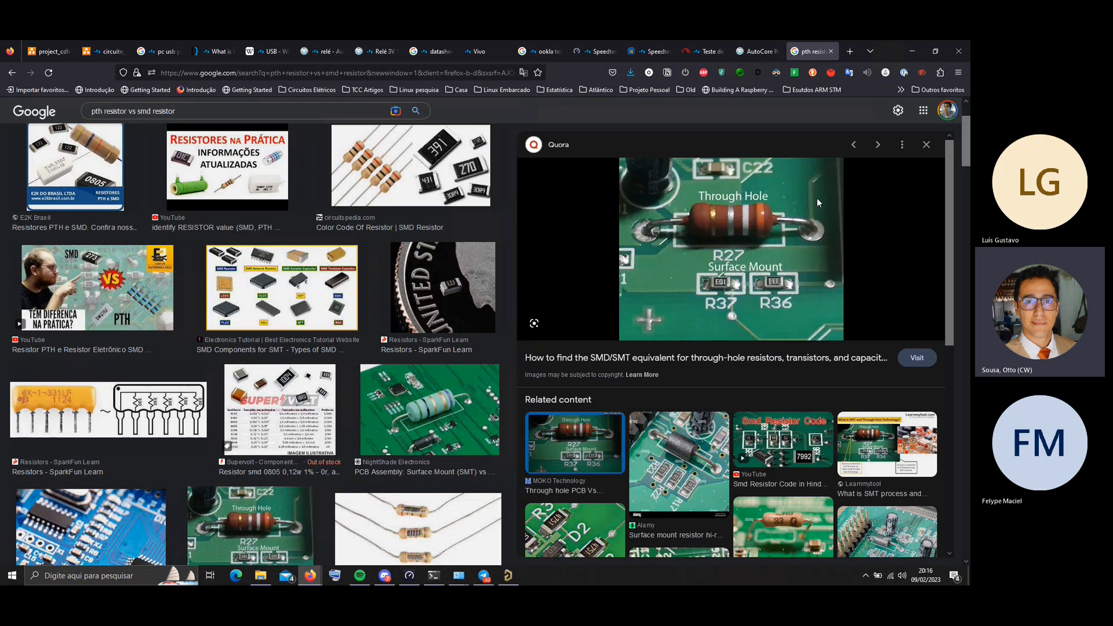
click(926, 145)
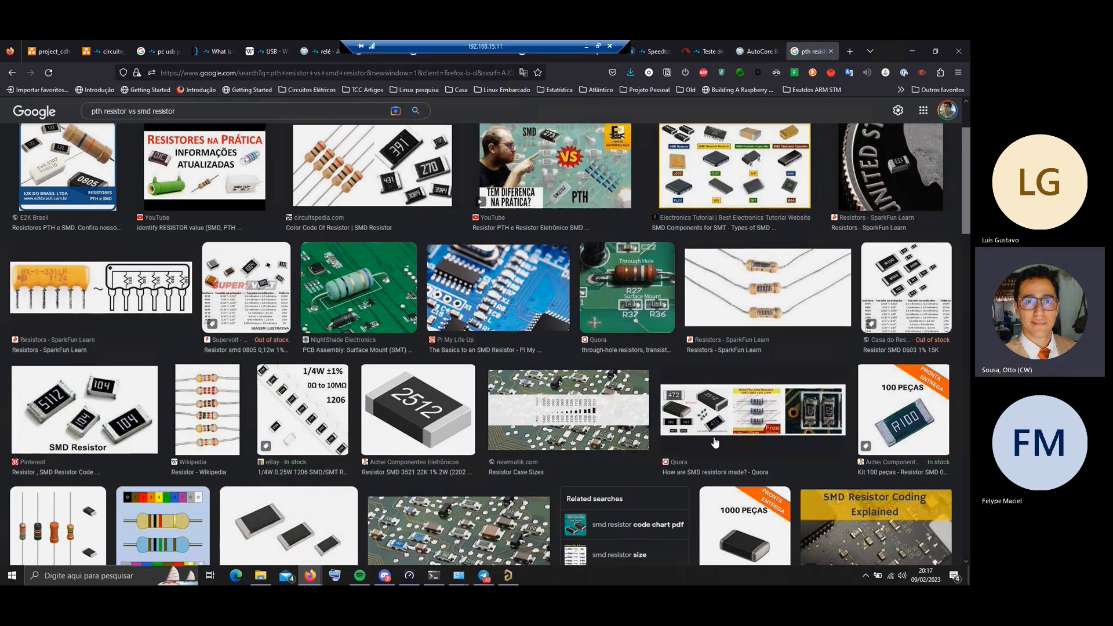
scroll(701, 411, down, 3)
scroll(701, 411, up, 5)
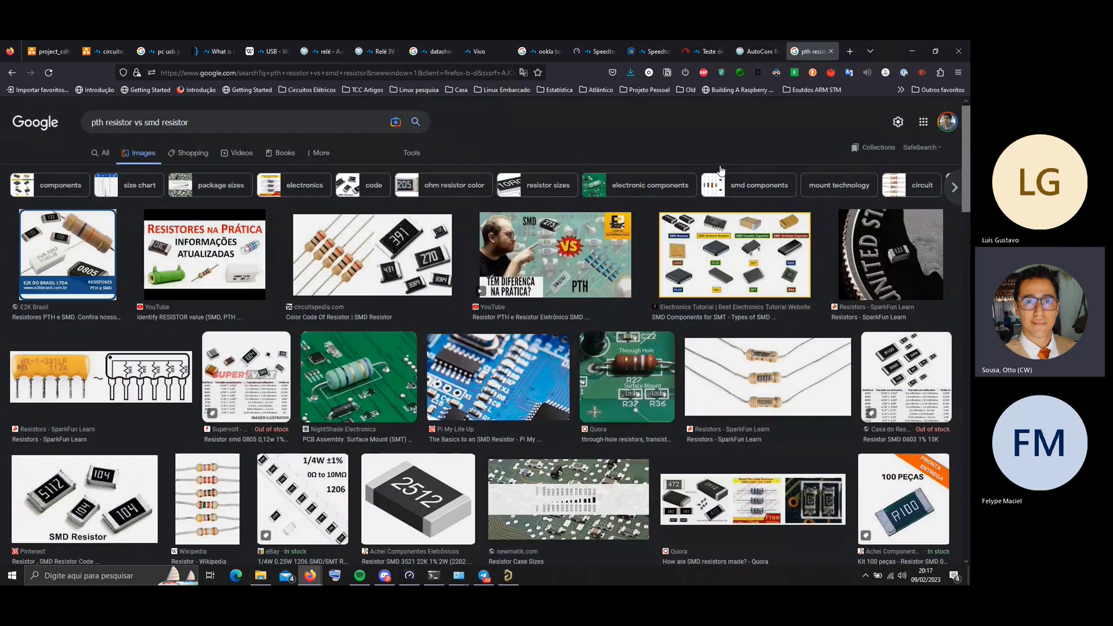
Browse the Resistores category of the AutoCore store and open the Resistor SMD 0805 product in a new tab
click(756, 51)
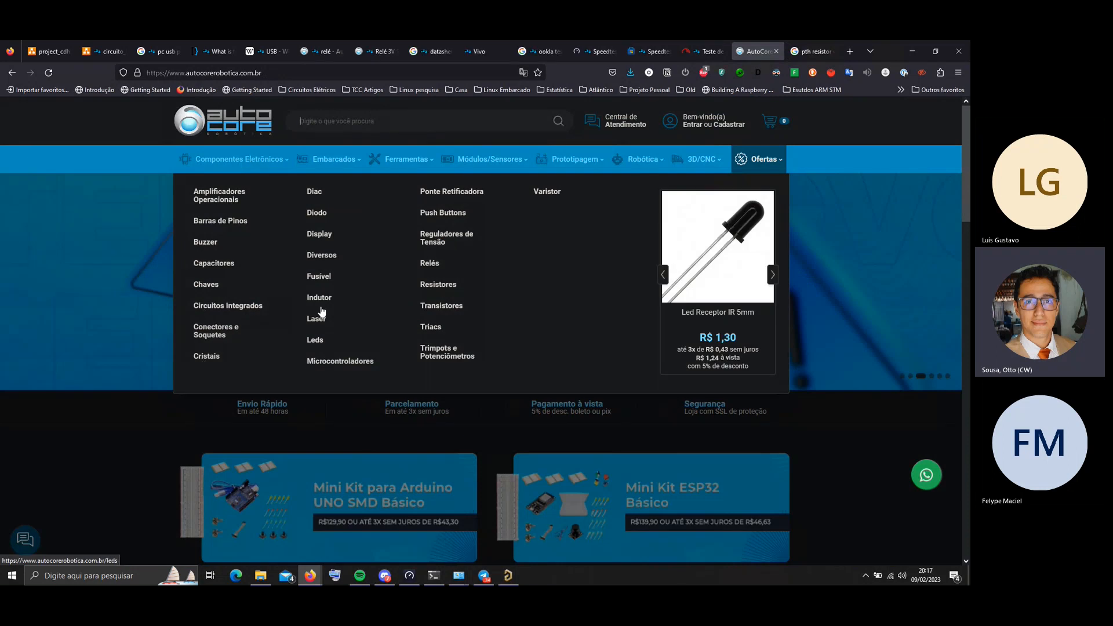
click(437, 285)
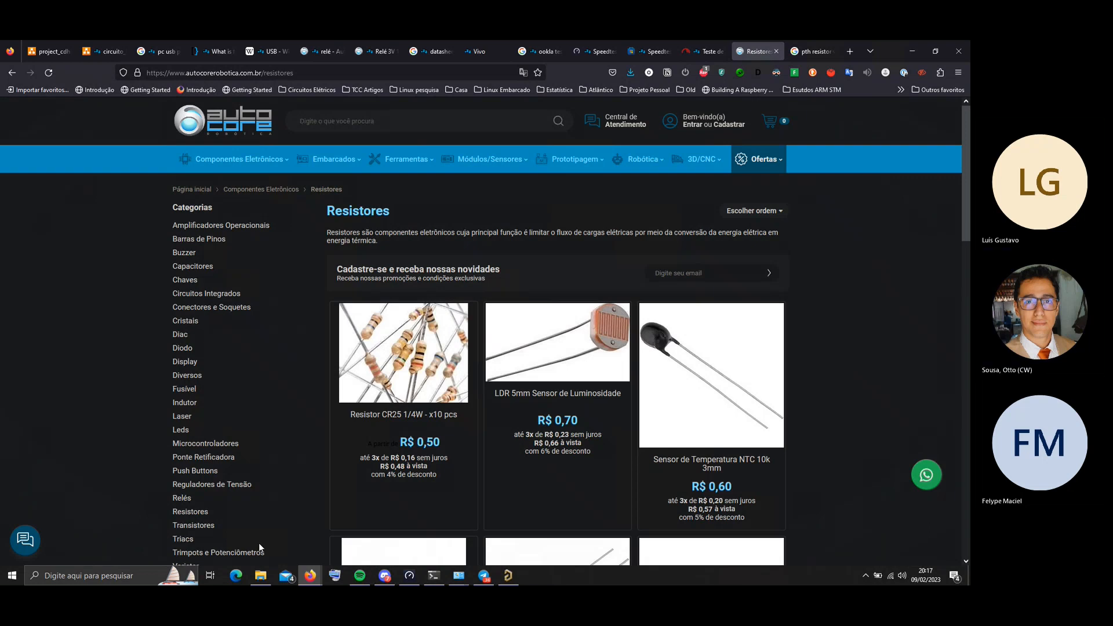
mouse_move(681, 337)
scroll(681, 337, down, 4)
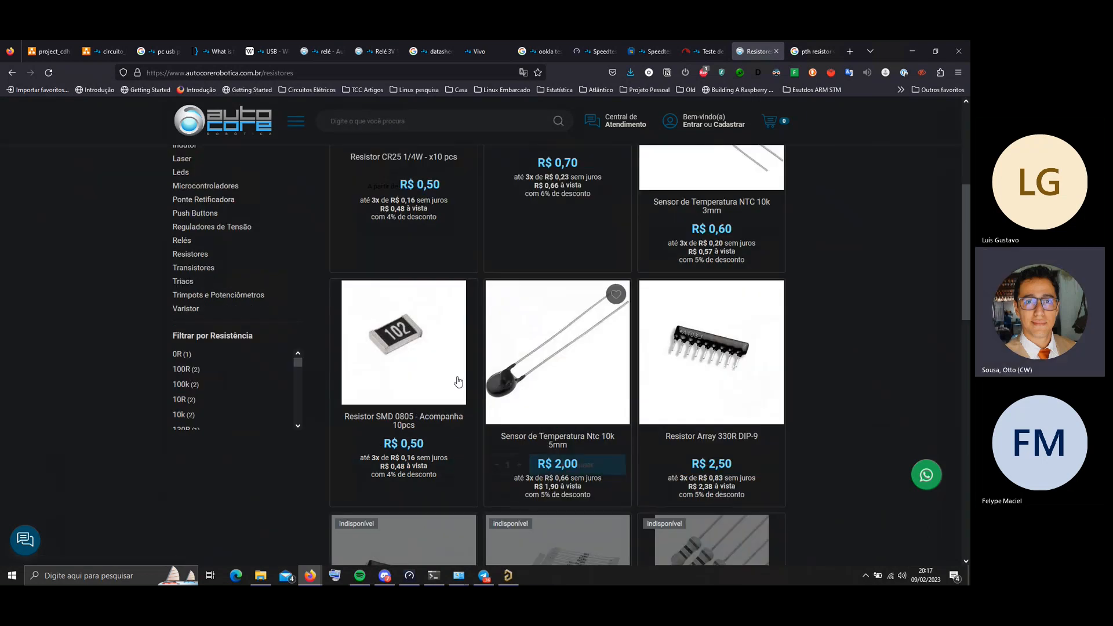
middle_click(409, 421)
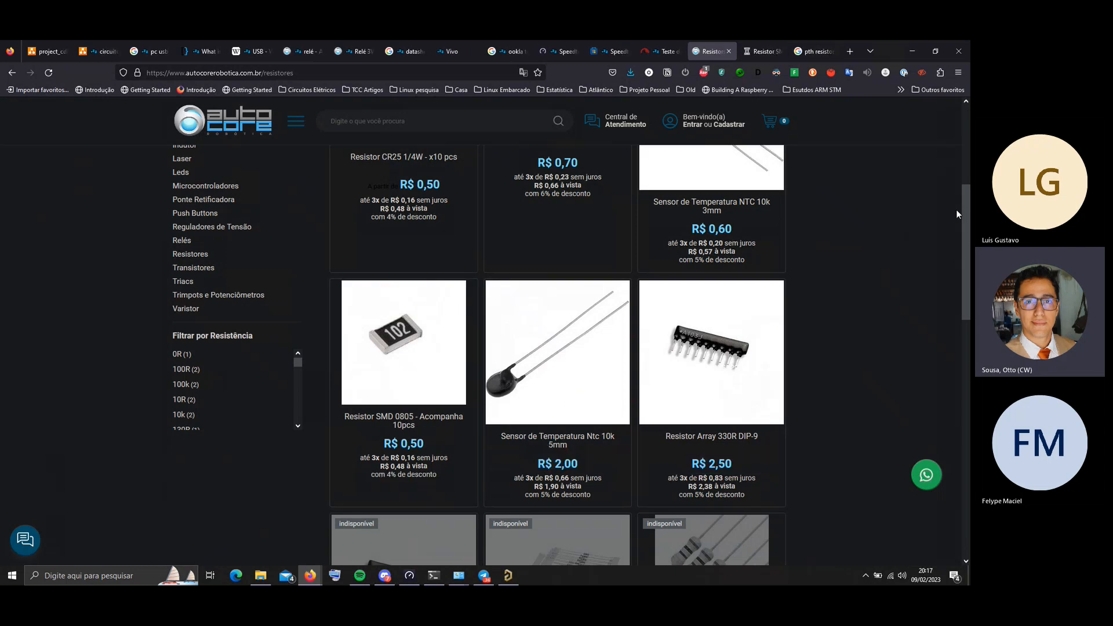
scroll(742, 308, up, 1)
scroll(741, 308, up, 3)
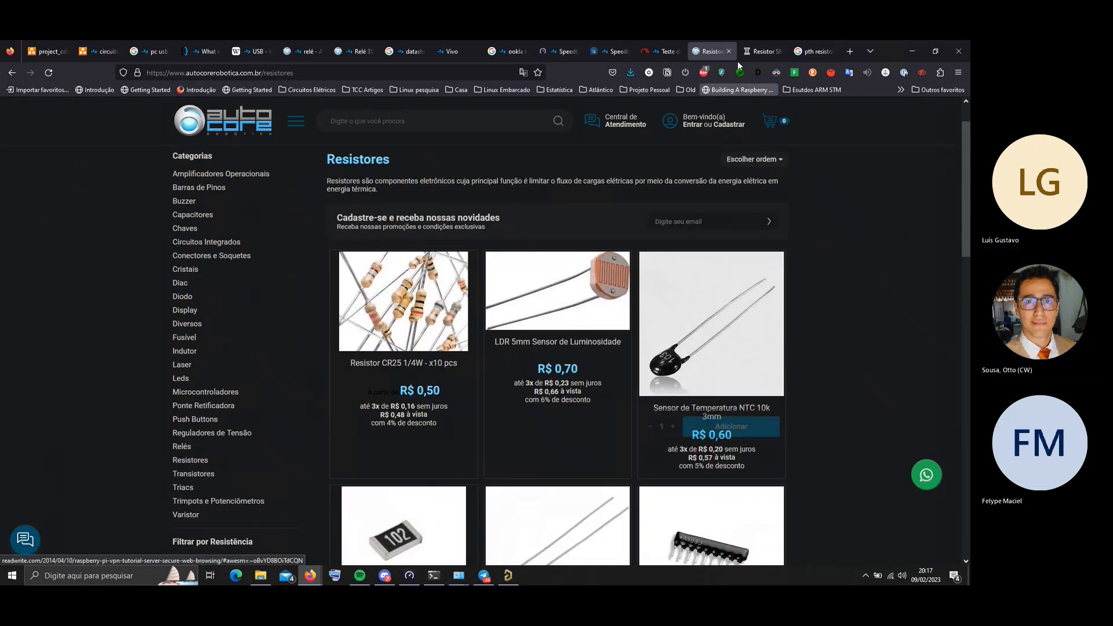
On the Resistor SMD 0805 product page, try the 100k and 10k resistance options and examine the specifications and related products
click(754, 51)
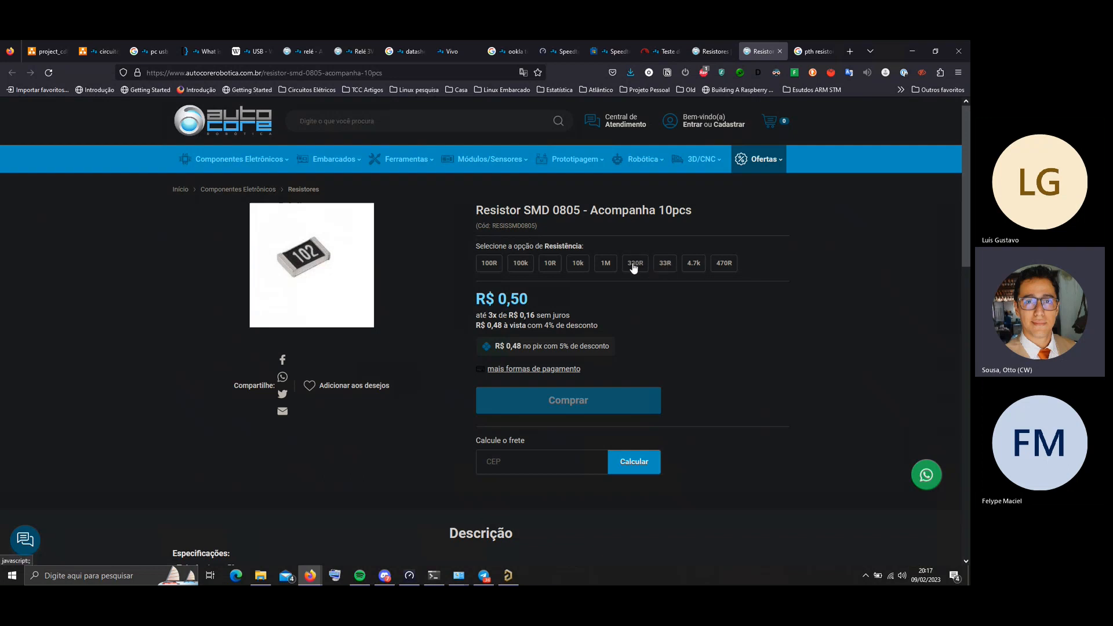
click(517, 264)
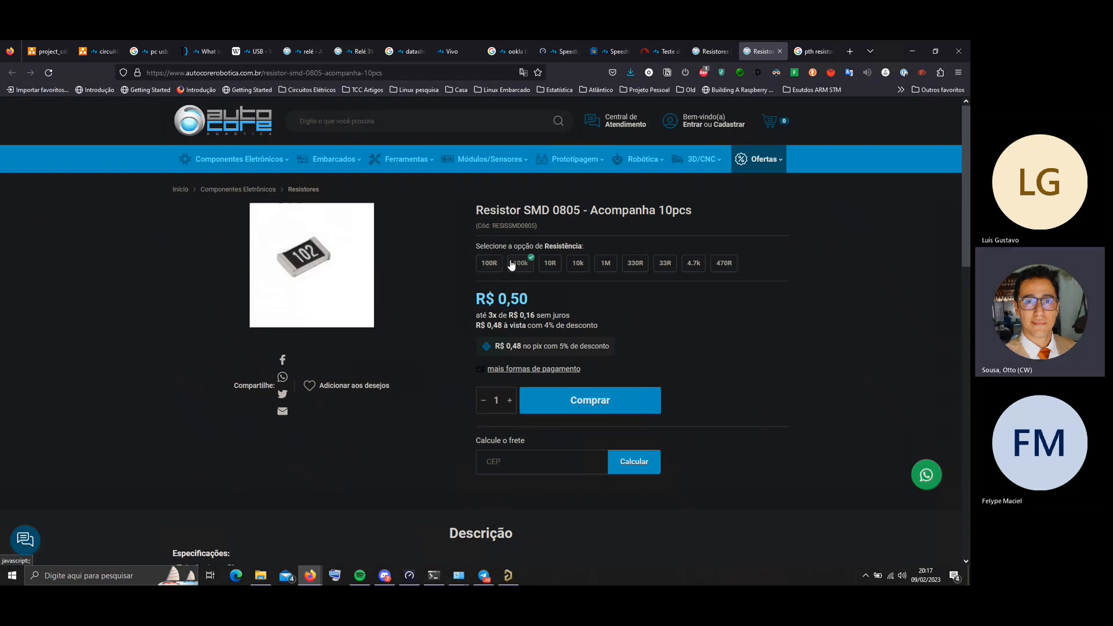
click(578, 269)
scroll(365, 268, down, 7)
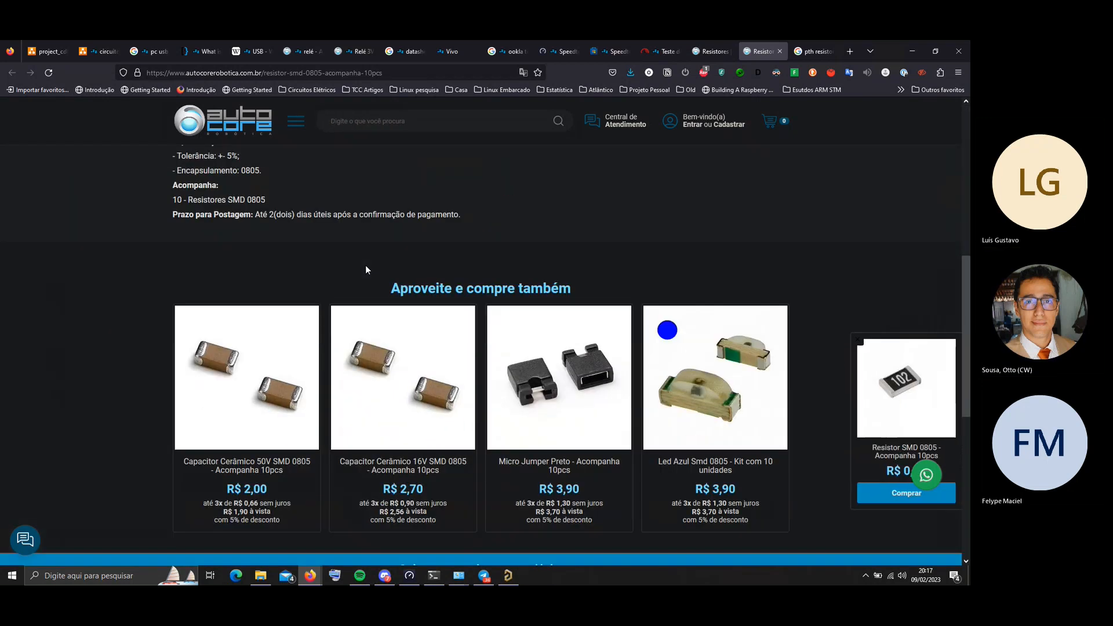
scroll(365, 270, up, 1)
scroll(366, 266, down, 3)
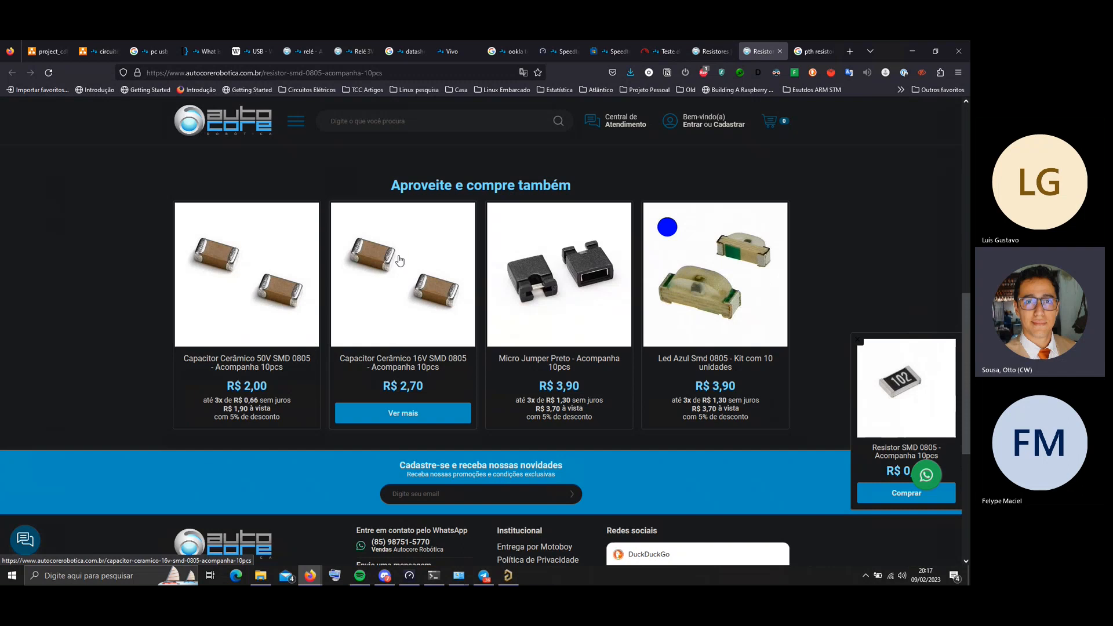
Review the related products and the description of the Resistor SMD 0805 page, and return to its resistance options
scroll(398, 259, up, 7)
scroll(397, 259, down, 5)
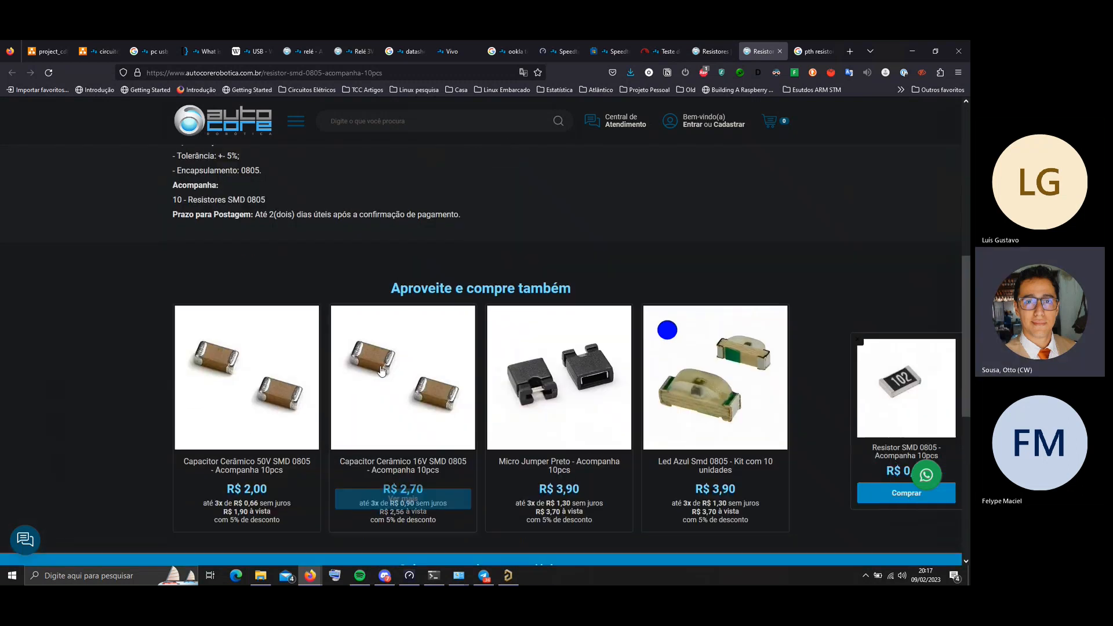
scroll(510, 325, up, 7)
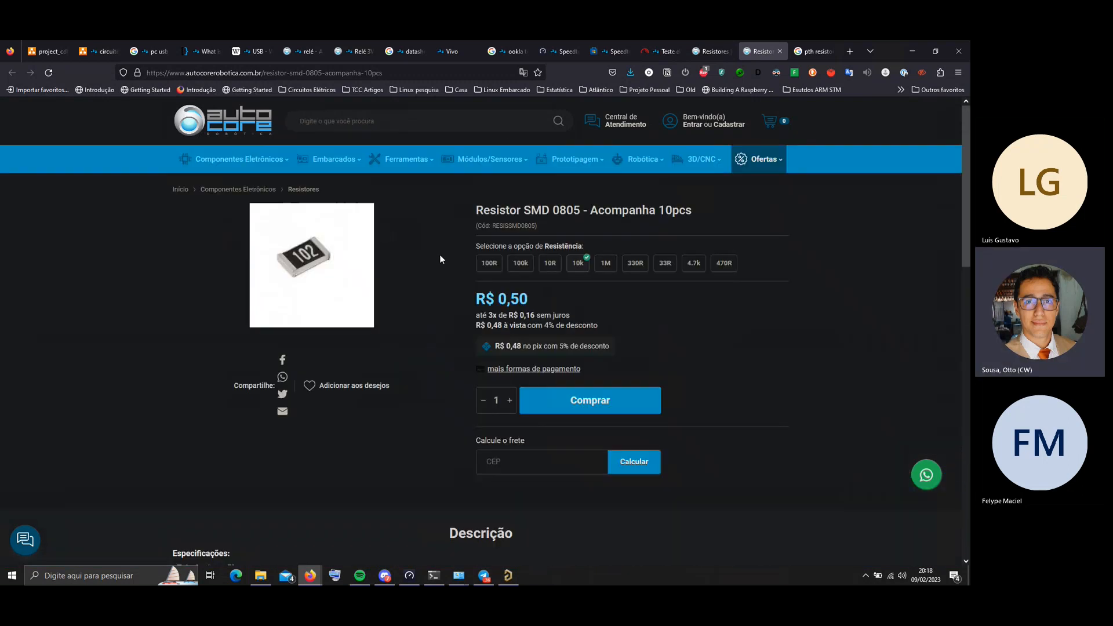
click(439, 255)
click(829, 366)
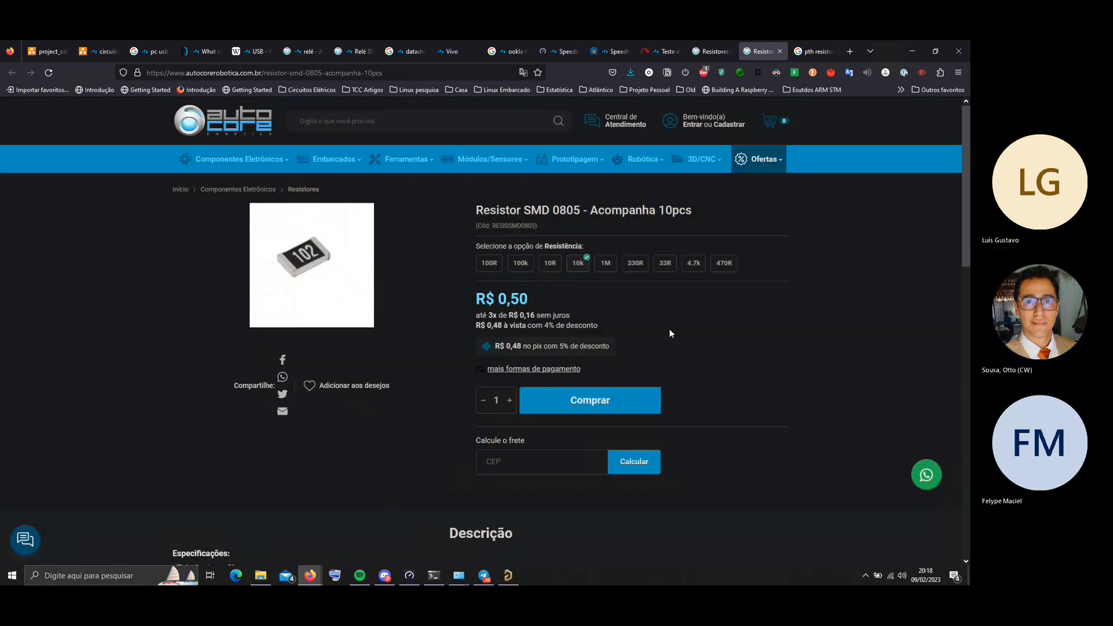
Switch to Telegram and reply "Arre égua" to the blue-screen photo in the CdH -> Minicurso Altium group
click(480, 578)
click(480, 578)
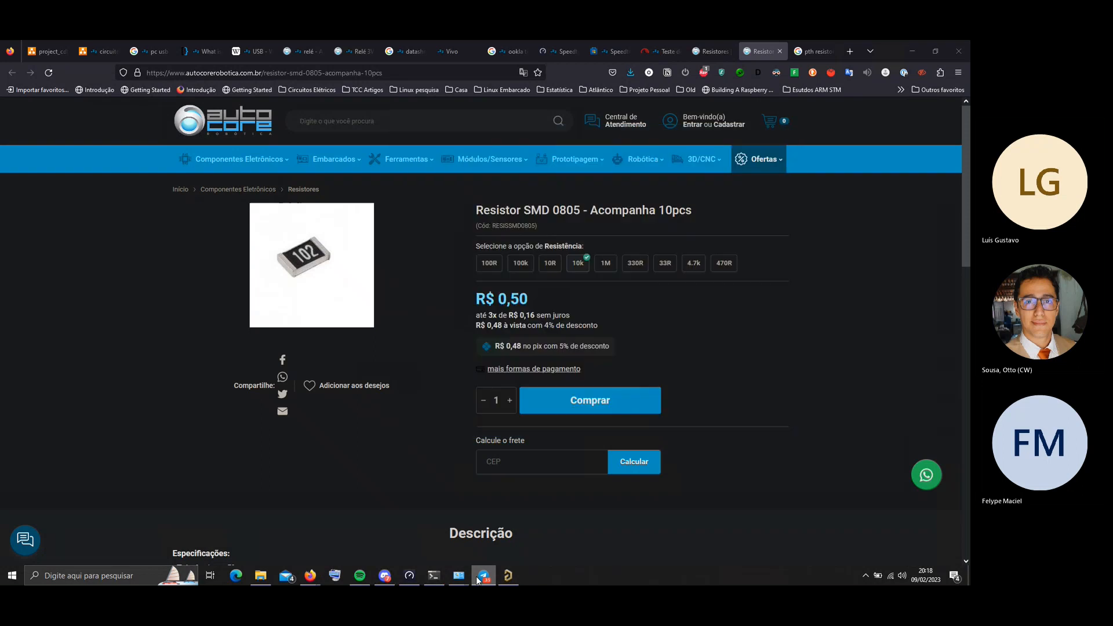
click(480, 578)
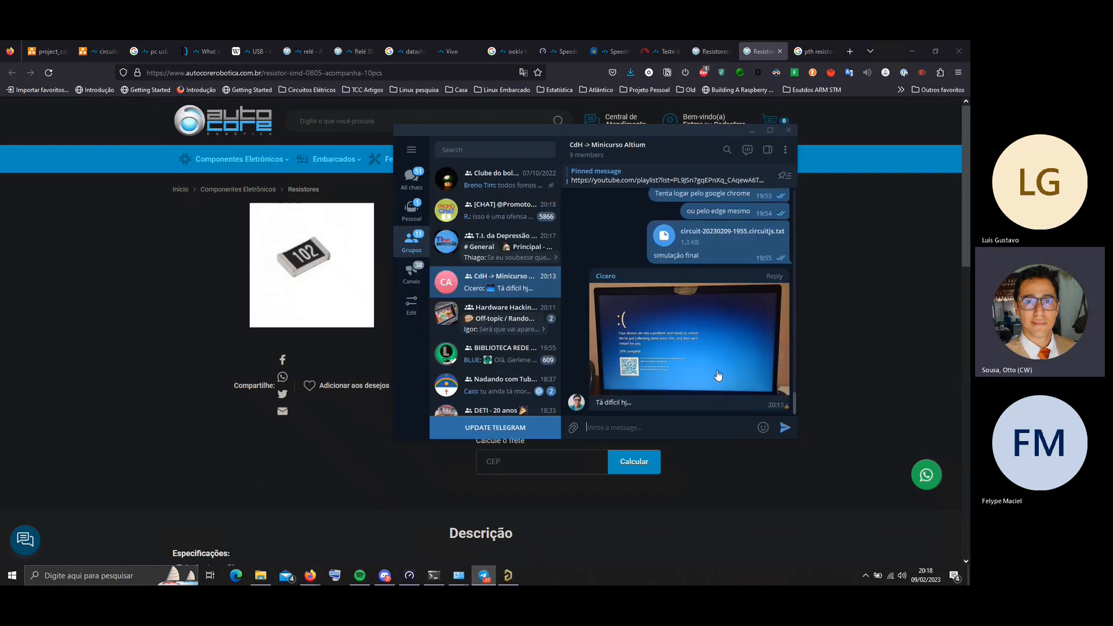
right_click(657, 406)
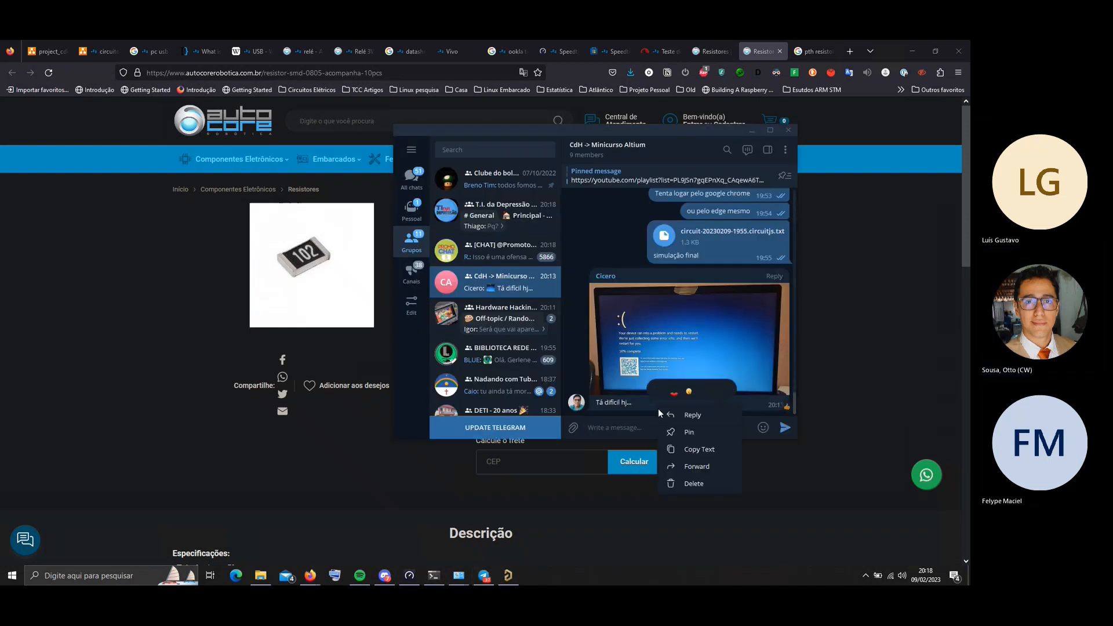
click(682, 413)
text(Arre égua)
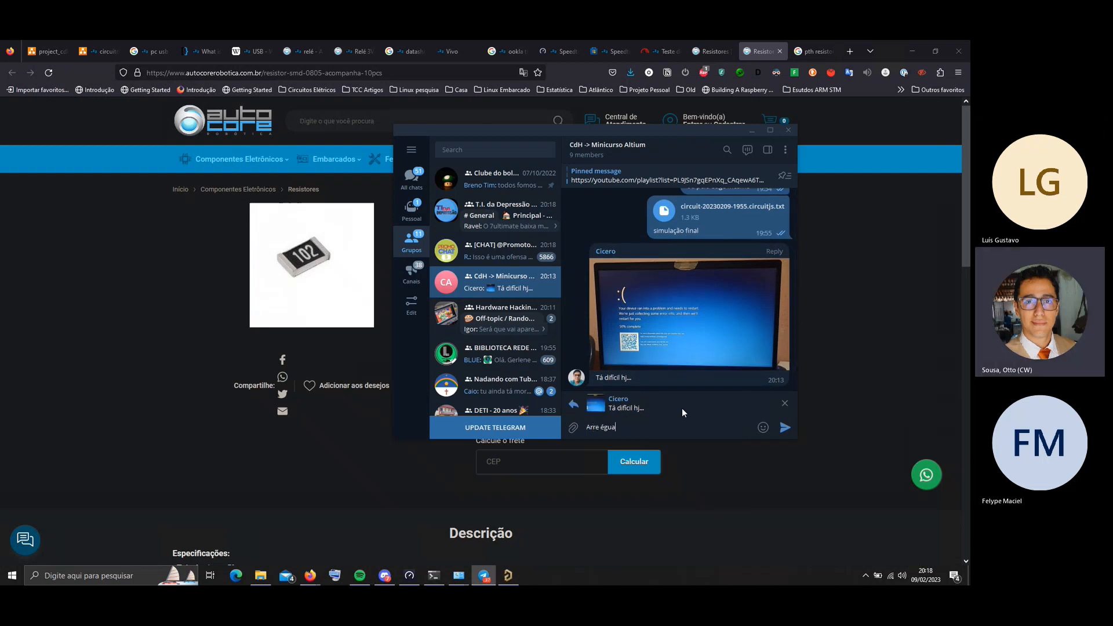
key(Return)
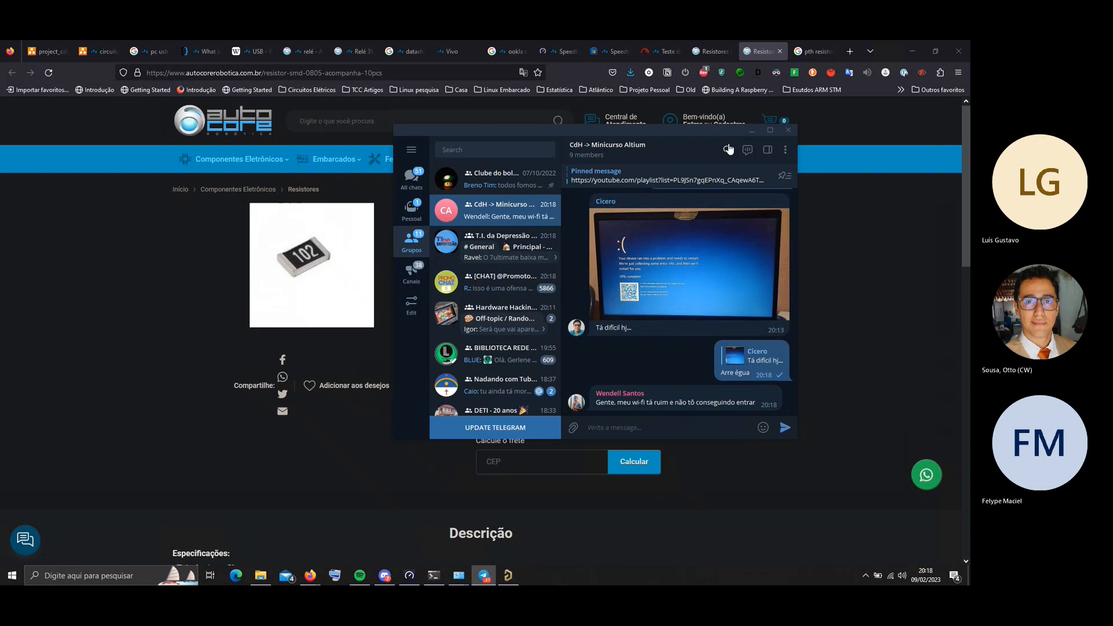
Reply to the group member's Wi-Fi problem message with "tenta usar o navegador, vê se rola"
drag(722, 126, 439, 197)
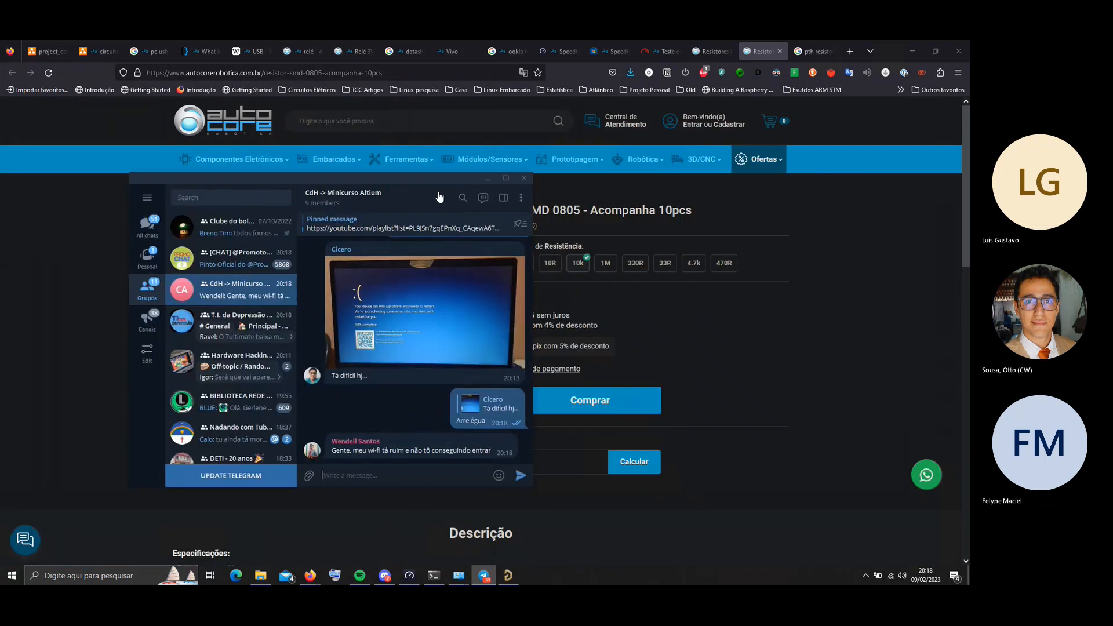
right_click(400, 450)
click(415, 458)
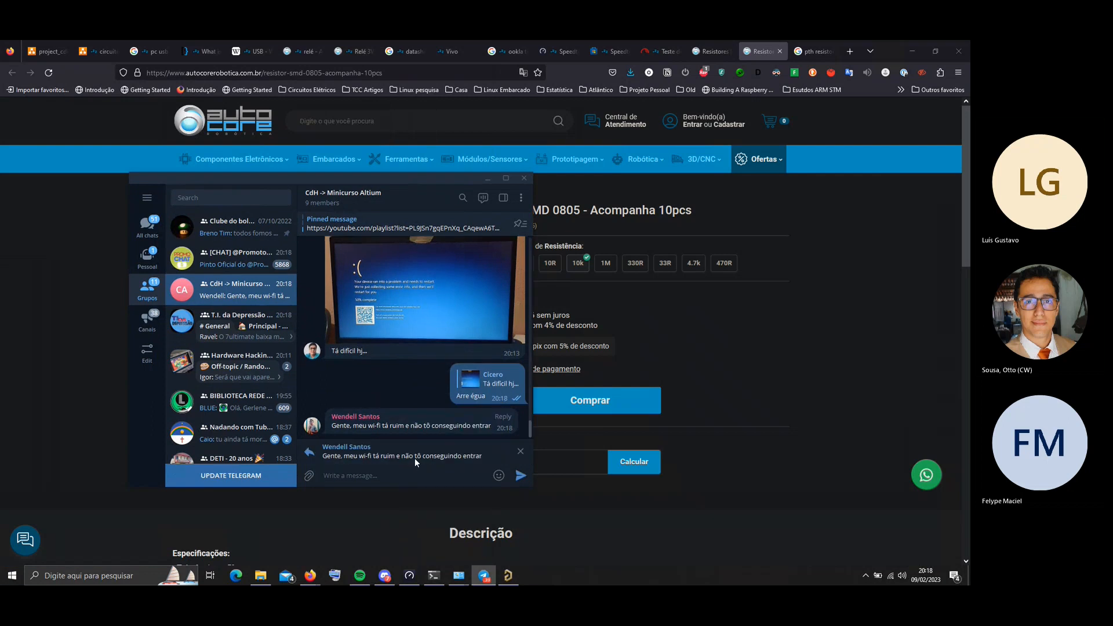
text(tenta usar o navegao)
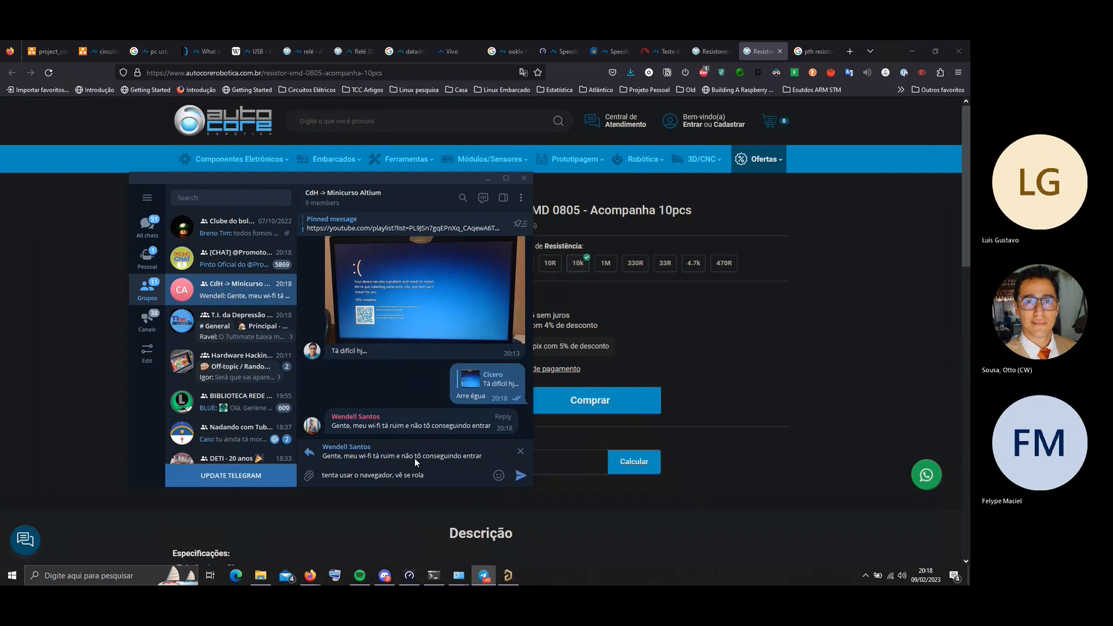
key(Return)
Send the follow-up message "Usa até mesmo o firefox" to the group
text(Tenta)
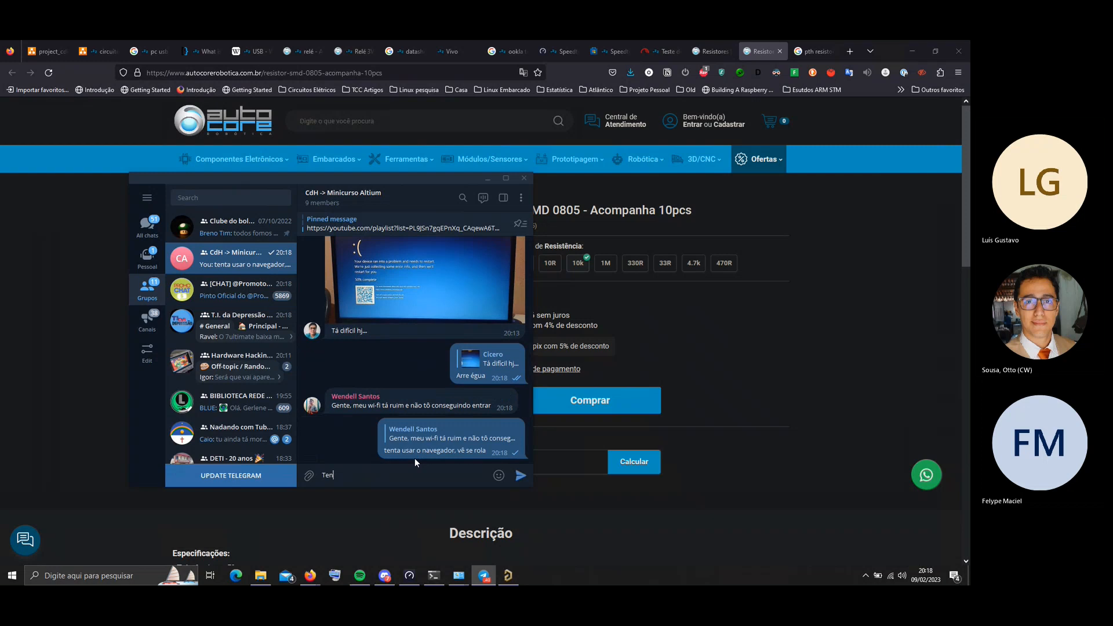
key(BackSpace)
key(BackSpace)
key(BackSpace)
key(BackSpace)
key(BackSpace)
text(Usa até mesmo o firefox)
key(Return)
Send the message "Mas o melhorzinho pro teams é o edge" to the group and minimize Telegram
text(Mas)
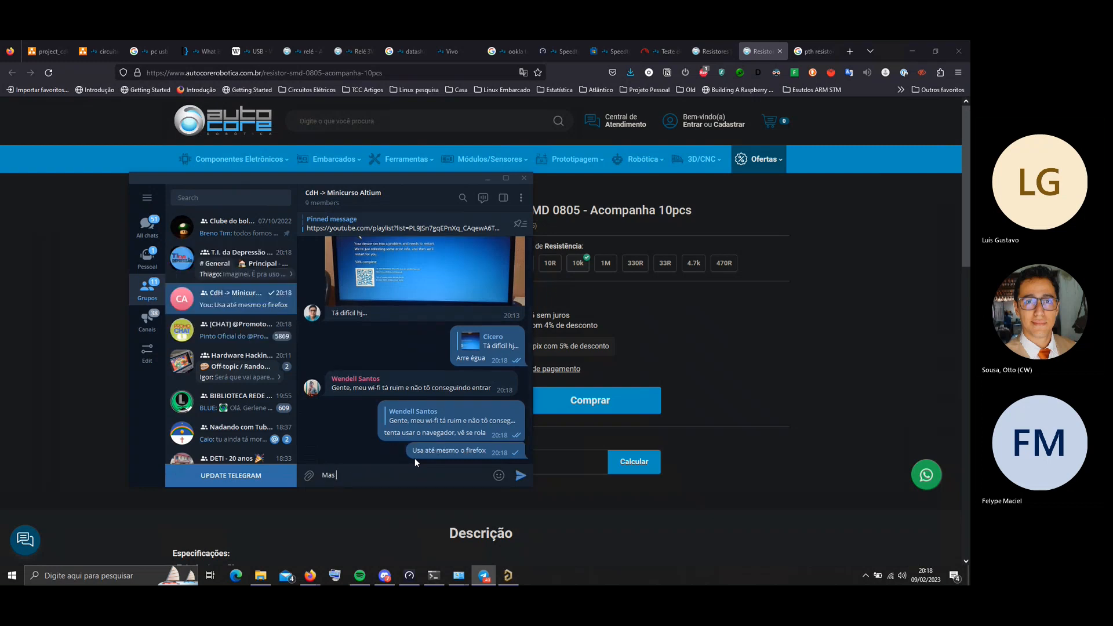
key(BackSpace)
key(BackSpace)
key(BackSpace)
text(Mas o melhorzinho pro teams é o edge)
key(Return)
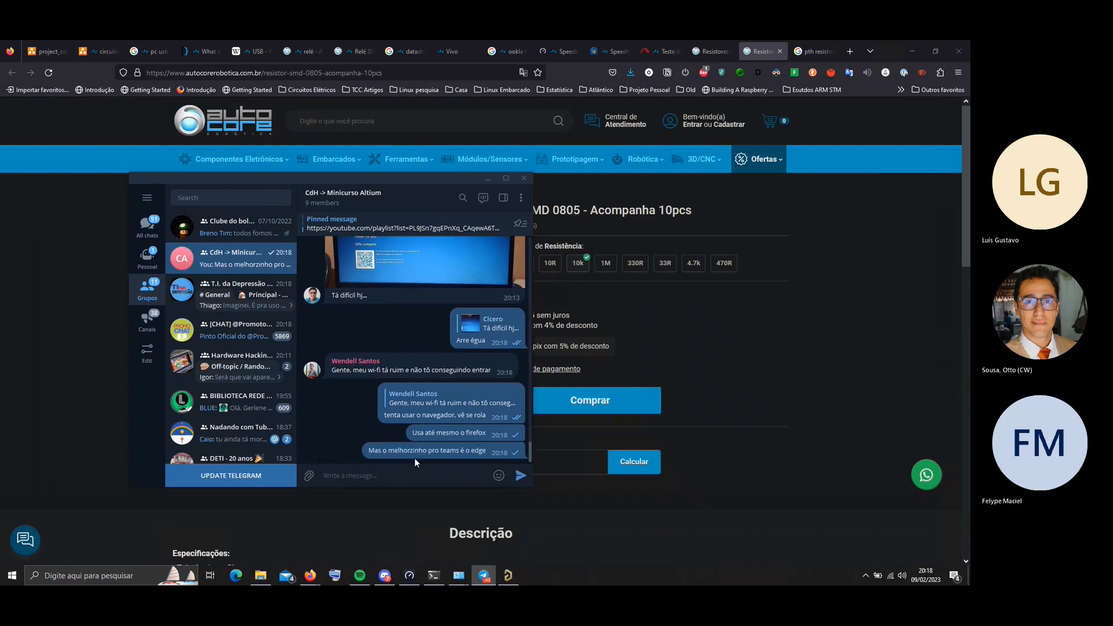
click(486, 178)
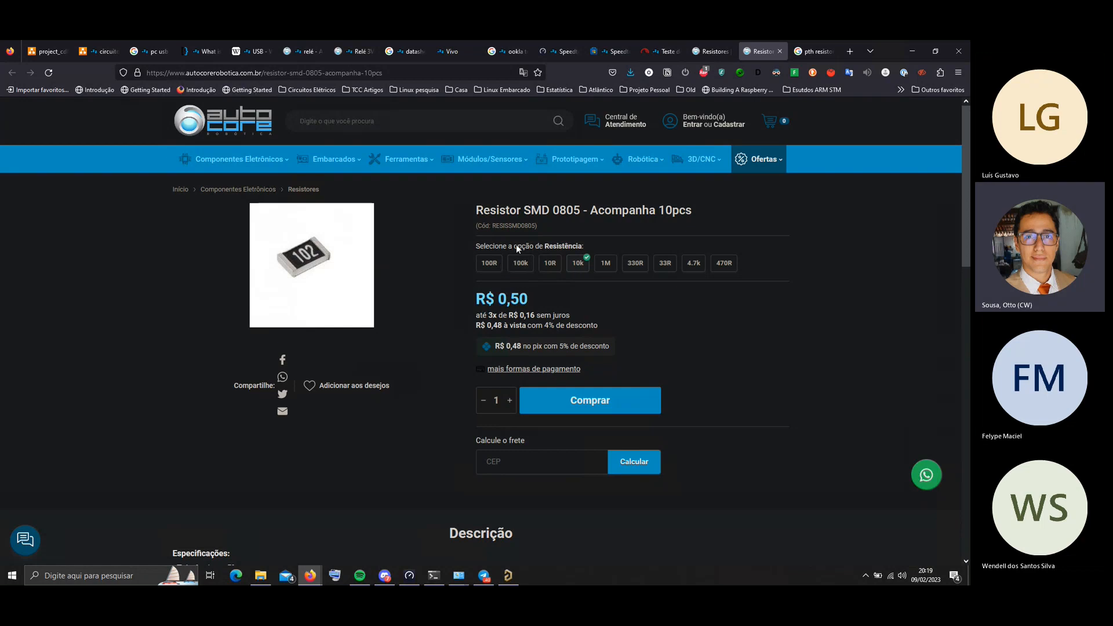
click(547, 265)
mouse_move(558, 212)
mouse_down()
mouse_move(582, 212)
mouse_move(552, 210)
mouse_up()
click(580, 201)
click(551, 210)
Switch to Altium Designer and place the RES 100 OHM 1/8W 1% 0805 SMD resistor in the upper part of the power_supply sheet
click(513, 571)
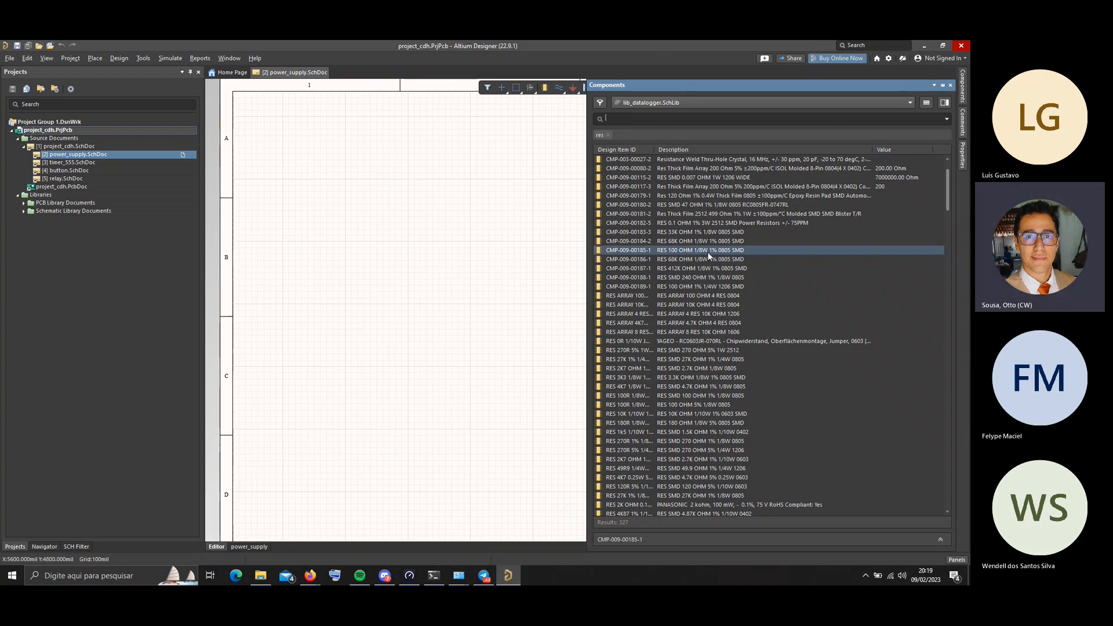
drag(708, 256, 402, 201)
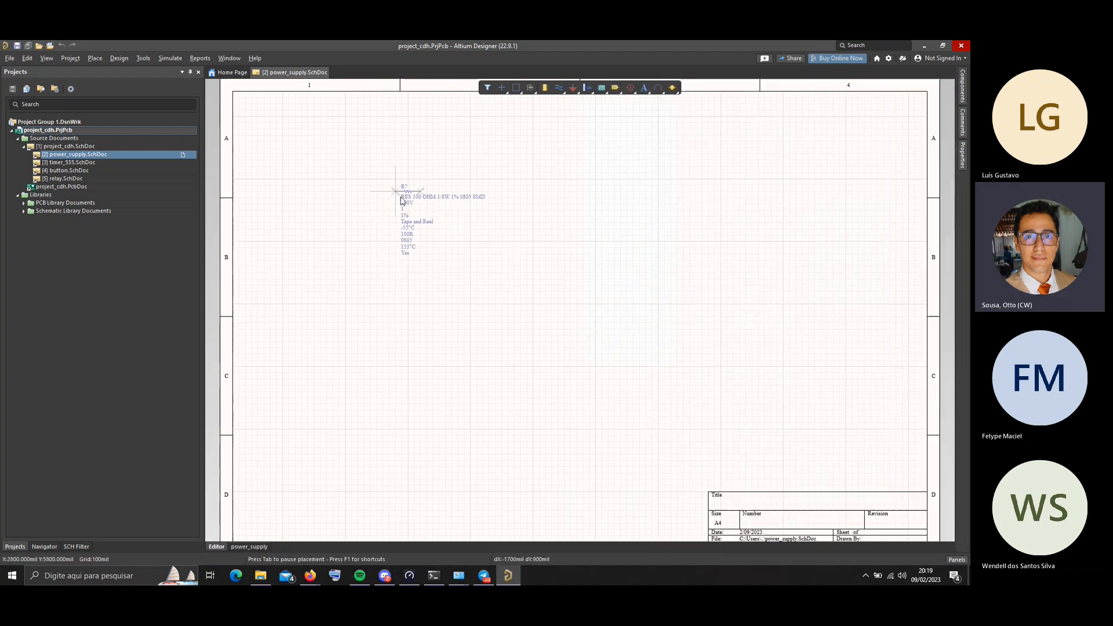
click(476, 206)
key(Escape)
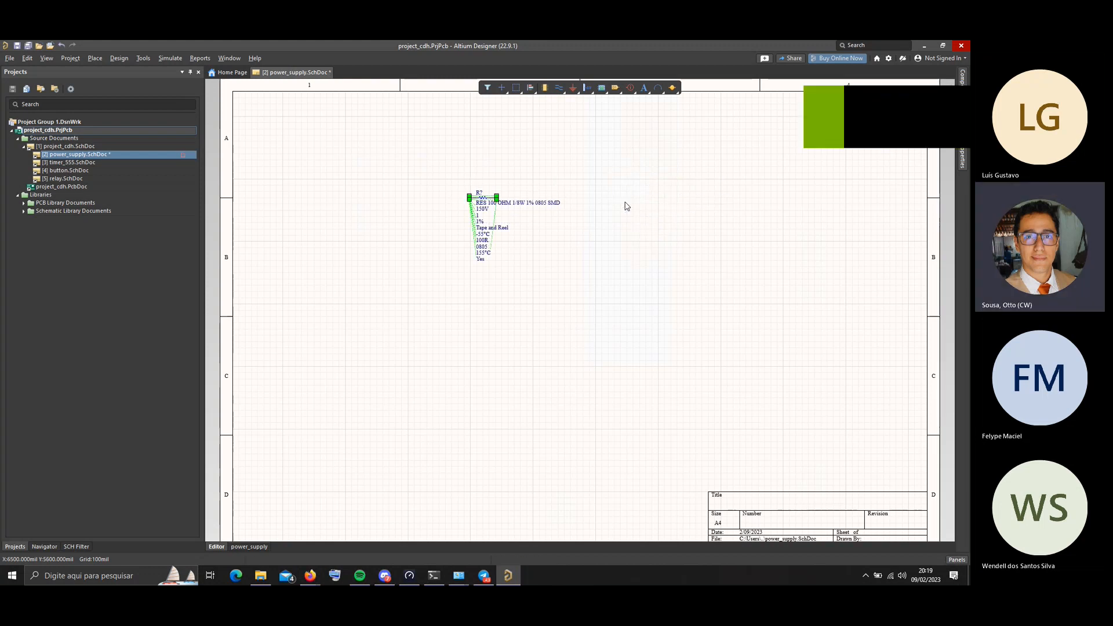
click(575, 257)
ctrl+scroll(511, 253, up, 2)
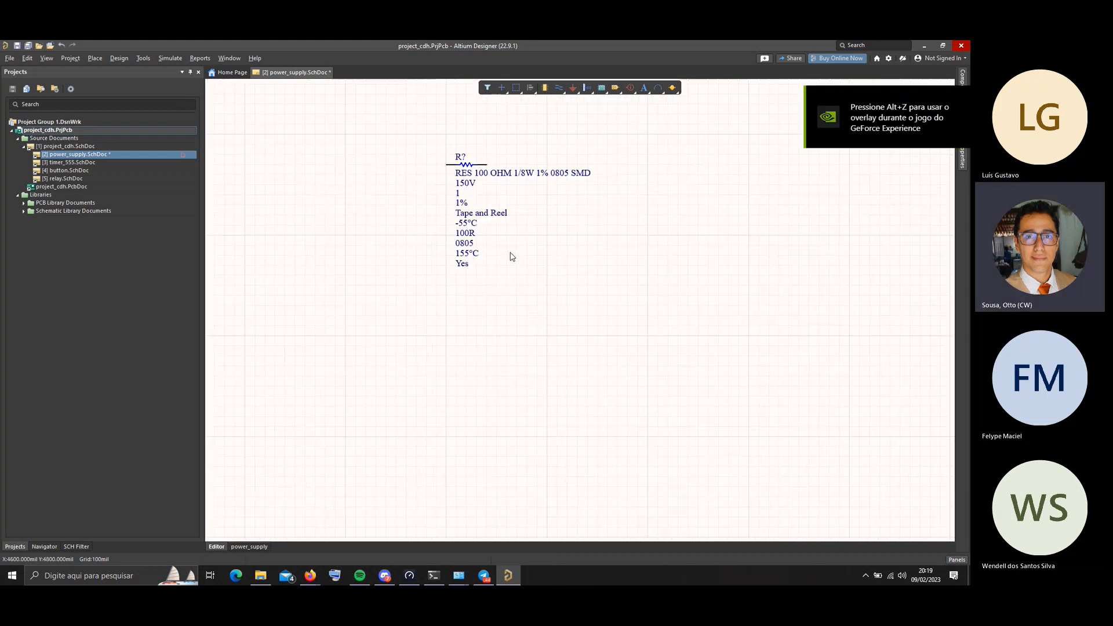
ctrl+scroll(510, 253, up, 1)
right_drag(564, 166, 579, 283)
click(546, 242)
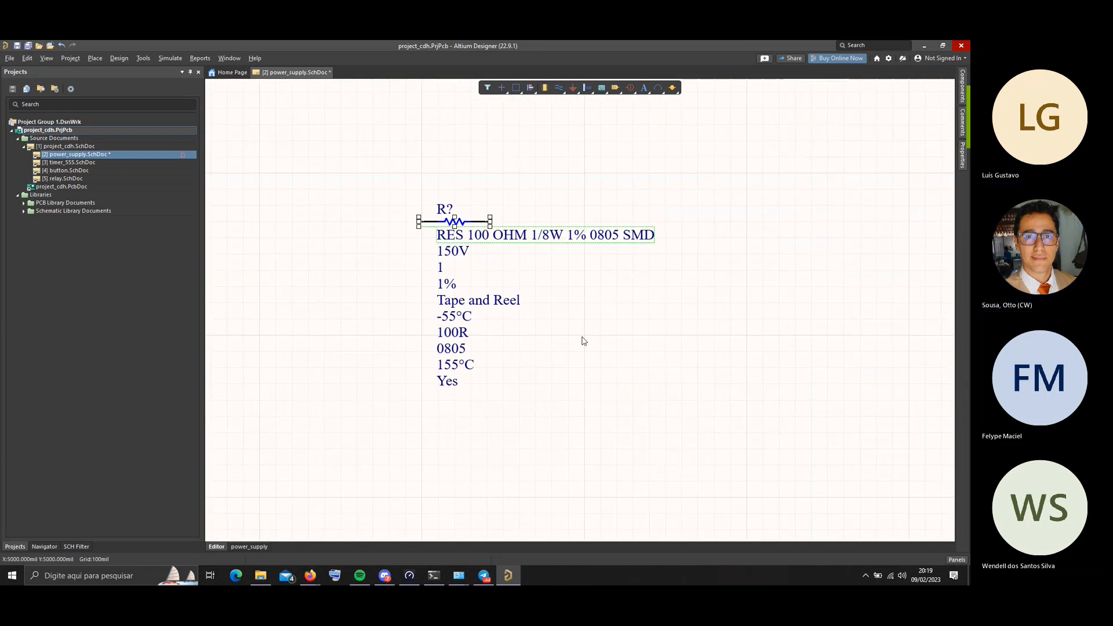
click(583, 341)
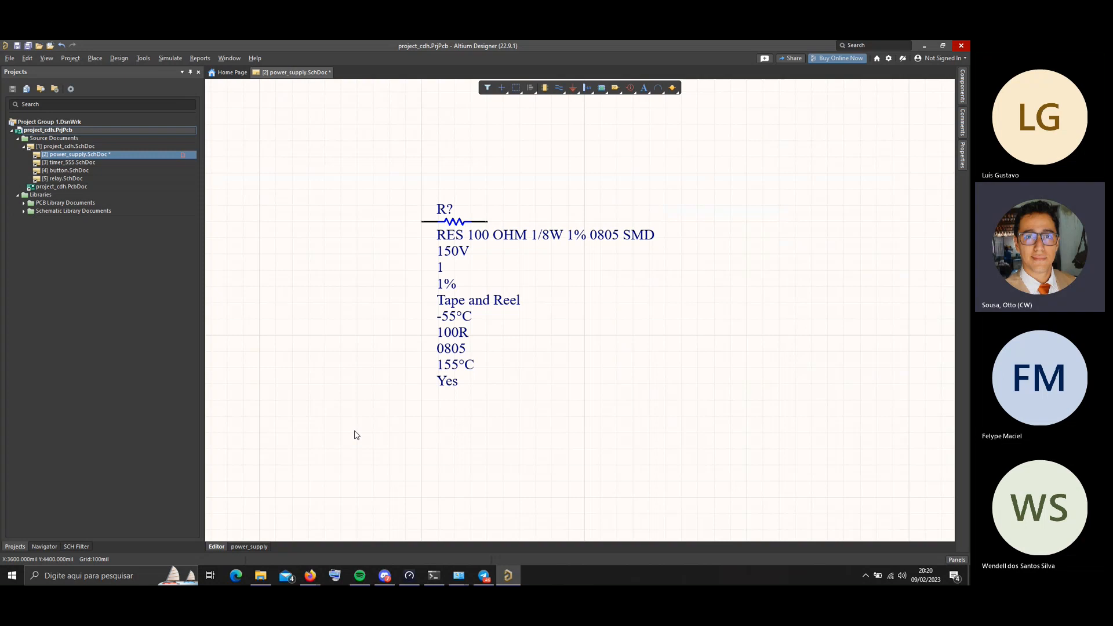
Launch the Windows Calculator and place its window beside the resistor's parameters without covering them
key(super+r)
text(cls)
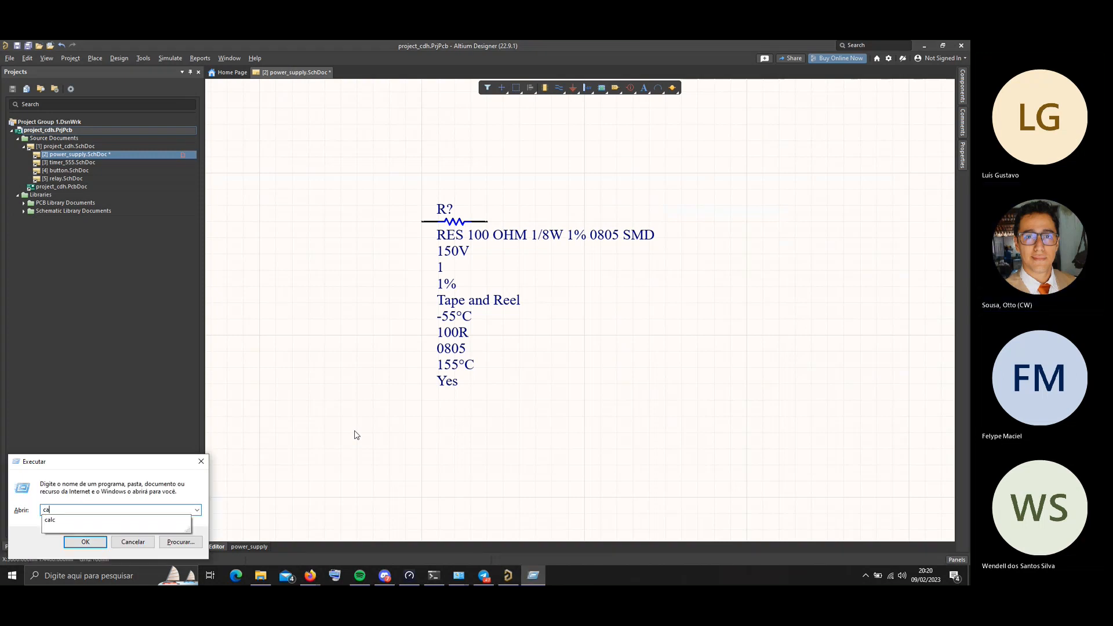
key(Escape)
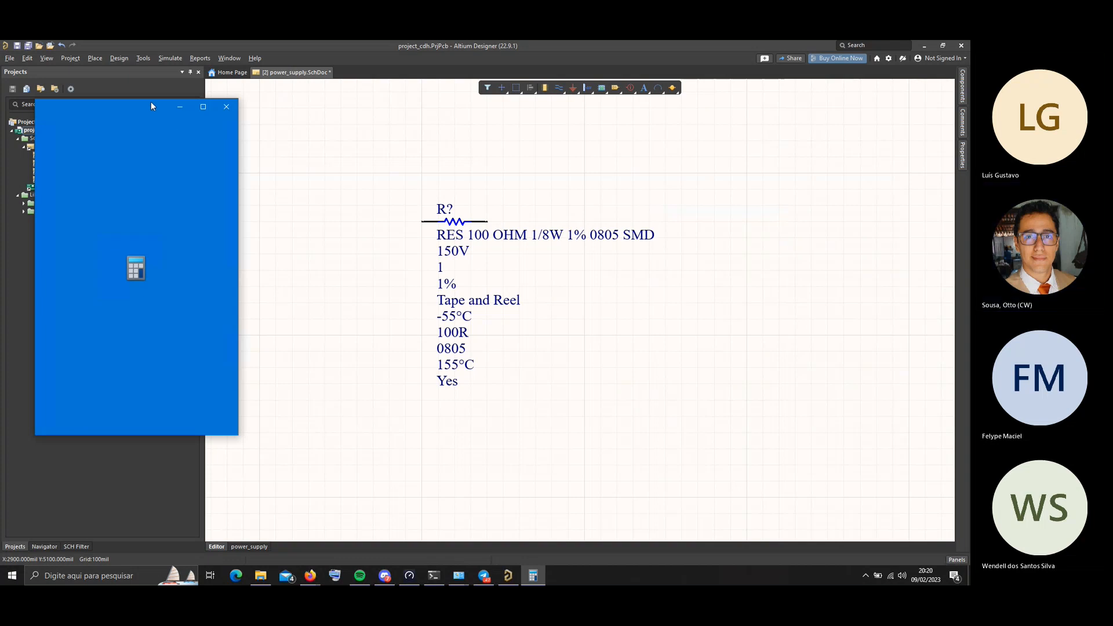
drag(150, 105, 796, 107)
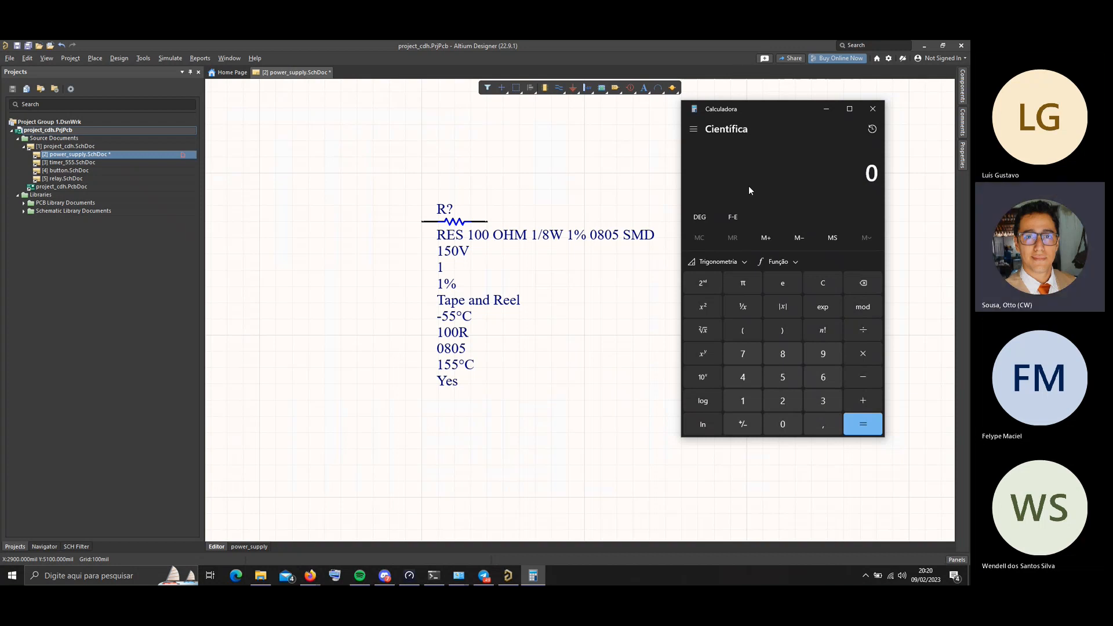
Calculate 1/8 for the resistor's power rating, and divide 0,125 by 5
text(1/8)
key(Return)
key(Escape)
text(0,125/)
text(5)
key(Return)
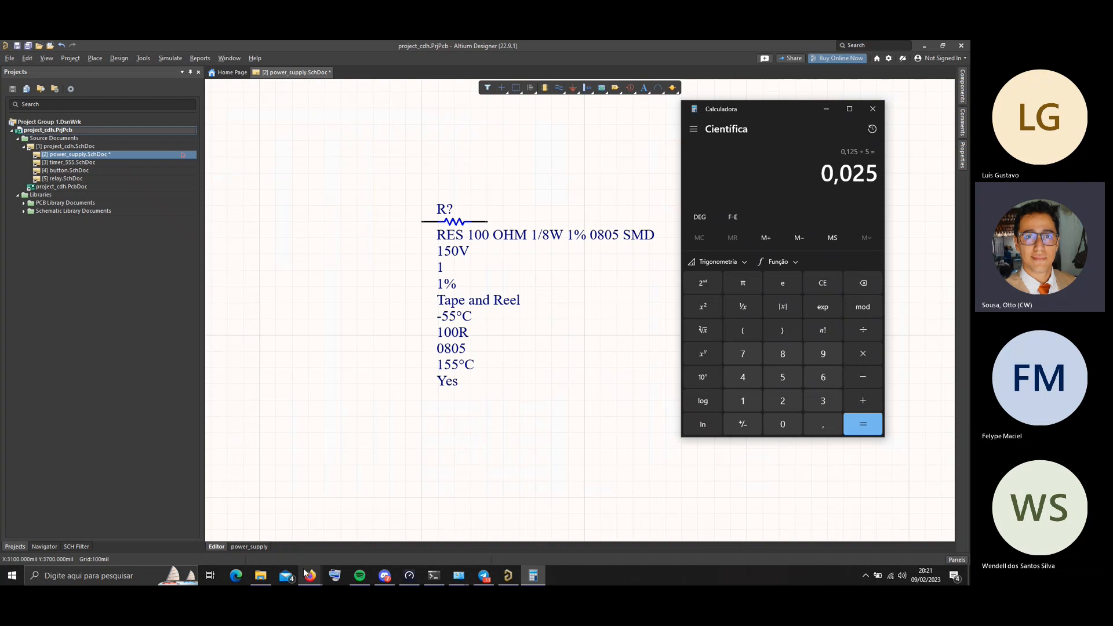
Switch to Firefox to examine the 555 timer circuit in the Falstad simulator, and return to the power_supply schematic in Altium Designer
mouse_move(307, 575)
mouse_move(425, 532)
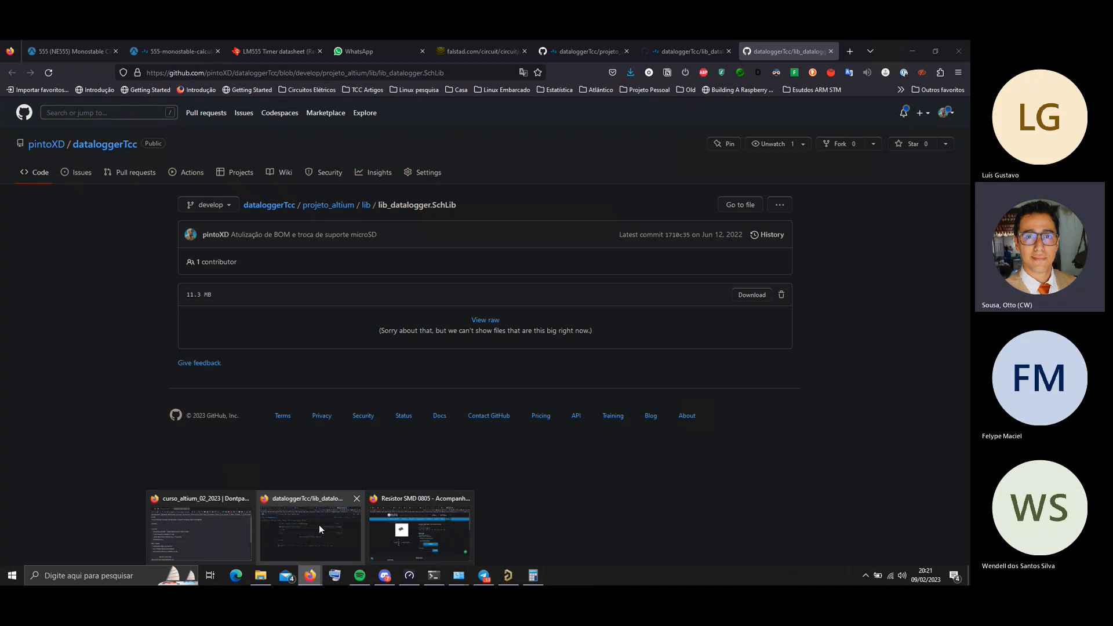
click(319, 524)
click(475, 51)
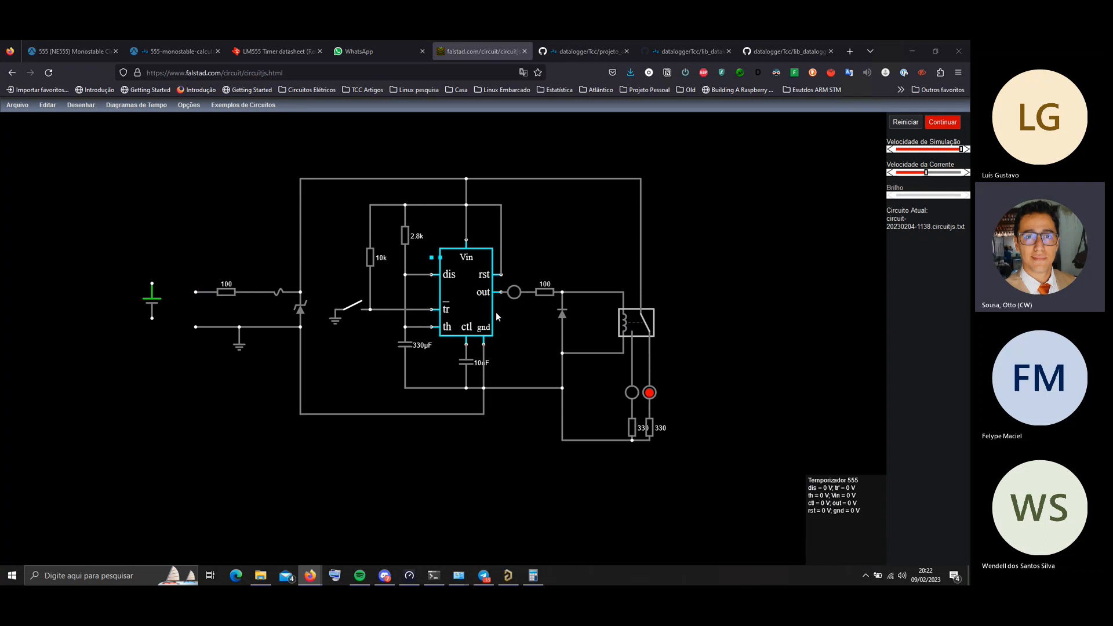
key(alt+Tab)
key(alt+Tab)
key(alt+Tab)
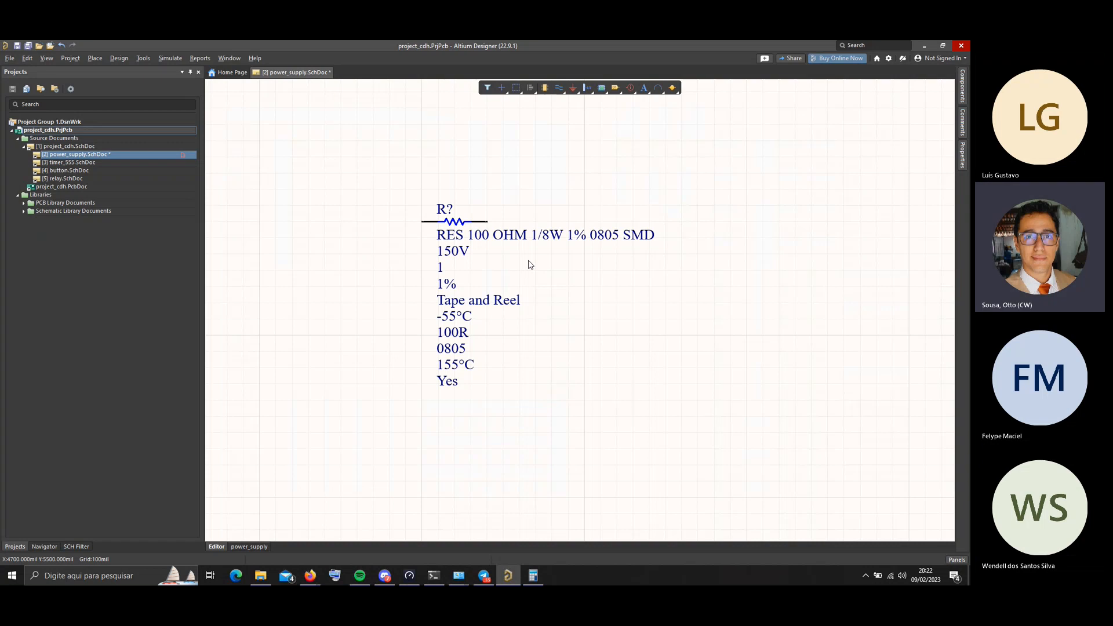
Switch to the Calculator, divide 0,25 by 5 and multiply the result by 1000
click(533, 576)
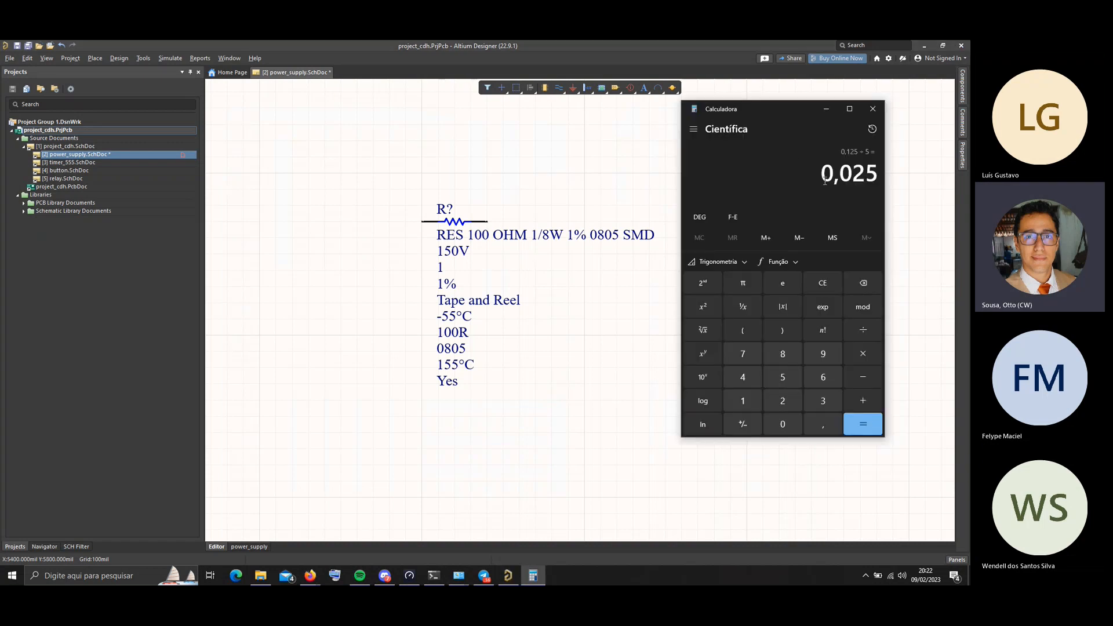
key(Escape)
text(0,25/5)
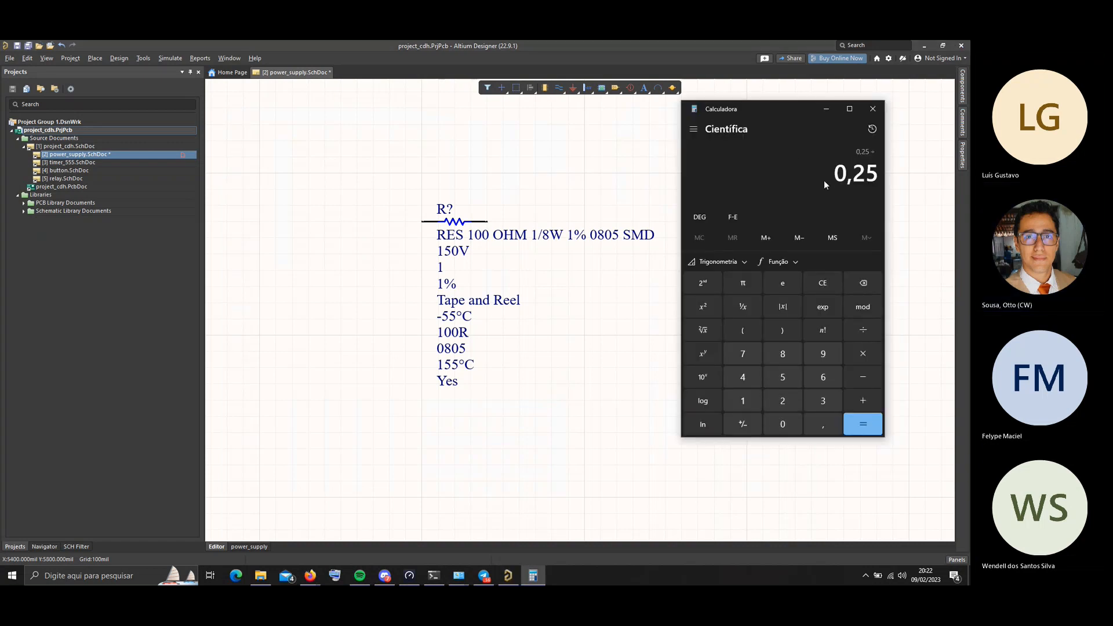
key(Return)
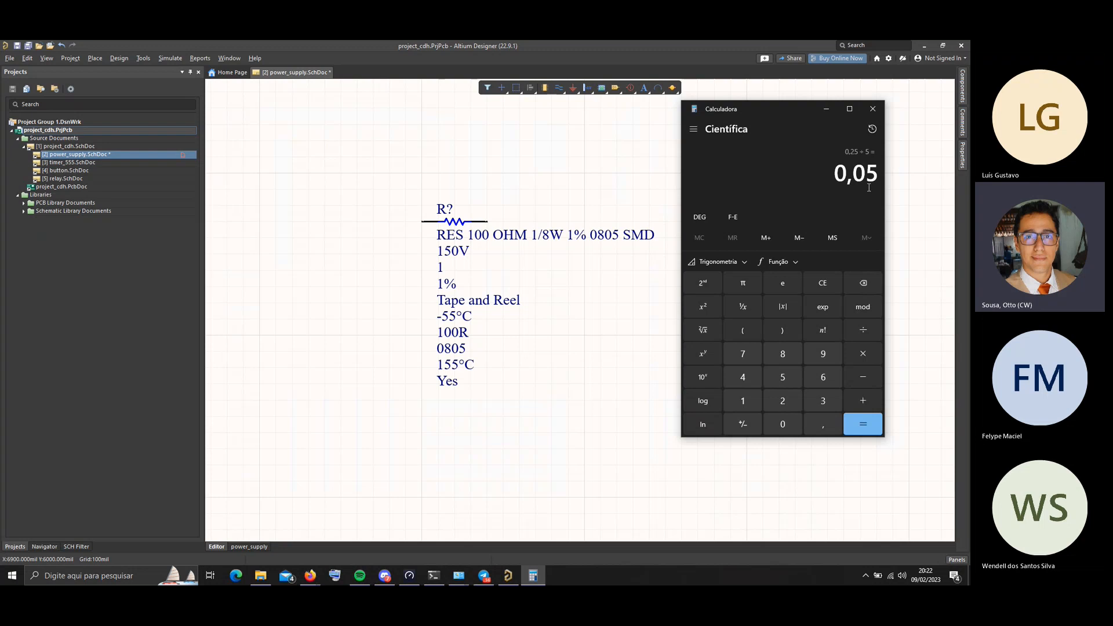
key(asterisk)
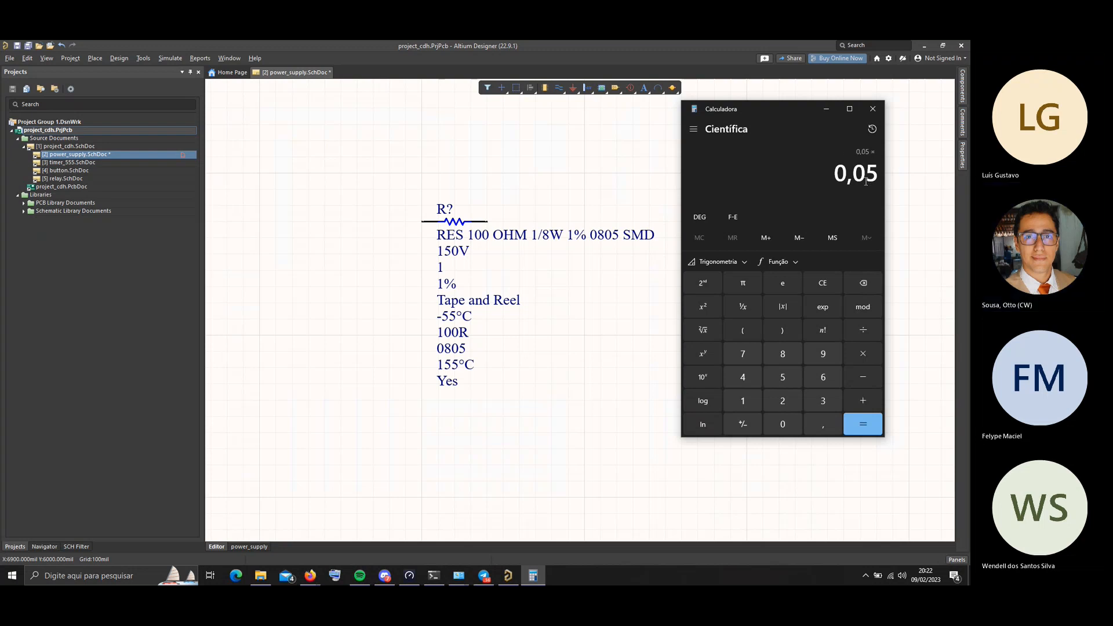
text(1000)
key(Return)
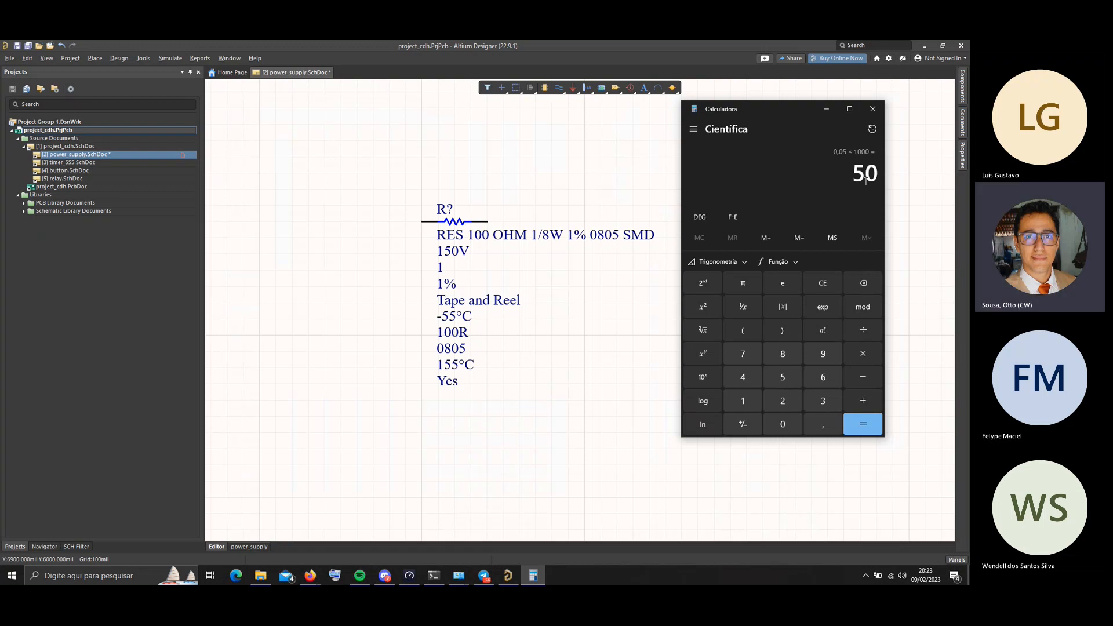
key(Escape)
mouse_move(766, 110)
mouse_down()
mouse_move(781, 104)
mouse_move(765, 103)
mouse_up()
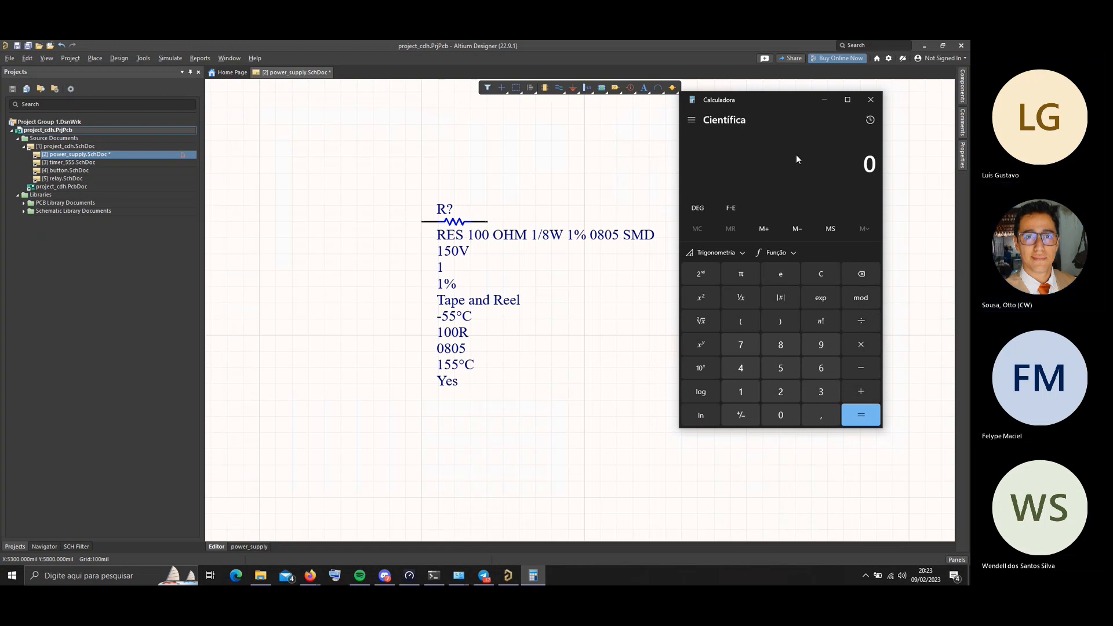
text(,125)
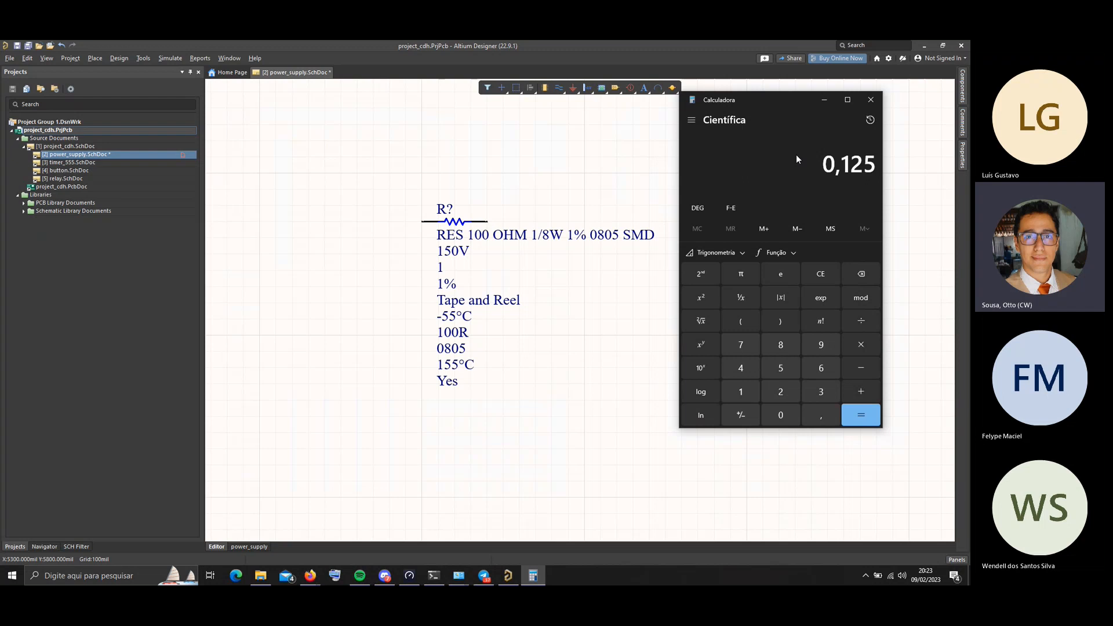
text(/1000)
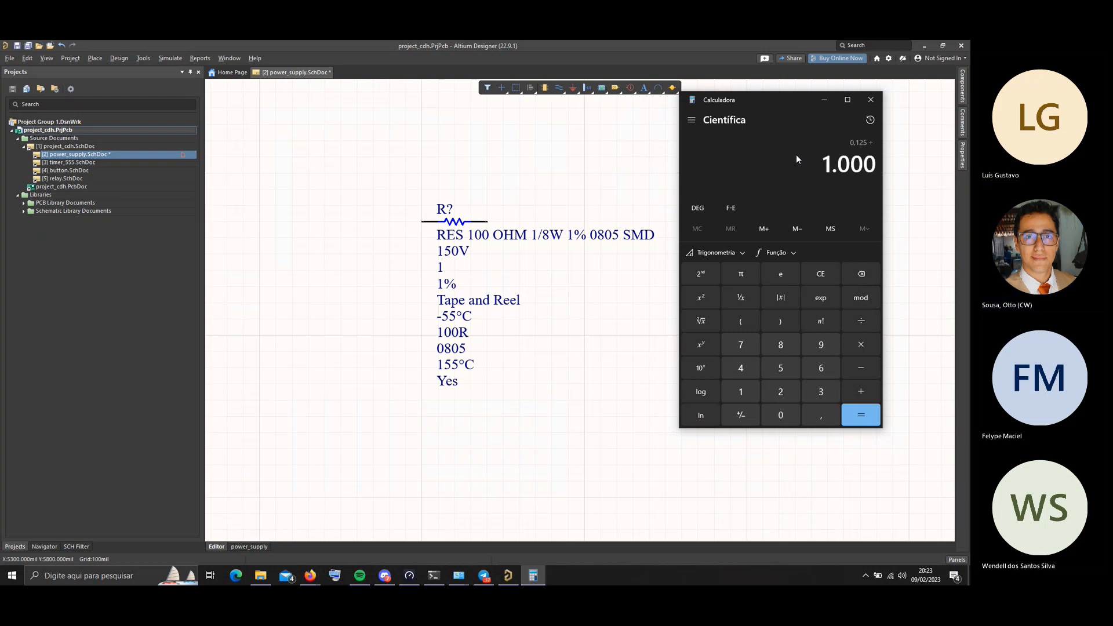
key(BackSpace)
key(BackSpace)
key(BackSpace)
key(BackSpace)
key(Escape)
Divide 0,125 by 100, take the square root of the quotient, and highlight its leading digits before clearing the display
text(,125/100)
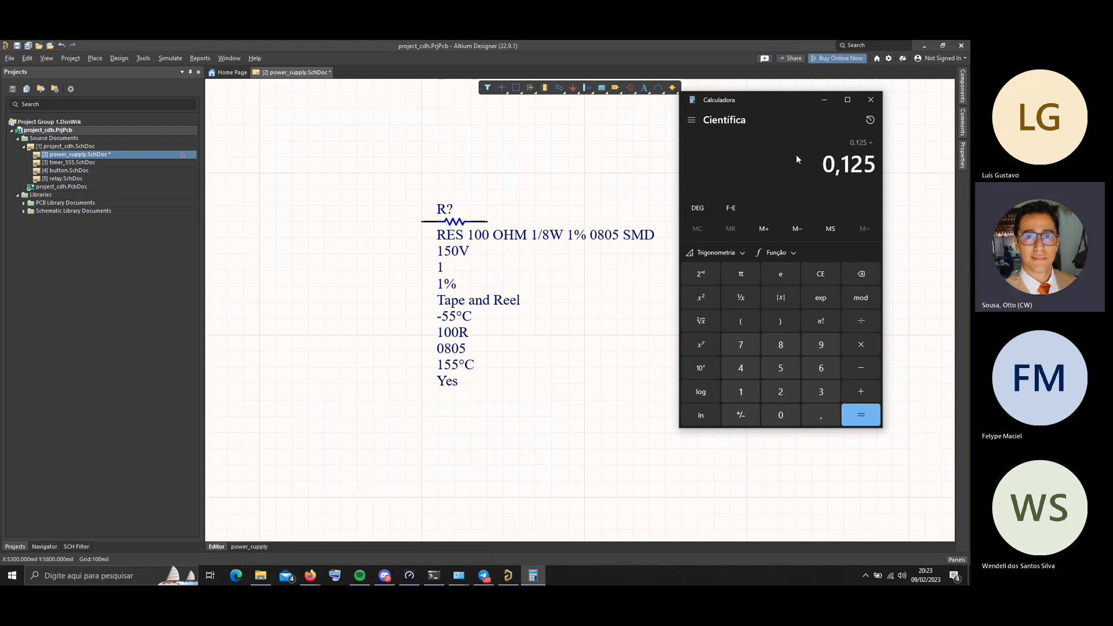
key(Return)
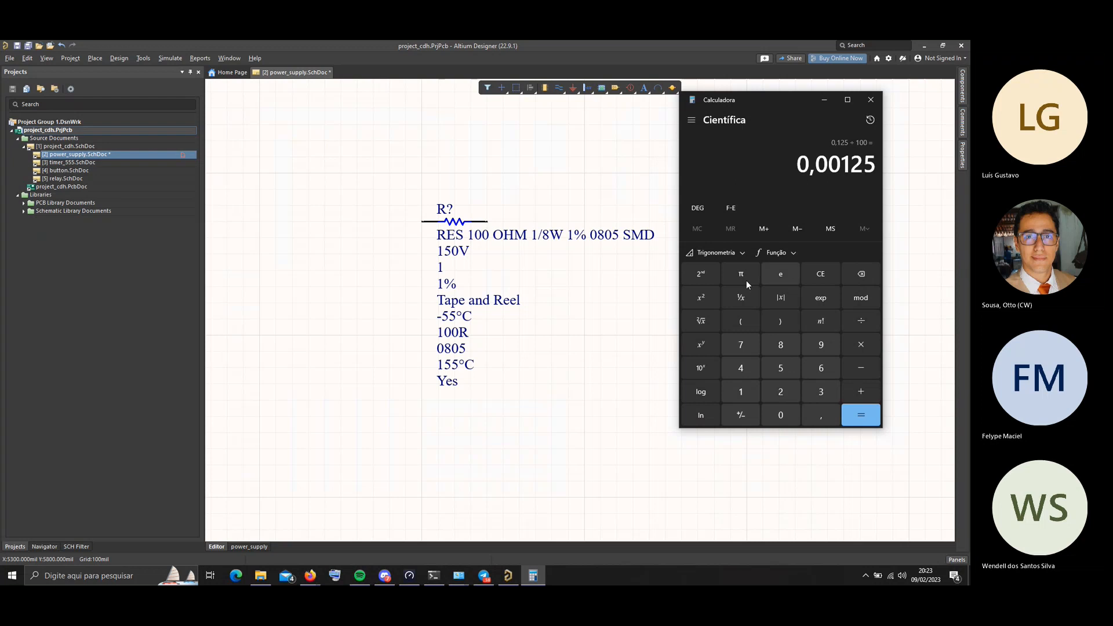
click(703, 319)
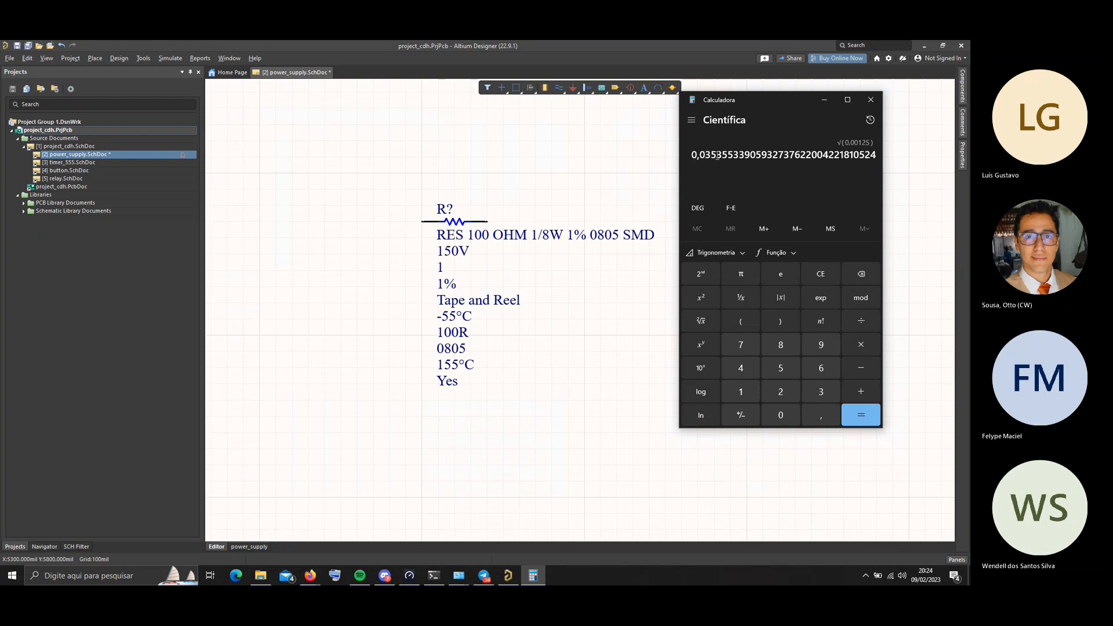
drag(716, 155, 691, 155)
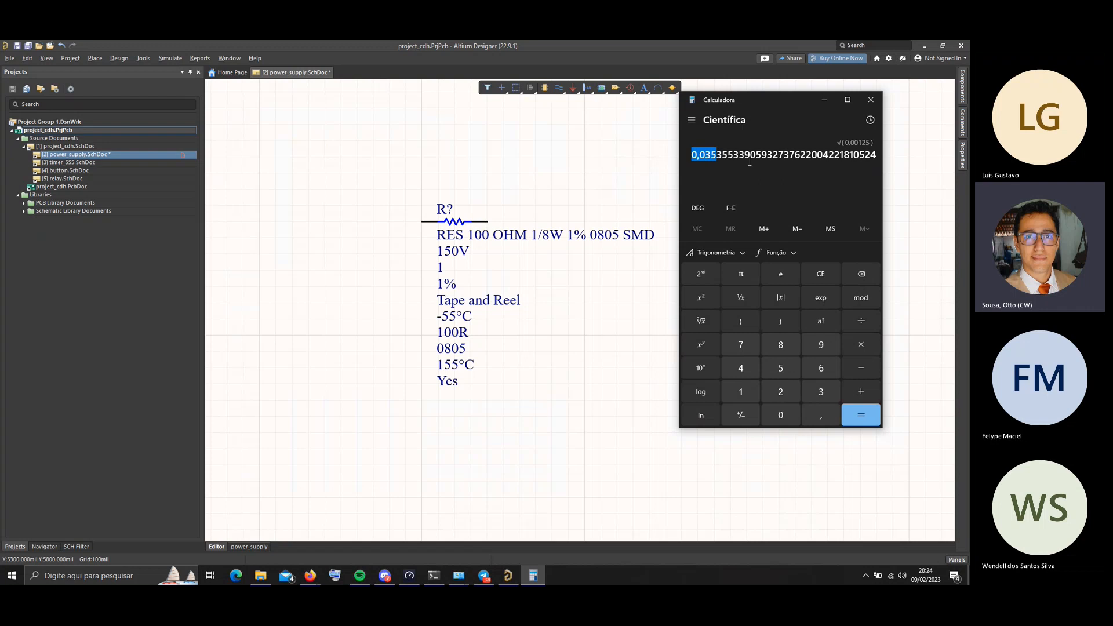
key(Escape)
Examine the earlier calculations in the Calculator's history and return to the scientific keypad
click(870, 120)
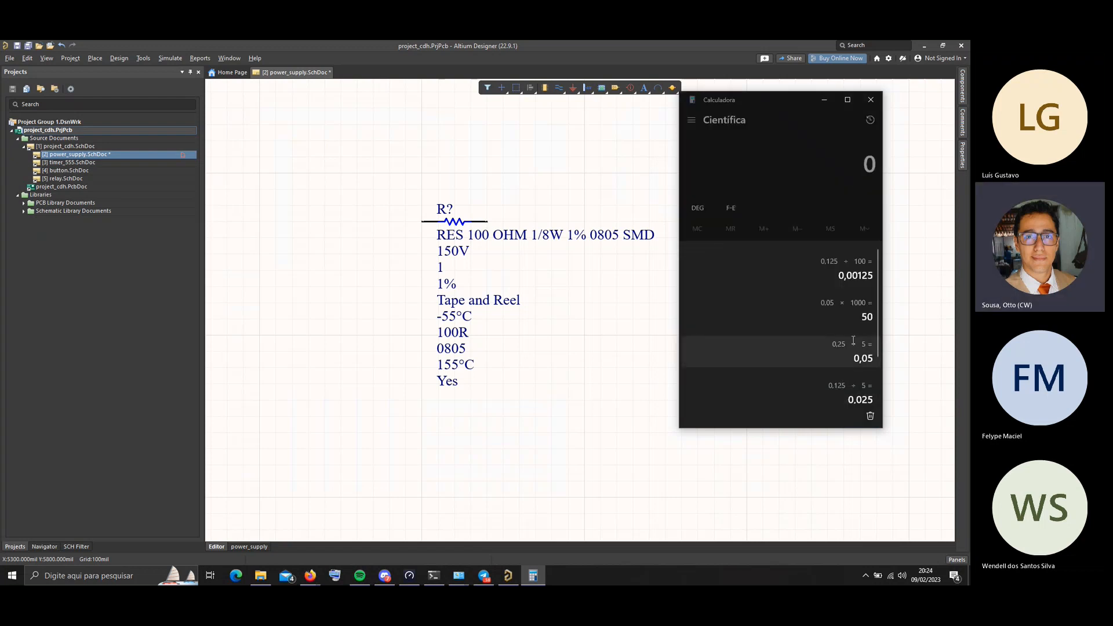
scroll(846, 379, down, 2)
scroll(852, 374, up, 2)
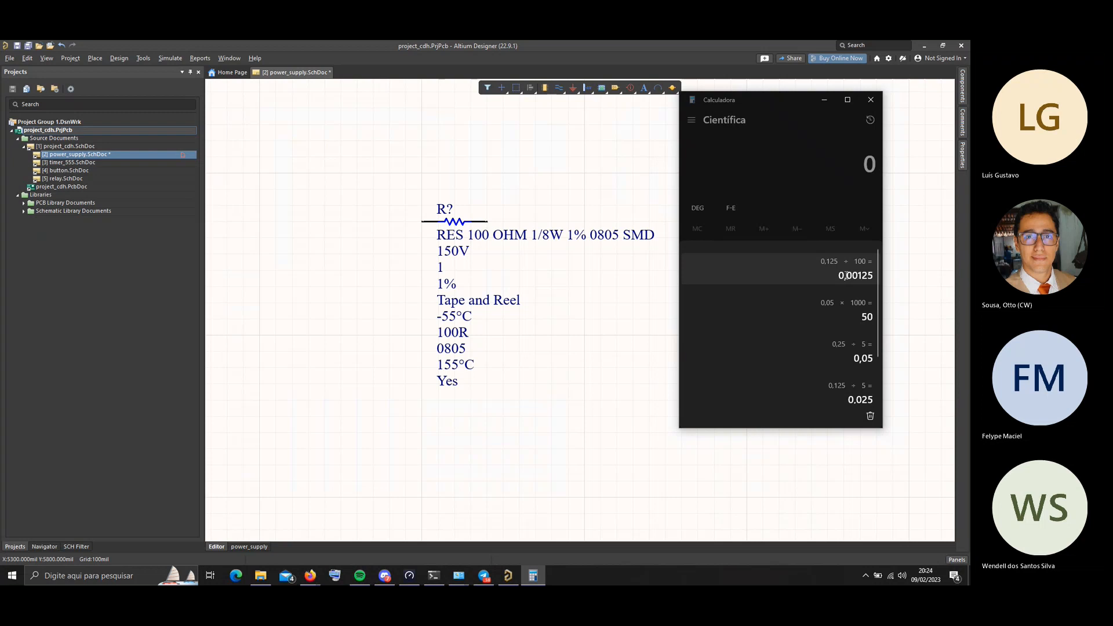
scroll(846, 275, down, 1)
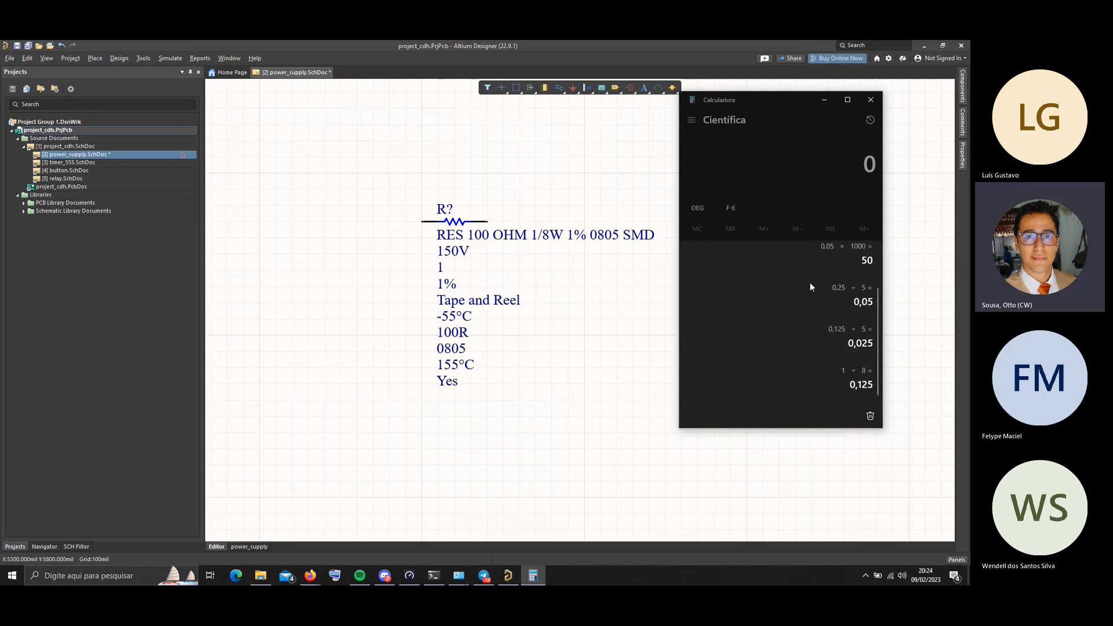
click(847, 99)
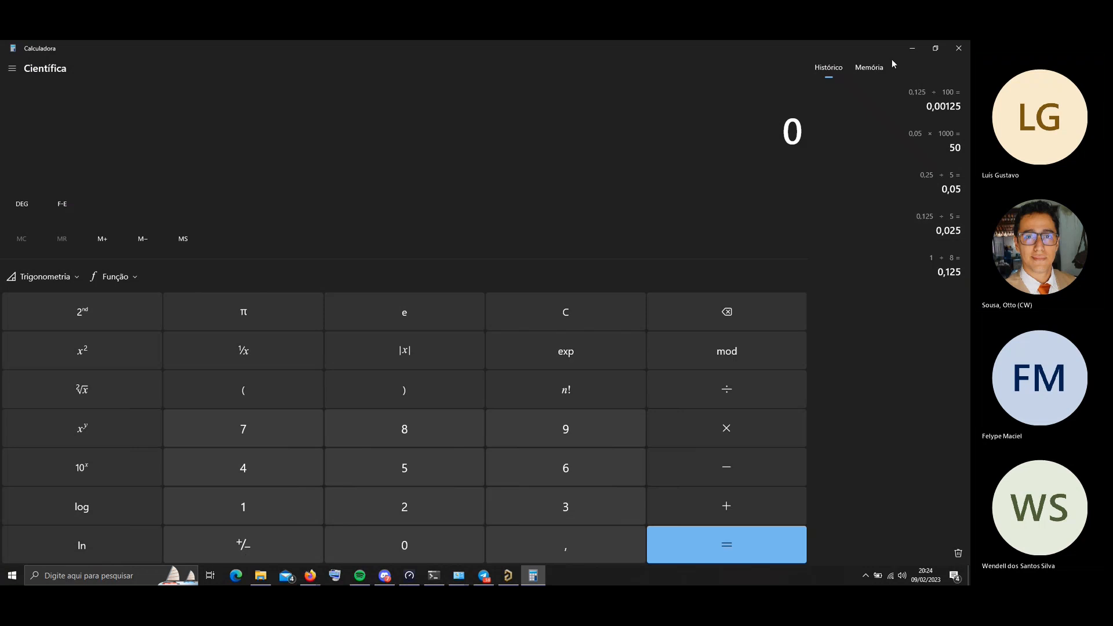
click(936, 45)
drag(770, 109, 700, 96)
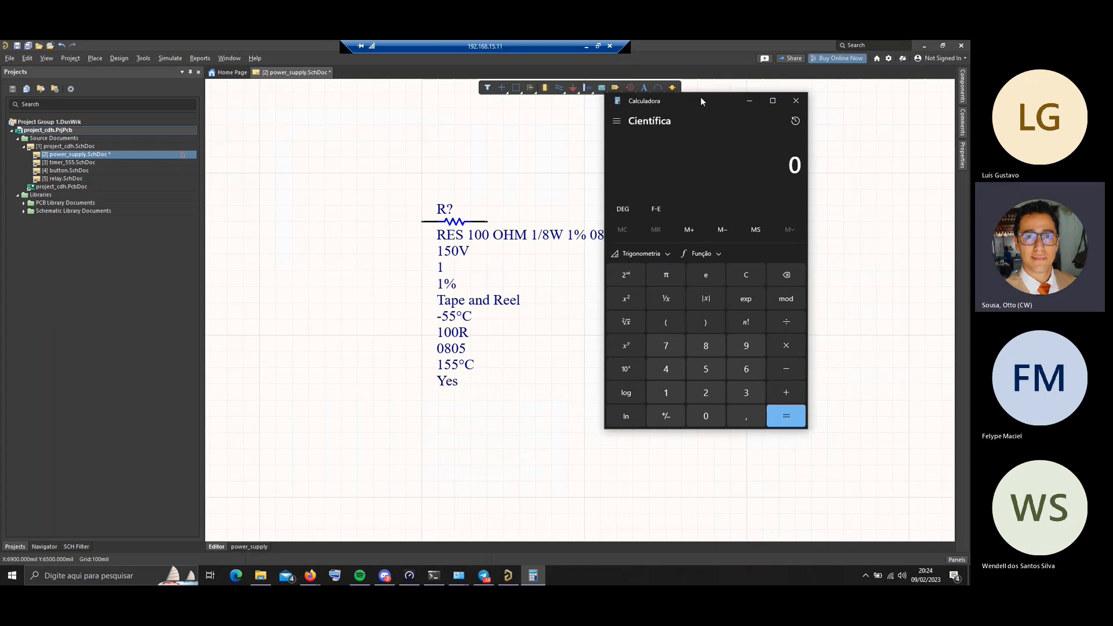
click(794, 121)
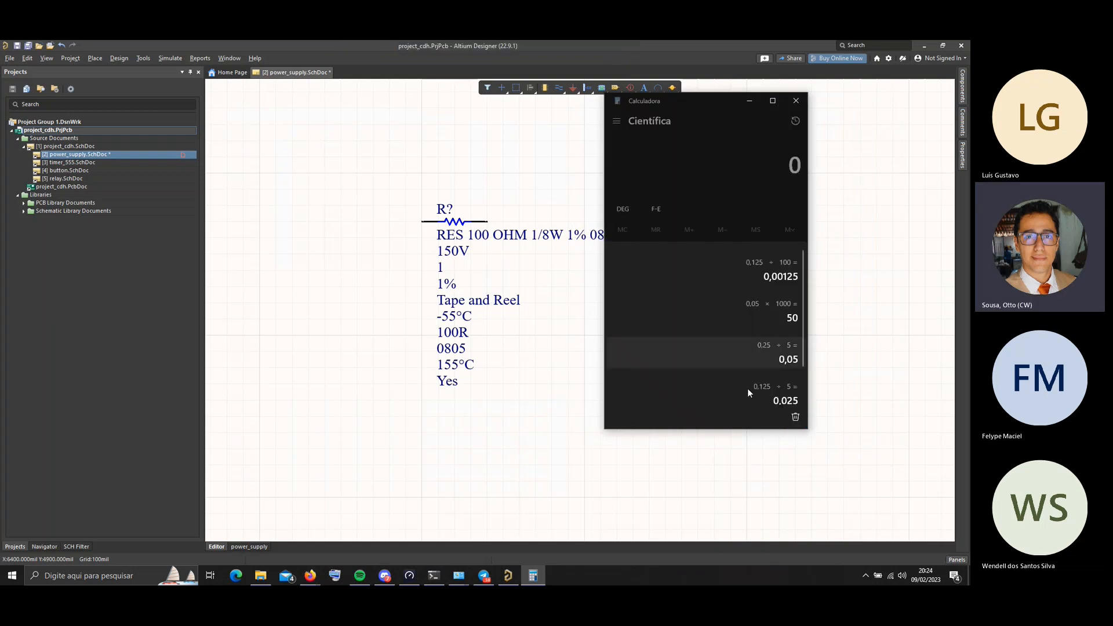
scroll(742, 393, down, 1)
scroll(743, 393, up, 2)
scroll(743, 393, down, 2)
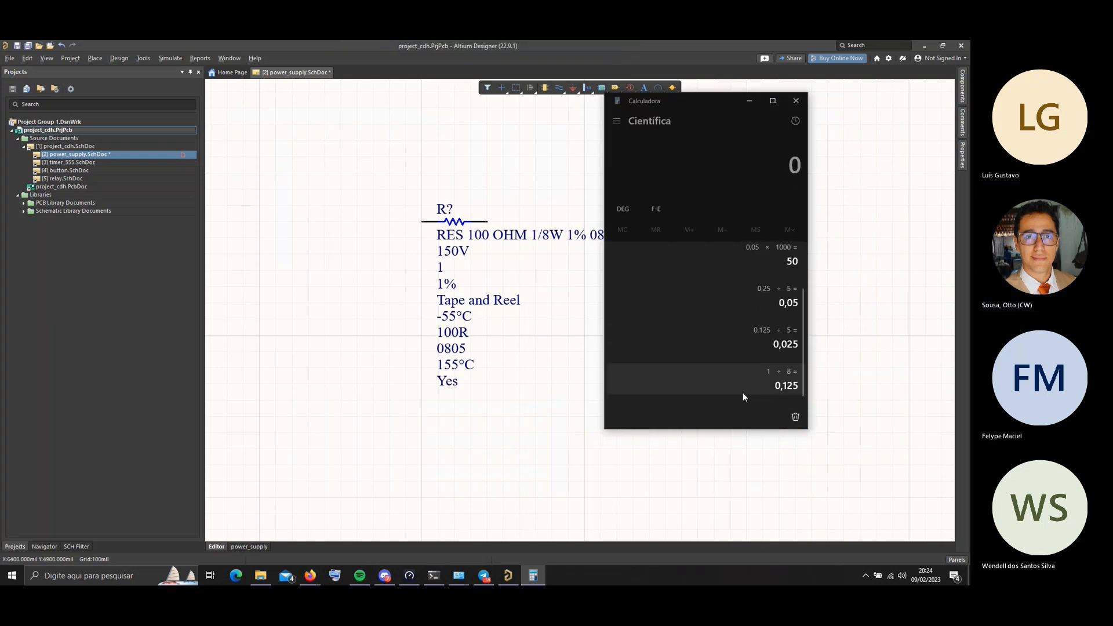
scroll(743, 394, up, 2)
click(743, 184)
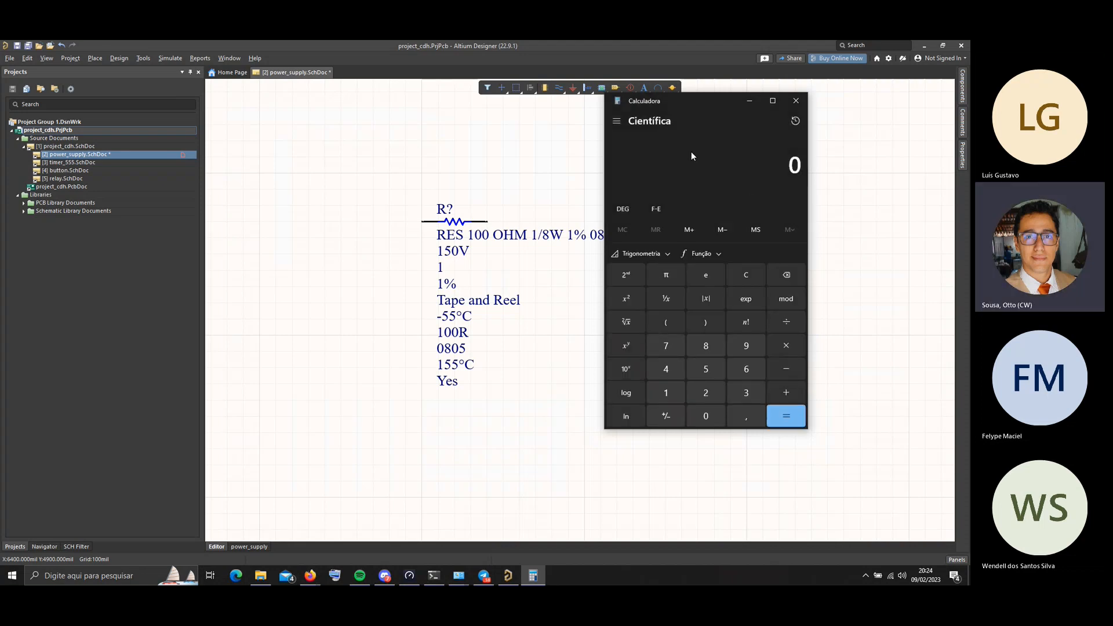
text(1,125)
key(Escape)
text(1)
key(BackSpace)
Enter 0,125 again, divide it by 100 and take the square root of the result
text(,)
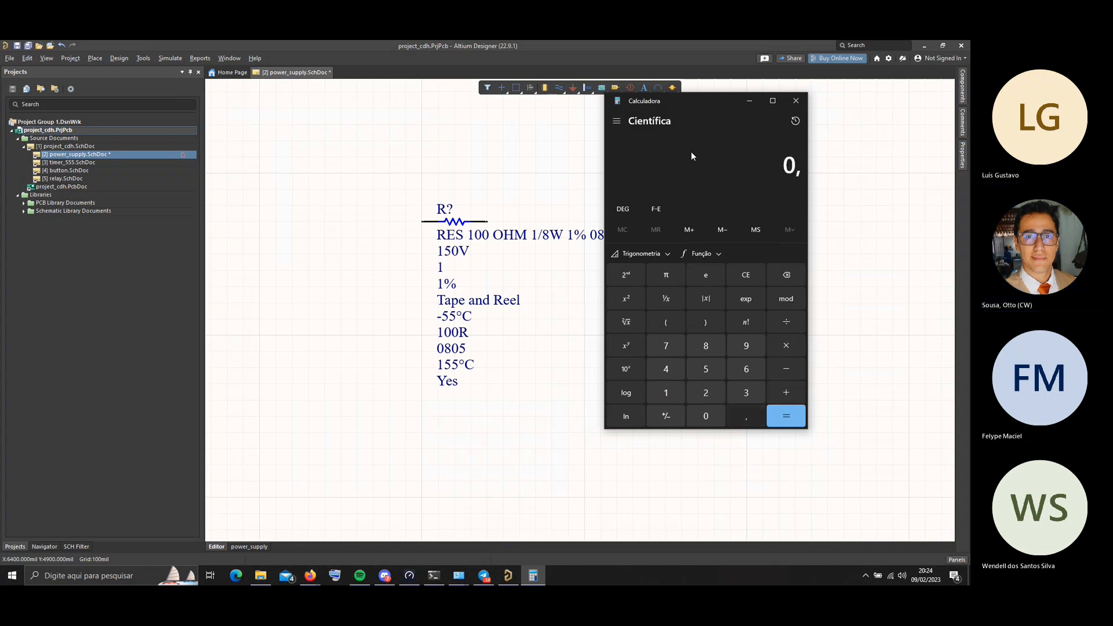
text(125)
key(Return)
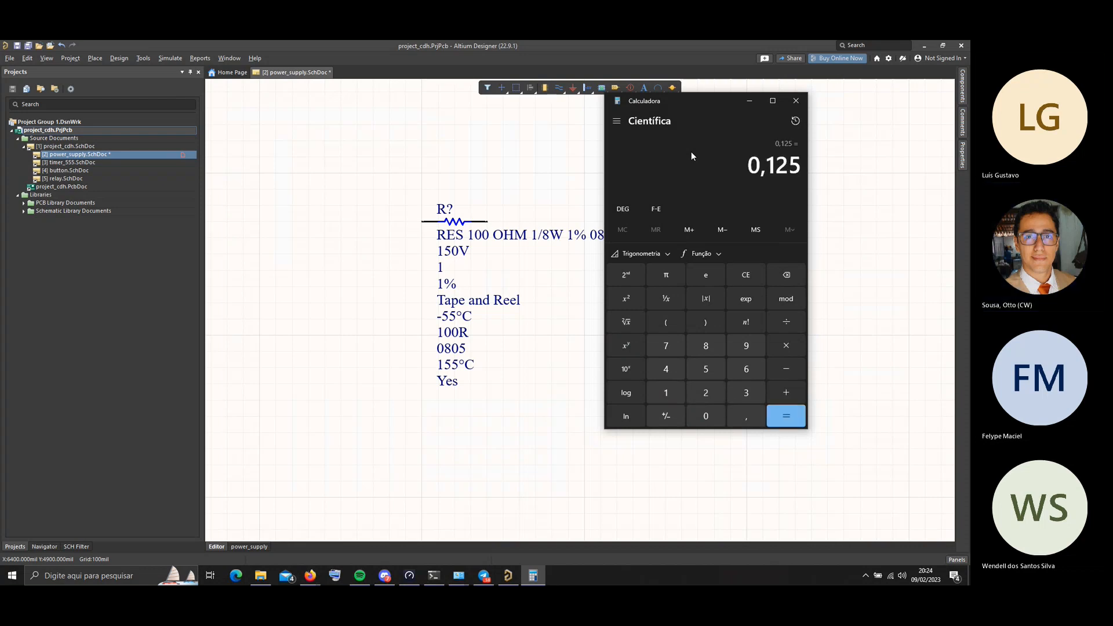
text(*)
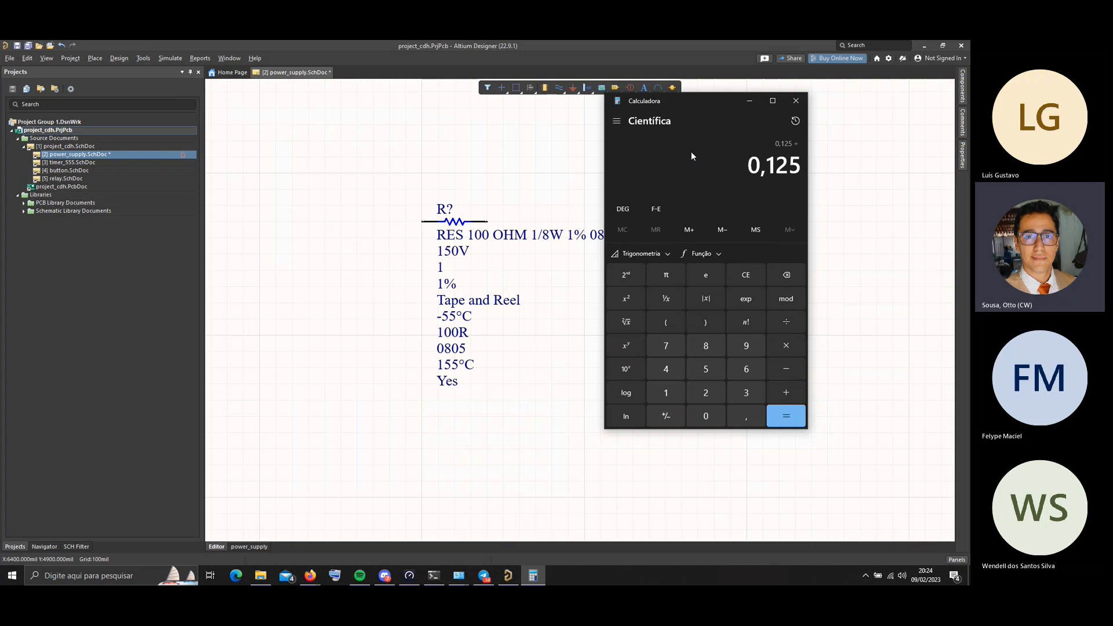
text(100)
key(Return)
click(626, 321)
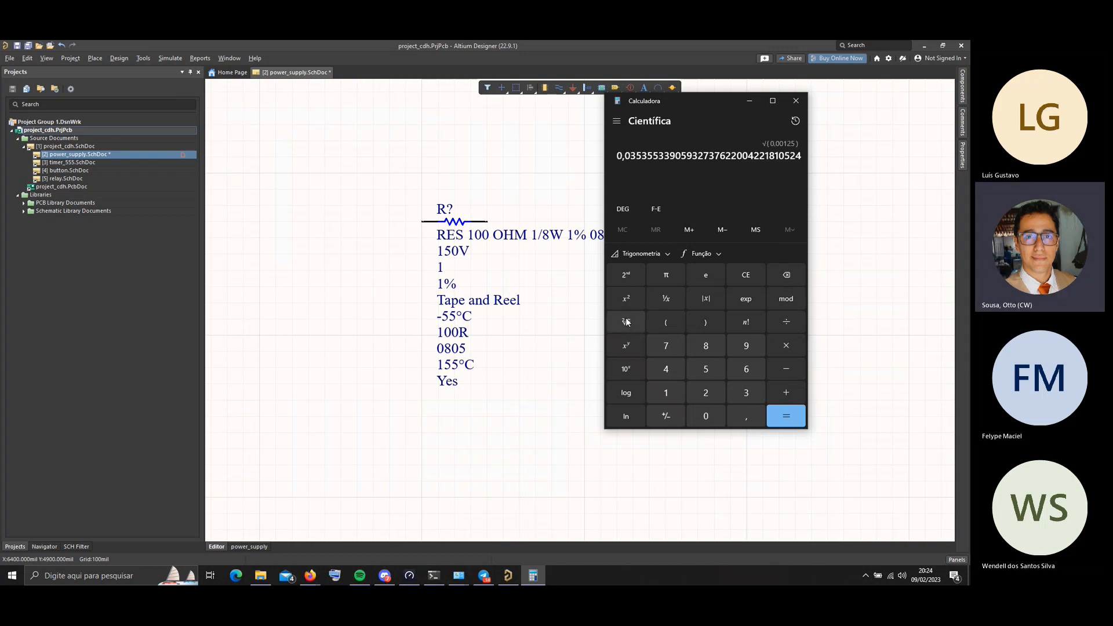
Try dividing the square root by 100, clear the result and check the calculation history
text(/100)
key(Return)
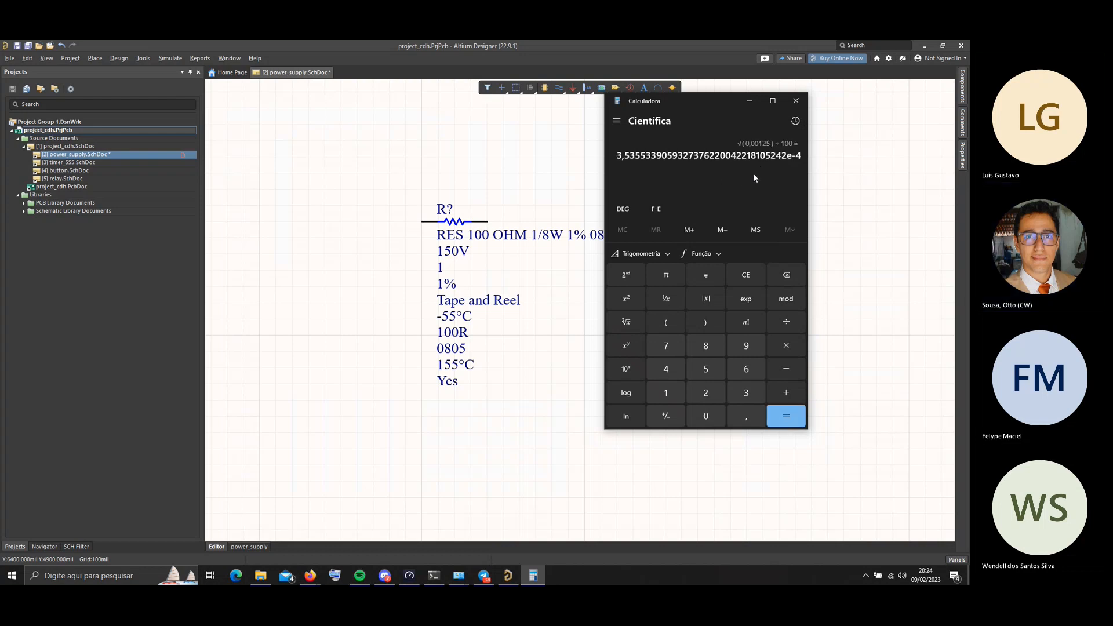
key(Escape)
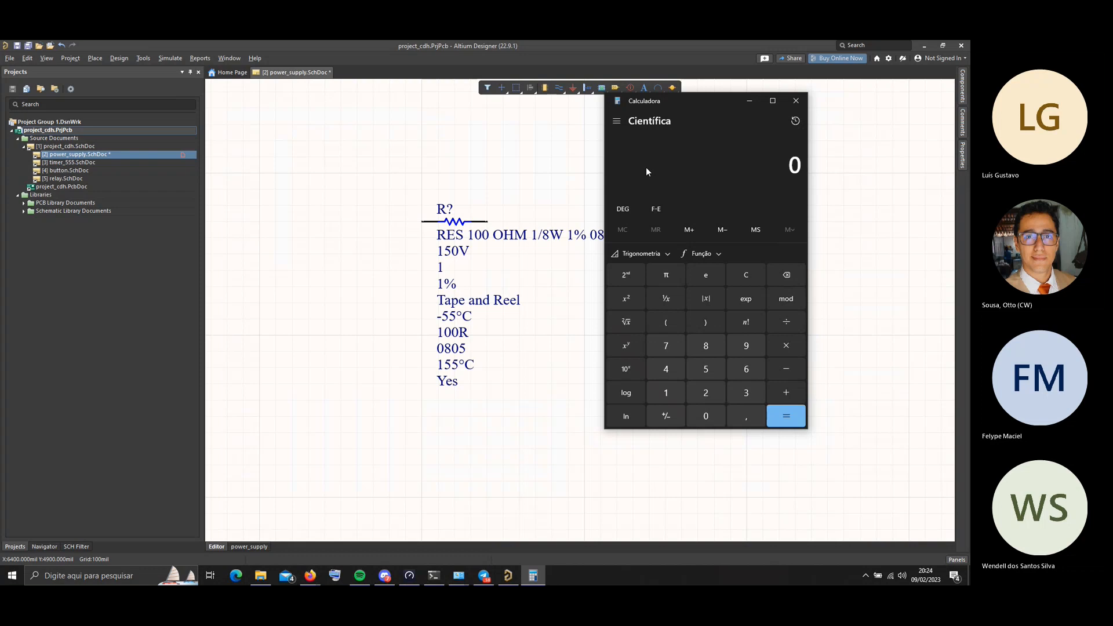
click(796, 121)
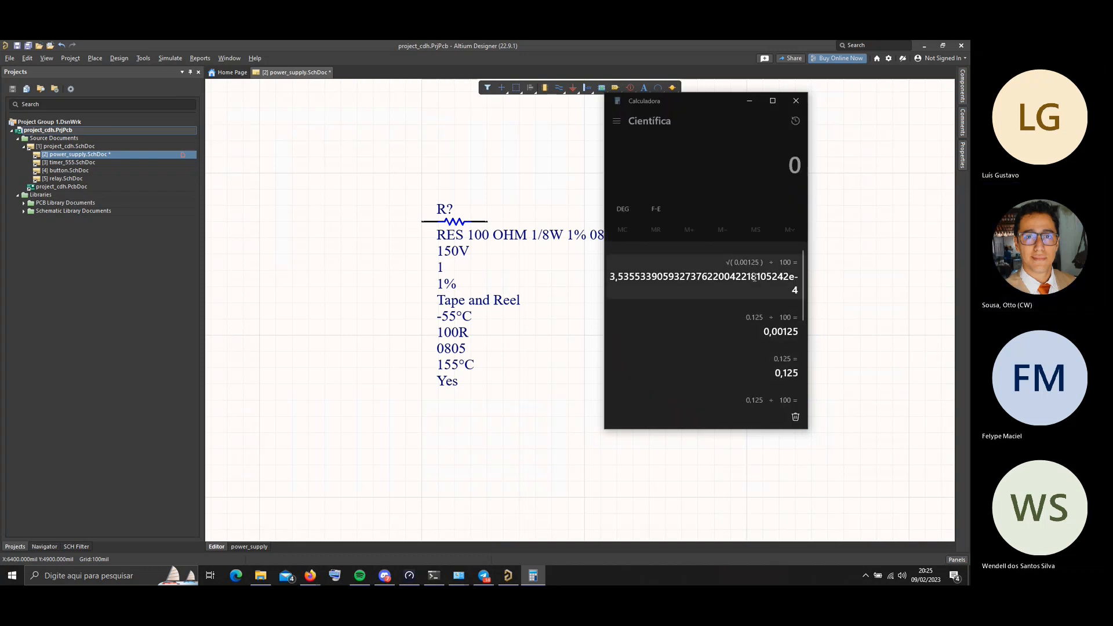
click(761, 184)
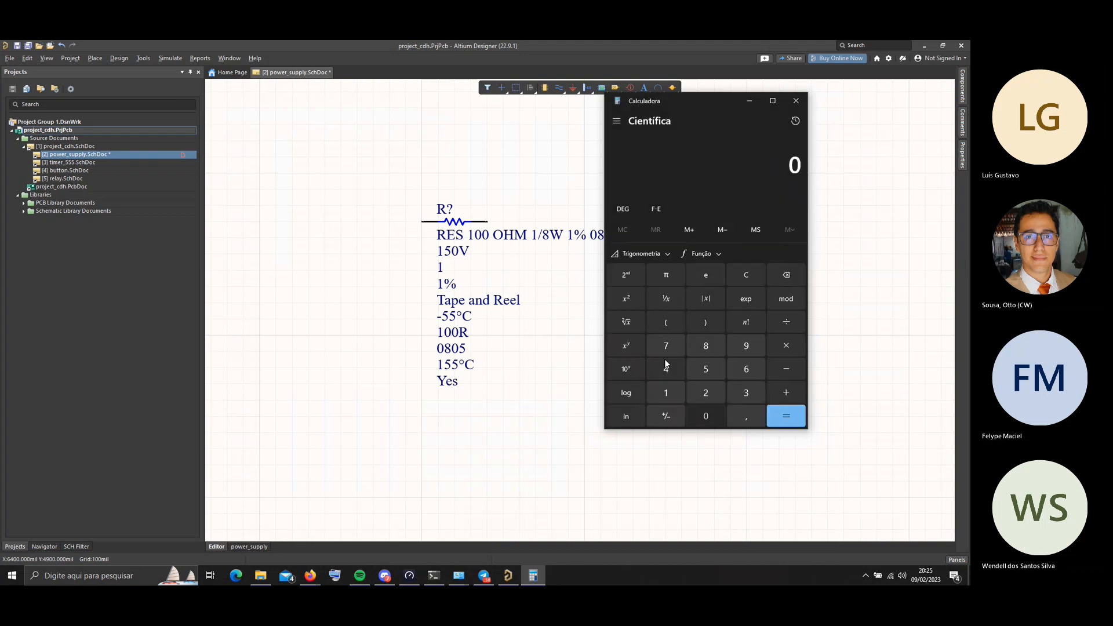
Calculate the square root of 0,00125 and highlight the leading digits of the result before clearing it
text(0,00125)
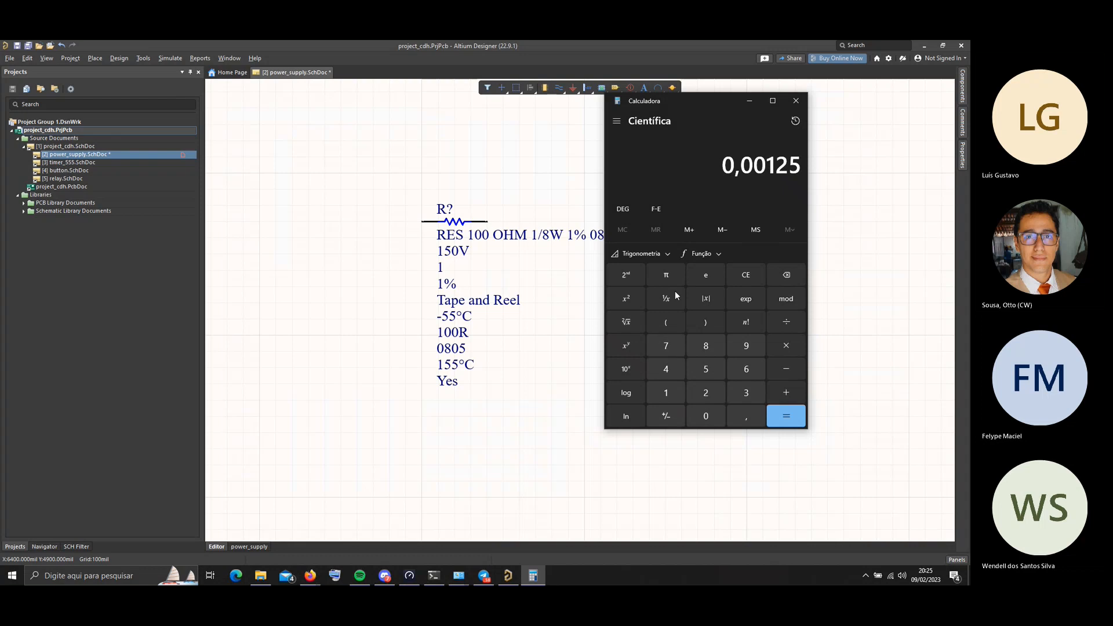
click(626, 322)
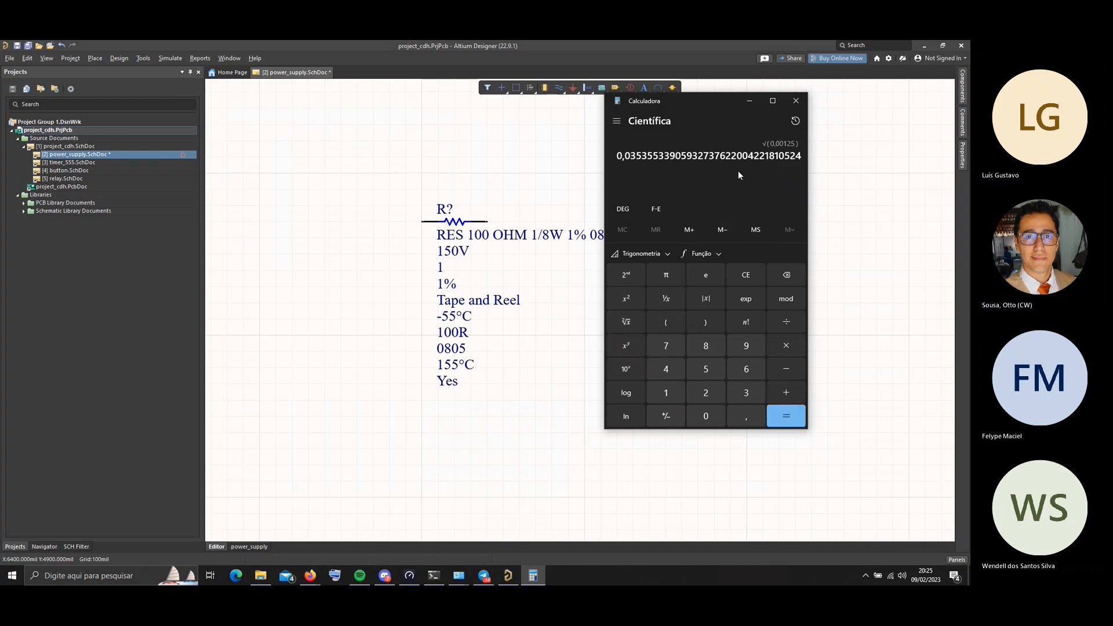
click(797, 417)
drag(622, 156, 648, 157)
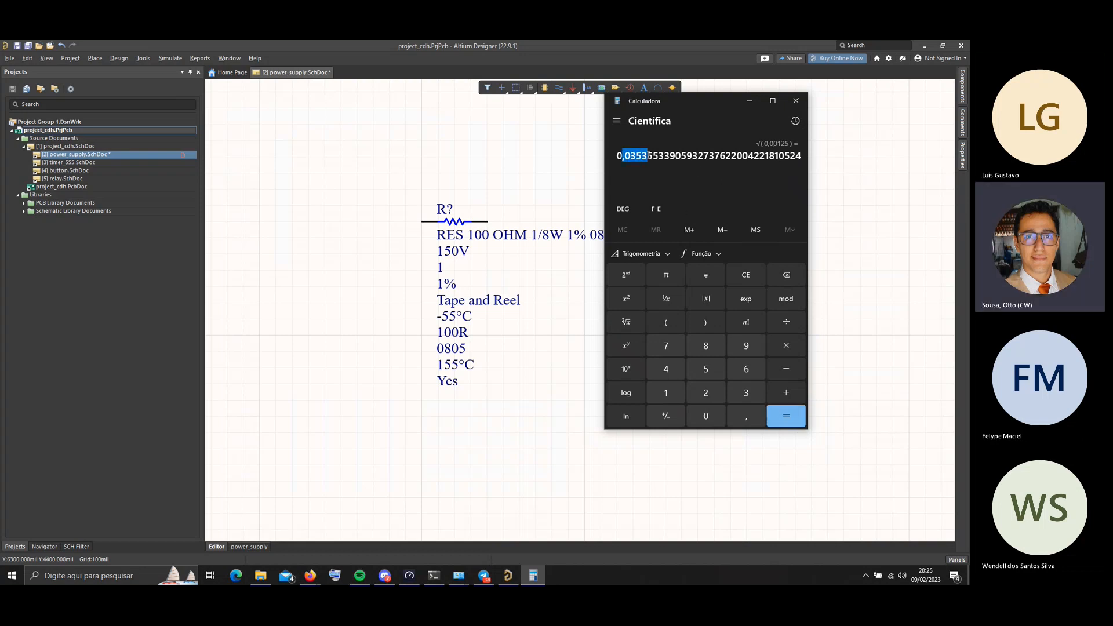
click(648, 156)
drag(646, 156, 589, 157)
key(Escape)
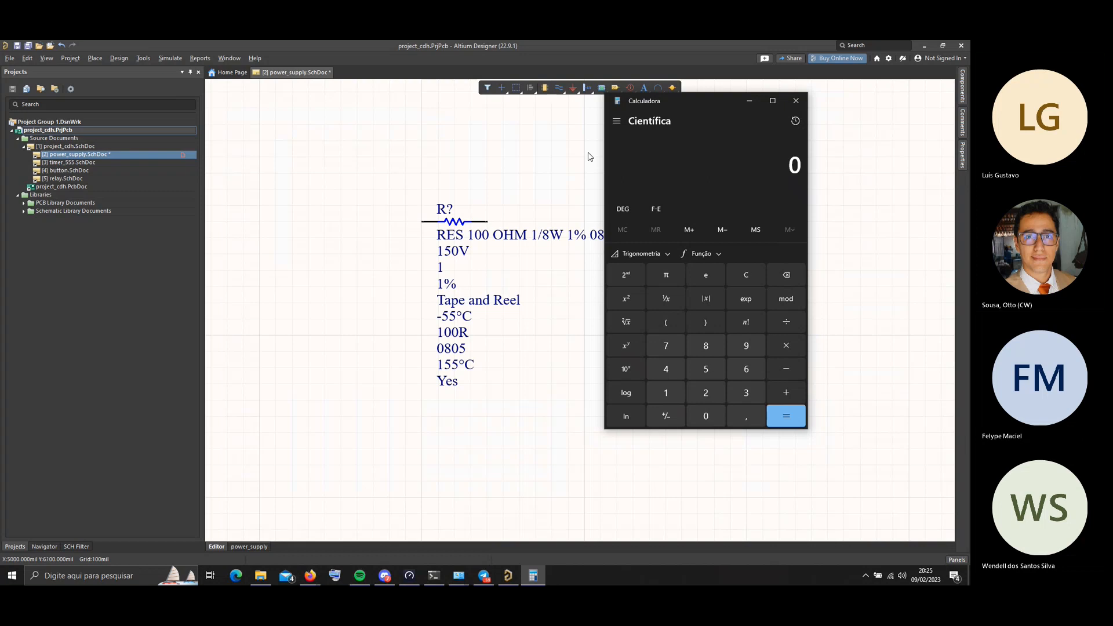
Divide 0,125 by 5 in the Calculator, highlight the start of the result and clear the display
text(0,125 )
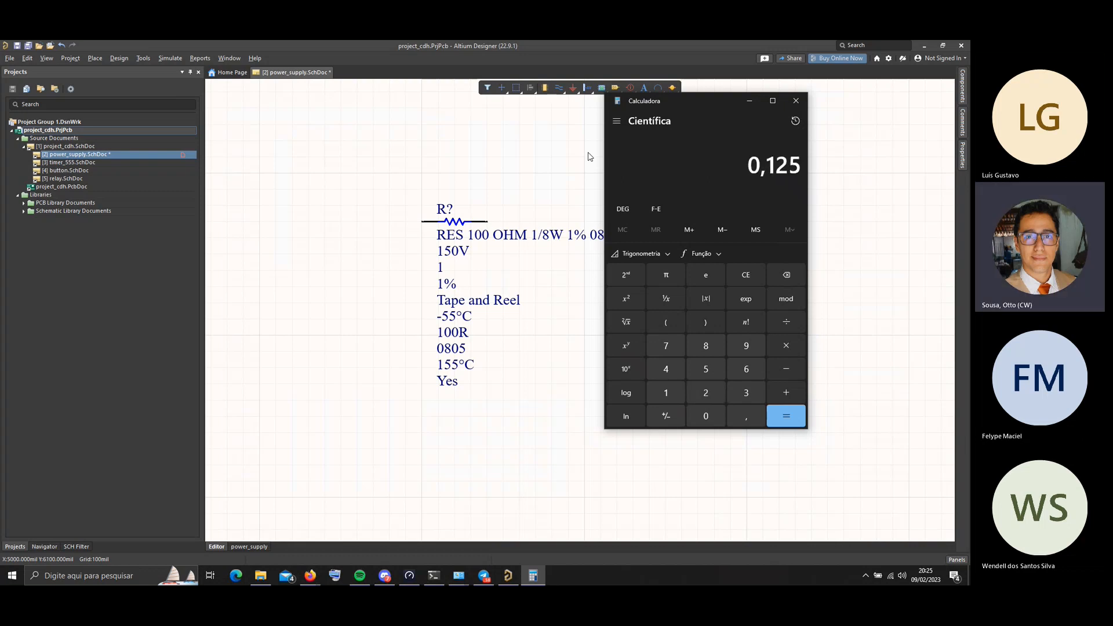
text(+ 5)
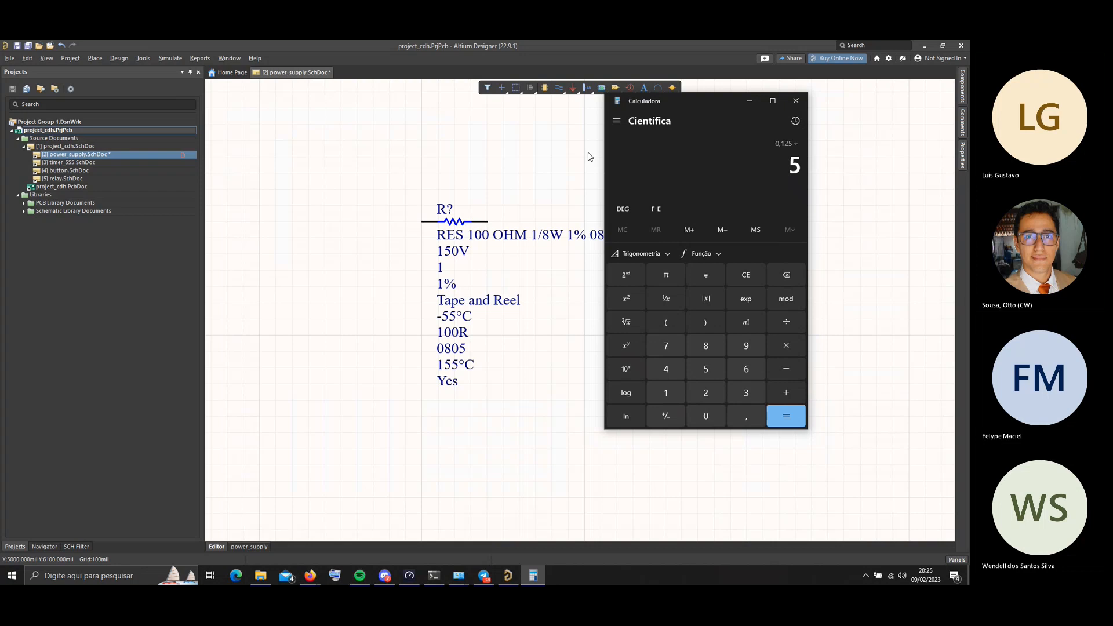
key(Return)
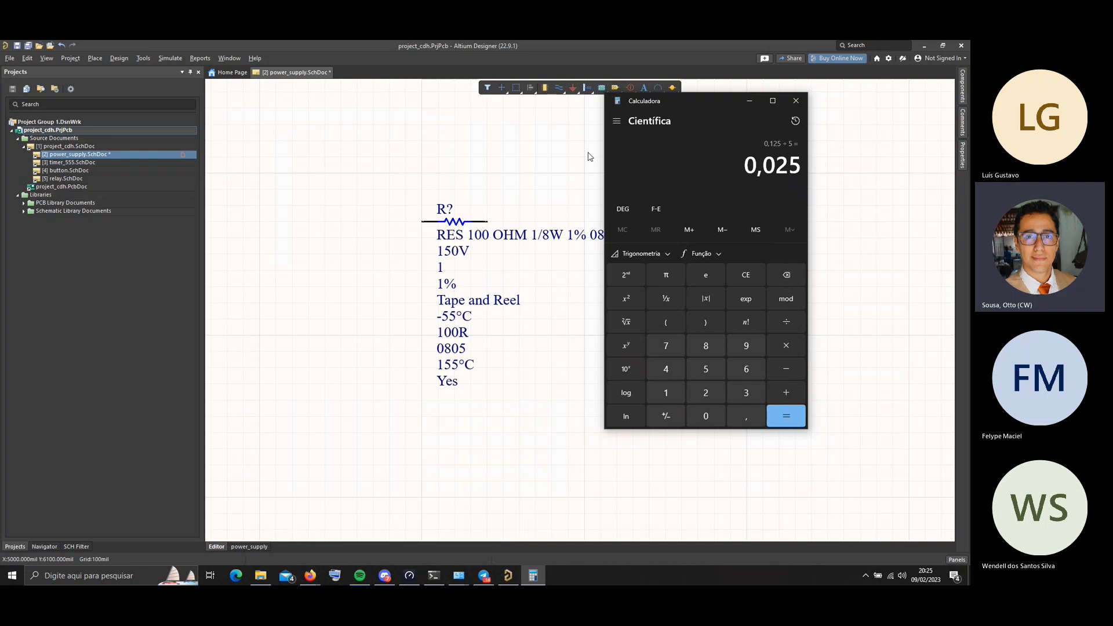
double_click(746, 168)
double_click(746, 168)
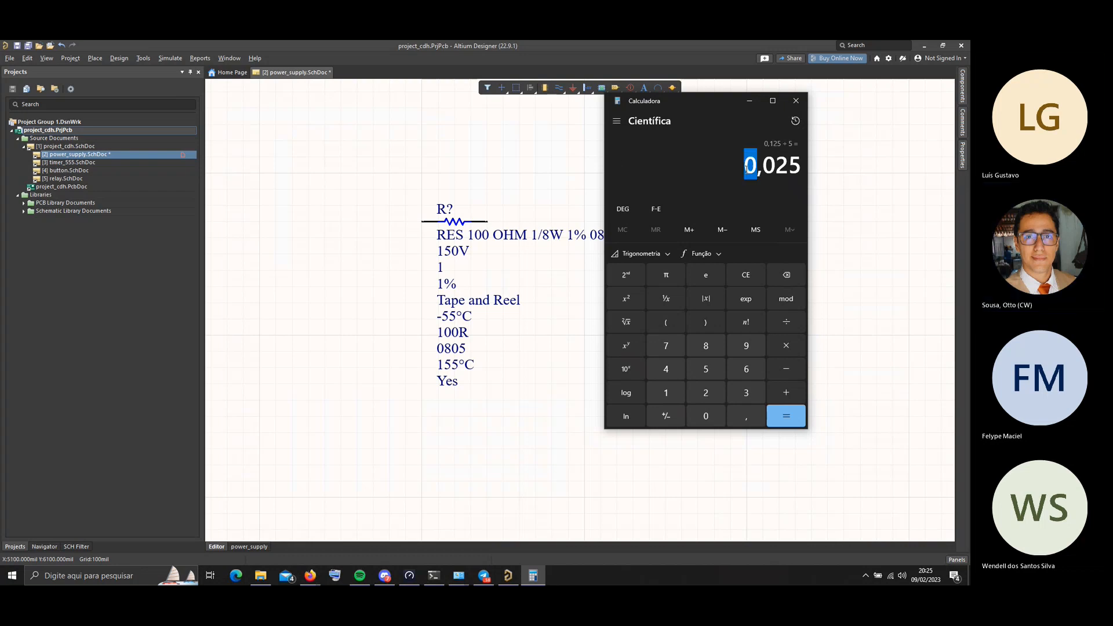
key(Escape)
Reposition the Calculator near the resistor's description, and switch to Altium Designer to view the resistors in lib_datalogger.SchLib
drag(701, 102, 766, 114)
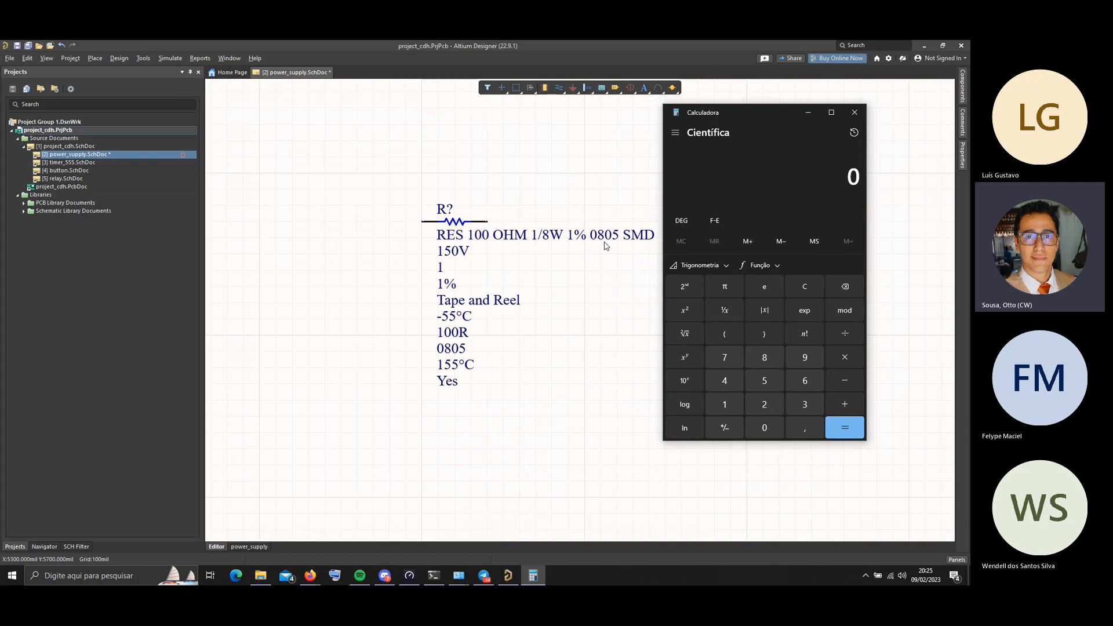
drag(760, 113, 711, 104)
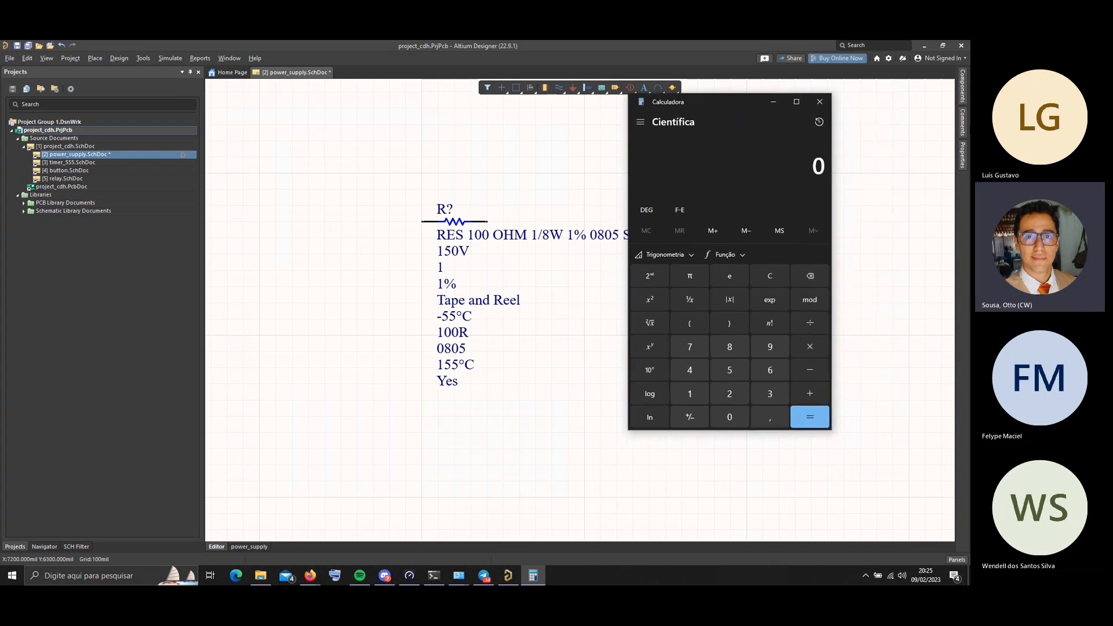
click(962, 87)
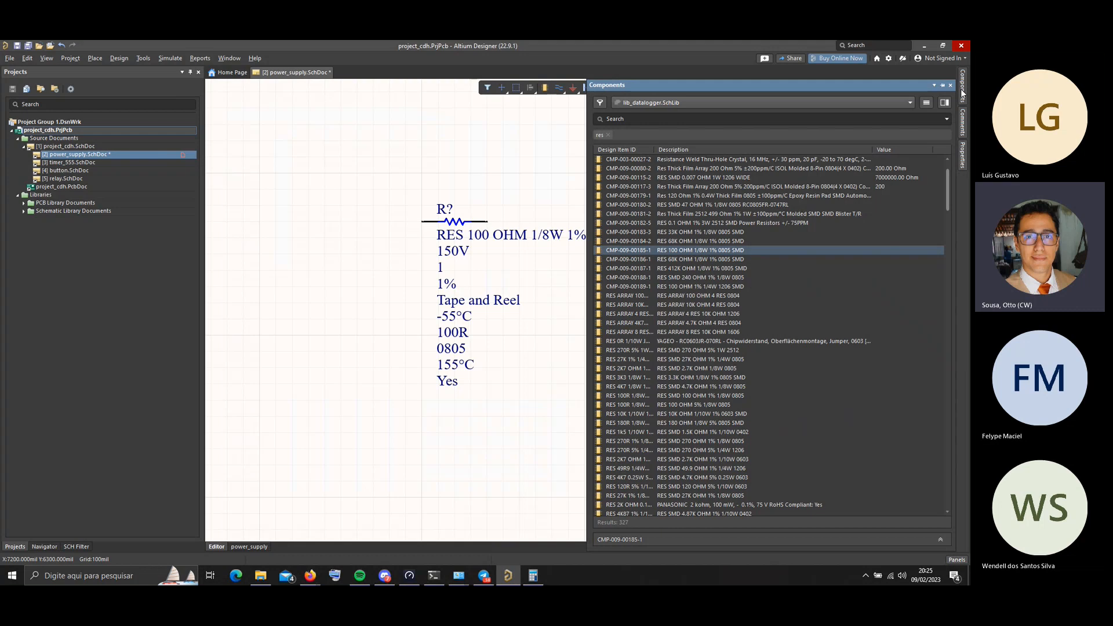
click(961, 91)
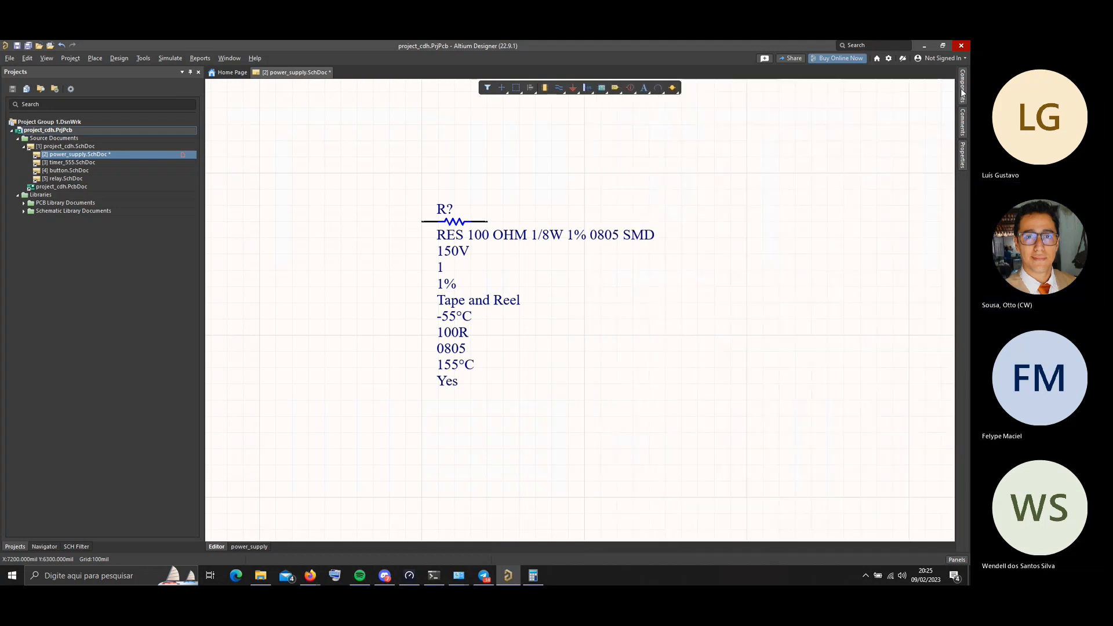
Examine the 0805 resistors among the library's "res" results, then select the placed 100 ohm resistor on the power_supply sheet
click(962, 91)
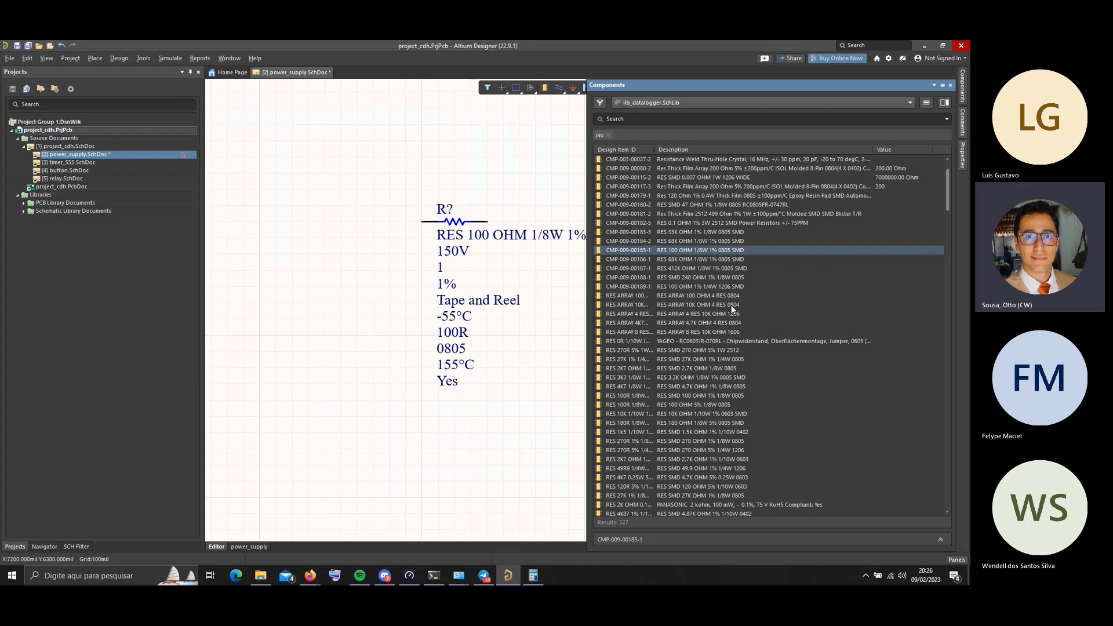
scroll(728, 277, down, 4)
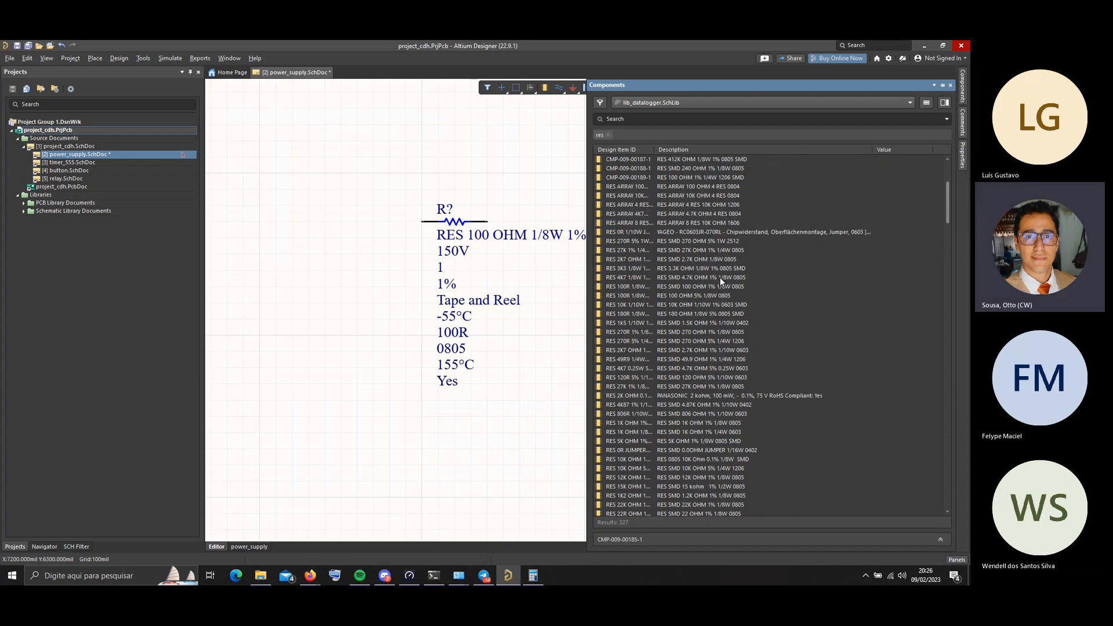
scroll(720, 273, up, 3)
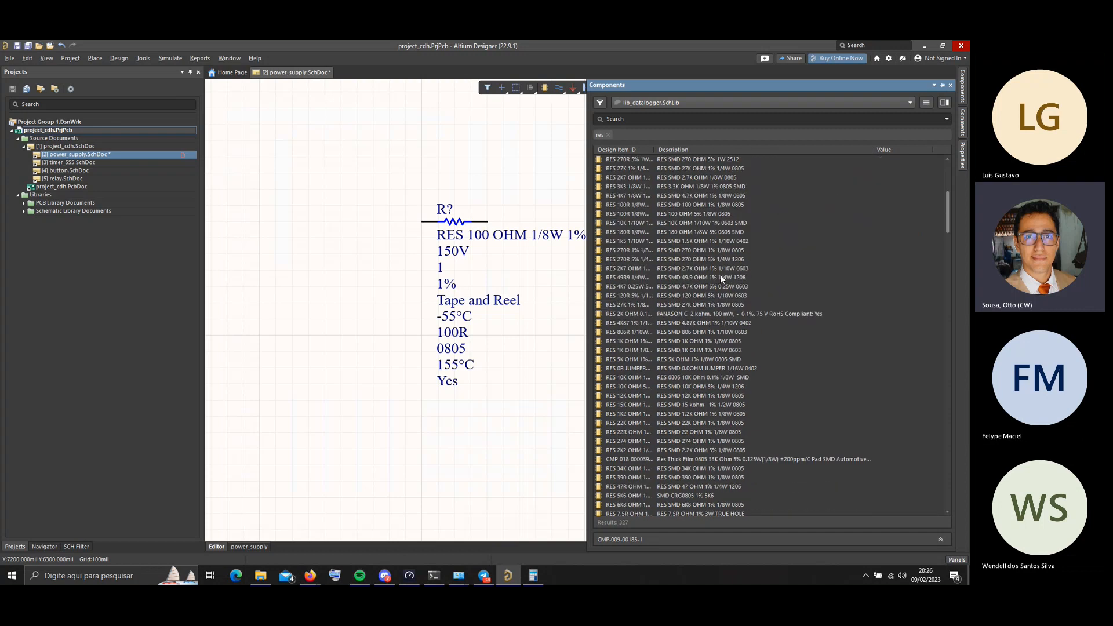
scroll(720, 273, down, 1)
scroll(721, 275, up, 4)
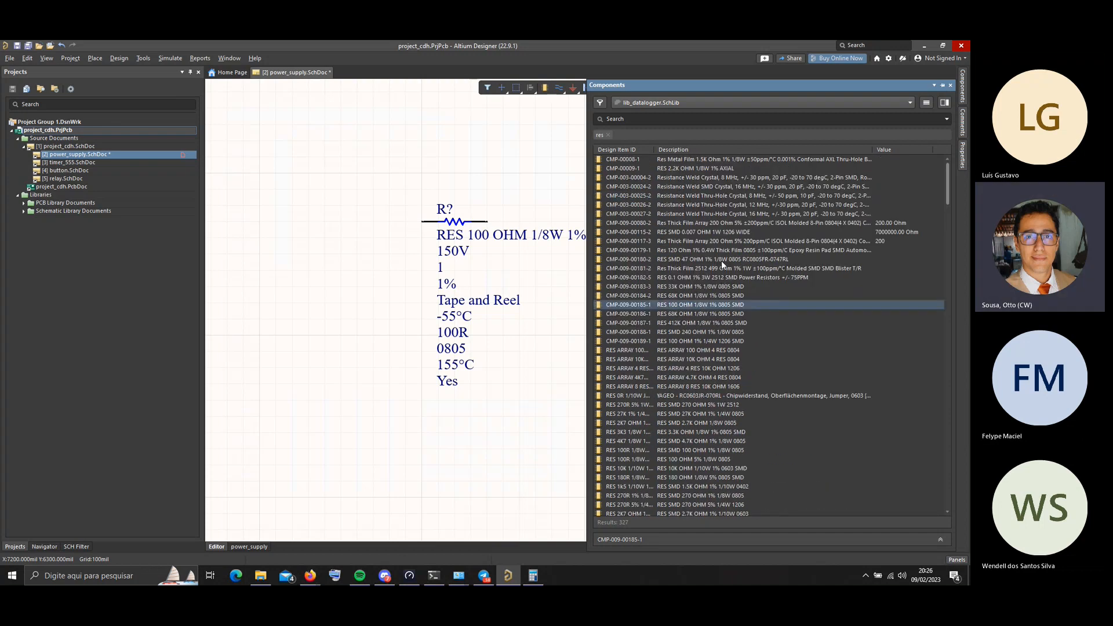
click(482, 238)
click(528, 282)
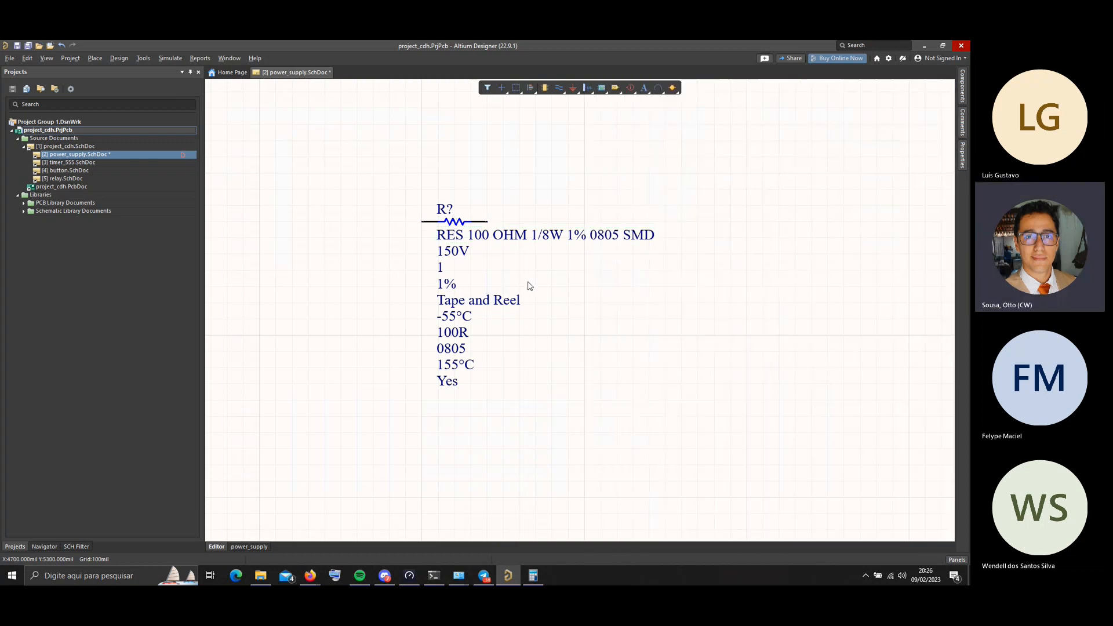
click(545, 238)
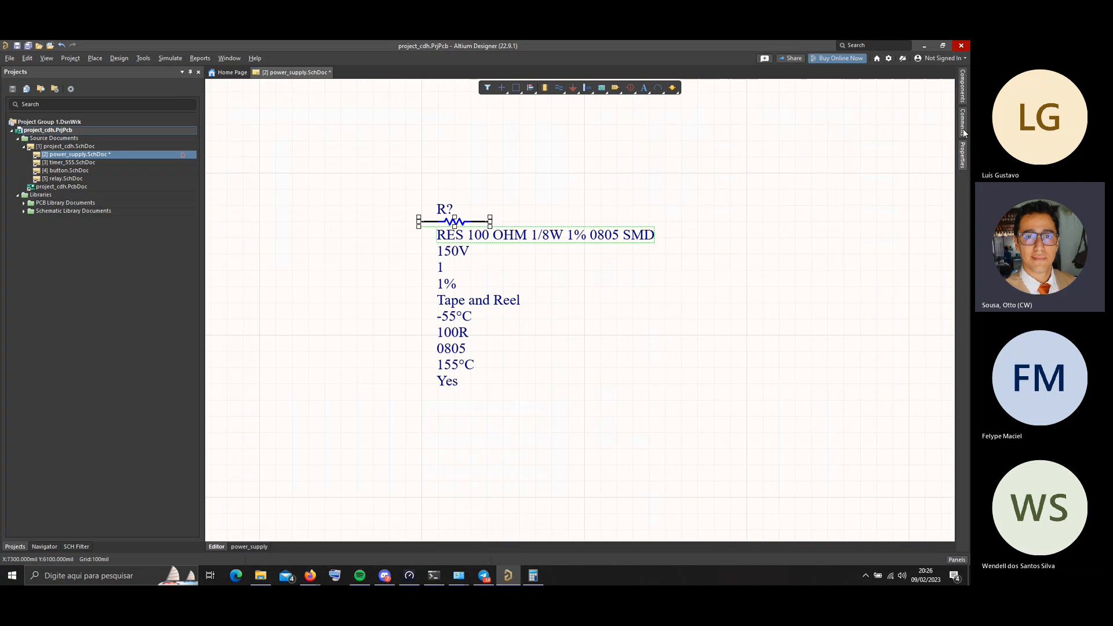
Highlight the 33K 1/8W 0805 resistor in the library results, then the 12 MHz thru-hole crystal entry
mouse_move(962, 93)
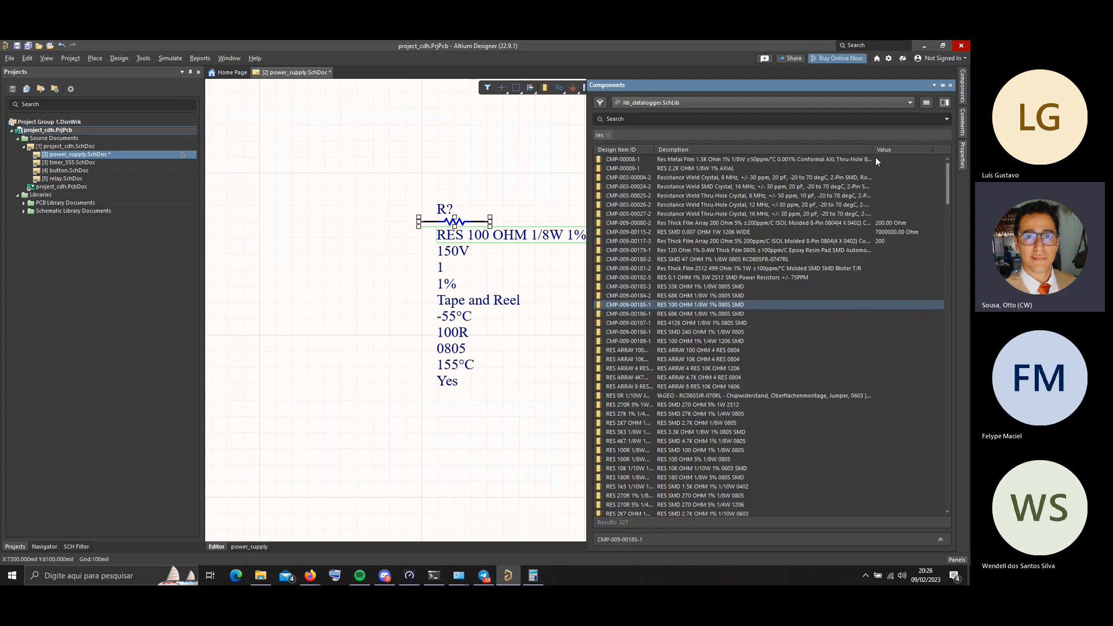
click(716, 287)
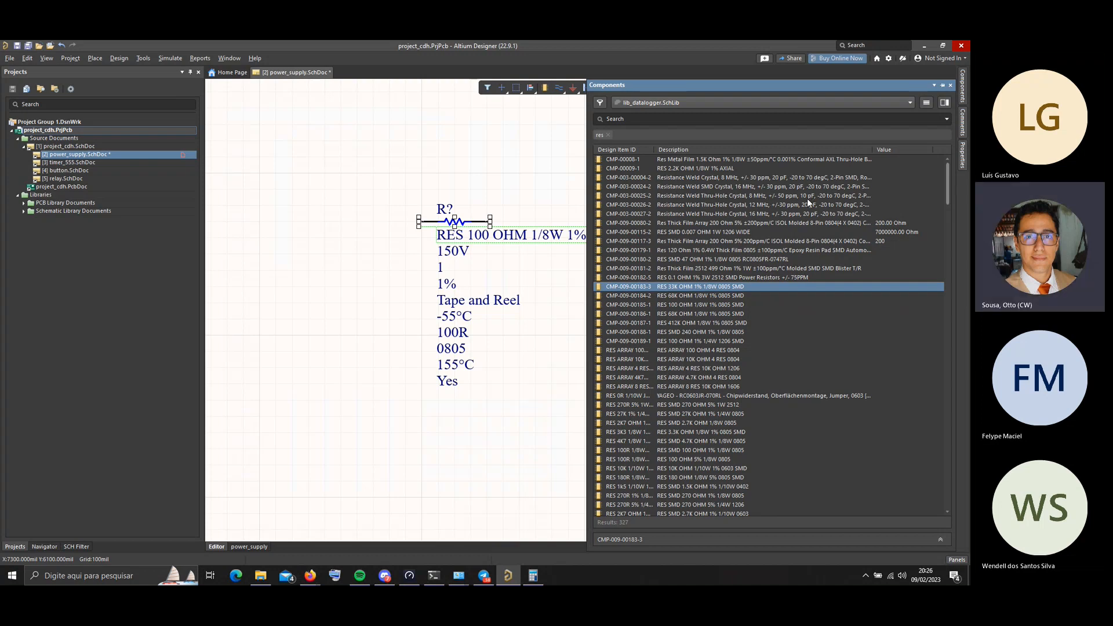
click(723, 204)
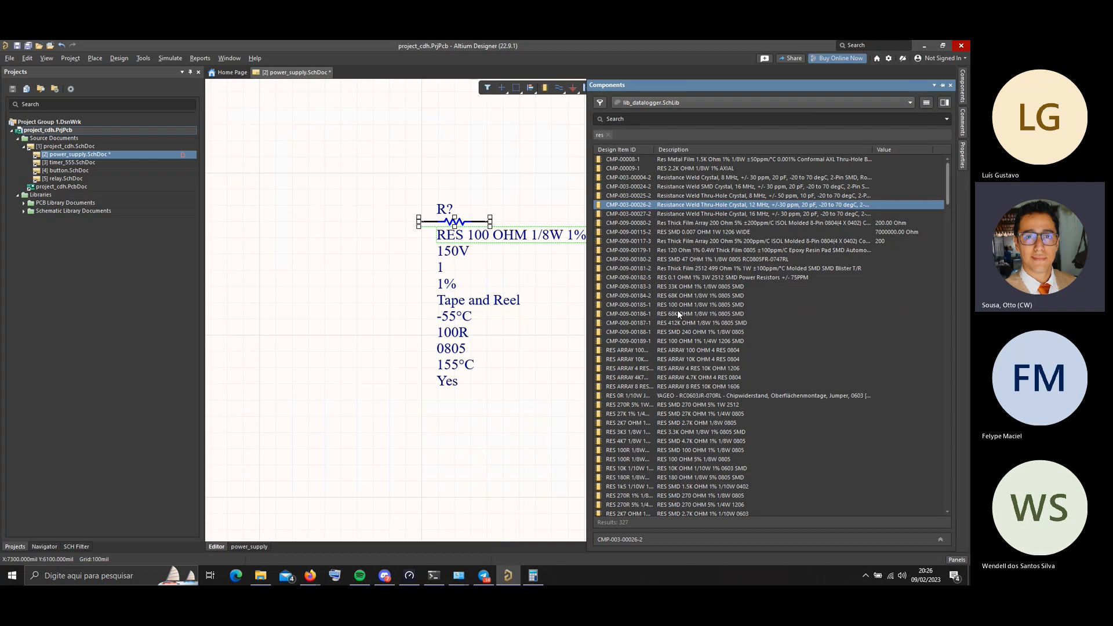
Look through the SMD and chip resistors in the "res" results and highlight the 100 Ohm 0.25 W axial resistor
scroll(678, 313, down, 1)
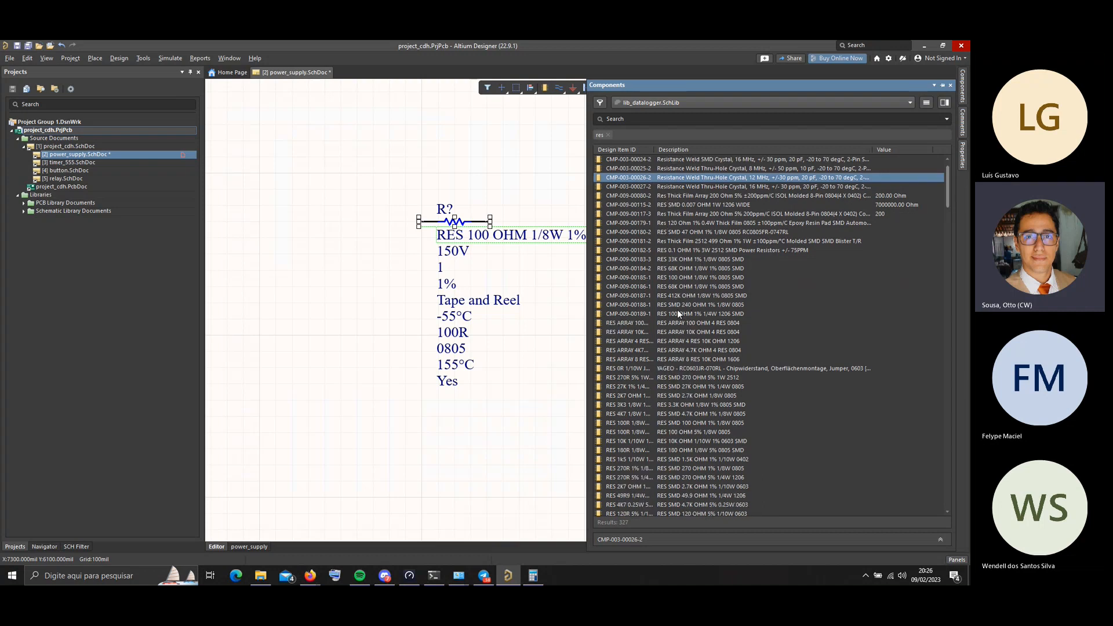
scroll(677, 309, up, 1)
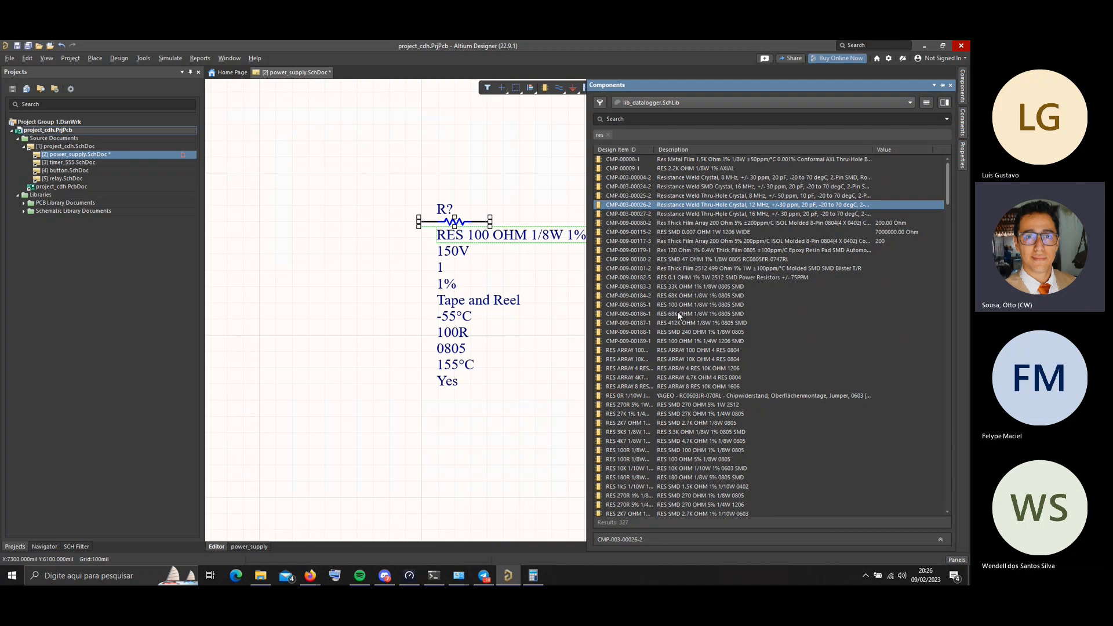
scroll(677, 311, down, 9)
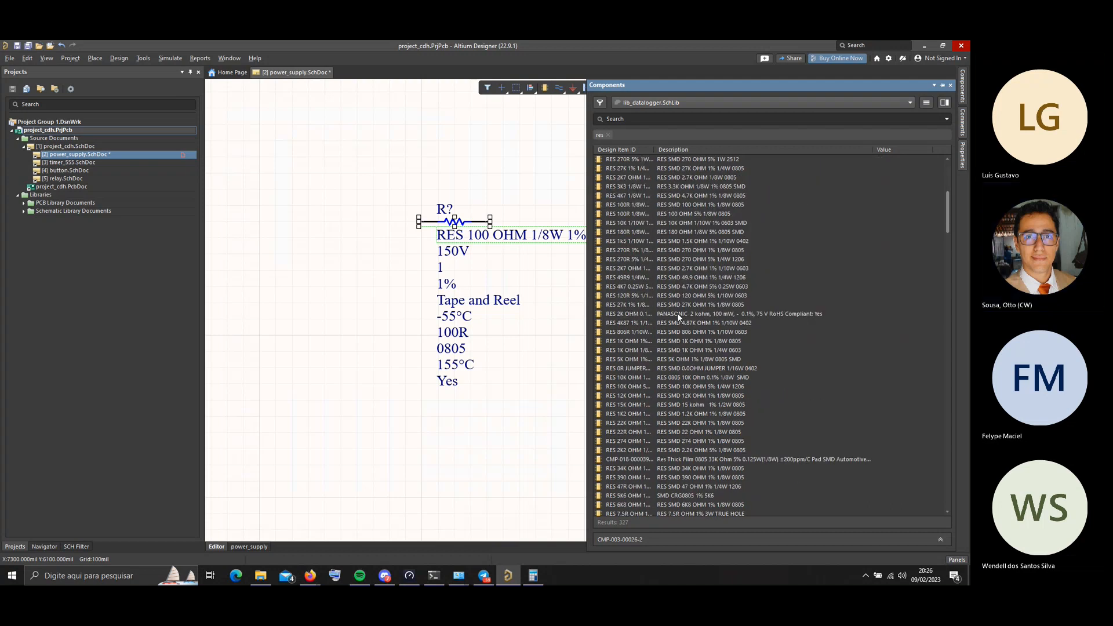
scroll(681, 313, down, 5)
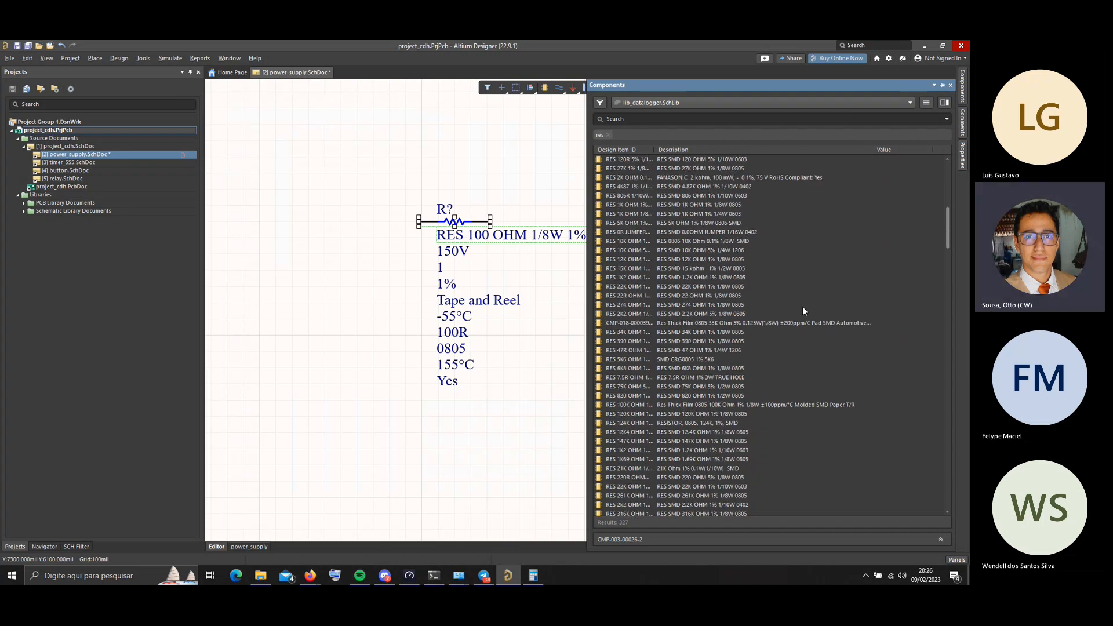
scroll(784, 305, down, 8)
scroll(784, 304, down, 9)
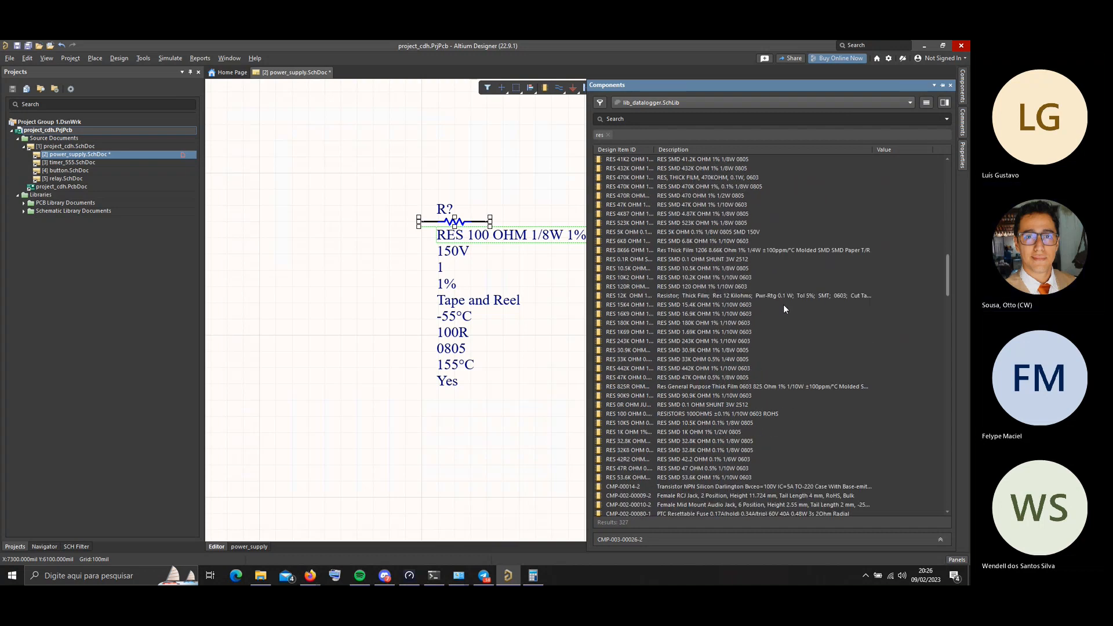
scroll(784, 305, down, 8)
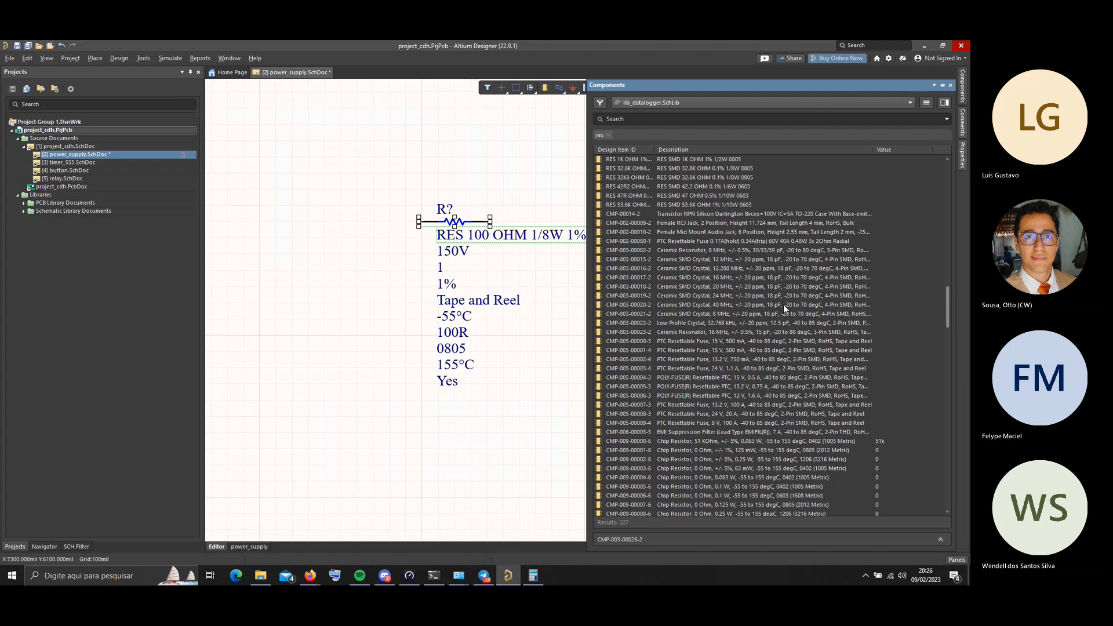
scroll(784, 304, down, 12)
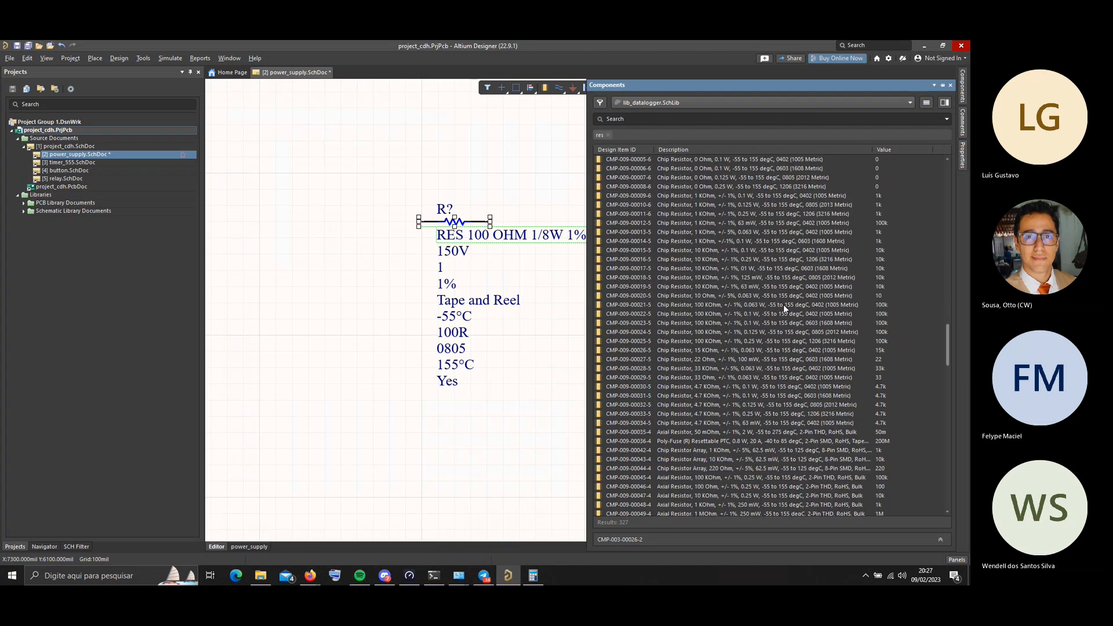
scroll(784, 304, up, 2)
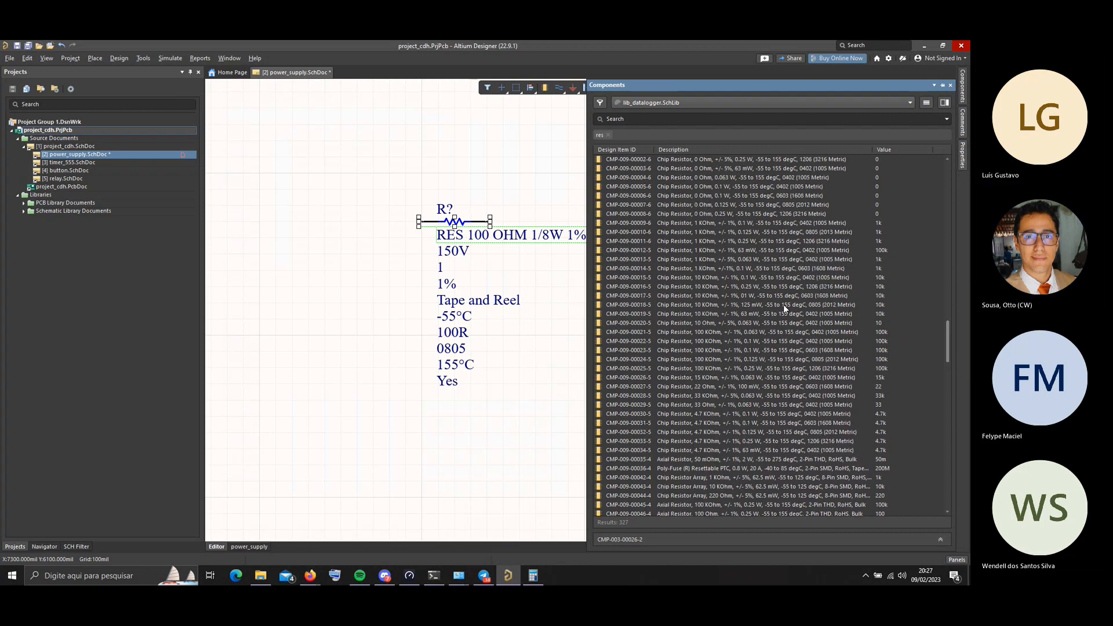
scroll(783, 304, down, 6)
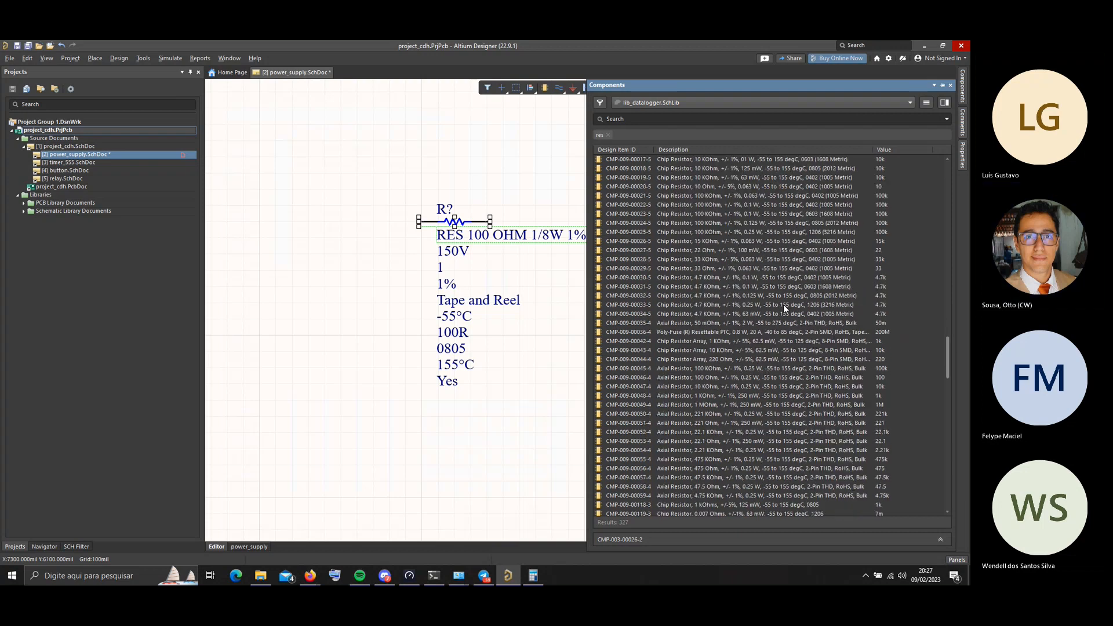
click(714, 379)
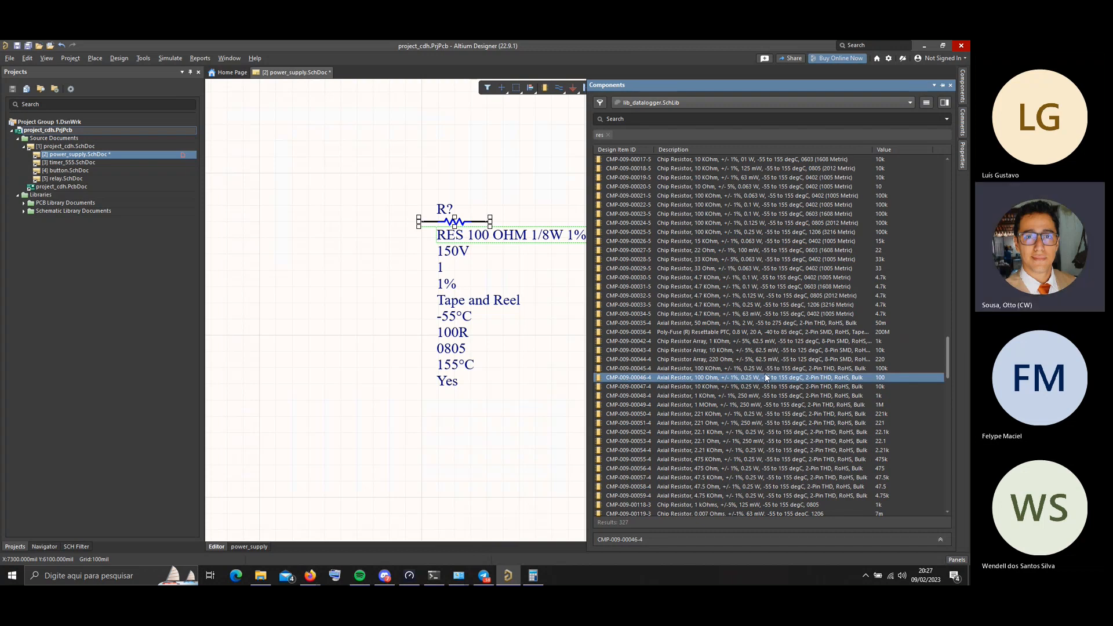
Examine the remaining "res" results from the axial resistors down to the end of the list
scroll(766, 378, down, 5)
scroll(764, 373, down, 15)
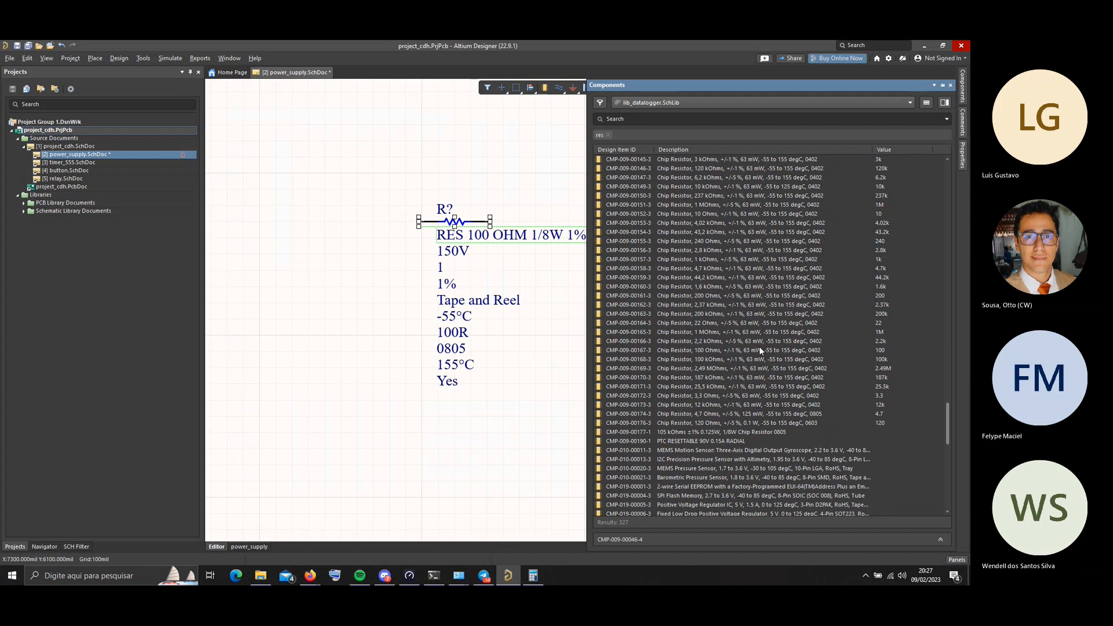
scroll(759, 348, up, 7)
scroll(759, 346, down, 15)
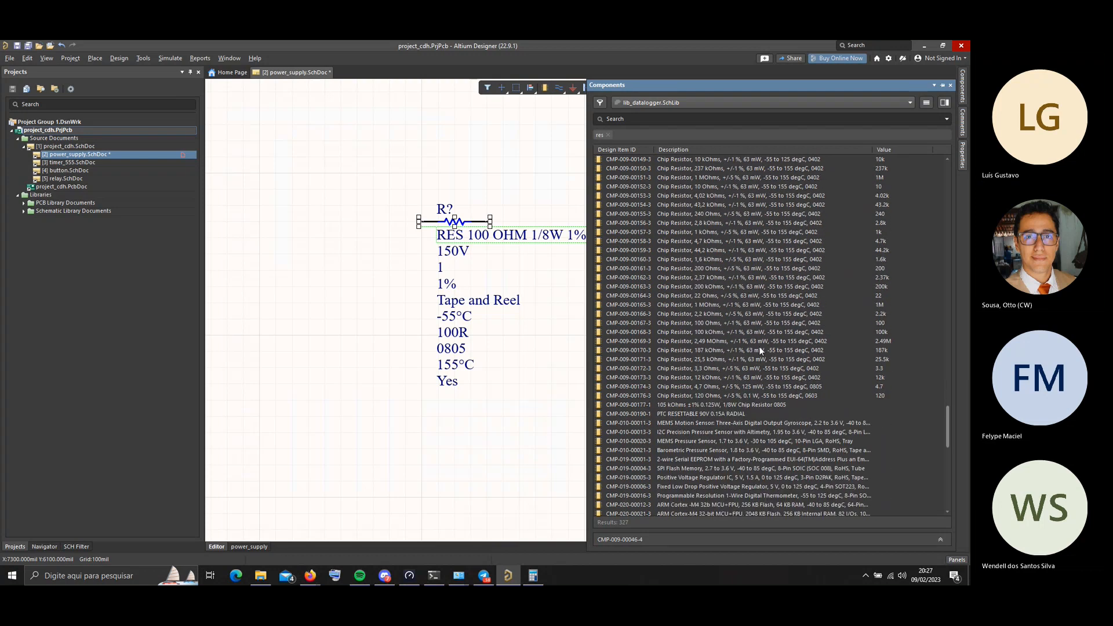
scroll(759, 346, down, 11)
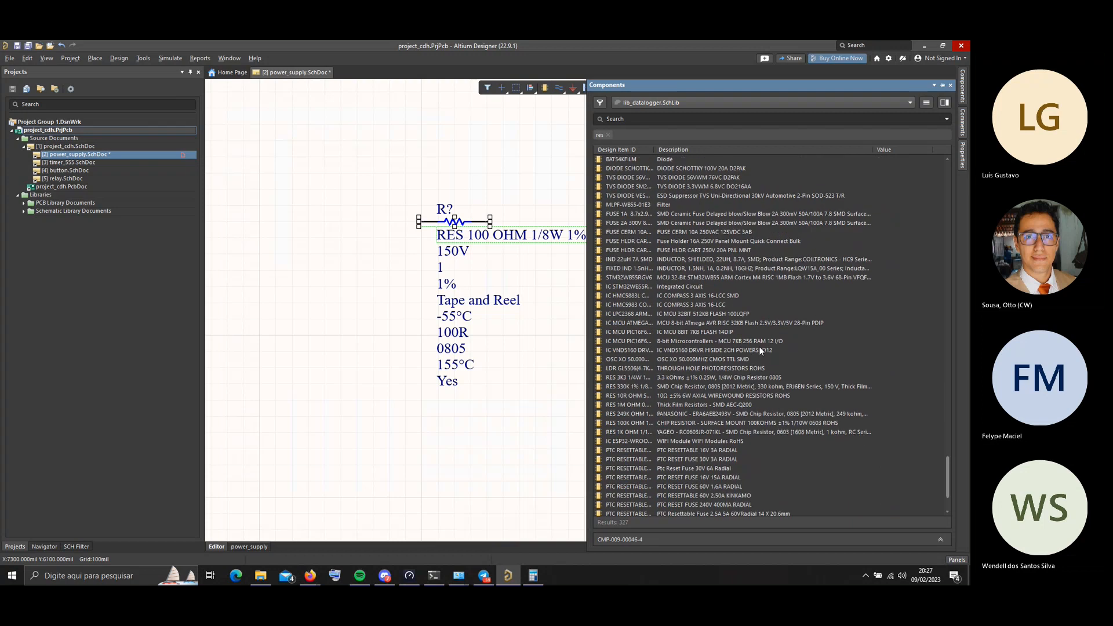
scroll(759, 347, down, 1)
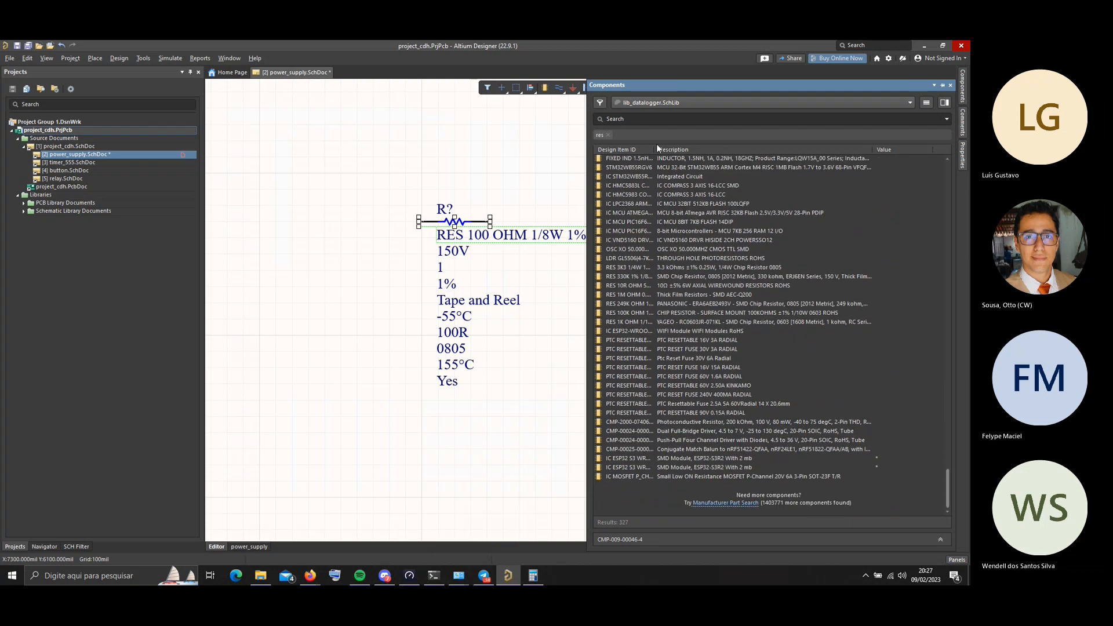
Replace the library filter with "resistor" and widen the Design Item ID column to show the full part names
click(607, 135)
text(resistor)
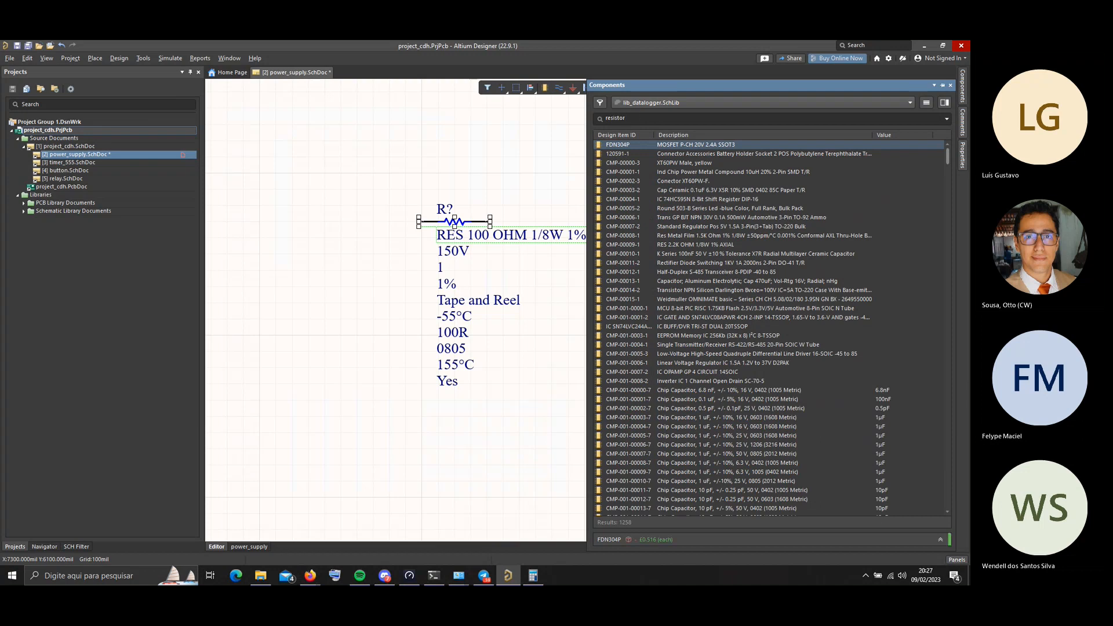
key(Return)
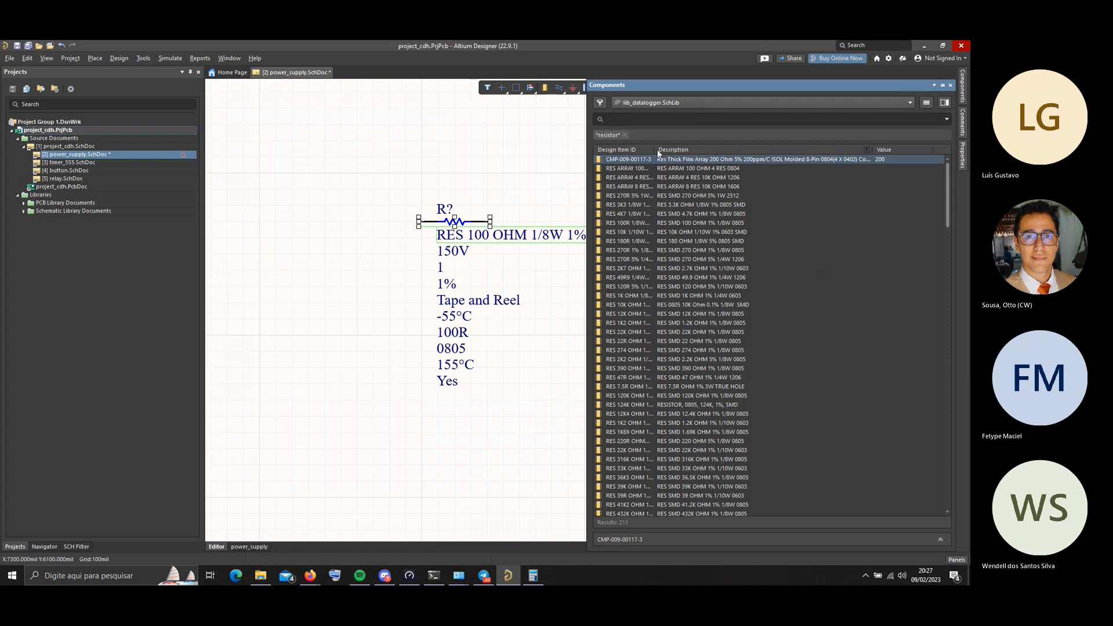
drag(652, 152, 734, 153)
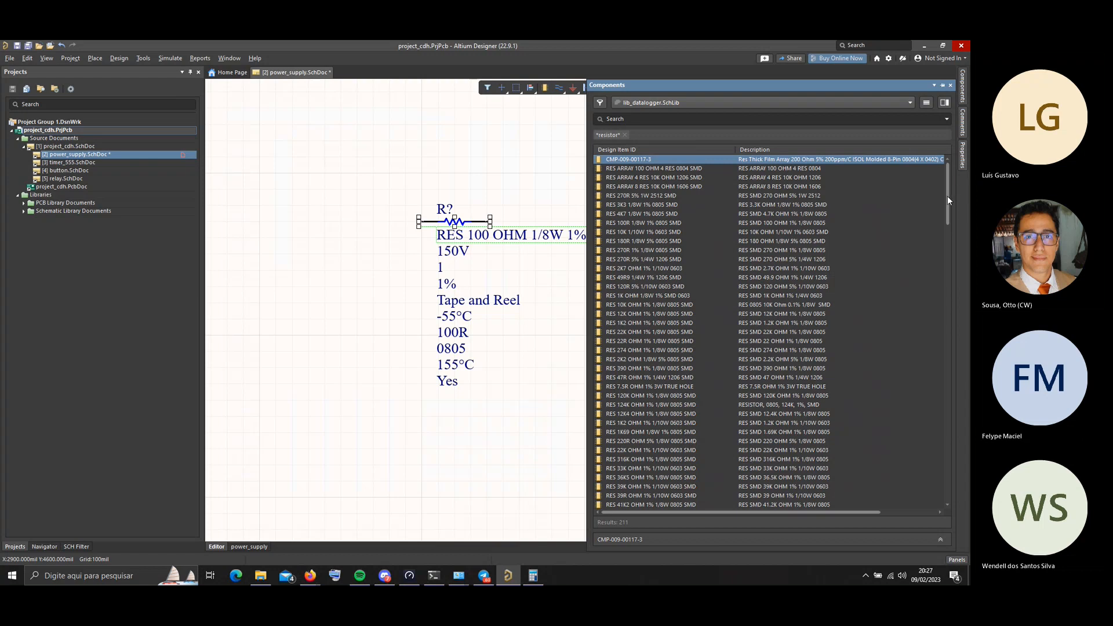
Highlight RES 100R 1/8W 1% 0805 SMD in the filtered resistor list
scroll(945, 200, down, 2)
scroll(944, 188, up, 2)
click(634, 224)
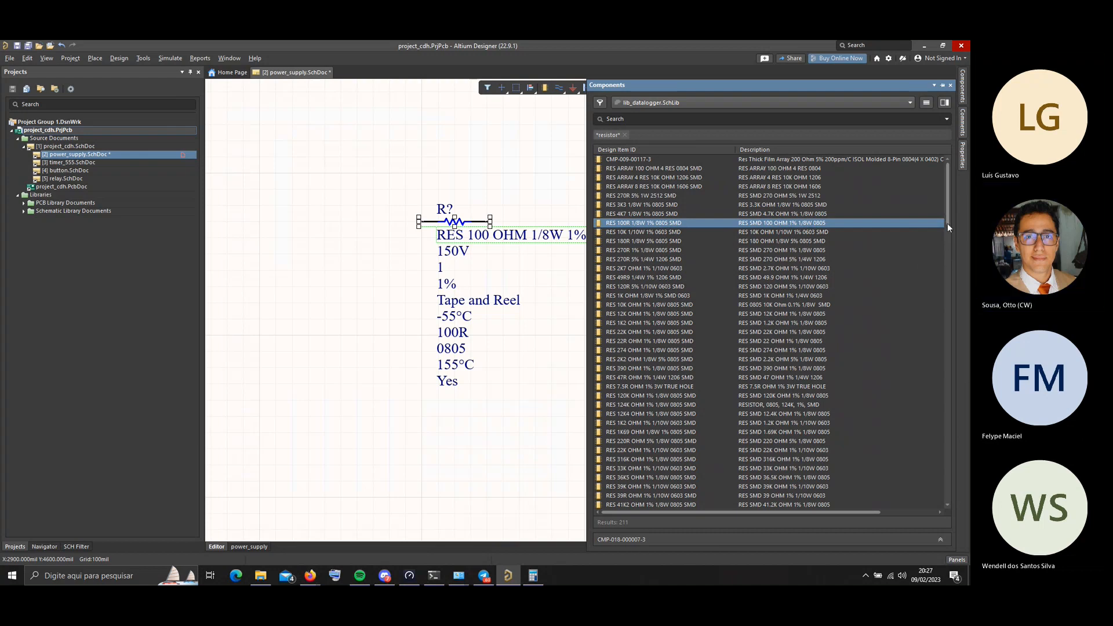
Look through the rest of the filtered resistors and highlight RES 820 OHM 1% 1/2W 0805 SMD
drag(947, 221, 948, 355)
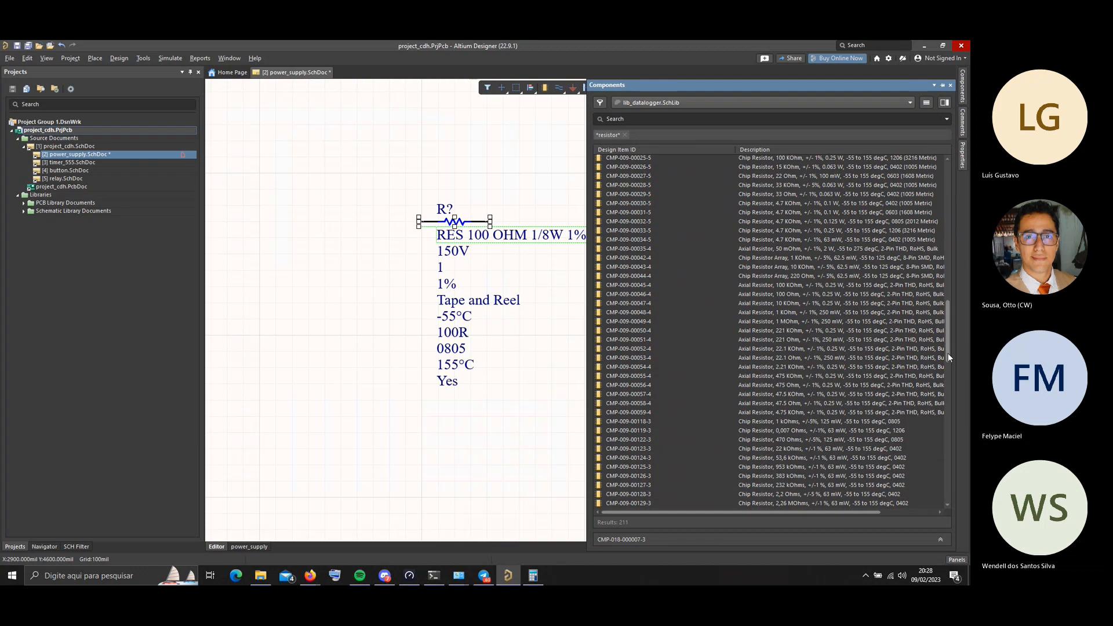
drag(948, 353, 940, 460)
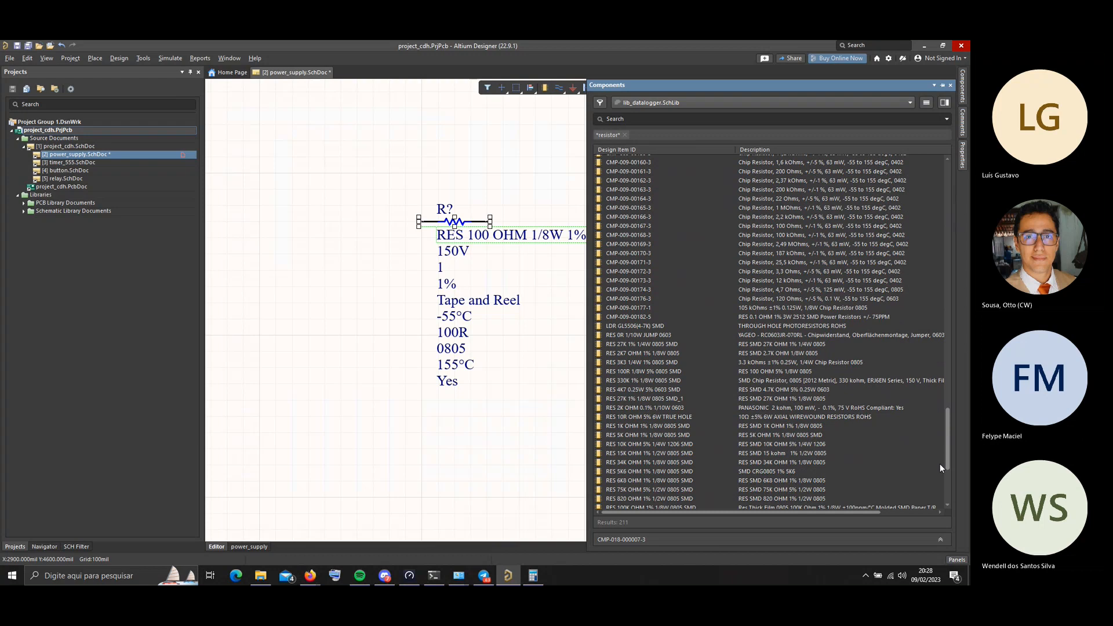
drag(940, 464, 941, 487)
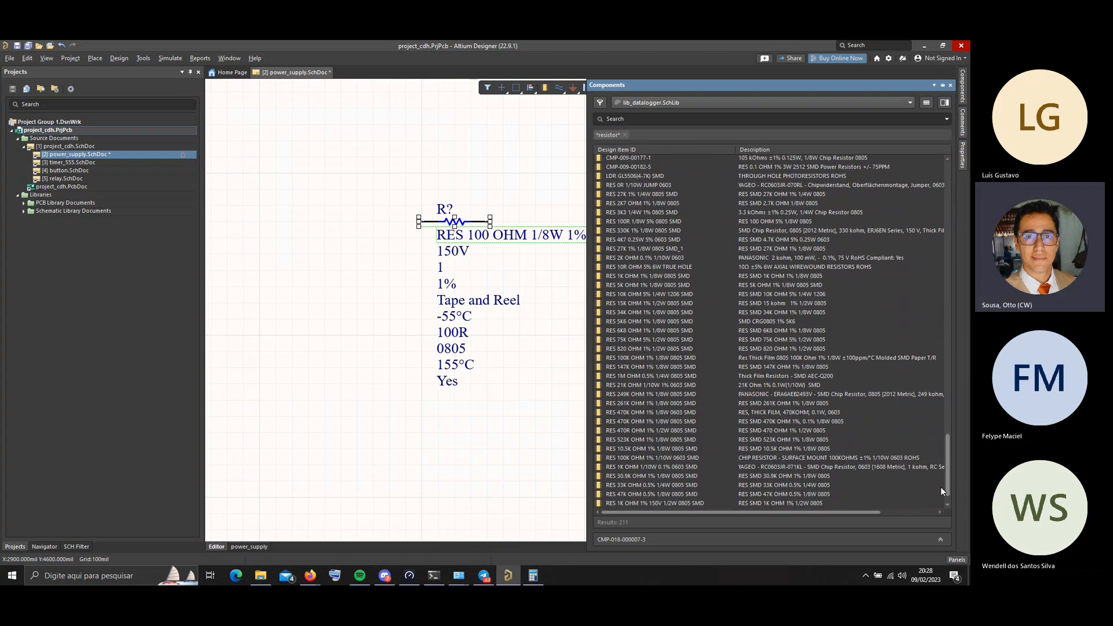
click(799, 346)
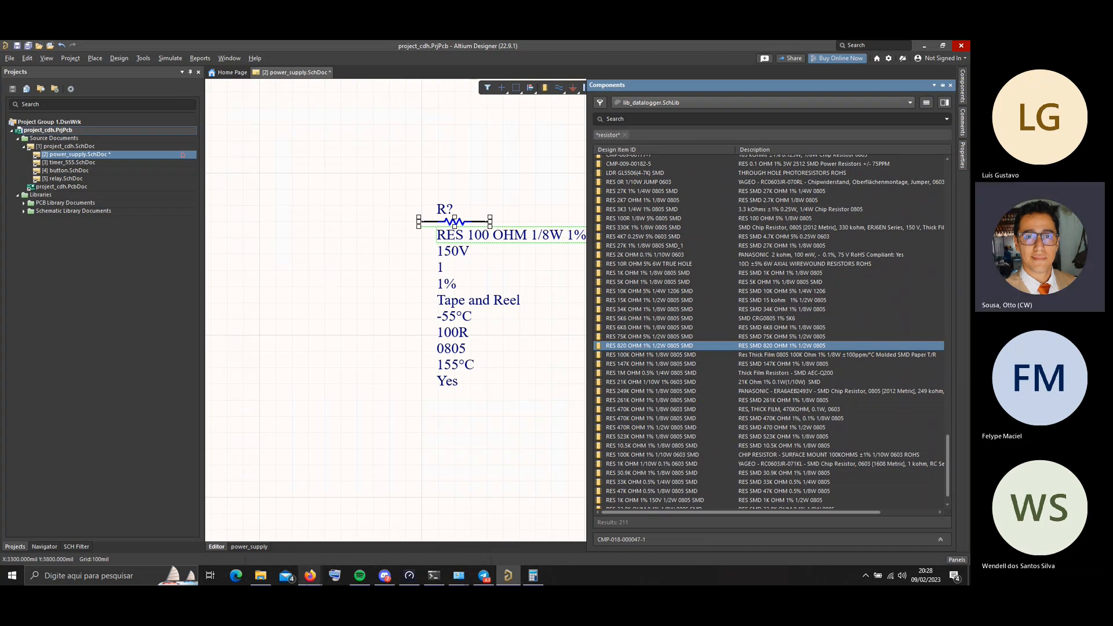
Switch to Firefox and review the description and specifications of the Resistor SMD 0805 product on the Autocore store page
mouse_move(310, 576)
click(405, 523)
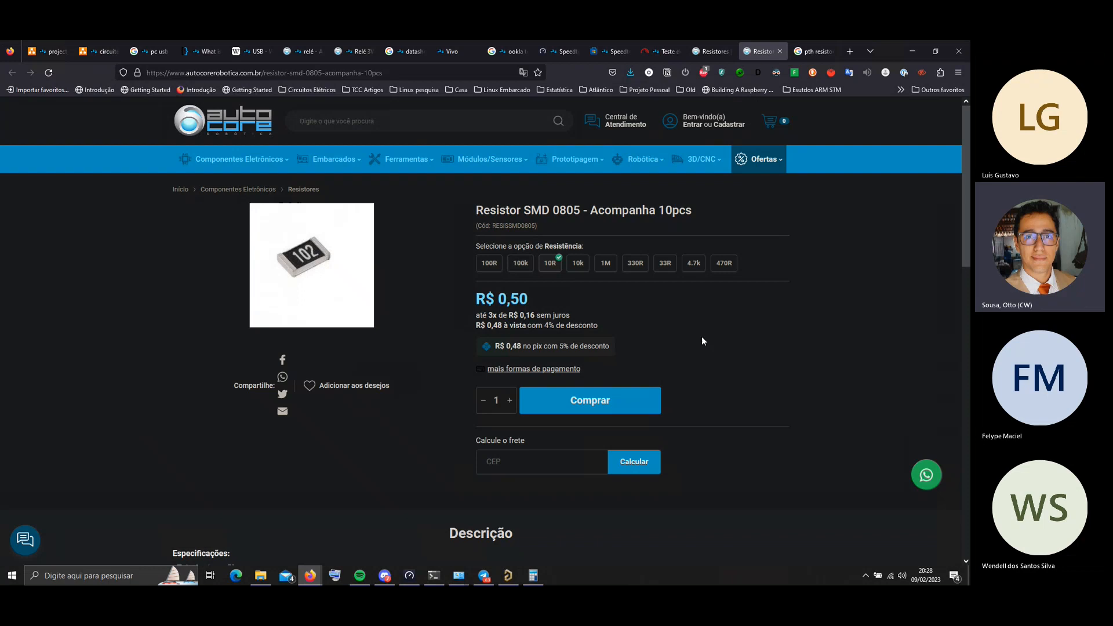
scroll(701, 339, down, 5)
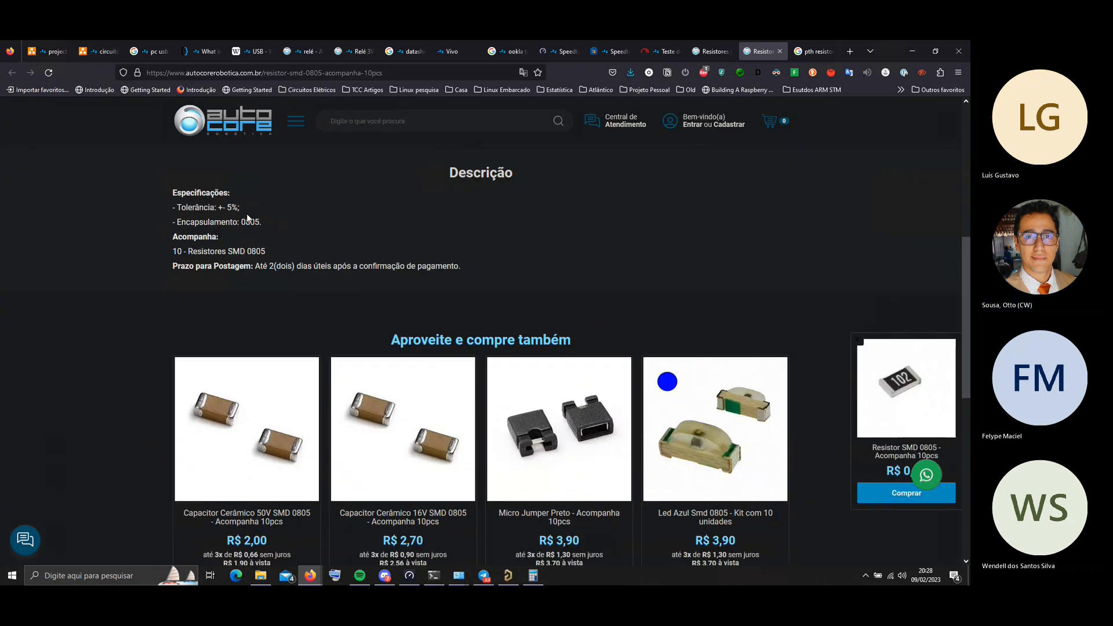
double_click(251, 265)
triple_click(251, 265)
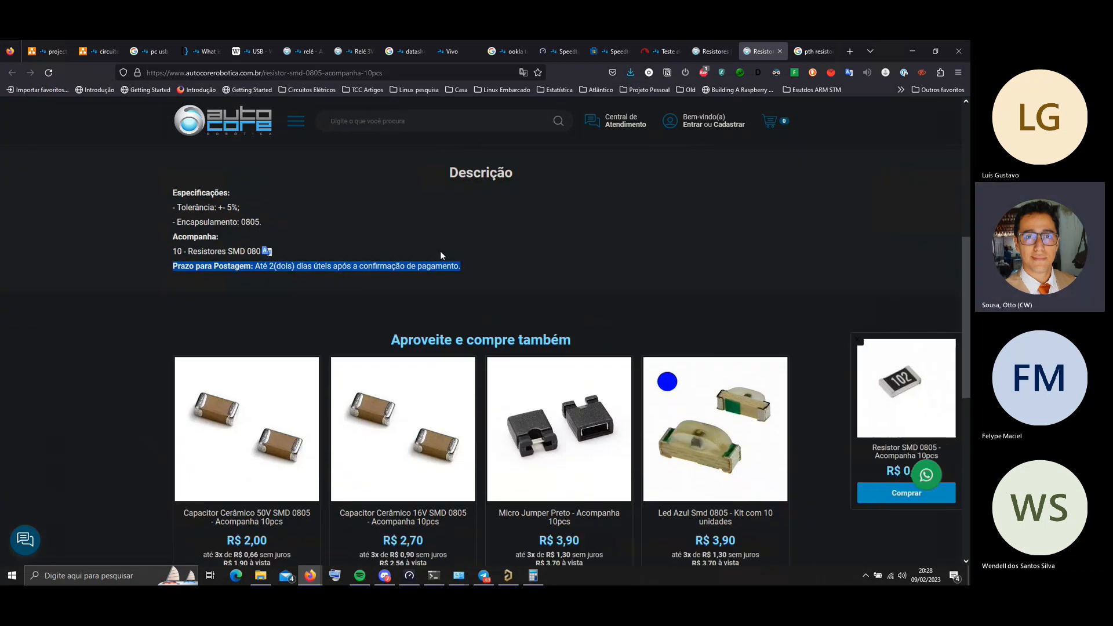
click(440, 252)
scroll(481, 252, up, 5)
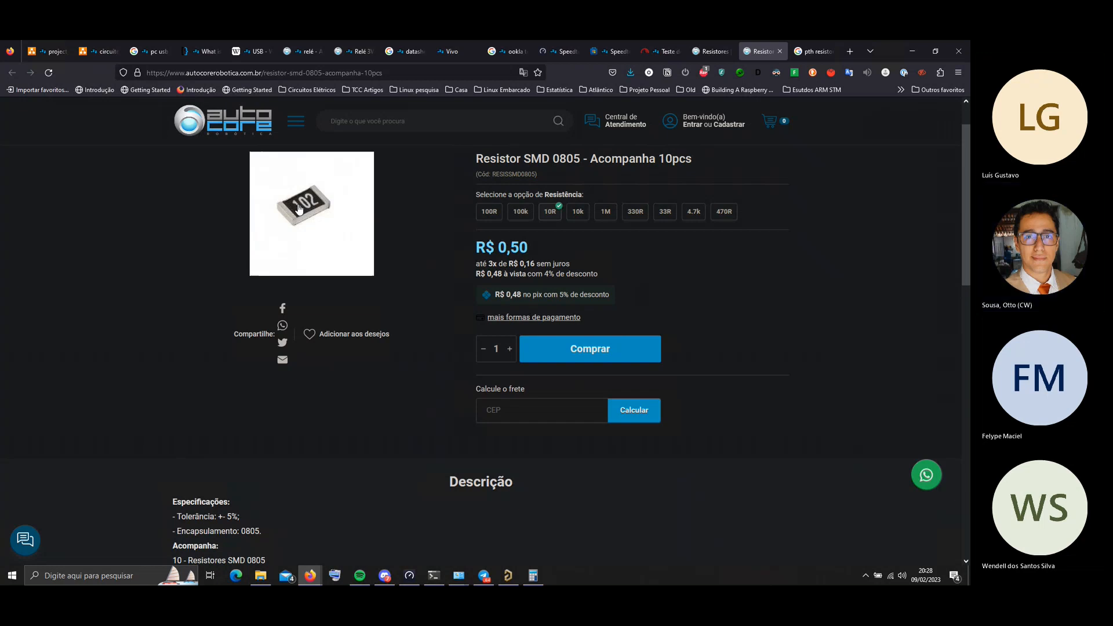
Examine the Resistor SMD 0805 store page, checking the product details, specifications and related products
scroll(291, 256, down, 5)
scroll(291, 256, up, 6)
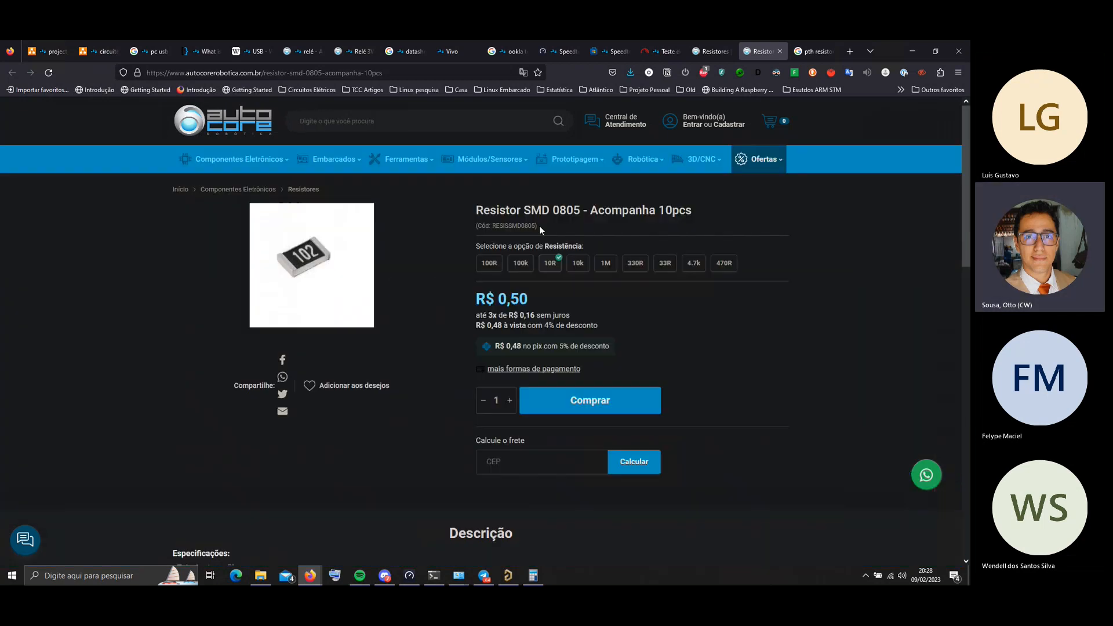
scroll(232, 399, down, 5)
scroll(262, 348, down, 10)
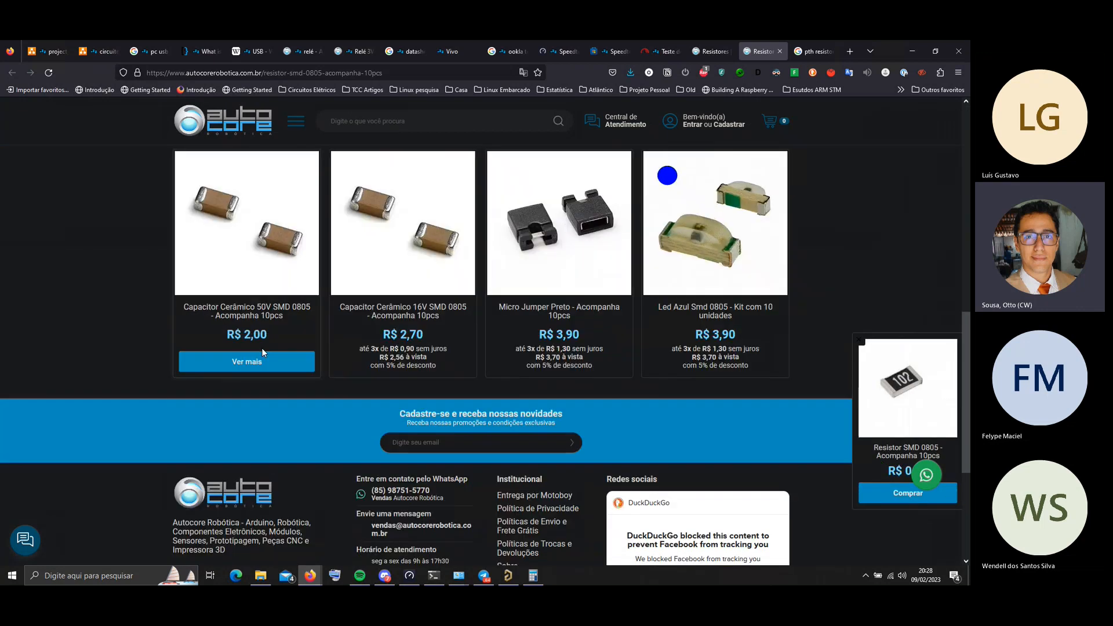
scroll(262, 348, up, 8)
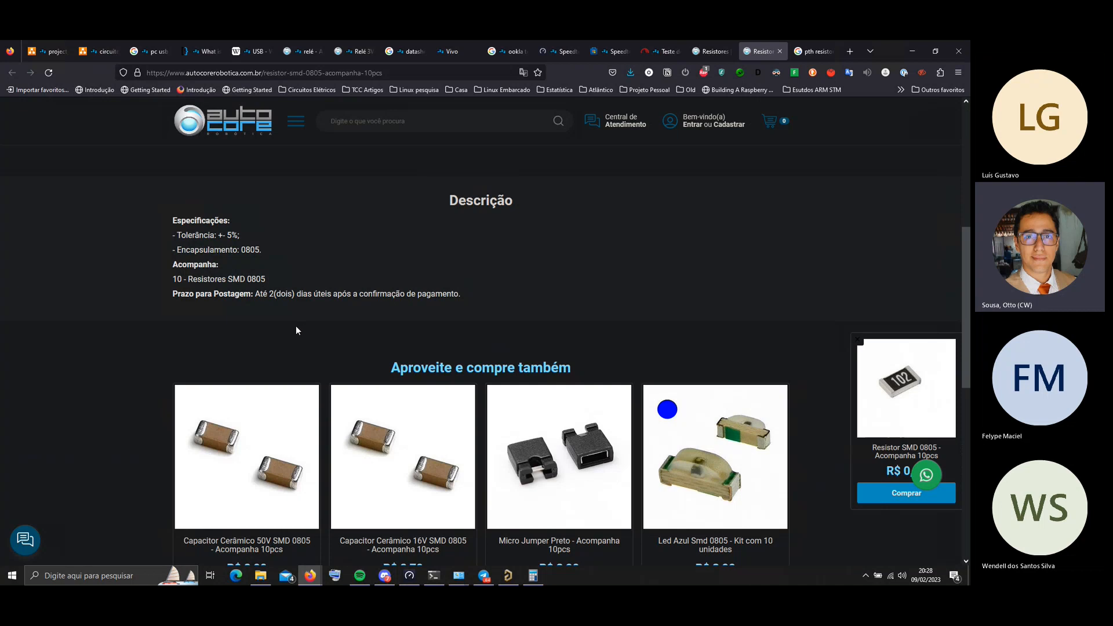
key(alt+Tab)
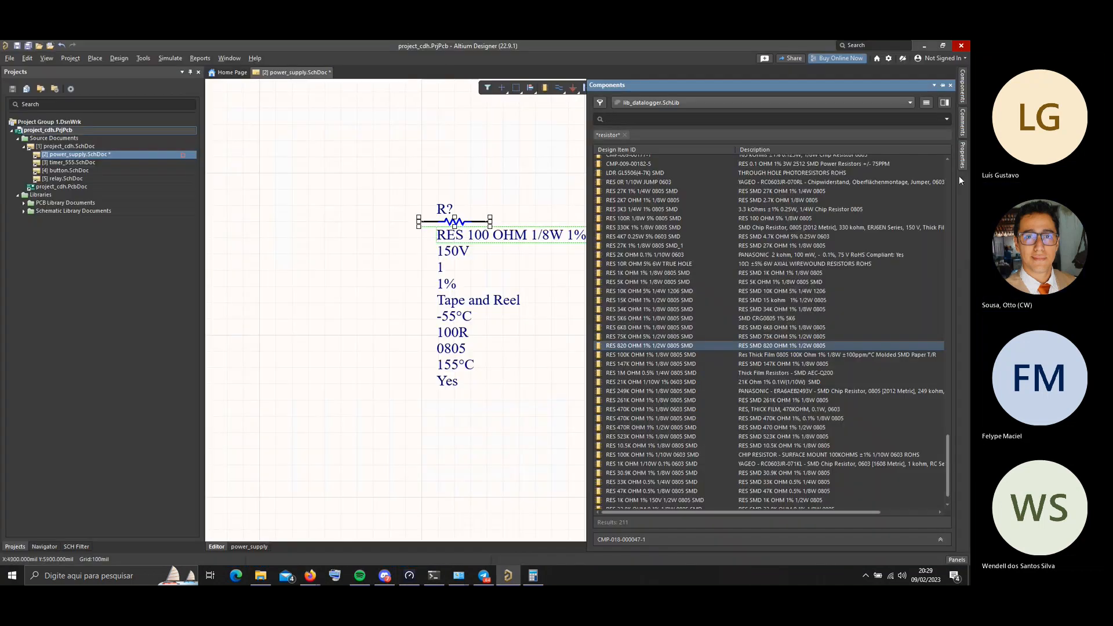
scroll(835, 336, down, 2)
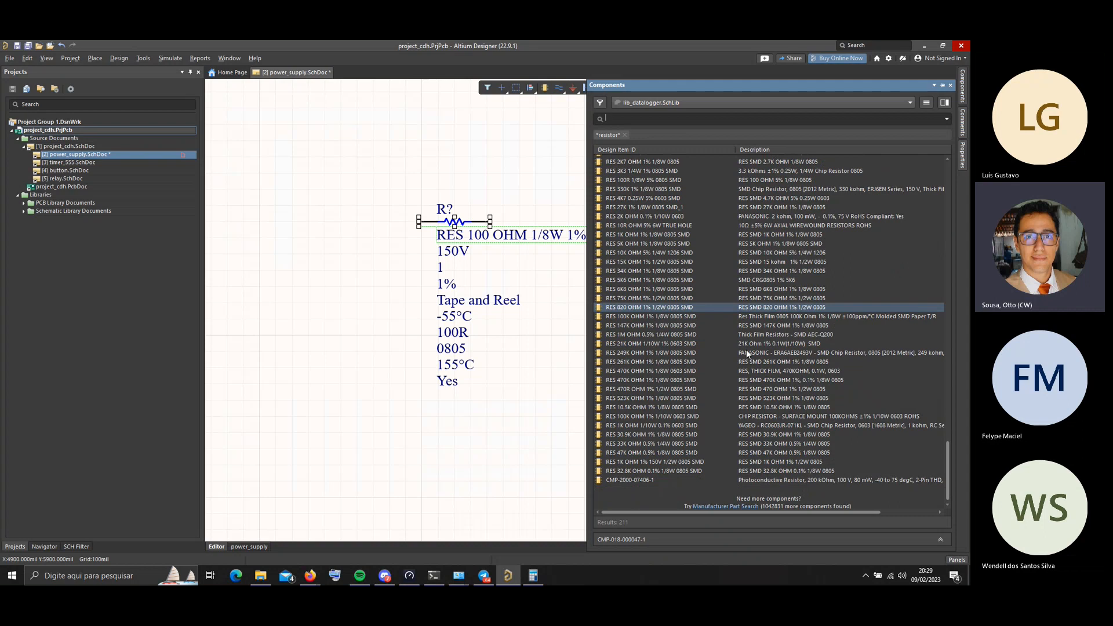
click(761, 477)
click(758, 434)
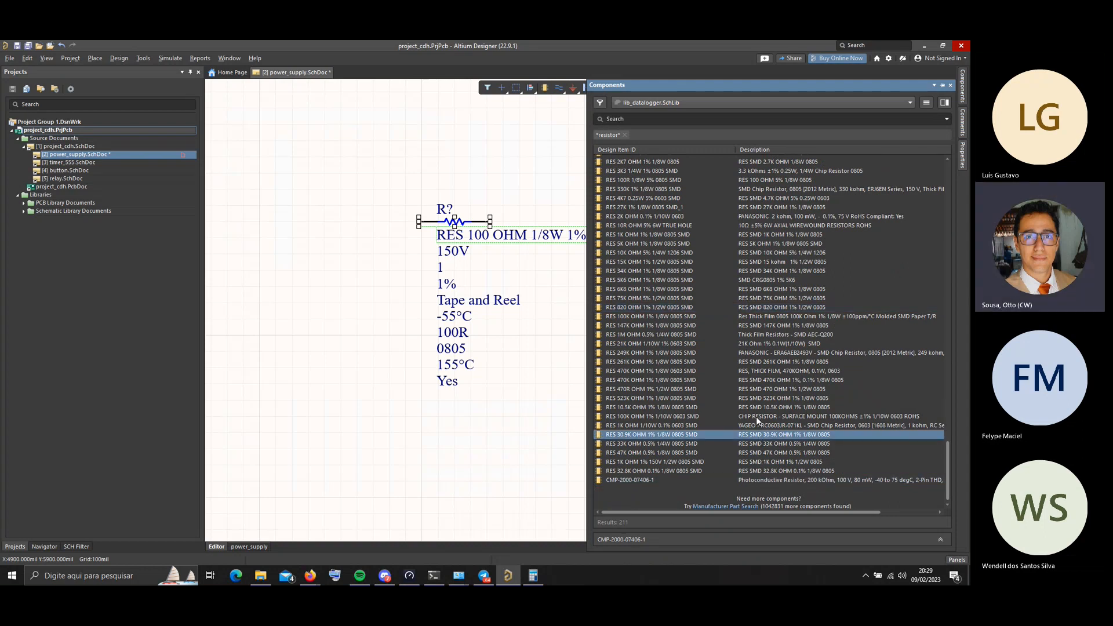
scroll(756, 400, up, 1)
scroll(755, 391, up, 1)
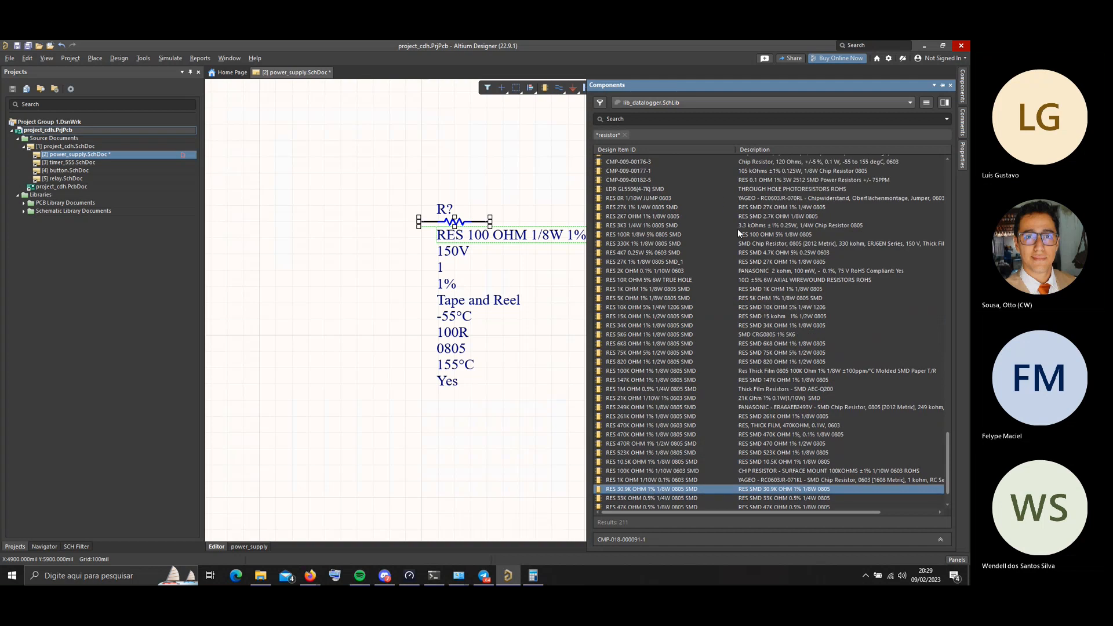
click(763, 190)
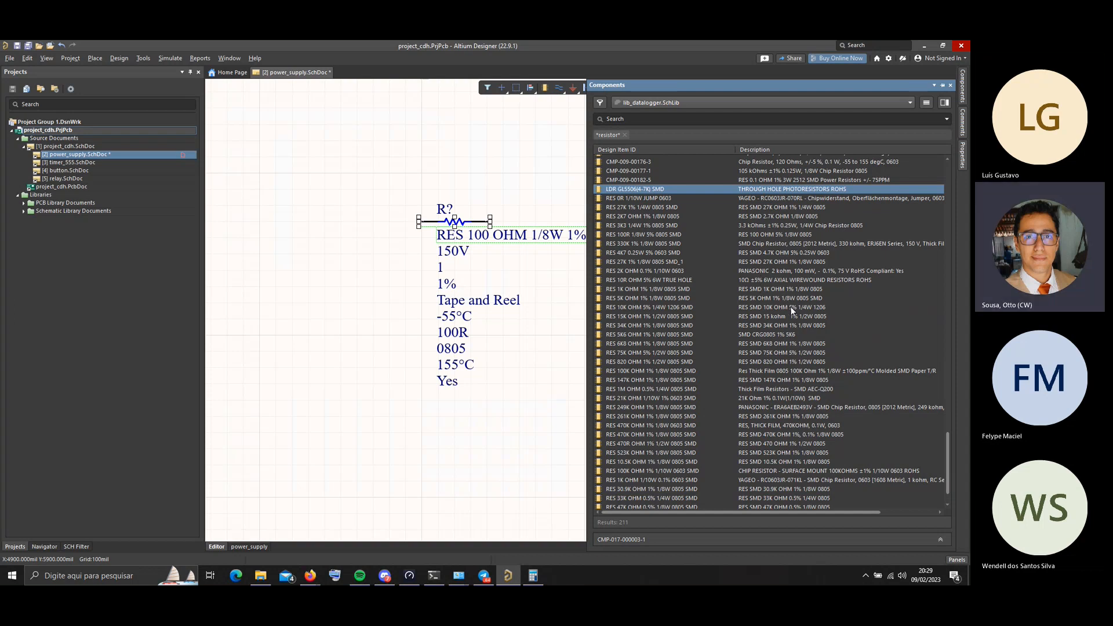
Examine the whole filtered resistor list, comparing the resistors' packages, power ratings and mounting types
scroll(790, 307, down, 1)
scroll(791, 309, up, 15)
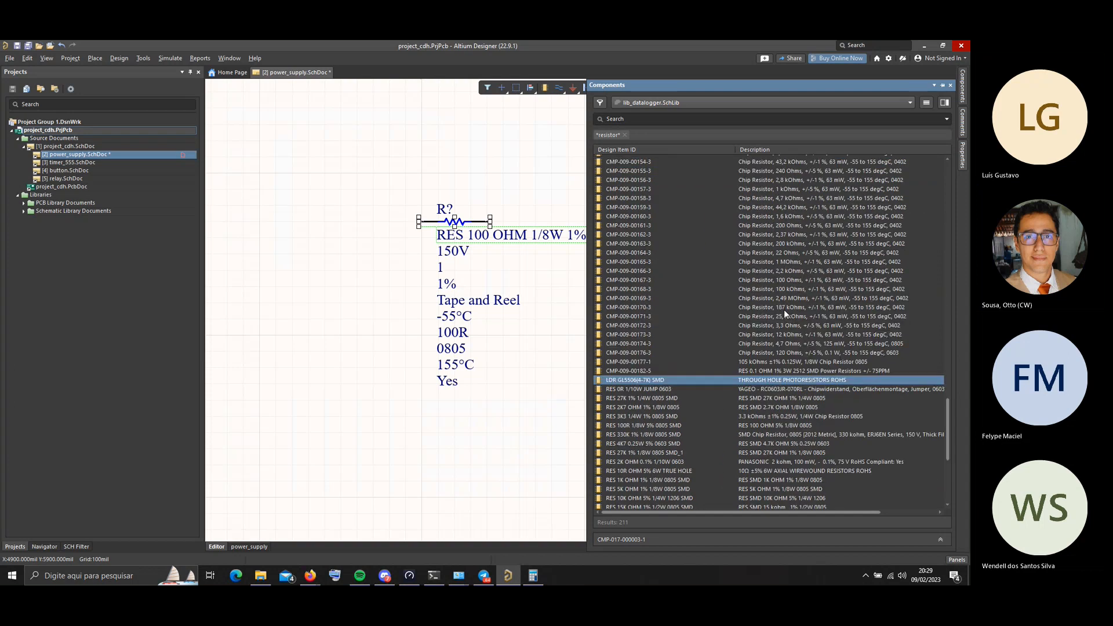
scroll(783, 308, up, 15)
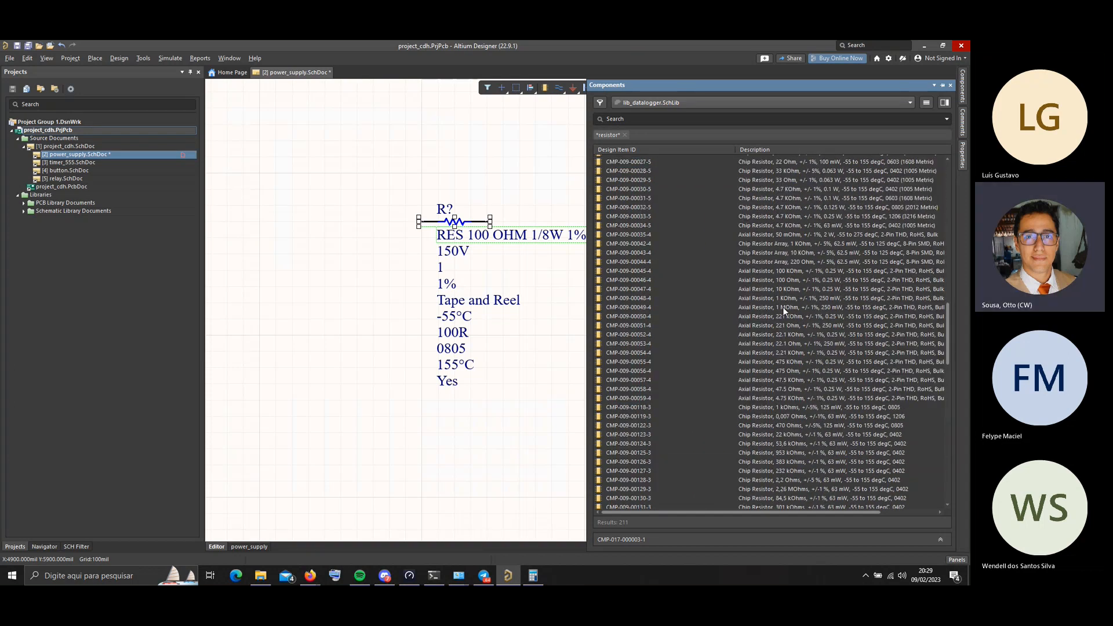
scroll(782, 308, up, 11)
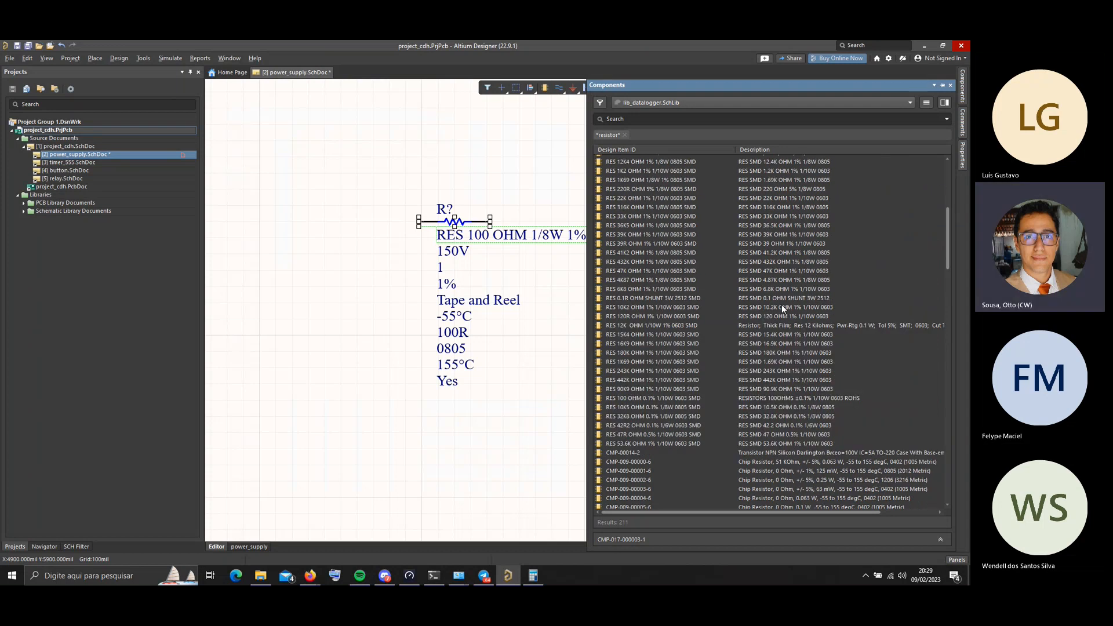
scroll(782, 304, up, 9)
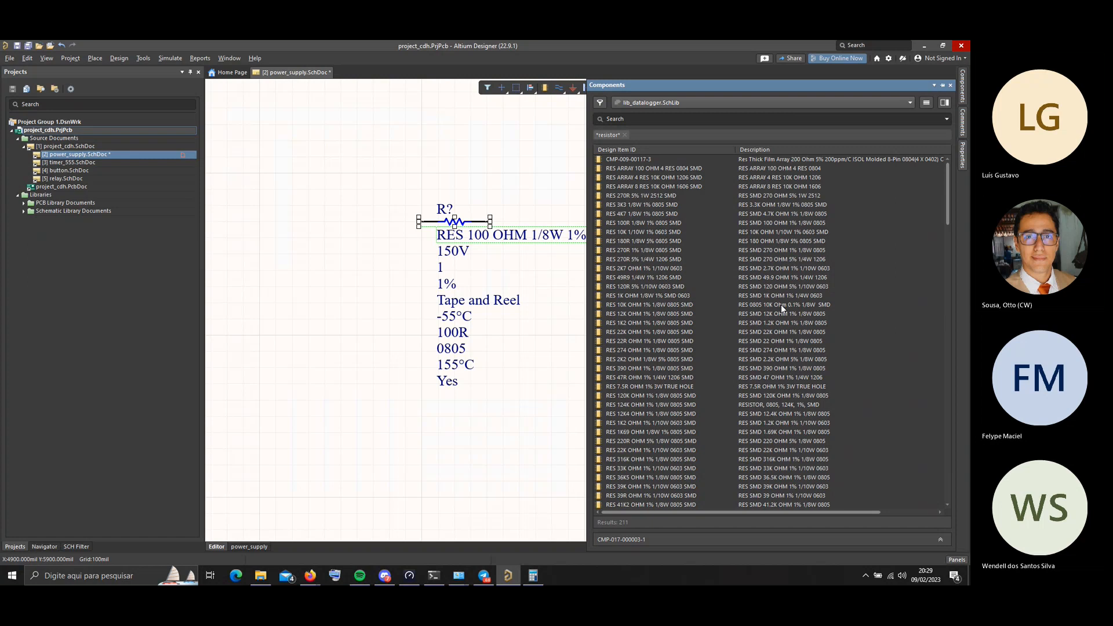
scroll(781, 304, down, 8)
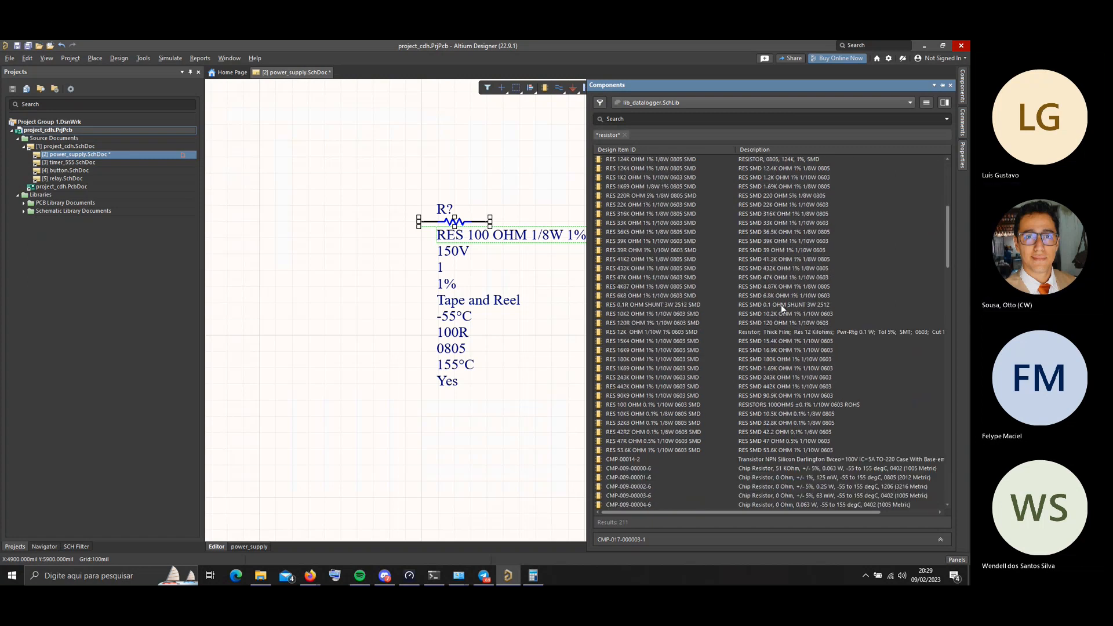
scroll(780, 304, up, 8)
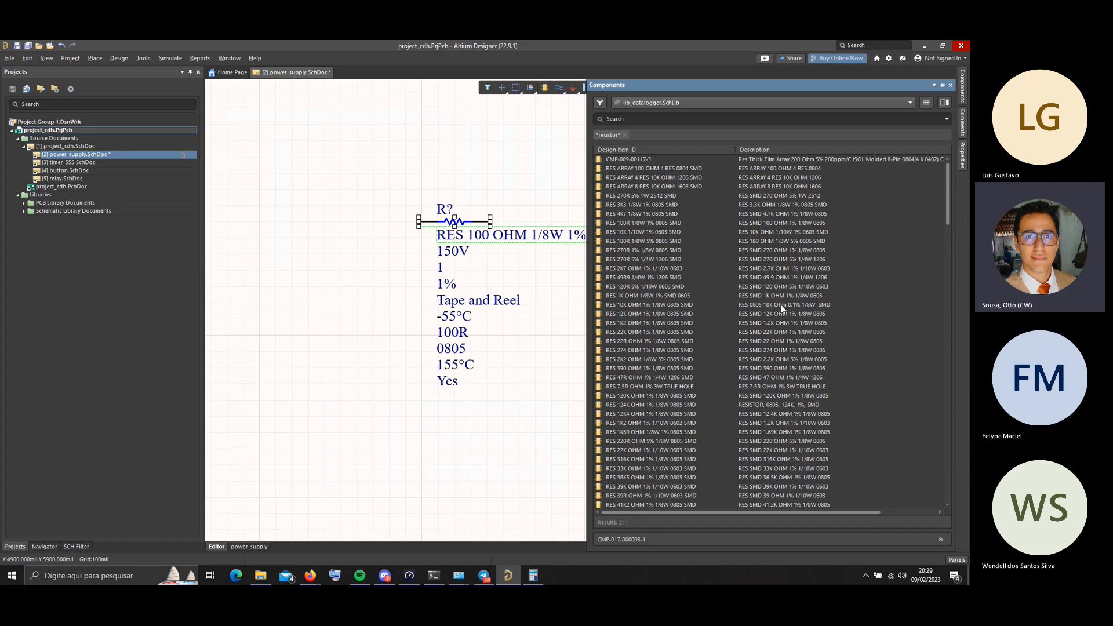
scroll(781, 304, down, 20)
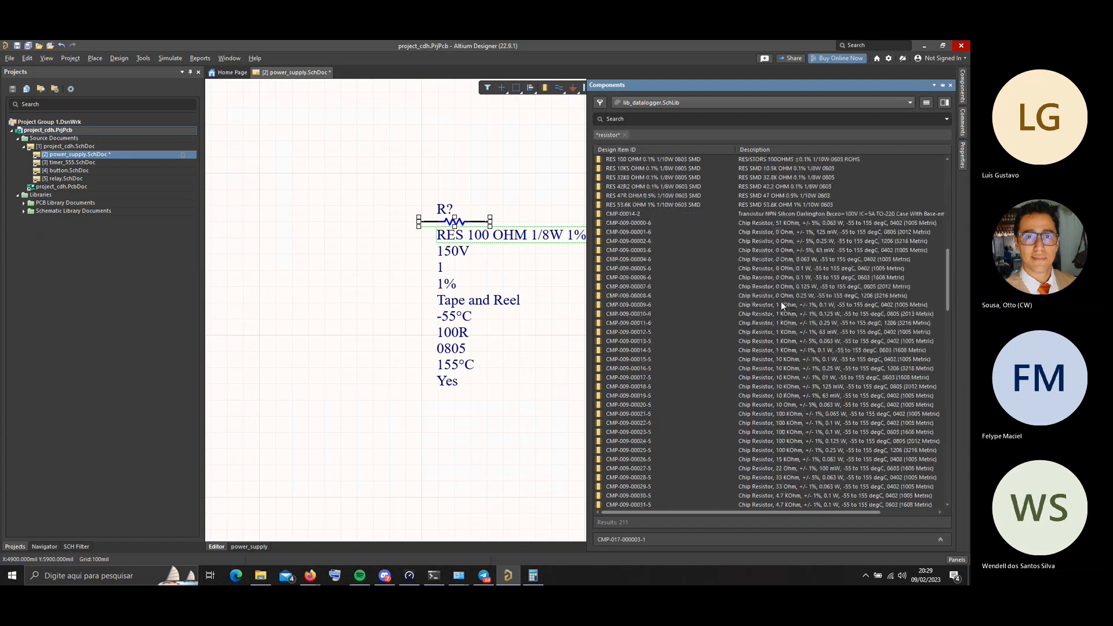
scroll(781, 302, down, 12)
scroll(781, 301, down, 11)
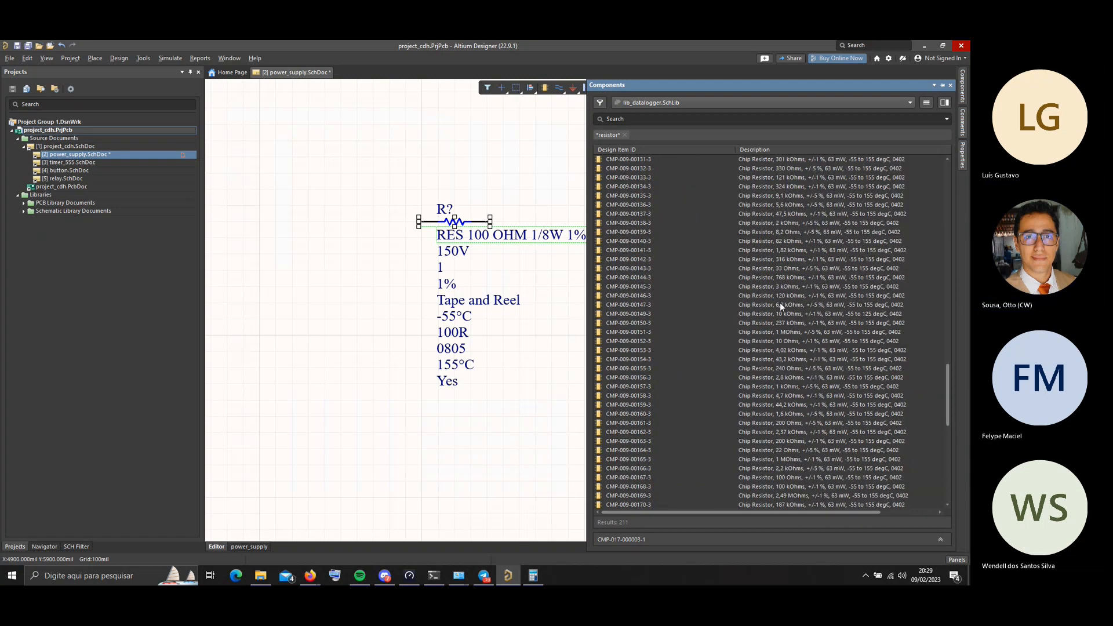
scroll(779, 294, down, 3)
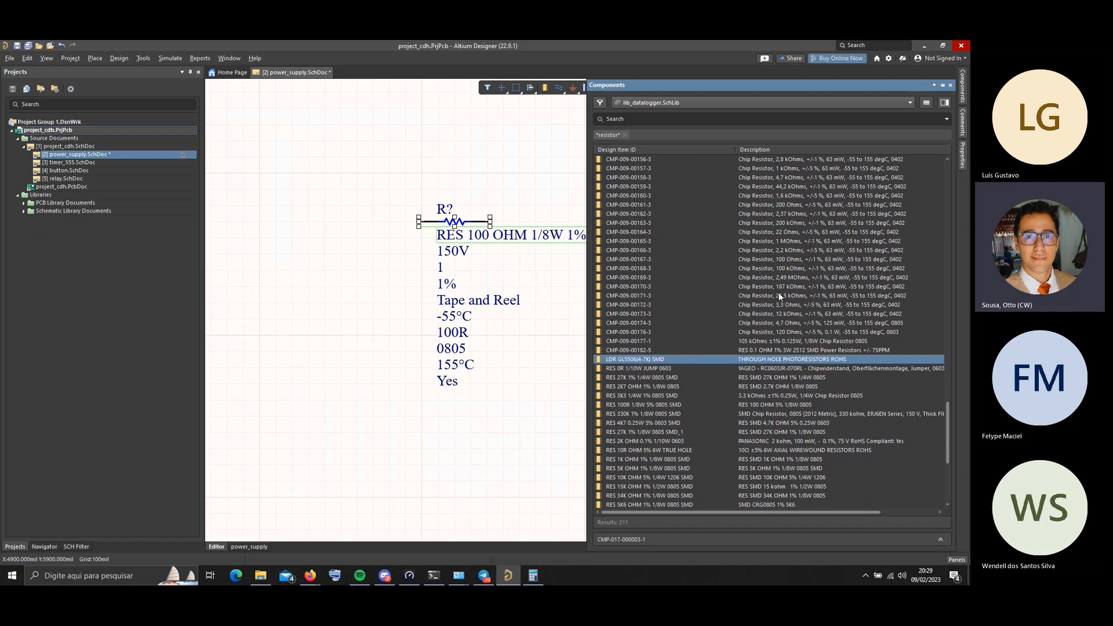
Widen the Components panel to show the Value column and highlight RES 330K 1% 1/8W 0805 SMD in the list
click(752, 368)
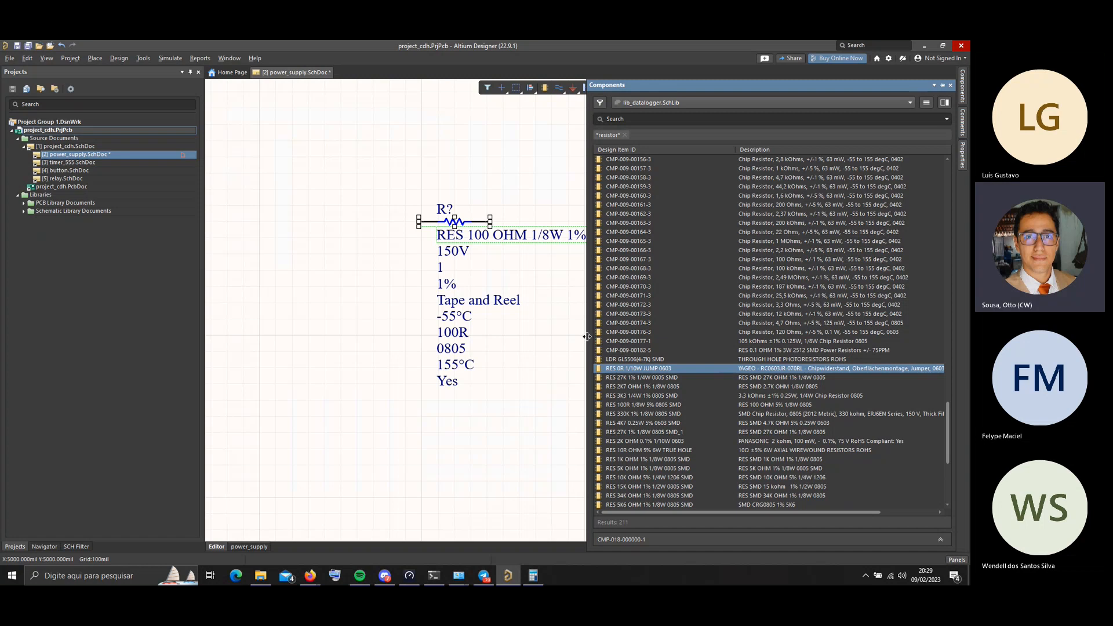
drag(587, 336, 453, 336)
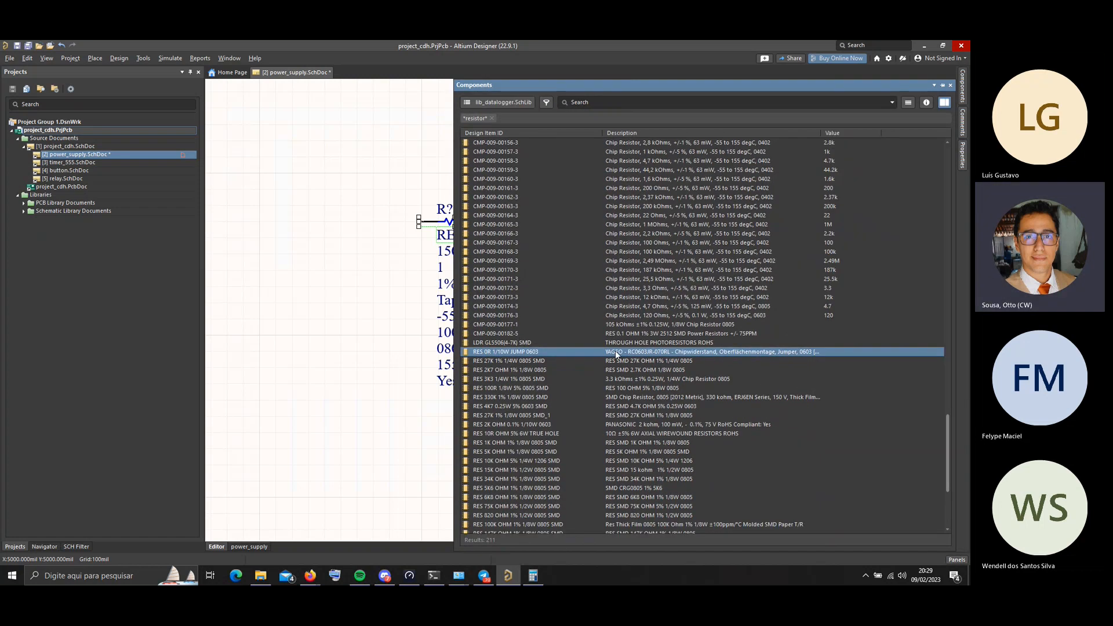
click(636, 343)
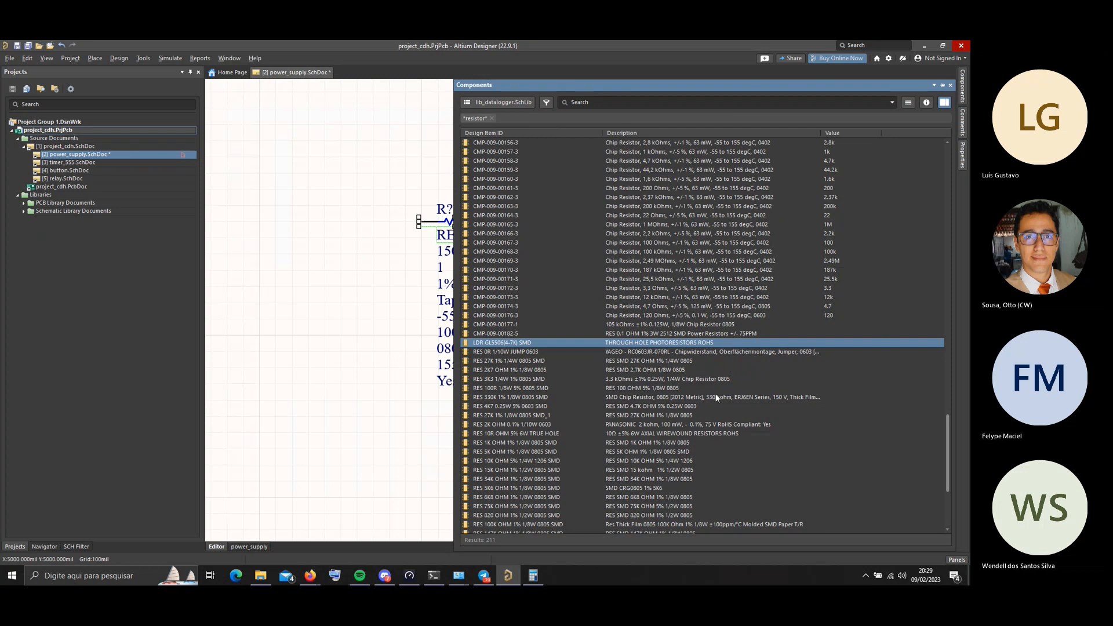
click(697, 399)
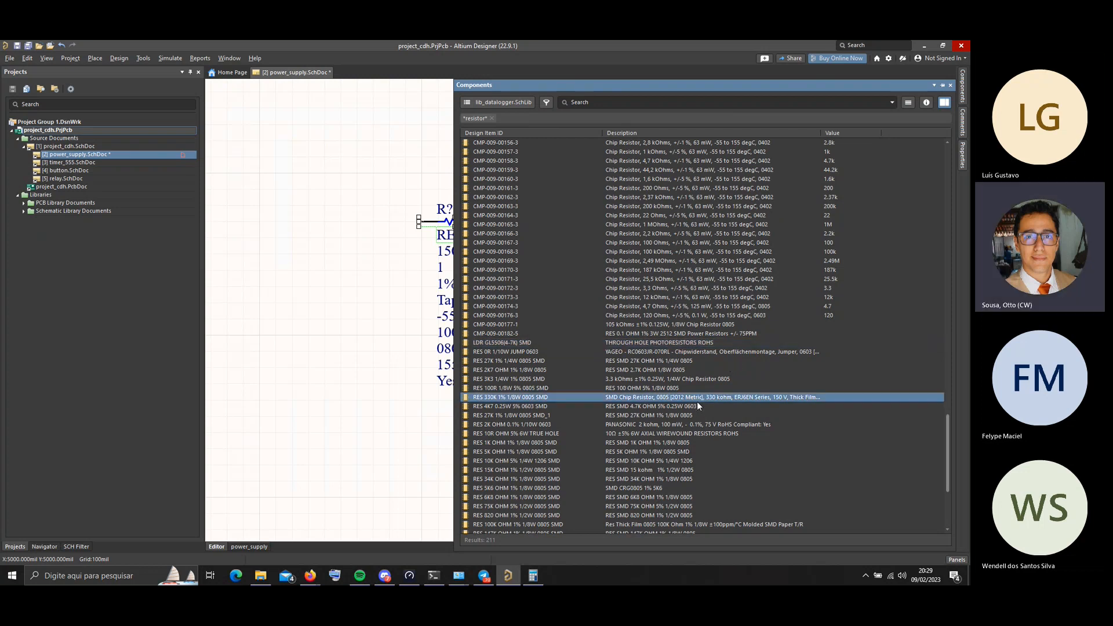
scroll(698, 415, down, 2)
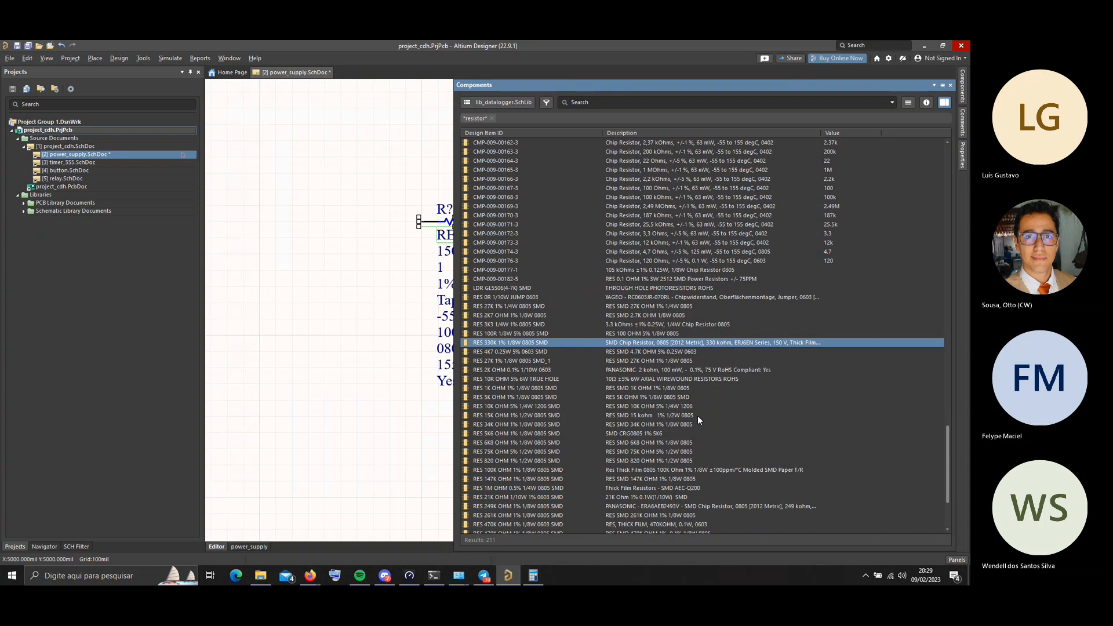
scroll(698, 416, down, 4)
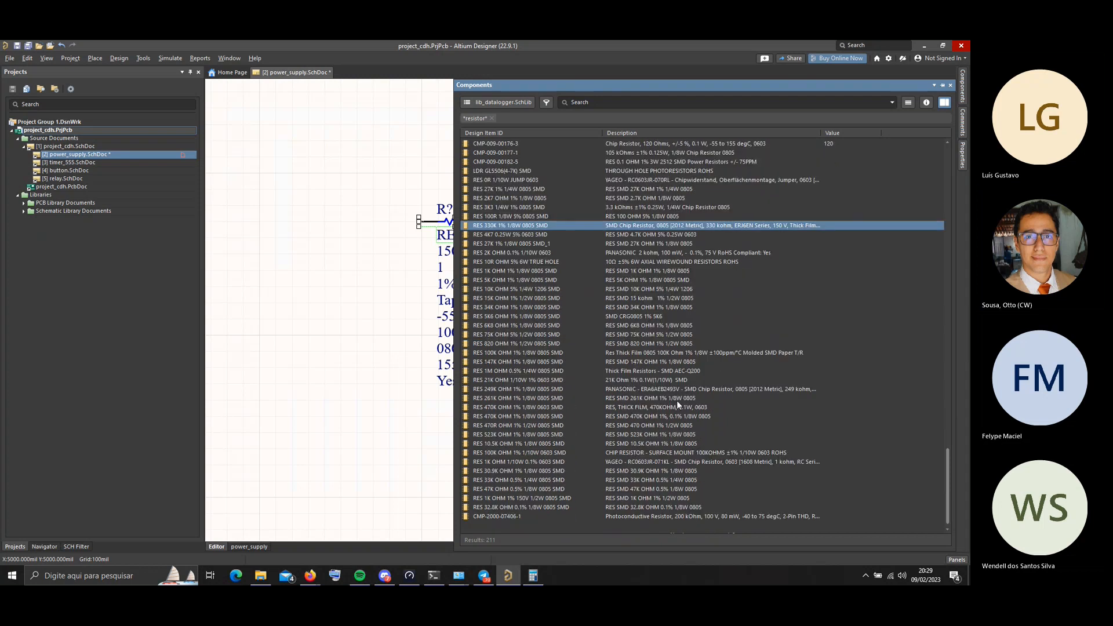
click(649, 318)
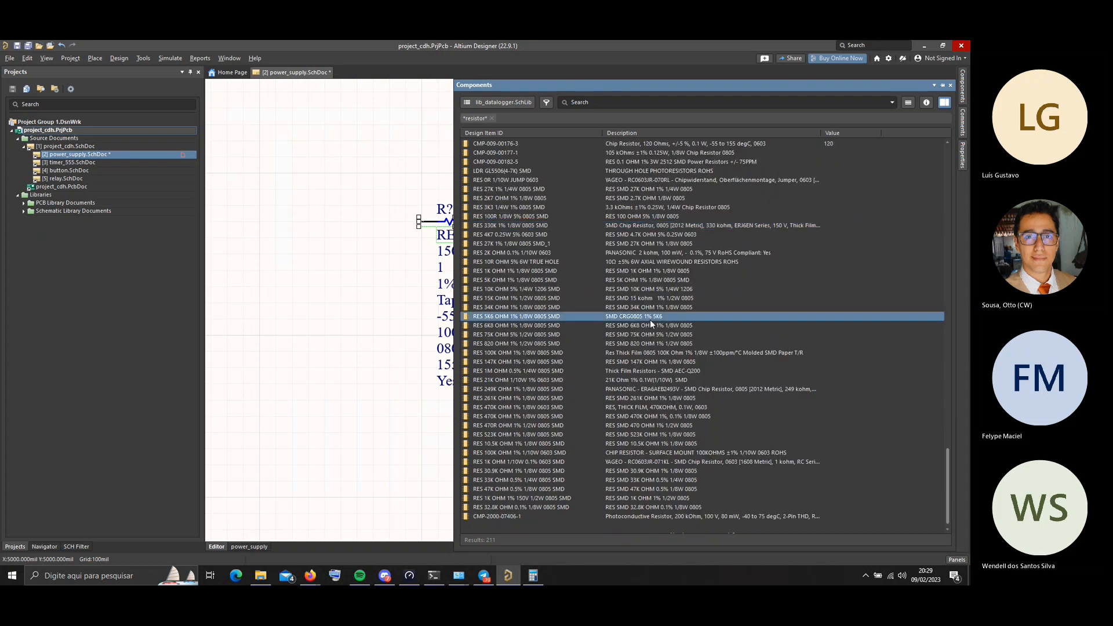
click(655, 388)
click(656, 381)
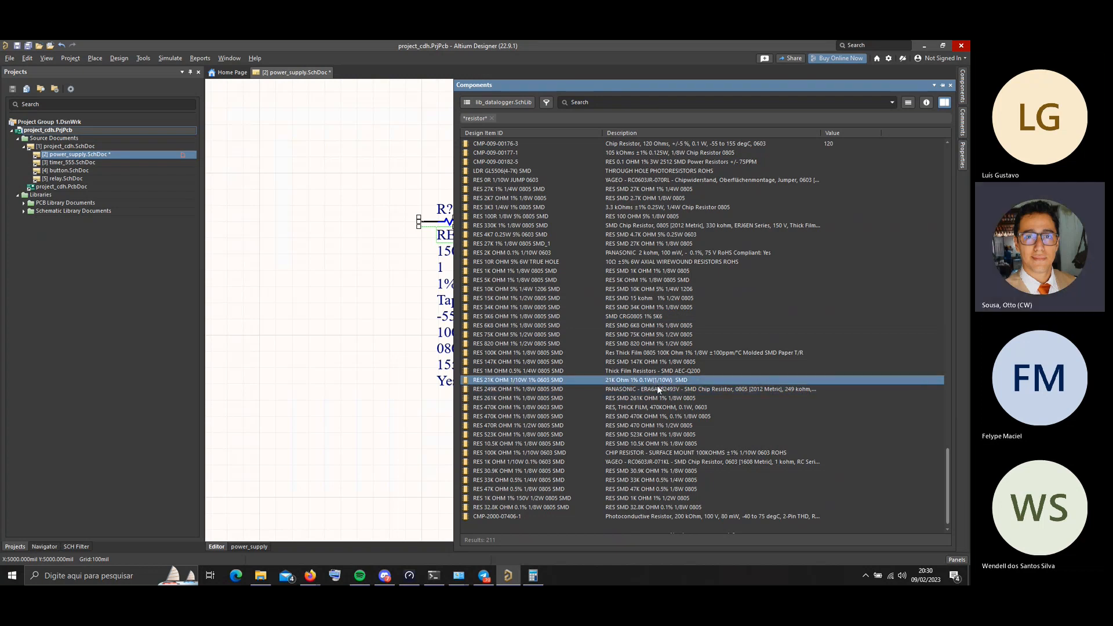
scroll(660, 391, down, 1)
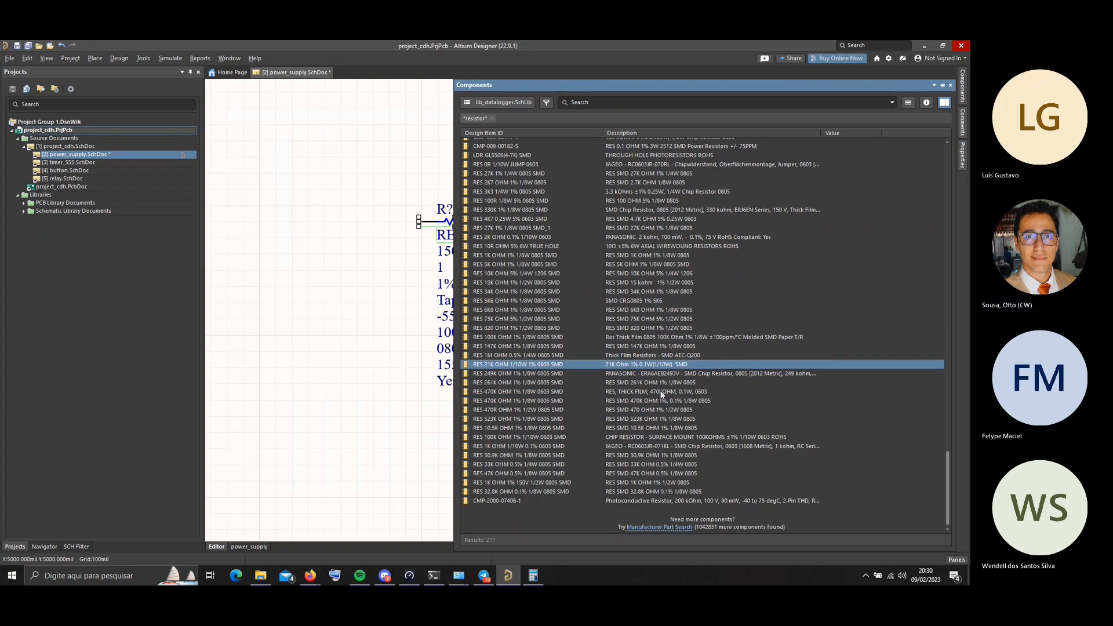
click(648, 501)
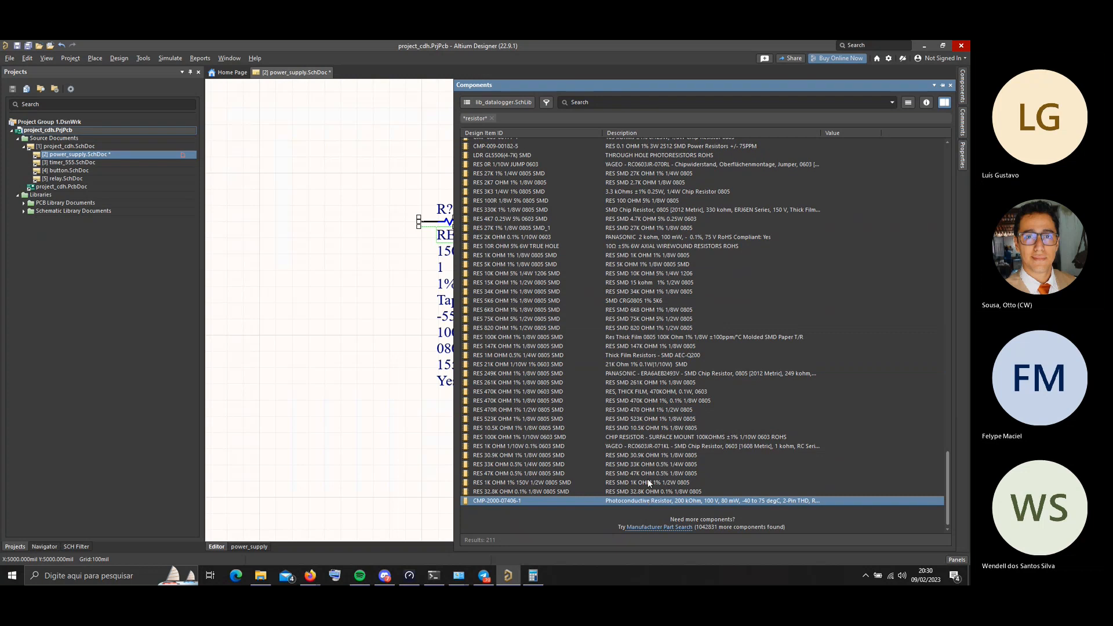
Search the component library for "pth"
scroll(640, 421, up, 20)
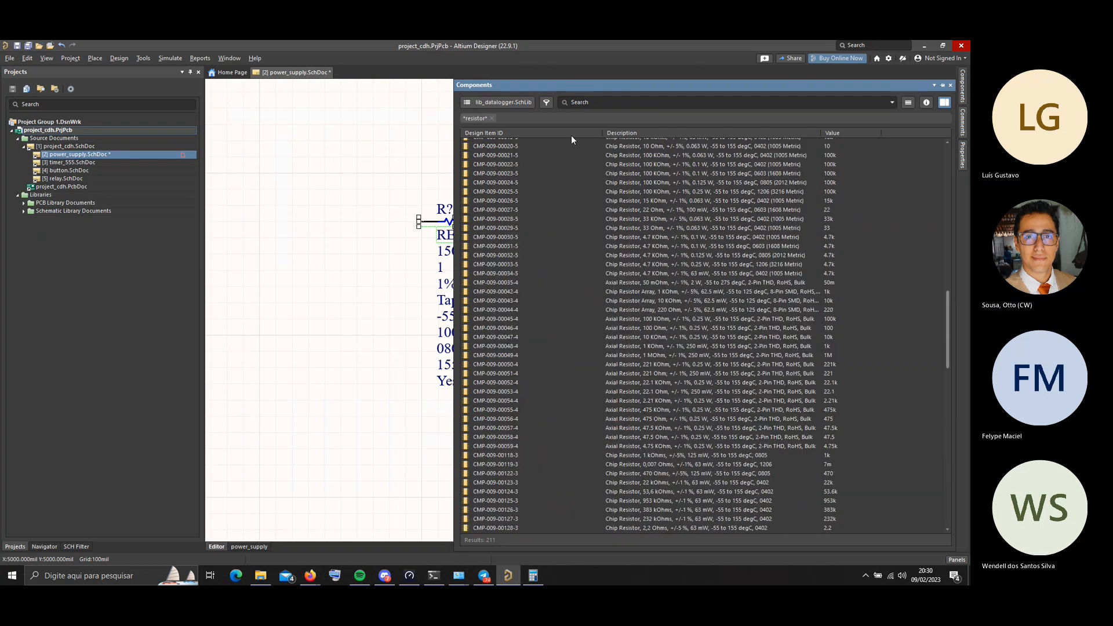
click(592, 102)
text(p)
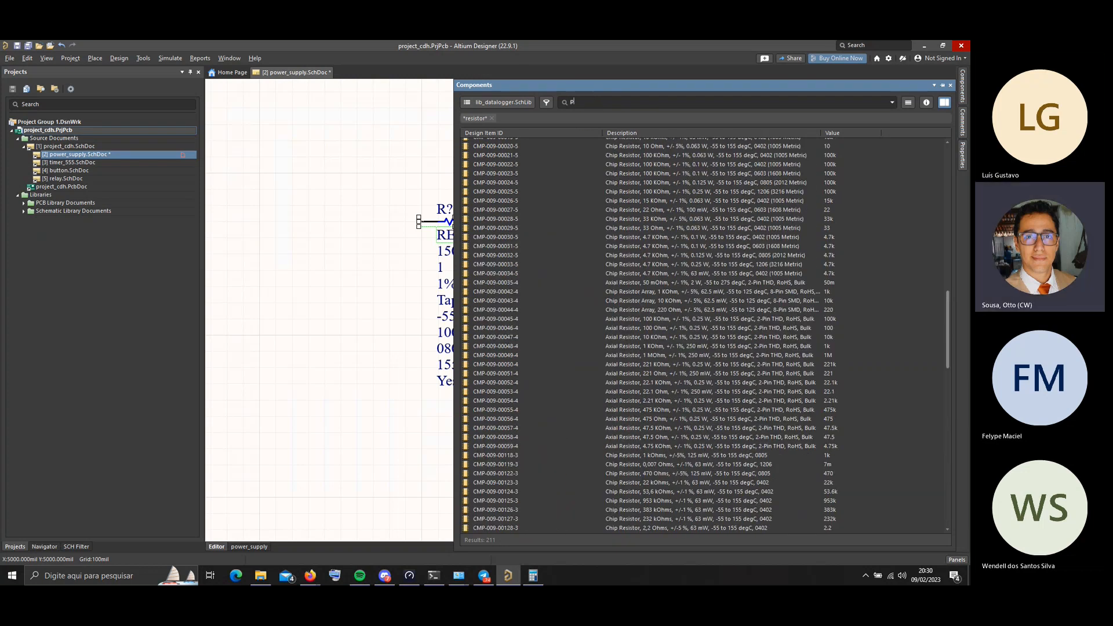
text(th)
key(Return)
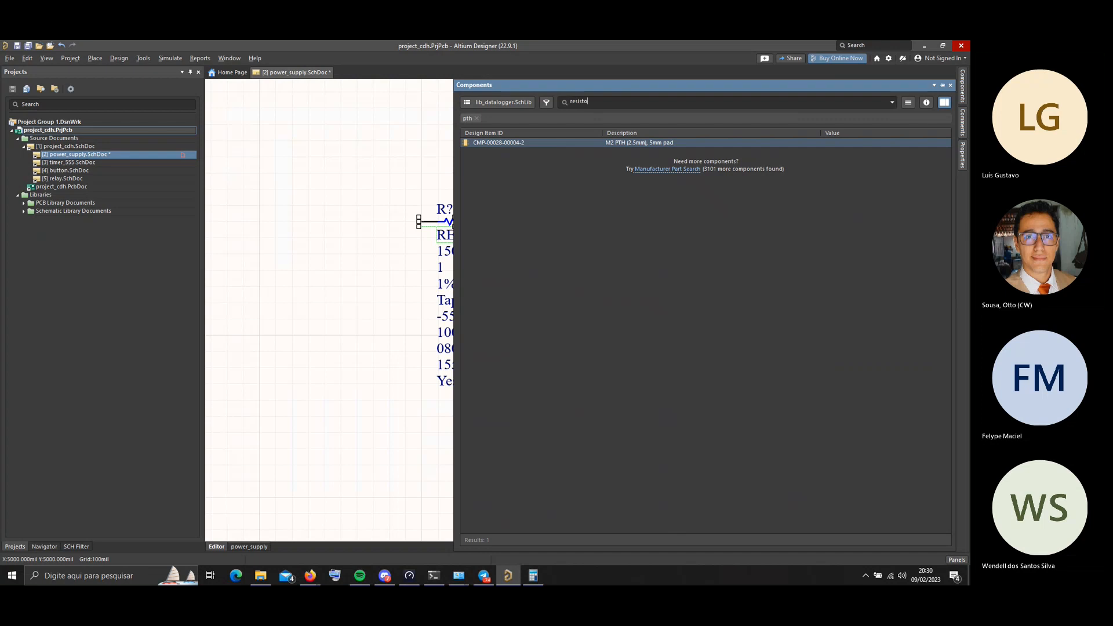
Search the component library for "resistor" and check the listed parts' descriptions, packages and mounting types
key(Return)
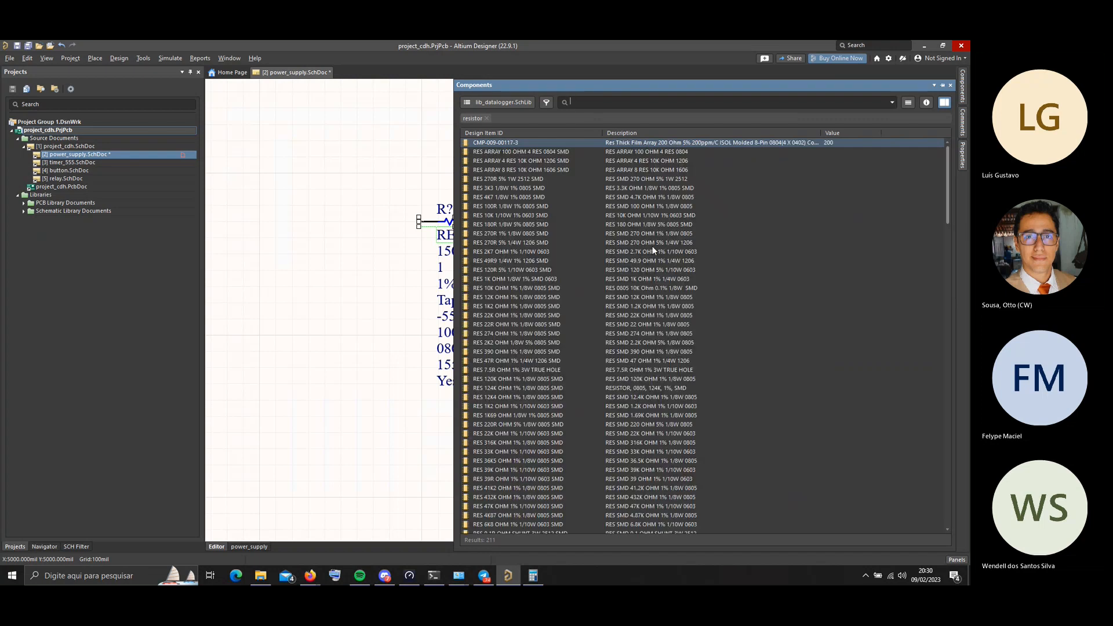
scroll(684, 278, down, 10)
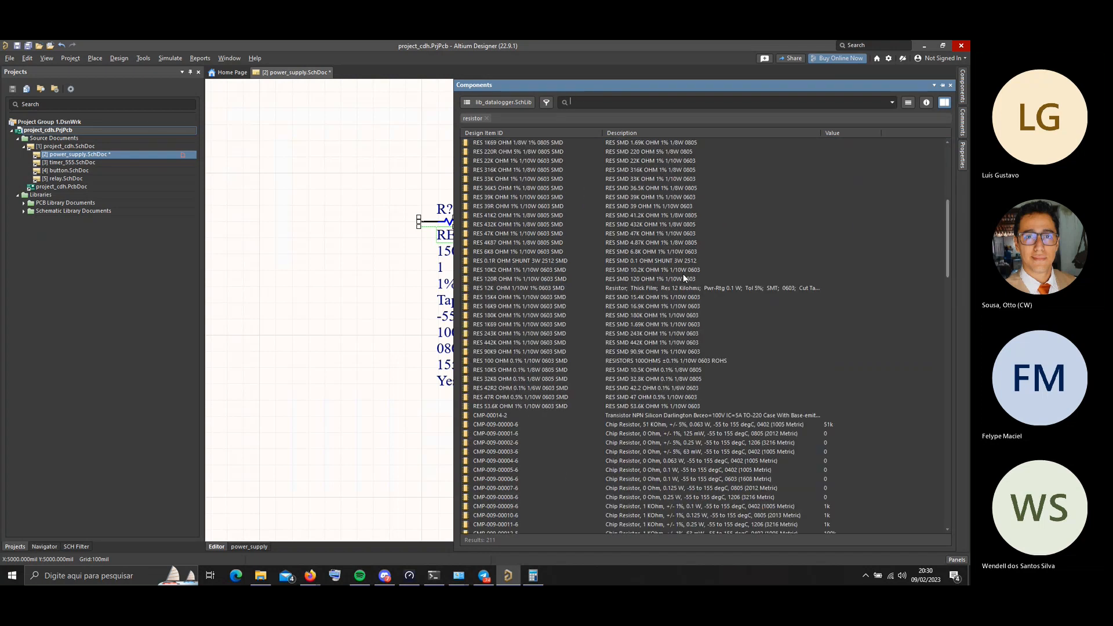
click(684, 288)
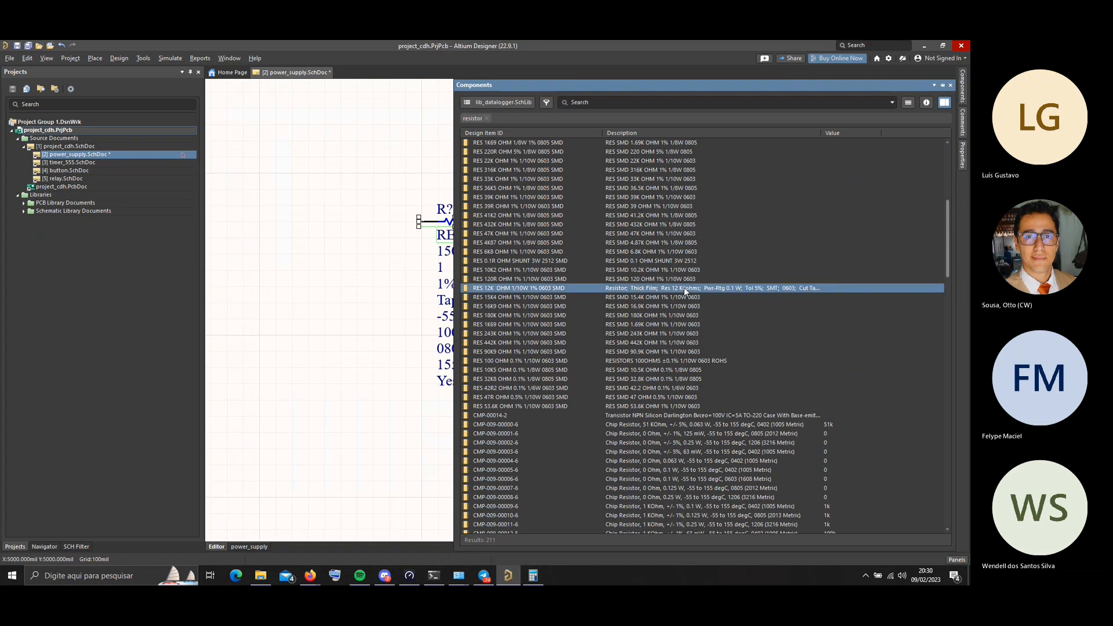
scroll(684, 290, down, 6)
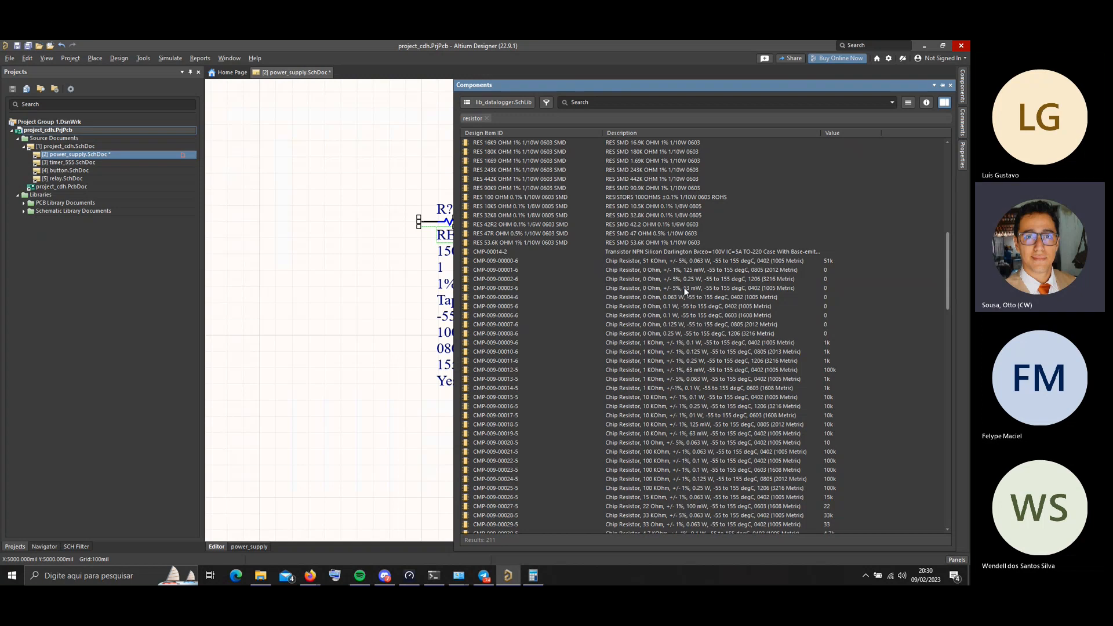
scroll(685, 290, down, 20)
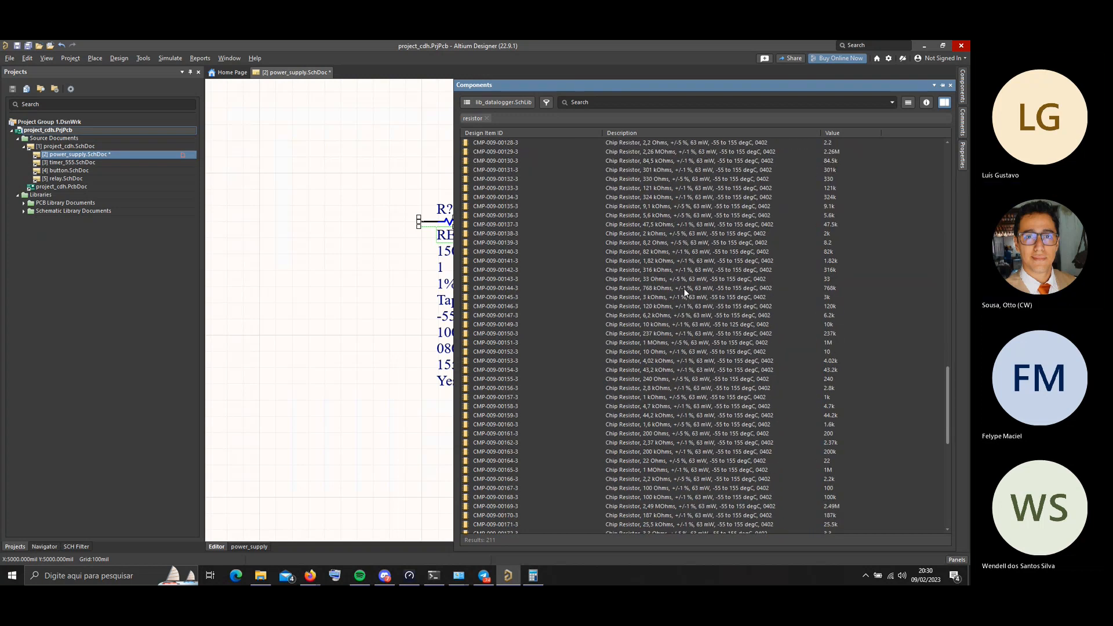
scroll(684, 287, down, 8)
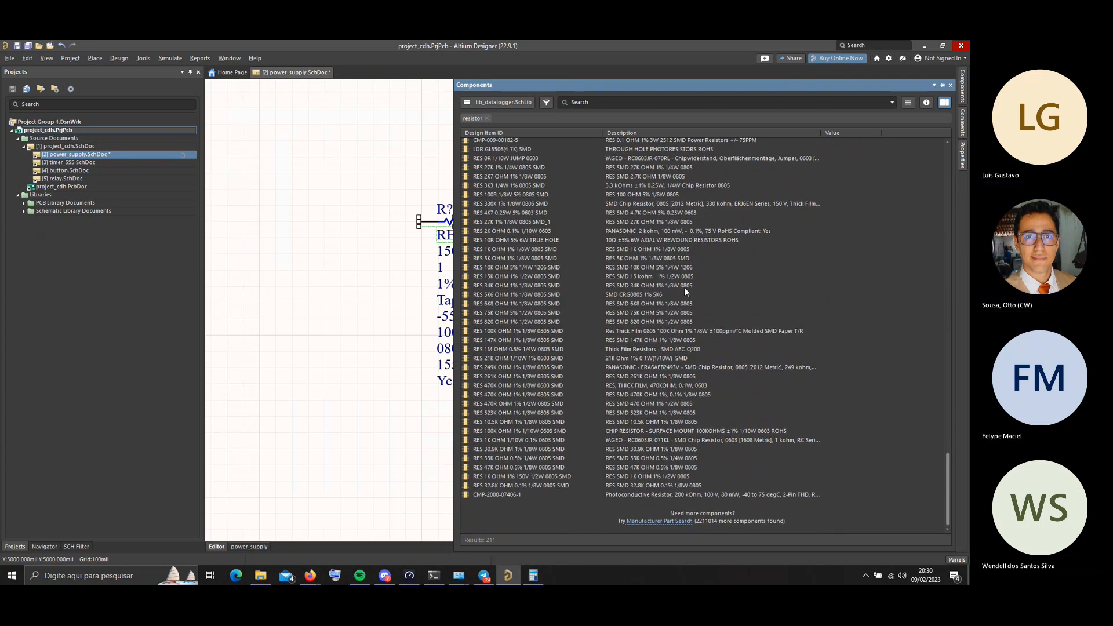
scroll(684, 287, up, 5)
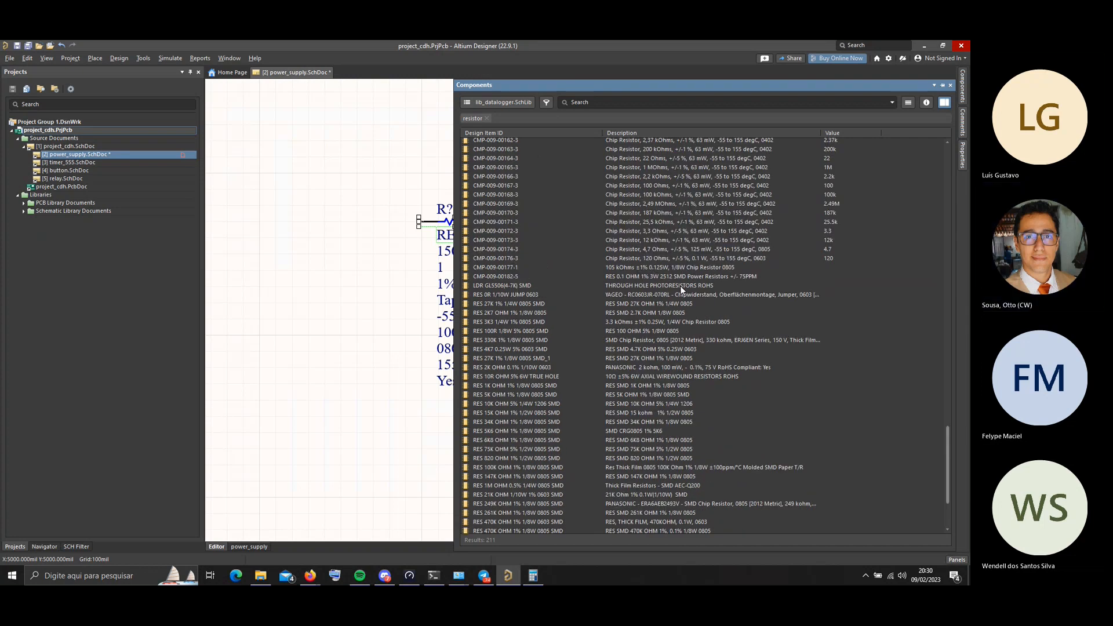
click(665, 287)
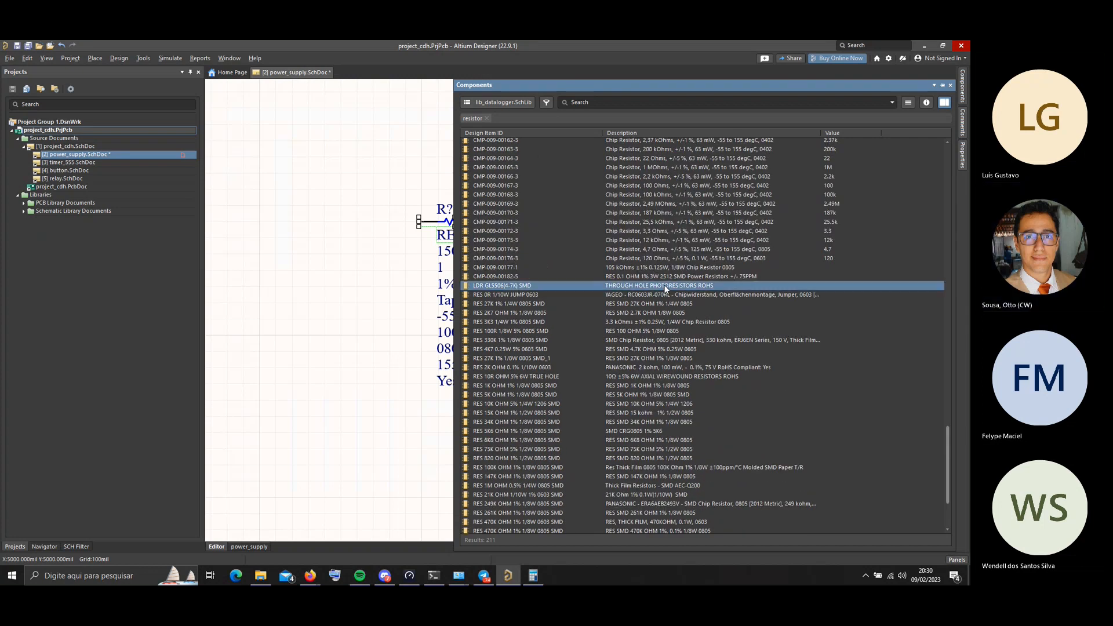
drag(666, 288, 277, 309)
key(Escape)
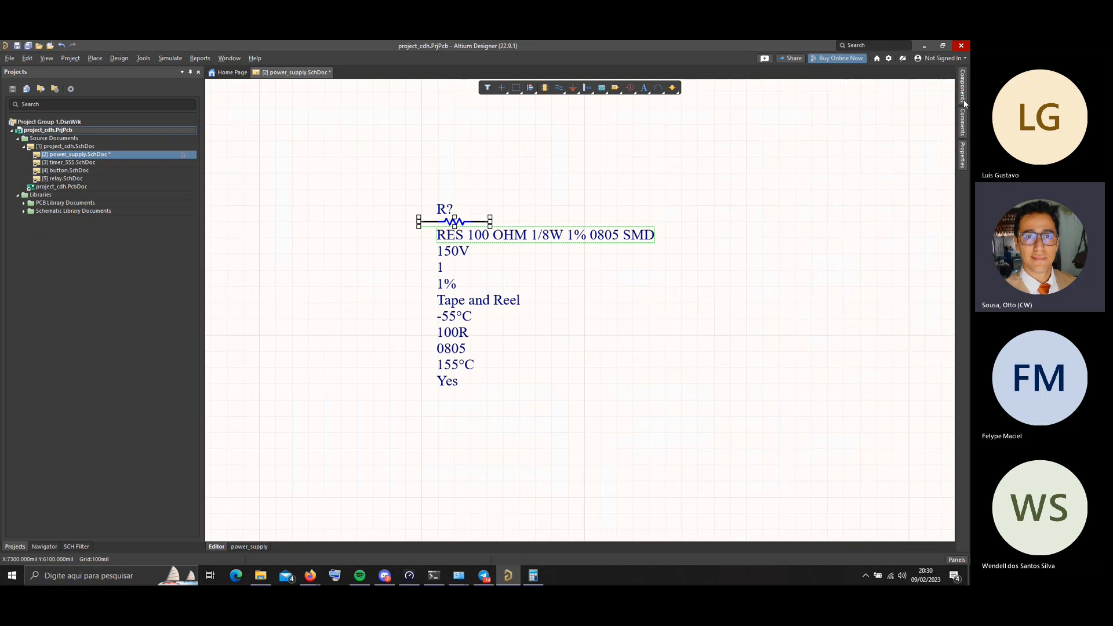
Delete the RES 100 OHM 1/8W 1% 0805 SMD resistor with its labels from the power supply schematic and save the sheet
mouse_move(962, 105)
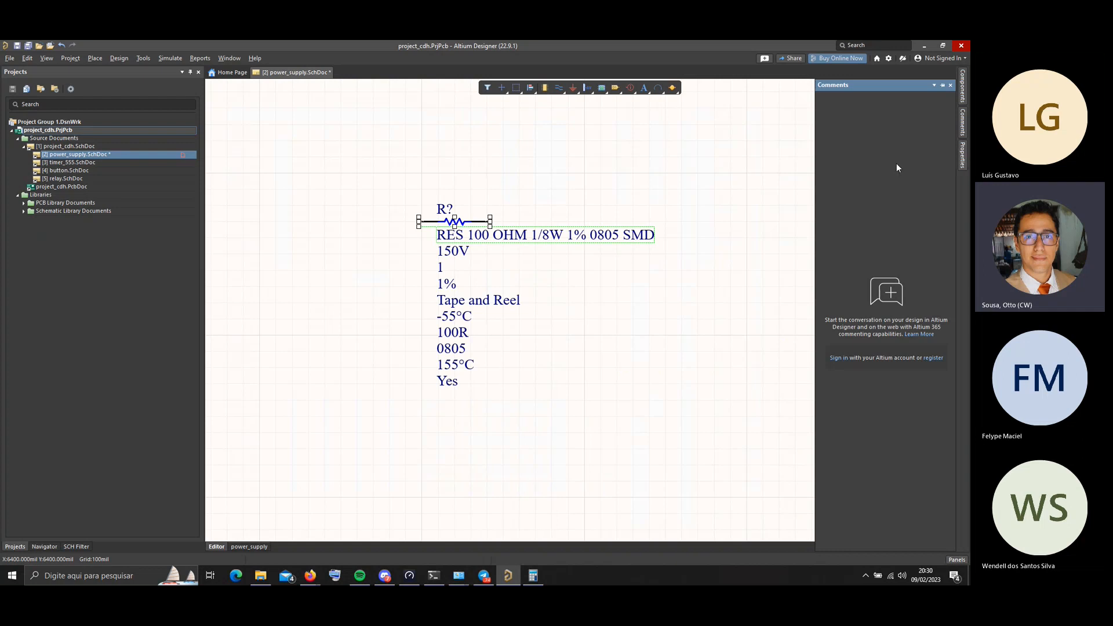
click(534, 356)
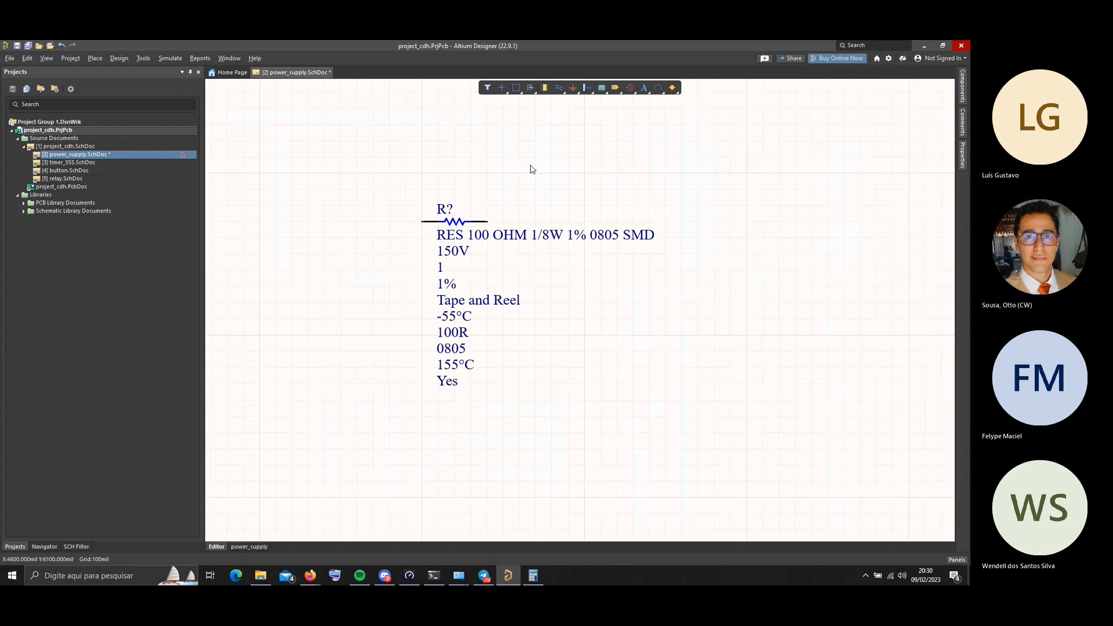
drag(728, 167, 410, 437)
key(Delete)
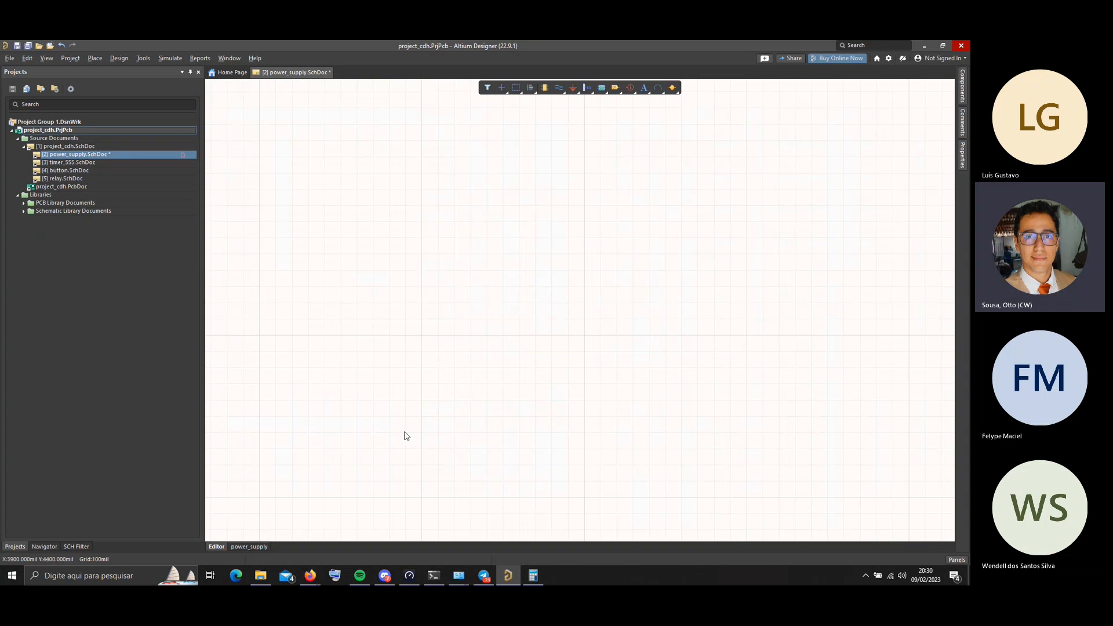
key(ctrl+s)
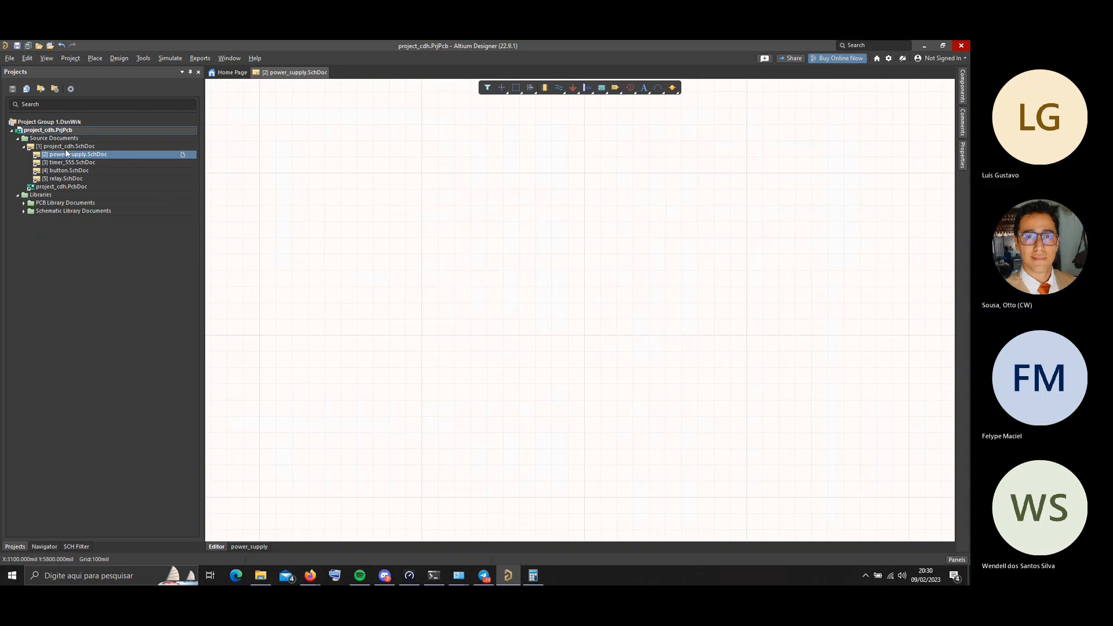
Open lib_datalogger.SchLib from the project's schematic libraries and show its component list wide enough to read the descriptions
click(64, 247)
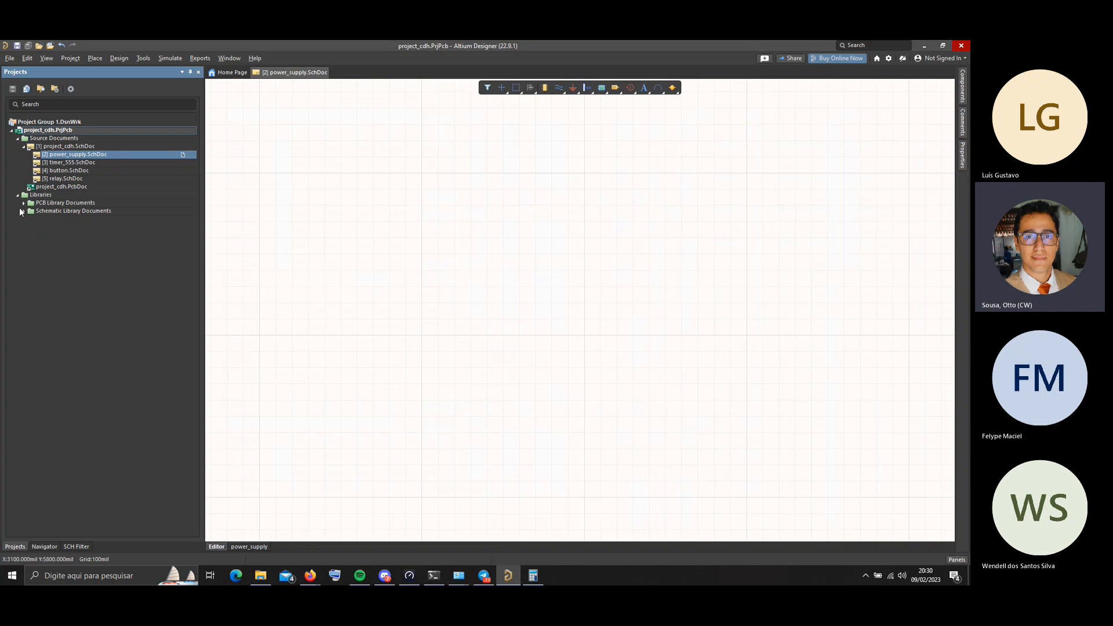
click(22, 211)
right_click(69, 220)
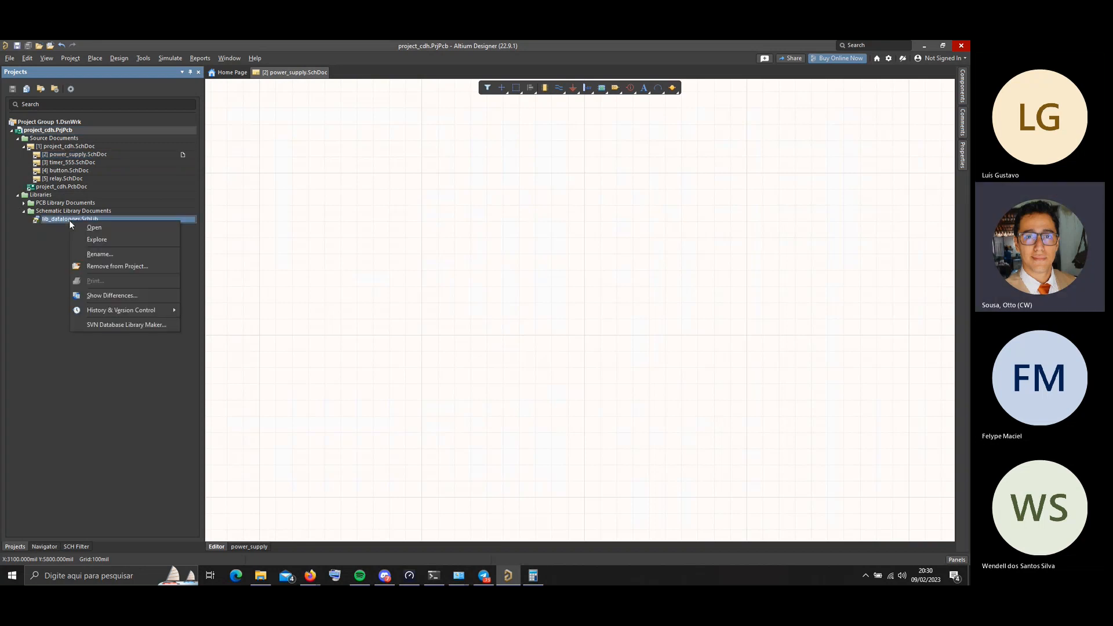
click(102, 243)
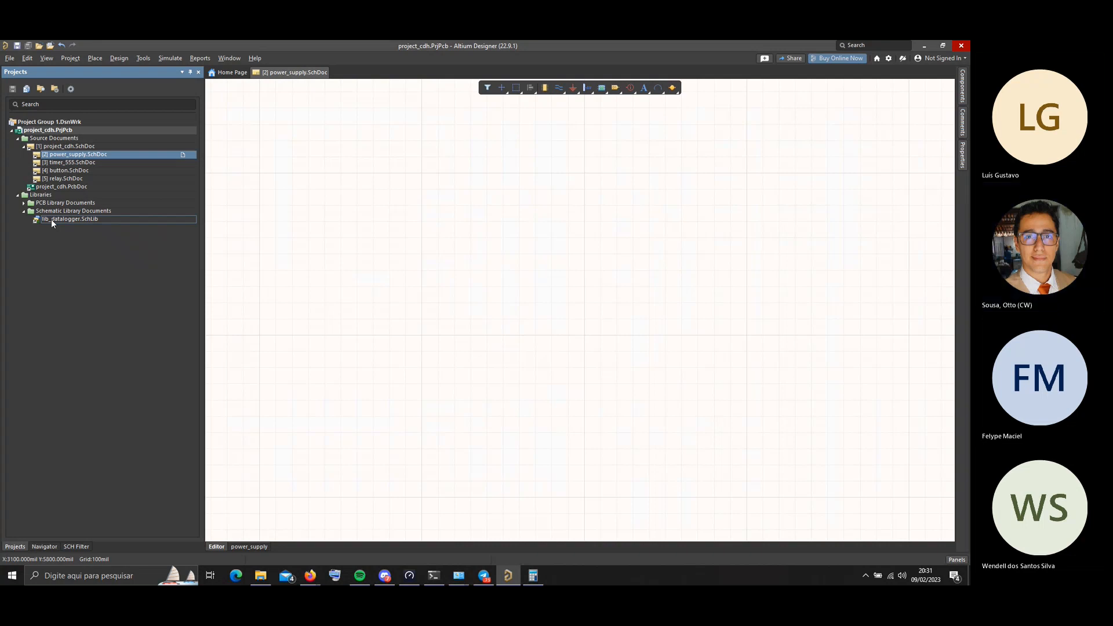
double_click(51, 219)
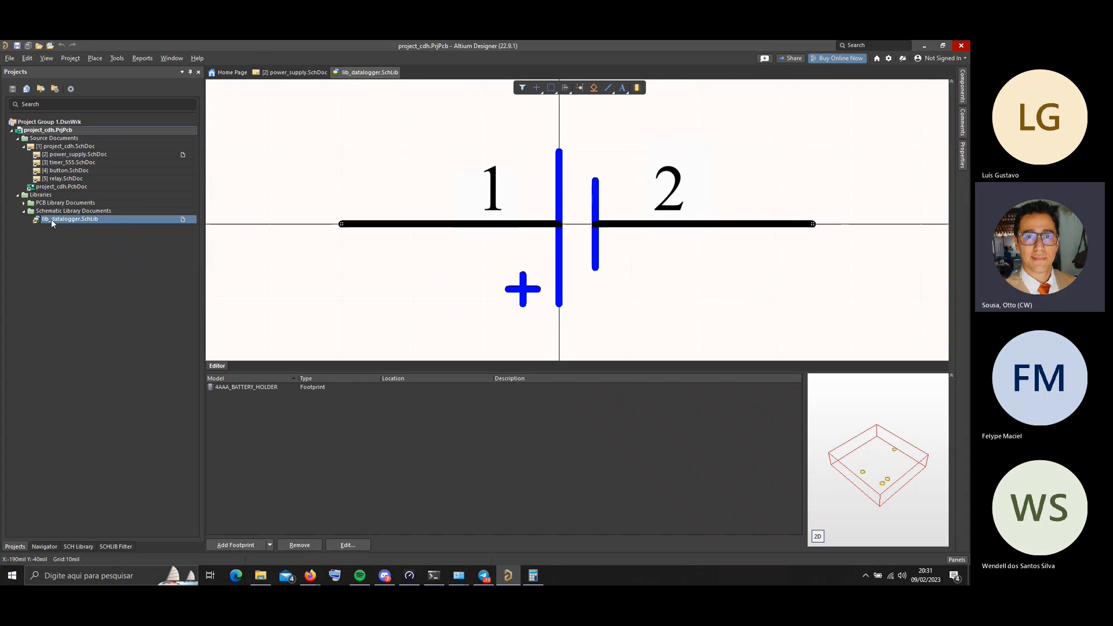
click(73, 547)
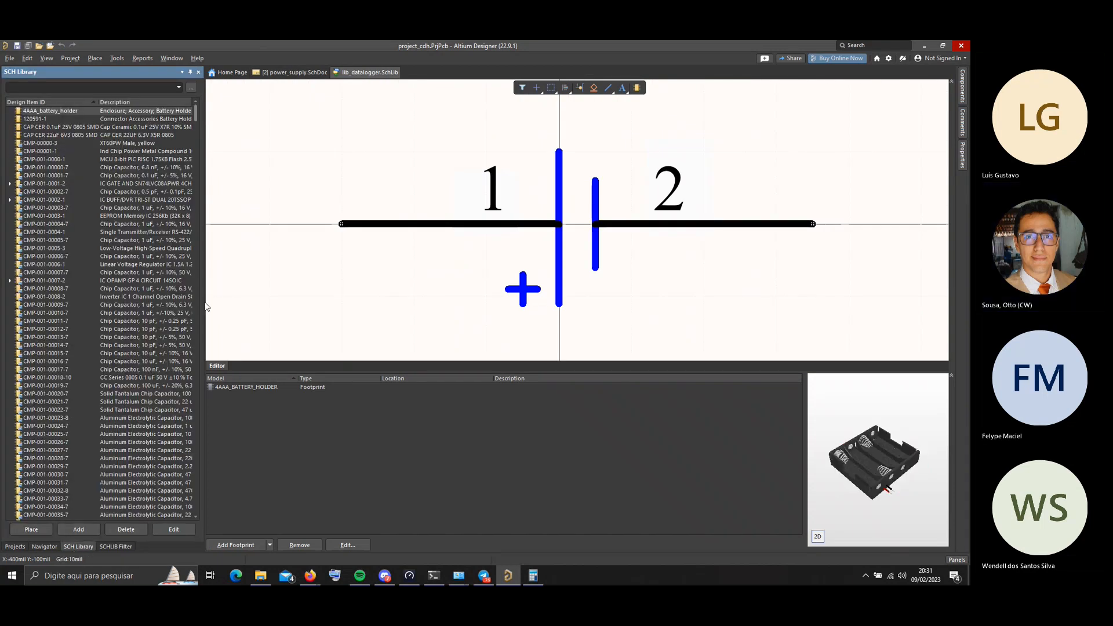
drag(350, 302, 350, 302)
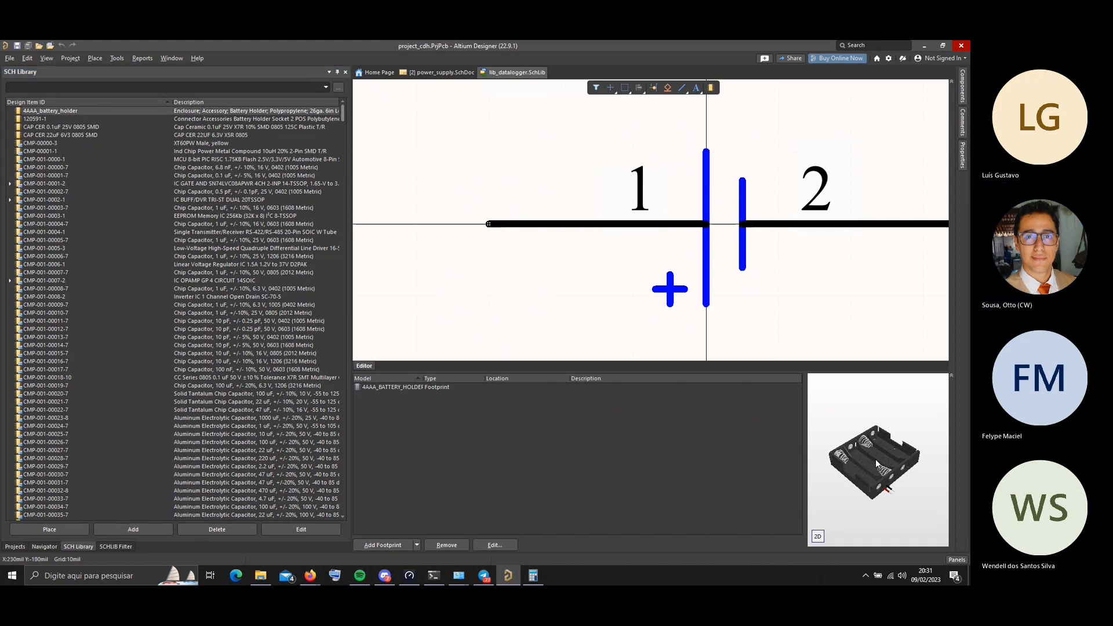
Preview the first library components' symbols and footprints, rotating the 3D model of 4AAA_battery_holder
click(183, 126)
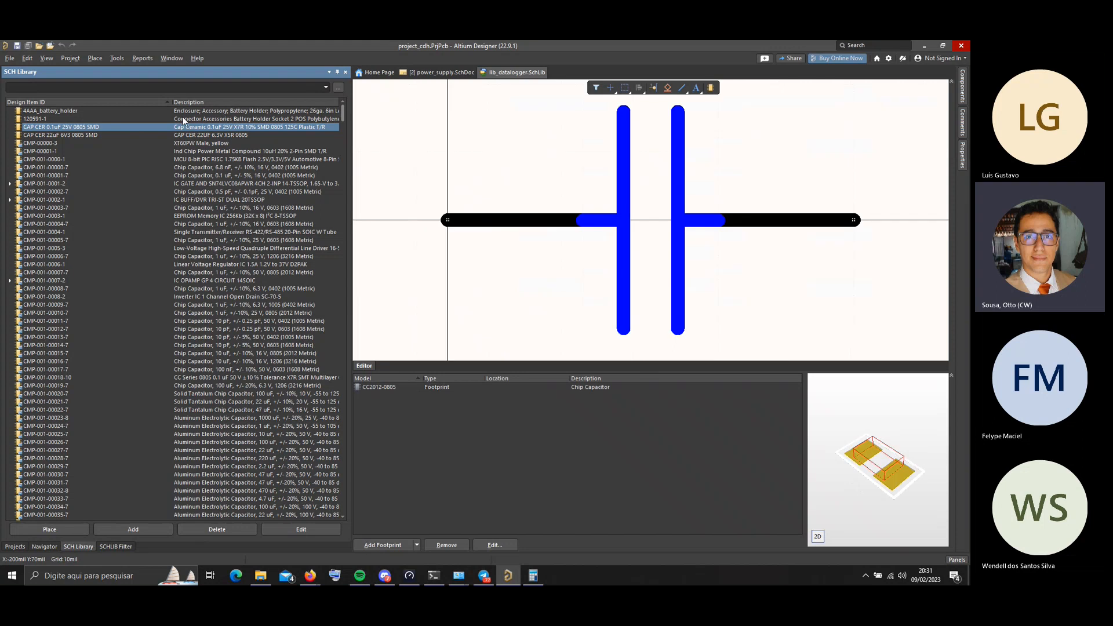
click(183, 119)
click(208, 110)
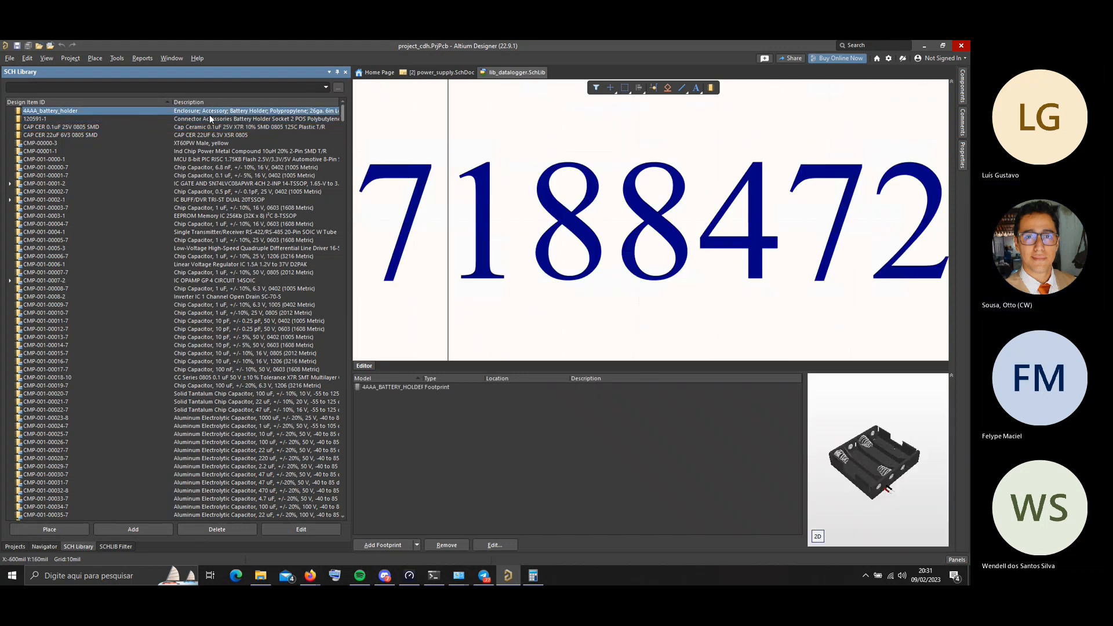
right_drag(902, 448, 810, 472)
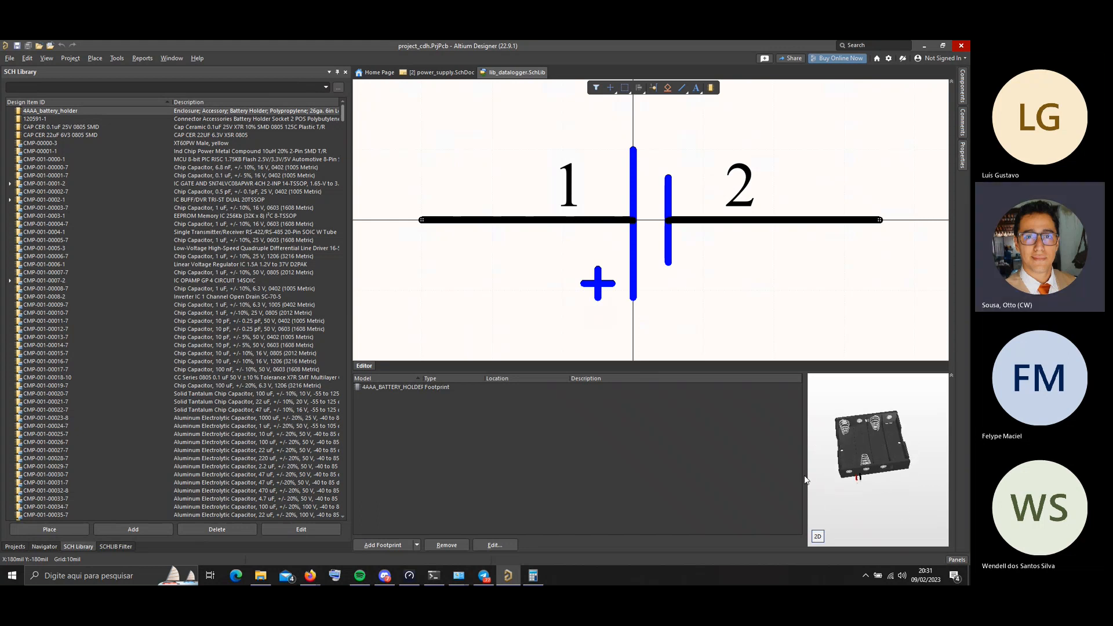
Inspect the footprint of CAP CER 0.1uF 25V 0805 SMD in 3D and in 2D
click(189, 119)
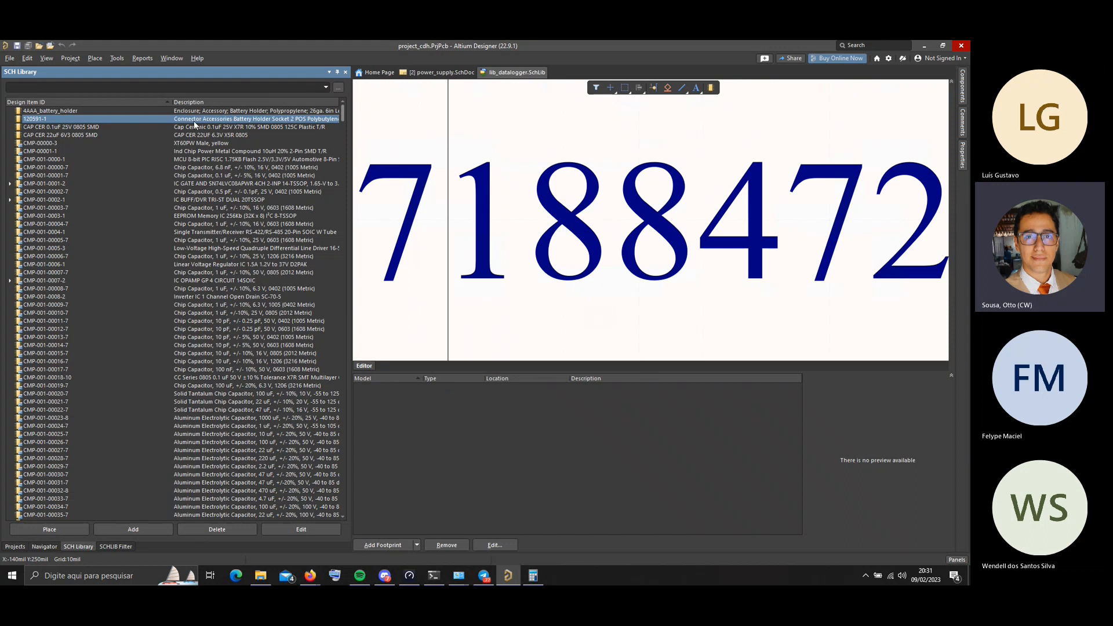
click(194, 126)
mouse_move(885, 461)
right_down()
mouse_move(944, 432)
mouse_move(946, 525)
mouse_move(892, 444)
mouse_move(911, 470)
mouse_move(886, 474)
right_up()
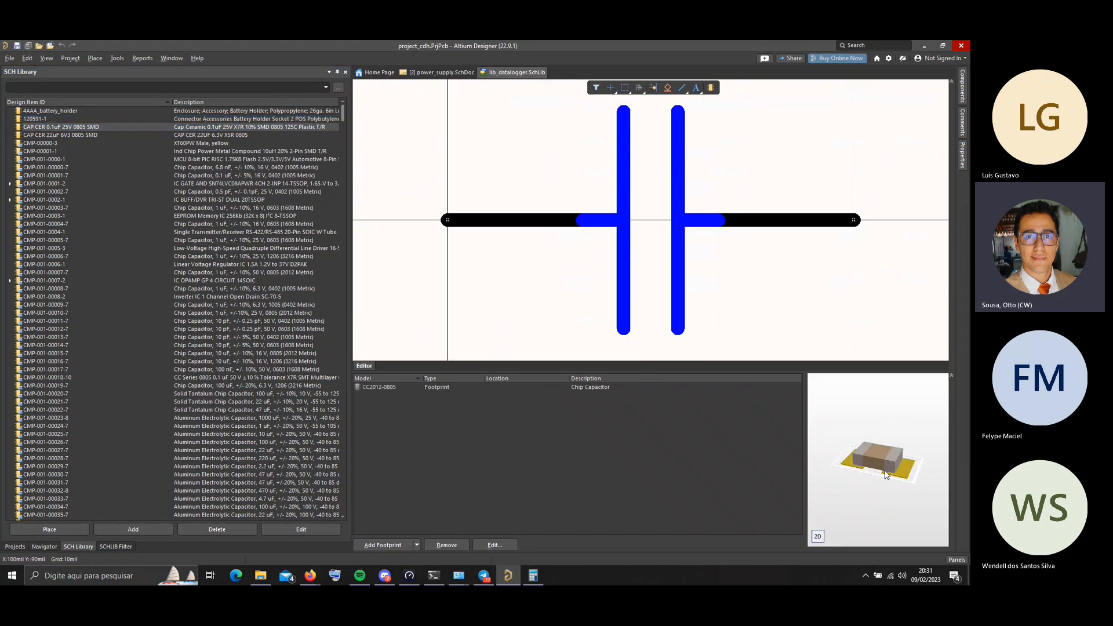
ctrl+scroll(885, 475, up, 2)
ctrl+scroll(885, 475, down, 2)
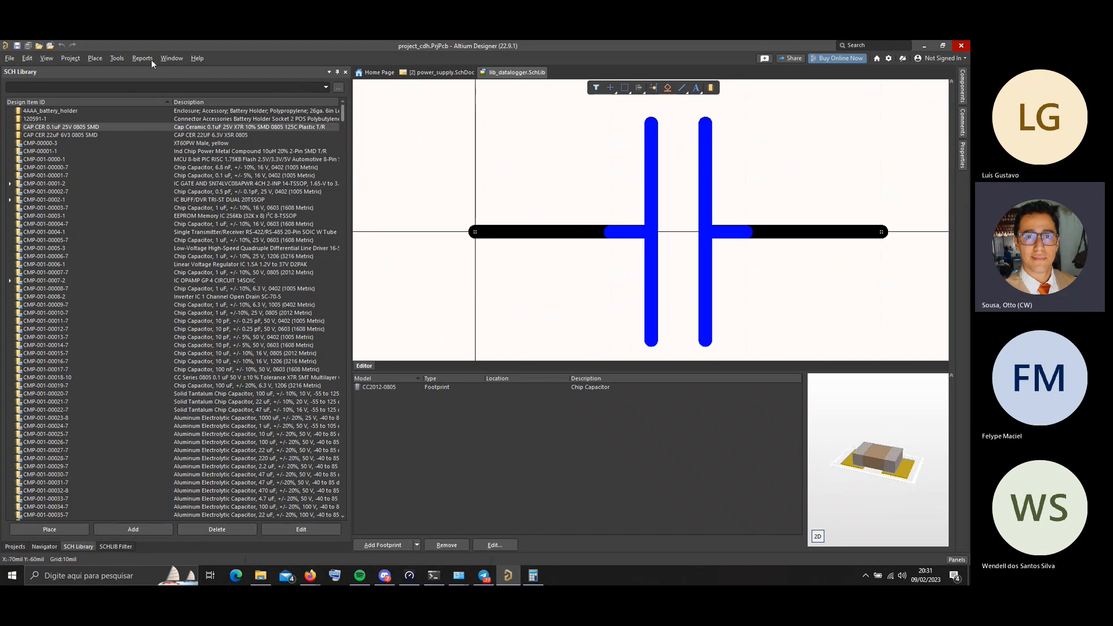
click(817, 536)
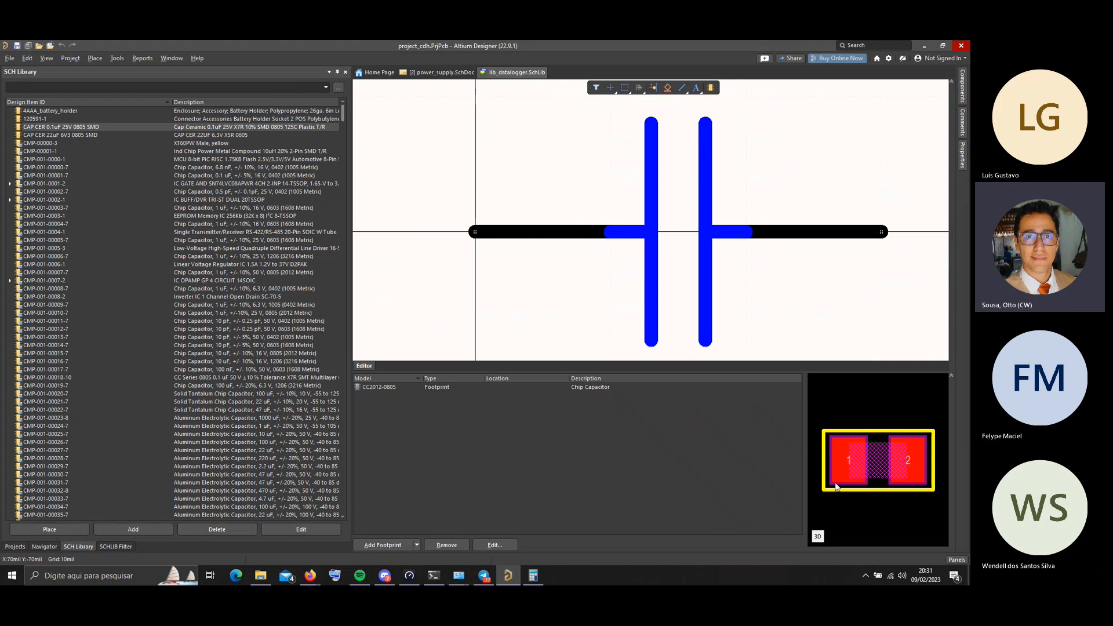
Look through the library's capacitors and connectors and filter the component list with "*res*"
scroll(118, 315, down, 6)
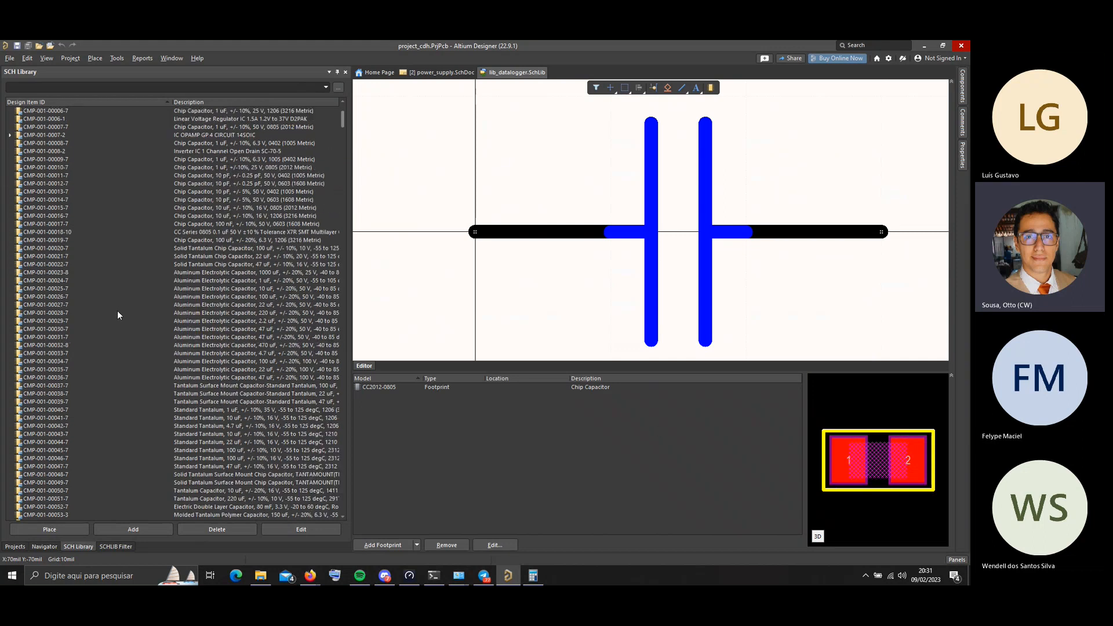
scroll(110, 303, down, 14)
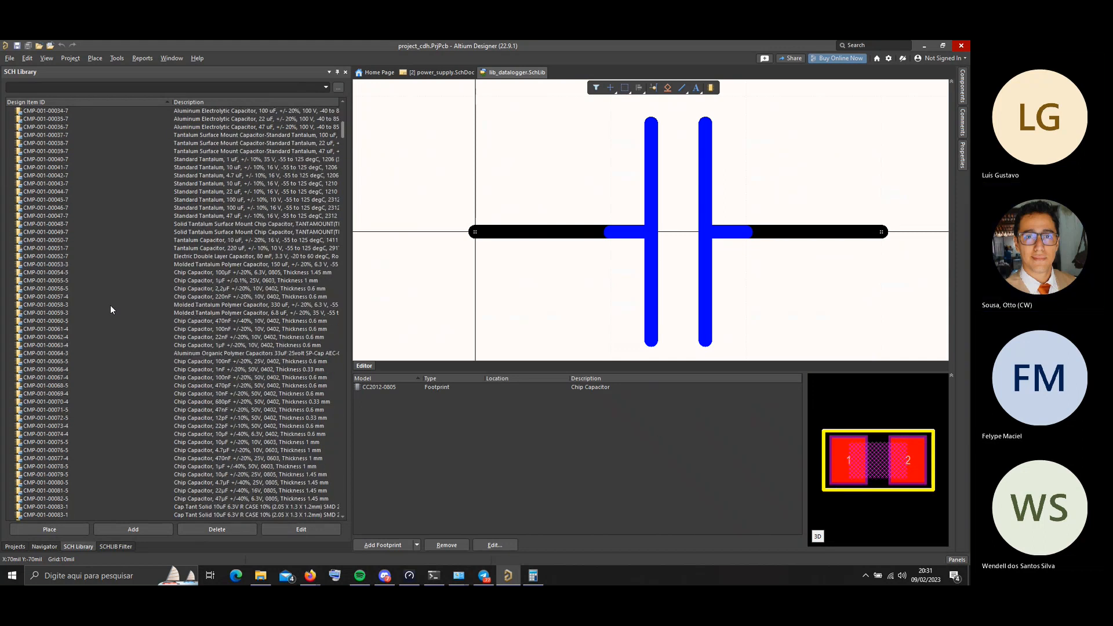
scroll(110, 310, down, 11)
click(103, 87)
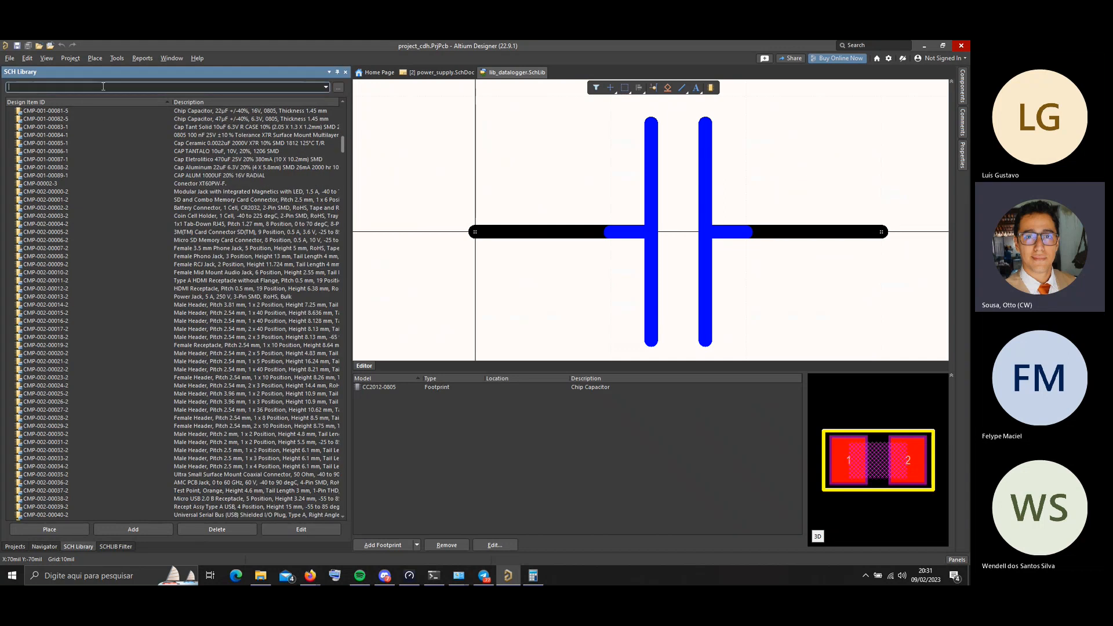
text(*res)
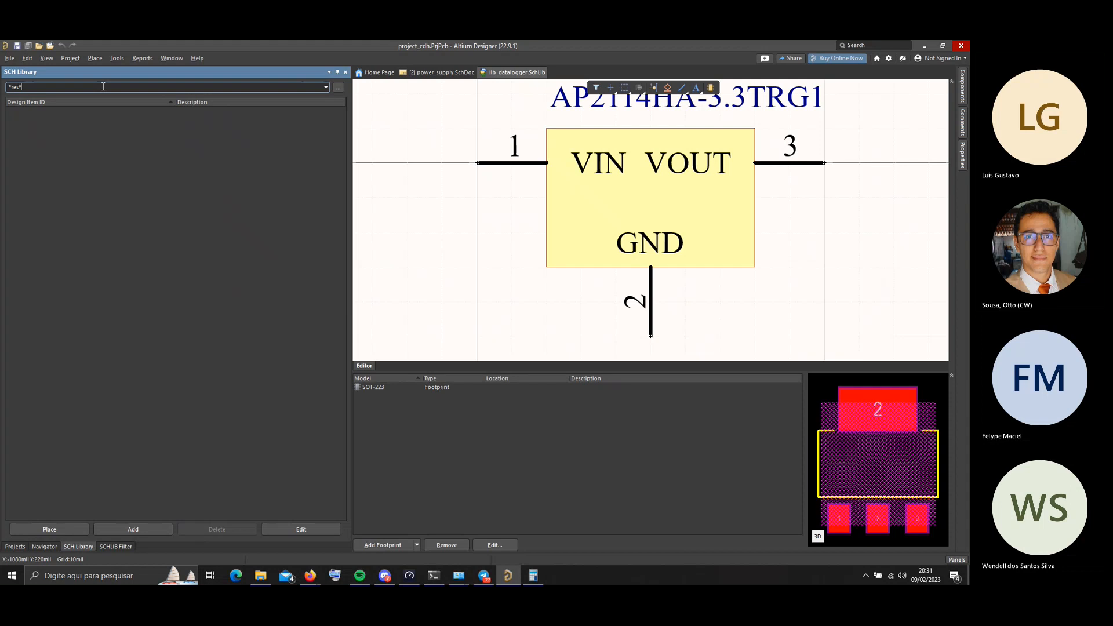
text(*)
Try filtering the library's component list with "resistor" and clear the filter
key(BackSpace)
key(BackSpace)
key(BackSpace)
key(BackSpace)
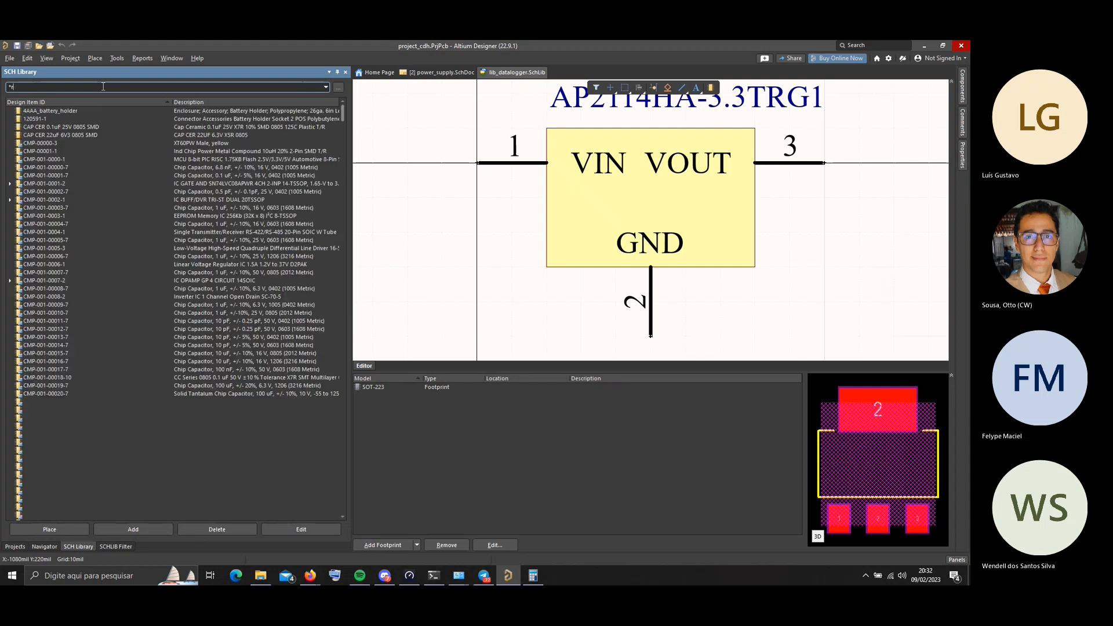
text(re)
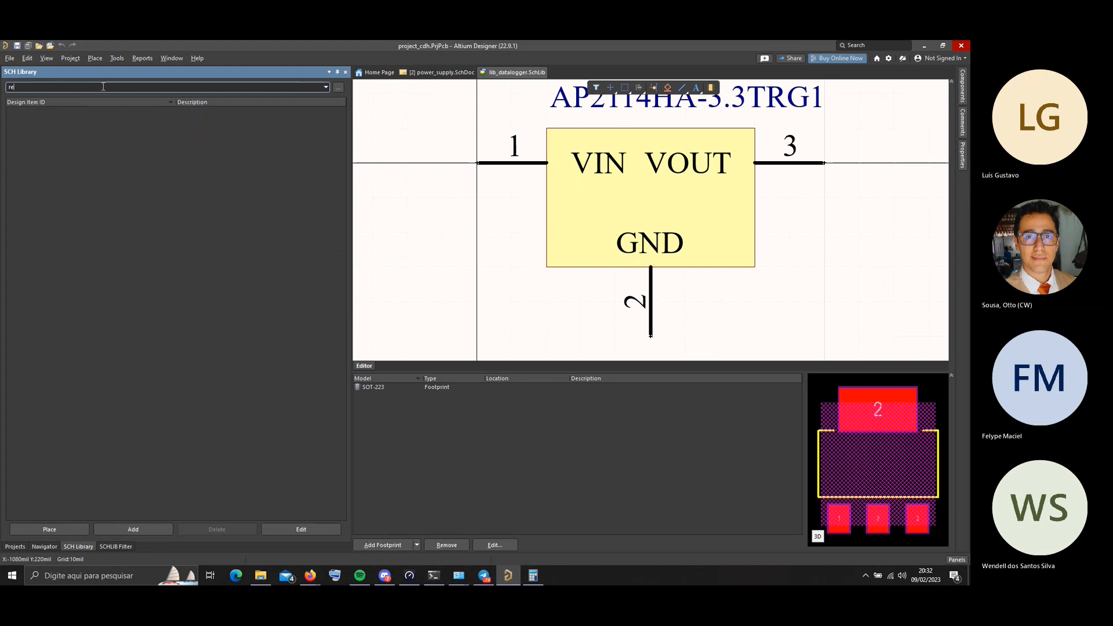
text(sistor)
key(BackSpace)
key(BackSpace)
text(s)
key(BackSpace)
key(BackSpace)
key(BackSpace)
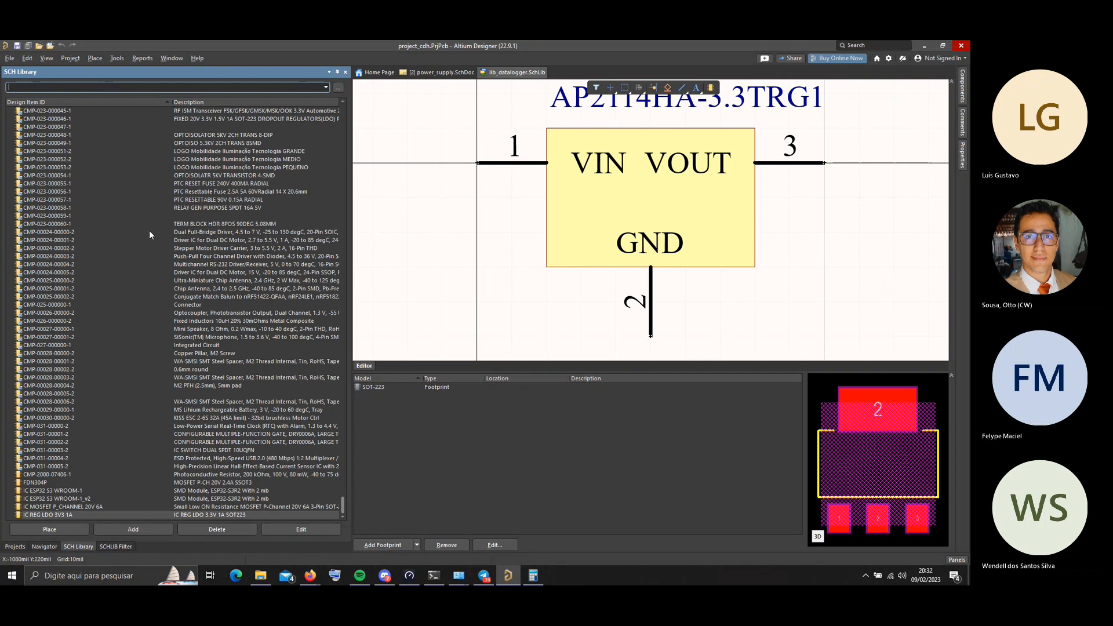
Find the SMD resistors in the full component list and preview RES SMD 1K OHM 1% 1/4W 0603
scroll(192, 302, up, 8)
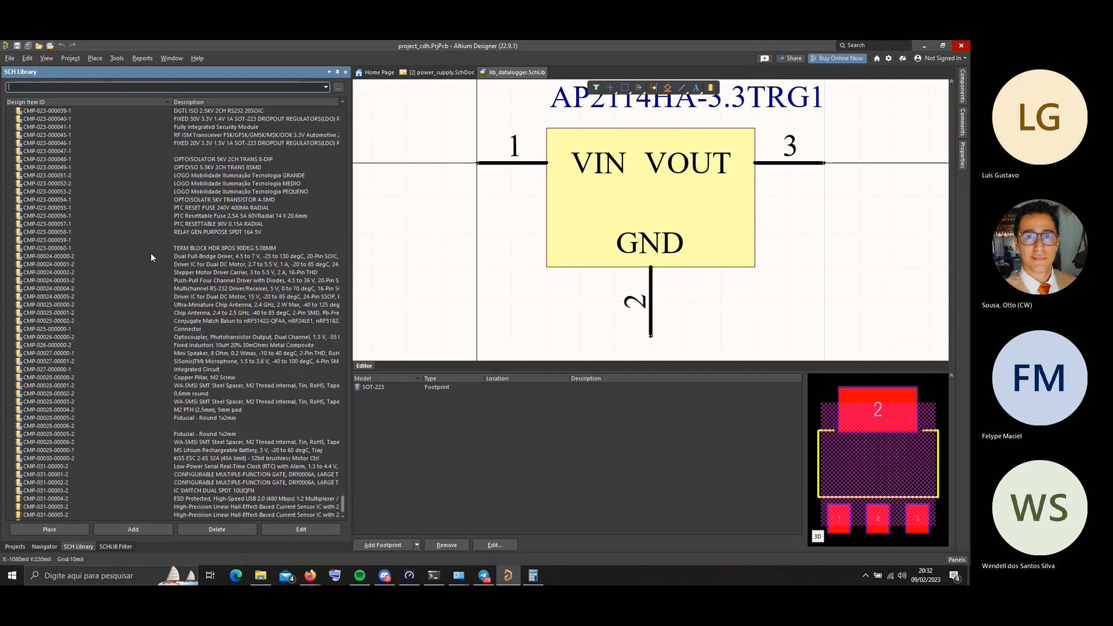
scroll(150, 251, down, 1)
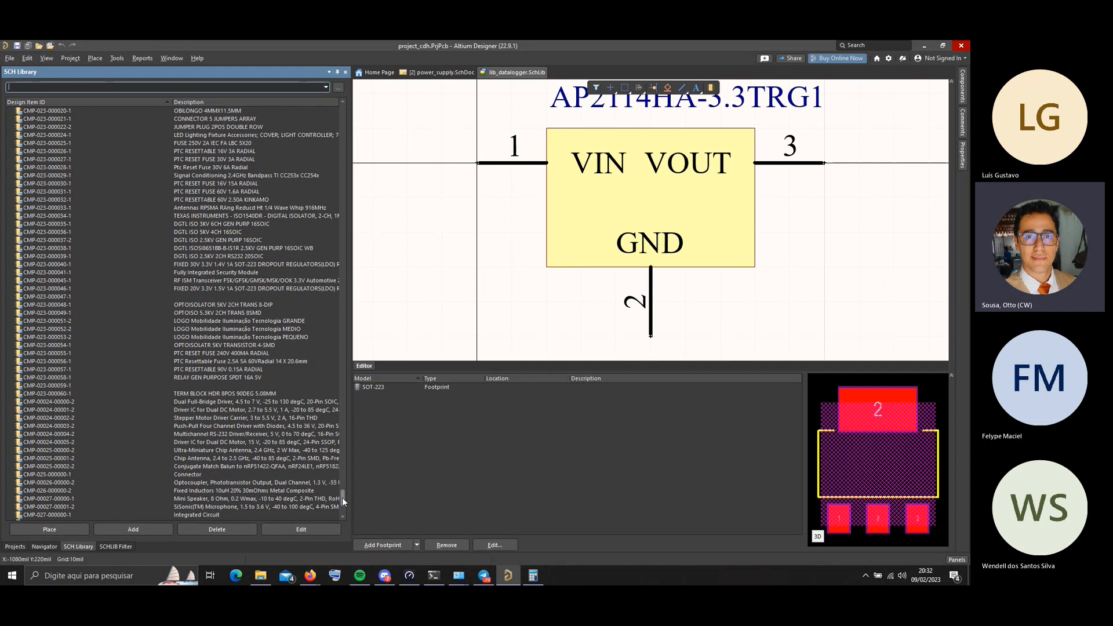
drag(342, 497, 339, 422)
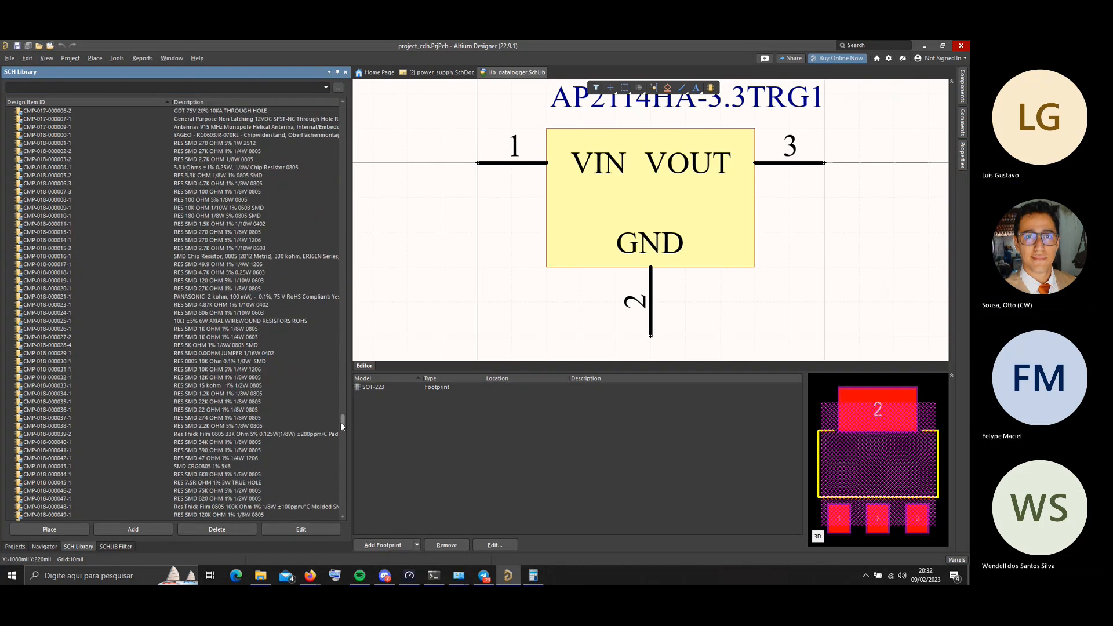
click(174, 337)
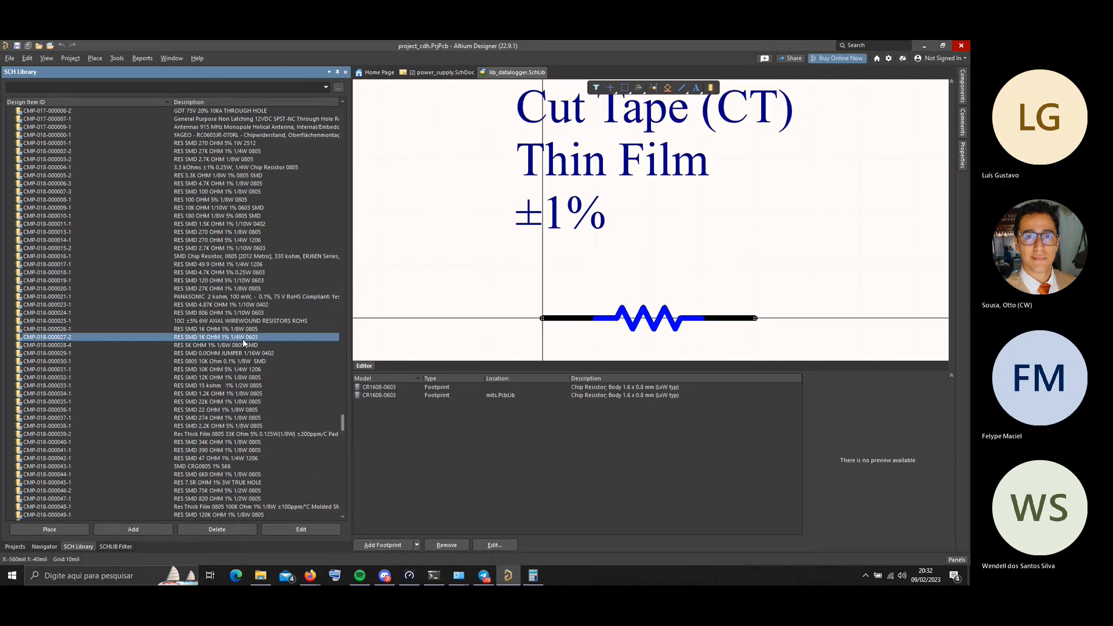
Sort the component list by description and try filtering it with "*res*" and "*RES*"
click(266, 103)
click(228, 86)
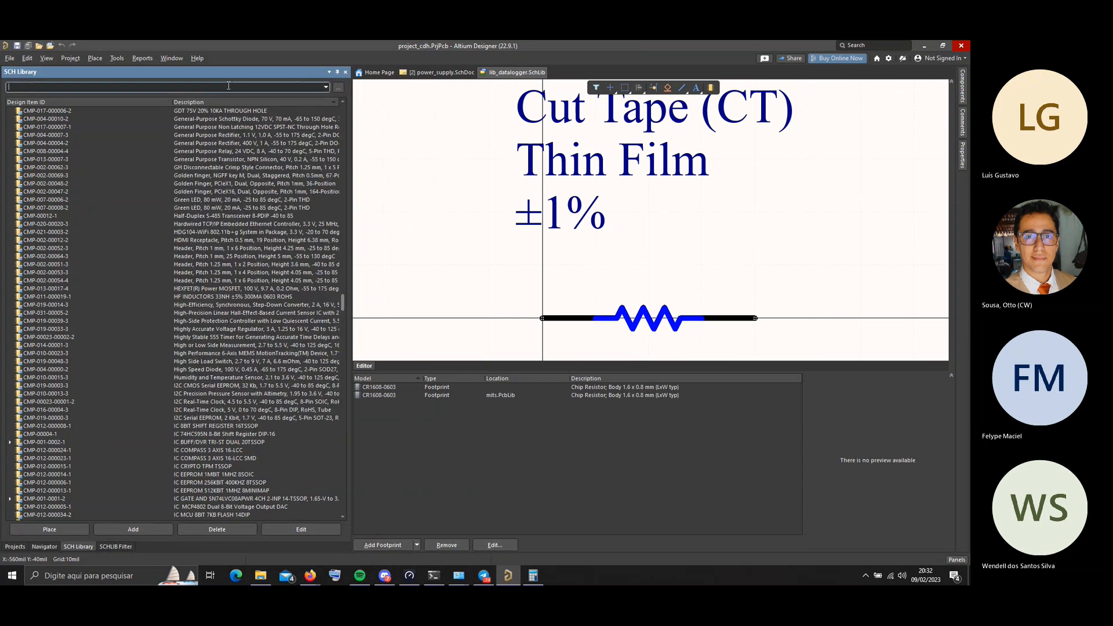
text(*res*)
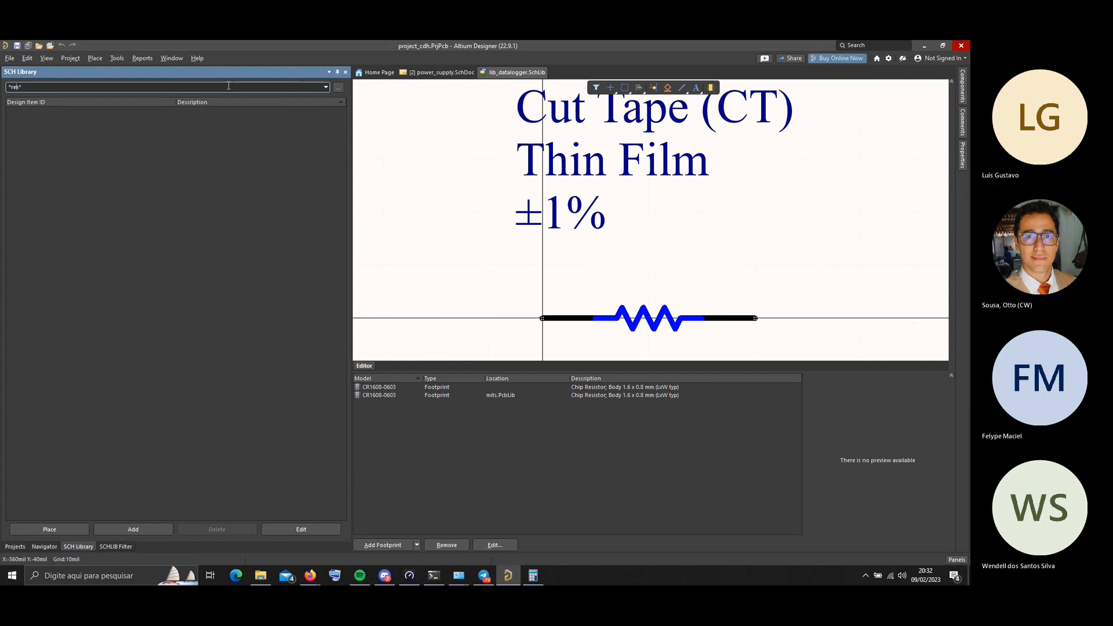
key(Right)
key(BackSpace)
key(BackSpace)
key(BackSpace)
text(RES)
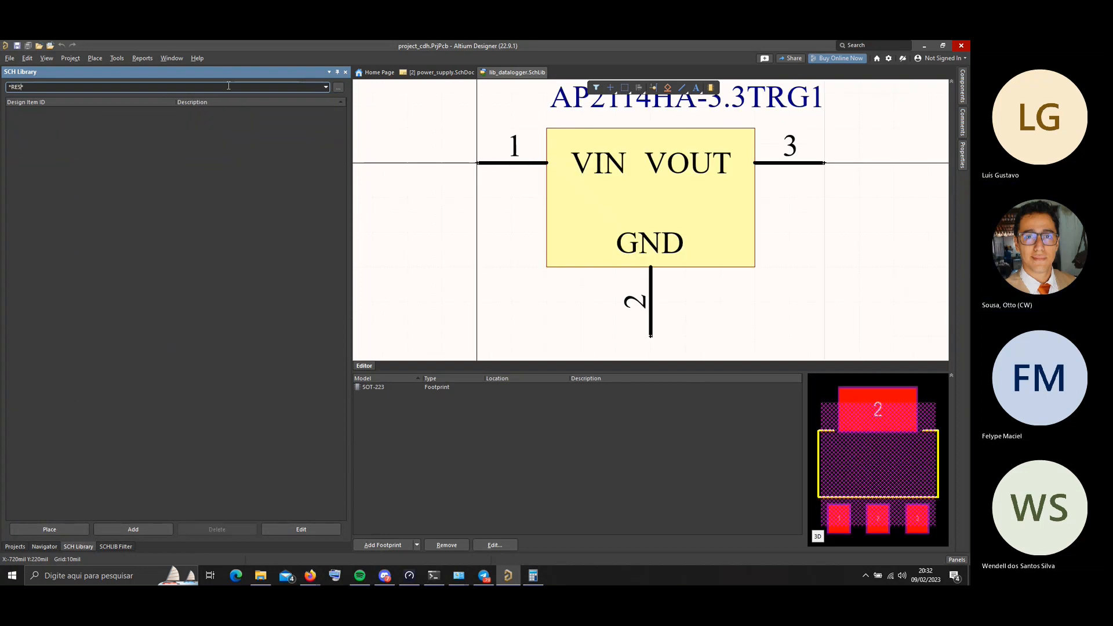
key(BackSpace)
key(BackSpace)
key(BackSpace)
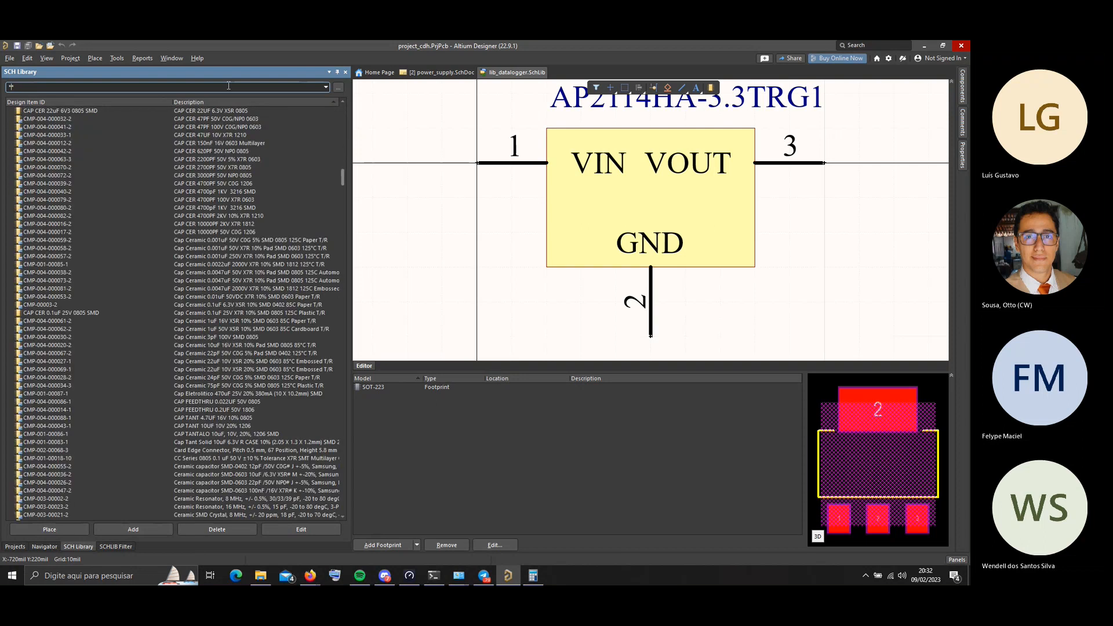
click(338, 88)
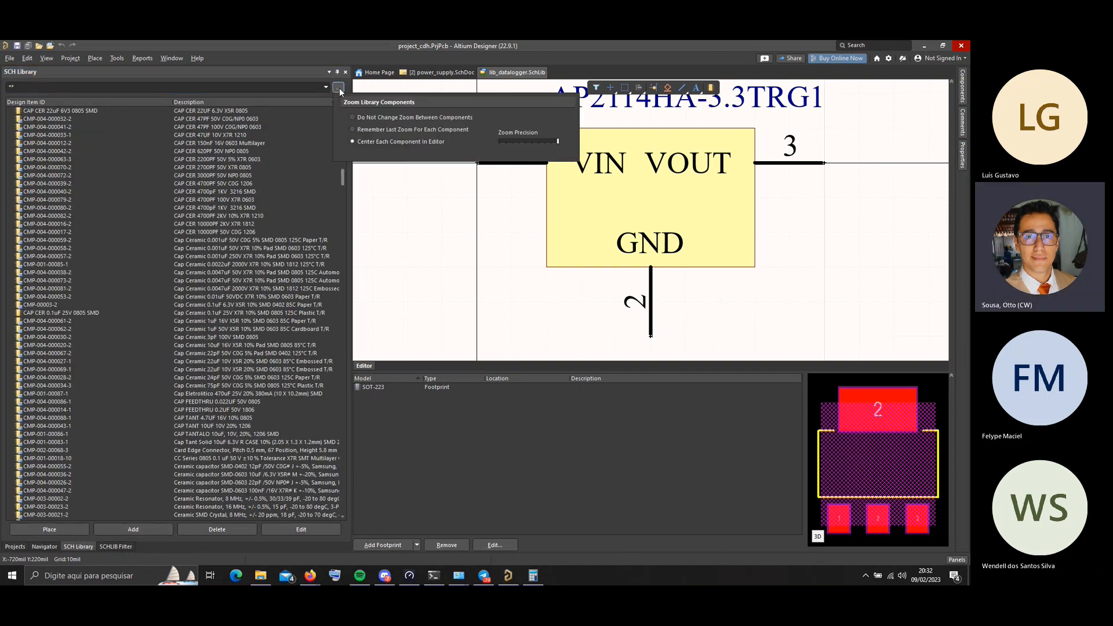
click(339, 88)
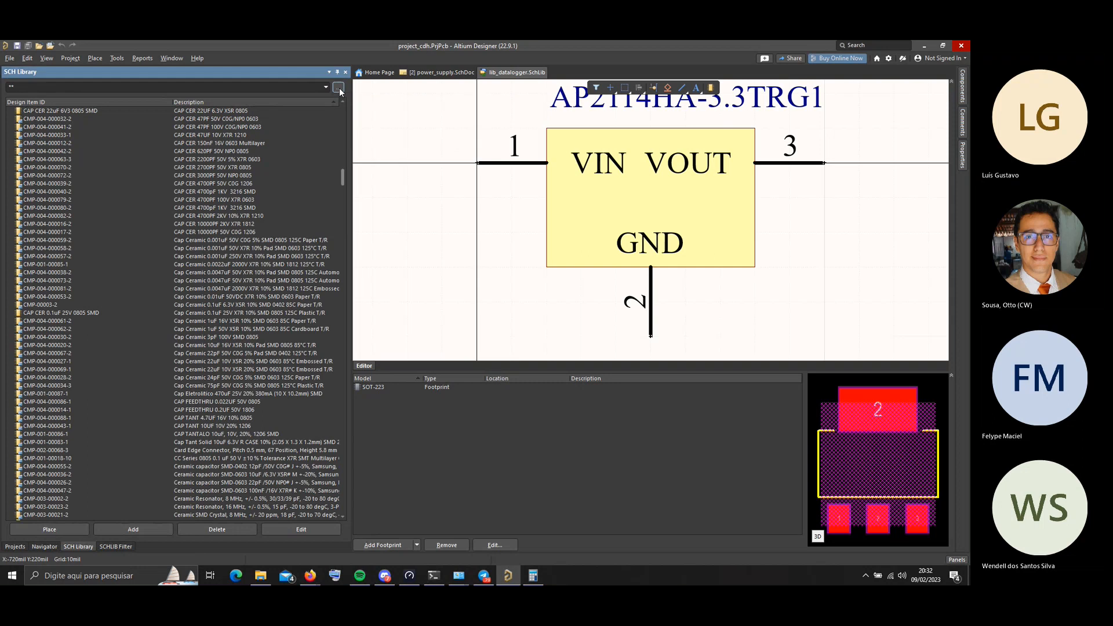
click(338, 87)
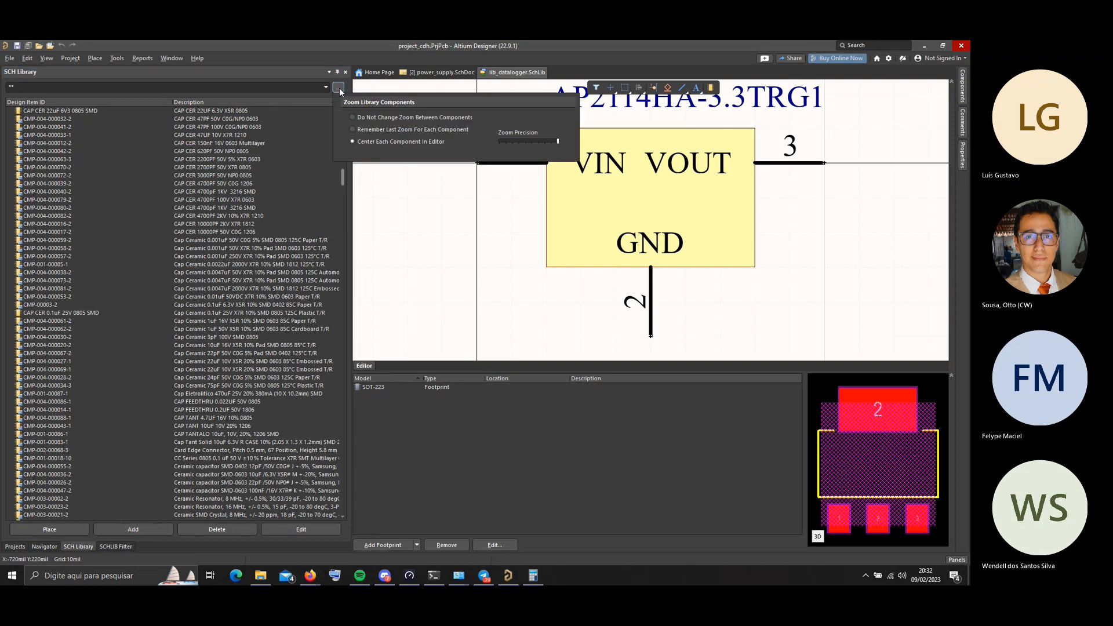
click(218, 101)
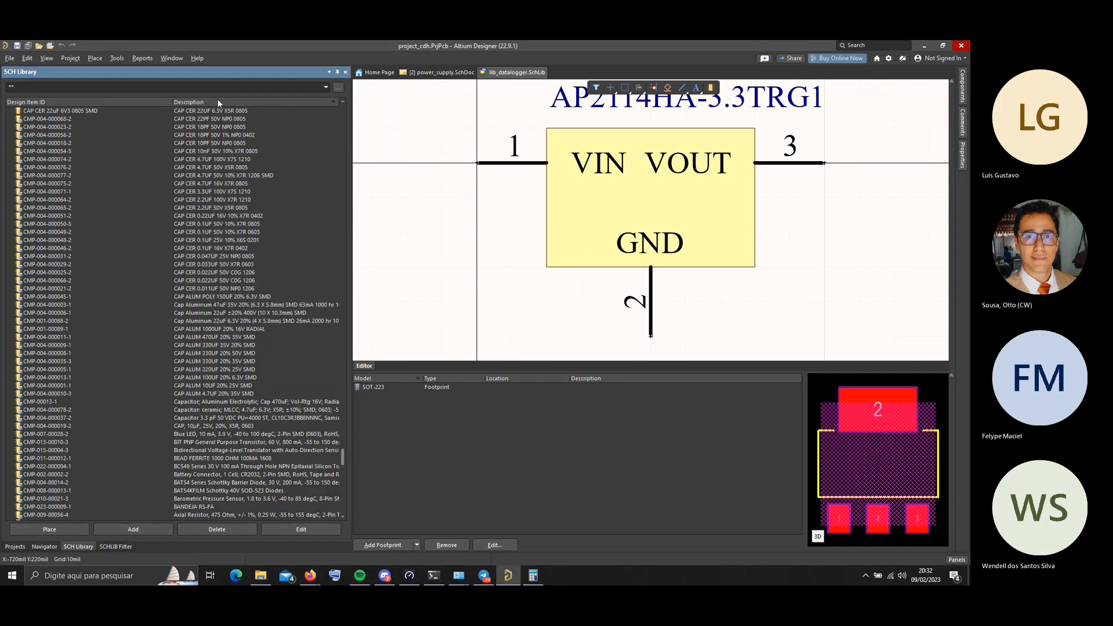
click(113, 546)
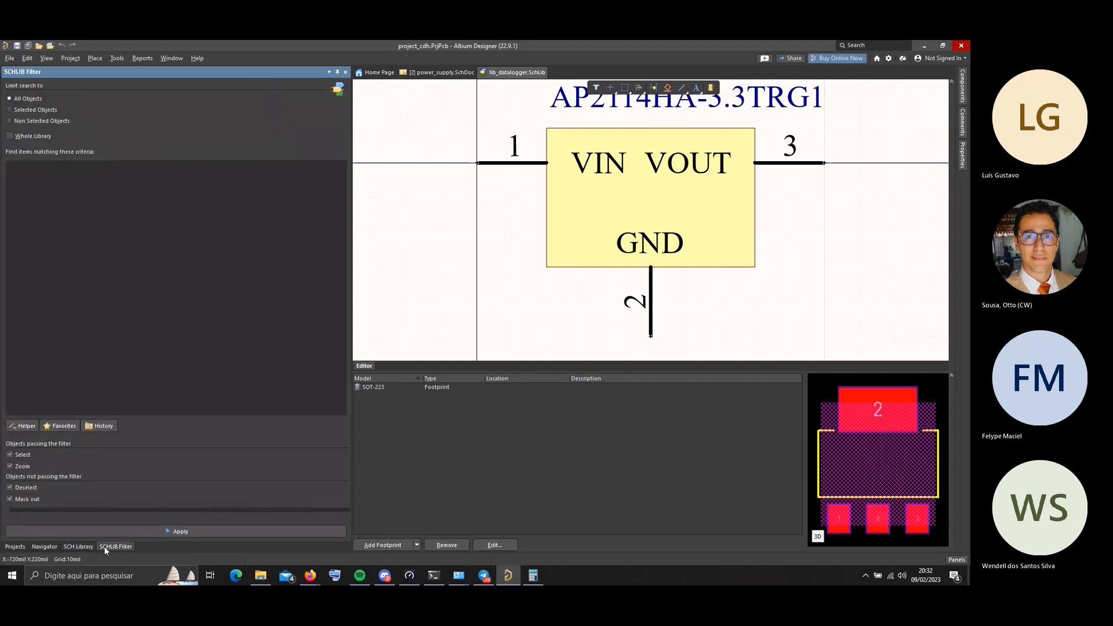
click(92, 547)
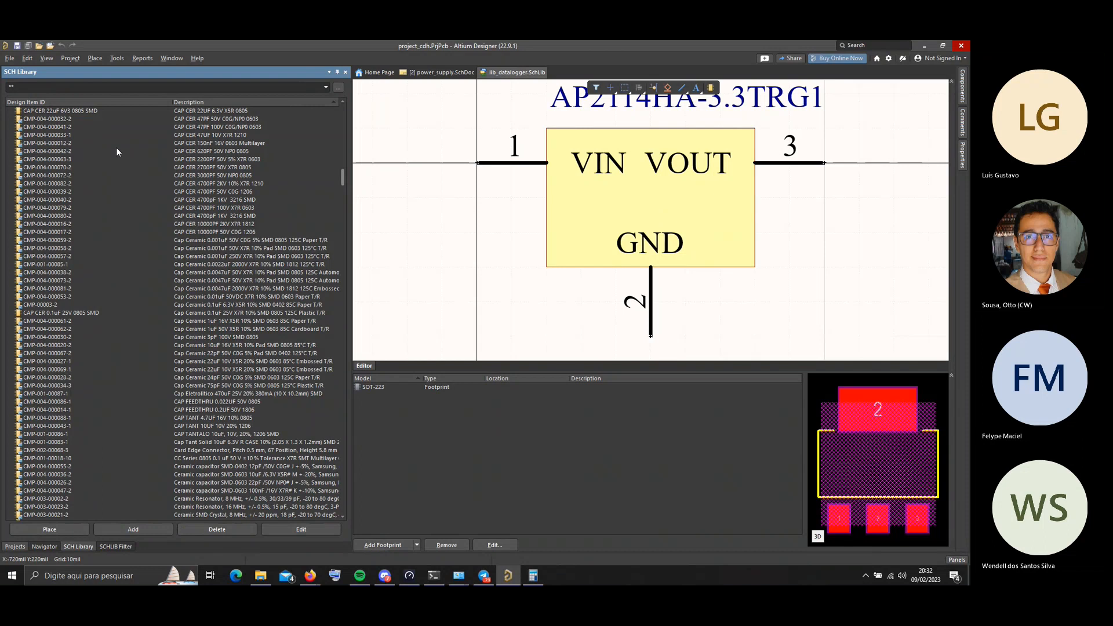
Browse the sorted list down to the RES entries and widen the component list to show more of the descriptions
click(231, 336)
scroll(231, 335, down, 14)
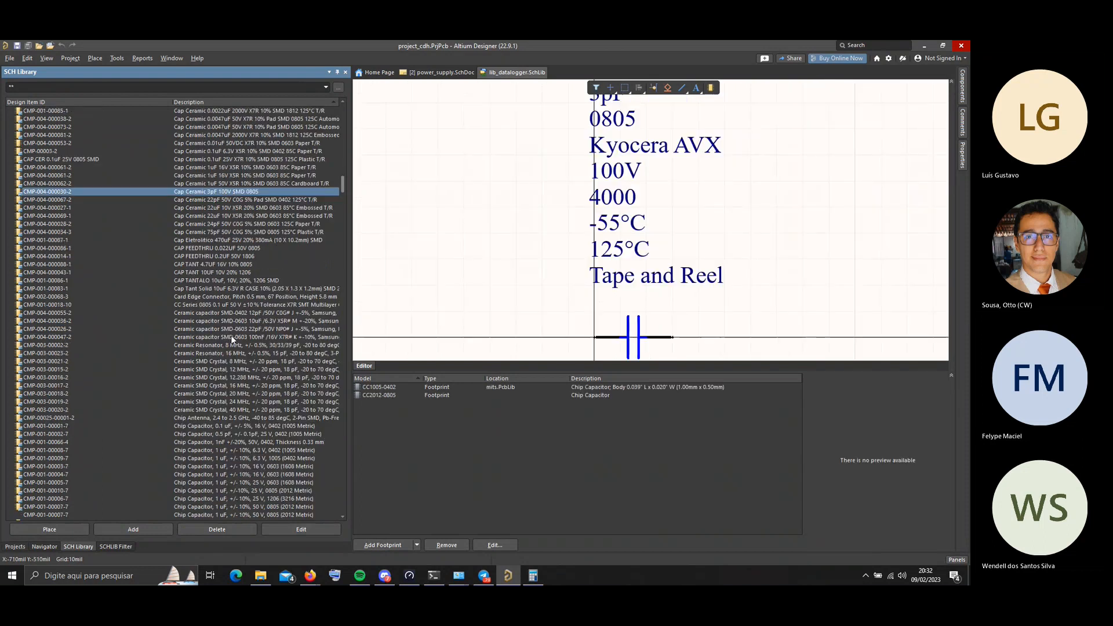
scroll(231, 335, down, 20)
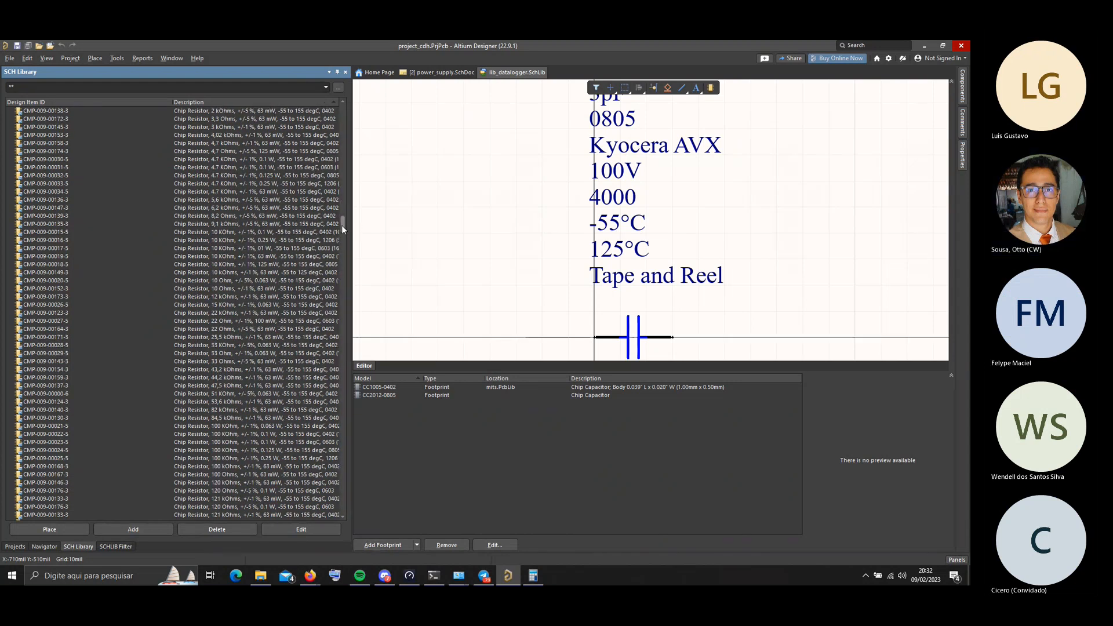
drag(342, 225, 348, 276)
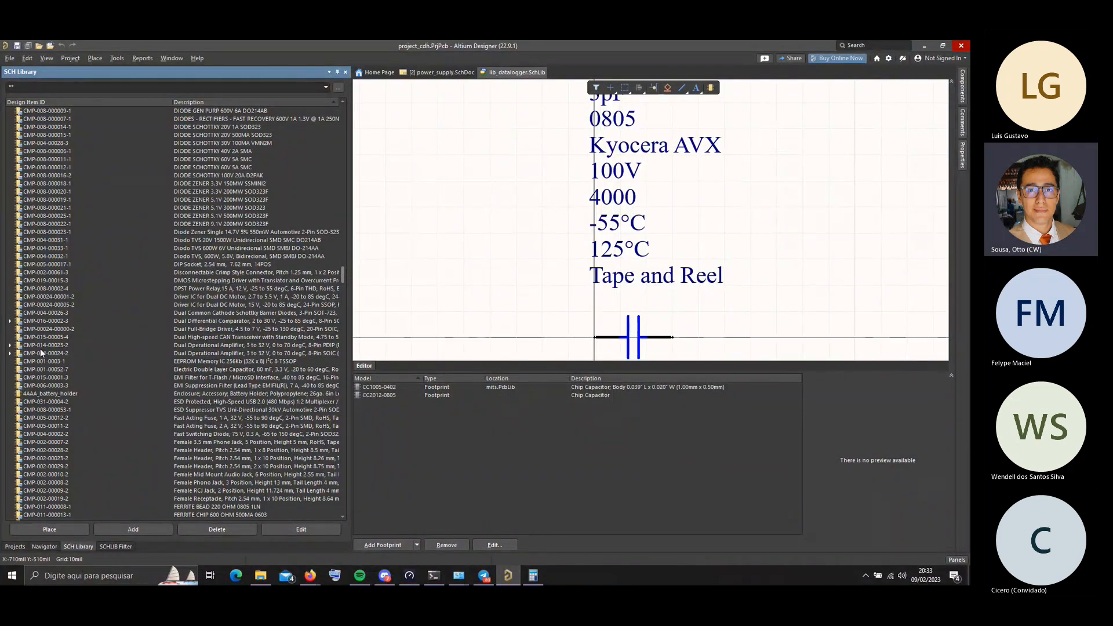
scroll(334, 267, down, 1)
drag(343, 274, 346, 411)
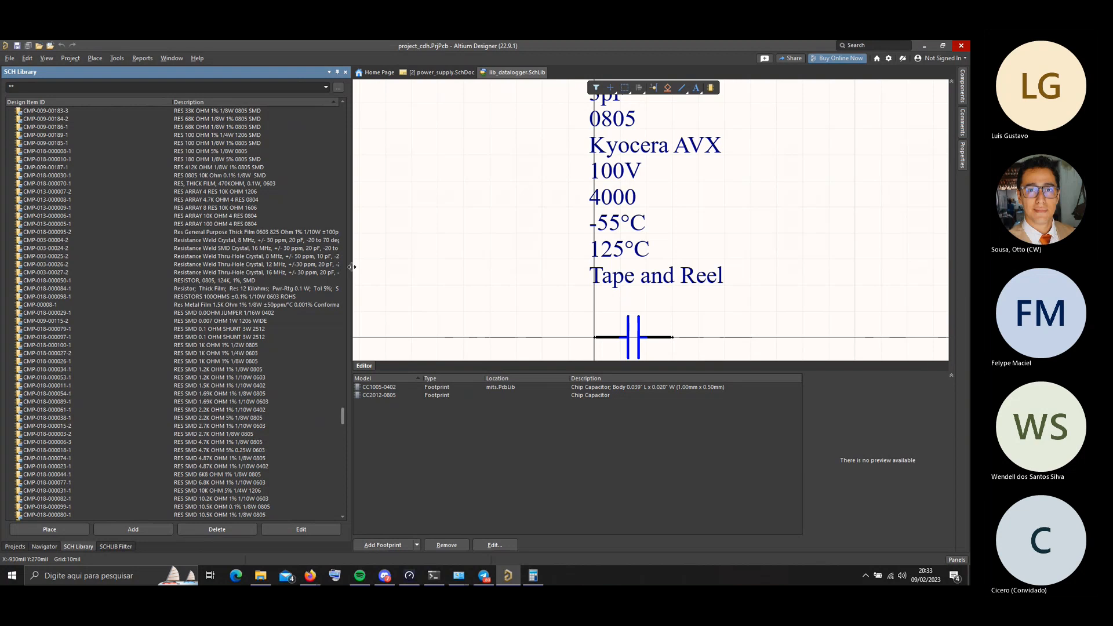
drag(360, 267, 448, 279)
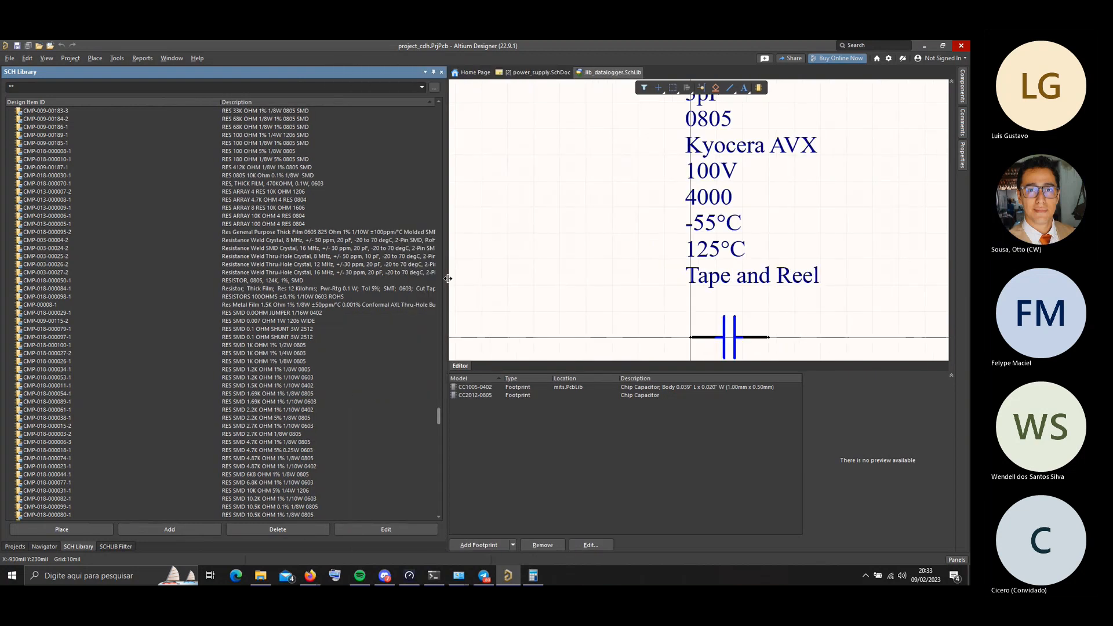
Preview the Res Metal Film 1.5K Ohm 1% 1/8W through-hole resistor and rotate its footprint in 3D
click(385, 305)
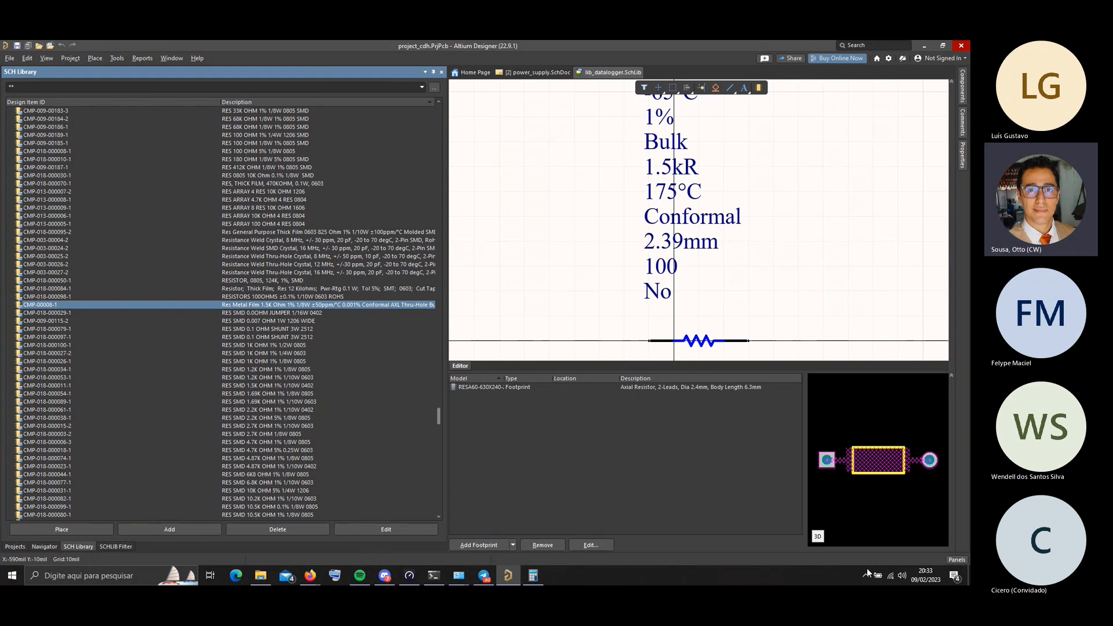
click(819, 538)
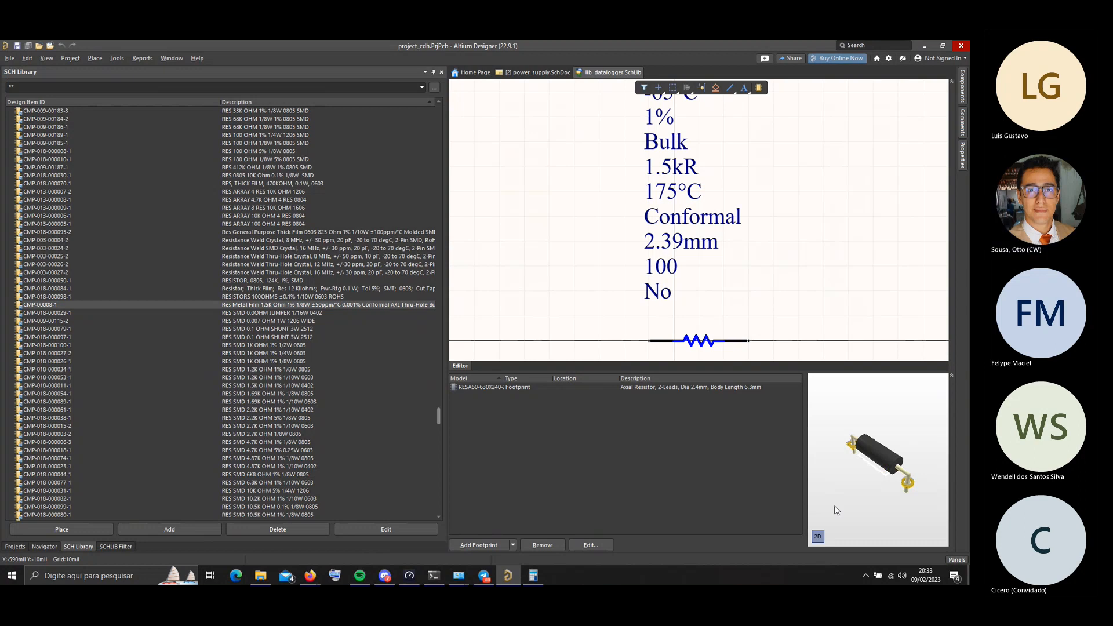
mouse_move(907, 484)
right_down()
mouse_move(926, 439)
mouse_move(893, 491)
mouse_move(918, 392)
mouse_move(910, 490)
right_up()
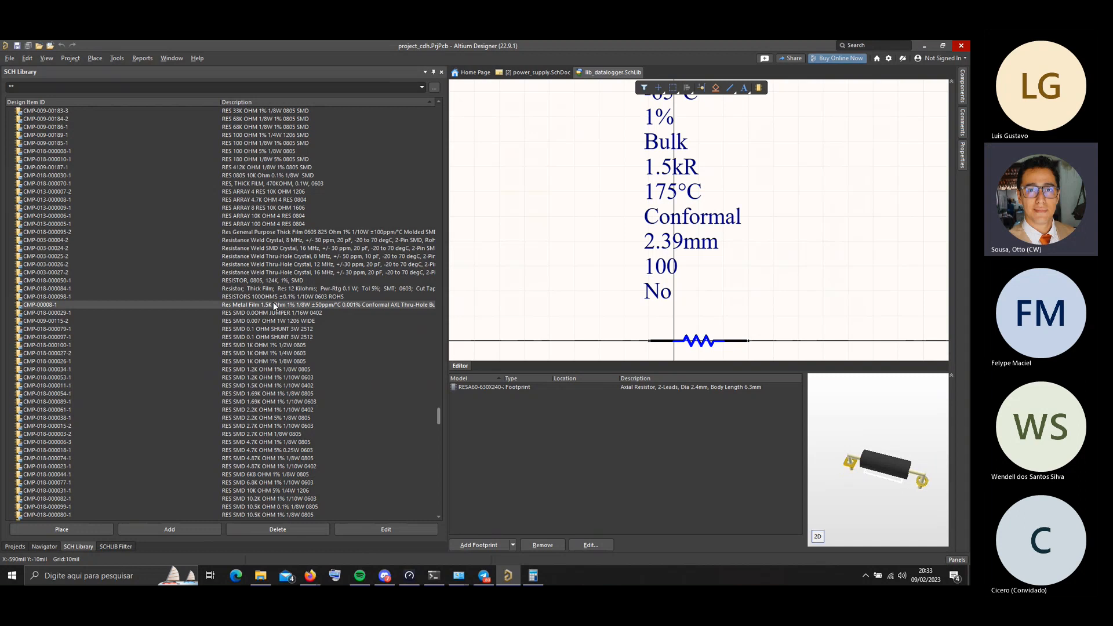
Select RES 7.5R OHM 1% 3W TRUE HOLE and open the PCB model settings of its CR1608-0603 footprint
scroll(276, 301, up, 5)
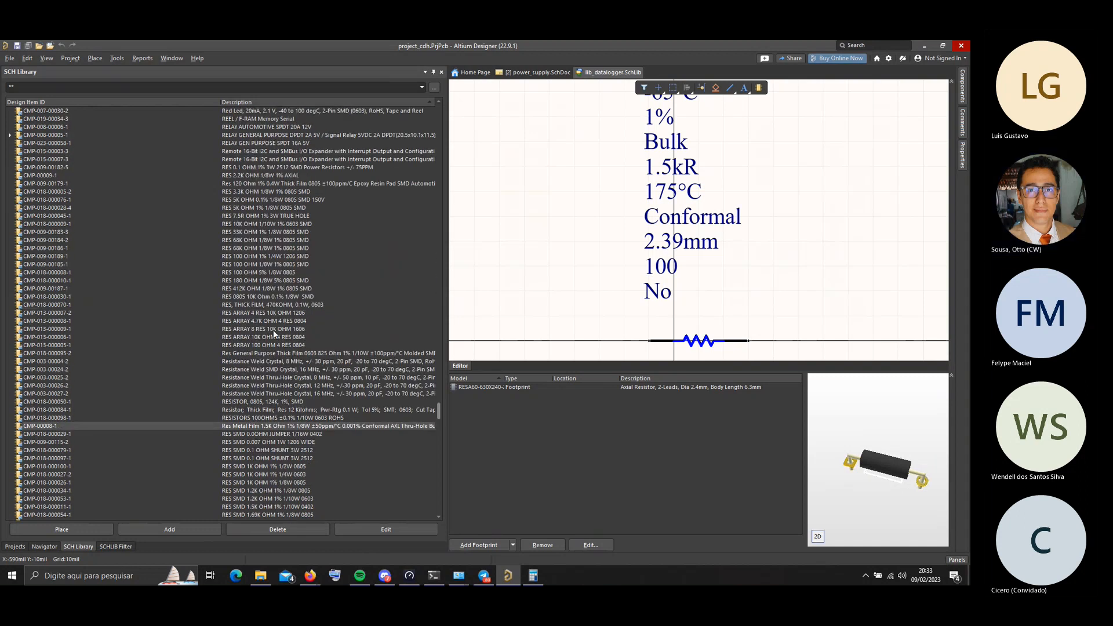
click(264, 215)
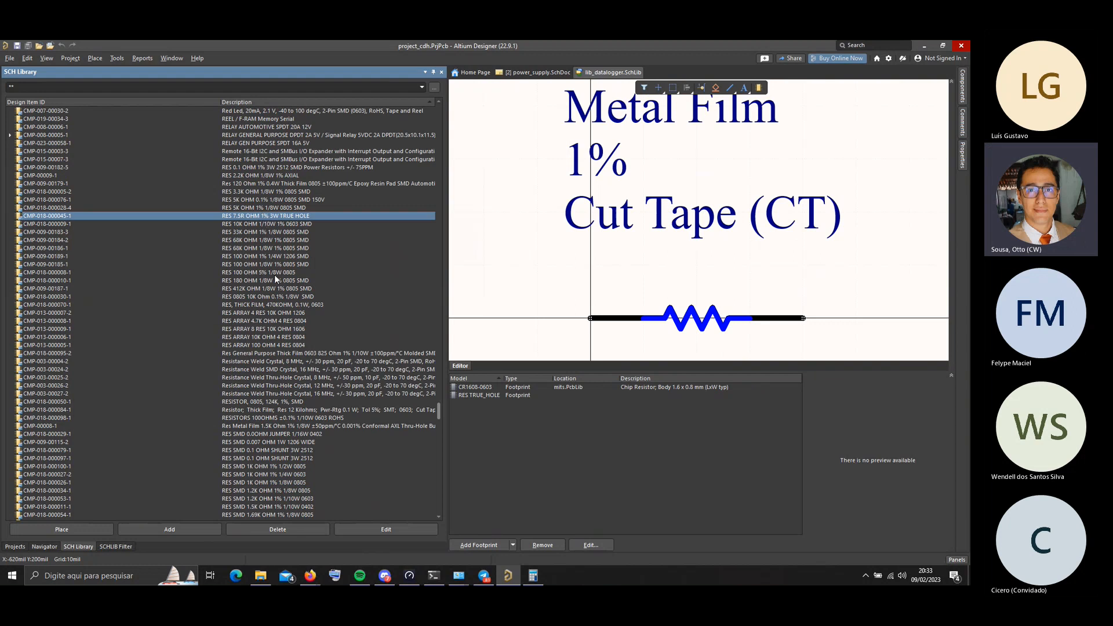
click(474, 388)
double_click(473, 390)
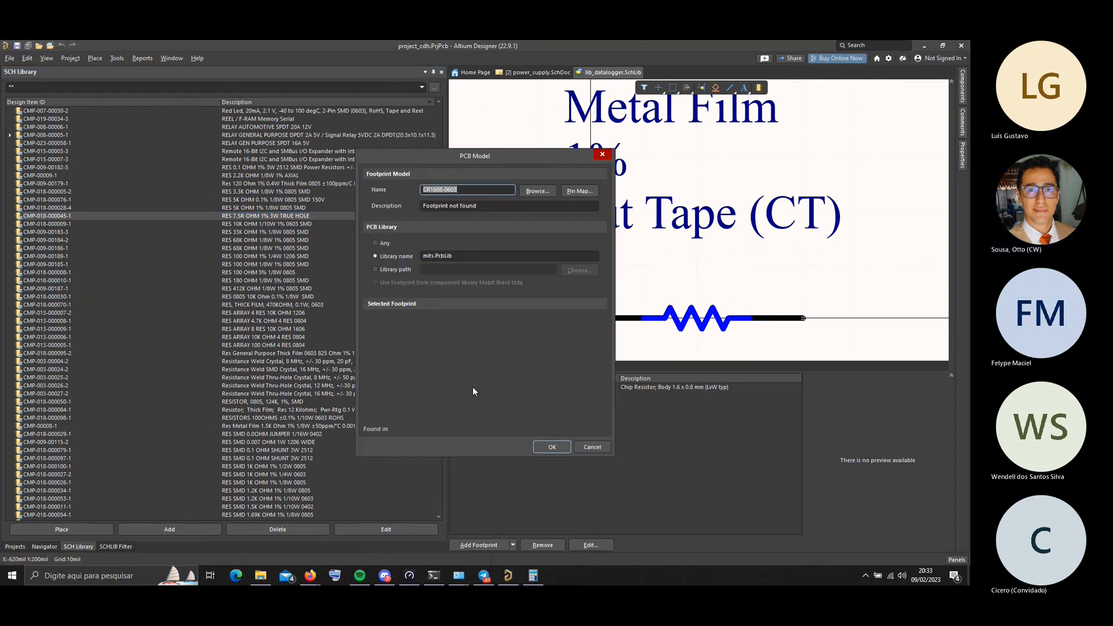
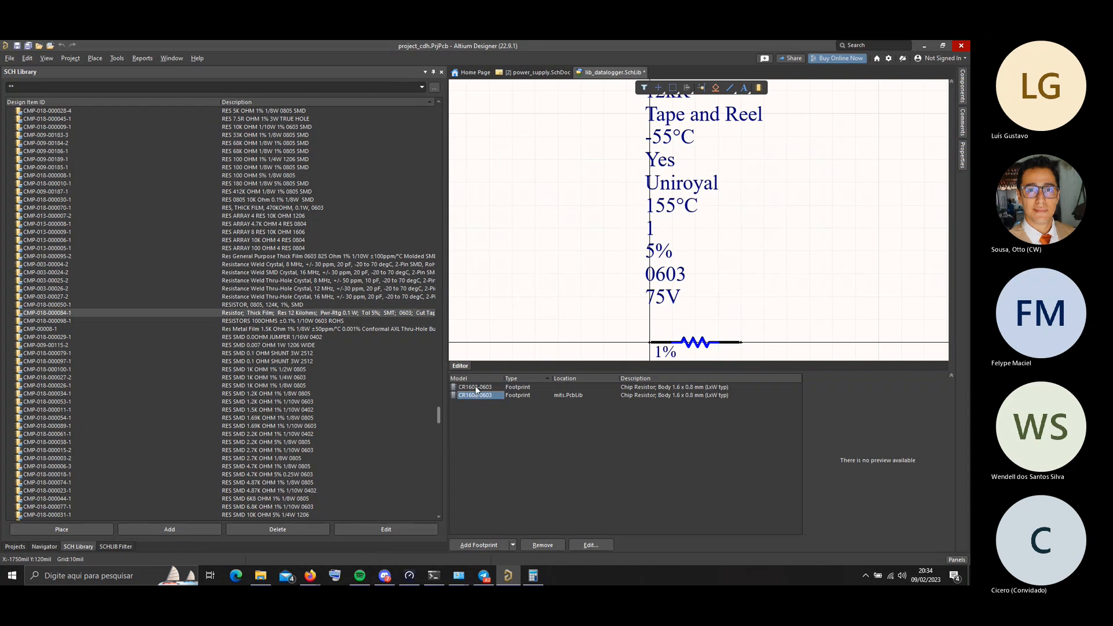
Preview RES SMD 0.0OHM JUMPER 1/16W 0402 and look through the remaining SMD and thick film resistors
click(269, 337)
scroll(268, 341, down, 4)
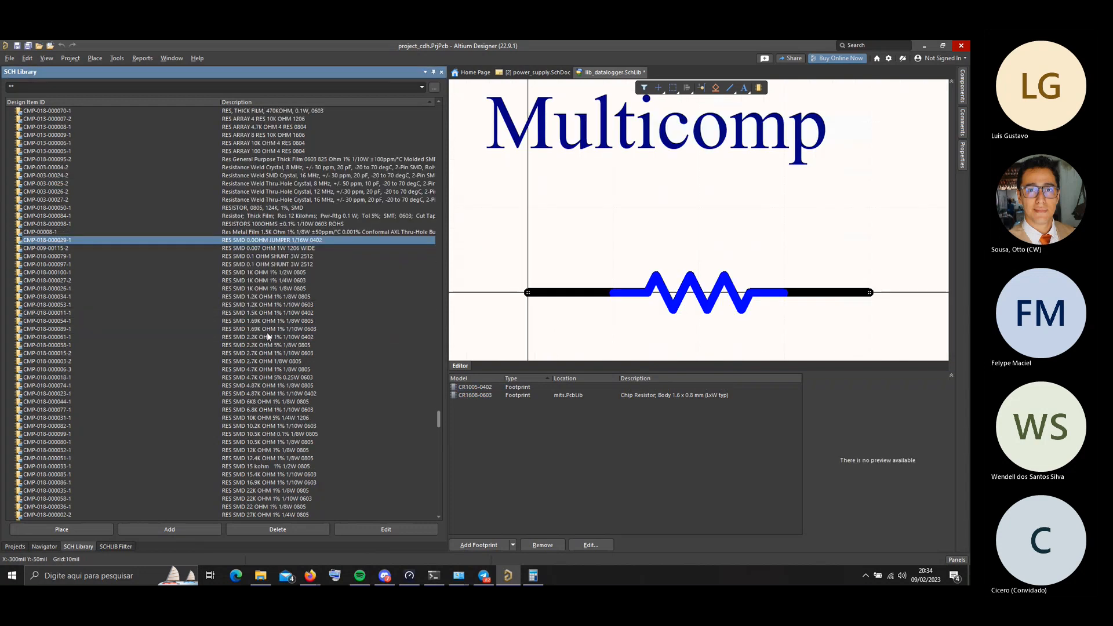
scroll(276, 264, down, 17)
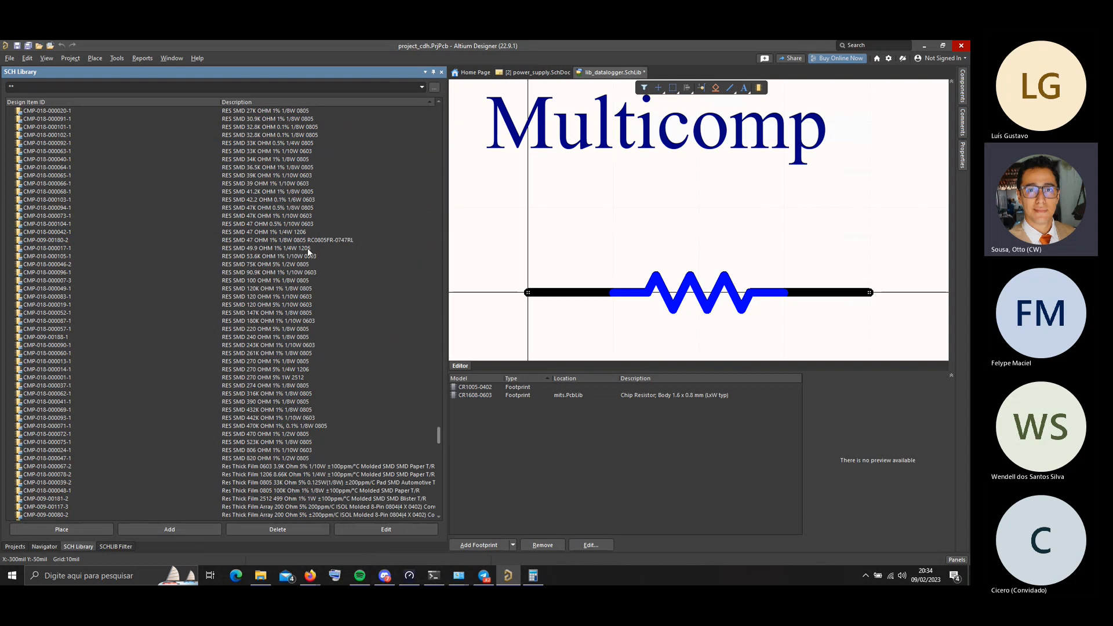
scroll(310, 248, down, 8)
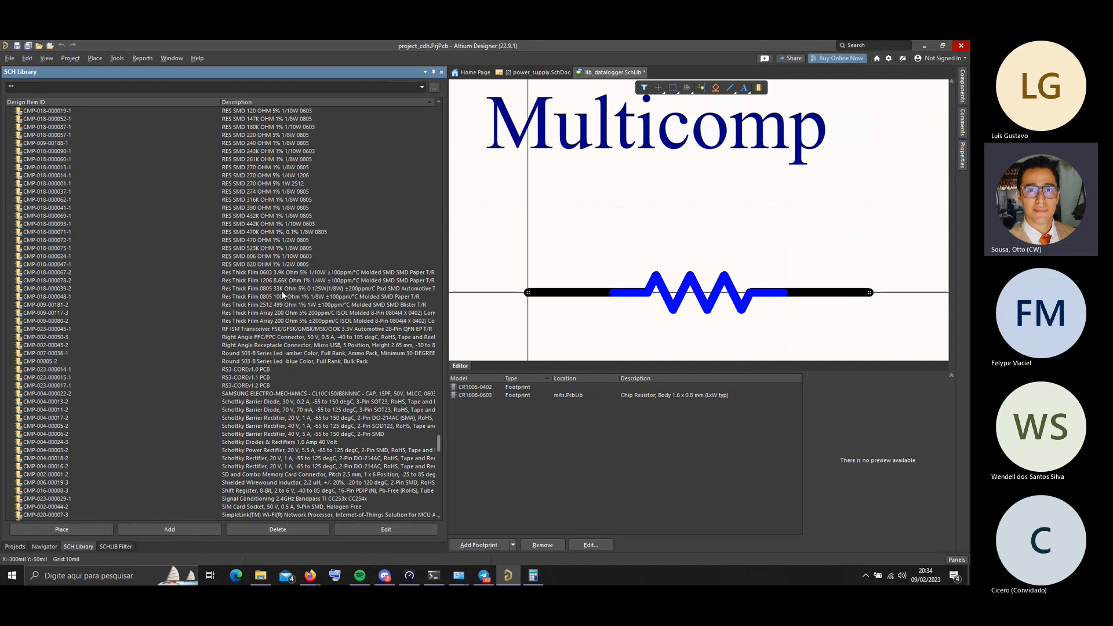
Preview the RS3-COREv1.0, v1.1 and v1.2 PCB components and the amber Round 503-B Series LED
click(270, 368)
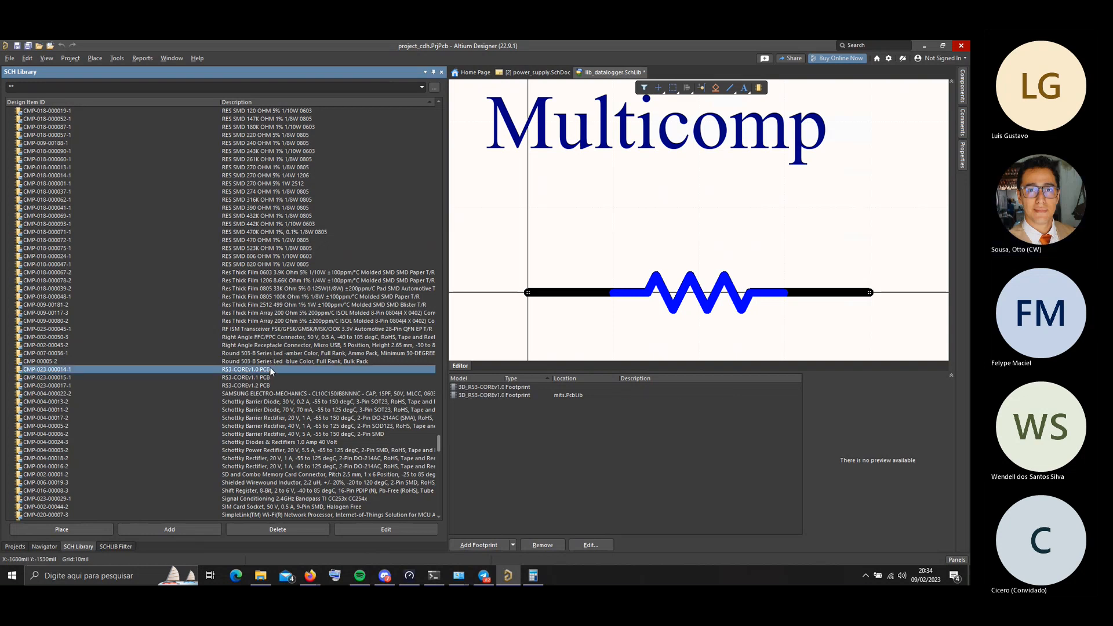
click(263, 378)
click(261, 385)
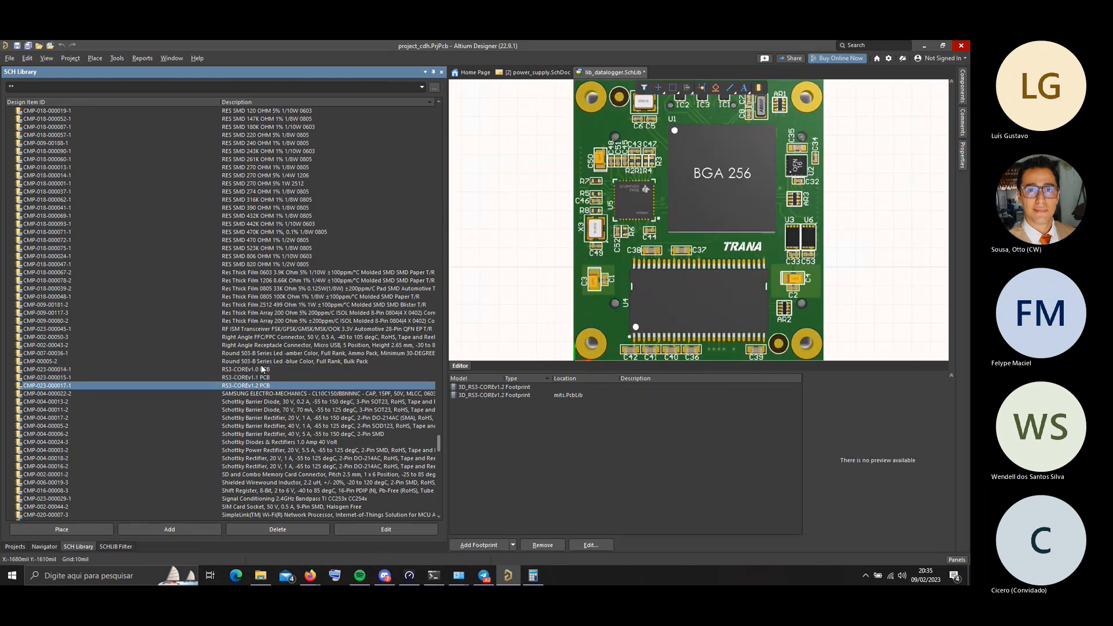
click(262, 369)
click(262, 354)
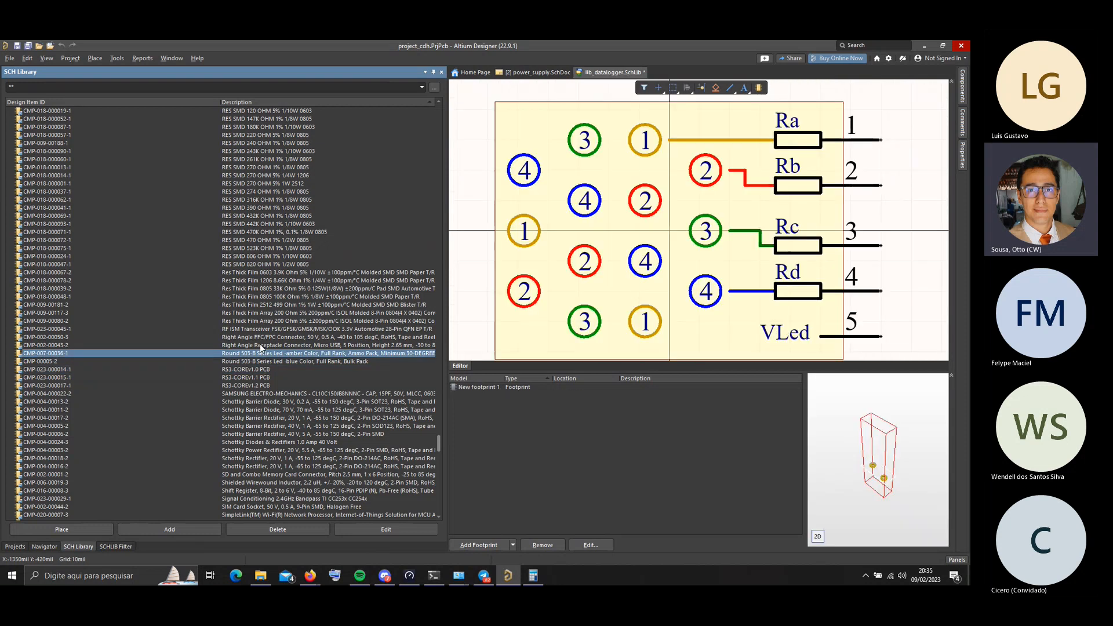
Preview the right angle FFC/FPC connector and the Res Thick Film 0805 100K Ohm resistor, checking its CR1608-0603 and CR2012-0805 footprints
click(255, 337)
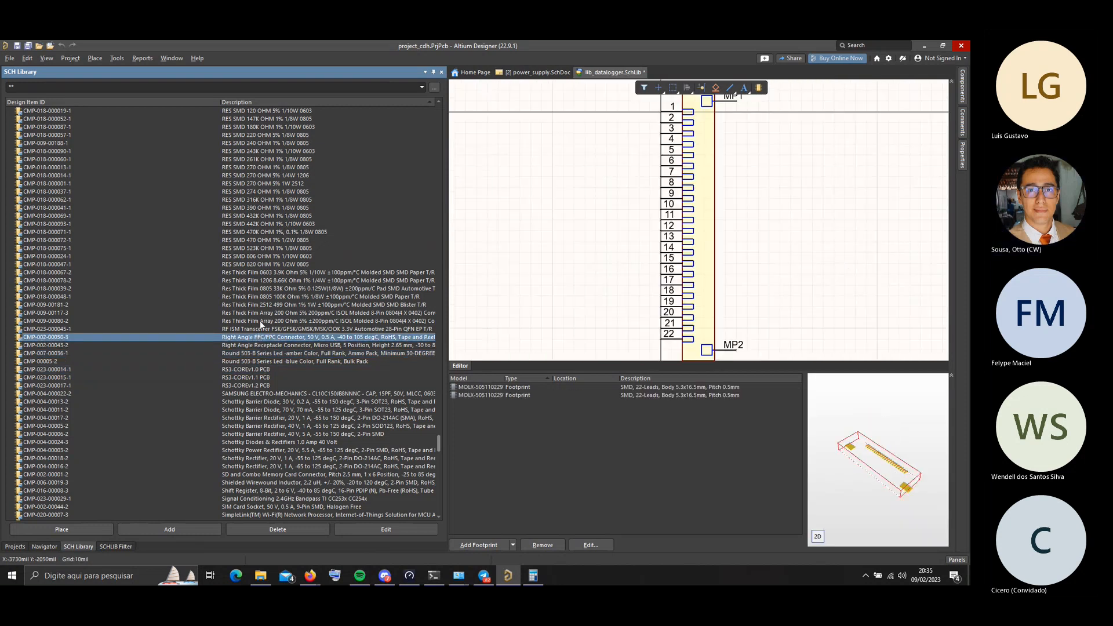
click(261, 320)
click(268, 297)
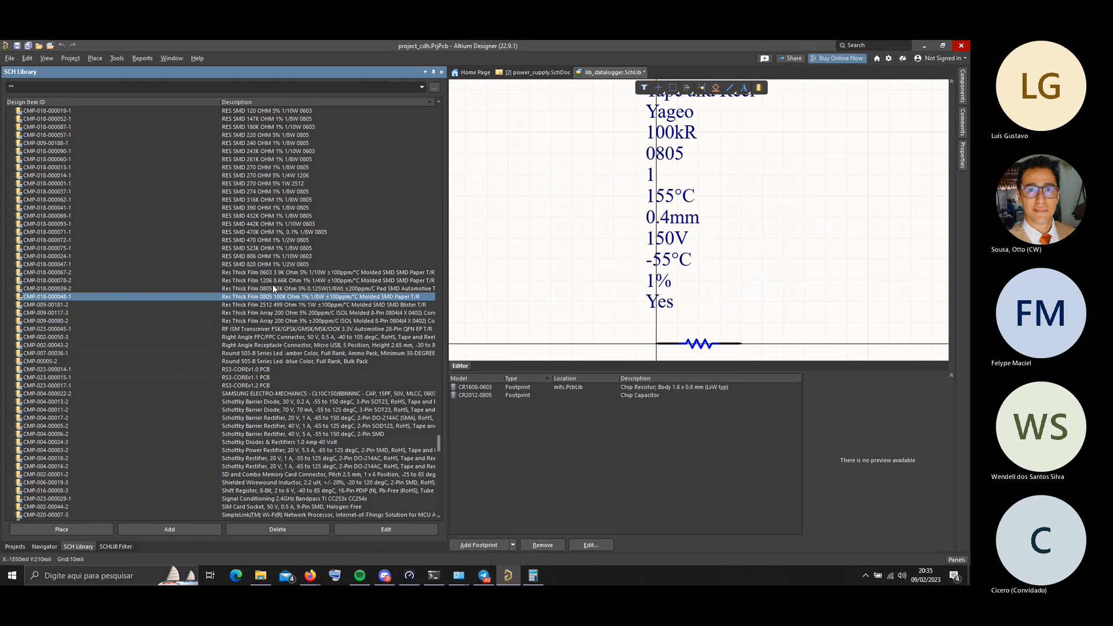
click(469, 389)
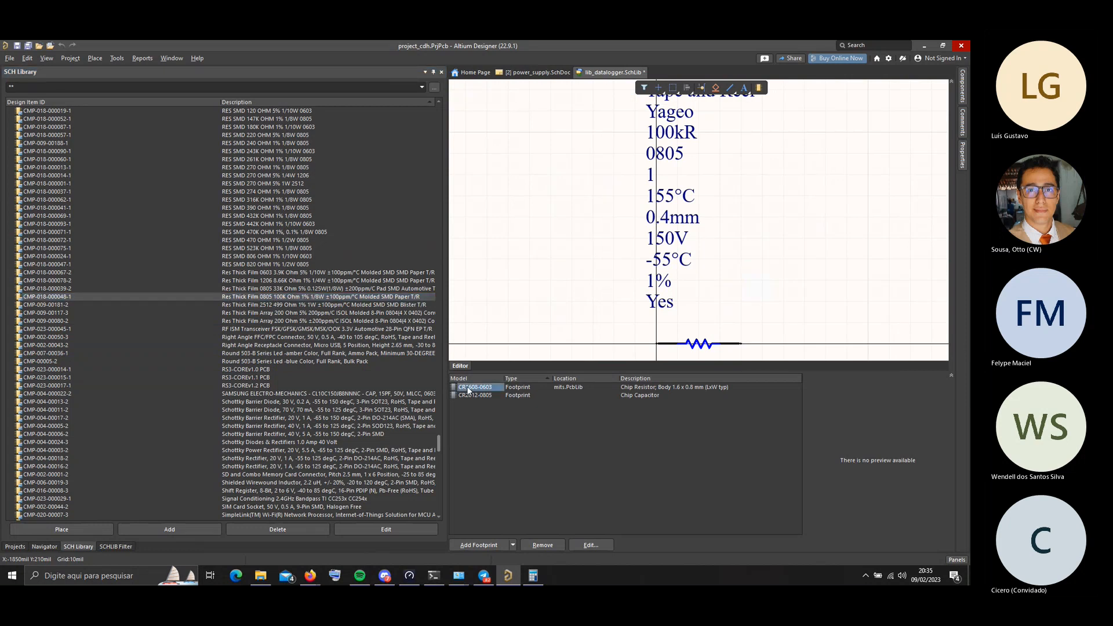
click(471, 398)
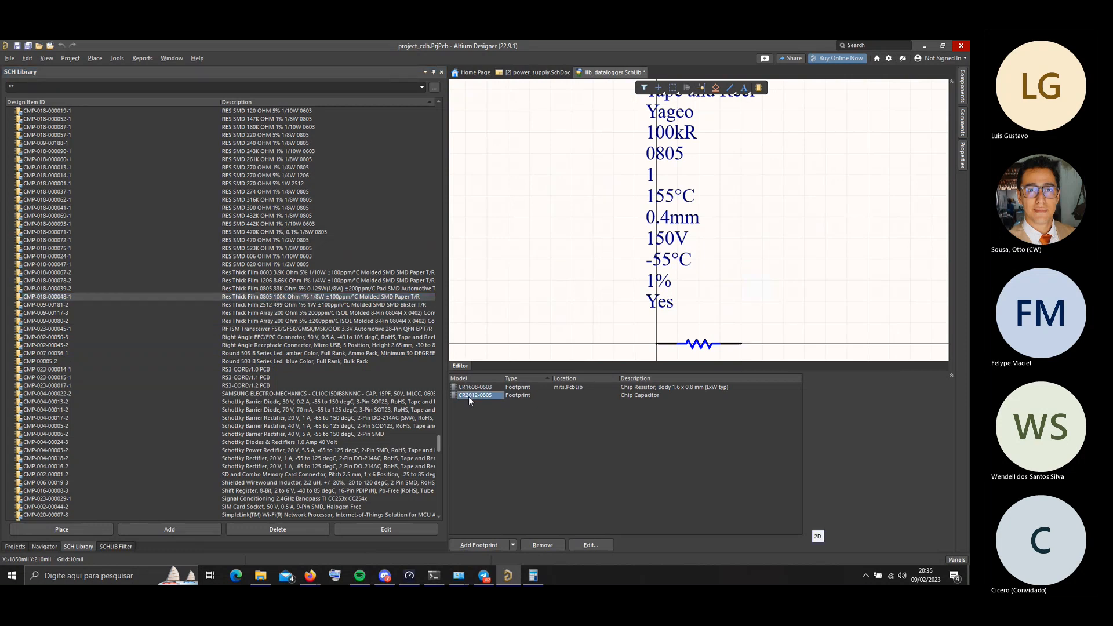
Preview the Res Thick Film 0603 3.9K Ohm resistor and the RES SMD 820, 523K and 806 OHM resistors
click(296, 274)
scroll(283, 301, up, 4)
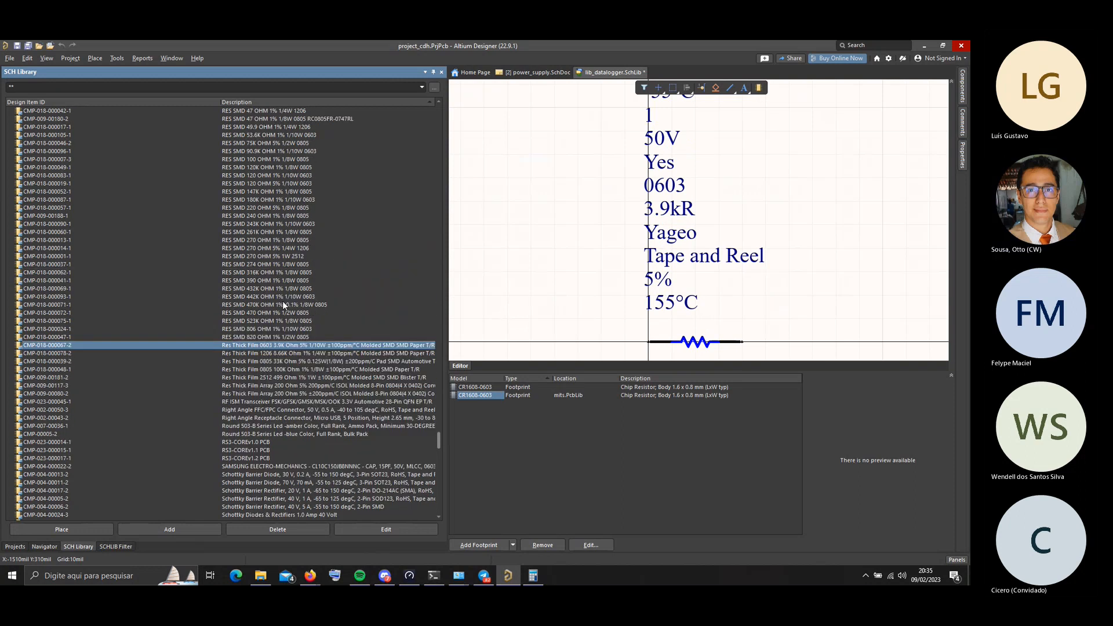
click(263, 361)
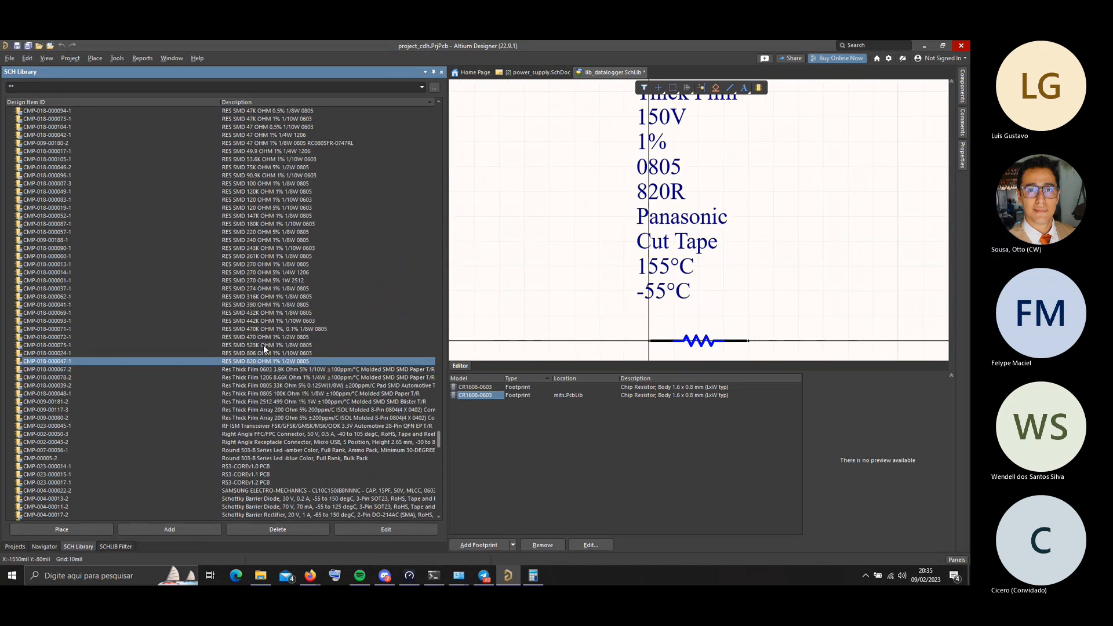
click(263, 346)
click(266, 355)
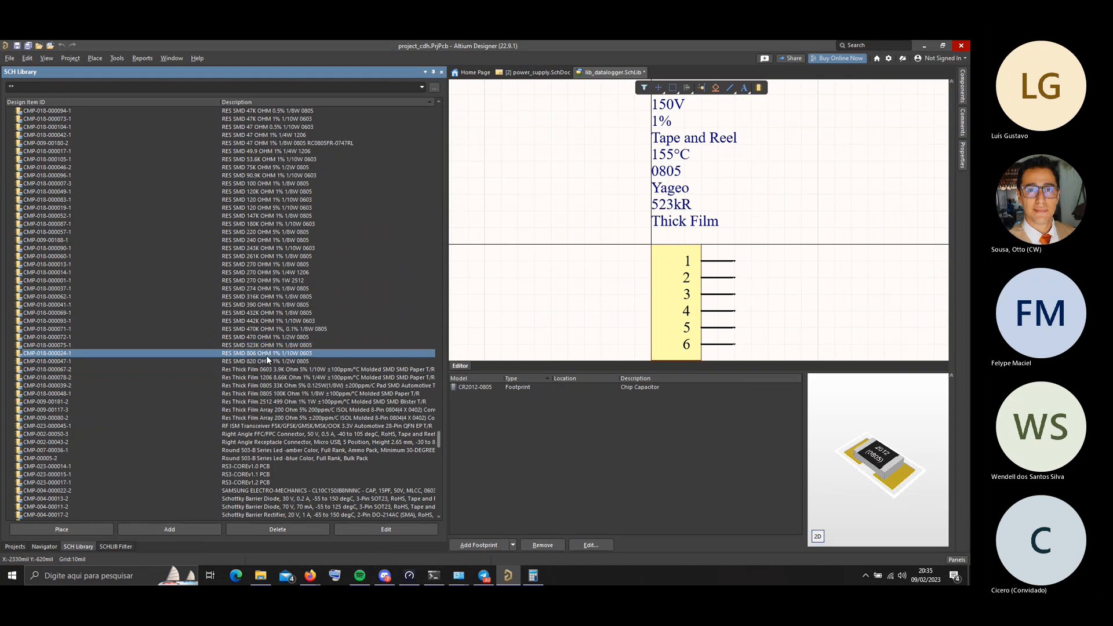
click(266, 361)
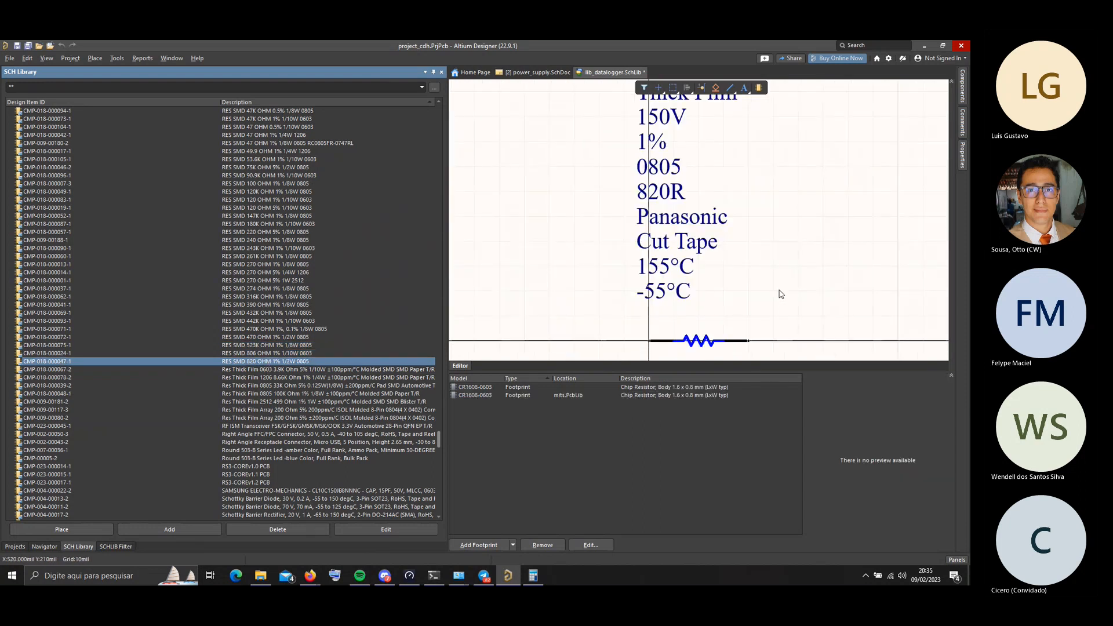
Compare the through-hole Res Metal Film 1.5K Ohm 1% 1/8W resistor with the RESISTORS 100OHMS 0603 component
scroll(291, 331, up, 15)
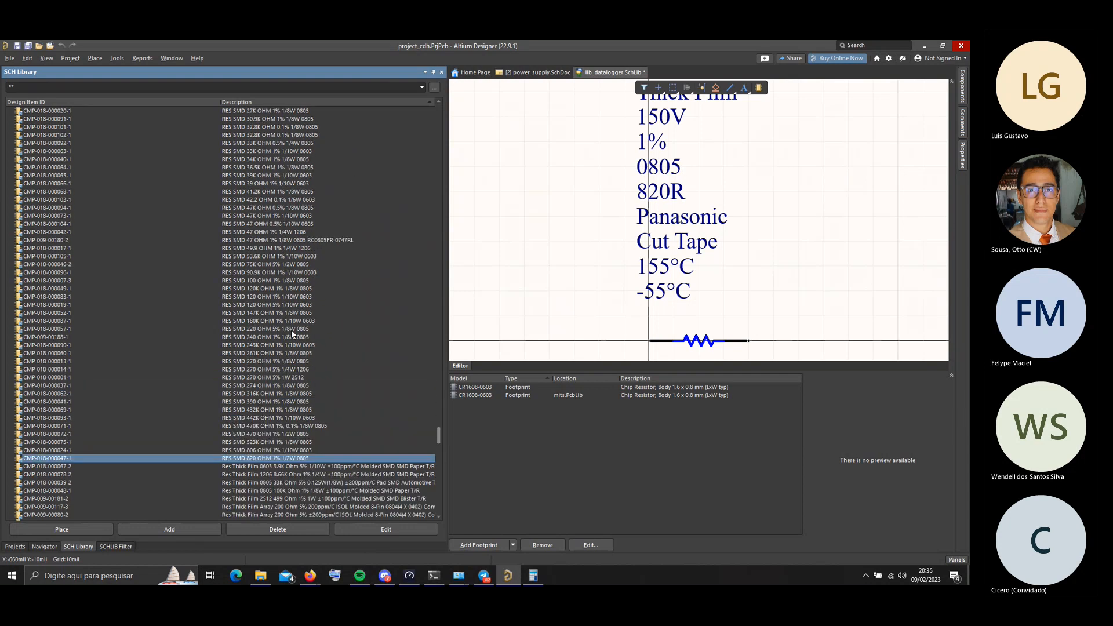
scroll(291, 332, up, 8)
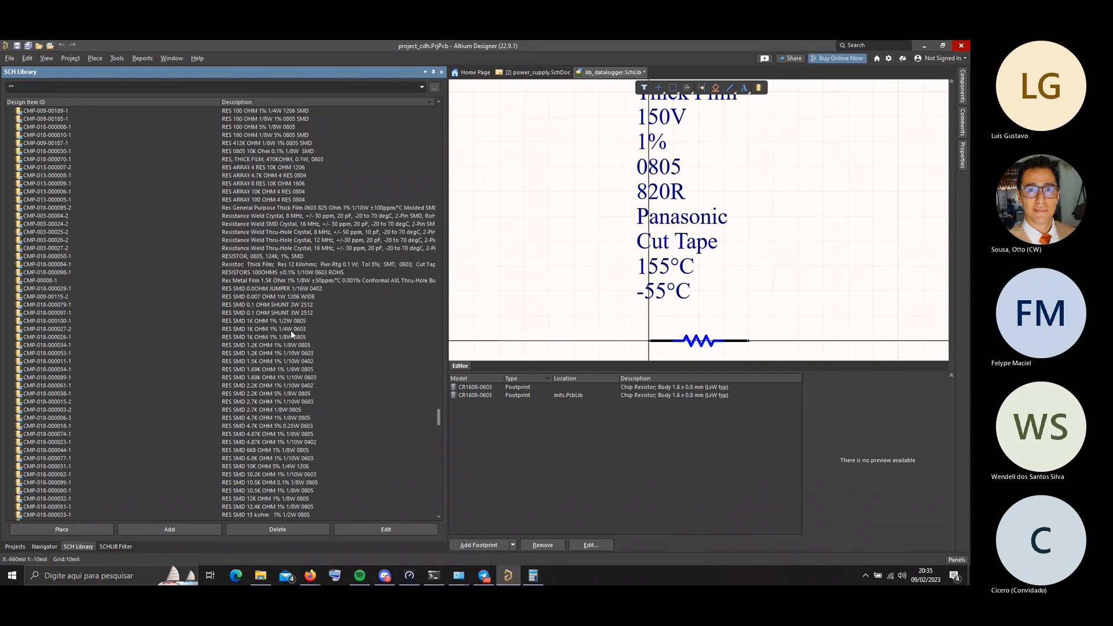
click(284, 308)
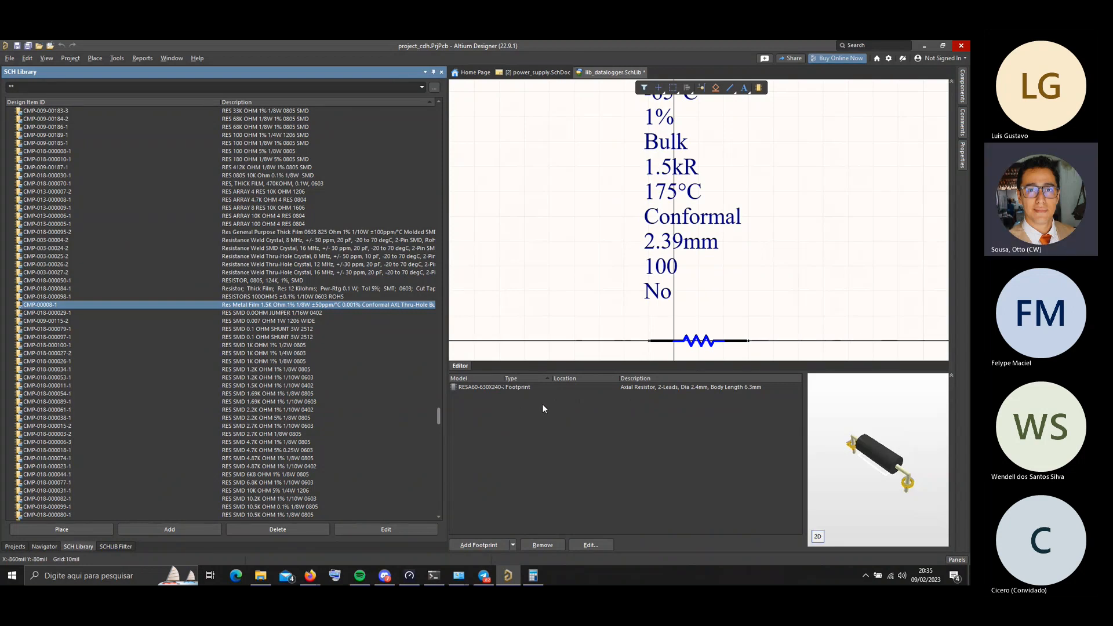
click(259, 296)
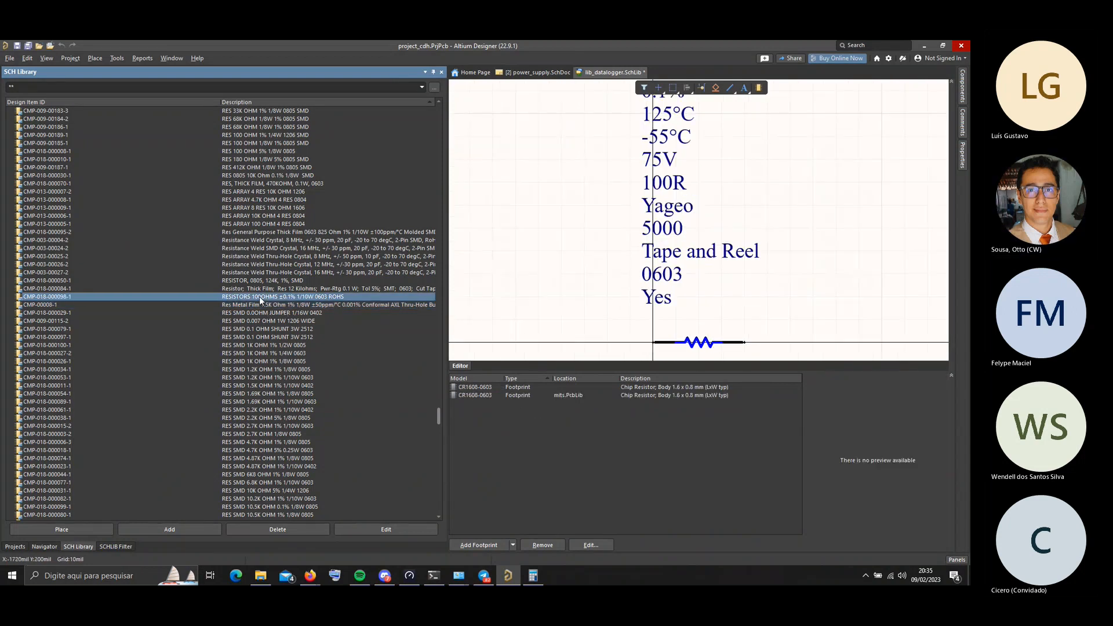
click(262, 313)
click(261, 306)
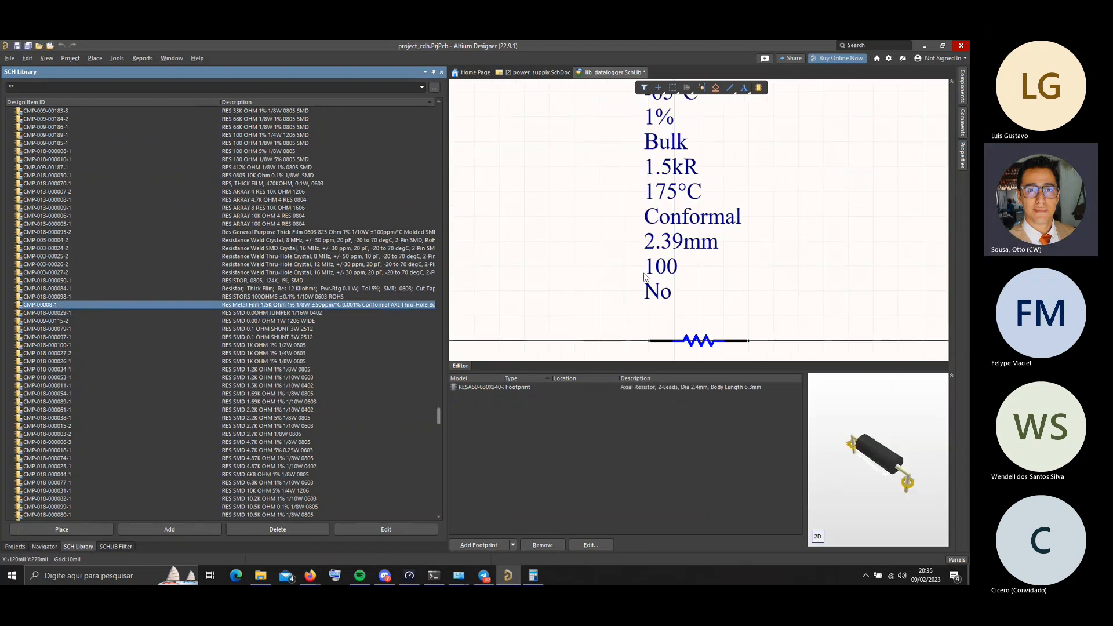
Copy the resistor symbol's zigzag body and both pins from the Res Metal Film 1.5K Ohm component
middle_drag(572, 269, 571, 274)
ctrl+scroll(572, 278, down, 3)
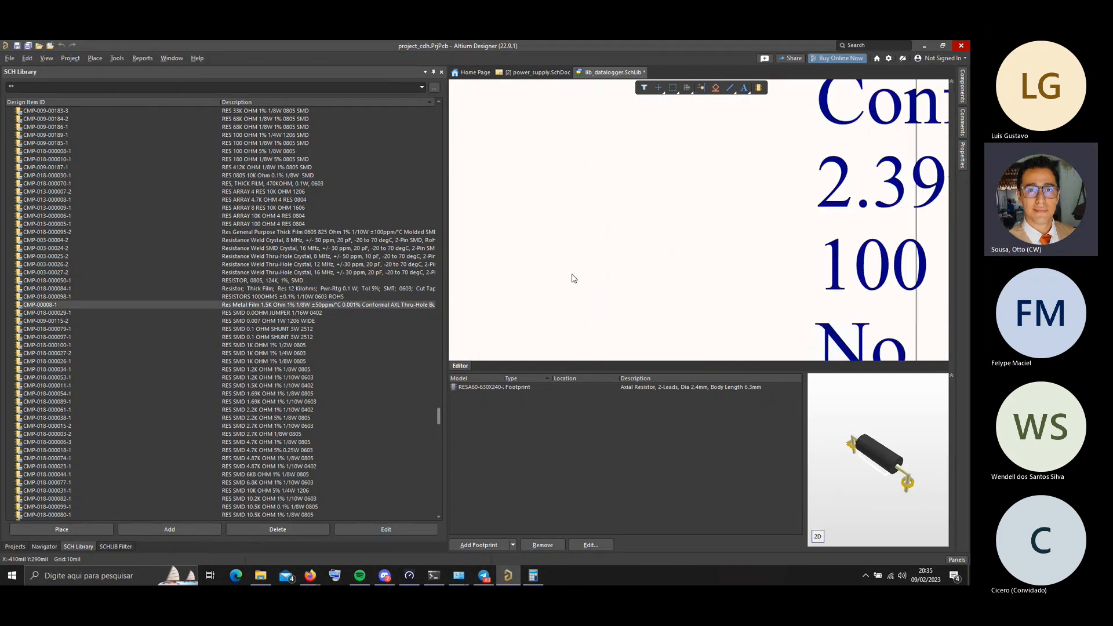
ctrl+scroll(571, 279, down, 2)
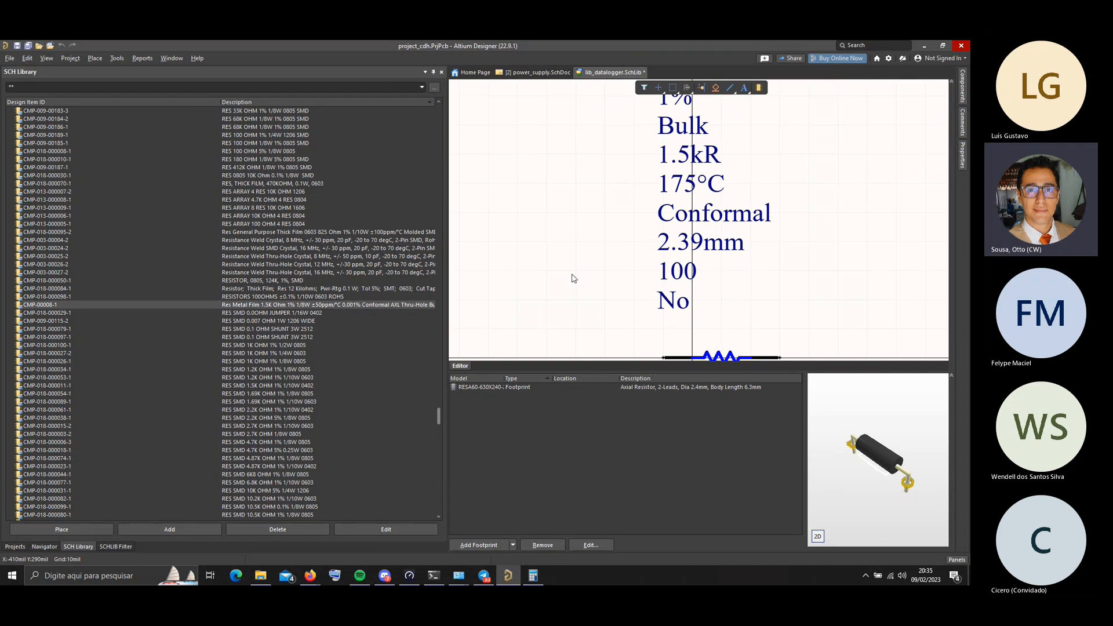
right_drag(782, 313, 782, 204)
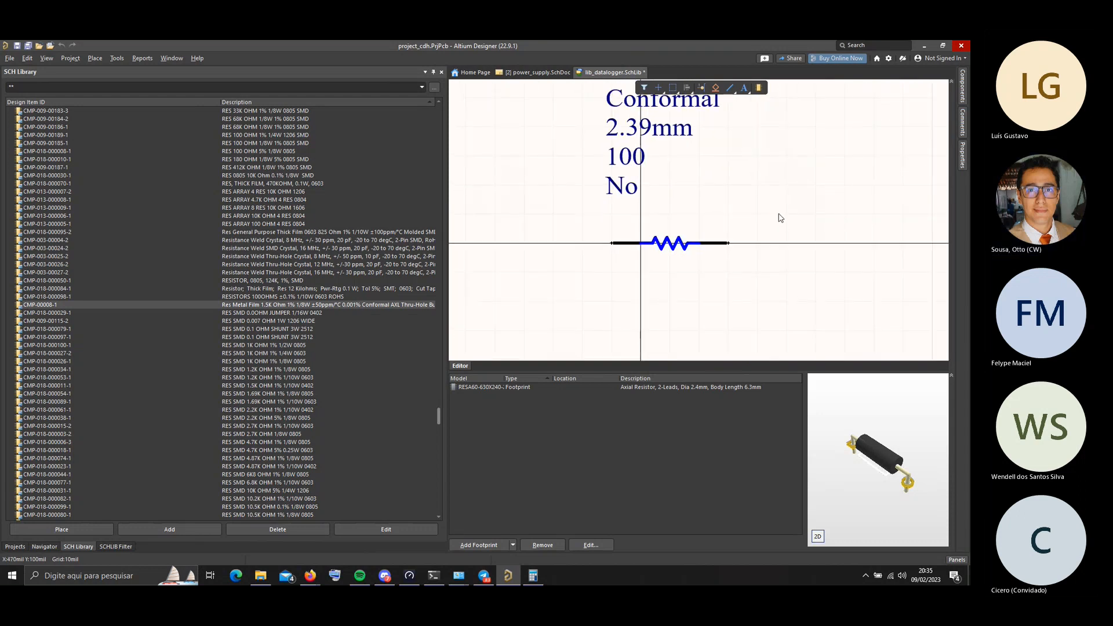
drag(776, 211, 566, 276)
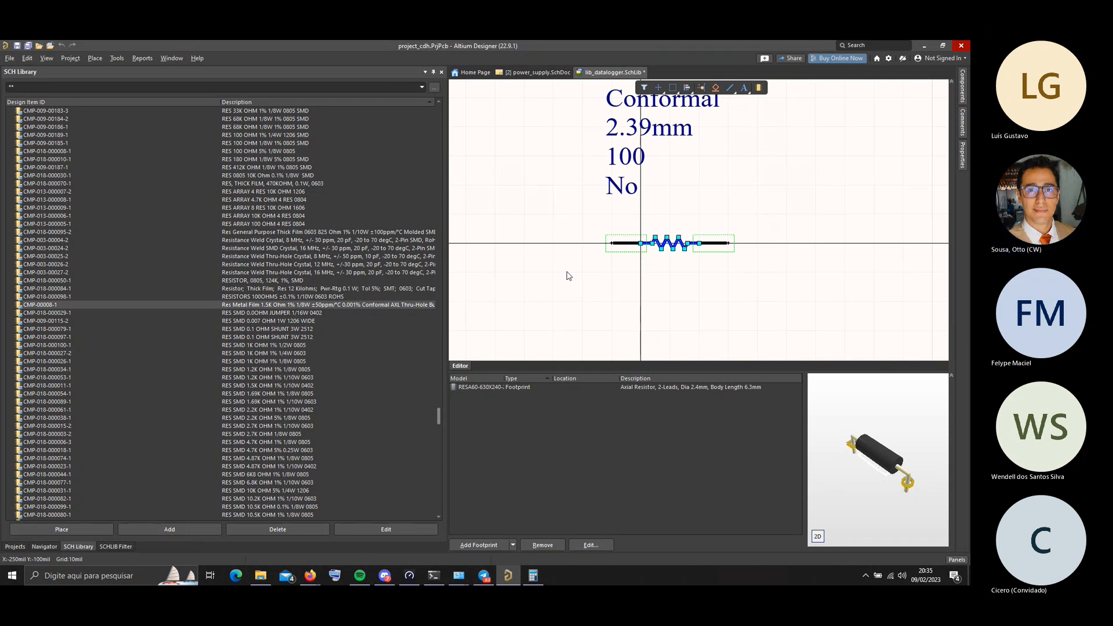
click(719, 320)
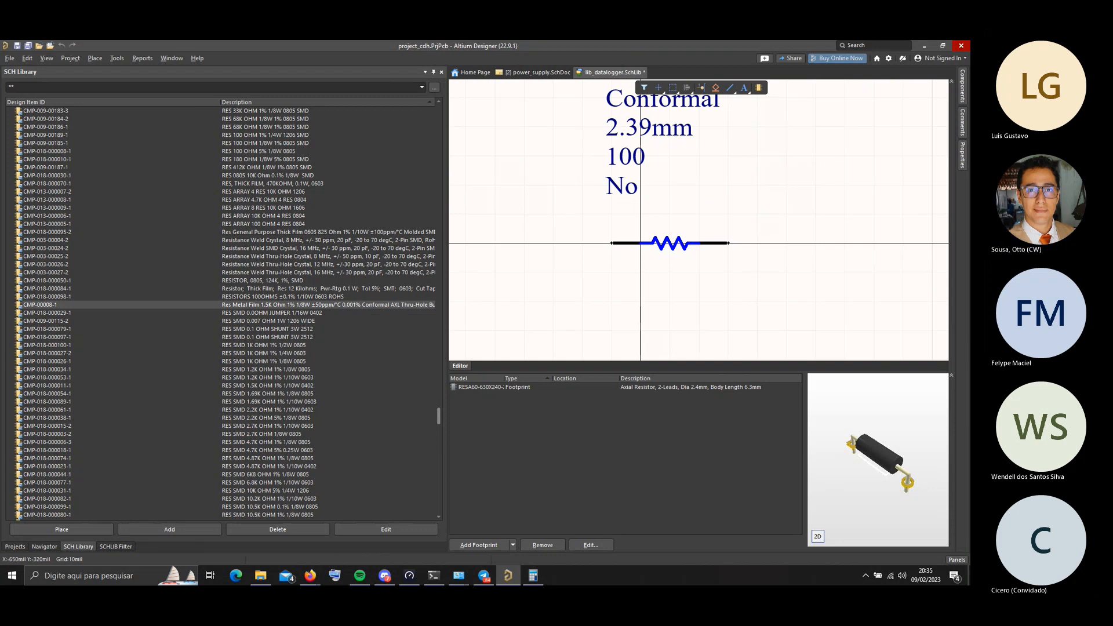
click(64, 530)
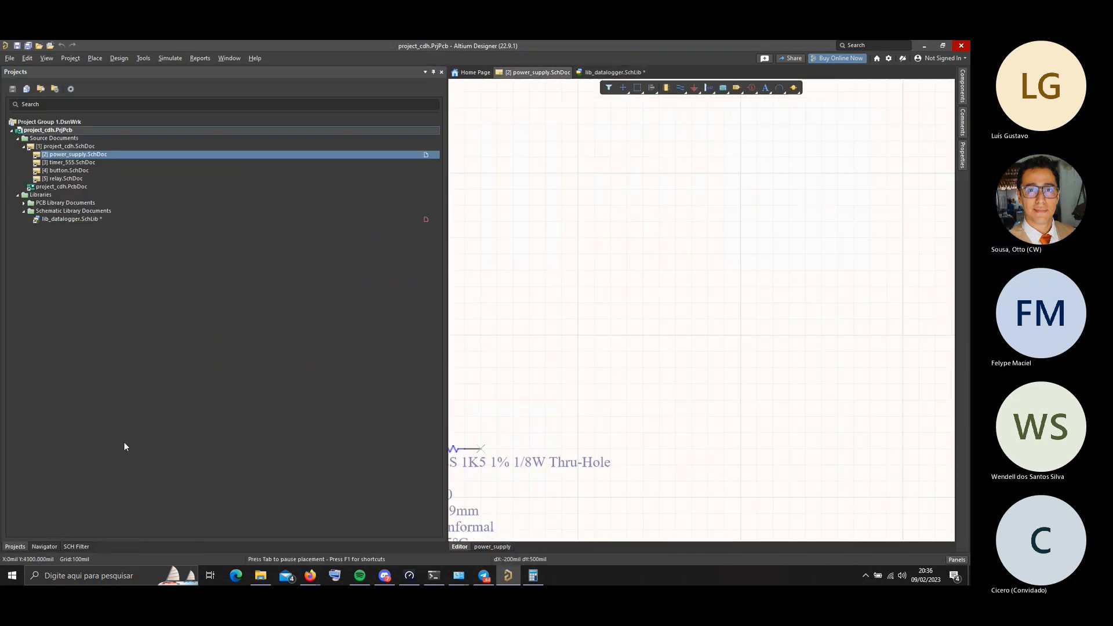
key(Escape)
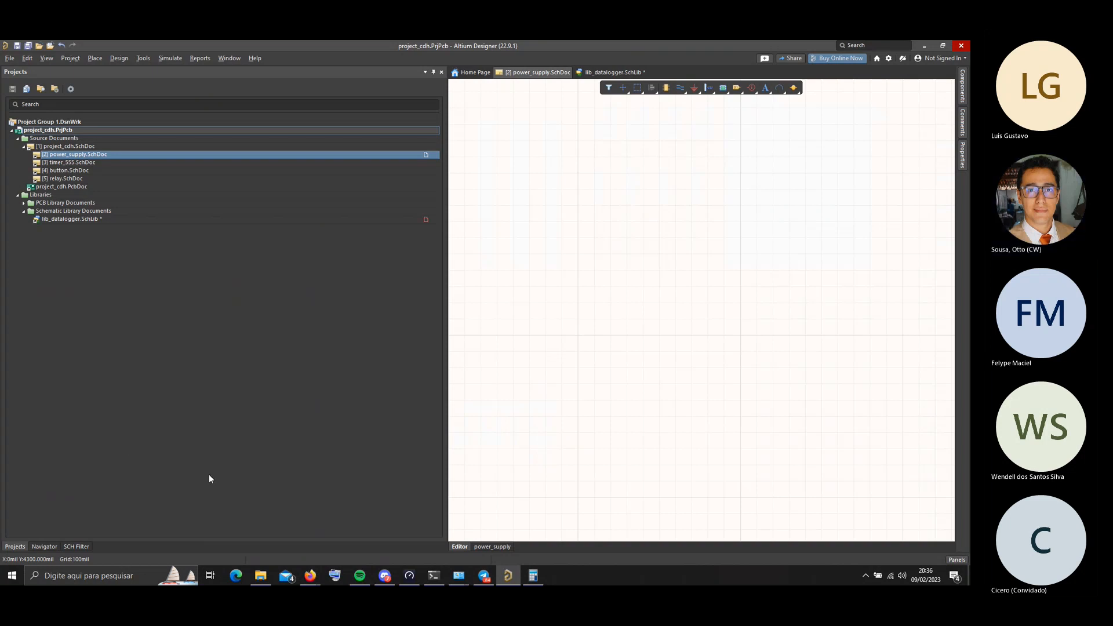
click(613, 72)
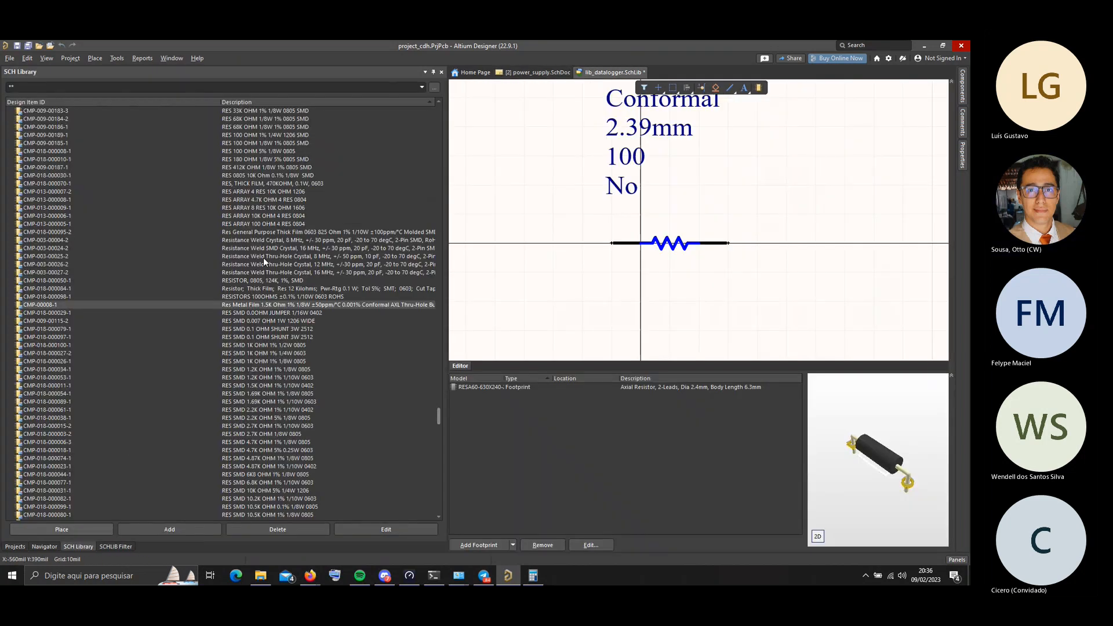
Add a new component to the schematic library with the design item ID RES PTH 100 OHM 1/4W
click(168, 529)
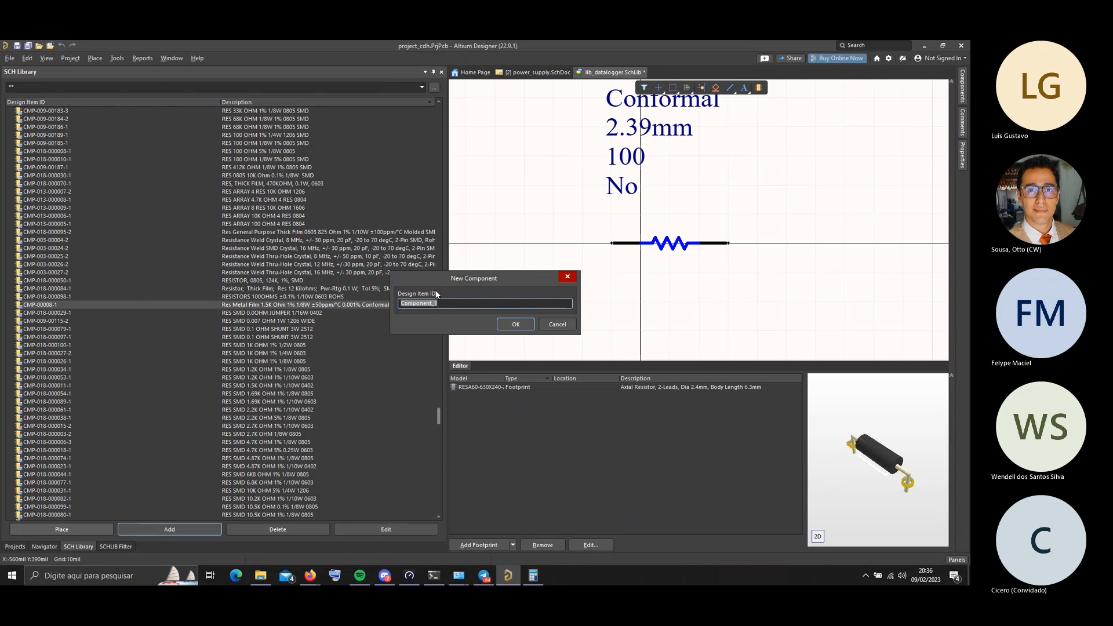
text(RES)
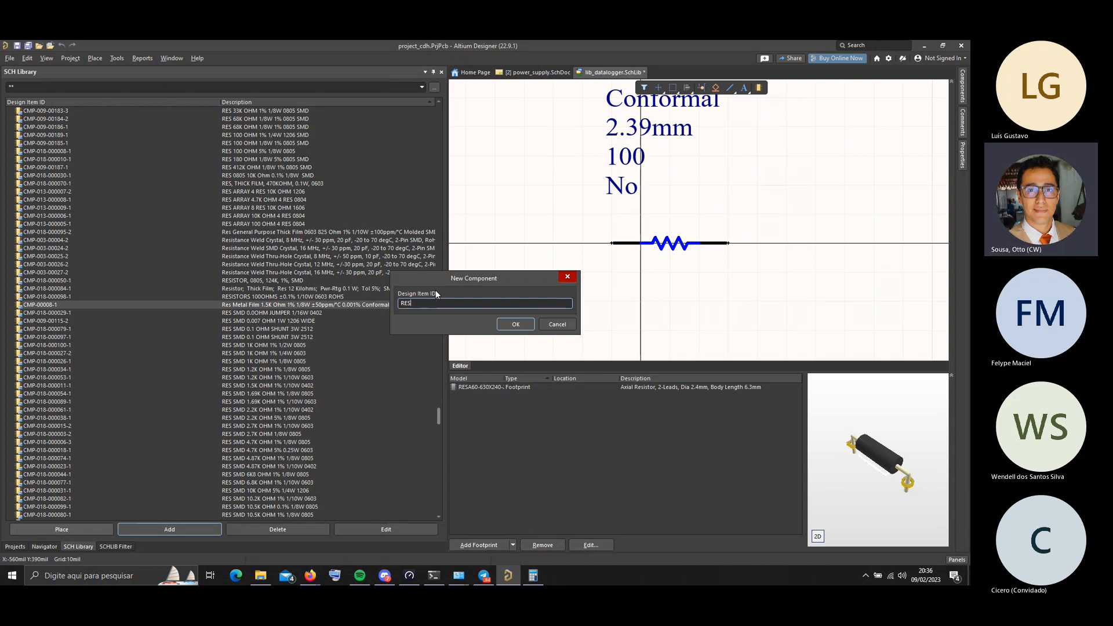
text( PTH )
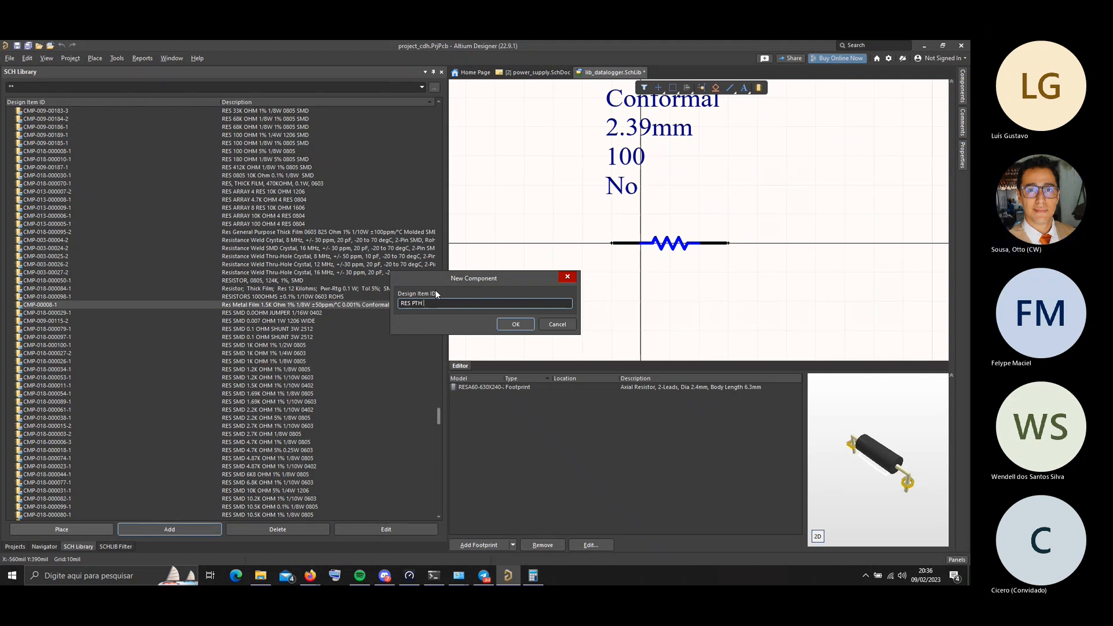
text(100 OHM 1/4W)
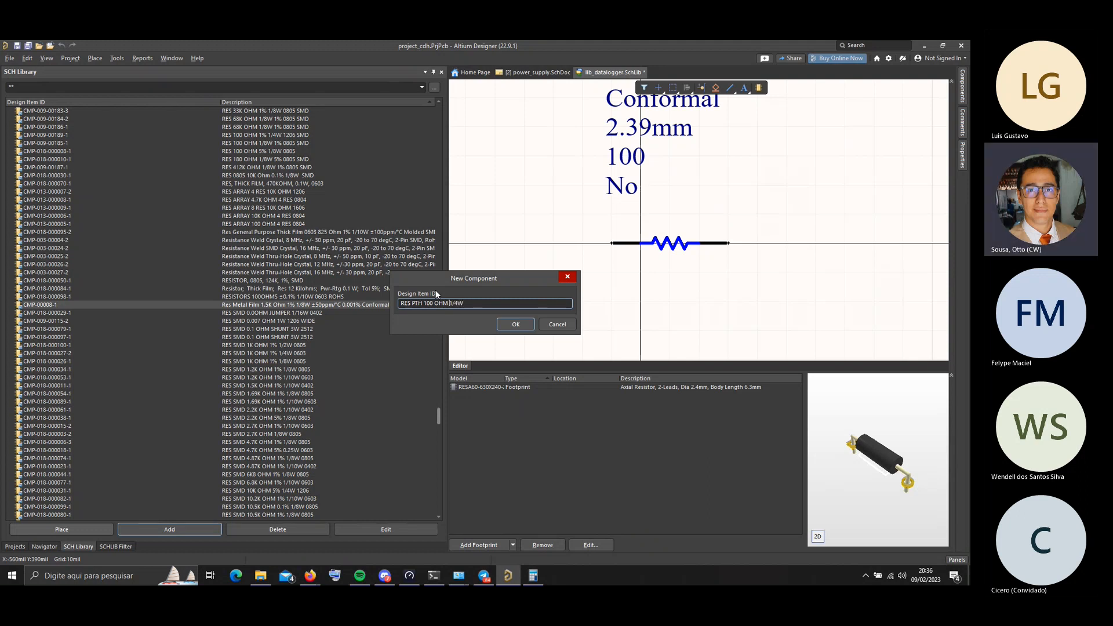
key(Right)
click(519, 325)
Find RES PTH 100 OHM 1/4W in the component list and paste the copied resistor symbol with one pin end at the origin
scroll(238, 205, down, 12)
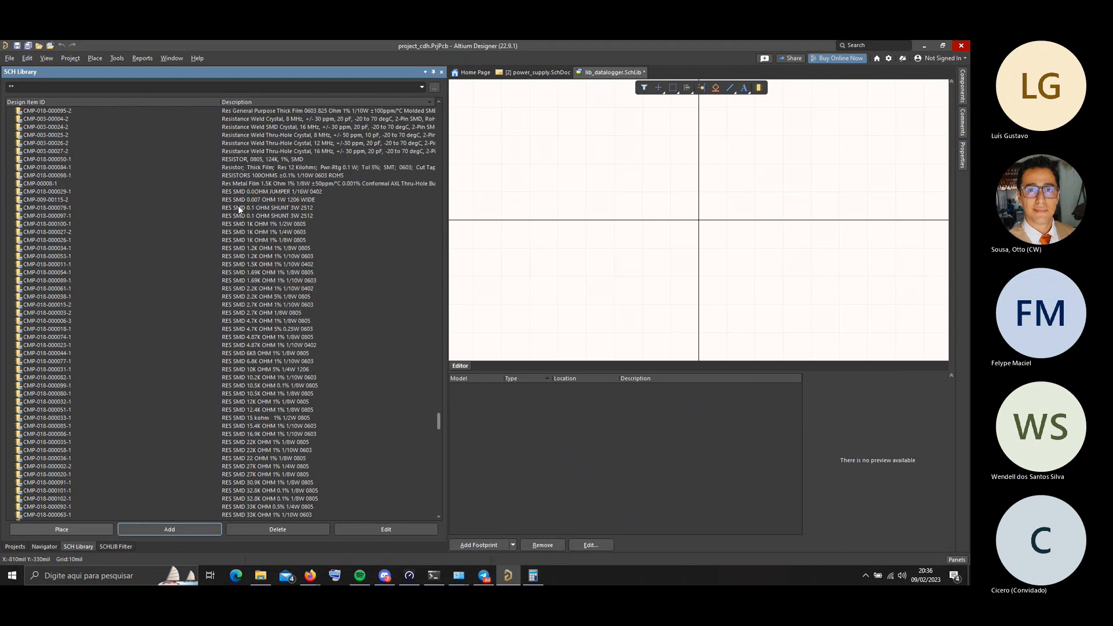
drag(440, 425, 429, 97)
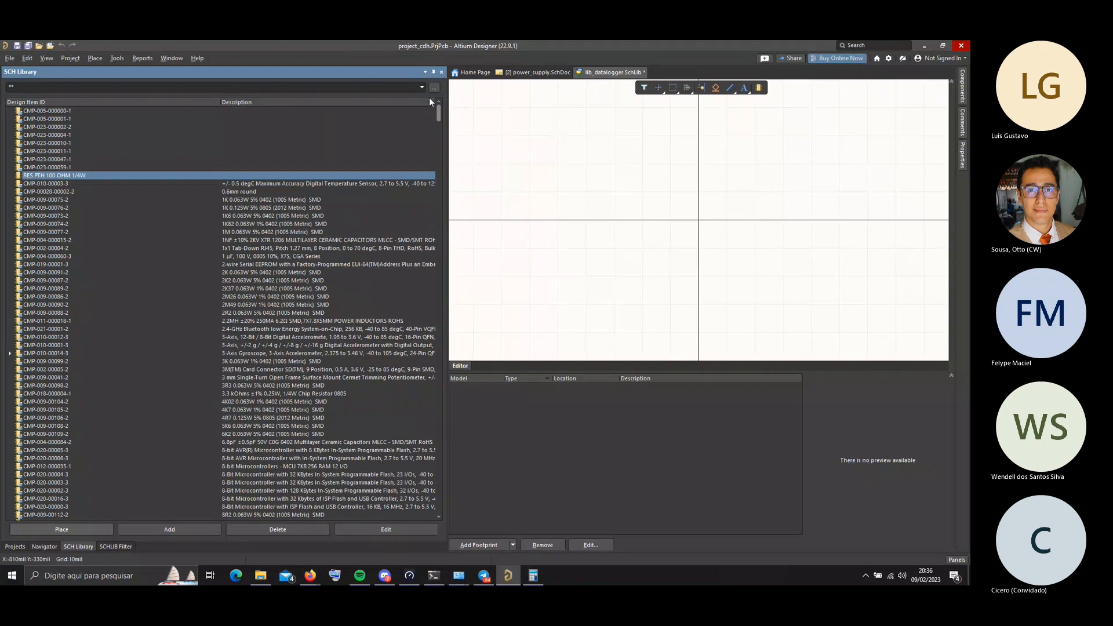
double_click(51, 174)
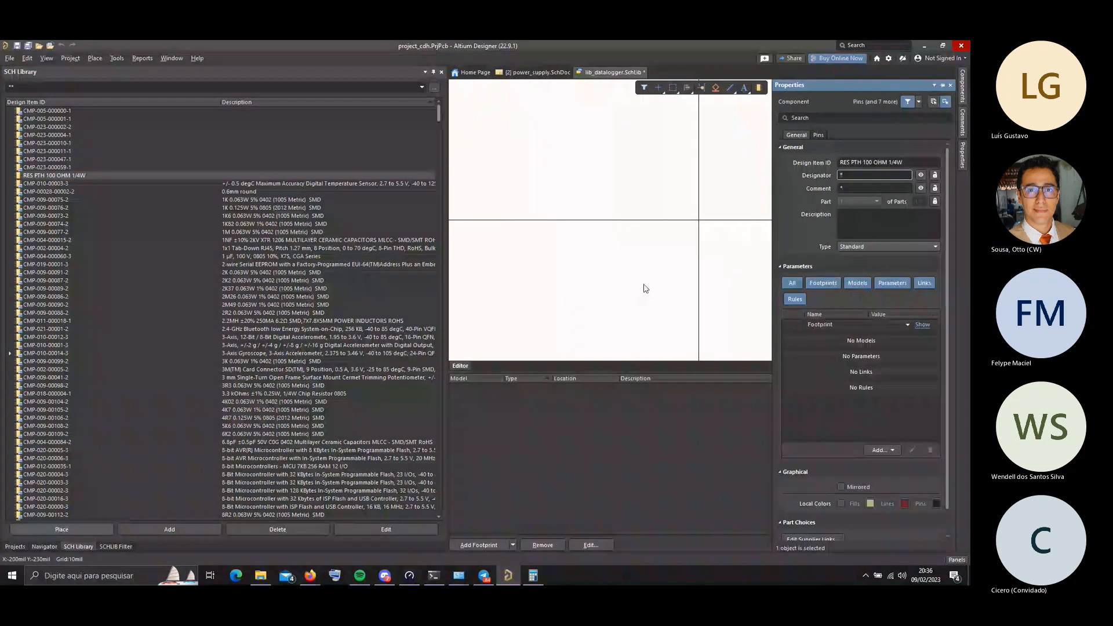
click(470, 226)
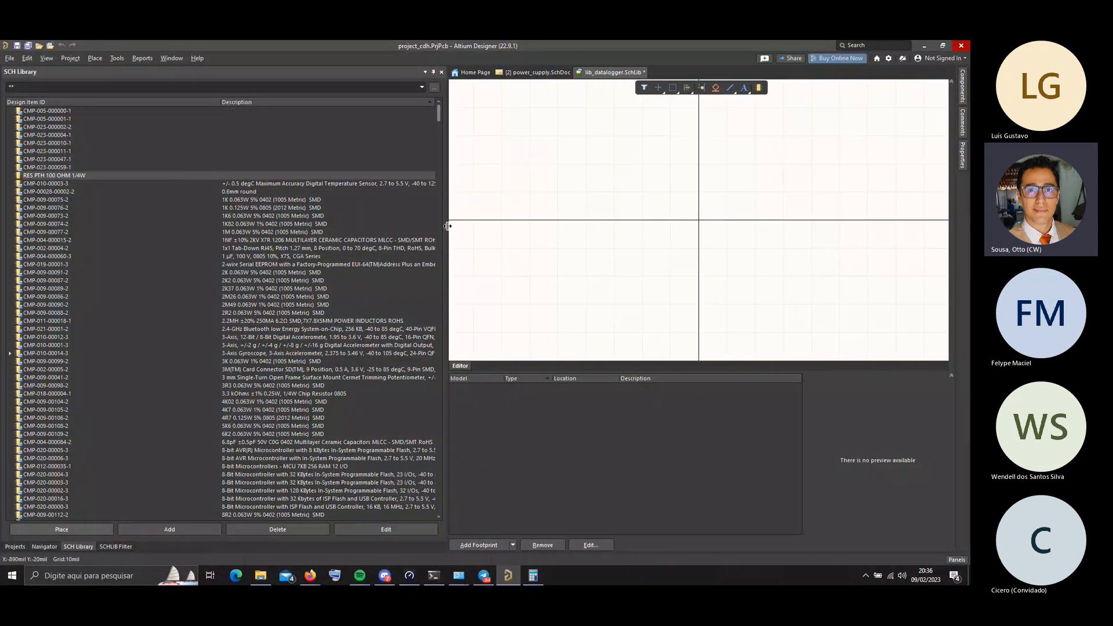
drag(444, 229, 214, 229)
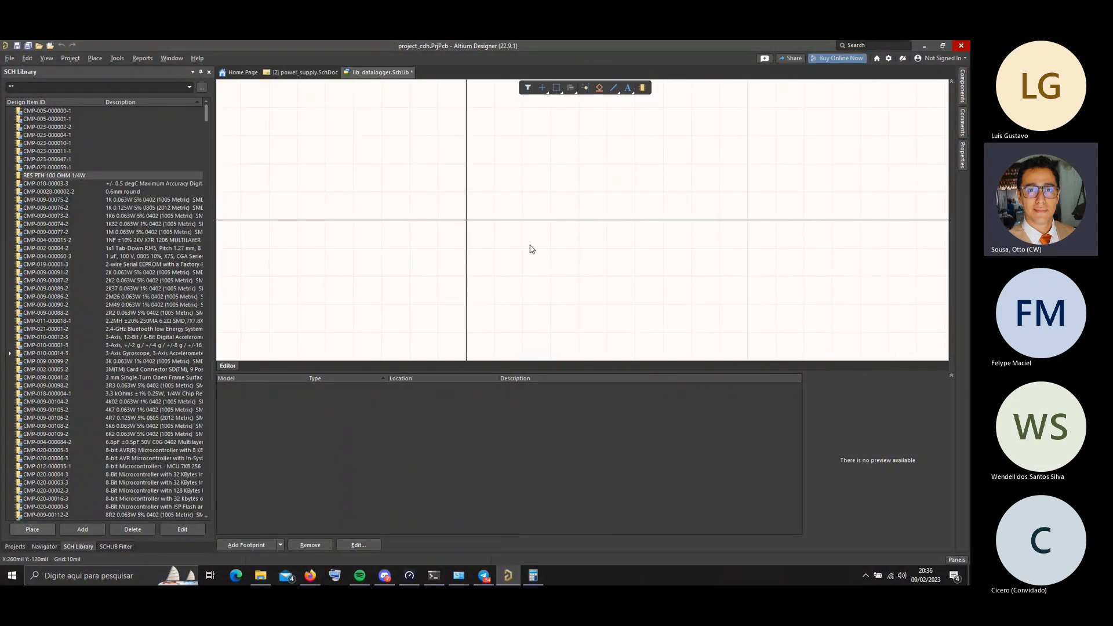
key(ctrl+v)
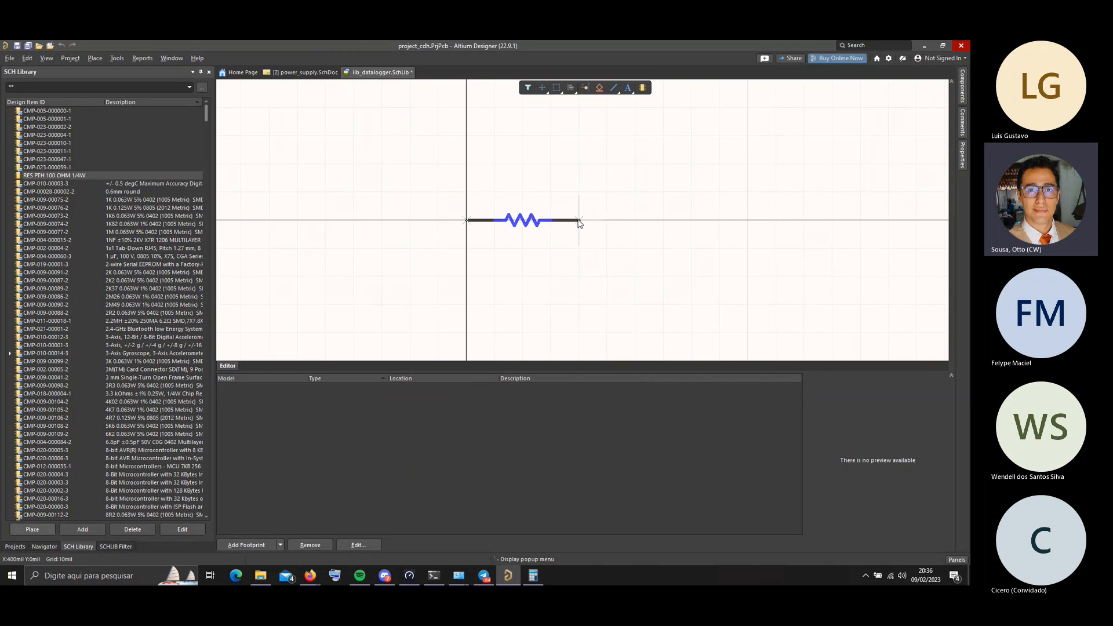
click(579, 222)
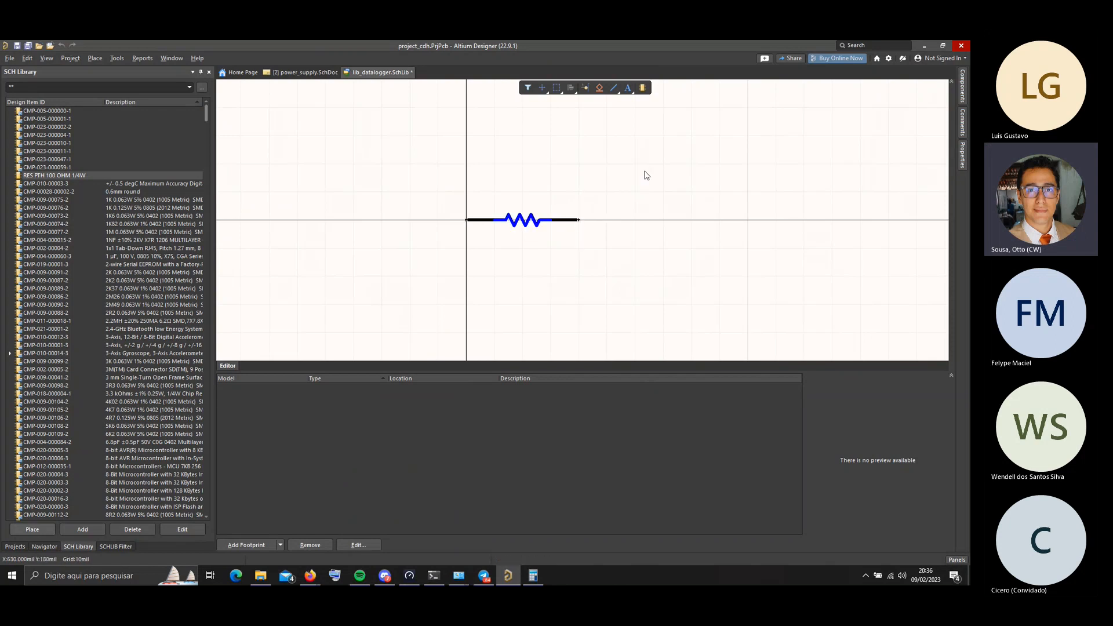
Copy the design item ID RES PTH 100 OHM 1/4W into the component's description and save the library
click(963, 166)
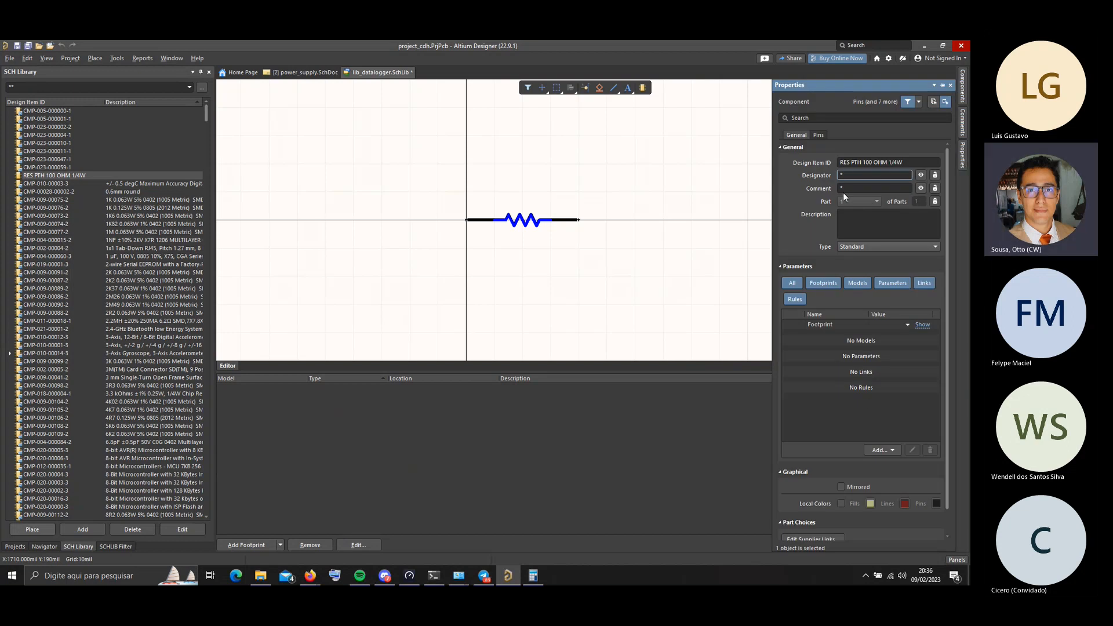
click(908, 161)
key(ctrl+c)
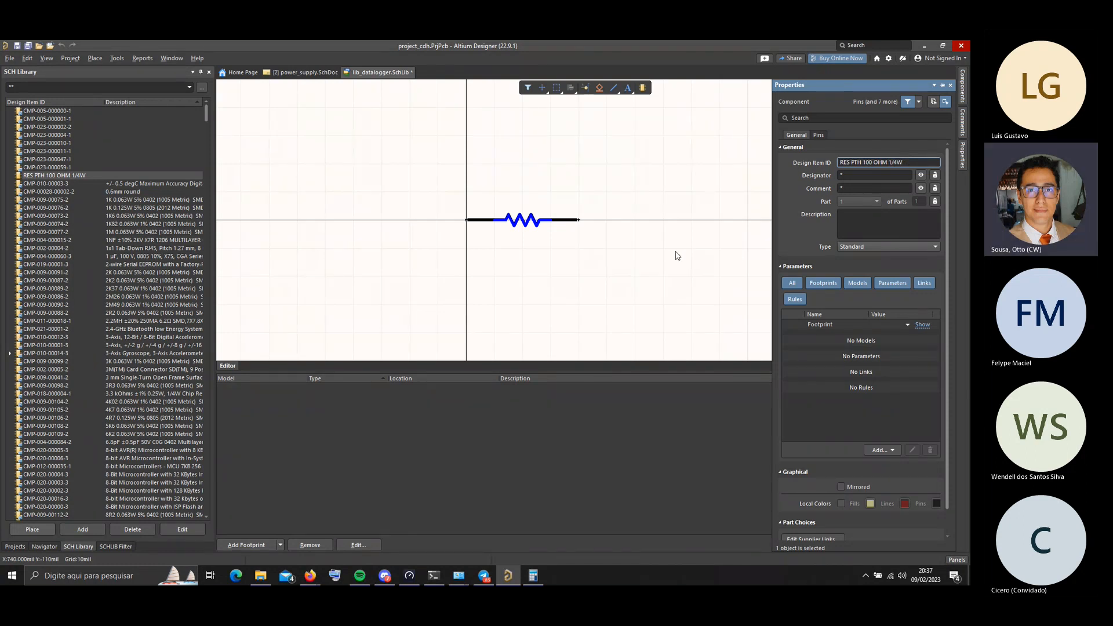
click(866, 223)
key(ctrl+v)
key(ctrl+s)
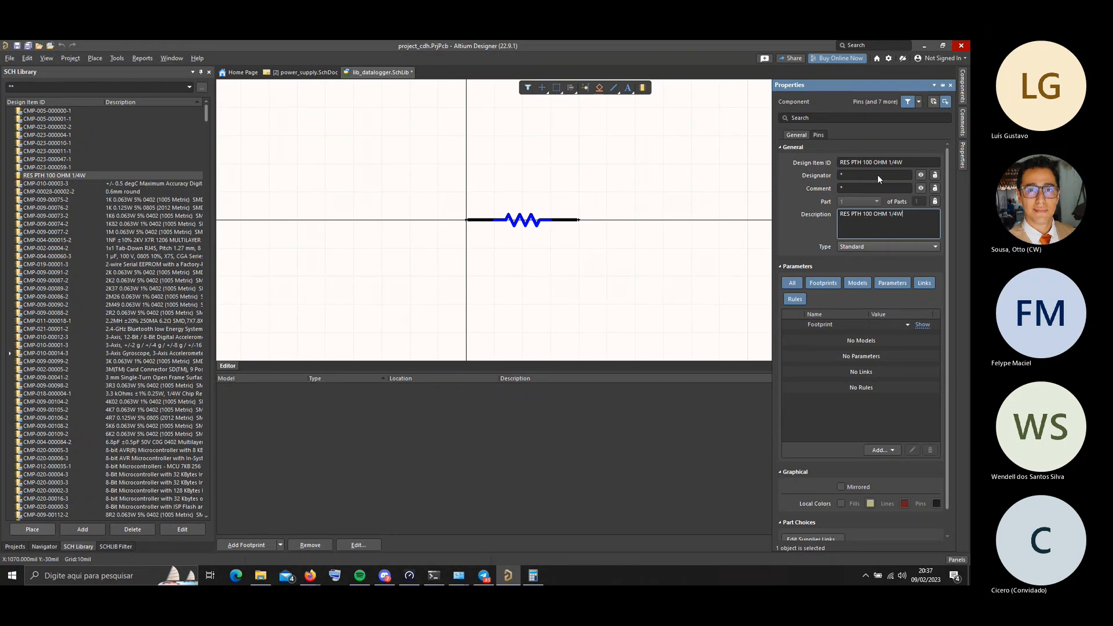
Check the new resistor component's designator and description fields and save the schematic library
click(841, 176)
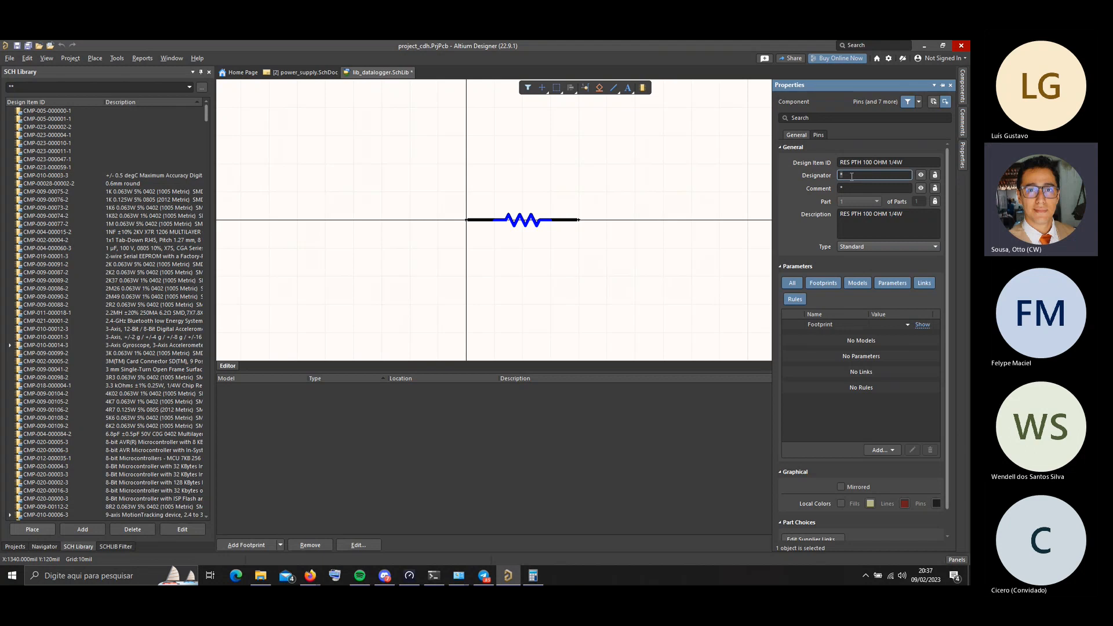
scroll(136, 249, down, 3)
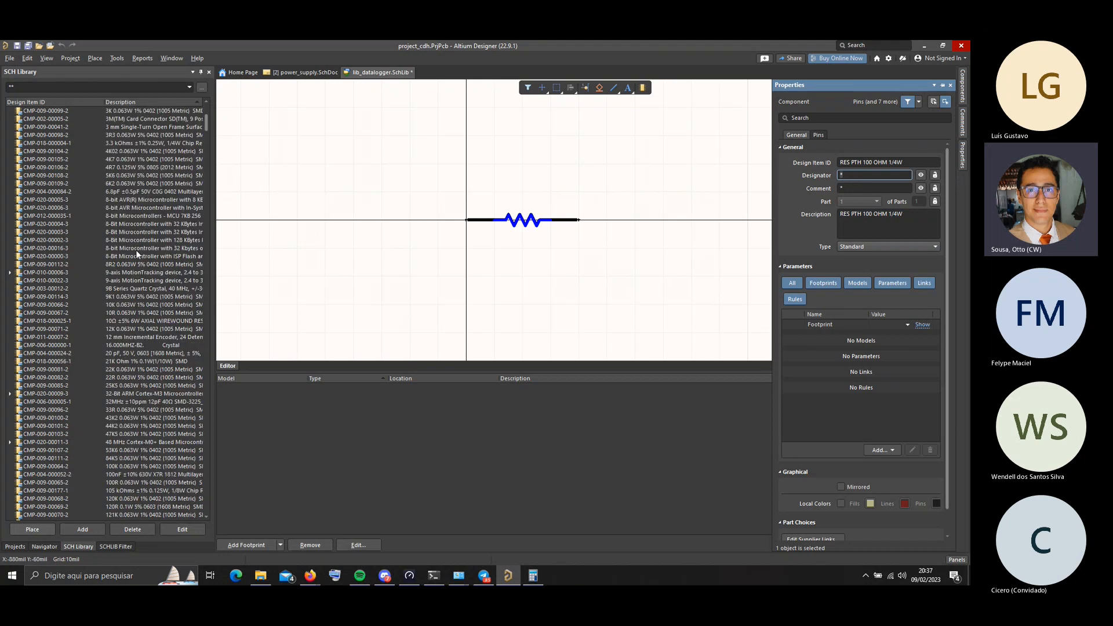
scroll(136, 249, up, 3)
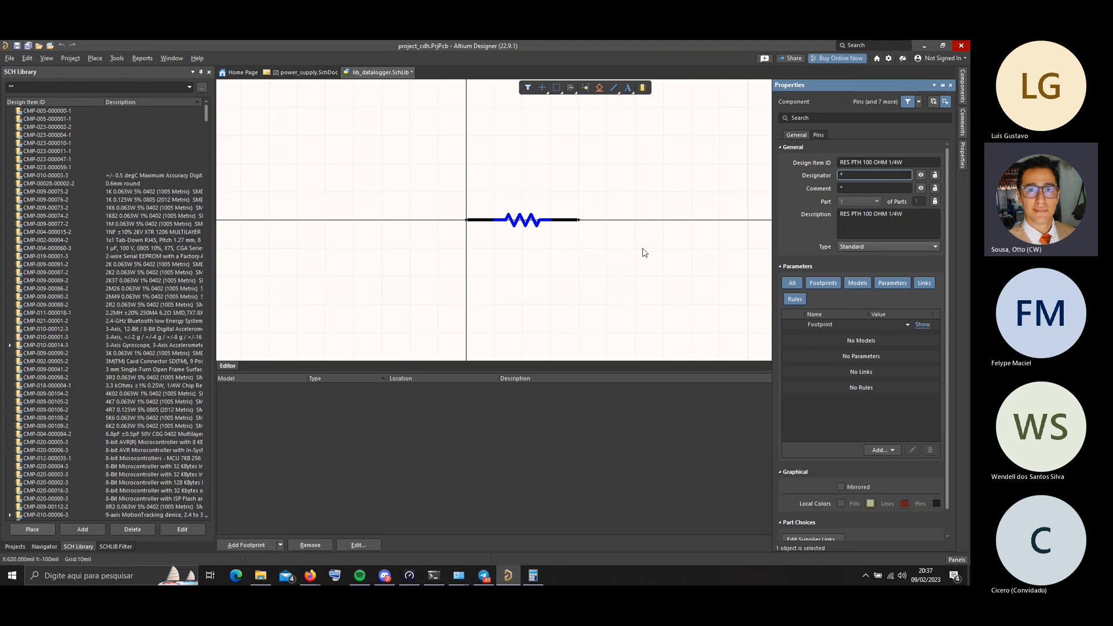
key(ctrl+s)
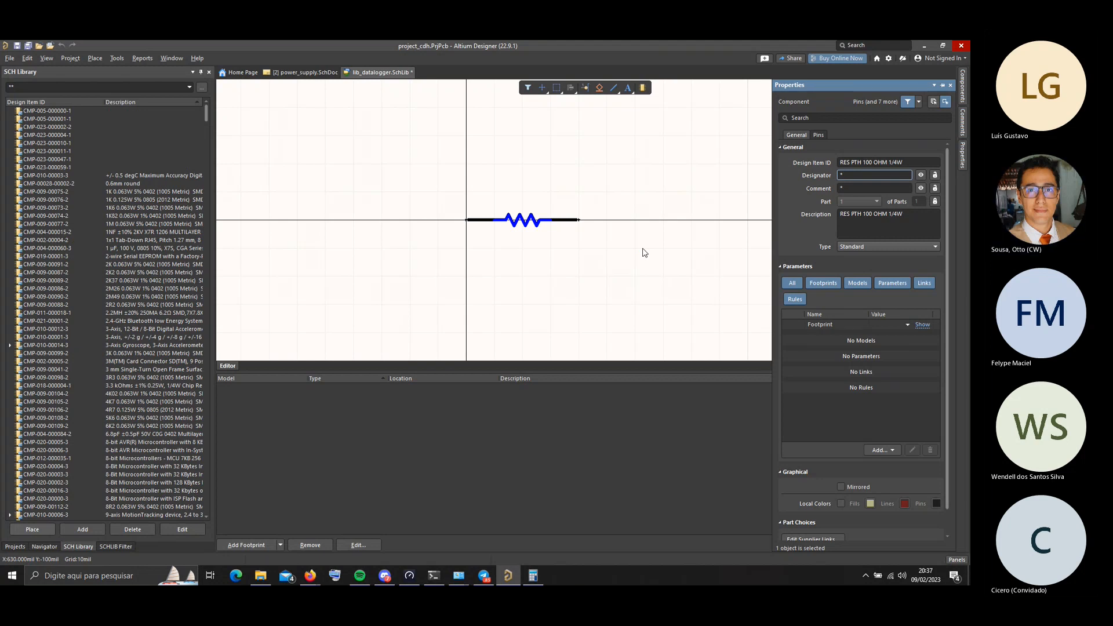
click(925, 214)
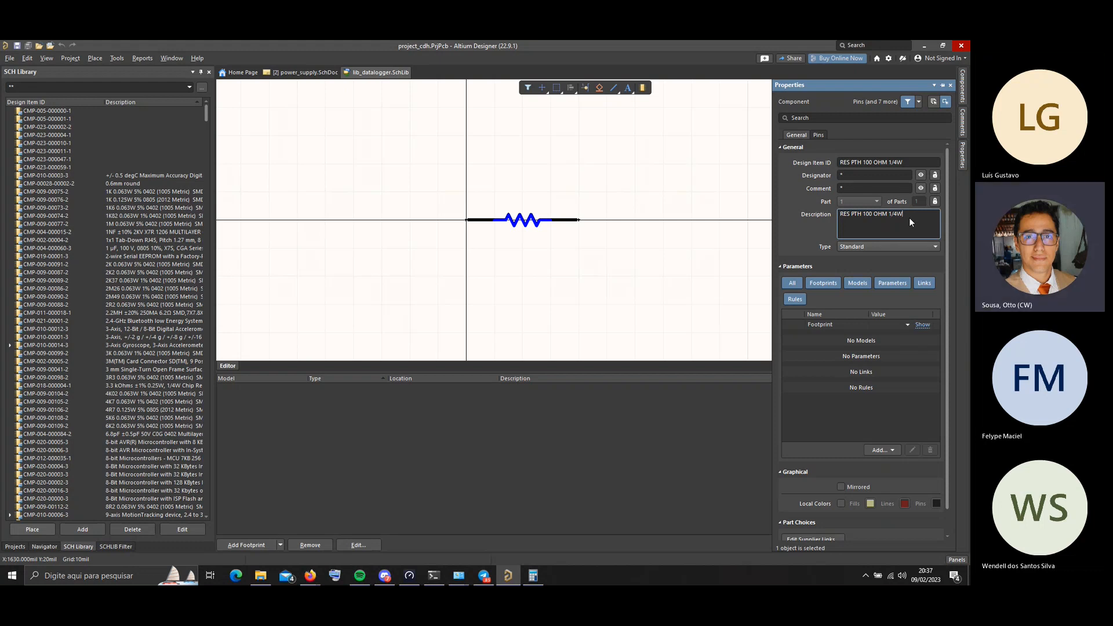
click(808, 225)
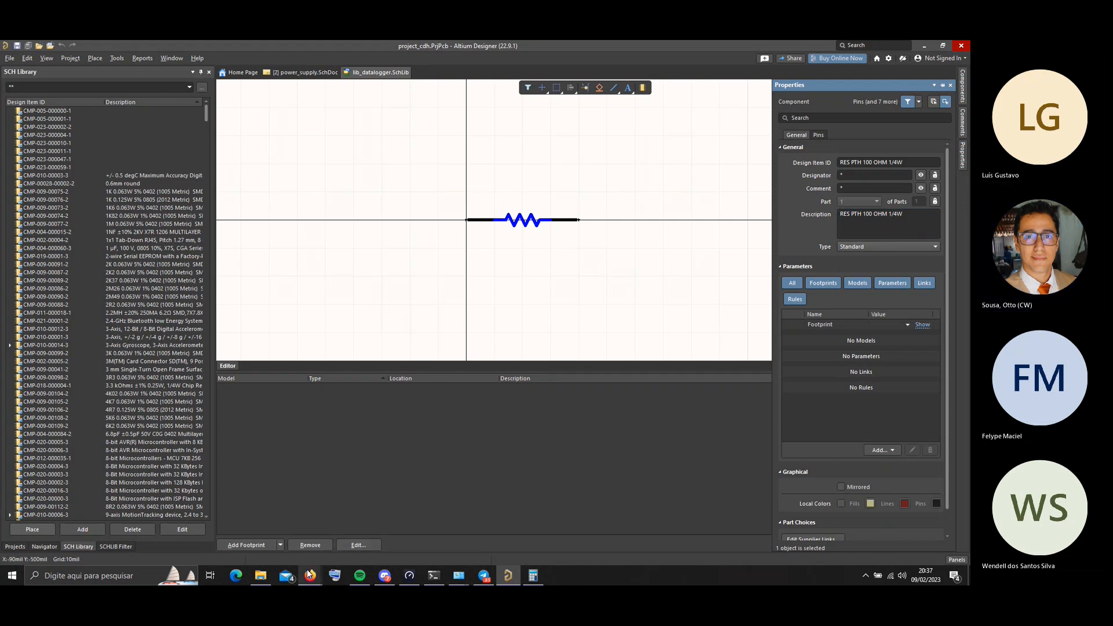
Switch to Firefox and bring up the Autocore Robótica resistors category page
mouse_move(309, 575)
click(457, 537)
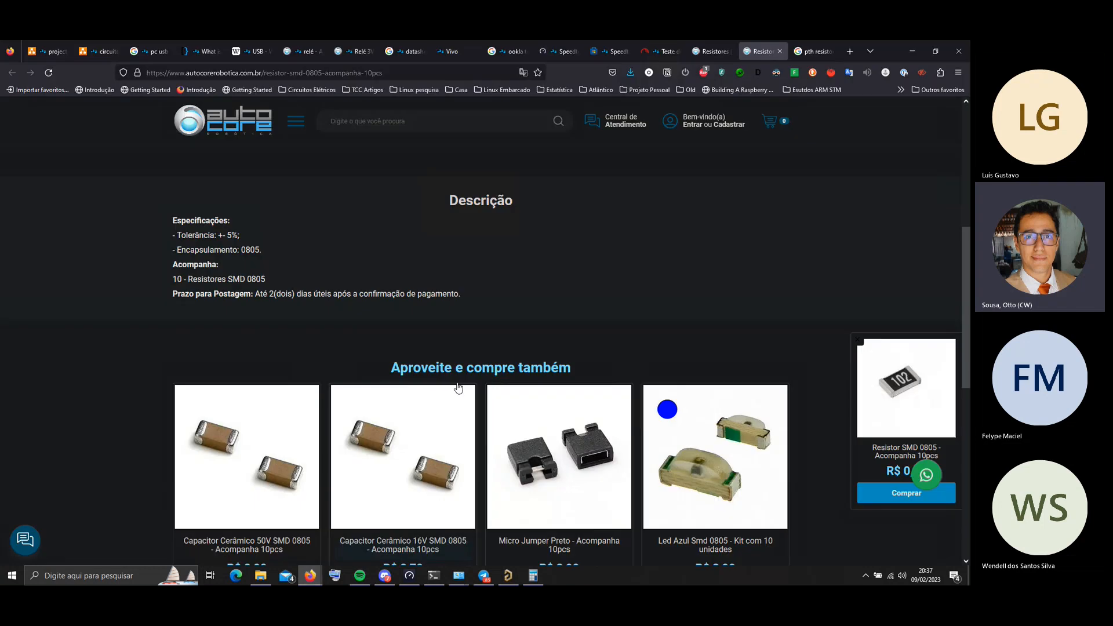
click(718, 44)
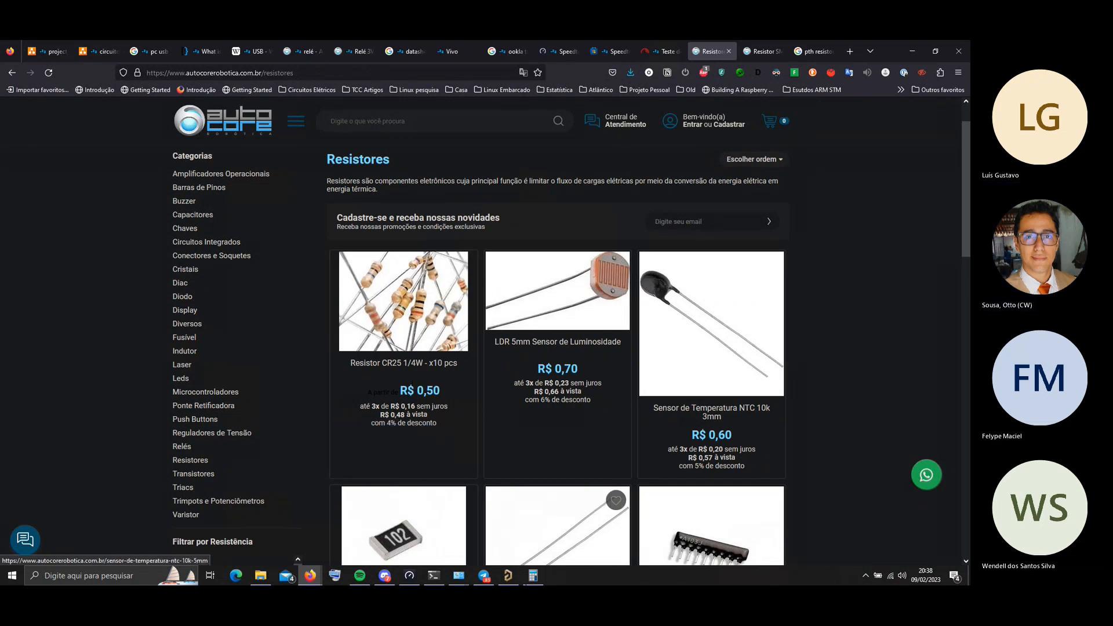
Switch to the Windows calculator, compute 0,25 divided by 5, and multiply the result by 1000
click(532, 576)
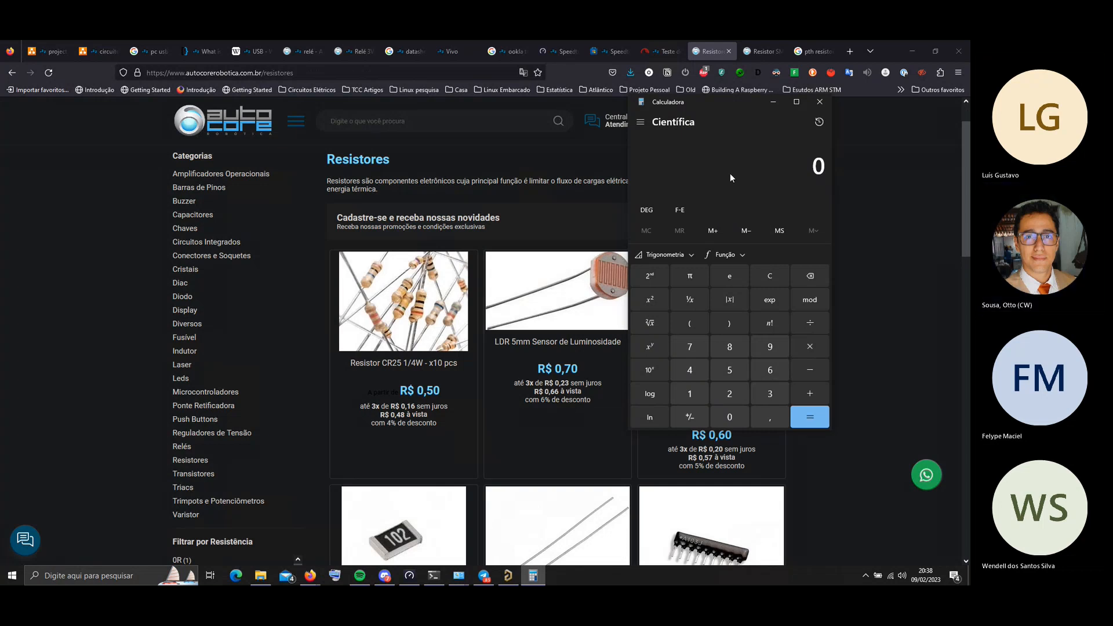
key(1)
key(BackSpace)
key(4)
key(Escape)
text(0,25/)
text(5)
key(Return)
text(*1000)
key(Return)
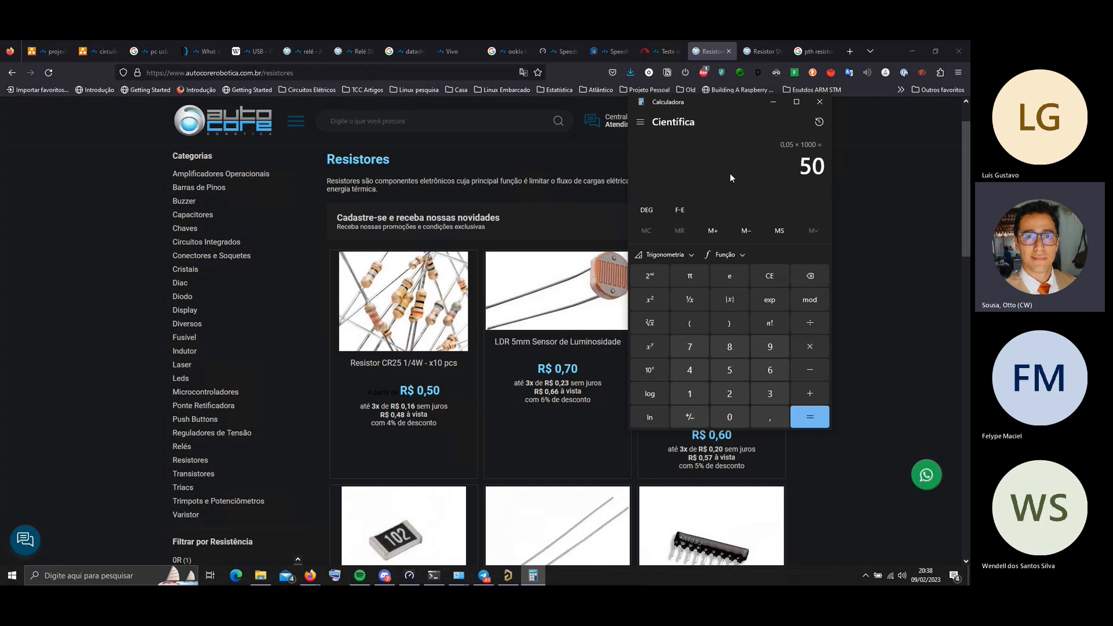
Calculate the square root of 0,25 divided by 100 and minimize the calculator
key(Escape)
text(0,25/100)
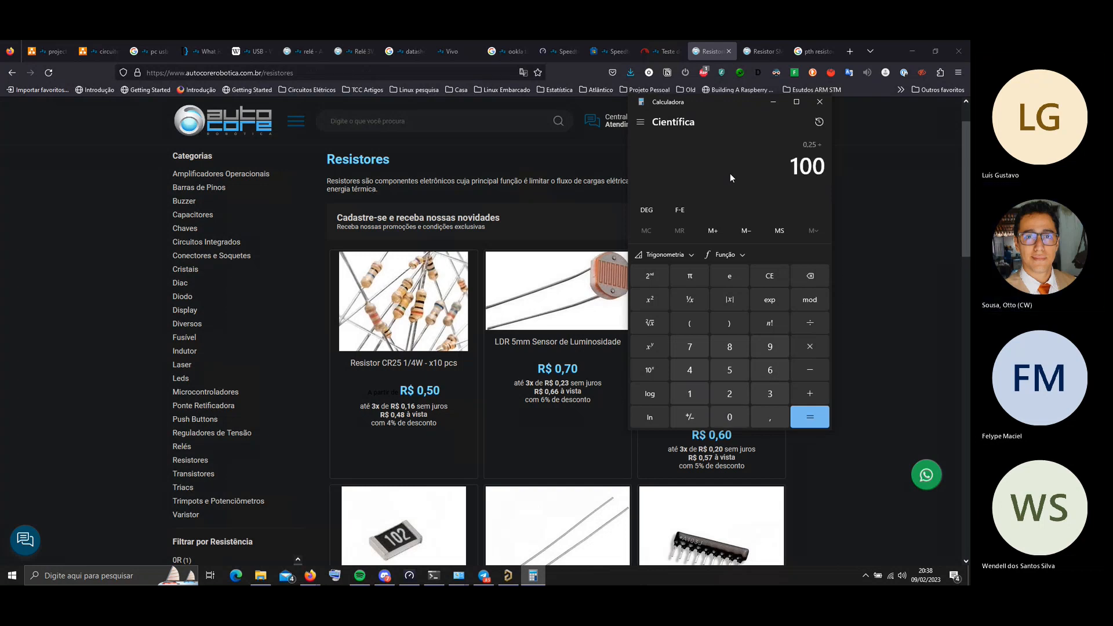
key(Return)
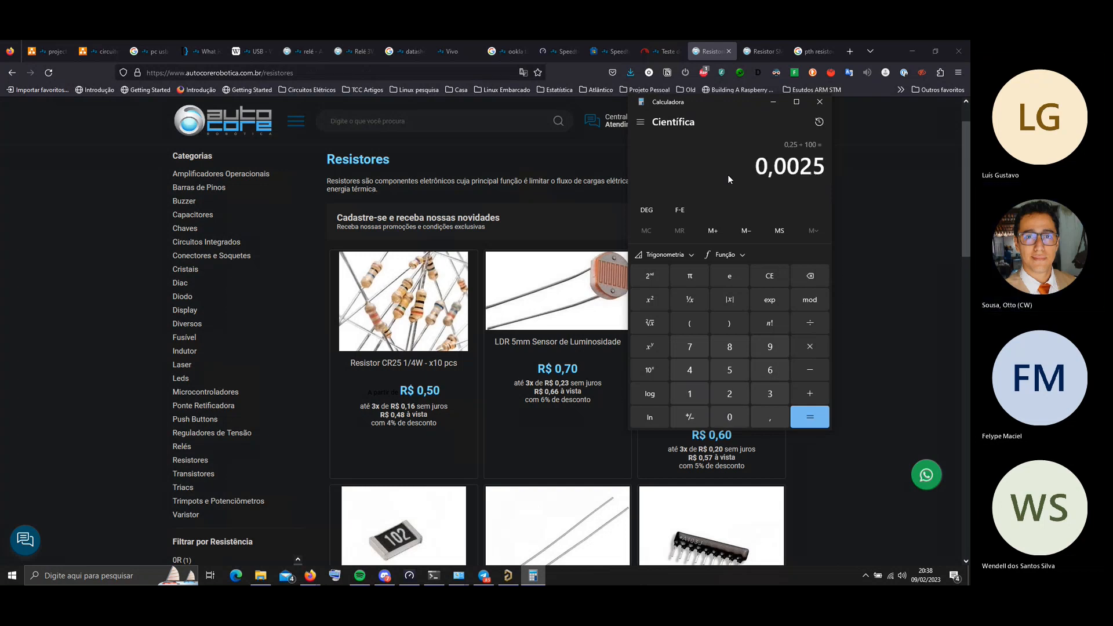
click(647, 321)
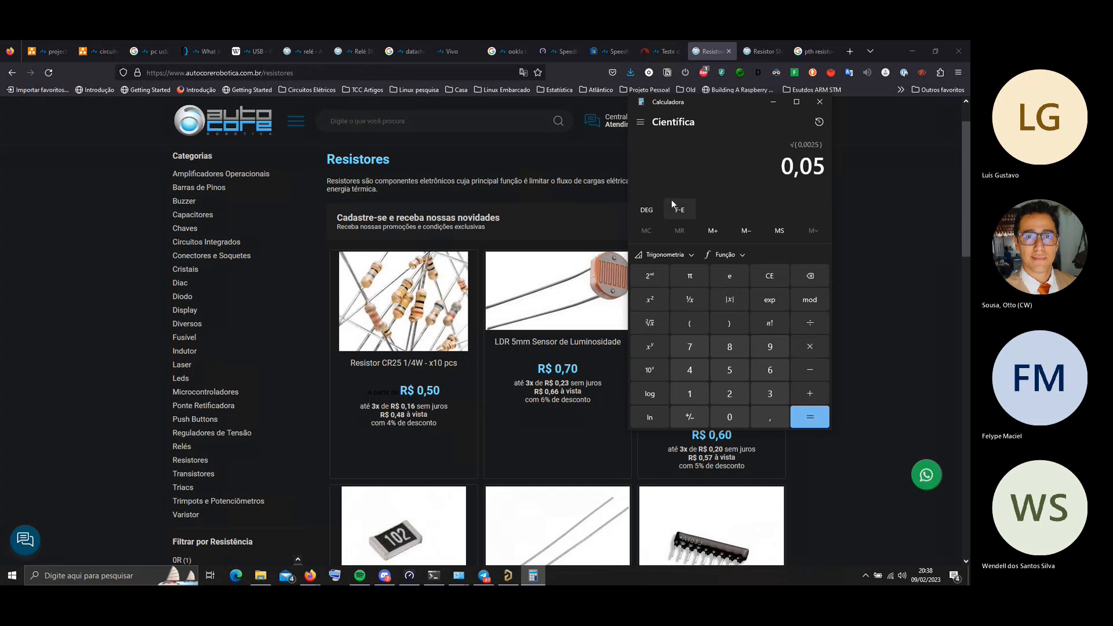
click(773, 102)
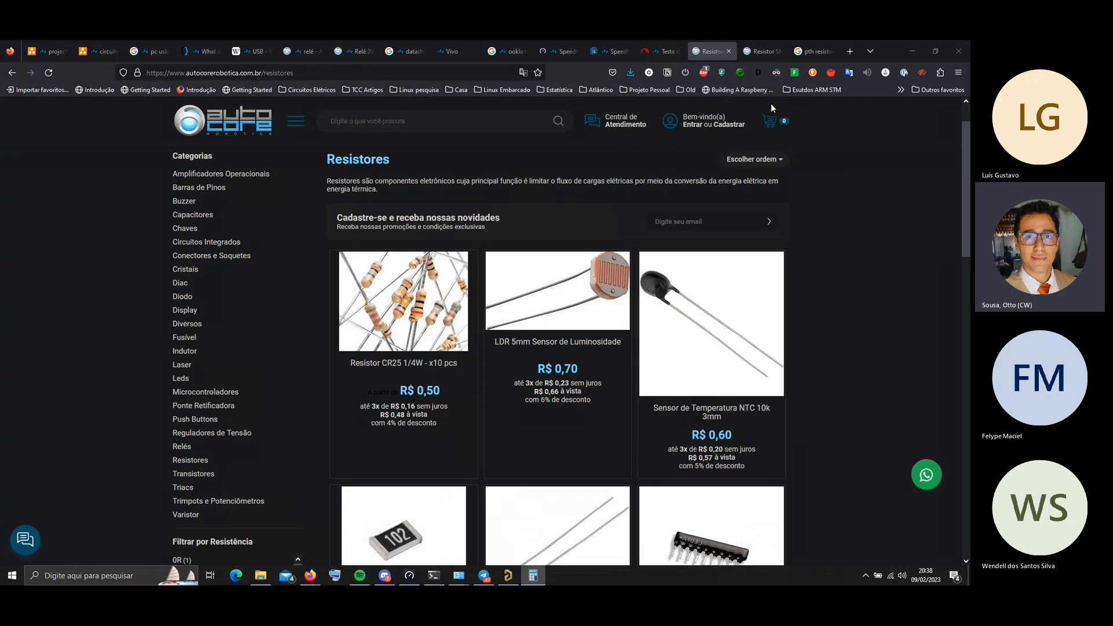
Look through the Autocore Robótica resistor listing for the available resistor types and power ratings
scroll(404, 303, down, 5)
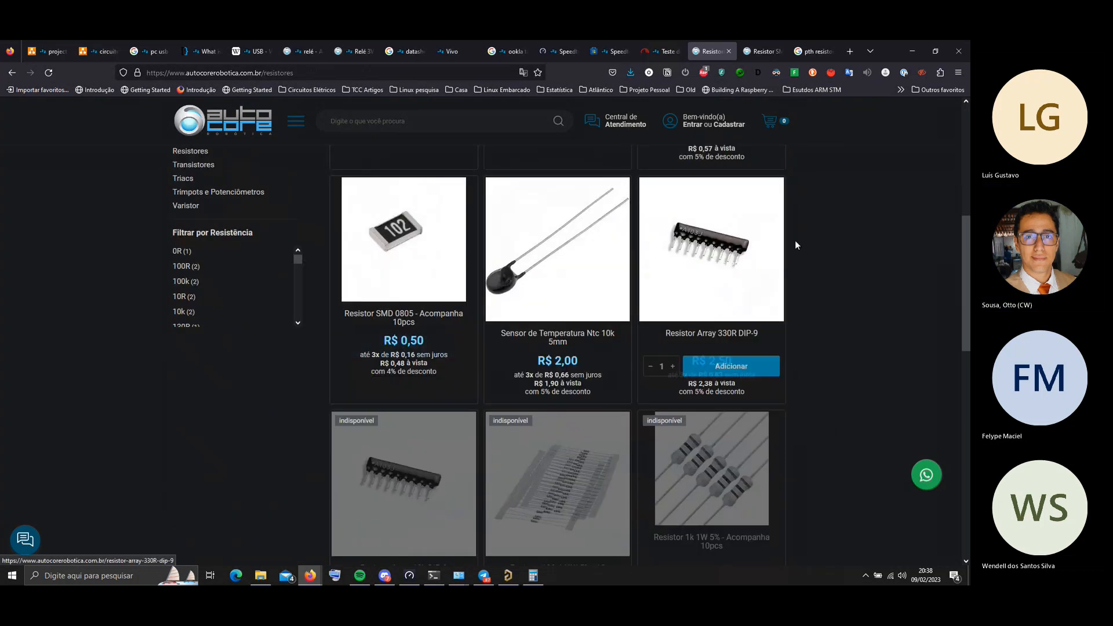
scroll(811, 252, down, 4)
scroll(826, 278, down, 5)
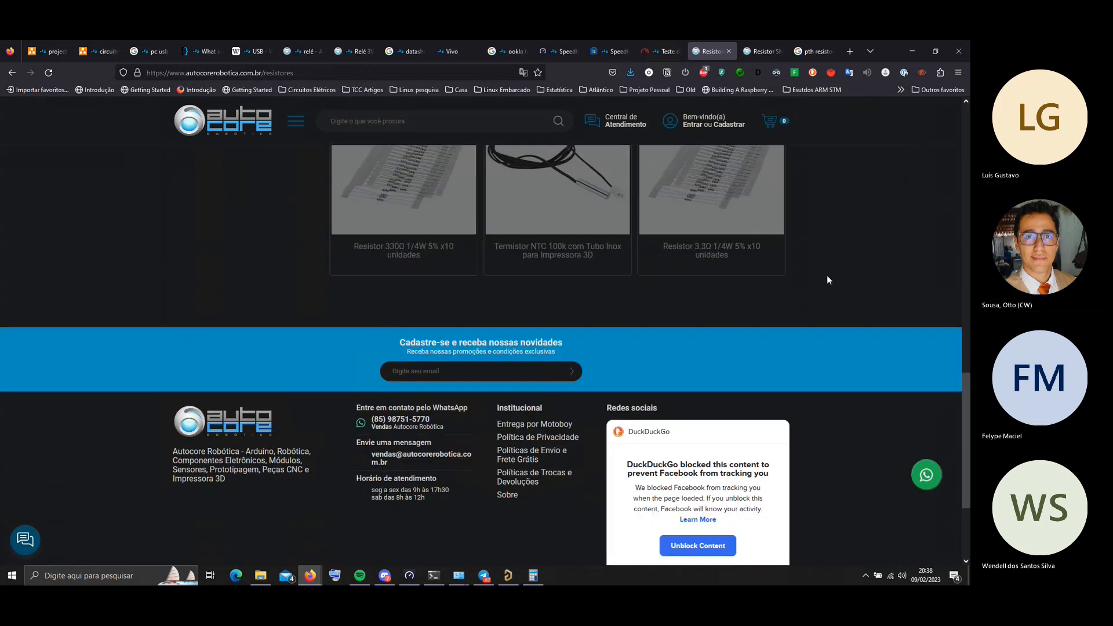
scroll(827, 279, up, 6)
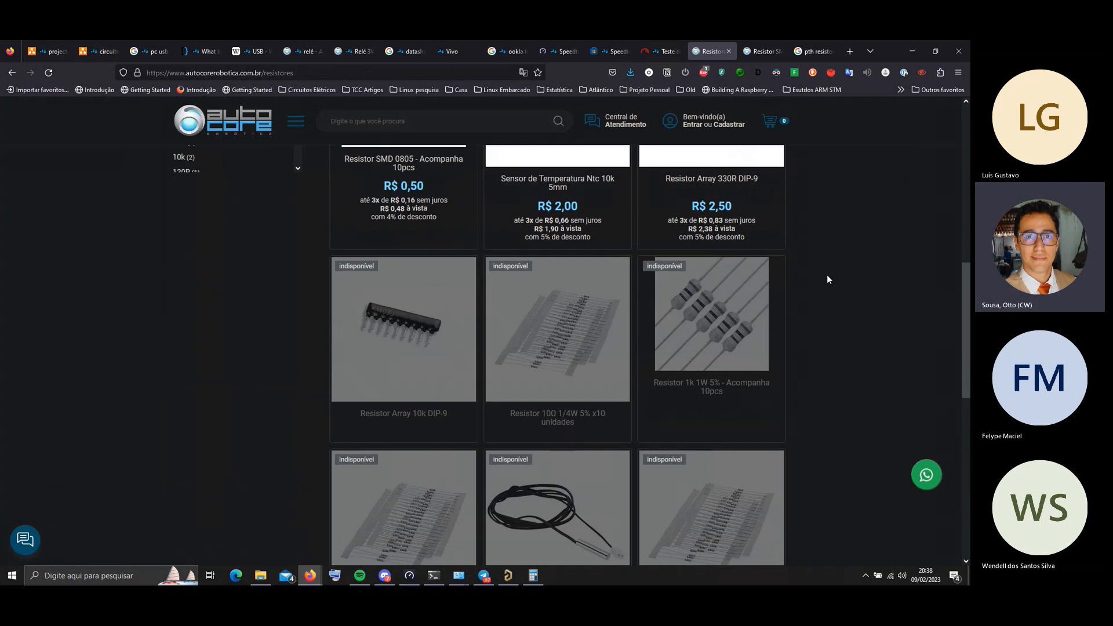
scroll(827, 279, down, 5)
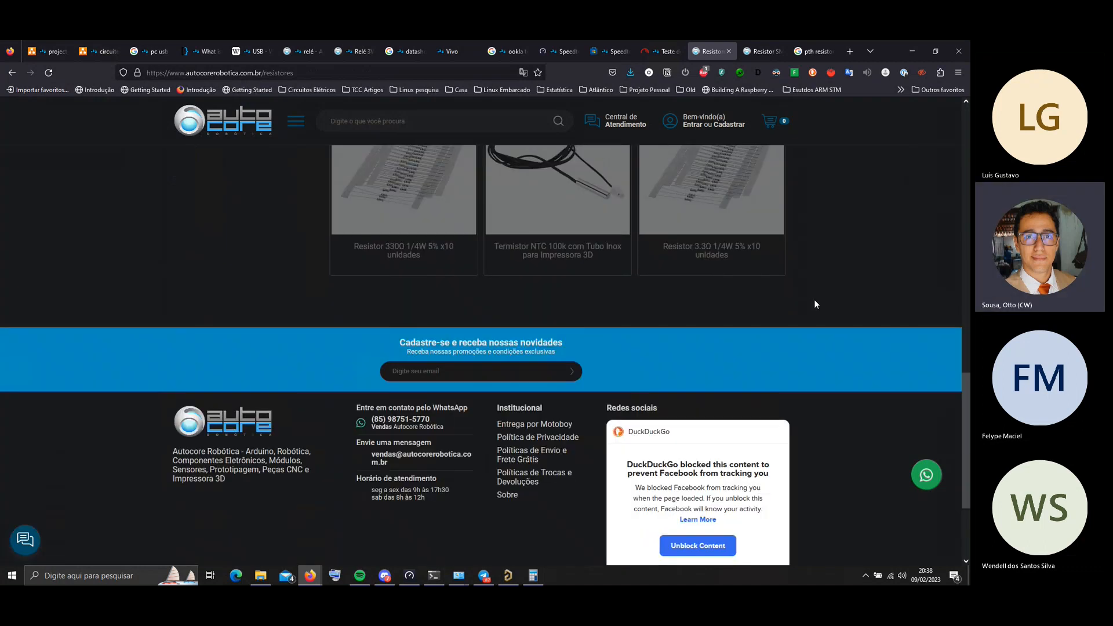
scroll(814, 299, up, 5)
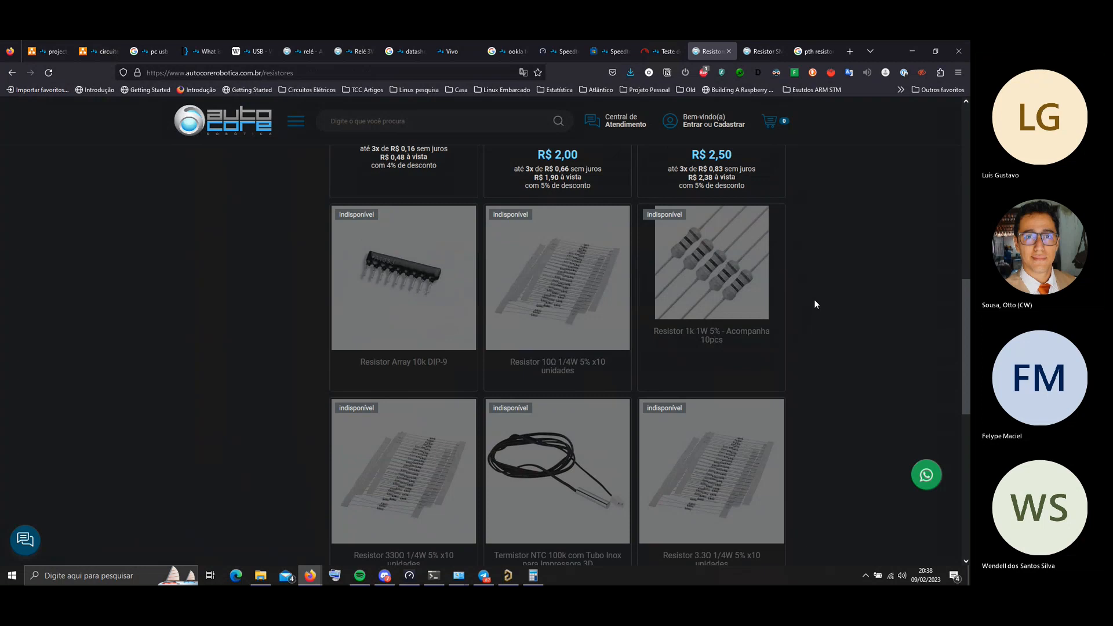
scroll(814, 299, down, 5)
scroll(813, 300, up, 6)
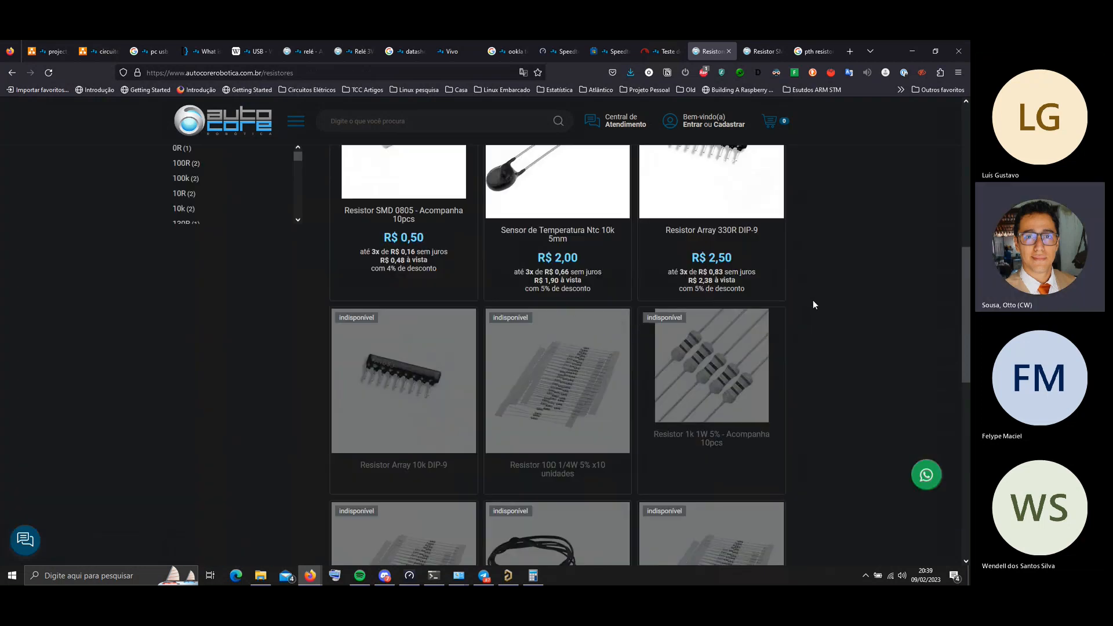
Open the Smart Kits store homepage, smartkits.com.br, in a new browser tab
click(814, 51)
click(850, 51)
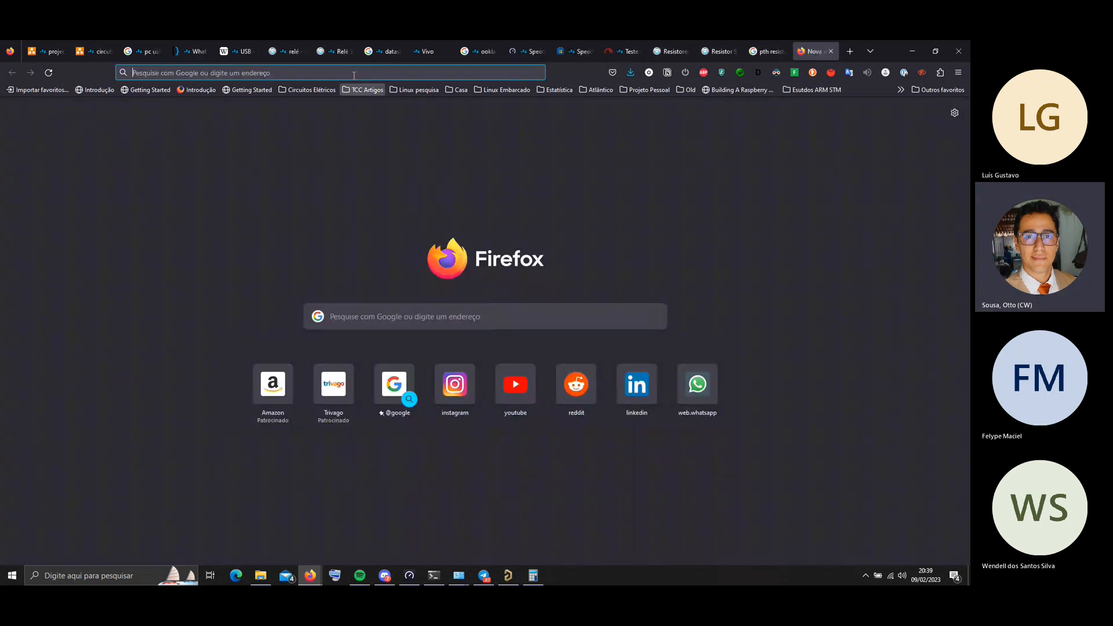
text(smartki)
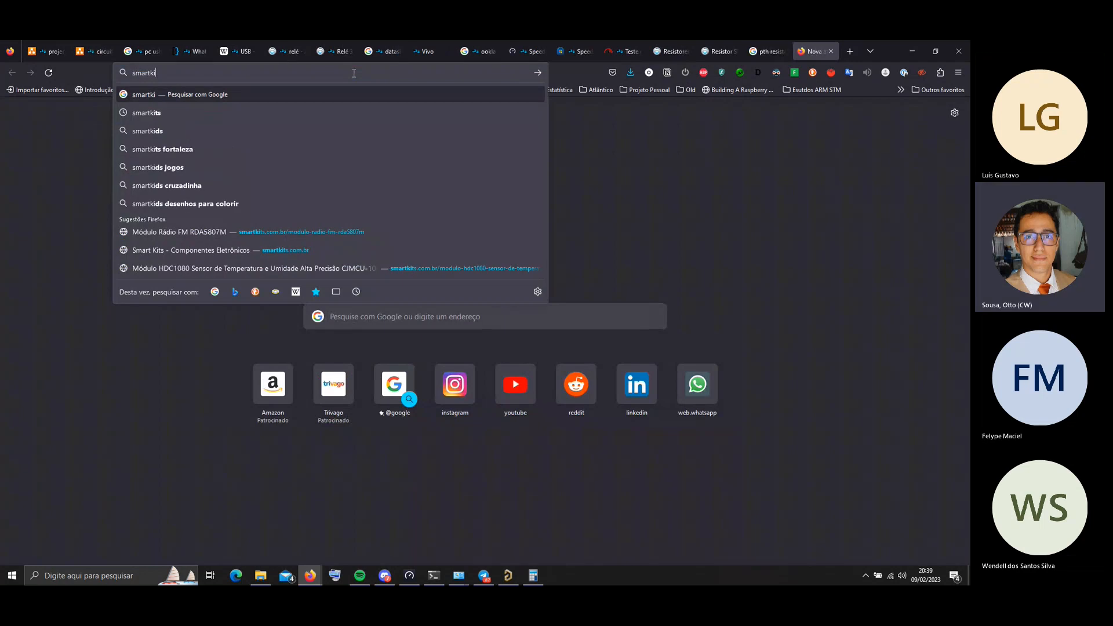
key(Down)
key(Down)
key(Down)
key(Down)
key(Down)
key(Down)
key(Down)
key(Down)
key(Down)
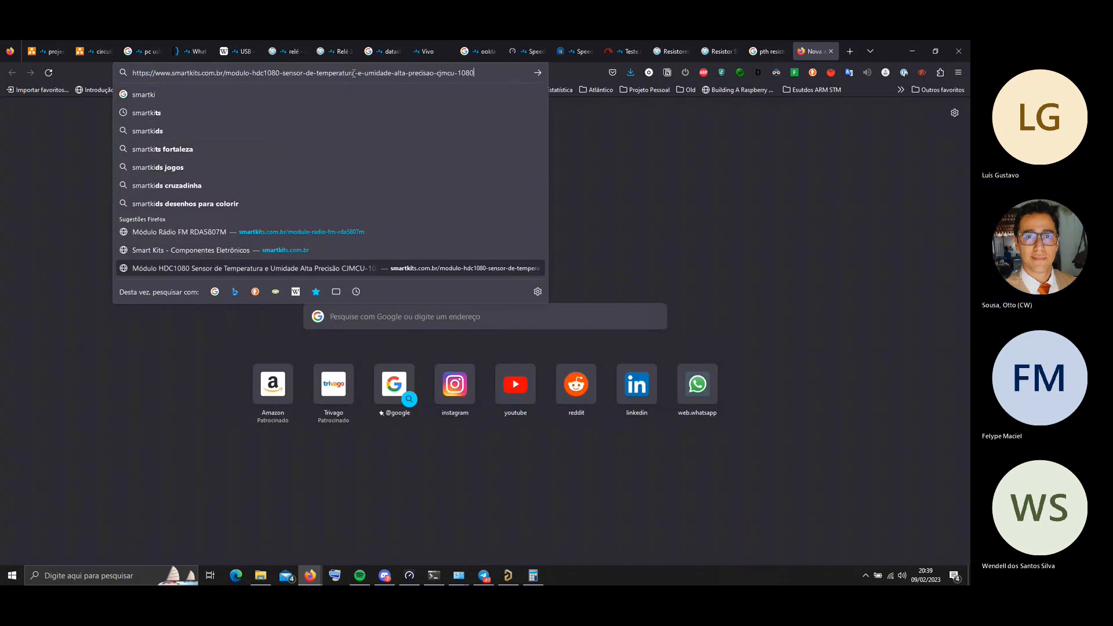
key(Return)
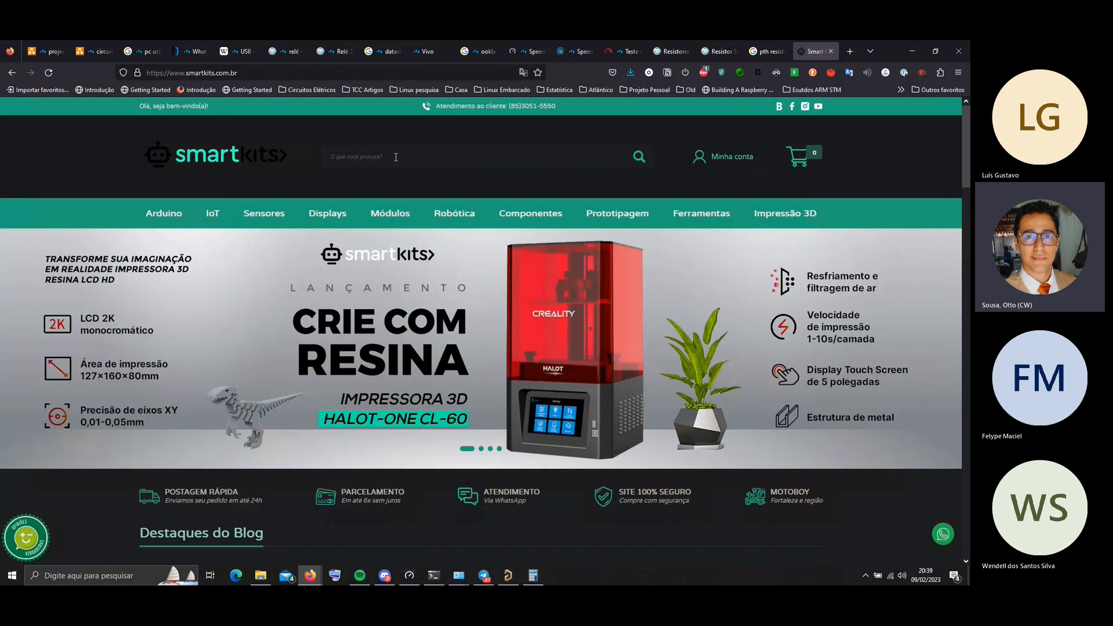
click(395, 157)
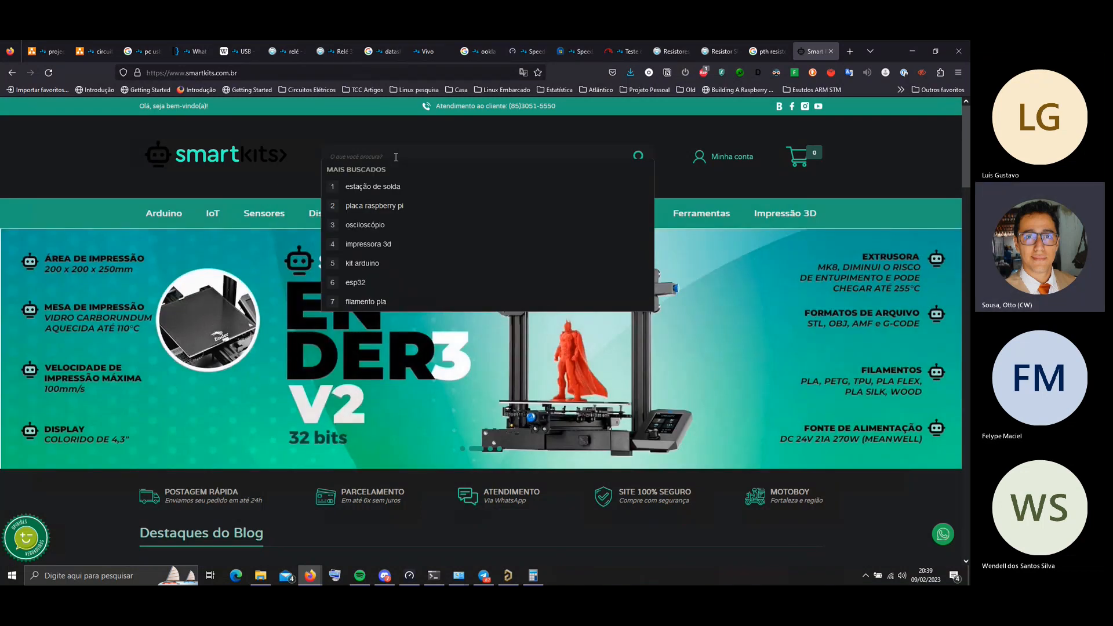
click(93, 177)
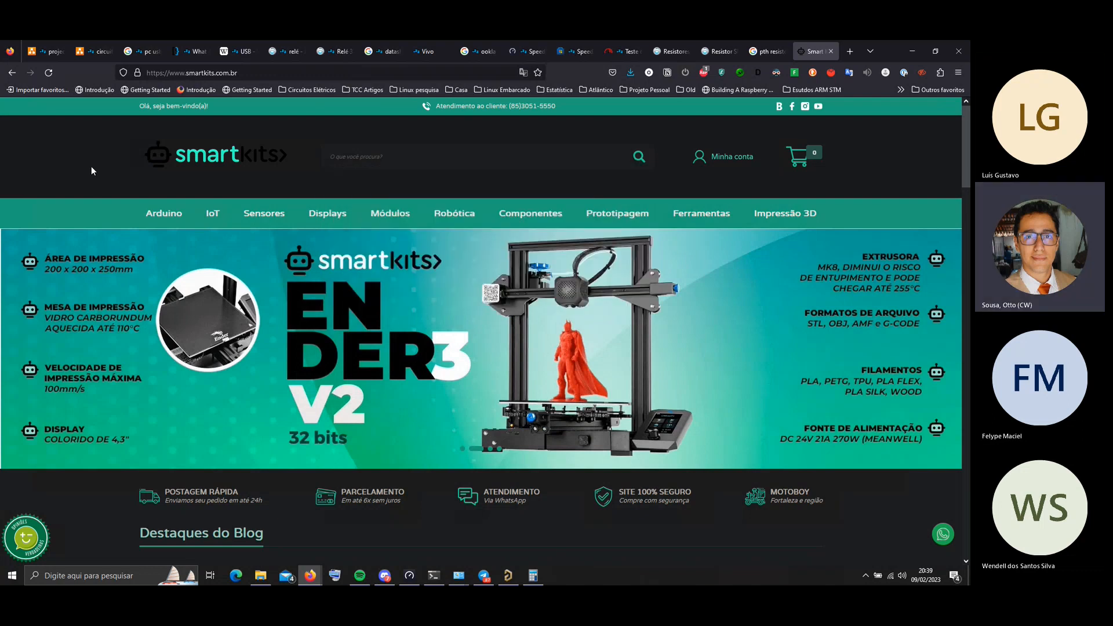
scroll(94, 197, down, 2)
scroll(94, 197, up, 2)
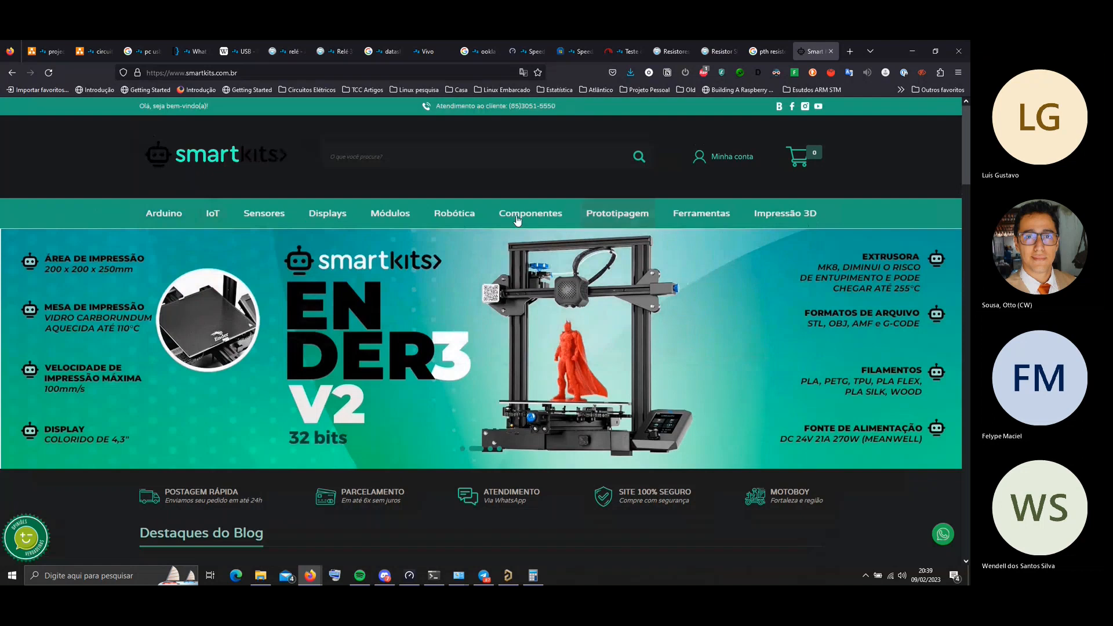
Open the Resistor 1W category of the Smart Kits store's components section
mouse_move(505, 214)
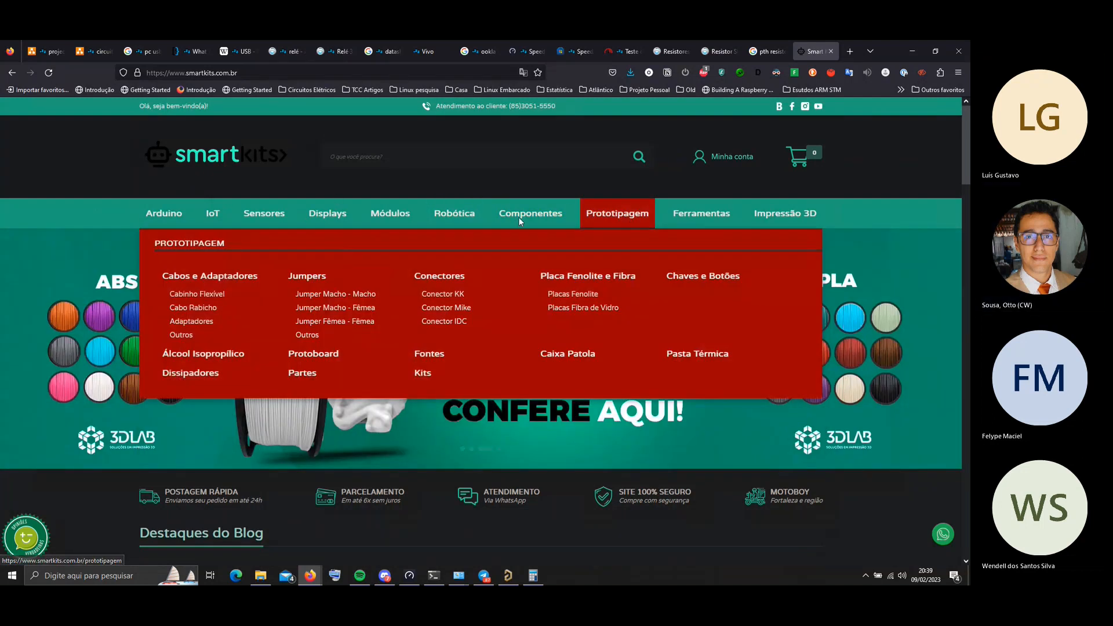
mouse_move(560, 217)
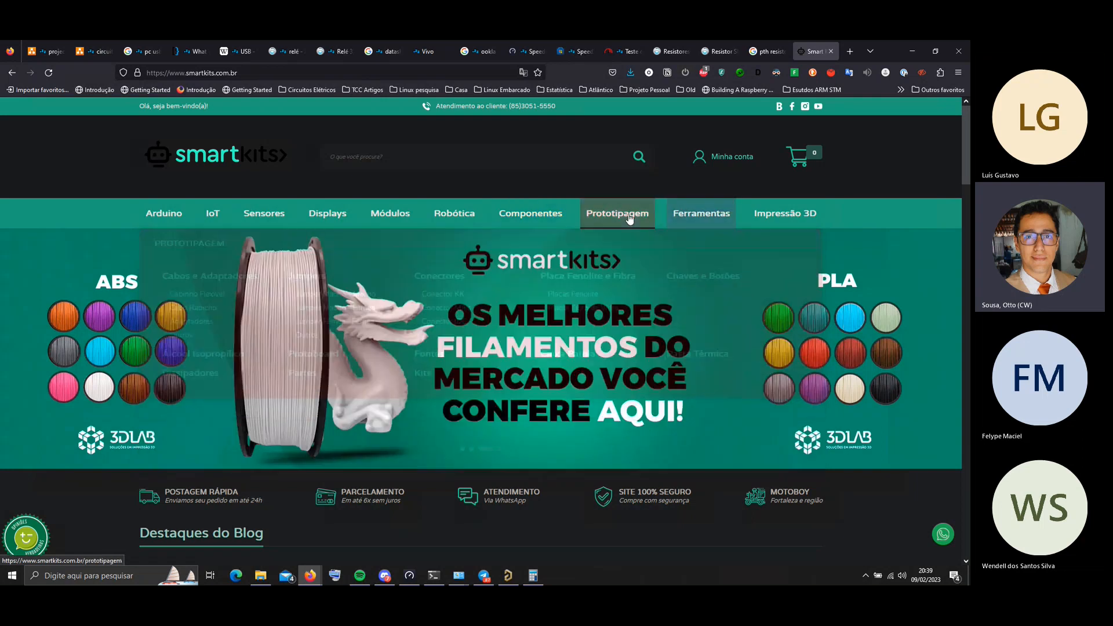
mouse_move(630, 219)
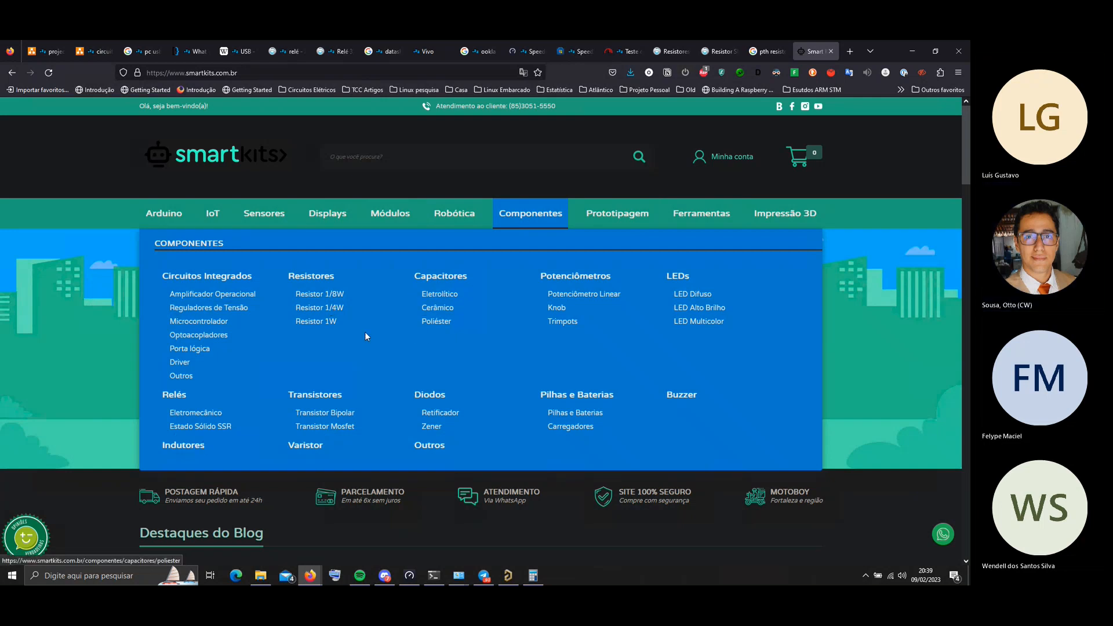
click(321, 321)
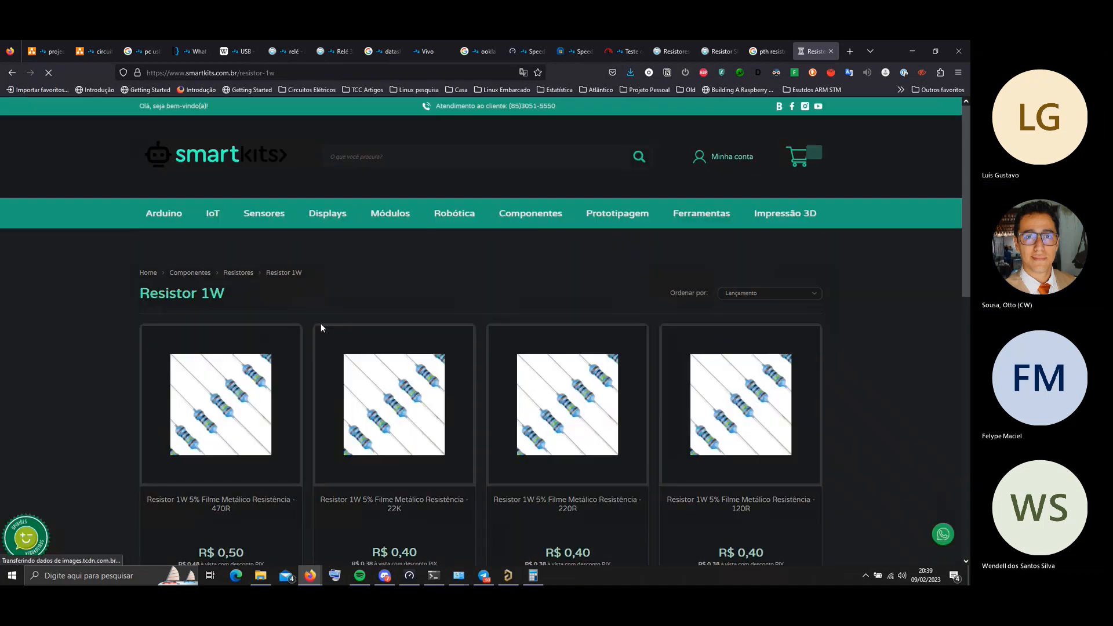
Examine the resistance values, prices and availability of the 1W metal film resistors in the listing
scroll(464, 319, down, 5)
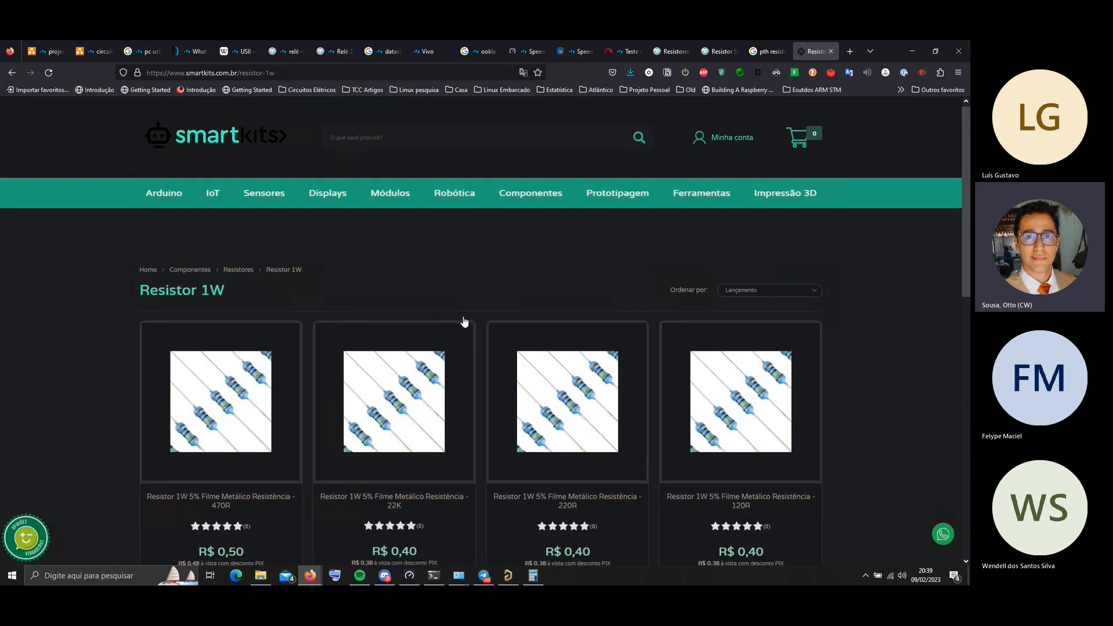
scroll(908, 289, down, 6)
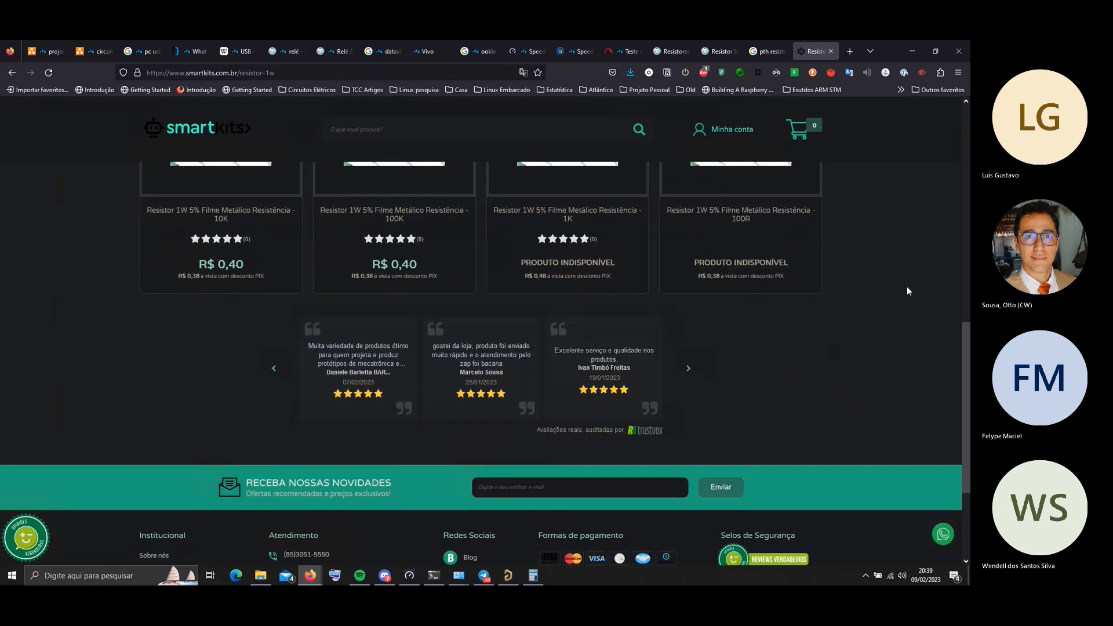
scroll(908, 290, up, 5)
scroll(907, 290, up, 1)
scroll(907, 291, down, 4)
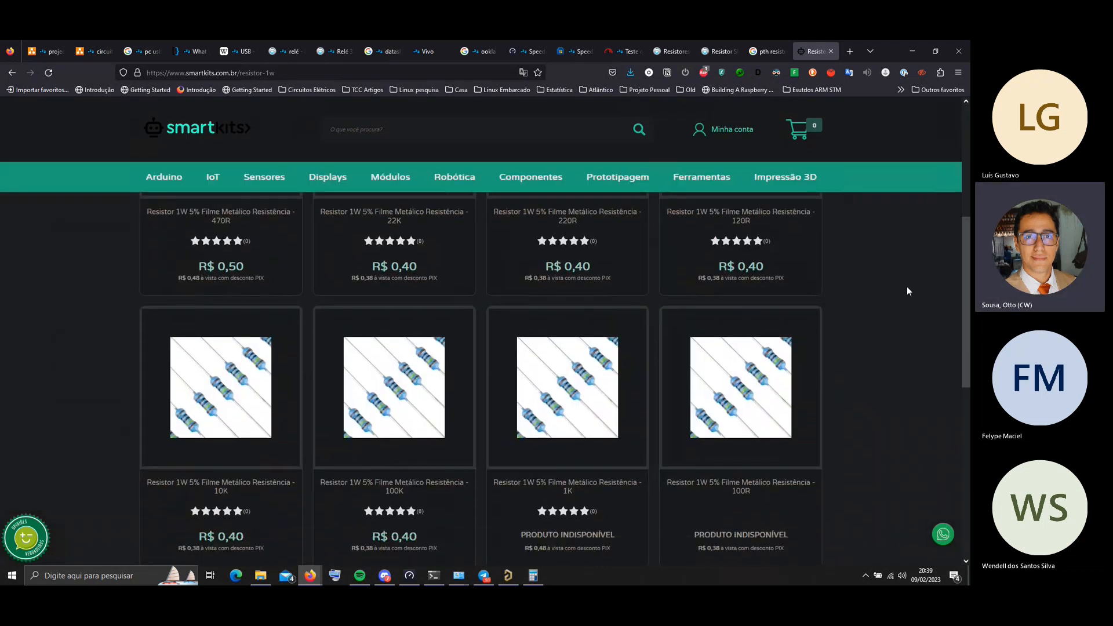
scroll(908, 290, up, 10)
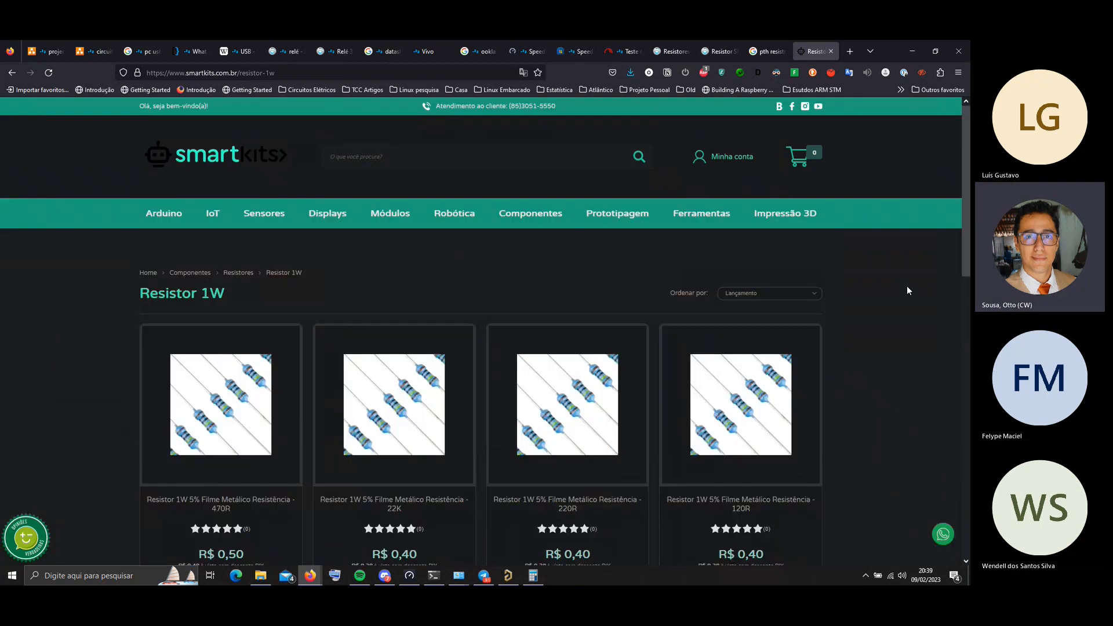
scroll(905, 287, down, 6)
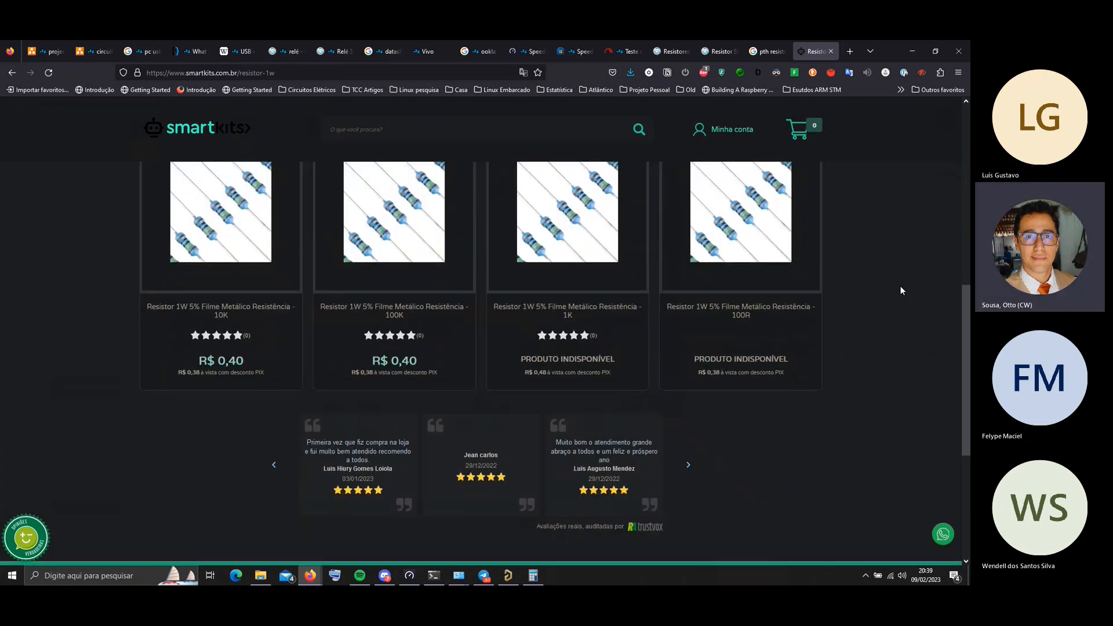
Review the 1W 5% metal film resistor values and their availability on the store page
scroll(900, 286, up, 3)
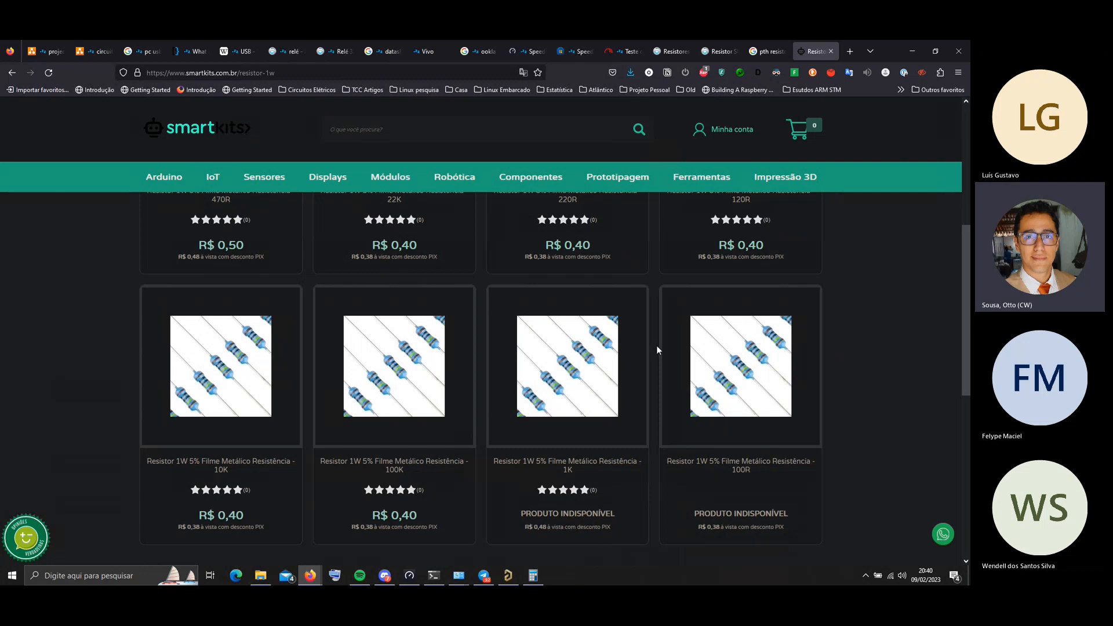
scroll(658, 347, up, 3)
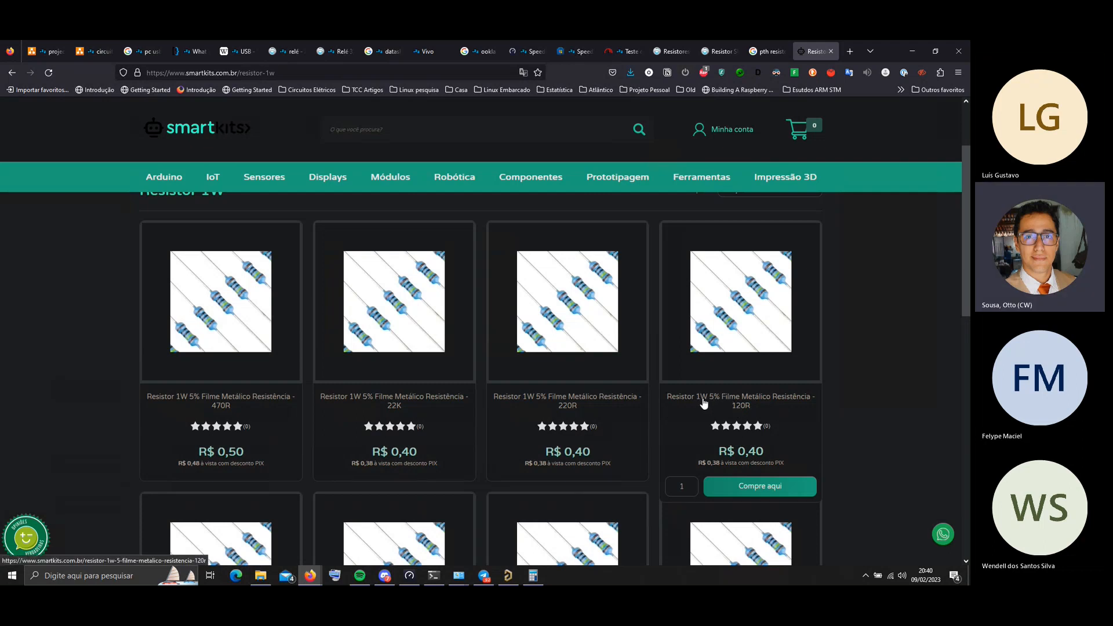
scroll(756, 415, up, 2)
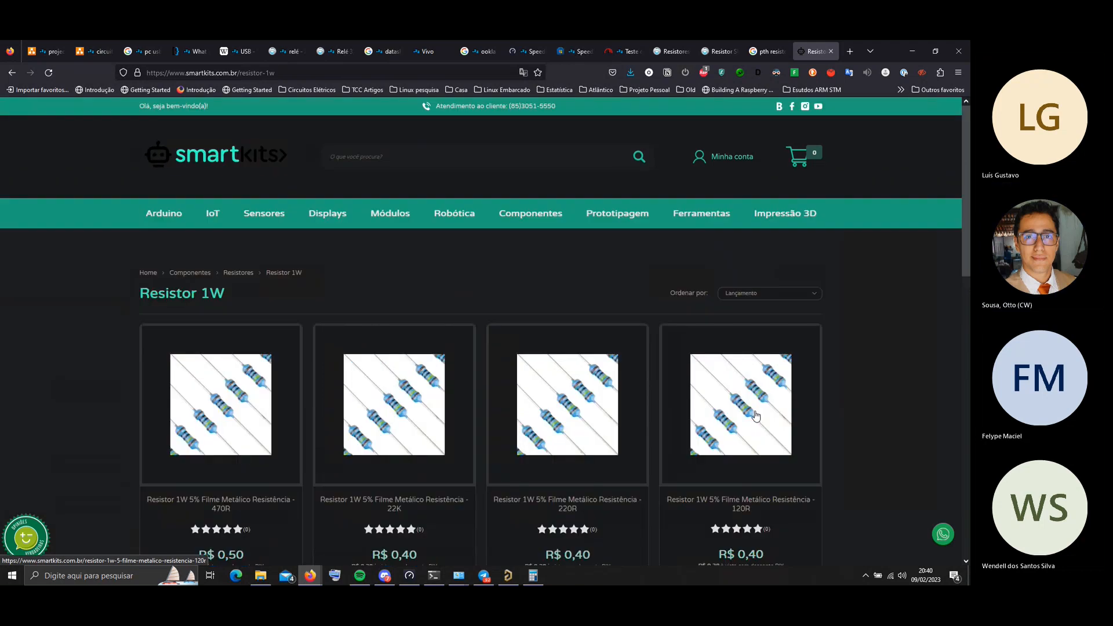
scroll(757, 415, down, 4)
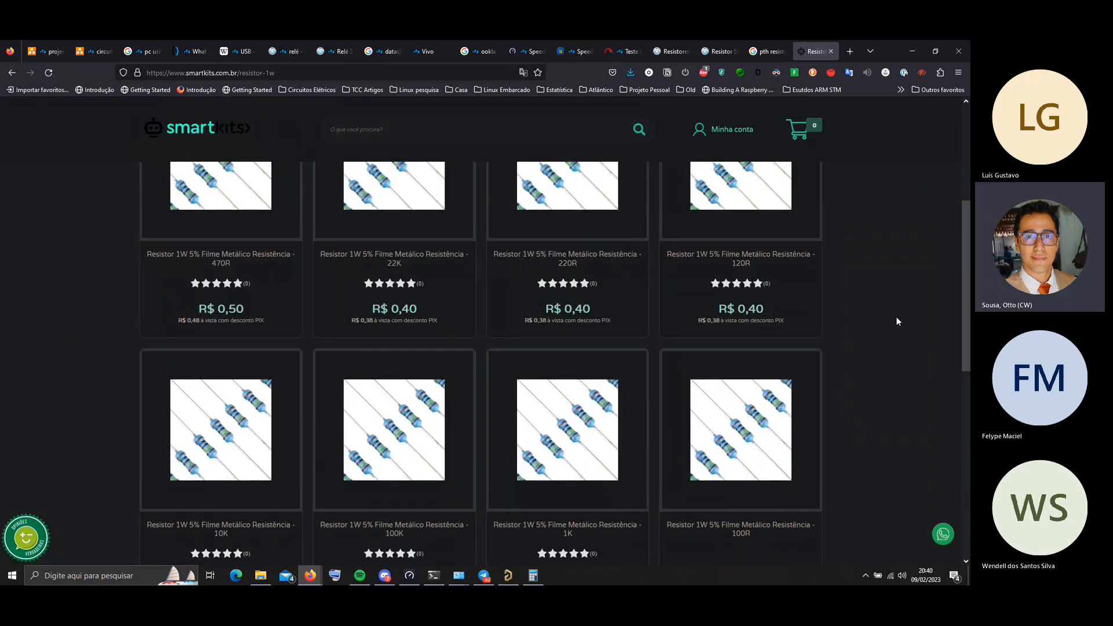
Switch to Altium Designer and set the resistor's design item ID to RES PTH 100 OHM 5% 1W
click(508, 576)
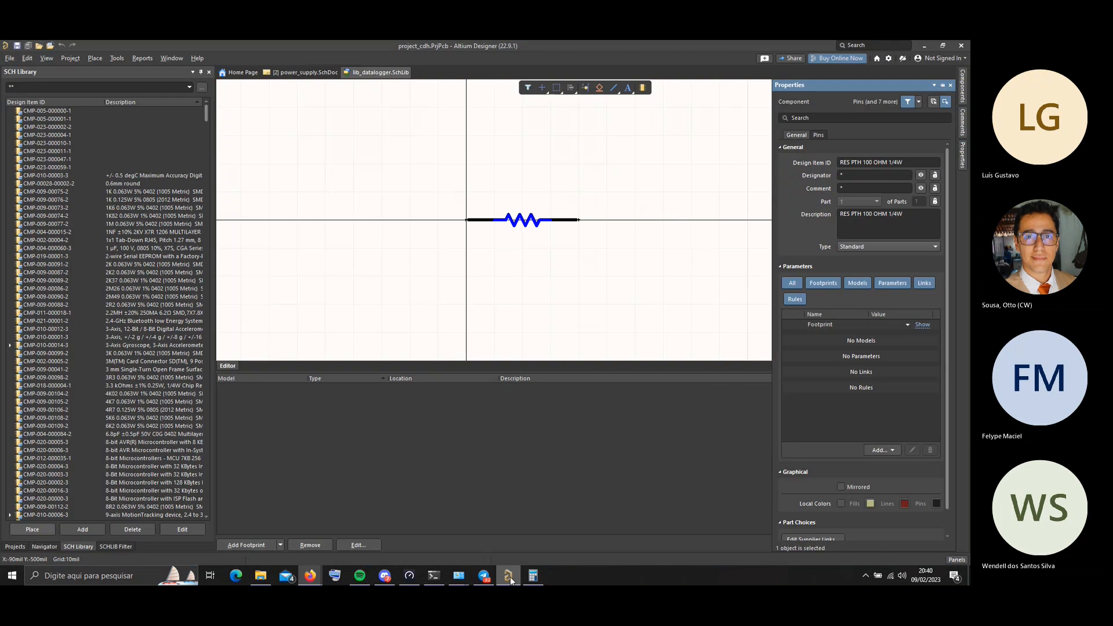
click(866, 163)
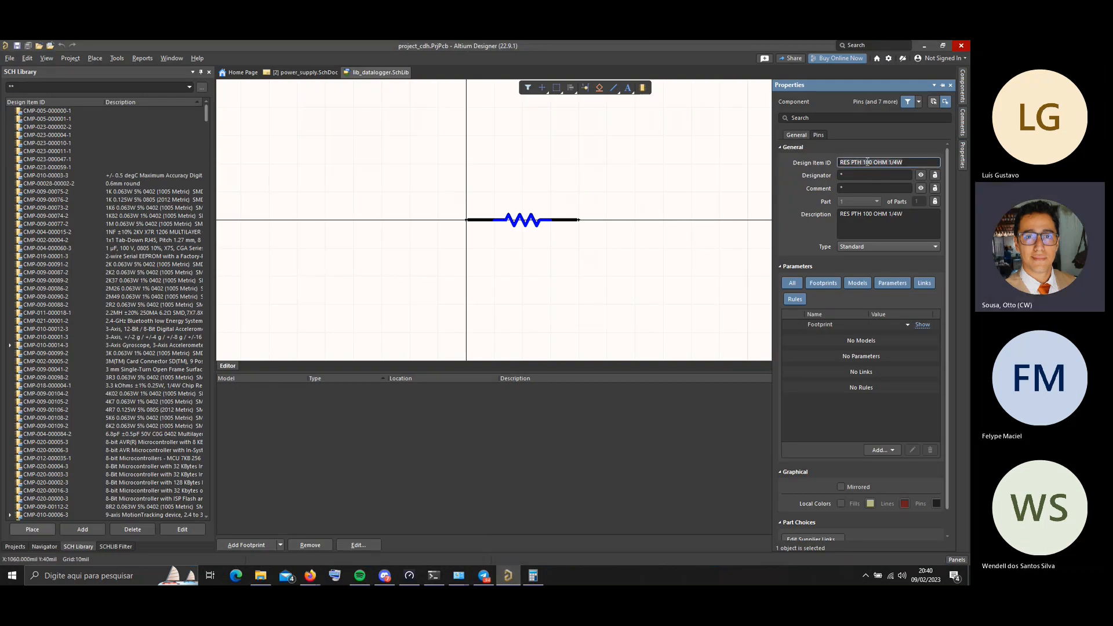
key(BackSpace)
text(2)
mouse_move(965, 136)
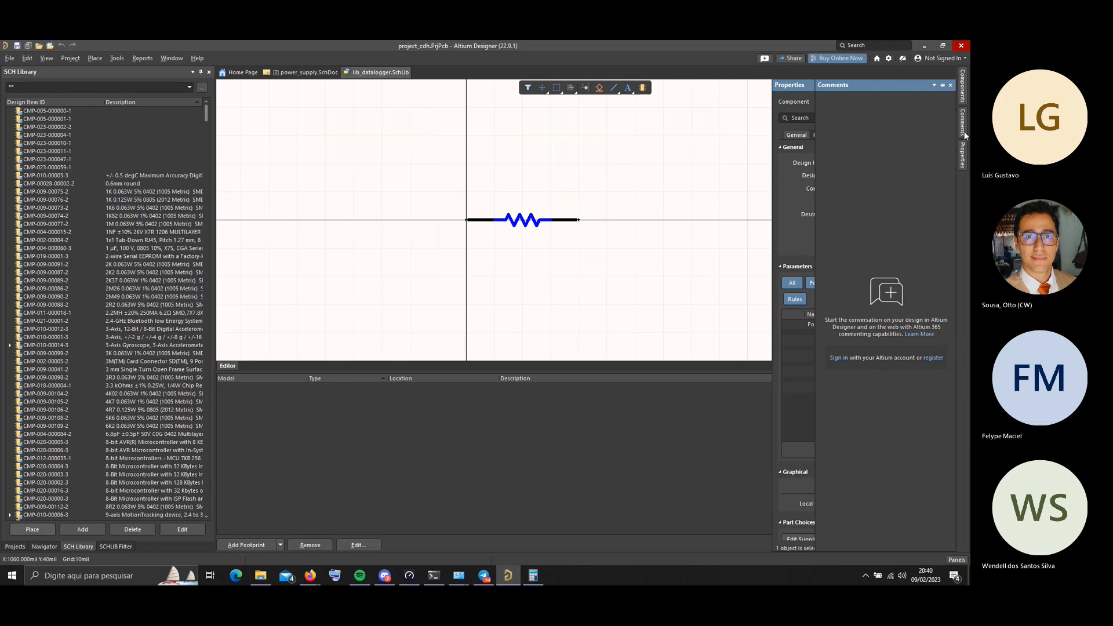
click(887, 162)
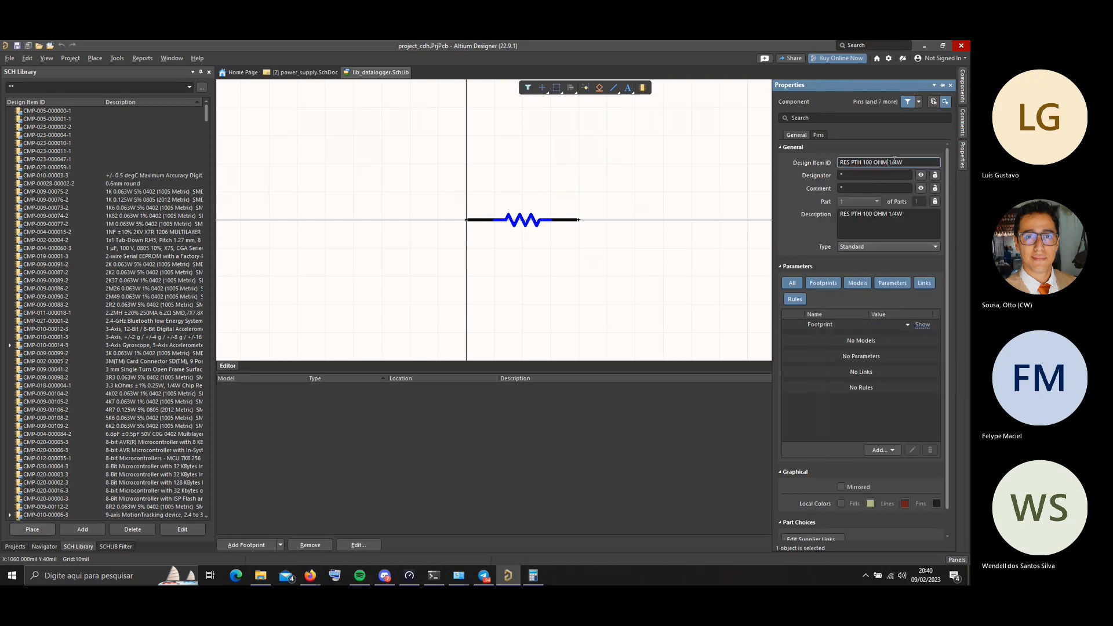
text(5%)
key(BackSpace)
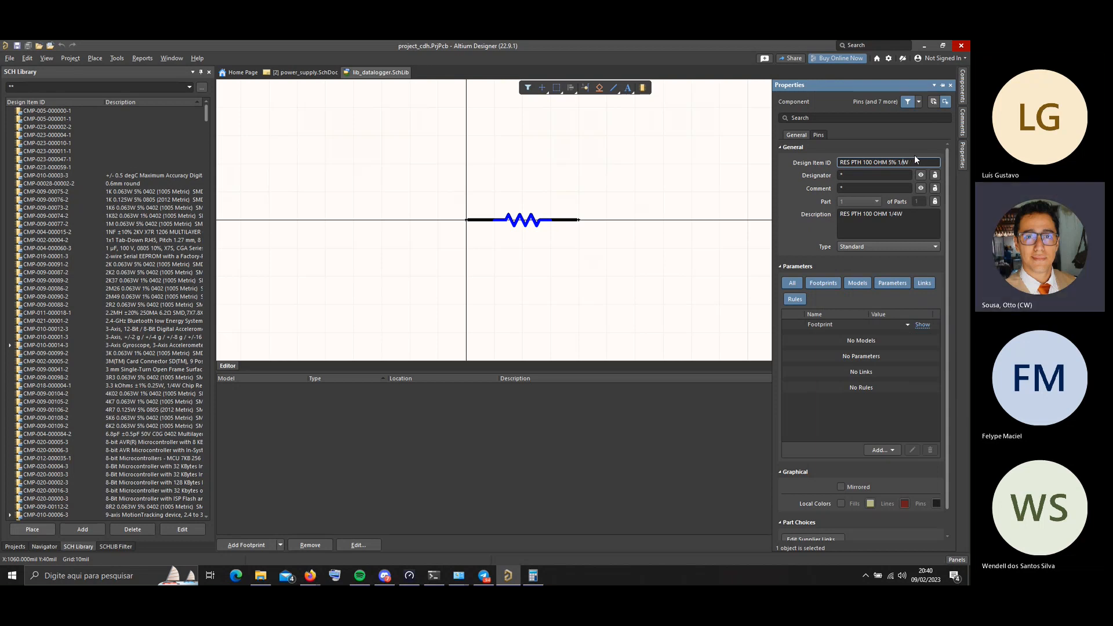
key(BackSpace)
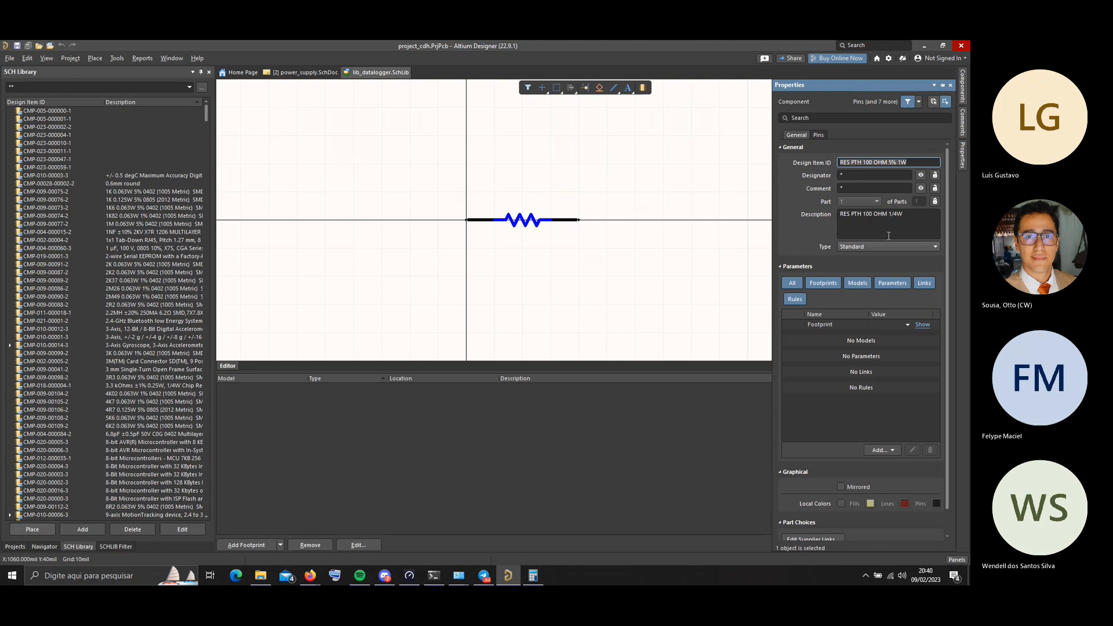
Set the resistor component's description to RES PTH 100 OHM 5% 1W
click(917, 220)
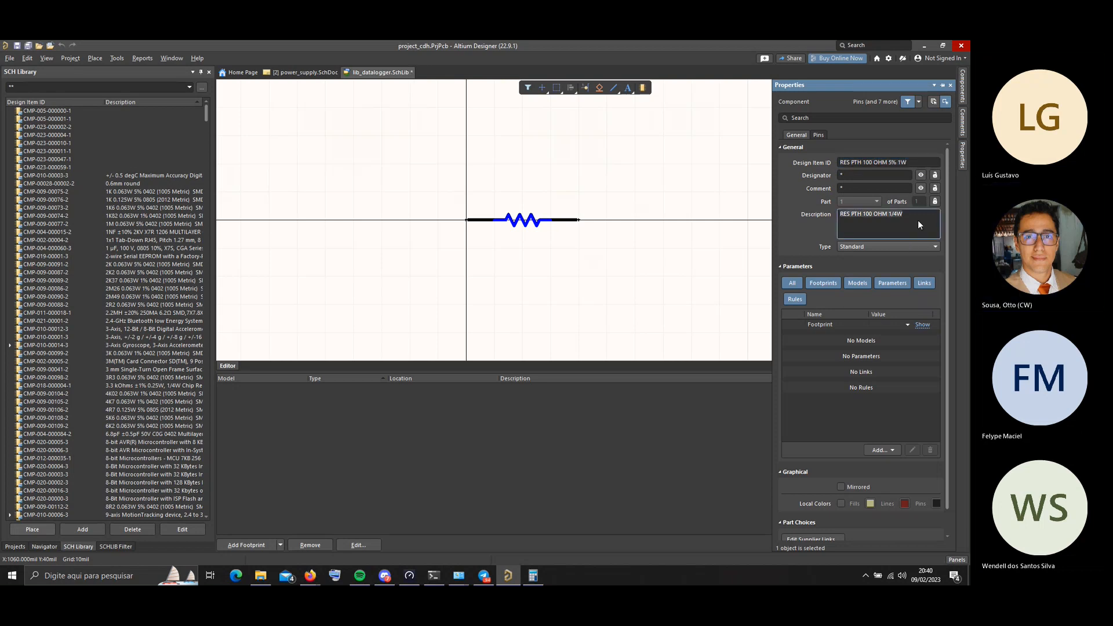
key(ctrl+a)
text(RES PTH 100 OHM 5% 1W)
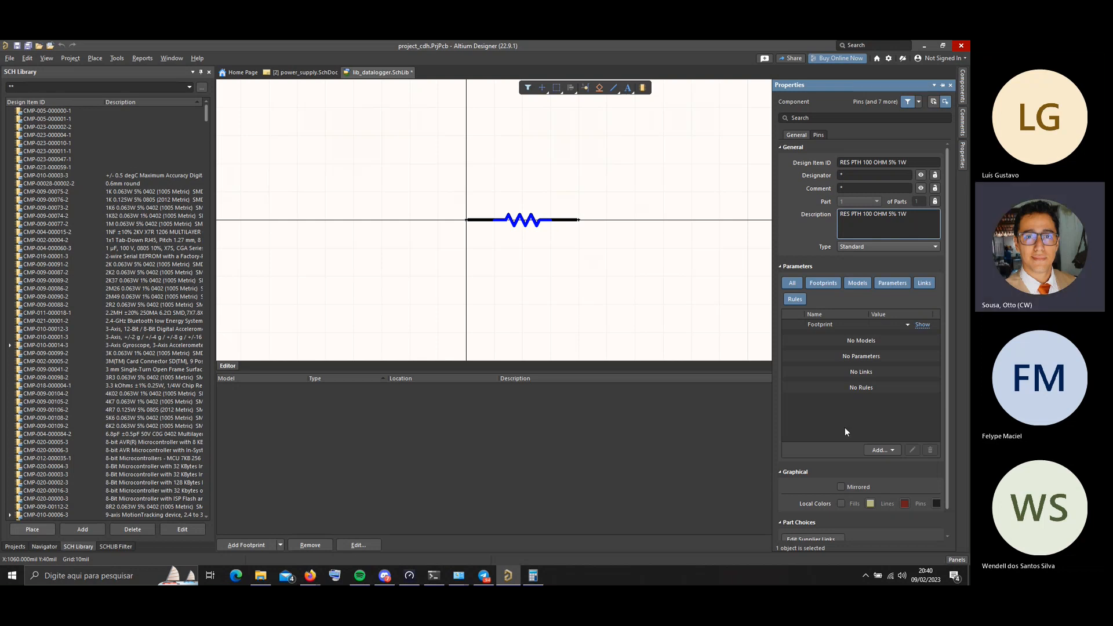
click(837, 414)
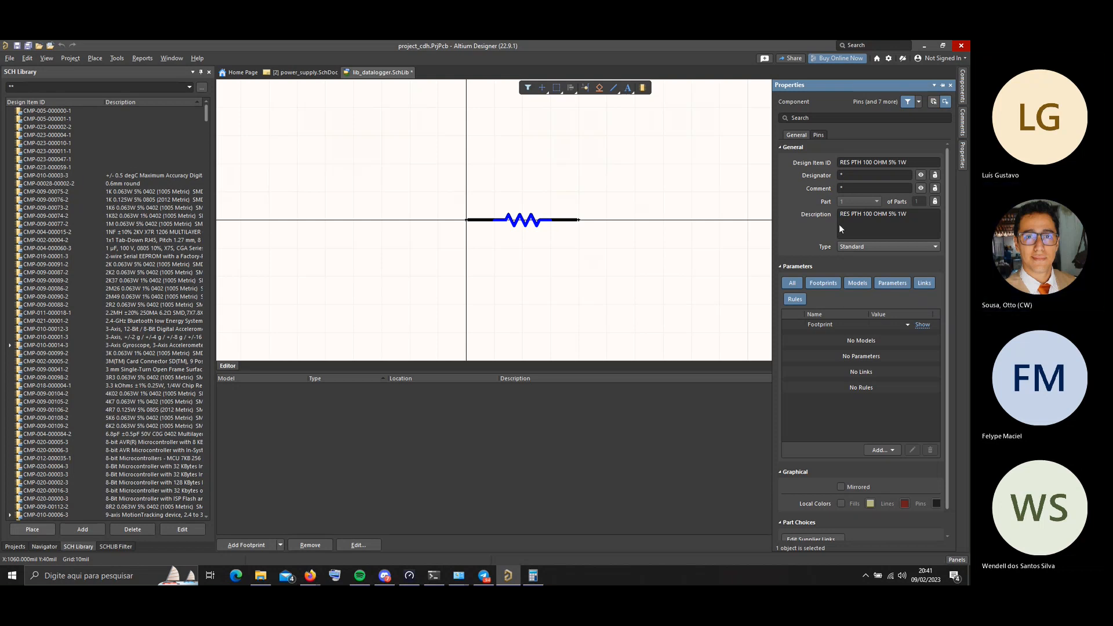
Change the resistance to 120 OHM in both the design item ID and the description of the resistor
click(865, 164)
key(Delete)
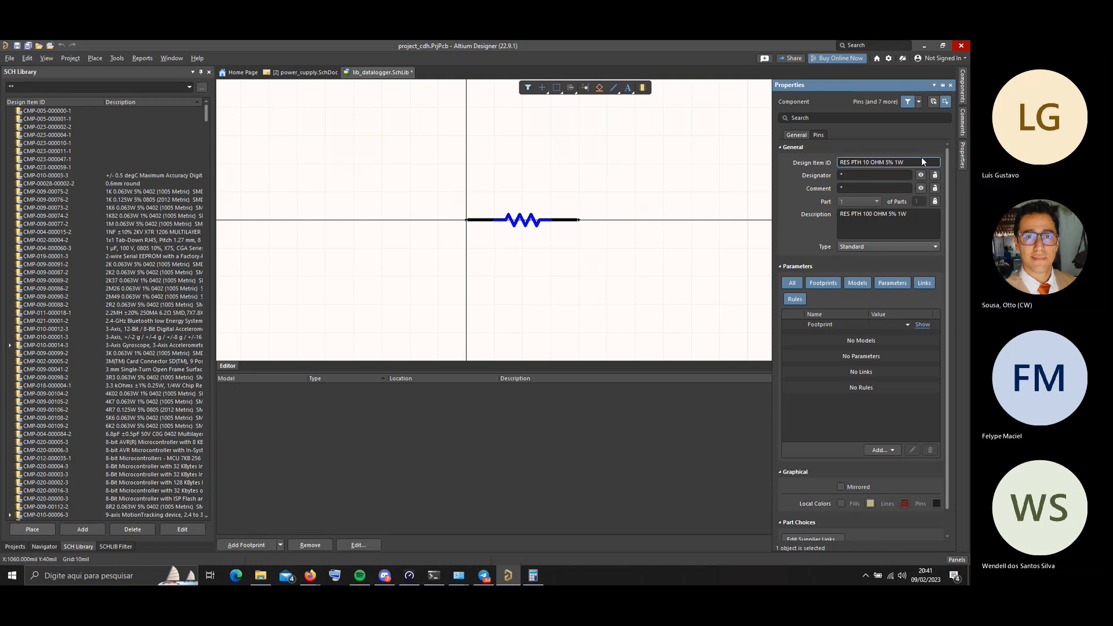
text(2)
click(867, 213)
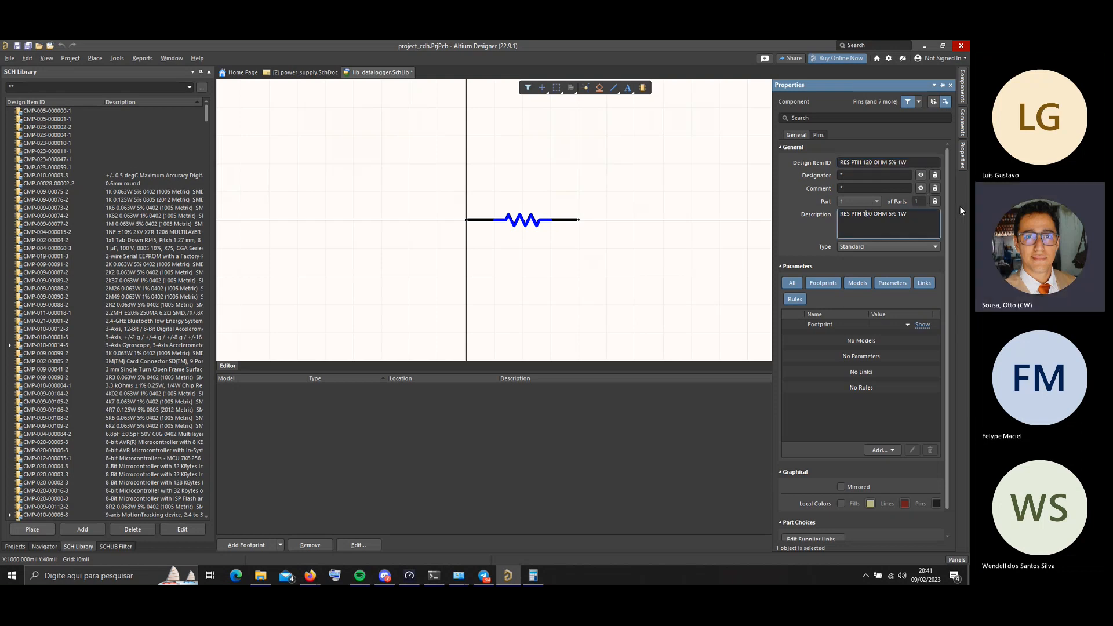
key(Delete)
text(2)
click(847, 415)
click(924, 213)
click(873, 402)
Widen the component properties area and review the resistor's pin list and general settings
drag(774, 323, 724, 322)
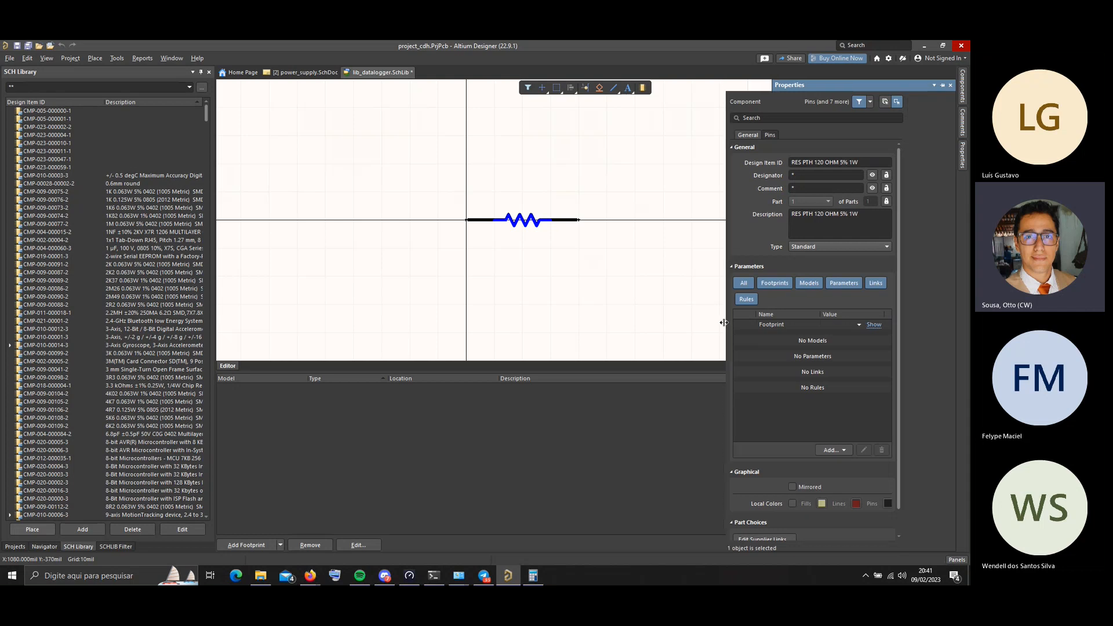
click(770, 136)
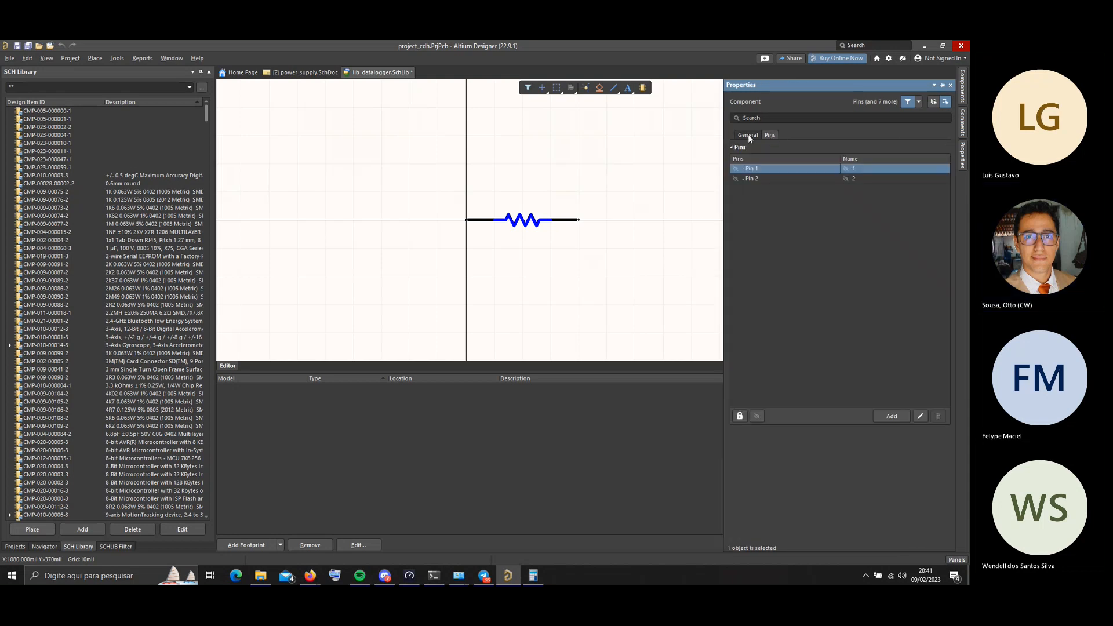
click(748, 136)
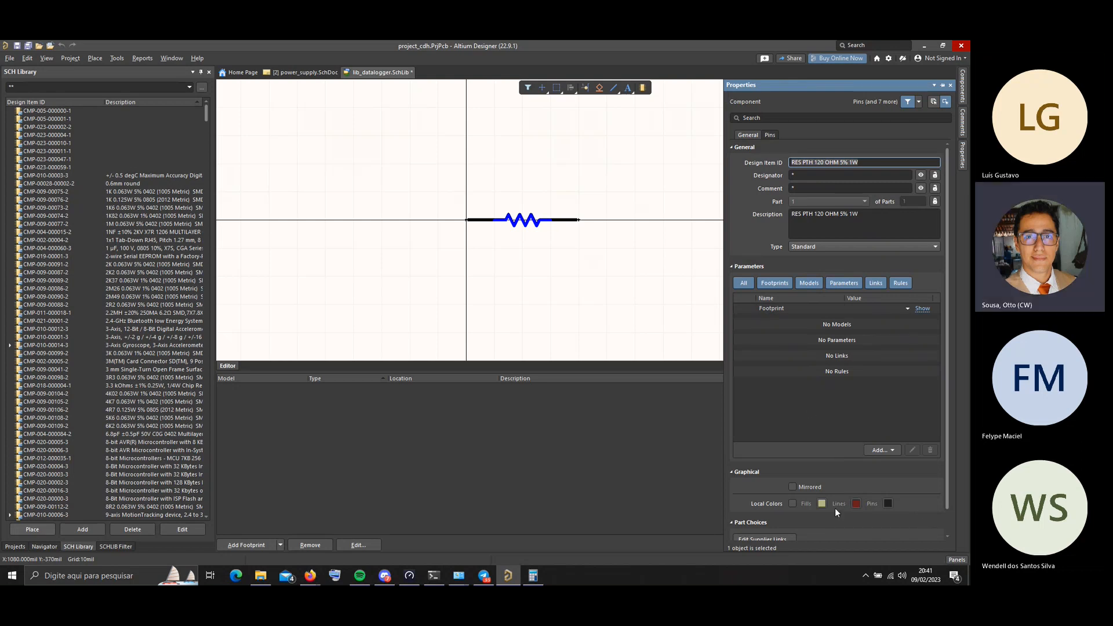
scroll(815, 468, down, 2)
scroll(815, 468, up, 2)
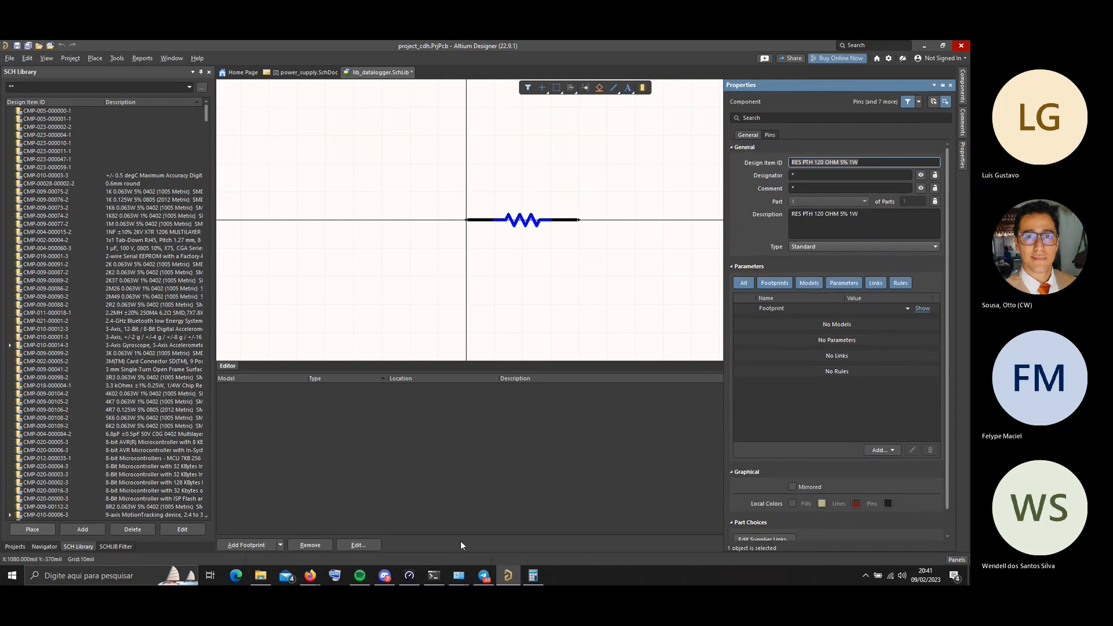
click(951, 560)
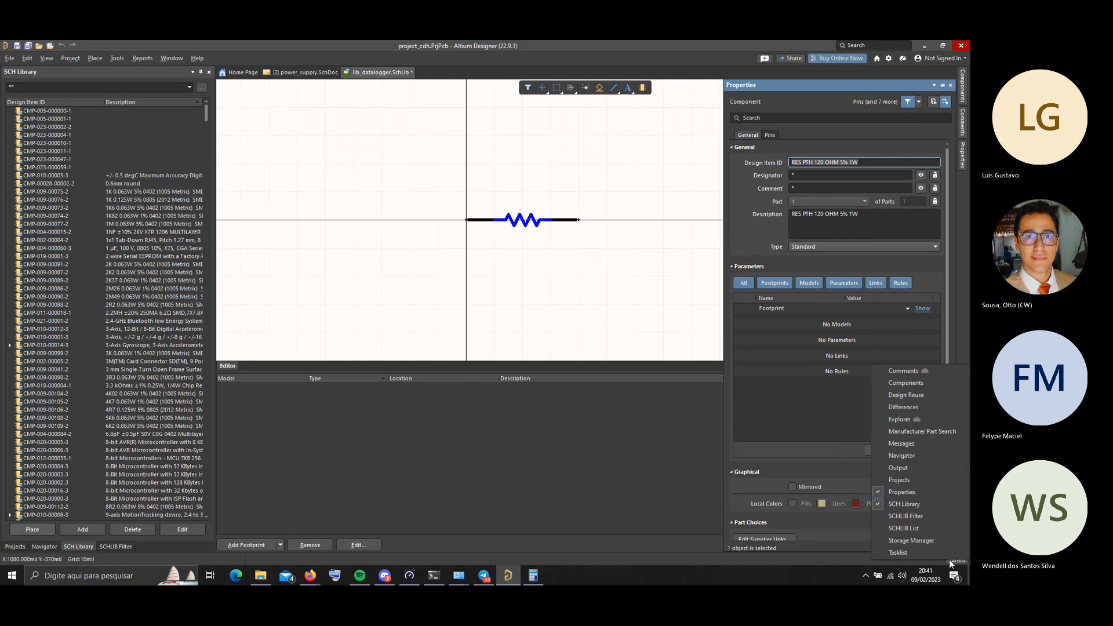
click(920, 441)
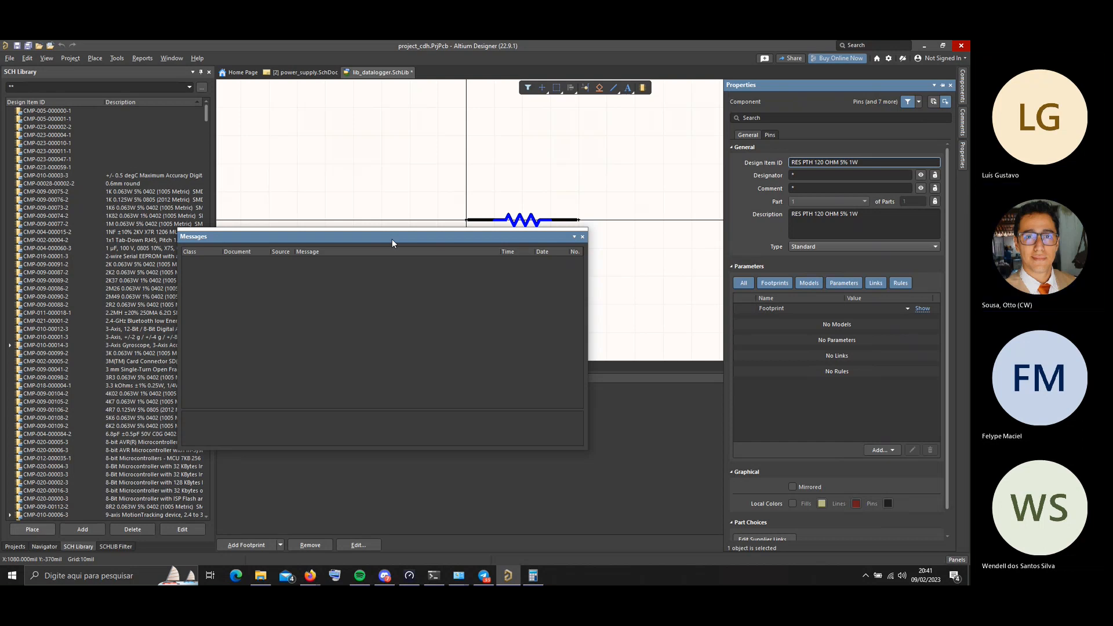
drag(392, 239, 562, 206)
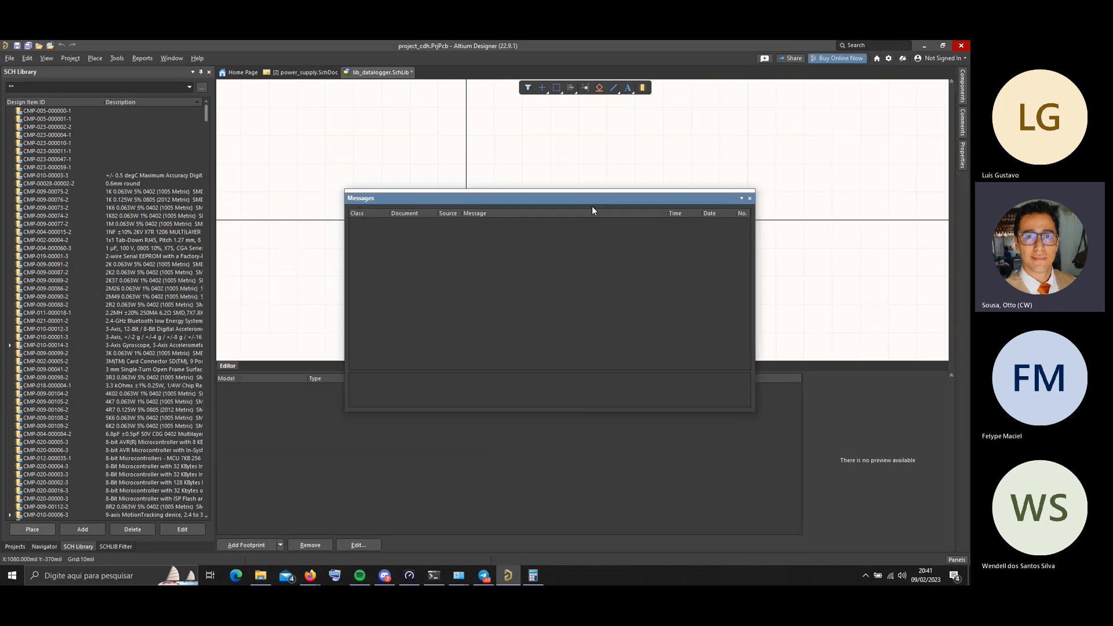
click(750, 199)
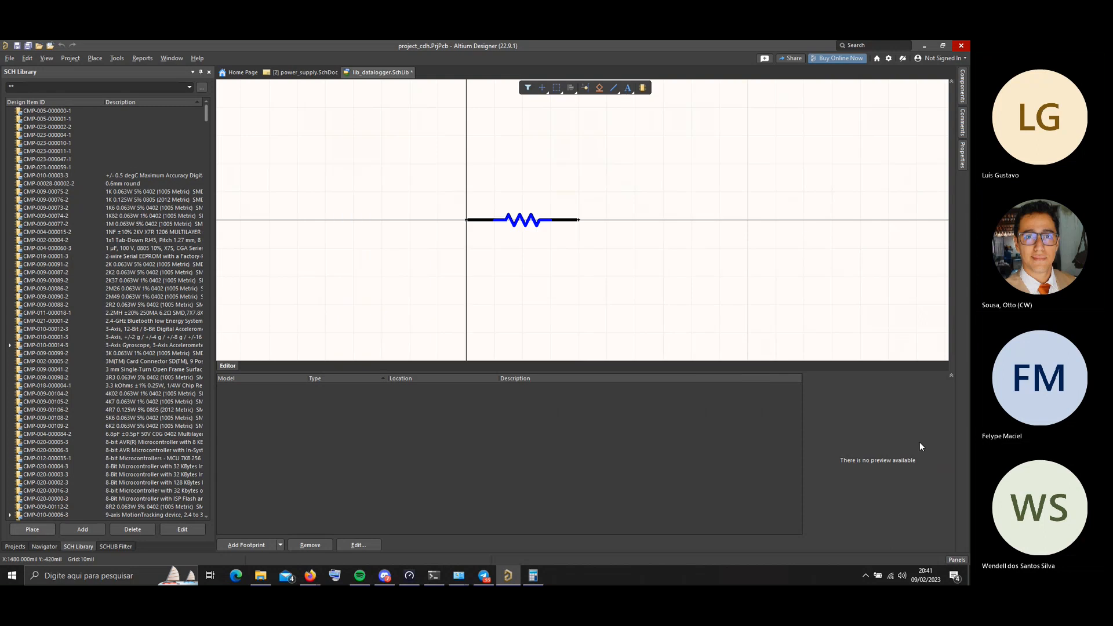
Open Manufacturer Part Search and widen it to show the part categories side by side
click(958, 560)
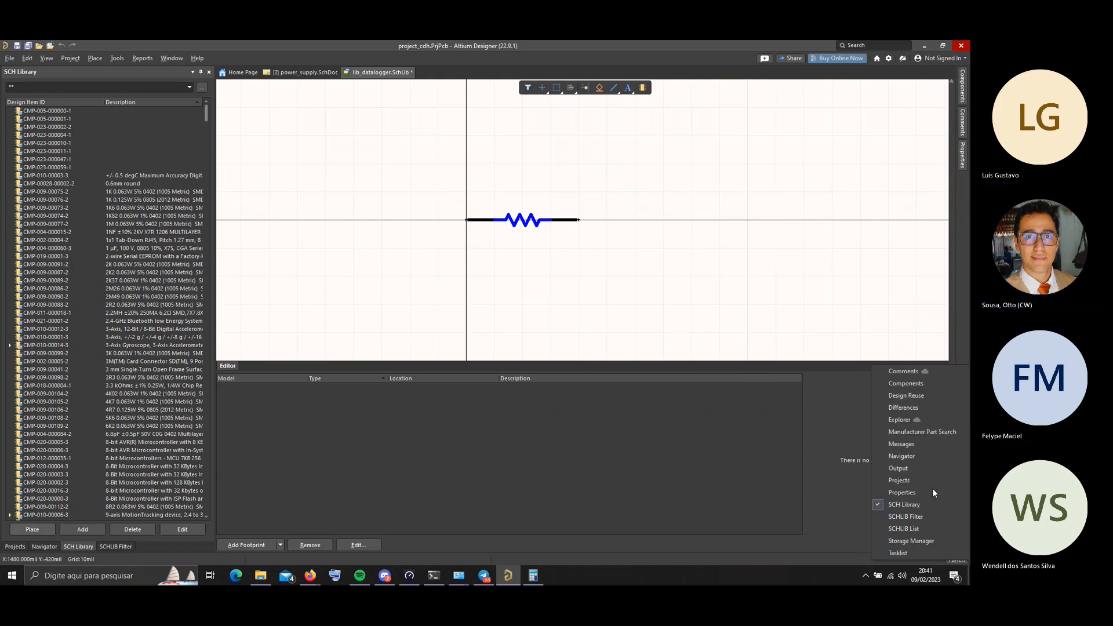
click(917, 433)
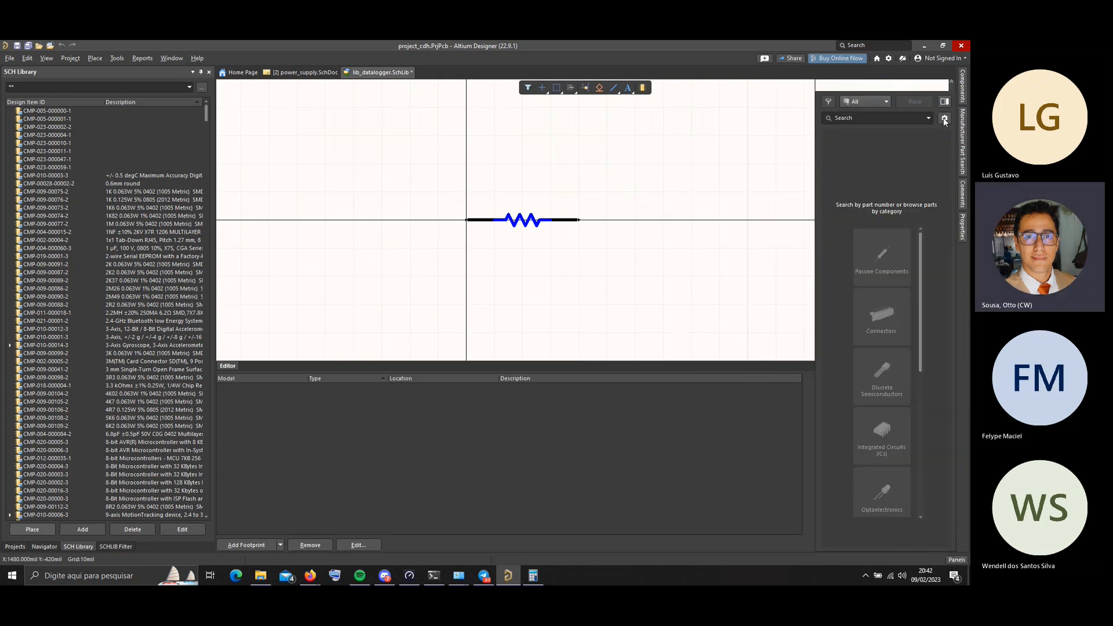
click(963, 144)
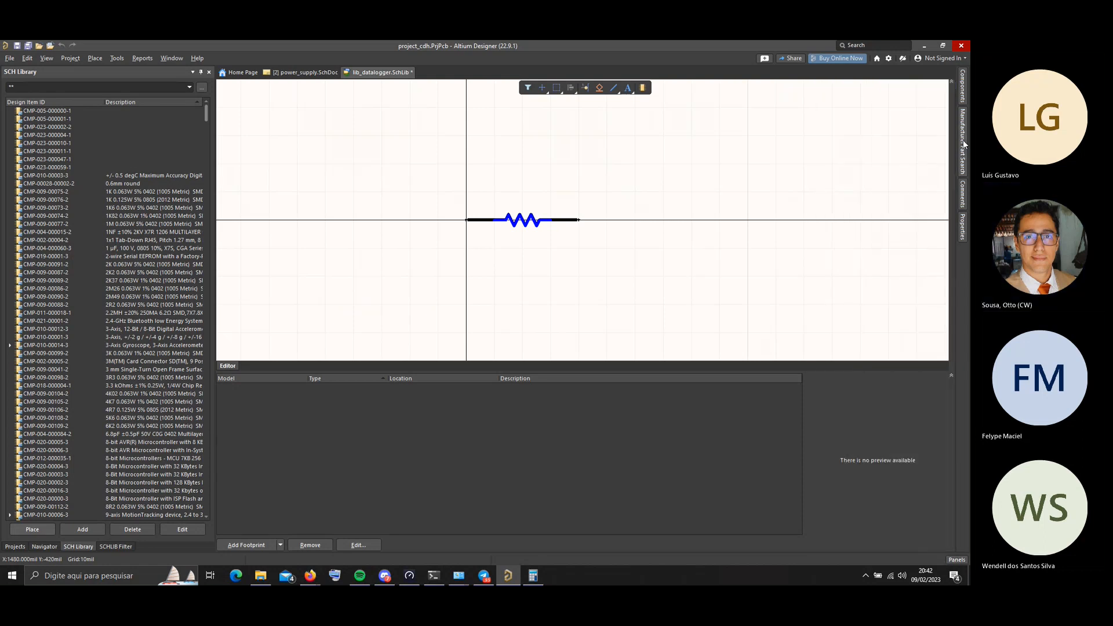
click(962, 144)
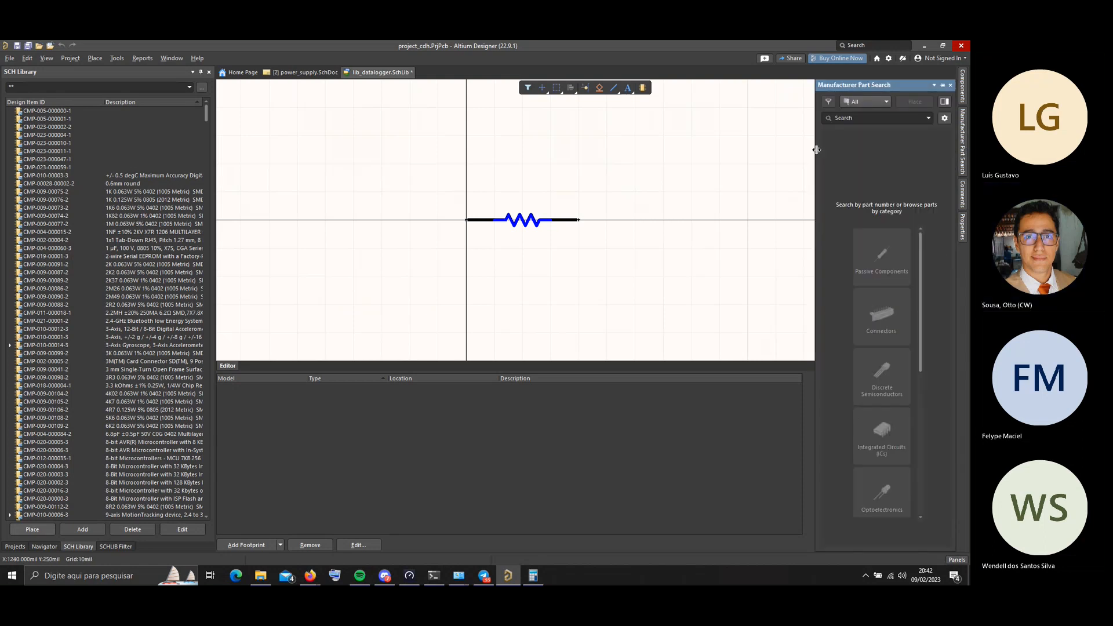
drag(816, 150, 717, 155)
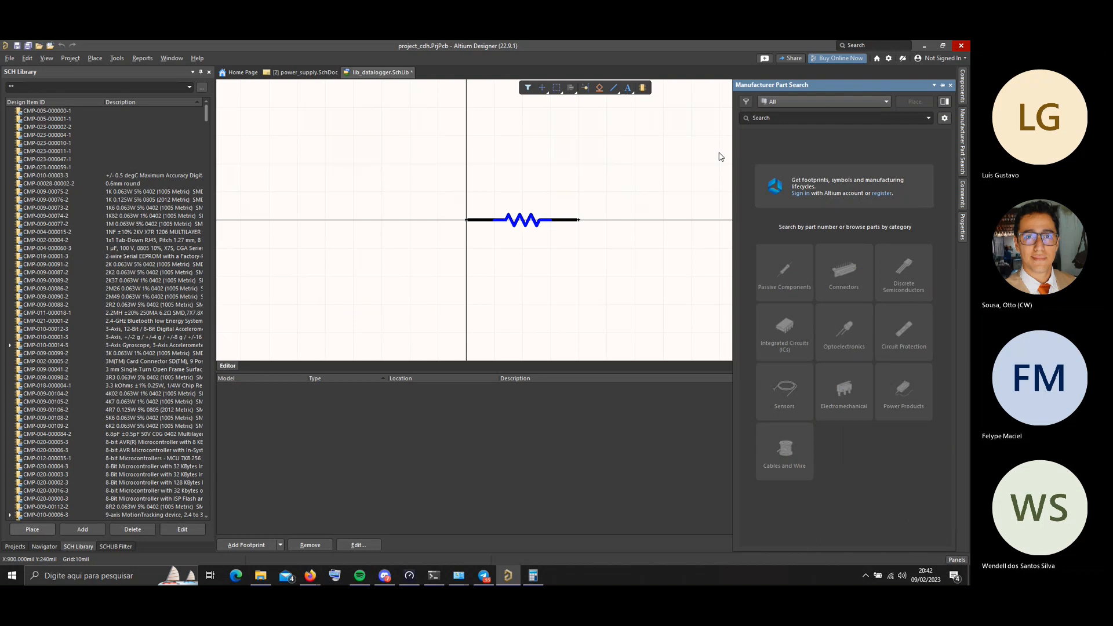
Try searching the manufacturer parts for "res pth 120" and clear the search term
click(800, 117)
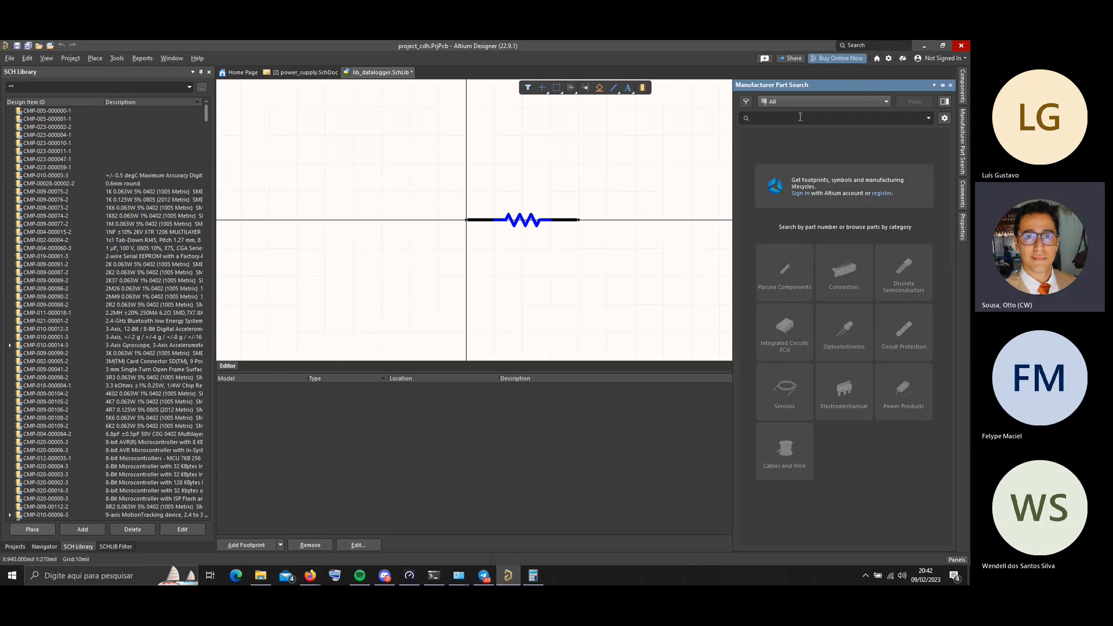
text(res p)
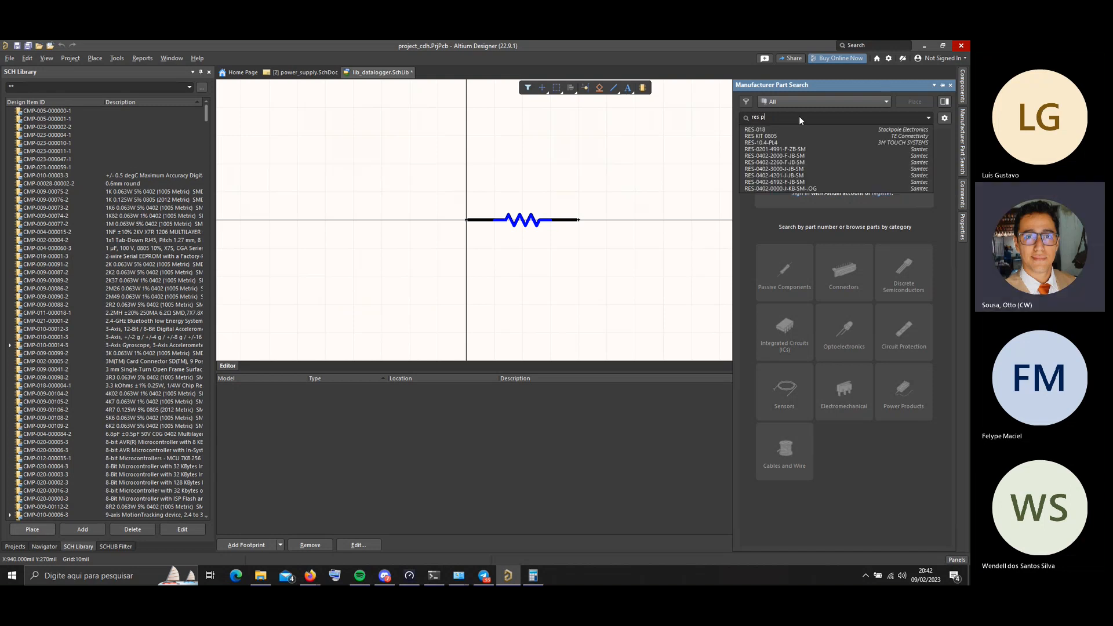
text(th )
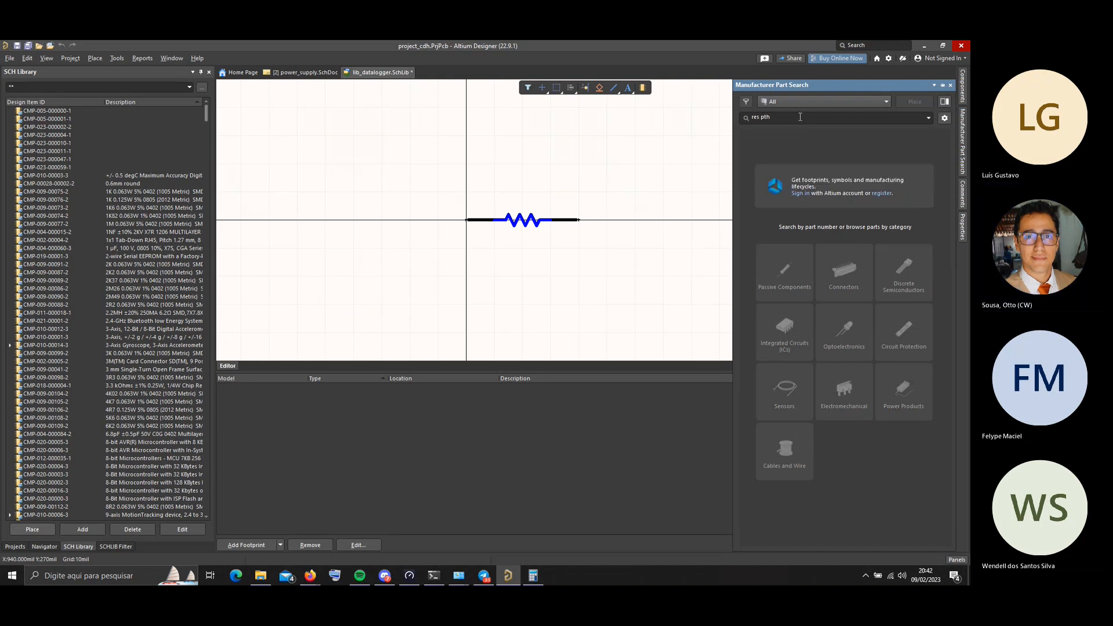
text(120)
key(Return)
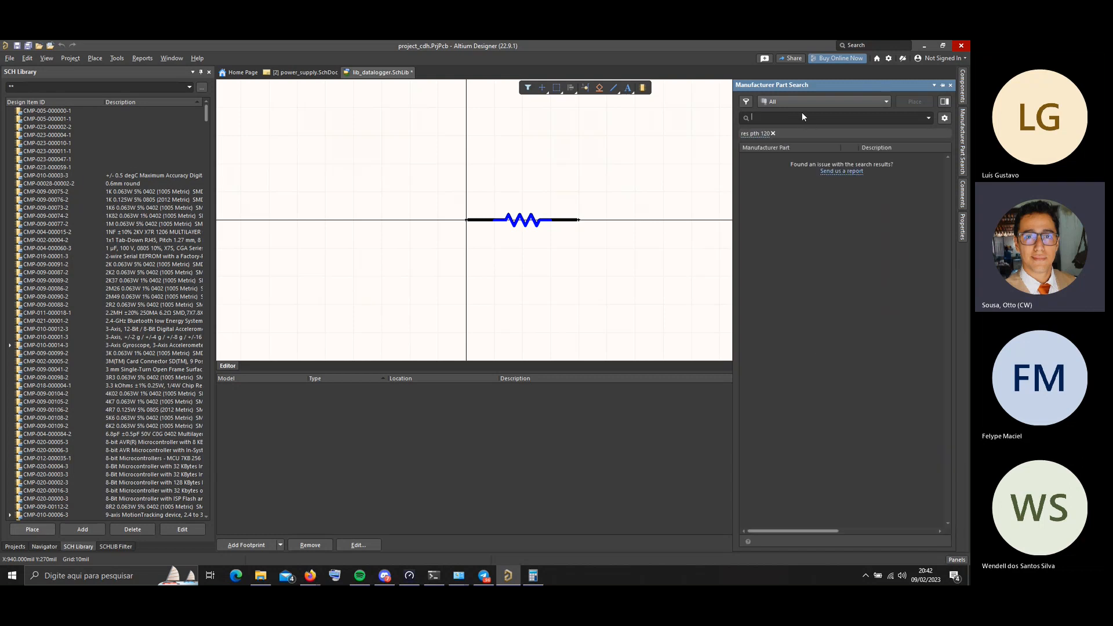
click(773, 133)
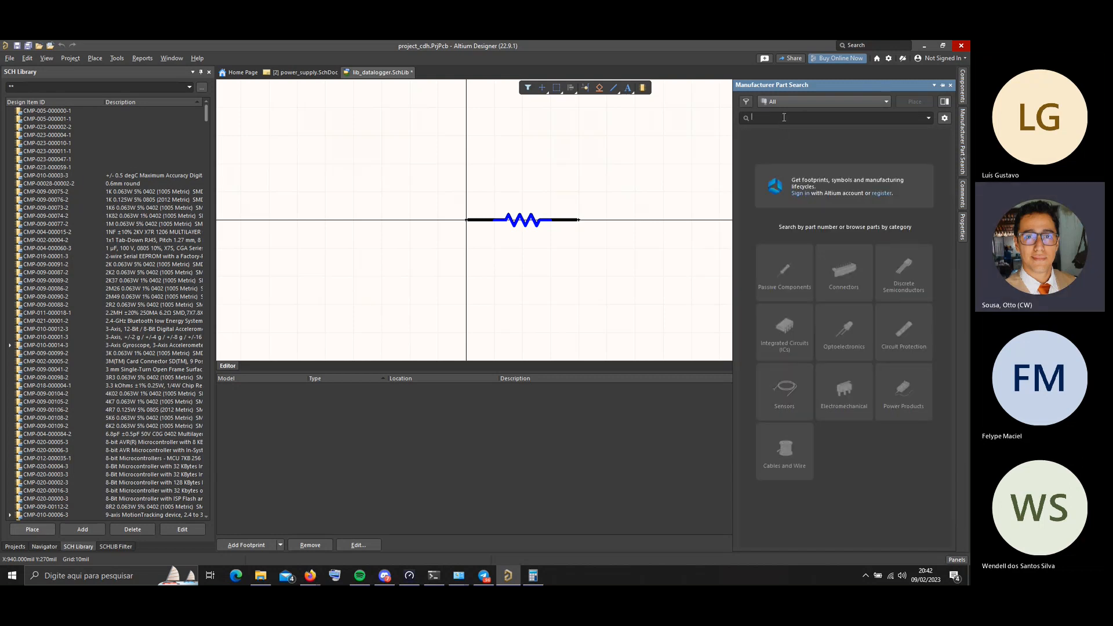
List the manufacturer parts in the Passive Components category and widen the results to show their category column
click(781, 270)
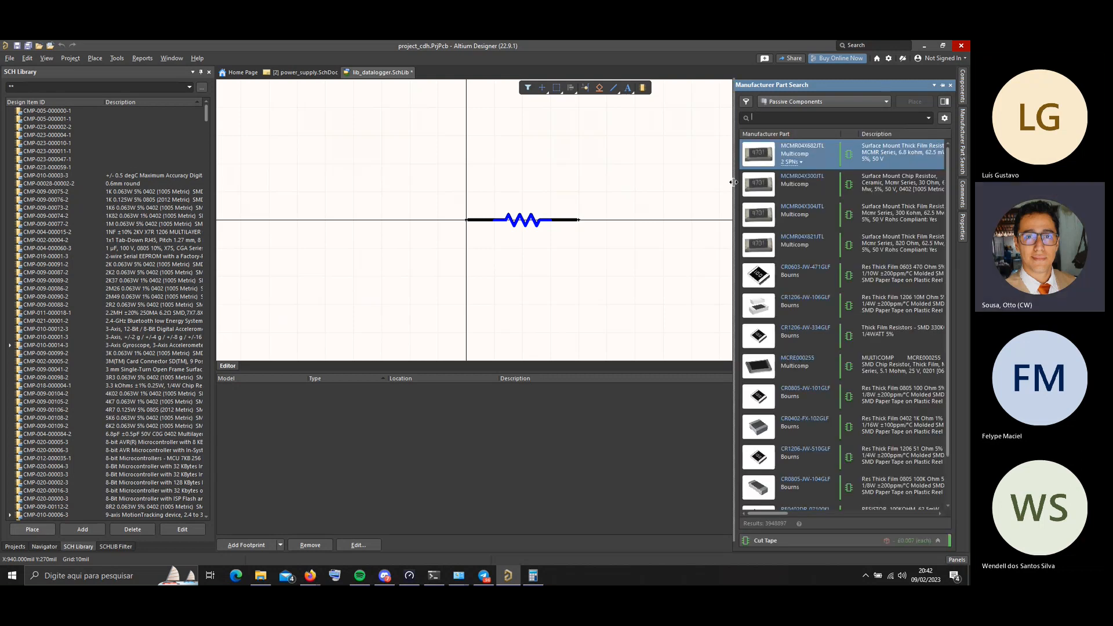
drag(733, 182, 613, 186)
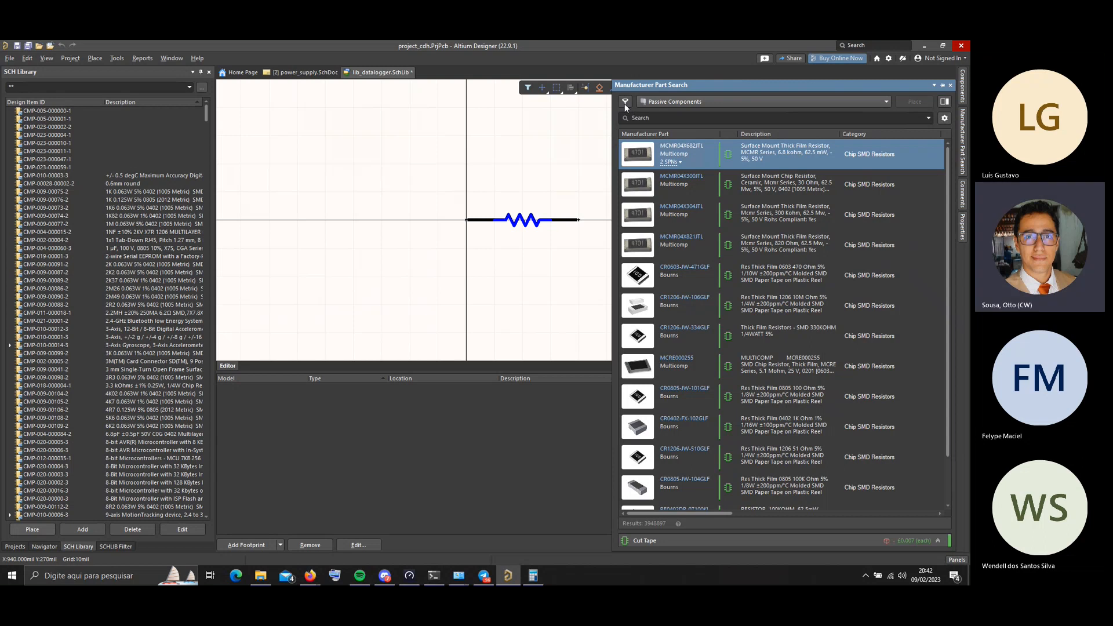
Filter the Passive Components results to the Axial case/package and browse the filtered parts
click(625, 104)
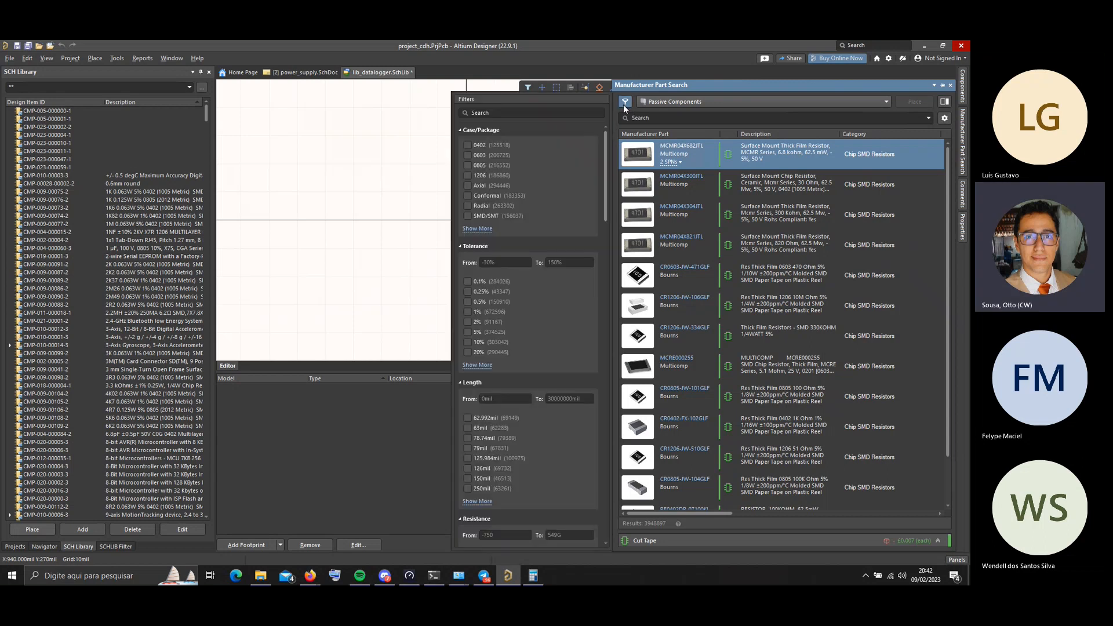
click(477, 228)
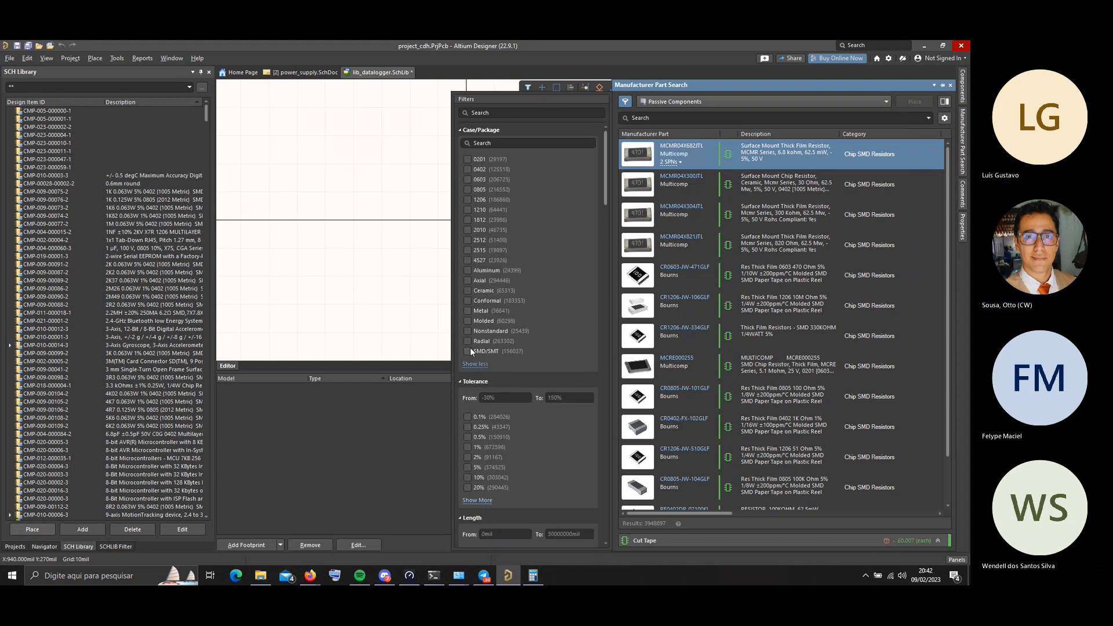
scroll(487, 278, down, 1)
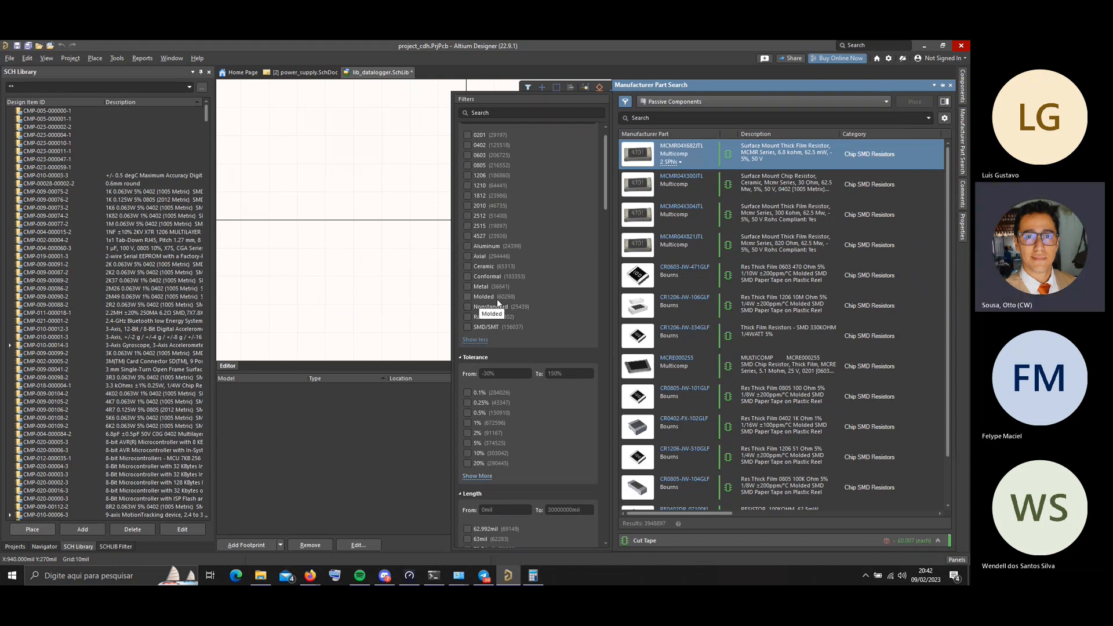
scroll(497, 301, up, 1)
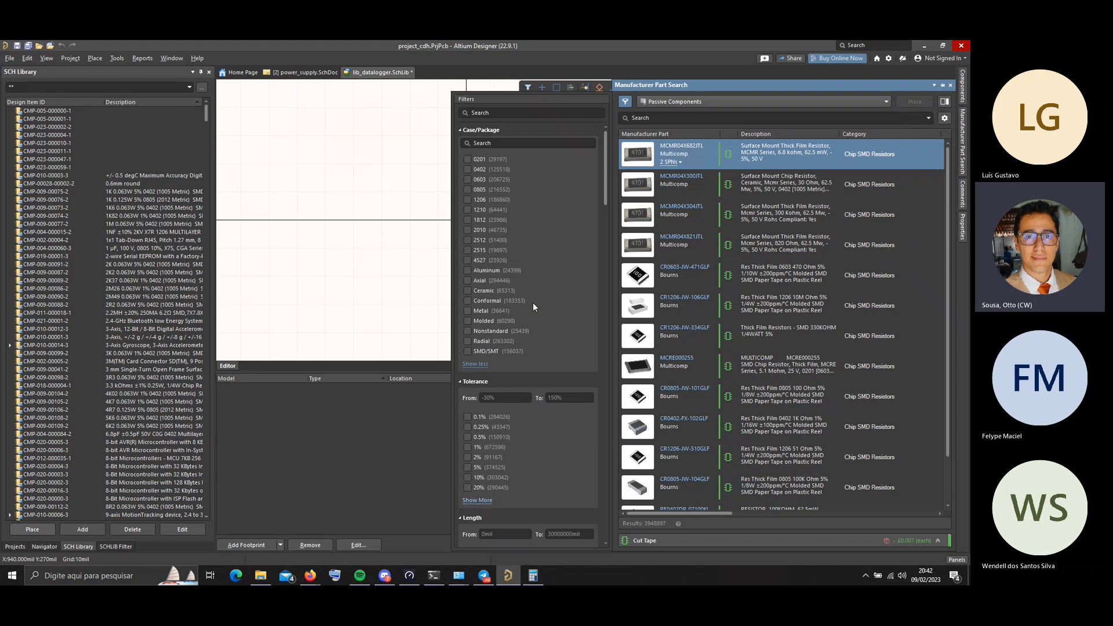
click(470, 280)
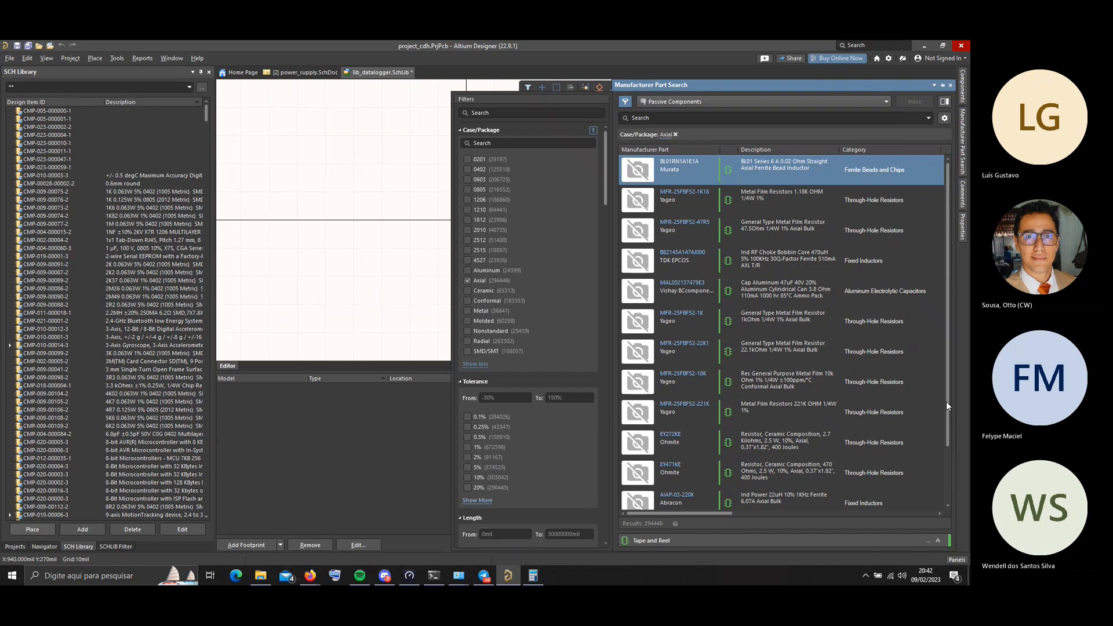
scroll(942, 384, down, 2)
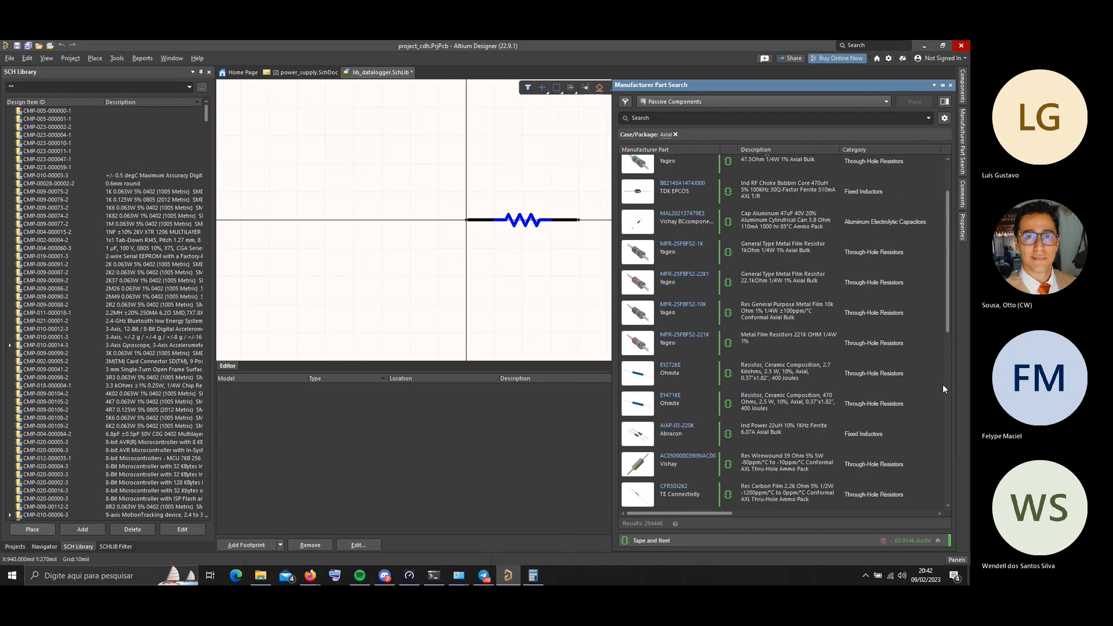
scroll(946, 310, up, 2)
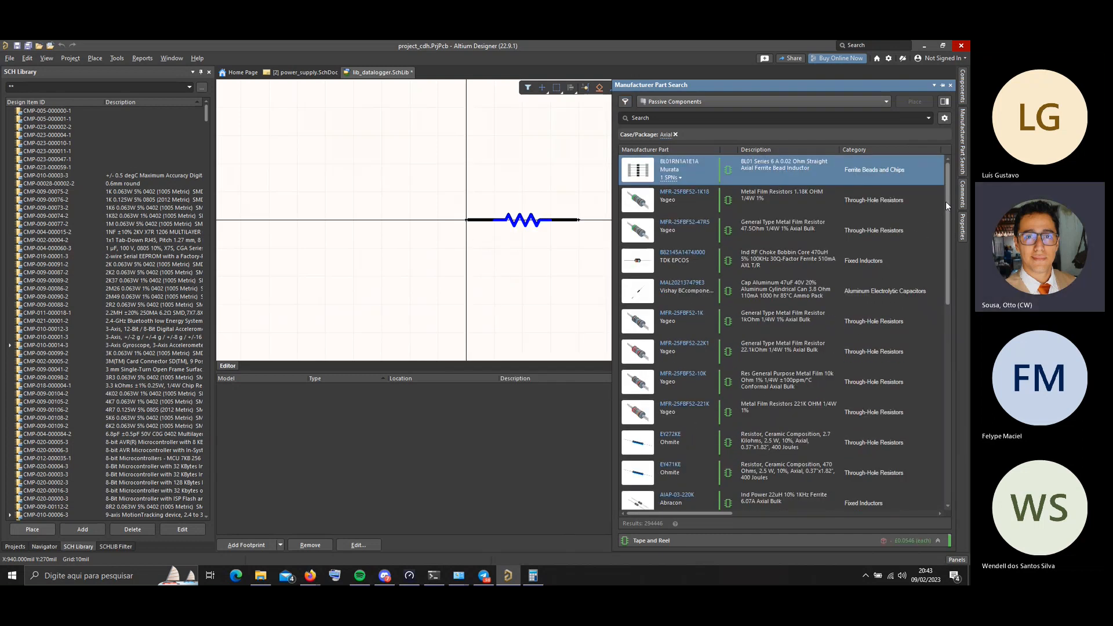
Expand the resistance filter values and restrict the axial parts to a resistance of 100
click(625, 103)
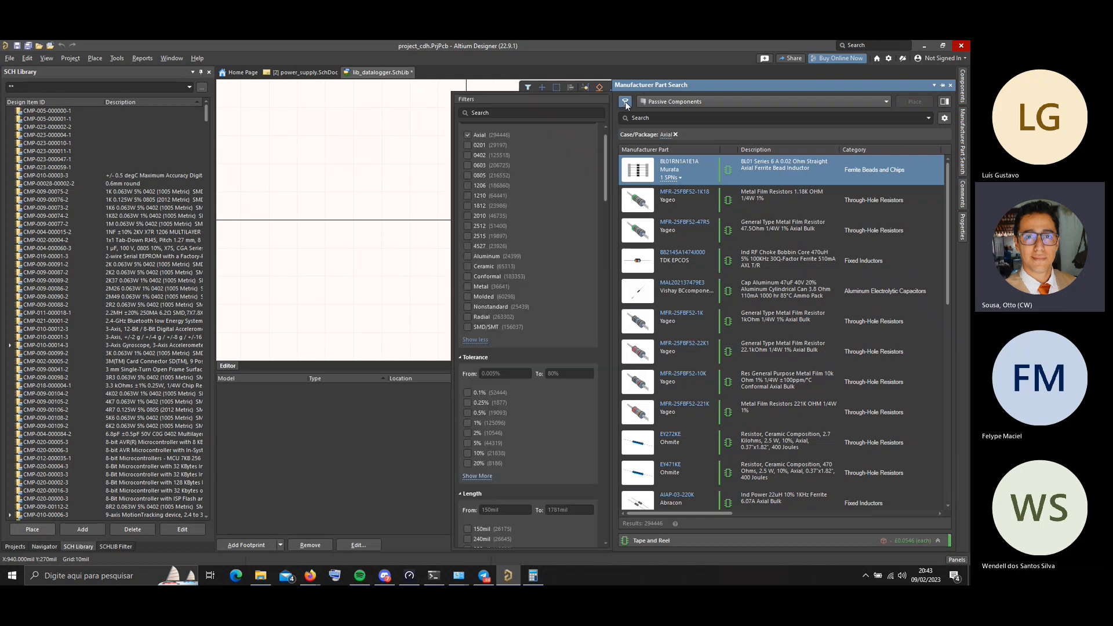
scroll(510, 285, down, 3)
scroll(510, 284, down, 10)
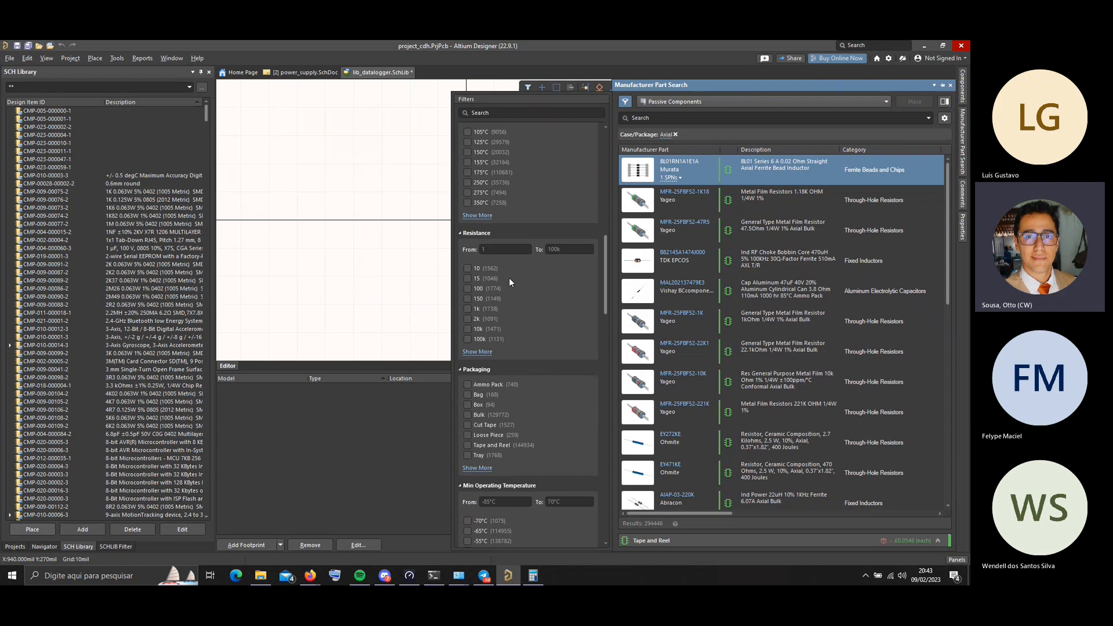
click(476, 352)
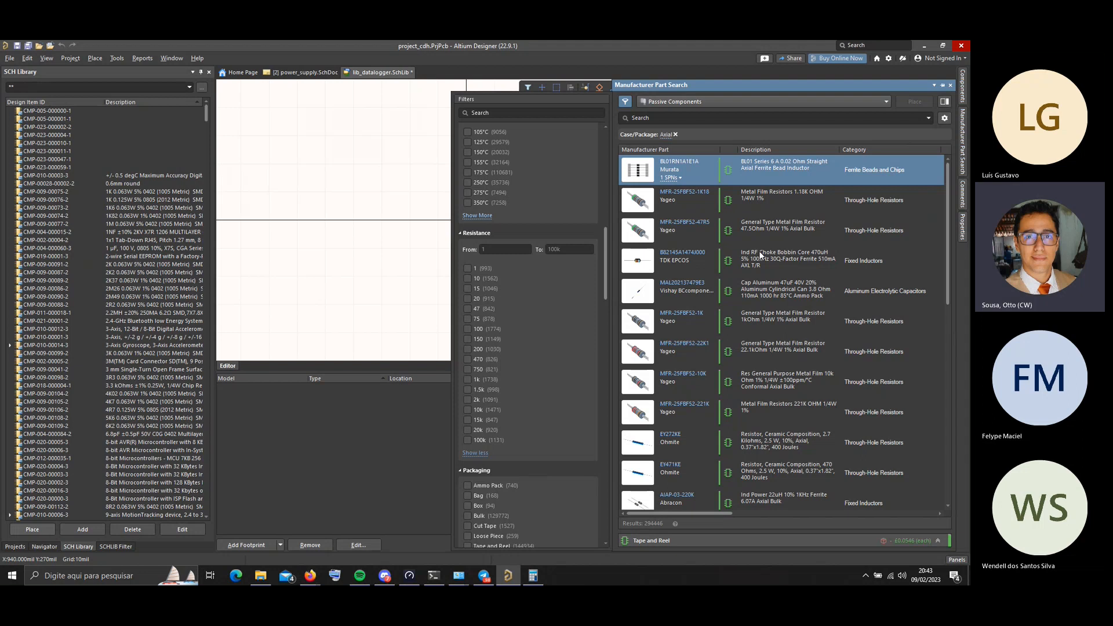
scroll(495, 339, down, 3)
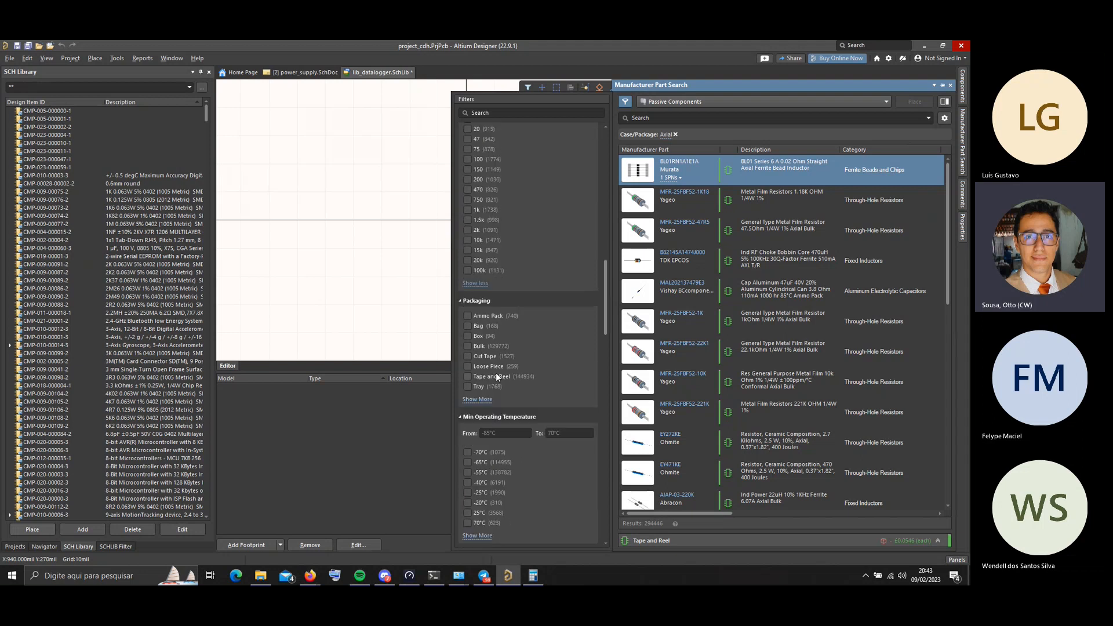
scroll(527, 367, up, 3)
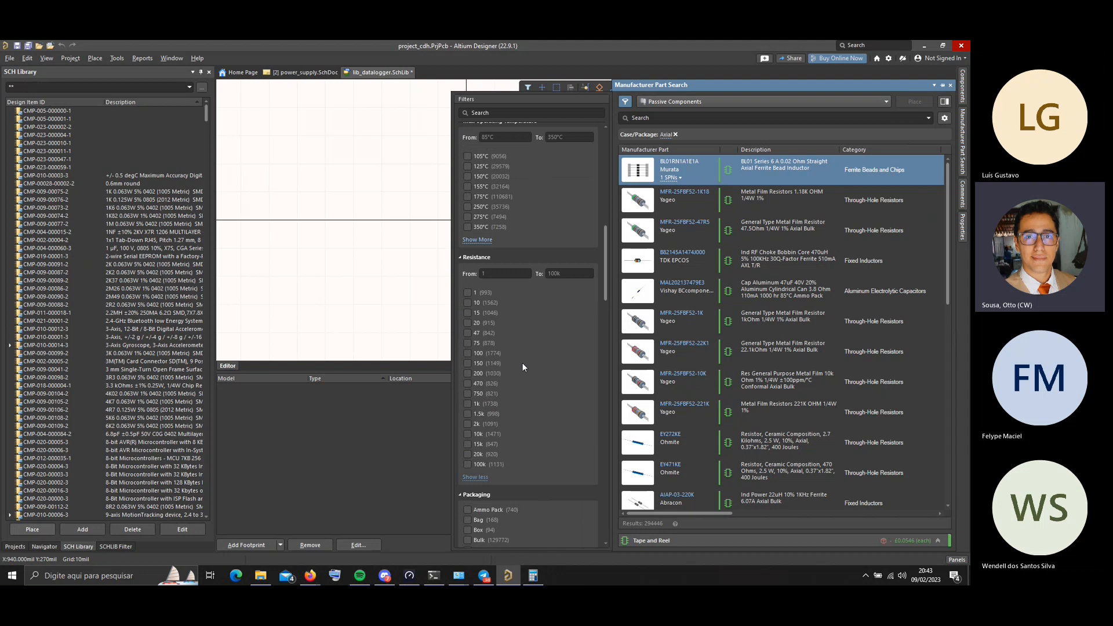
click(467, 353)
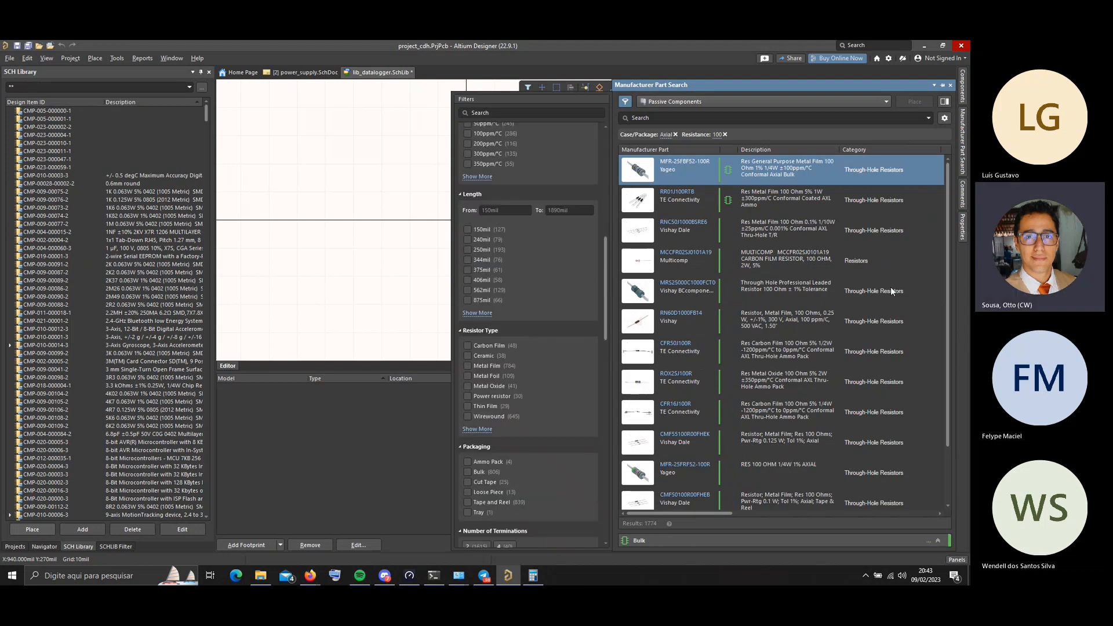
Add the supplier link and parameters of Yageo MFR-25FBF52-100R to the RES PTH 120 OHM 5% 1W component
right_click(782, 171)
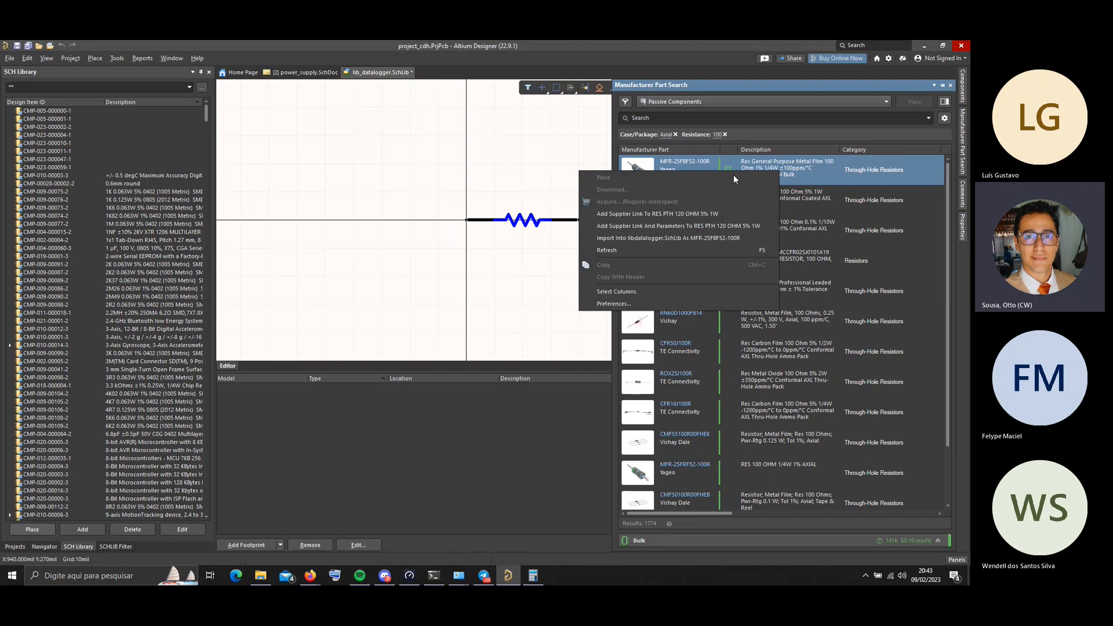
right_click(811, 169)
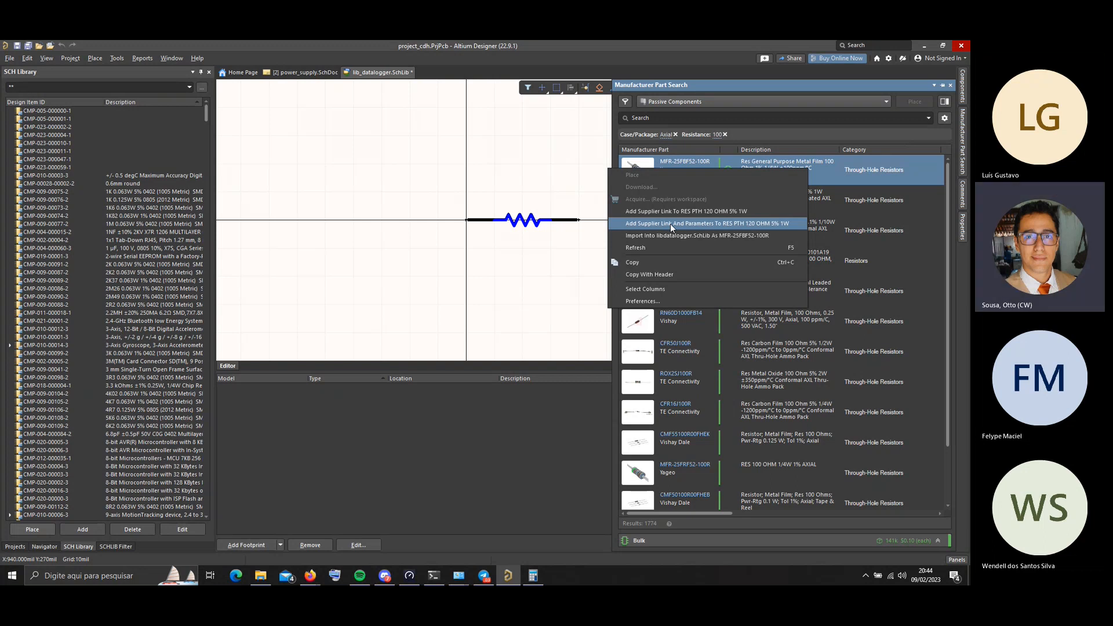
click(741, 227)
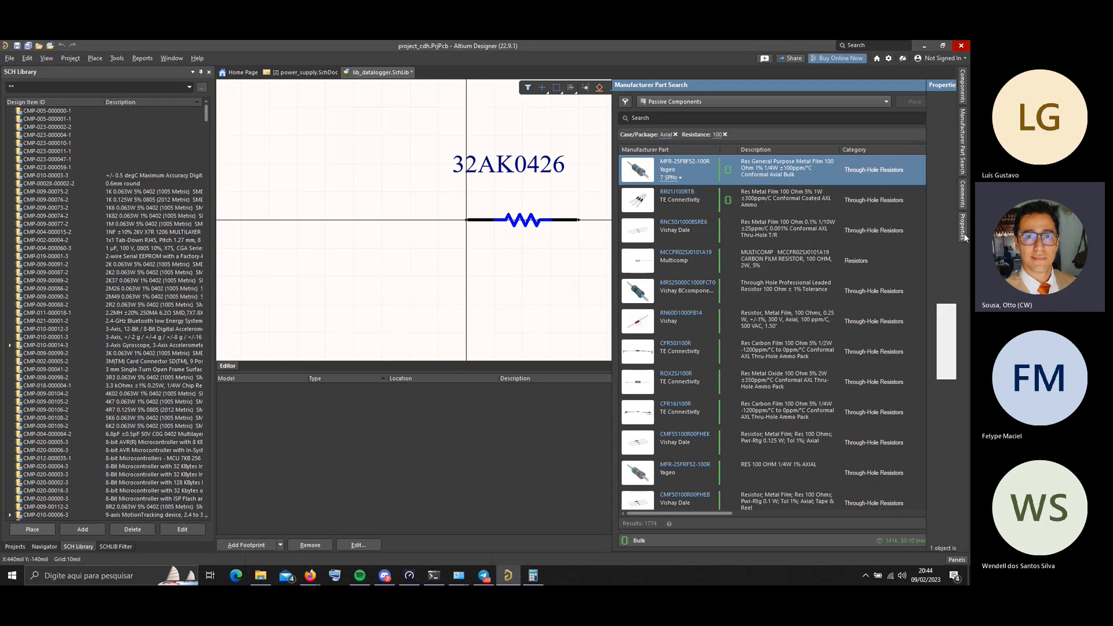
Examine the full list of supplier parameters imported into the resistor's properties
mouse_move(965, 235)
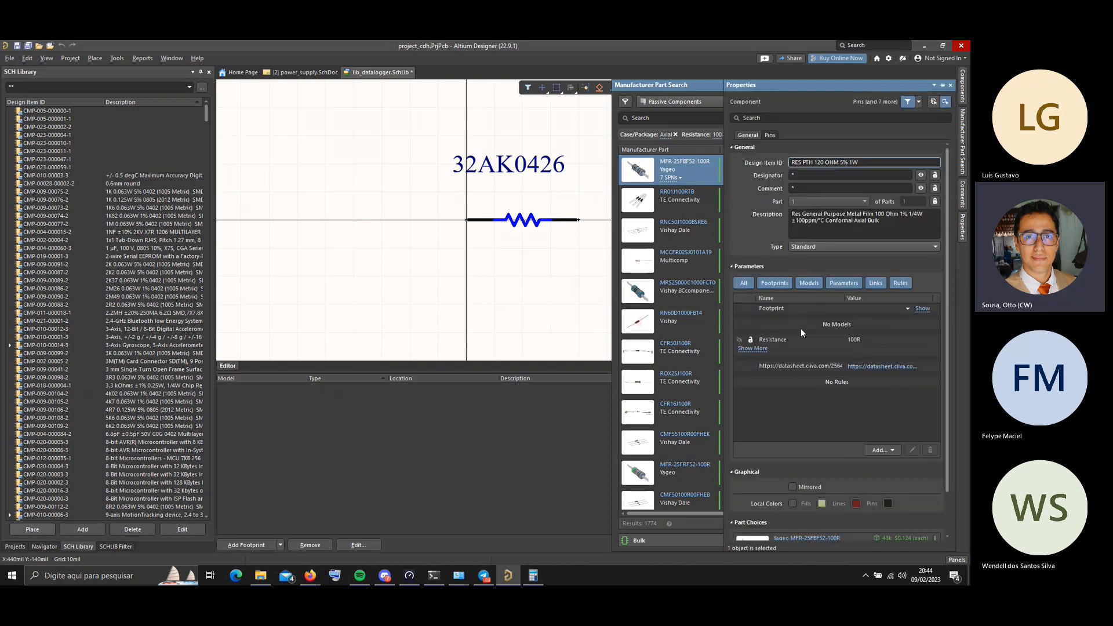
scroll(801, 329, down, 2)
scroll(777, 345, up, 2)
click(757, 348)
scroll(833, 353, down, 5)
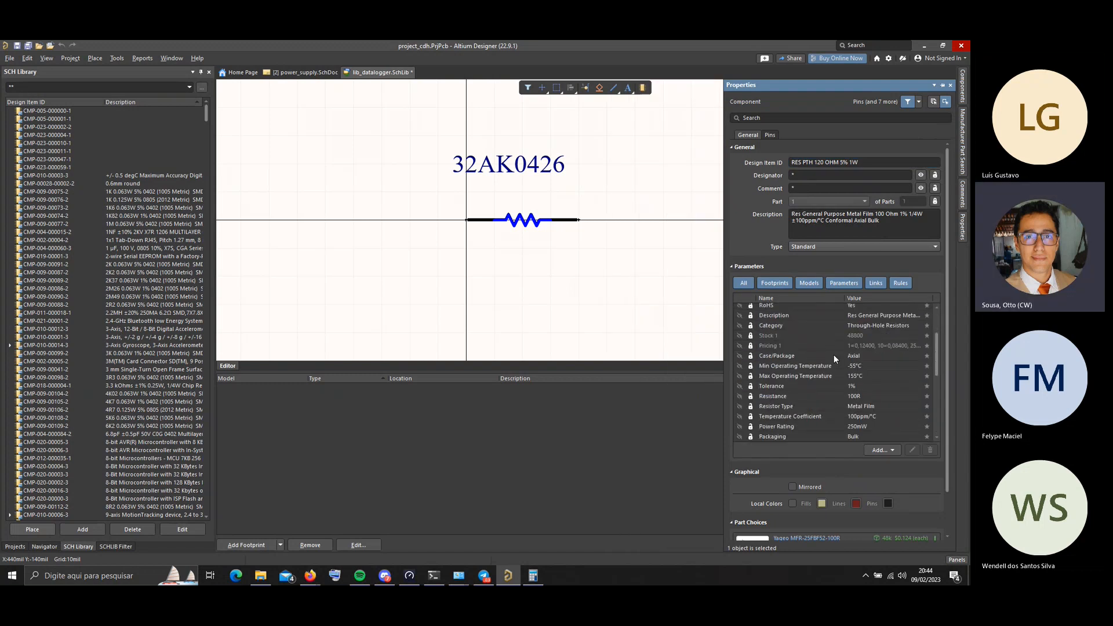
scroll(831, 351, down, 3)
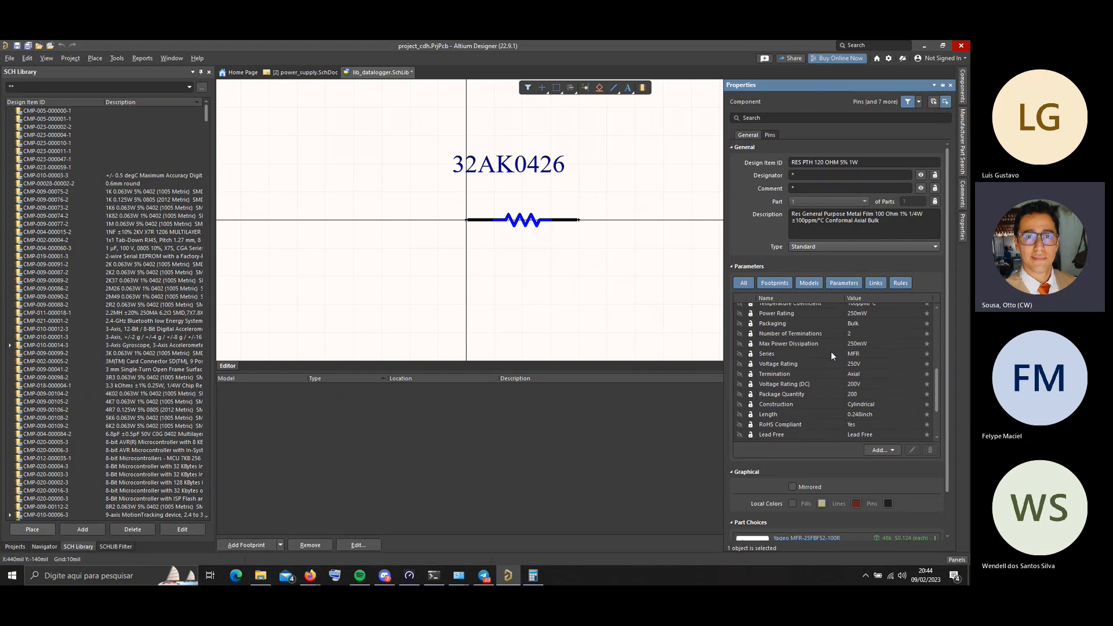
scroll(831, 352, down, 1)
scroll(829, 352, up, 10)
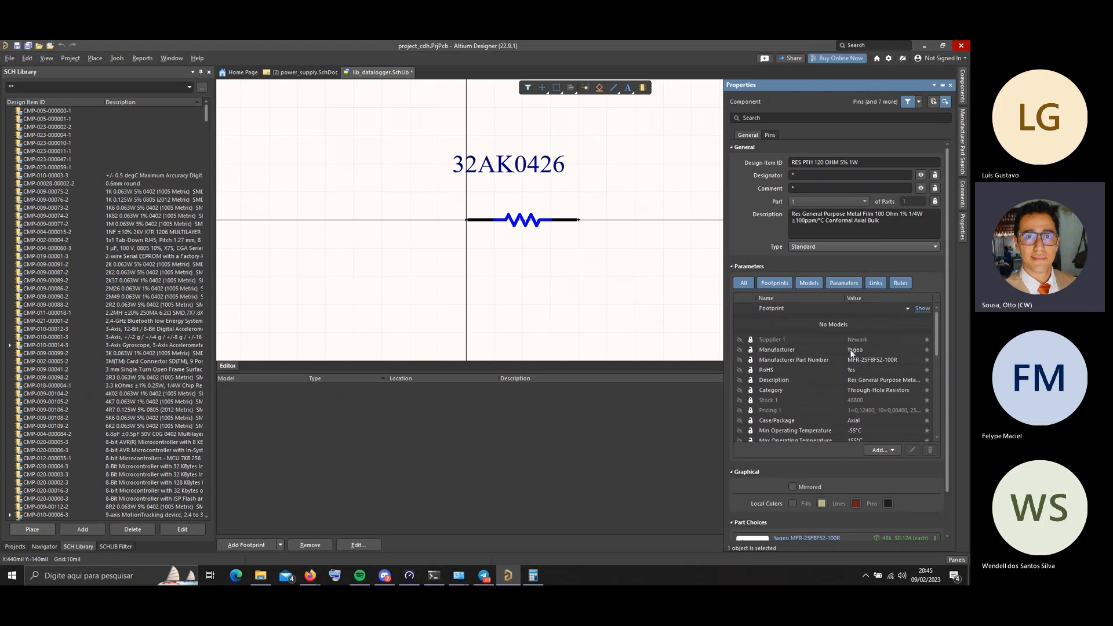
Change the resistor's Design Item ID to RES PTH 100 OHM 1% 1/4W
click(798, 215)
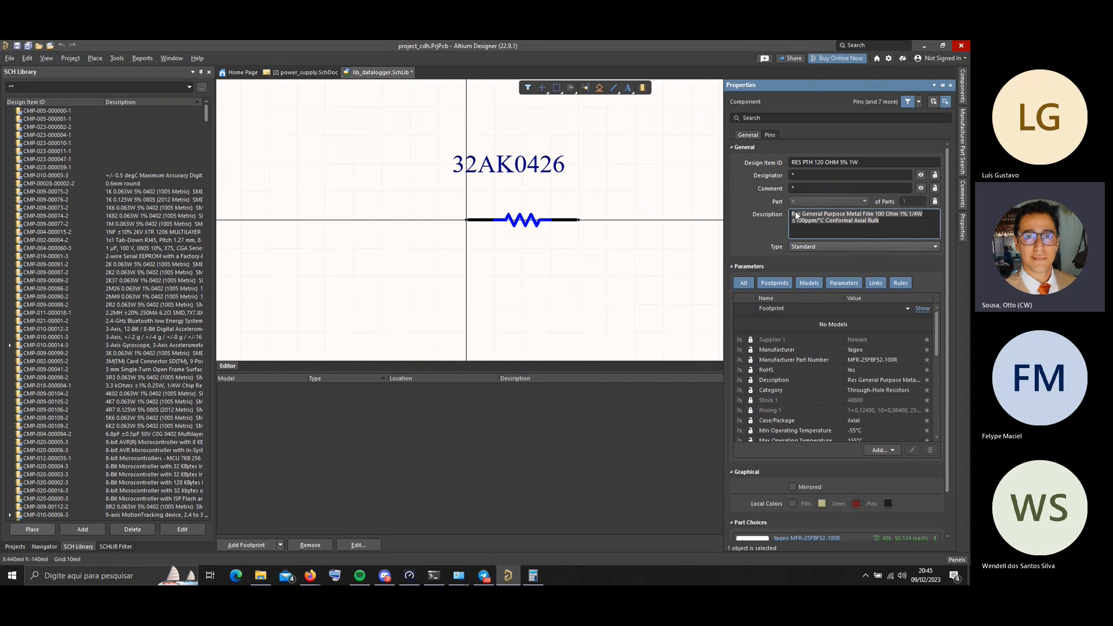
click(825, 216)
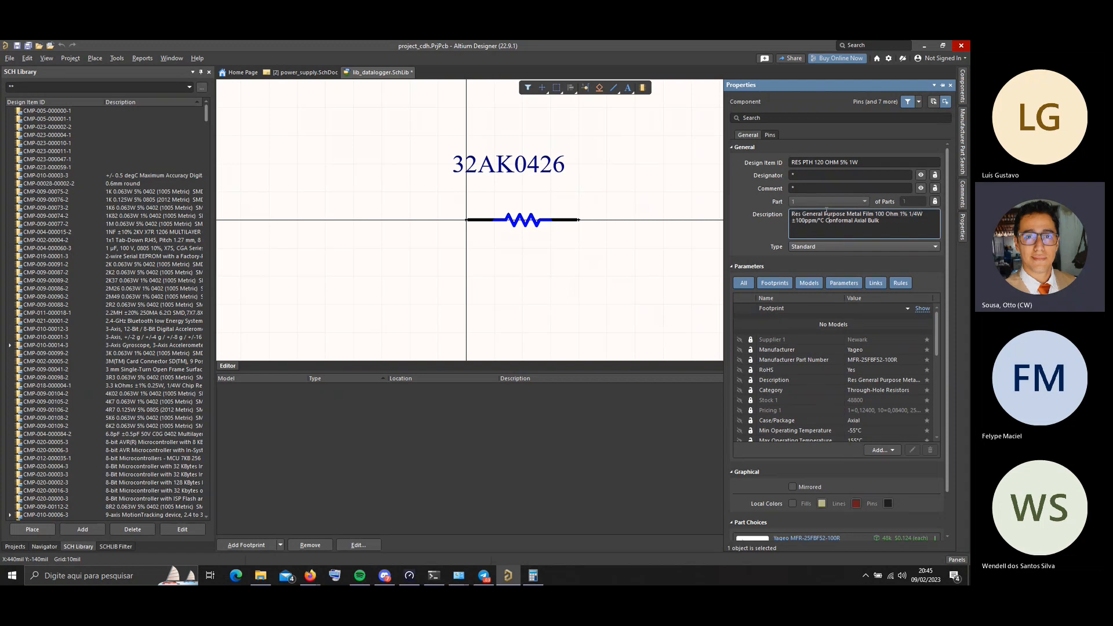
click(821, 163)
key(BackSpace)
text(0)
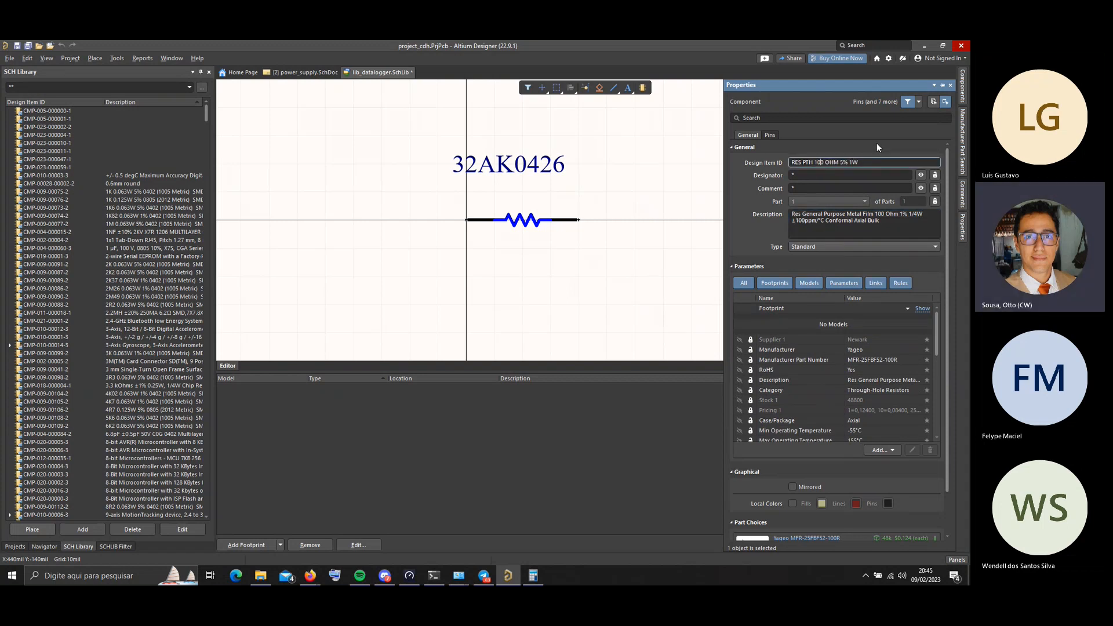
click(902, 219)
click(841, 161)
key(Delete)
text(1)
click(855, 162)
text(/4)
Add a 1W maximum power dissipation filter to the manufacturer part search and select Yageo KNP100JR-52-100R
click(964, 155)
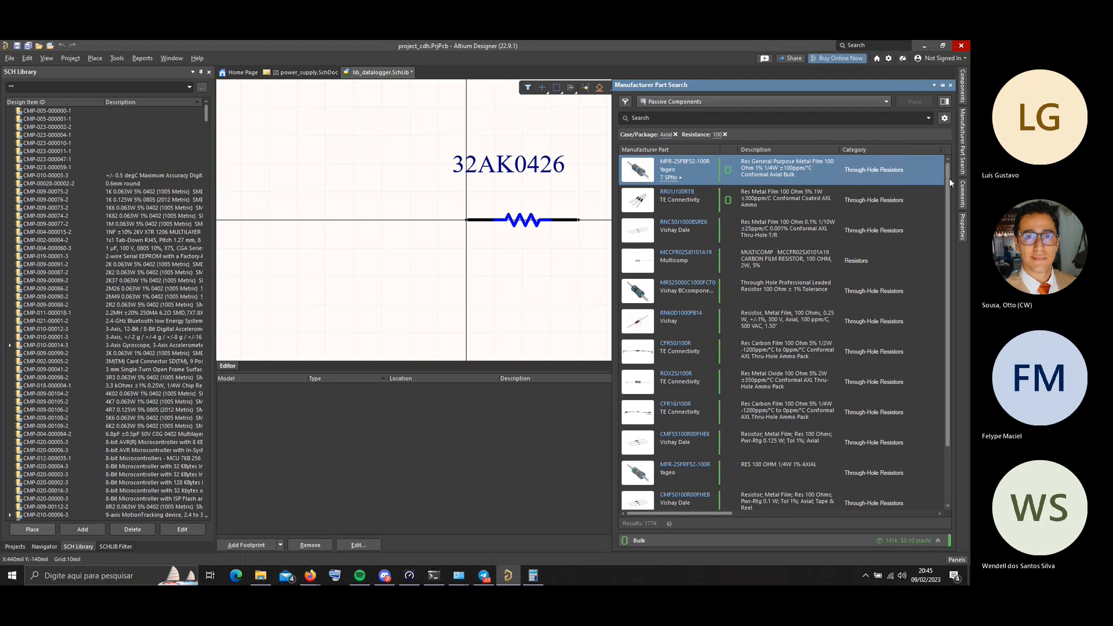
drag(949, 186, 944, 304)
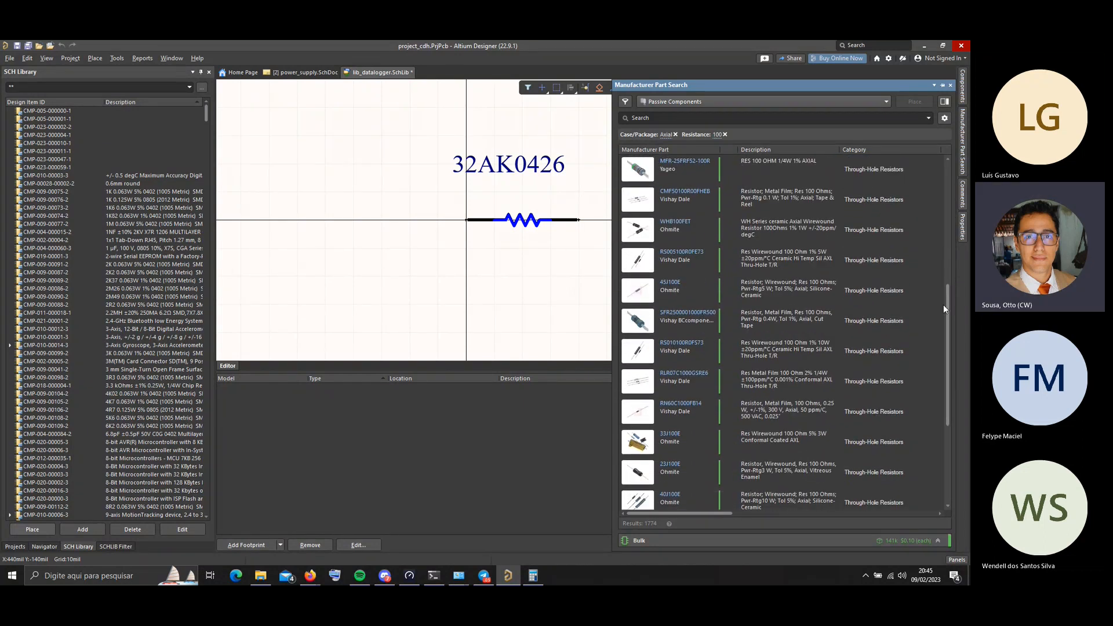
click(624, 103)
scroll(537, 350, down, 3)
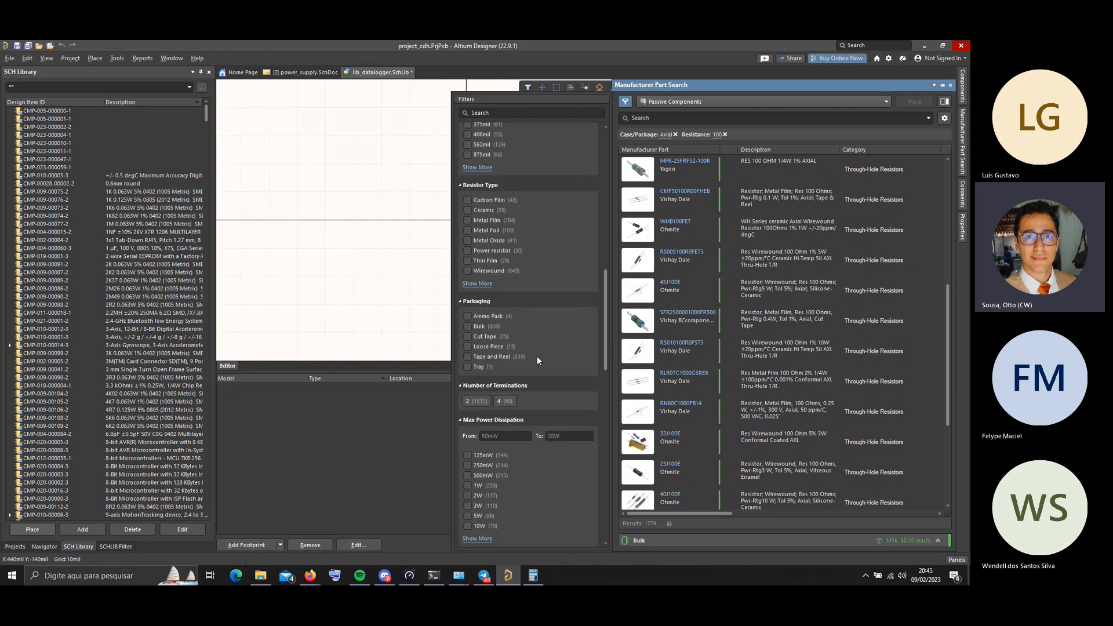
scroll(537, 356, down, 3)
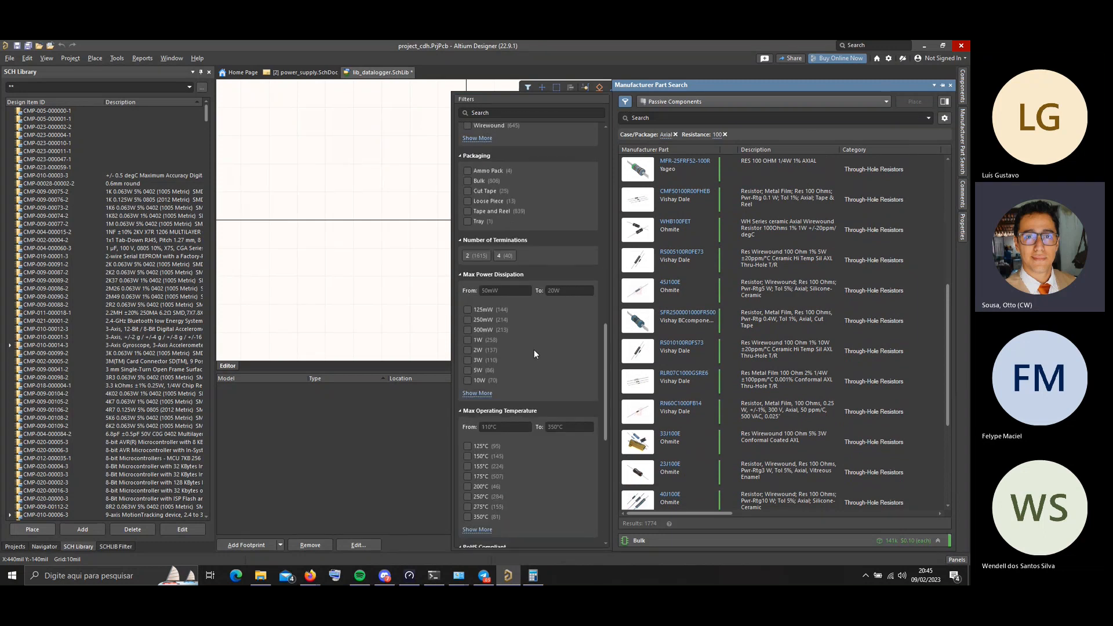
click(467, 340)
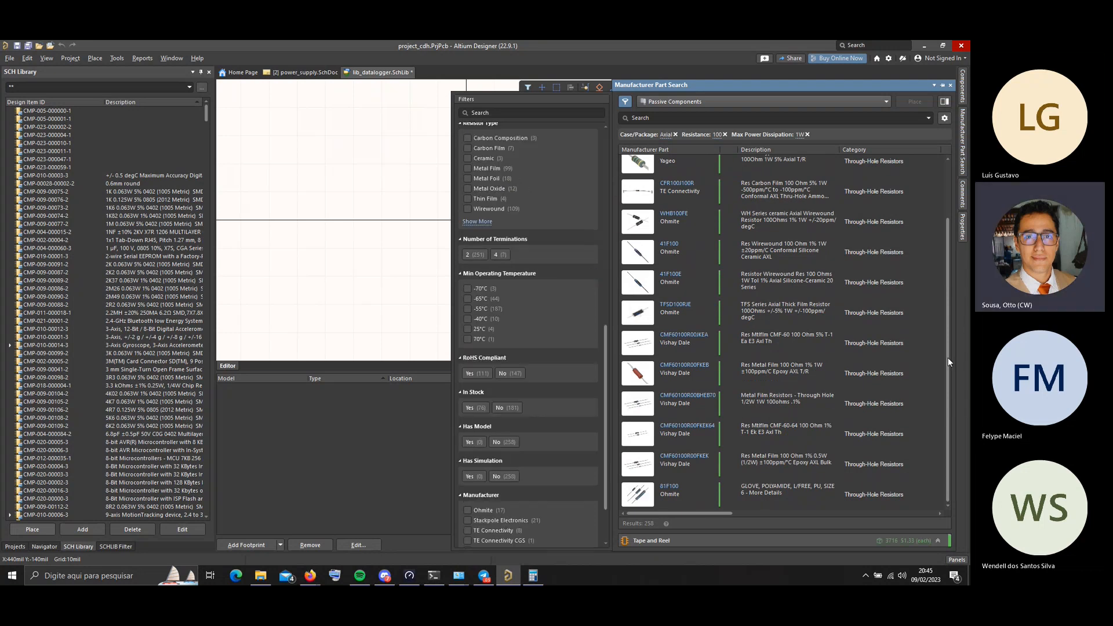
drag(948, 357, 952, 168)
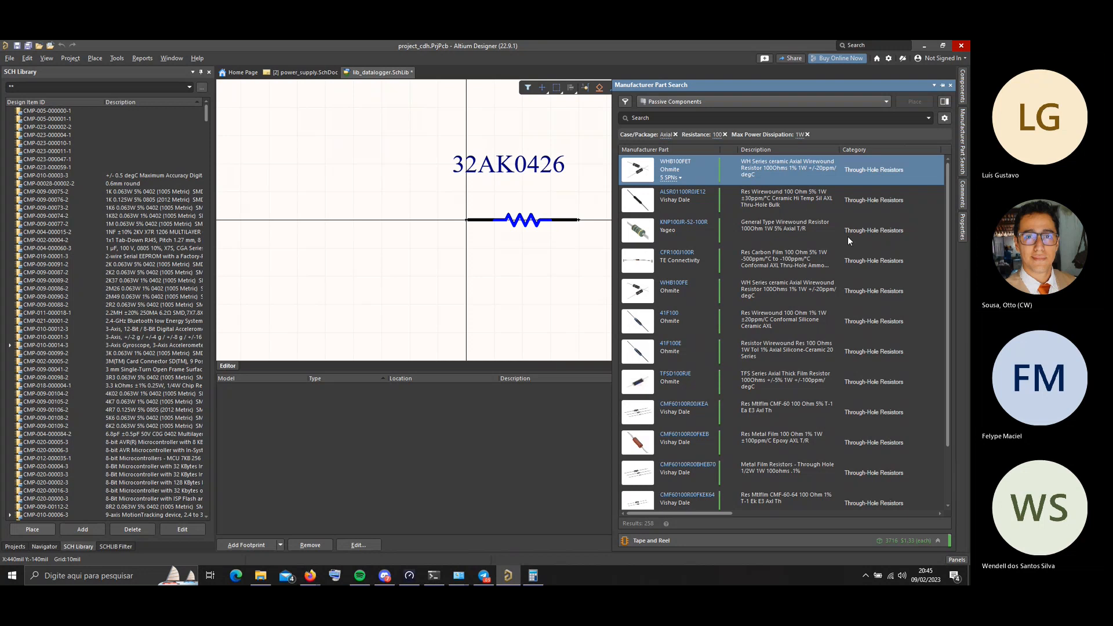
click(813, 227)
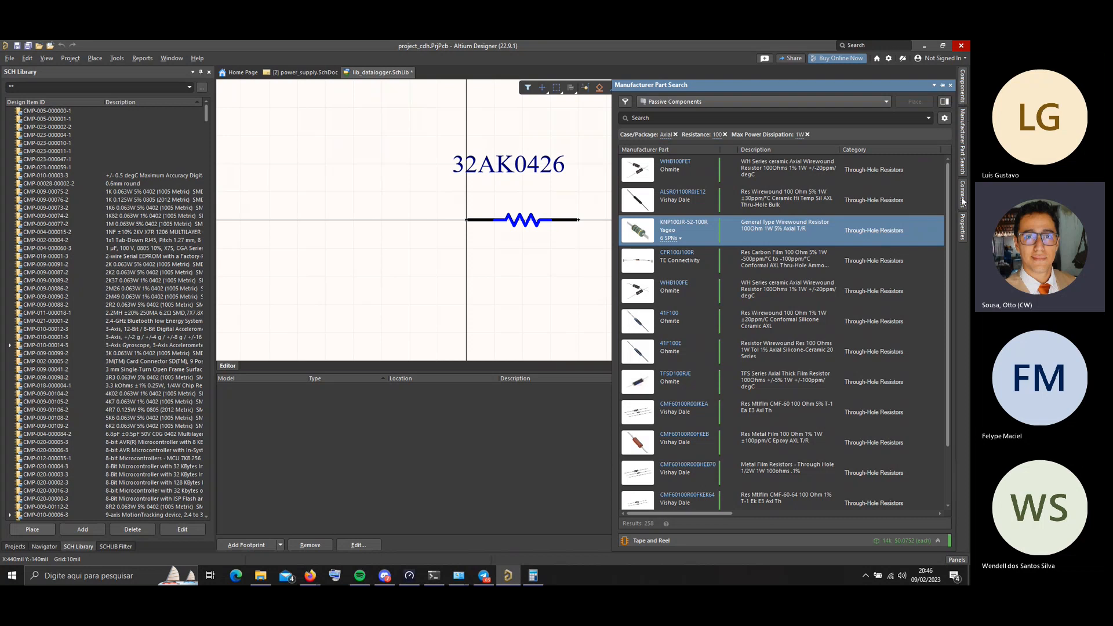
Delete all the imported supplier parameters from the resistor component's properties
click(963, 227)
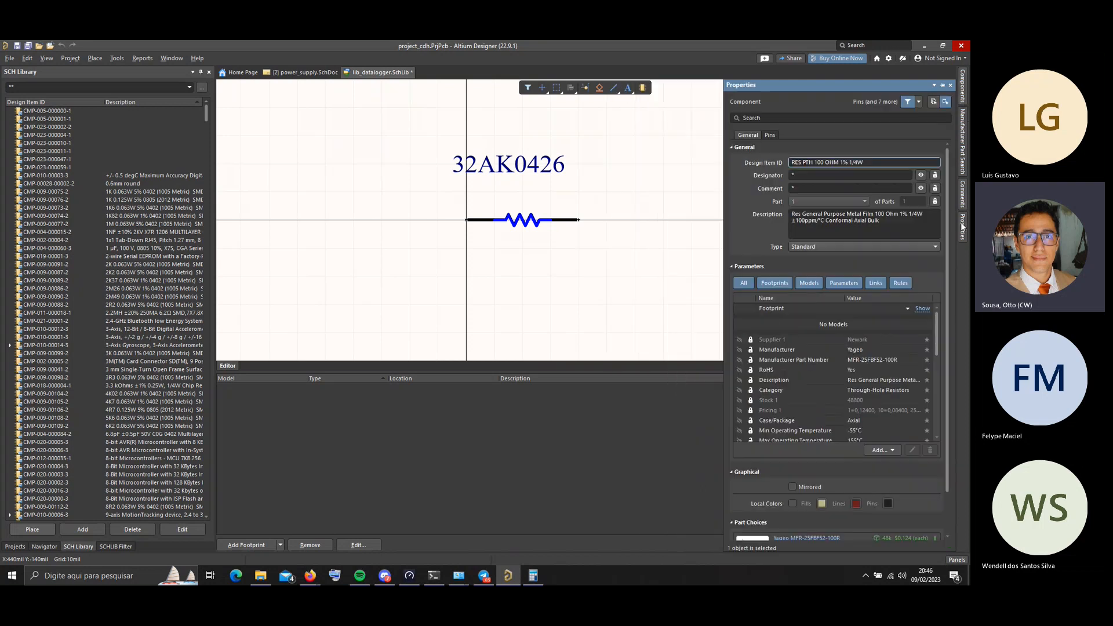
click(816, 348)
click(810, 341)
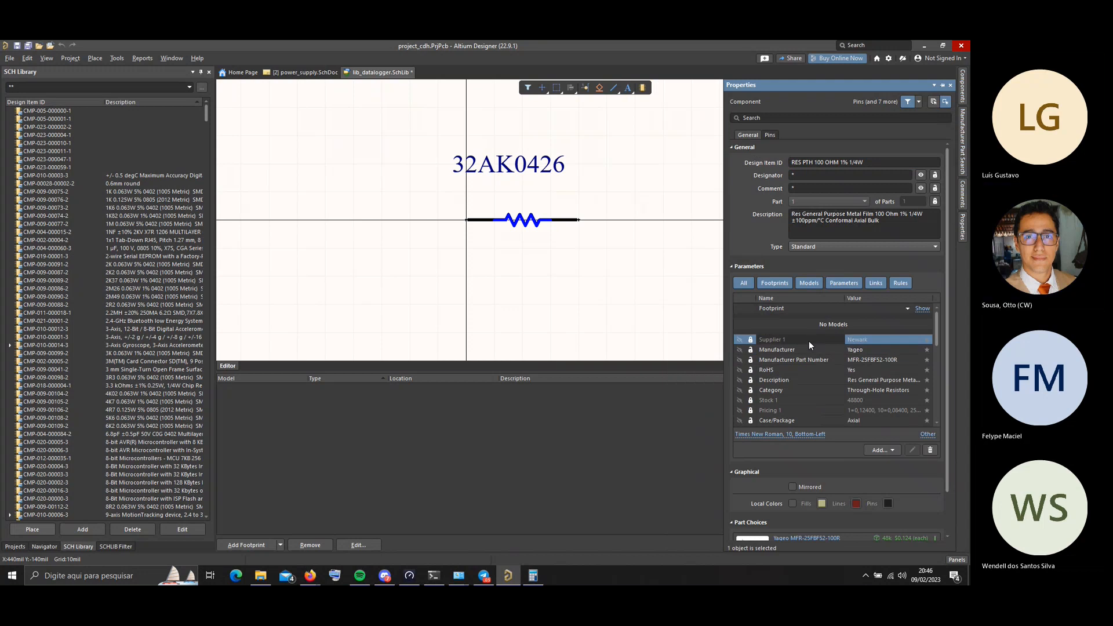
key(ctrl+a)
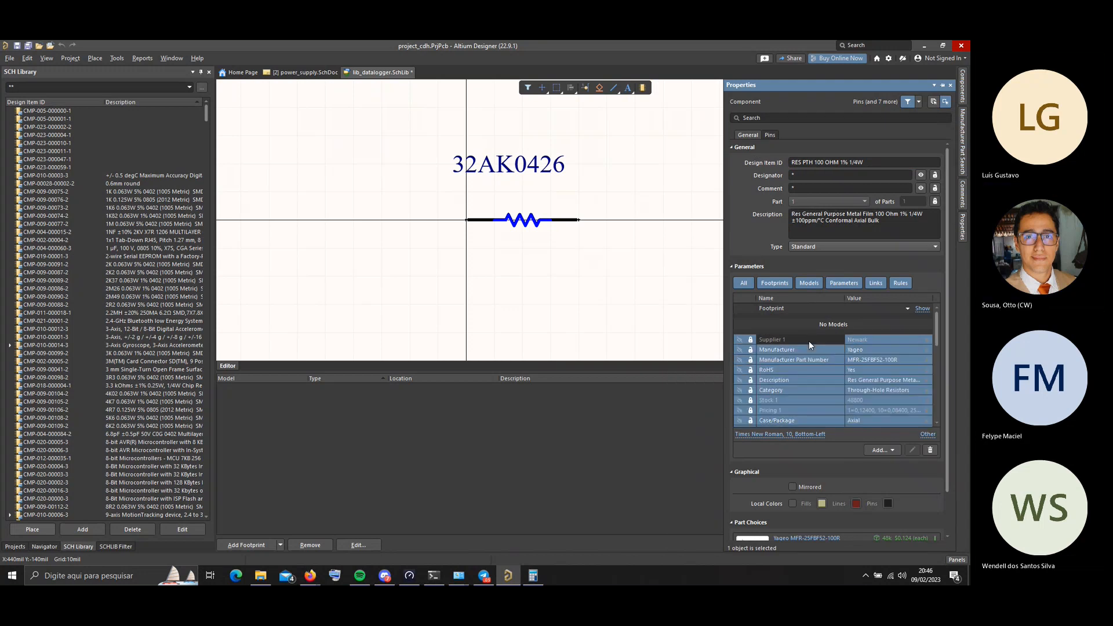
click(926, 450)
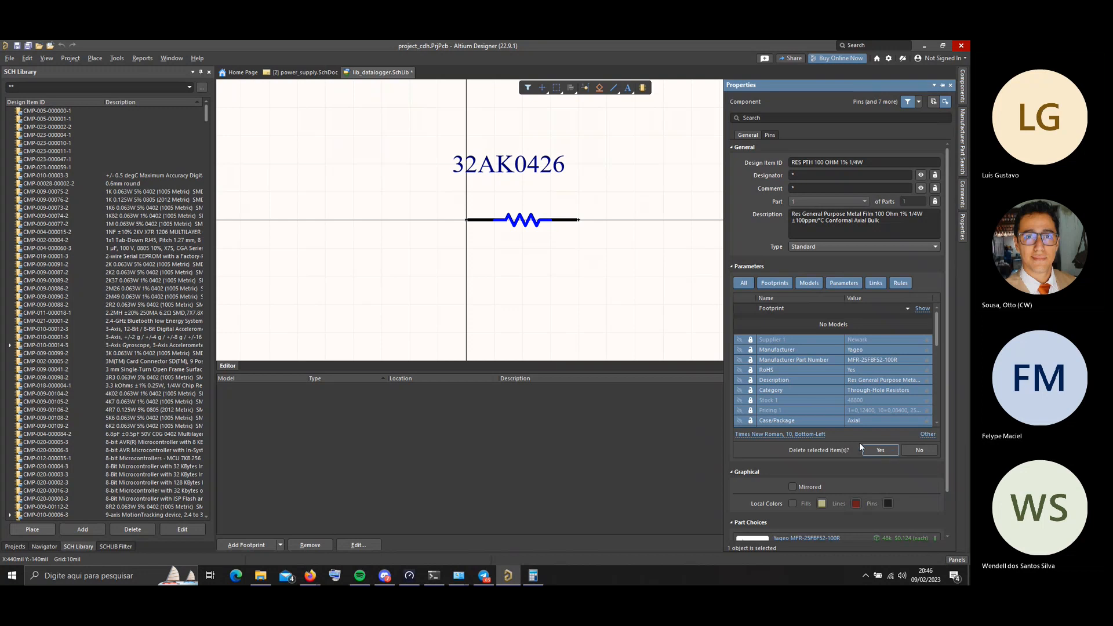
key(Return)
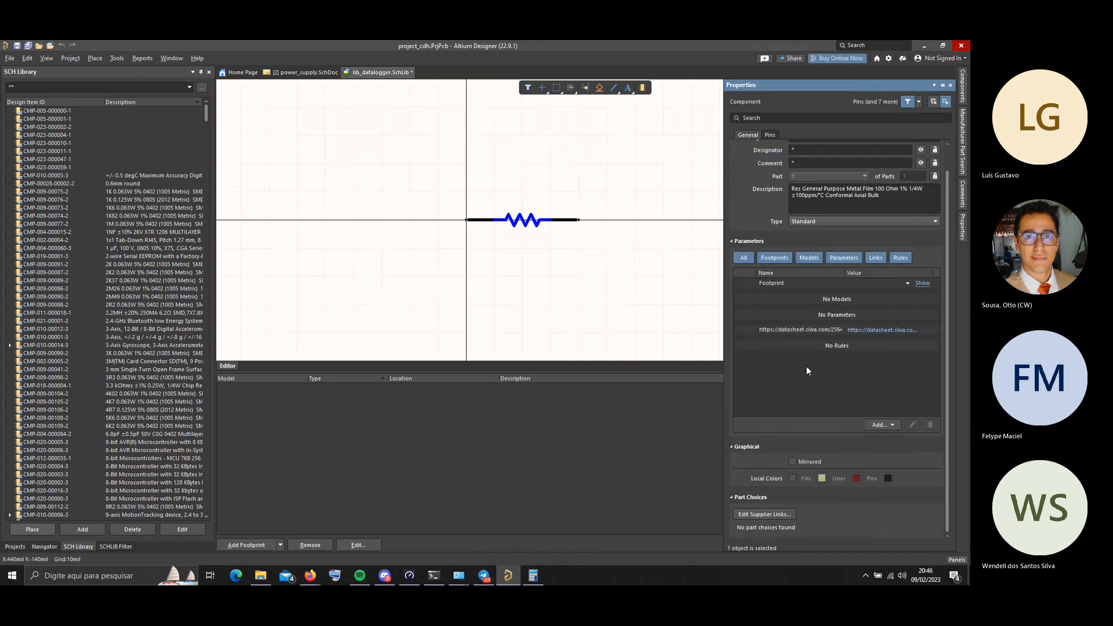
Delete the remaining datasheet link from the resistor's parameters and clear its description
click(928, 449)
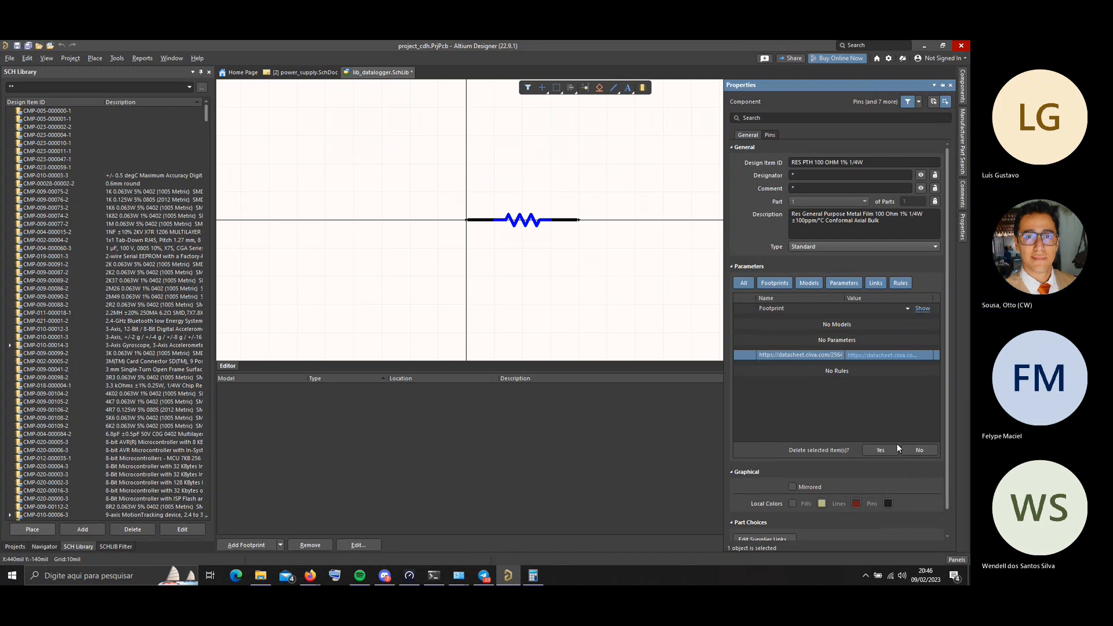
click(882, 449)
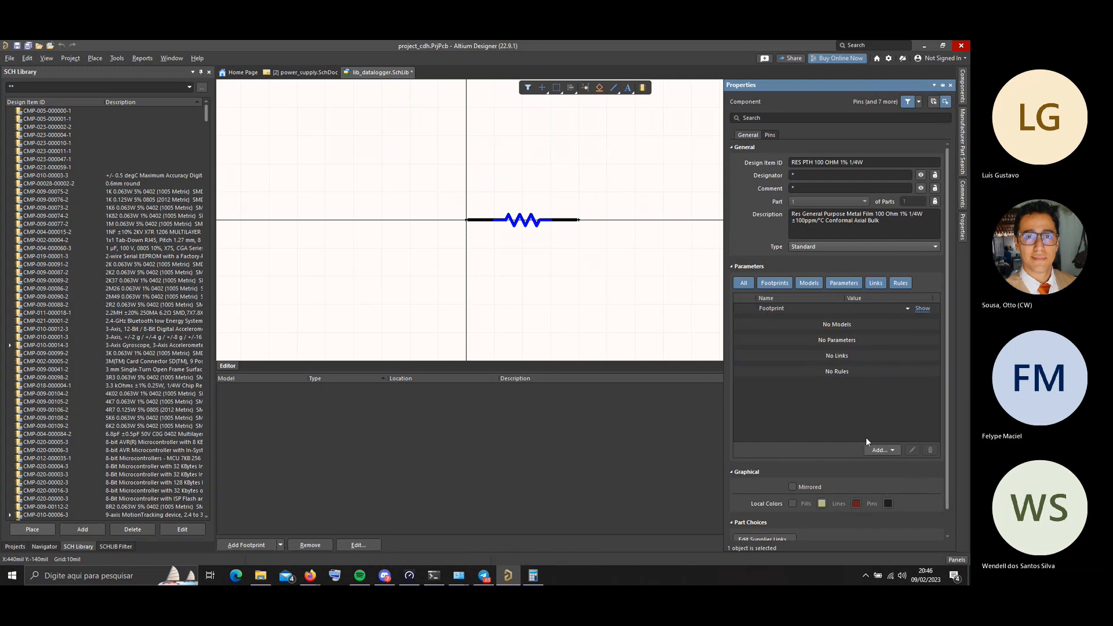
click(851, 227)
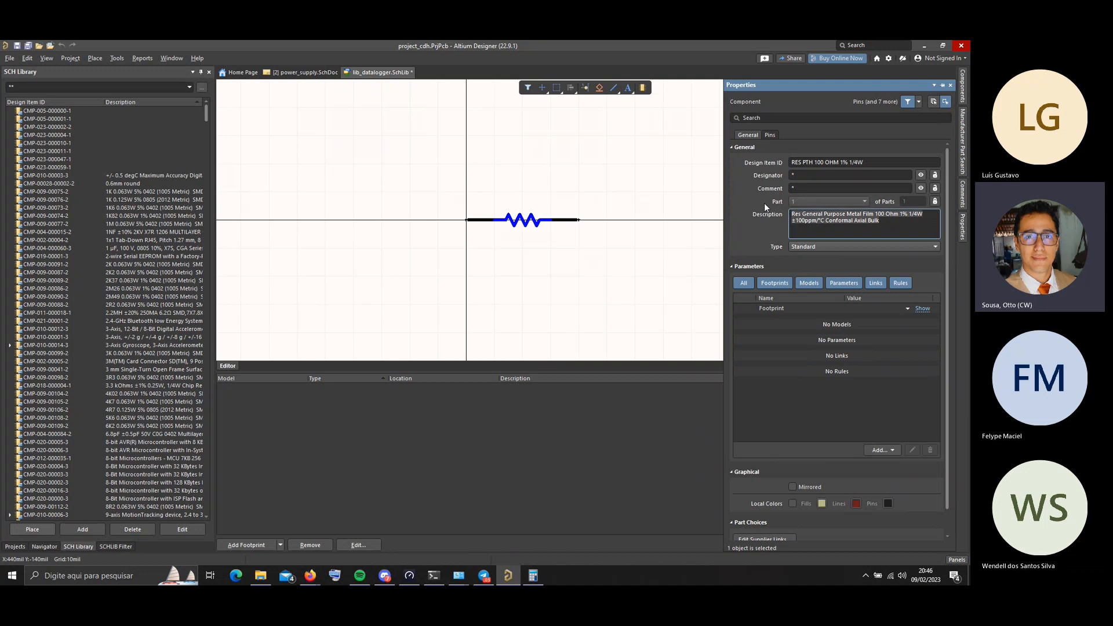
key(ctrl+a)
key(BackSpace)
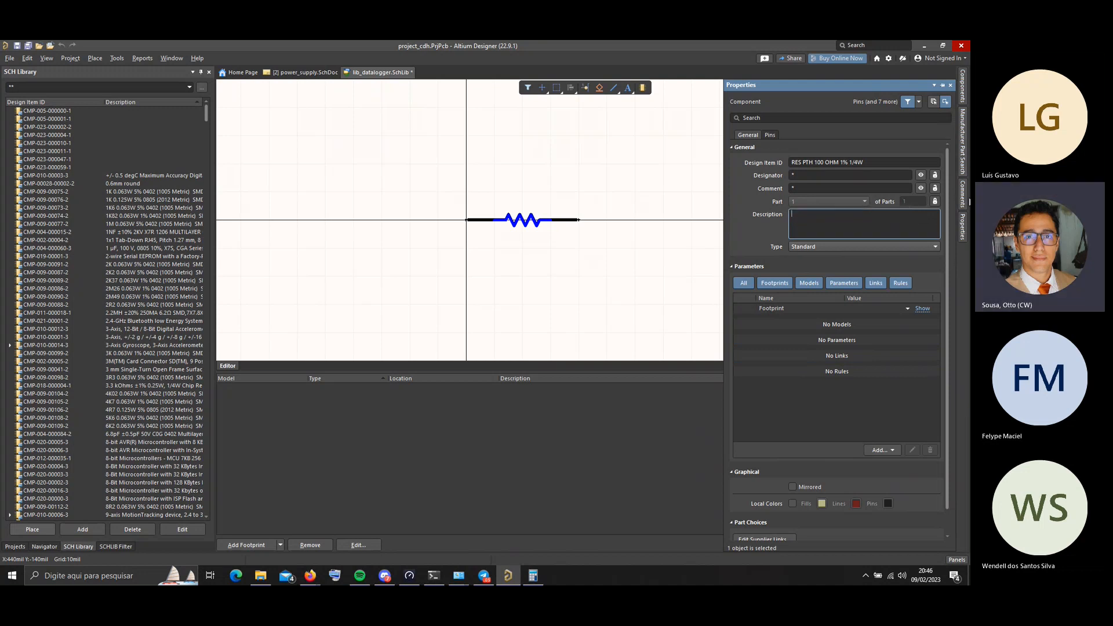
Add the supplier link and parameters of Yageo KNP100JR-52-100R to the RES PTH 100 OHM 1% 1/4W component
click(967, 160)
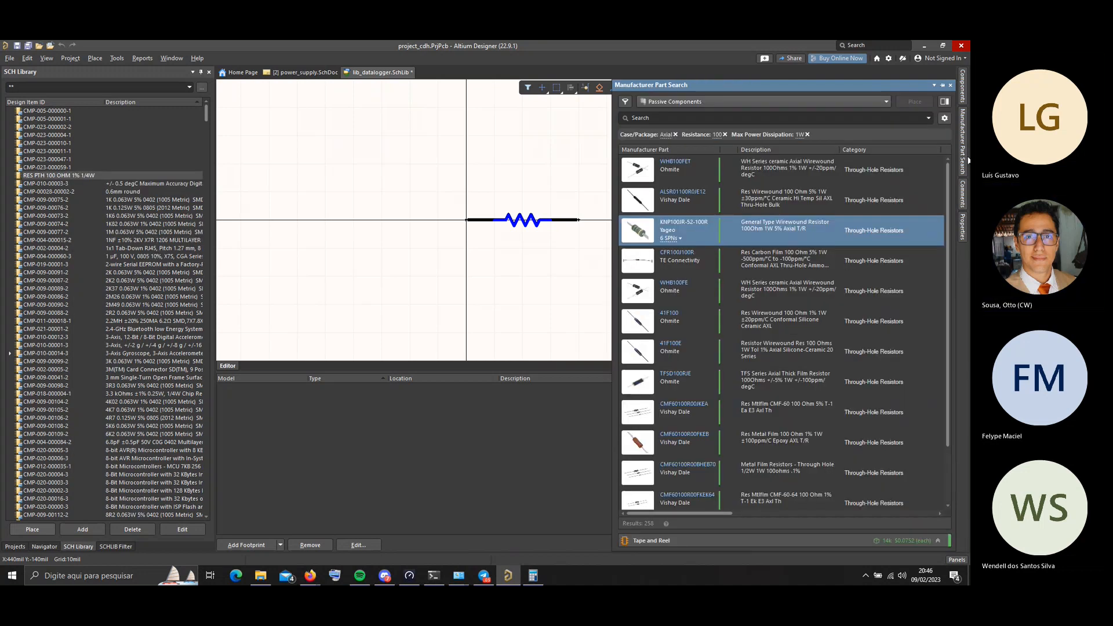
right_click(724, 231)
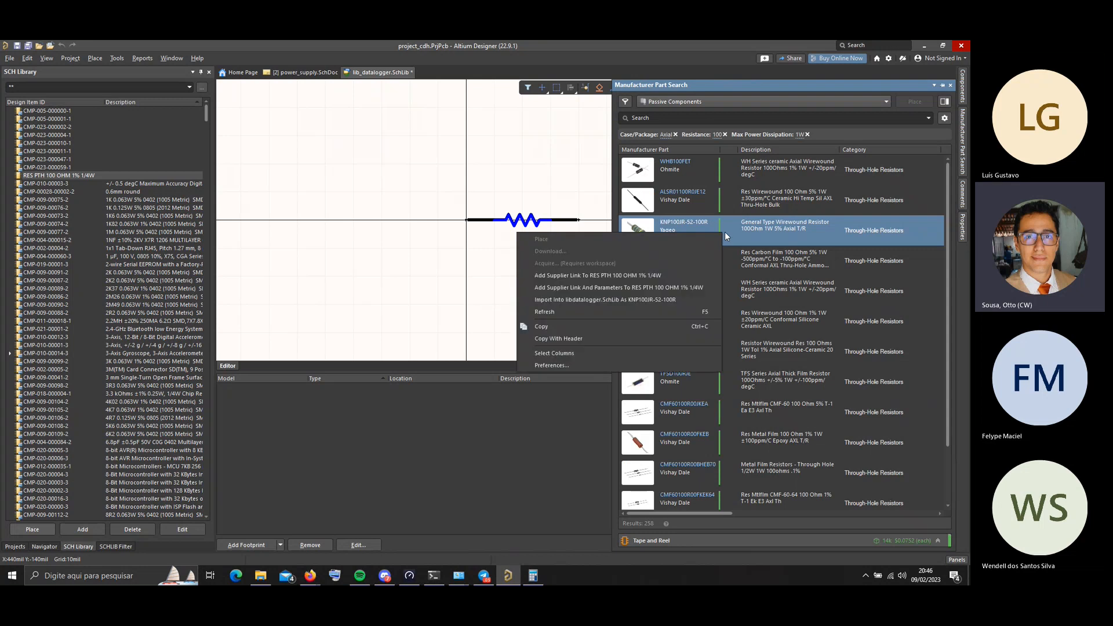
click(616, 289)
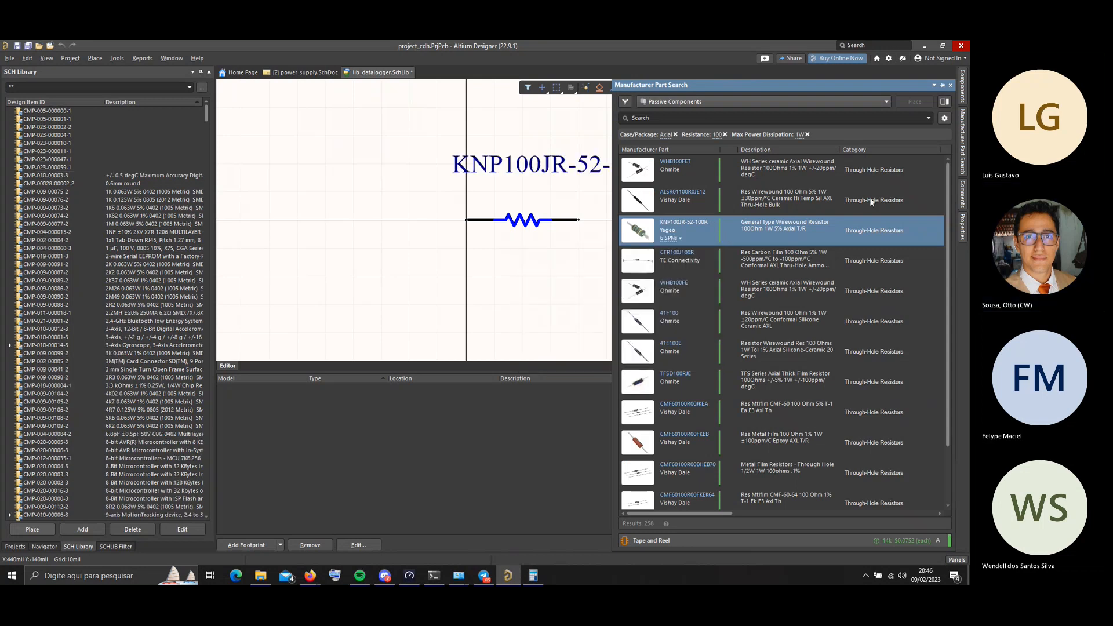
Review the resistor's newly imported parameters, datasheet links and the supplier details of its part choice
click(964, 199)
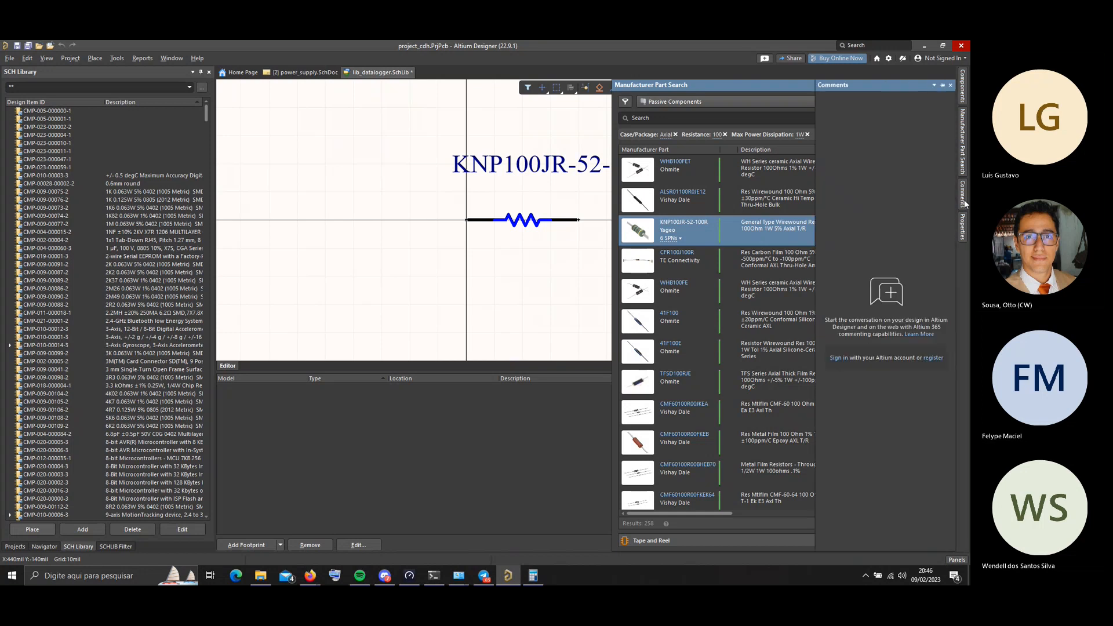
click(962, 224)
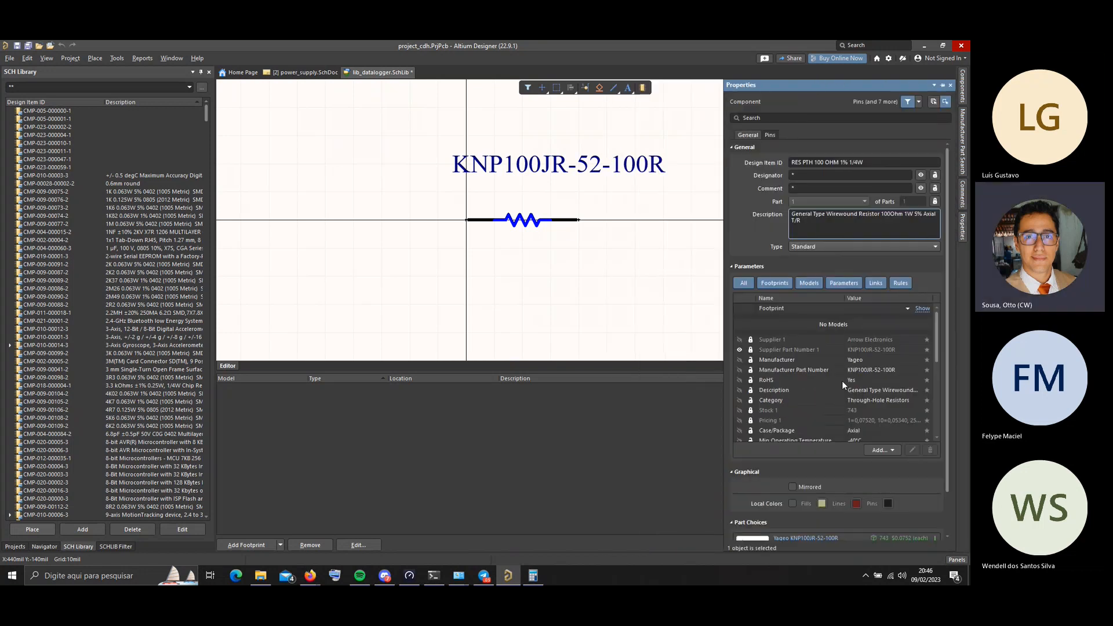
scroll(842, 380, down, 2)
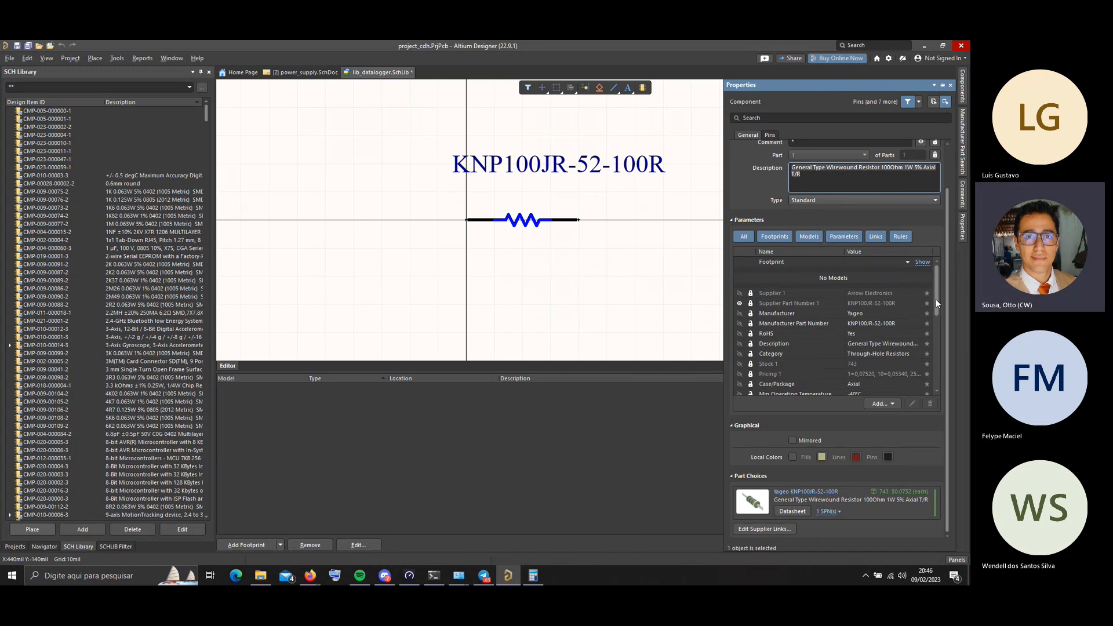
drag(935, 299, 938, 384)
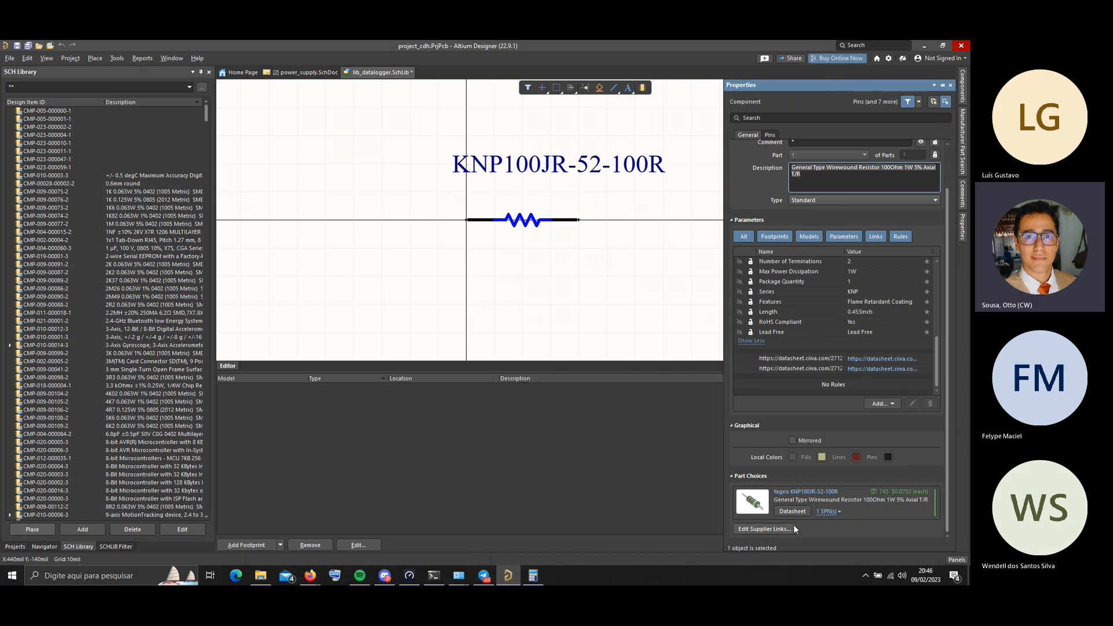
click(825, 512)
scroll(826, 514, down, 2)
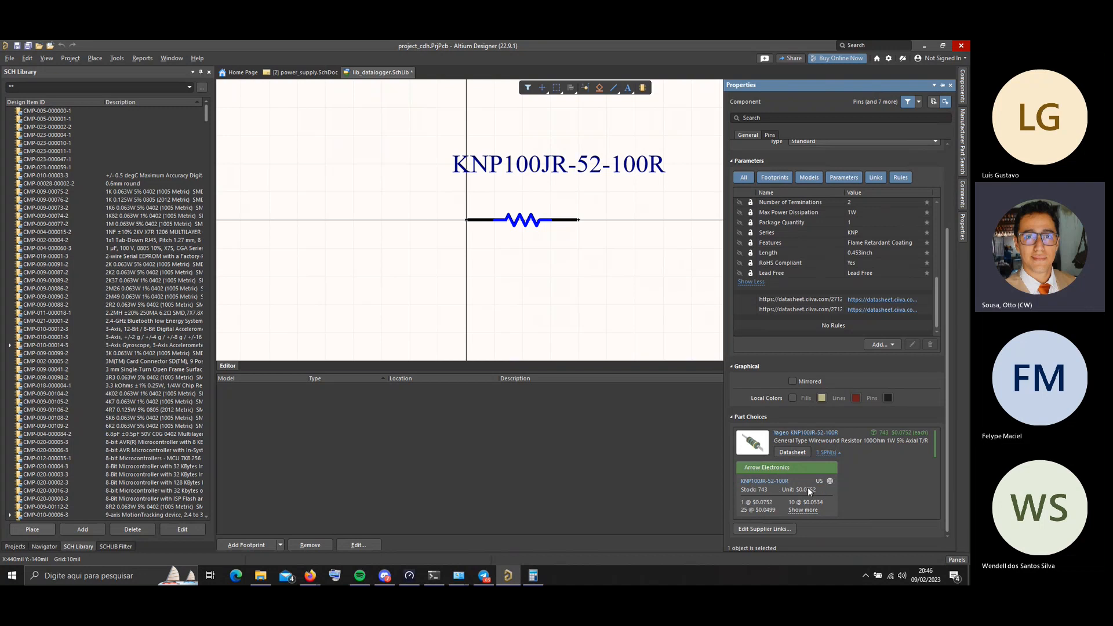
click(827, 453)
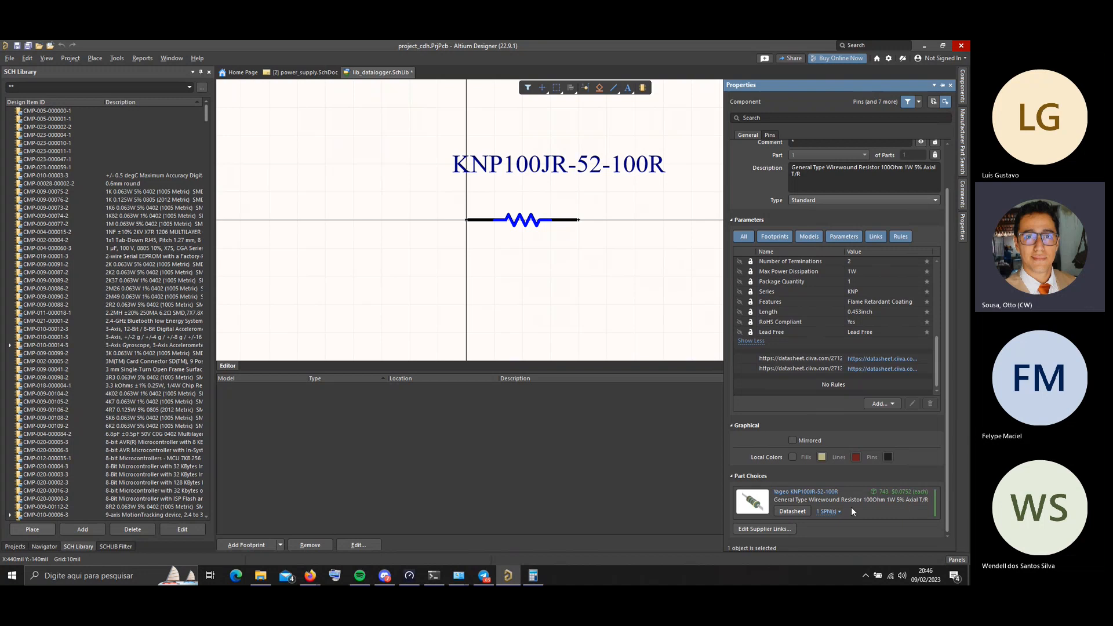
scroll(852, 502, up, 1)
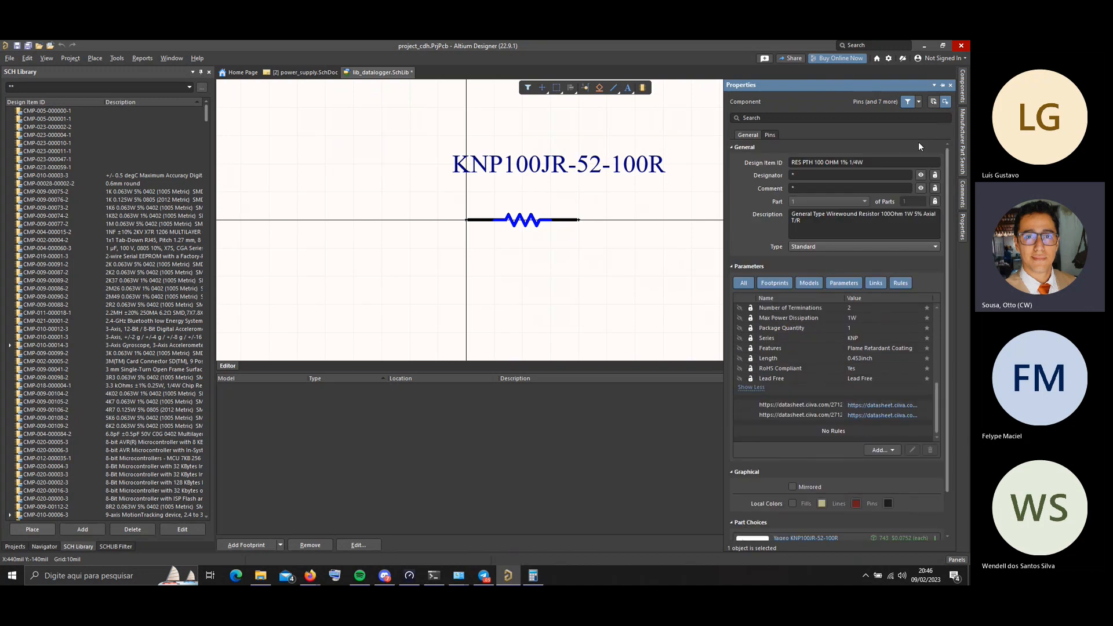
Replace the resistor's description with RES PTH 100 OHM 5% 1W, reusing the Design Item ID text
click(894, 219)
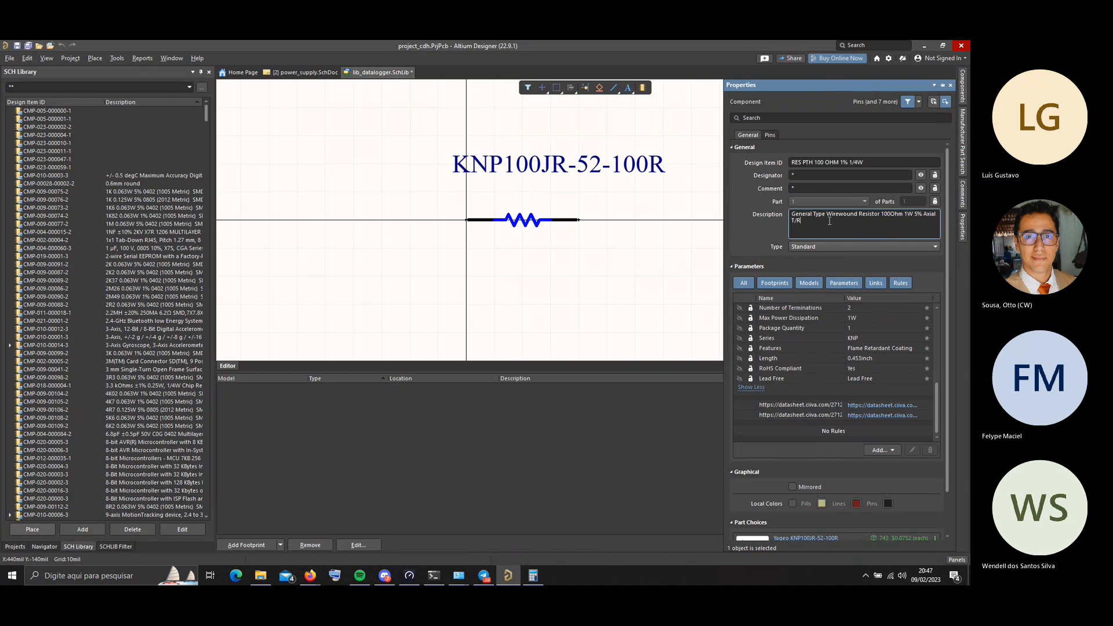
drag(825, 221, 793, 214)
key(ctrl+c)
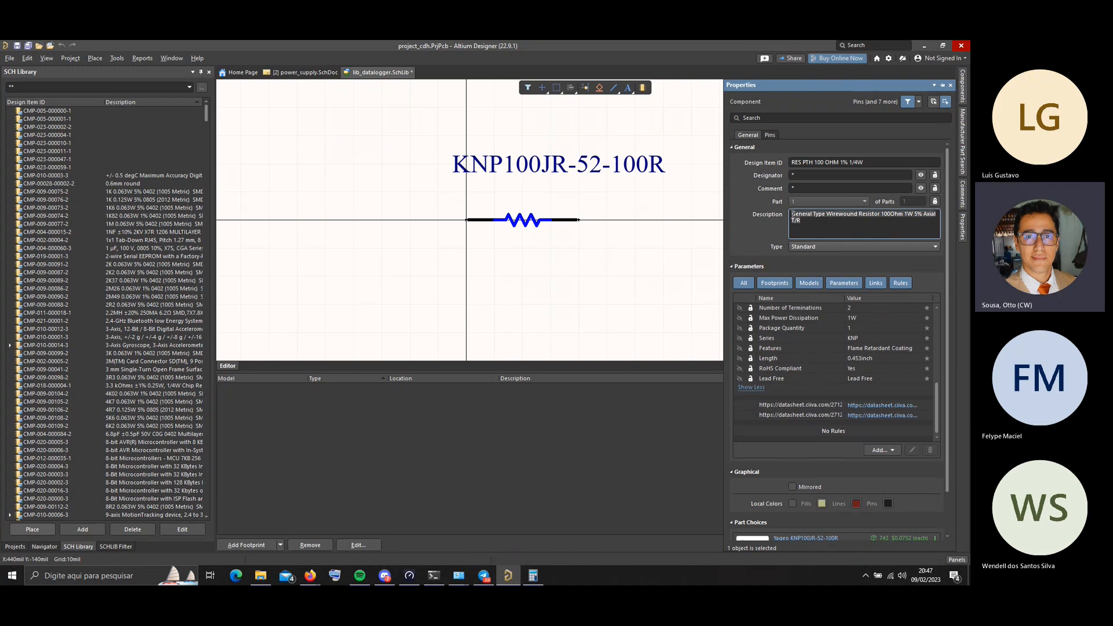
click(876, 162)
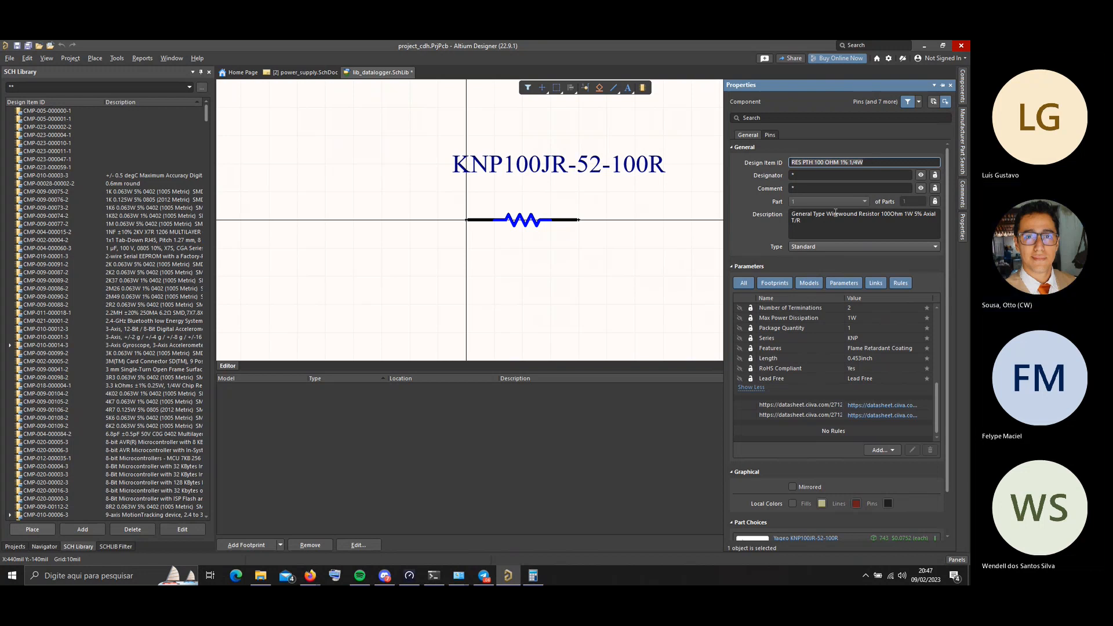
click(821, 224)
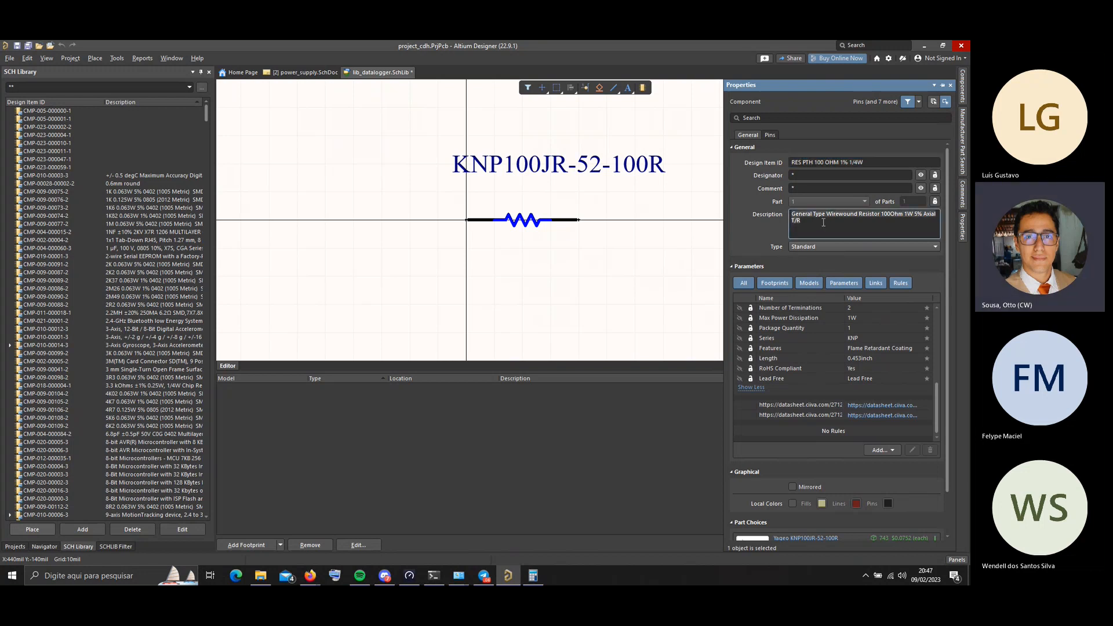
key(ctrl+a)
text(RES PTH 100 OHM 1% 1/4W)
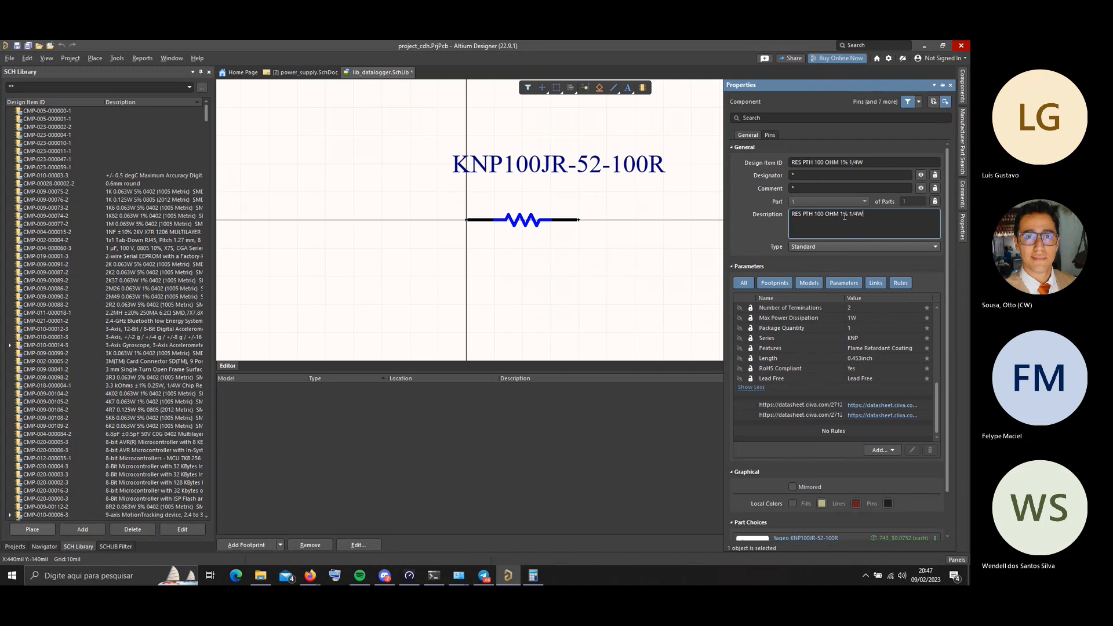
click(845, 217)
key(BackSpace)
text(5)
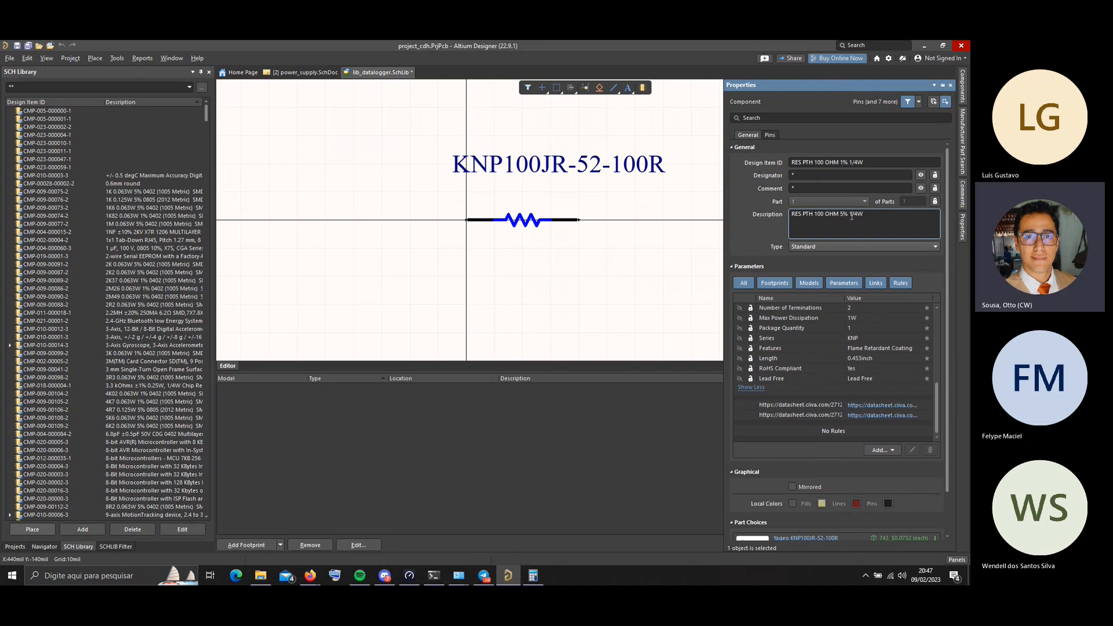
key(BackSpace)
key(BackSpace)
Append the Description parameter's text, General Type Wirewound Resistor 100Ohm 1W 5% Axial T/R, below a blank line in the component description
drag(937, 428, 936, 323)
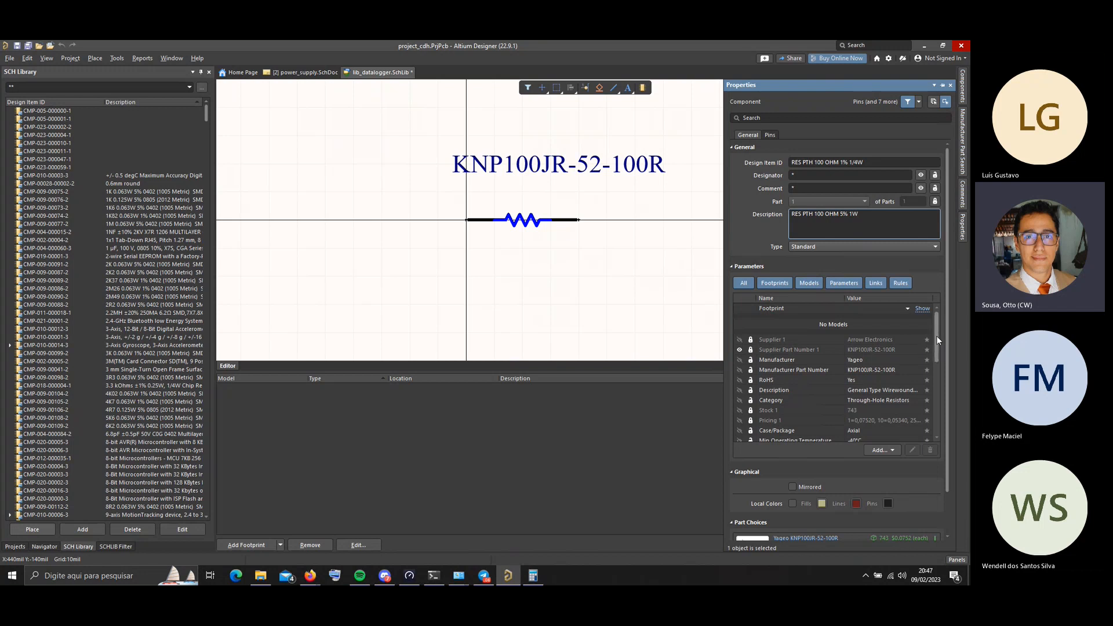
double_click(872, 391)
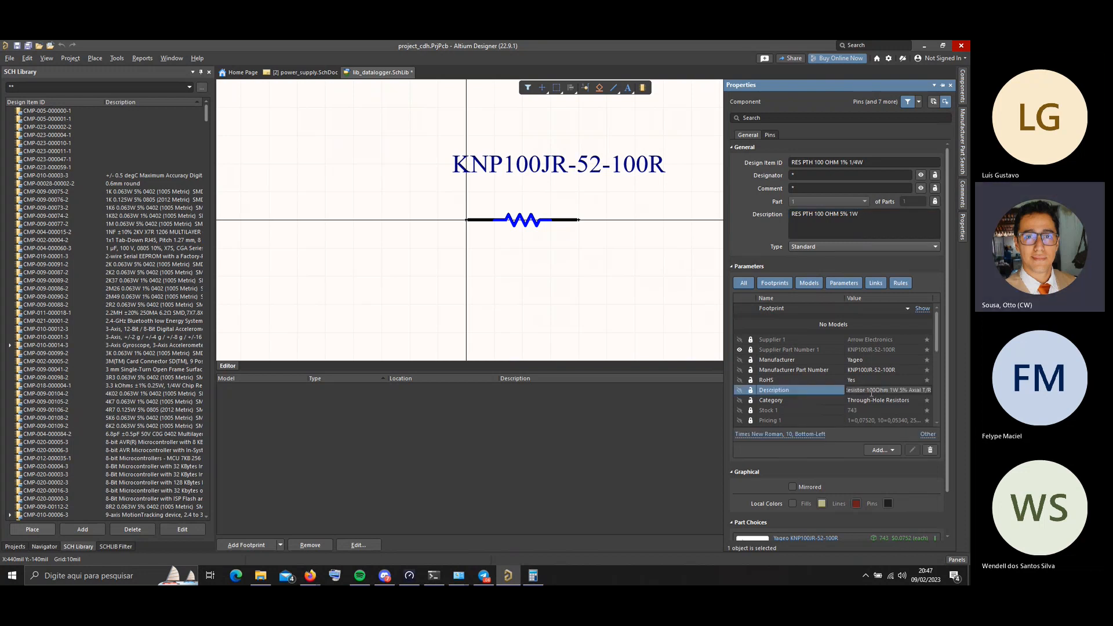
click(877, 232)
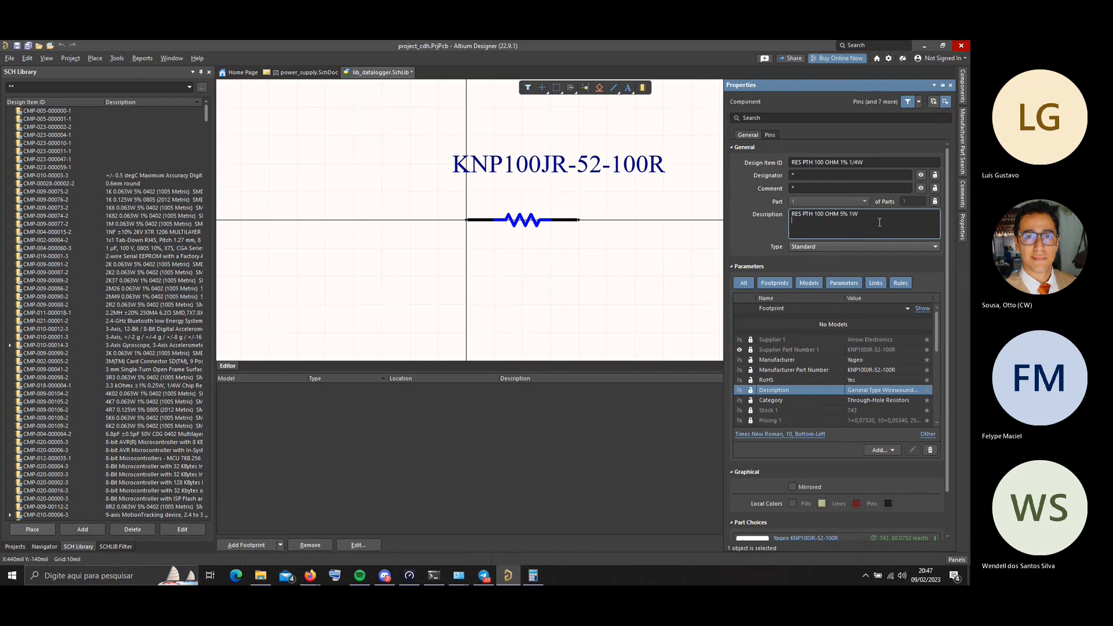
key(Return)
key(Return)
key(ctrl+v)
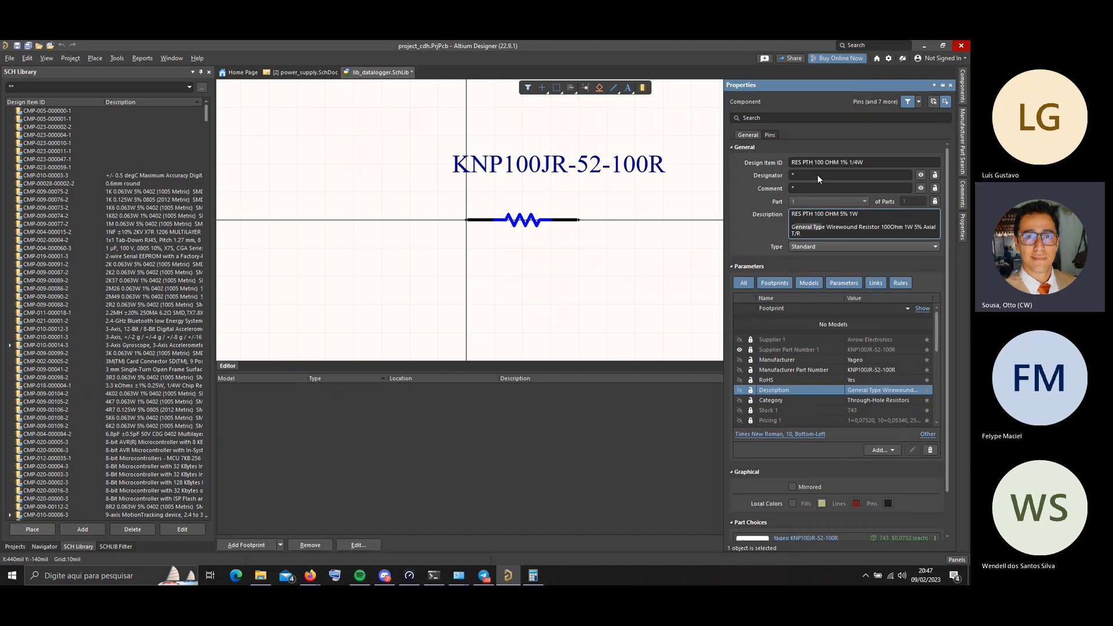
key(ctrl+s)
click(842, 227)
Hide the Supplier Part Number 1 value displayed above the resistor symbol
click(609, 163)
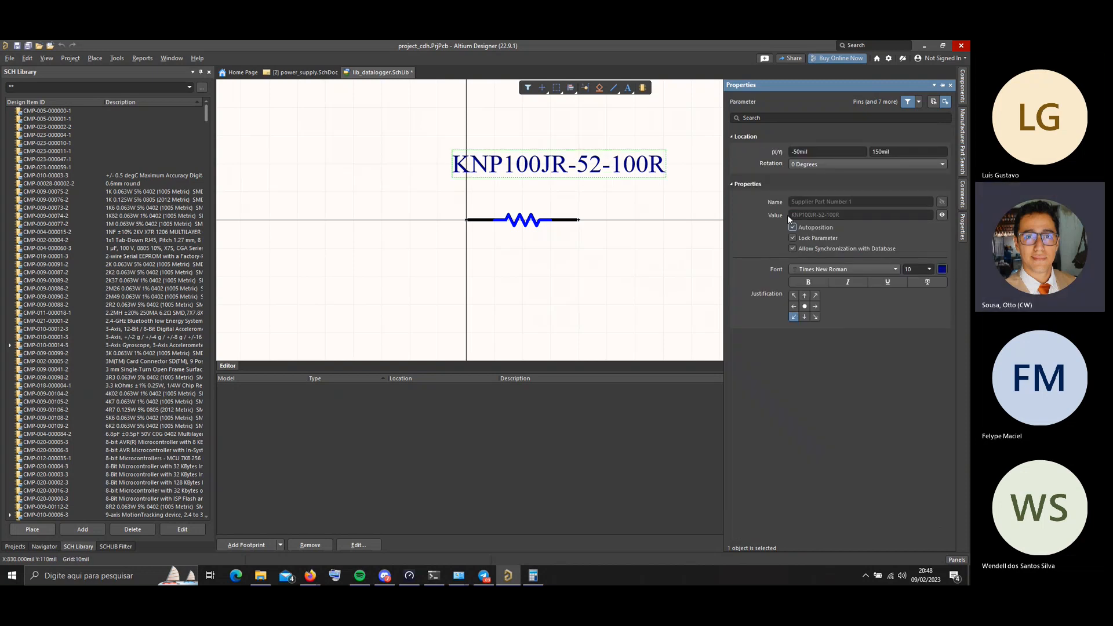
click(942, 215)
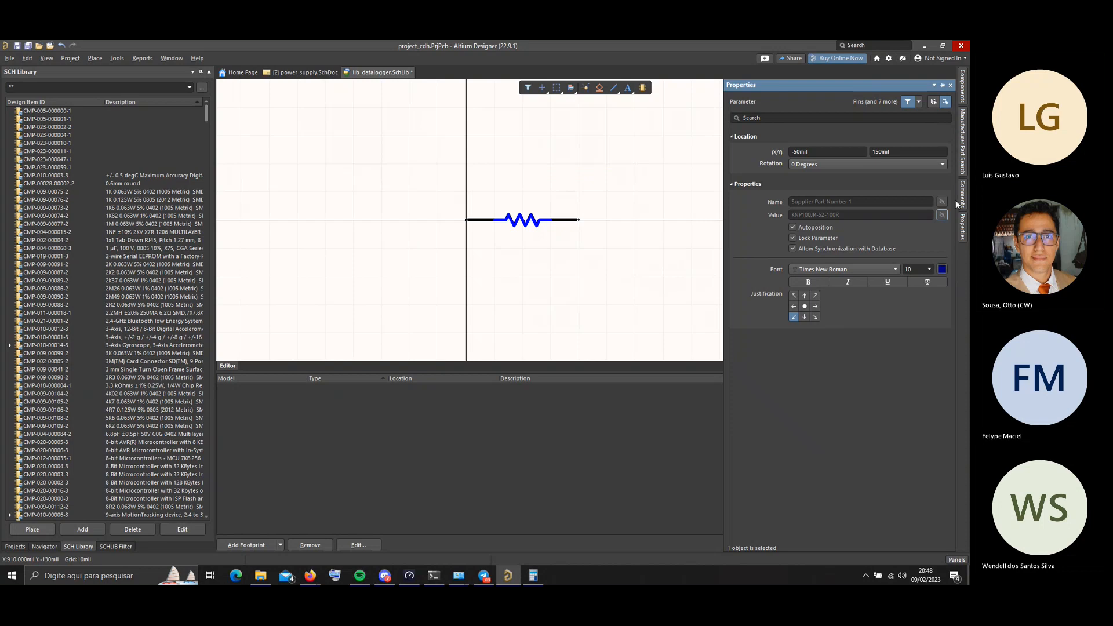
click(962, 233)
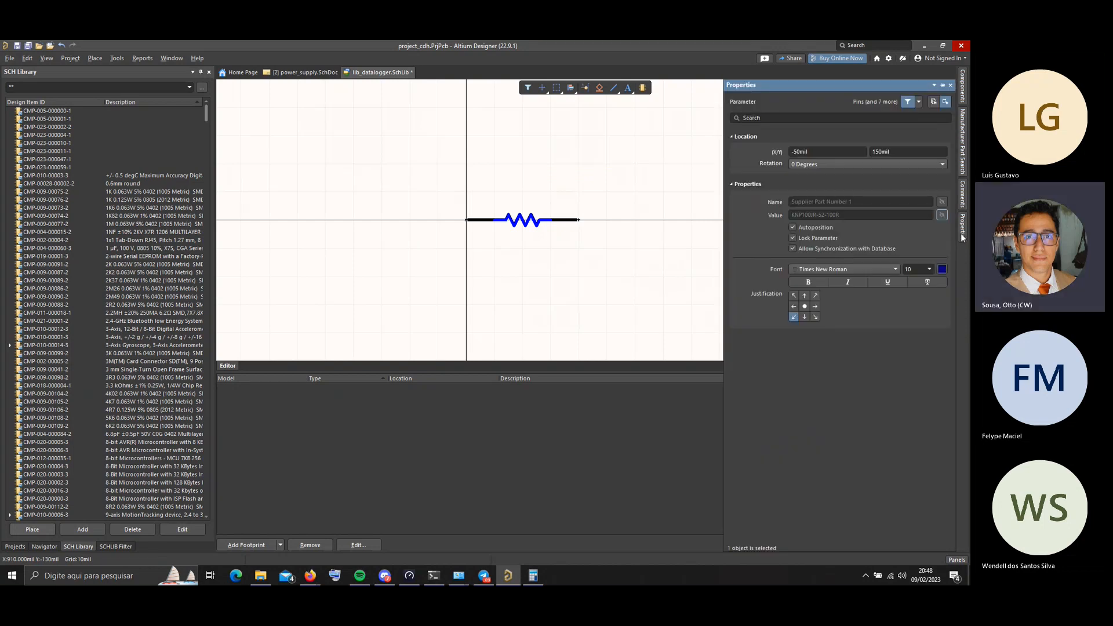
click(638, 163)
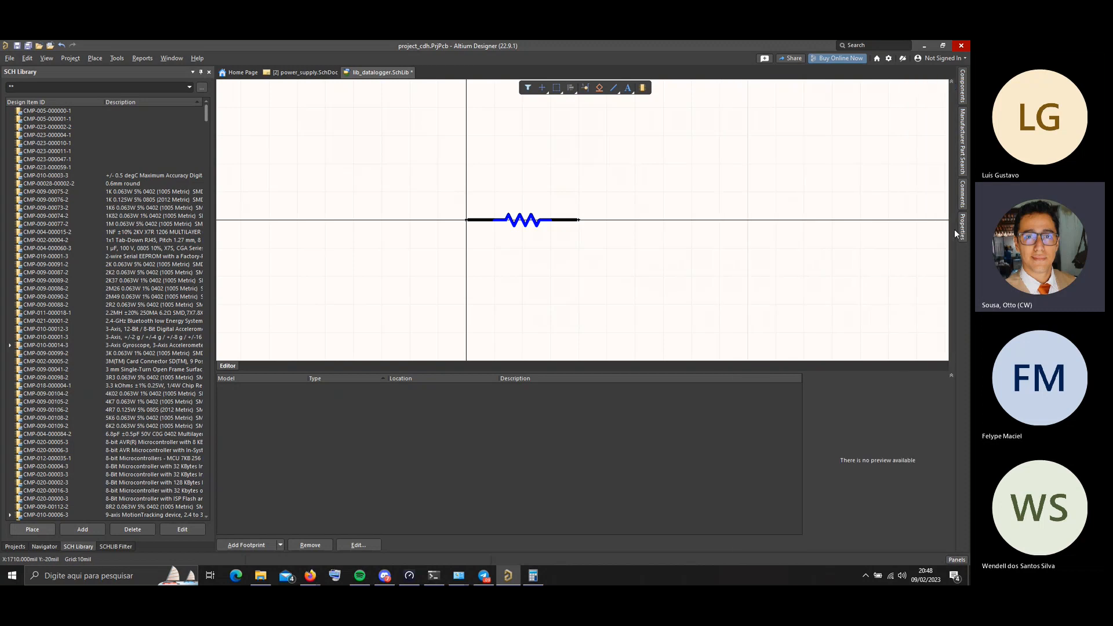
Set the resistor's designator to R? and toggle the designator's visibility
mouse_move(958, 232)
click(819, 175)
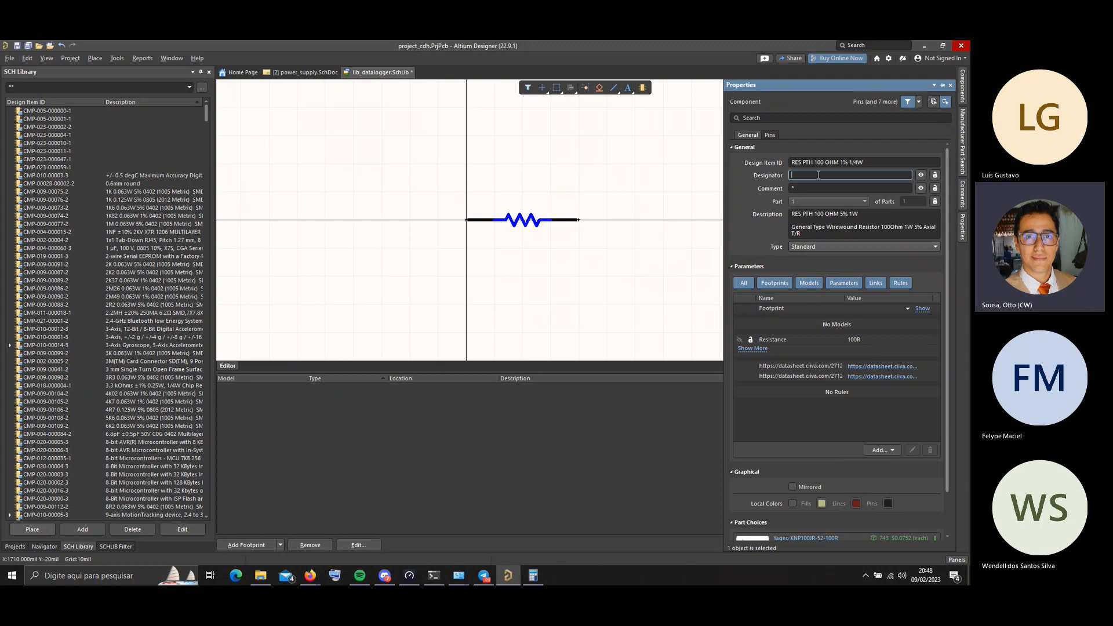
text(R)
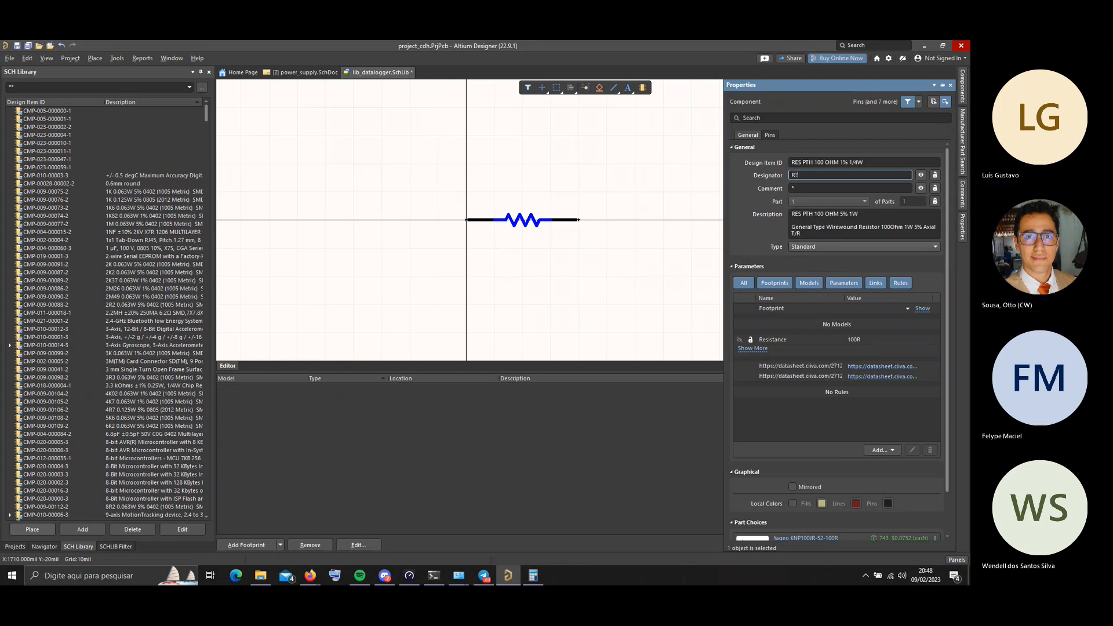
key(Return)
click(922, 176)
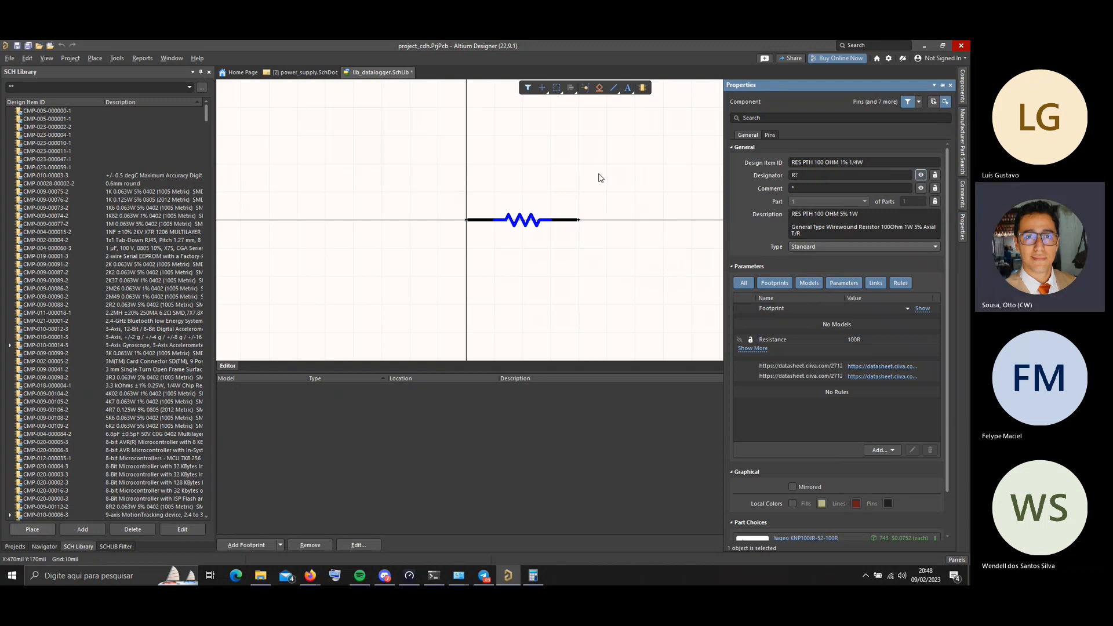
click(36, 87)
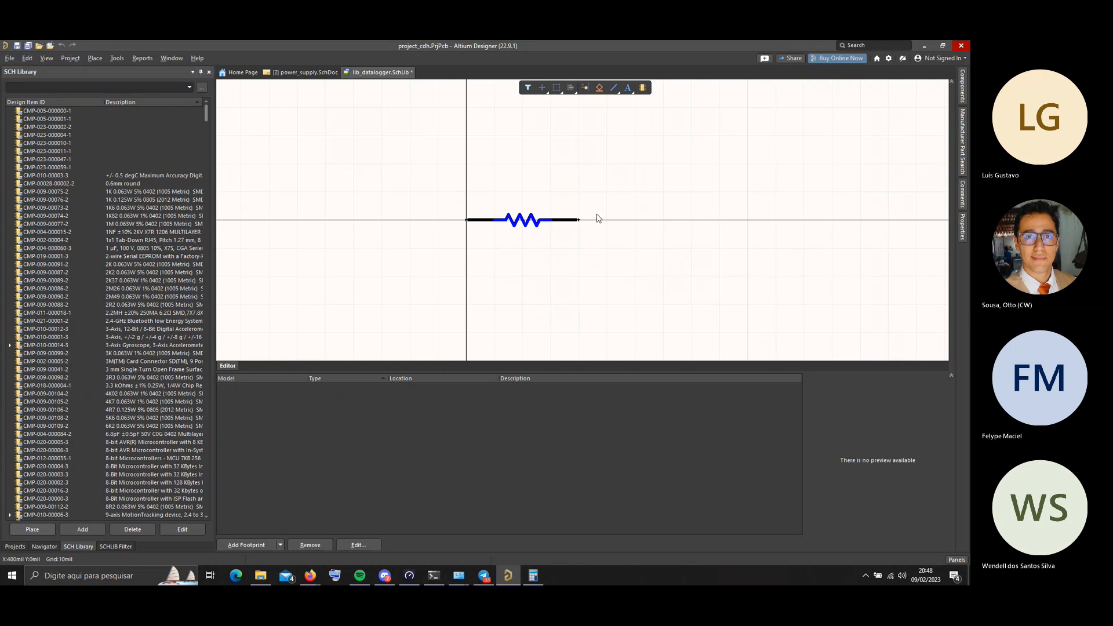
ctrl+scroll(597, 217, down, 1)
ctrl+scroll(597, 217, down, 2)
ctrl+scroll(576, 210, up, 3)
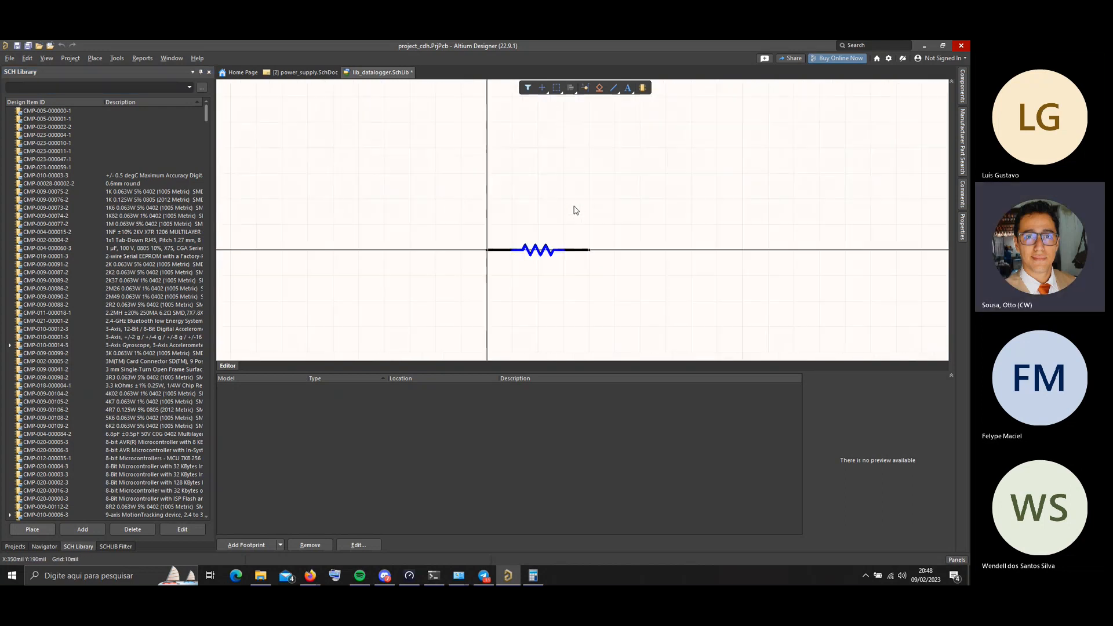
click(961, 229)
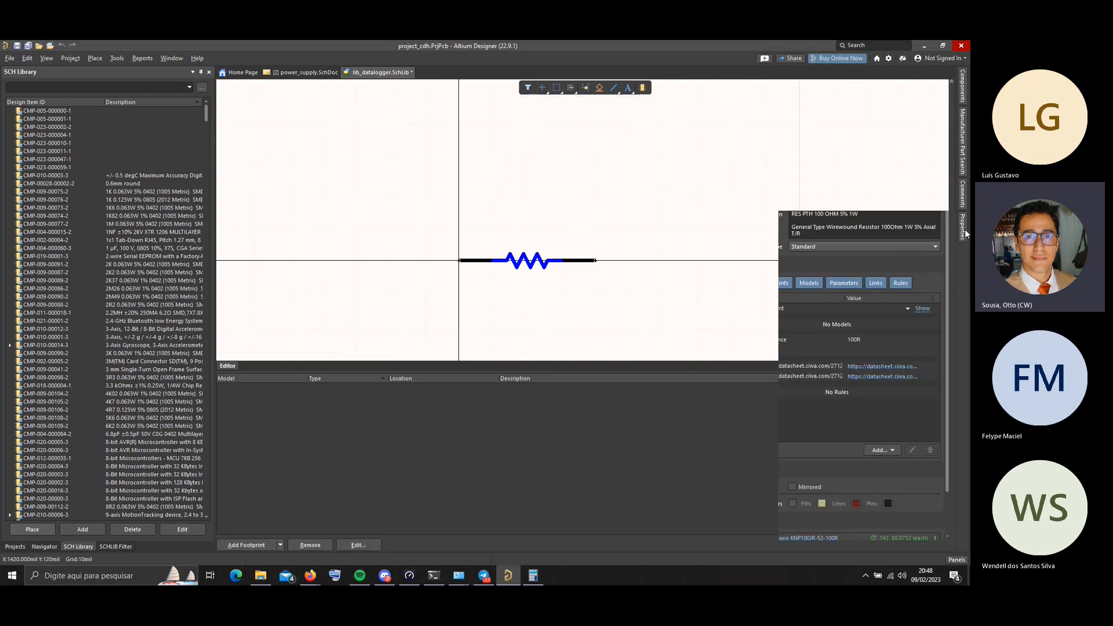
click(934, 175)
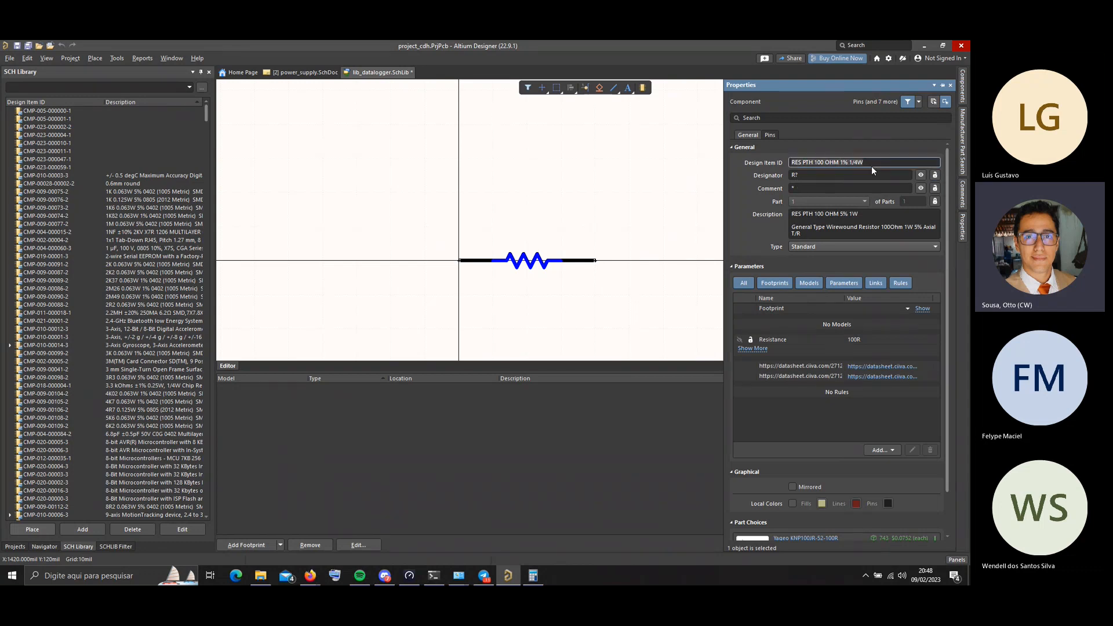
Set the resistor's comment to RES PTH 100 OHM 1% 1/4W and save the schematic library
click(828, 188)
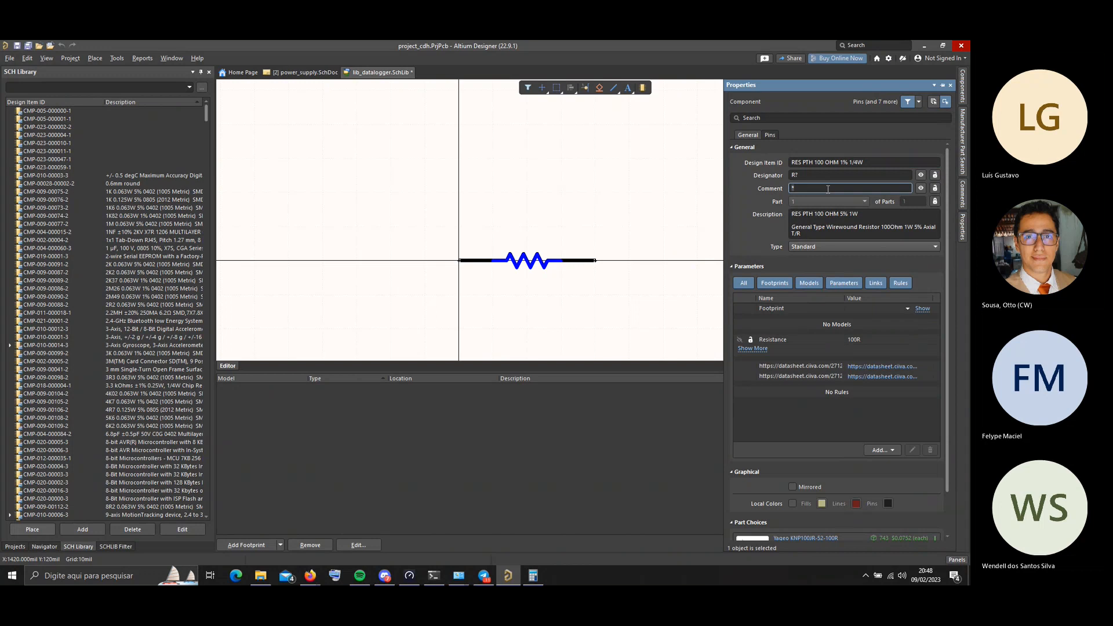
text(RES PTH 100 OHM 1% 1/4W)
click(769, 136)
click(748, 135)
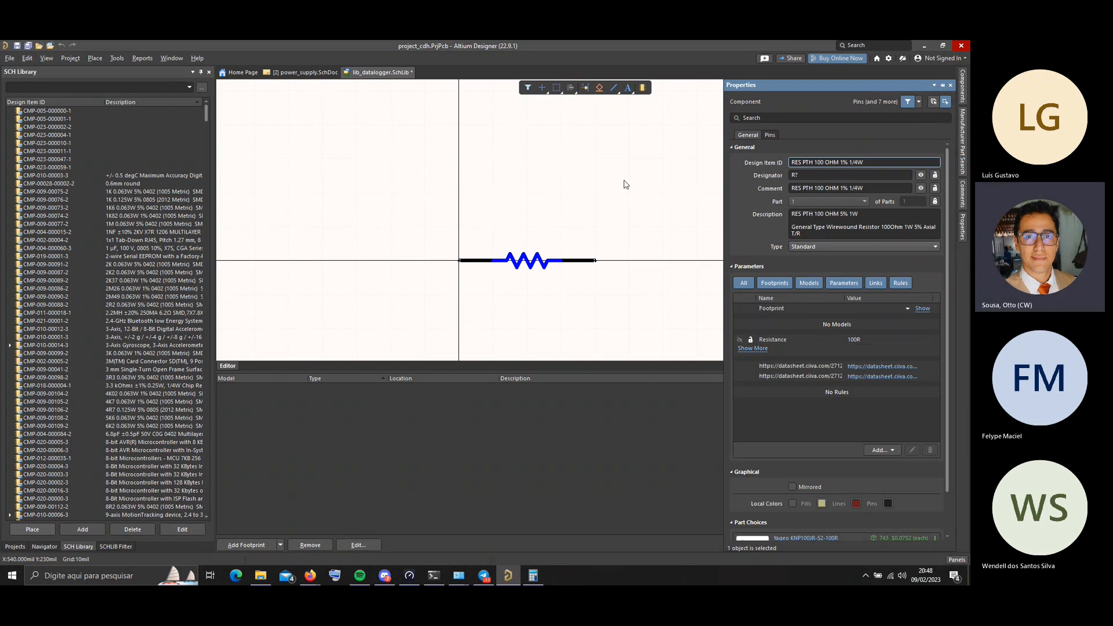
key(ctrl+s)
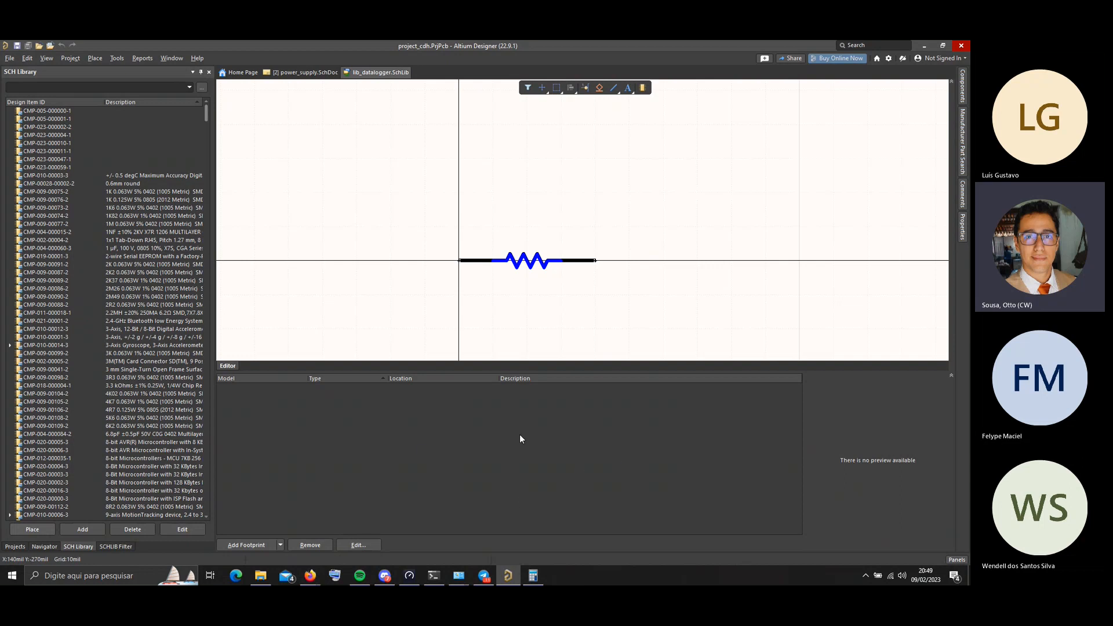
Start adding a footprint to the resistor and filter the lib_datalogger.PcbLib footprints with the mask *res*
click(246, 545)
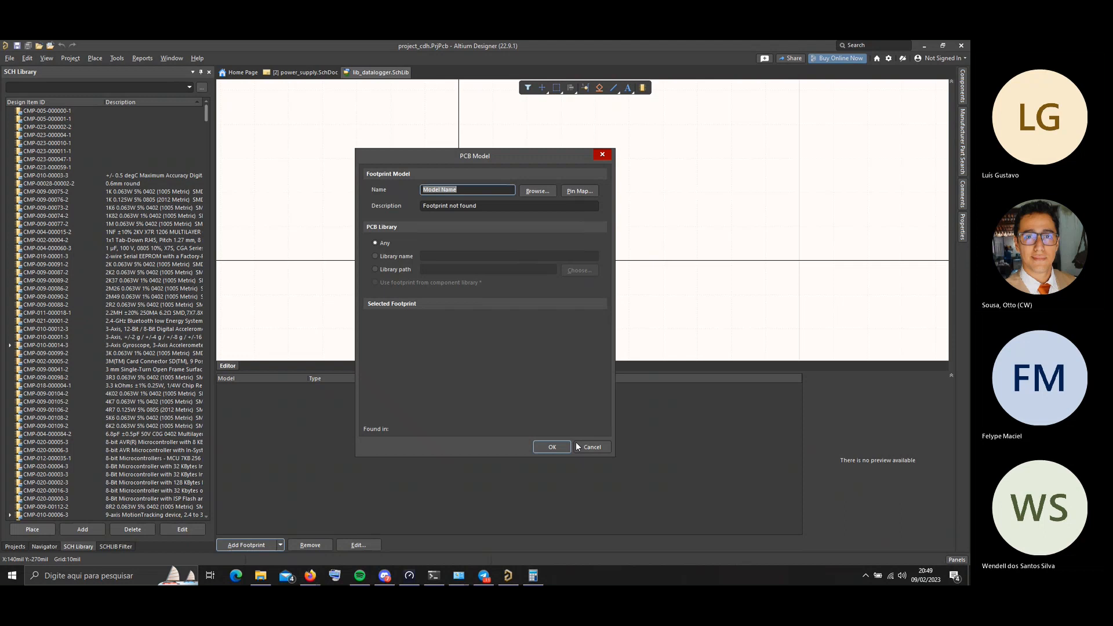
click(537, 191)
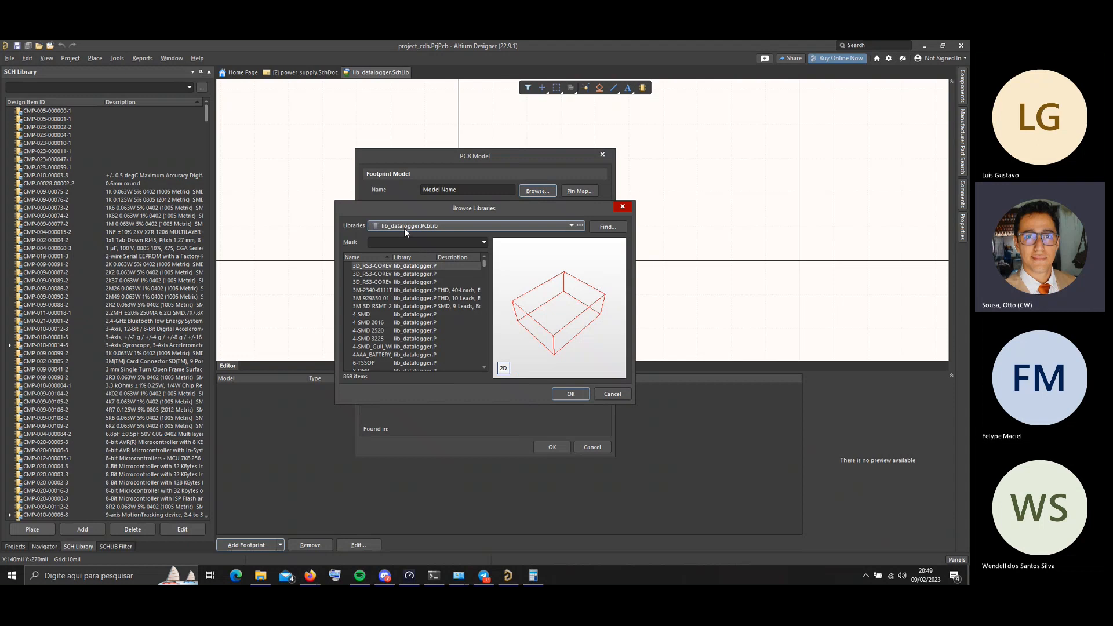
drag(633, 403, 789, 457)
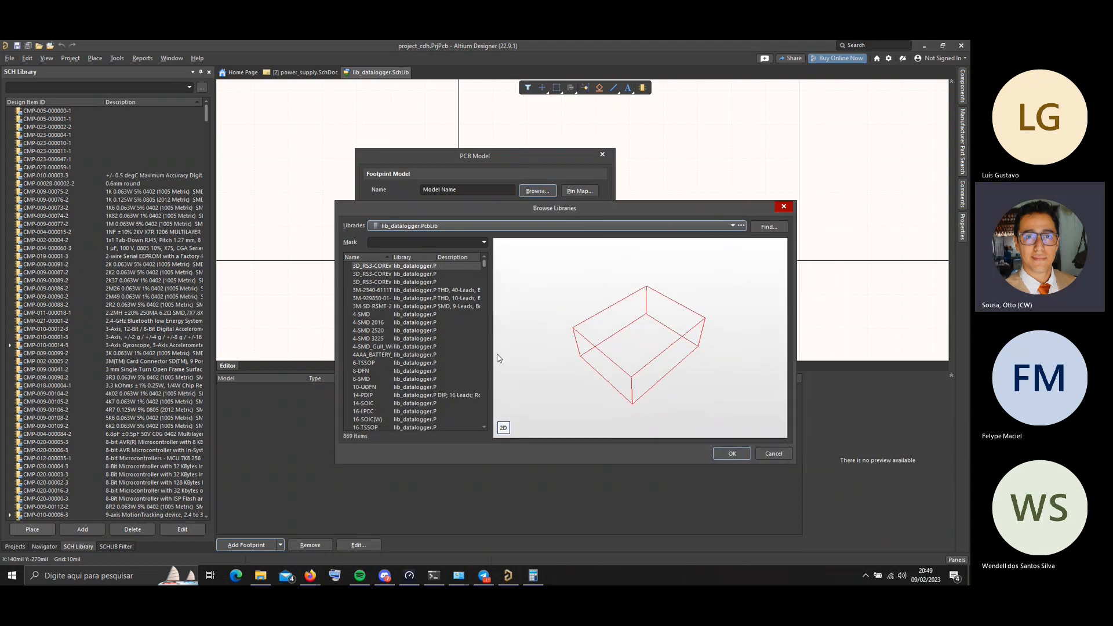
drag(490, 354, 566, 358)
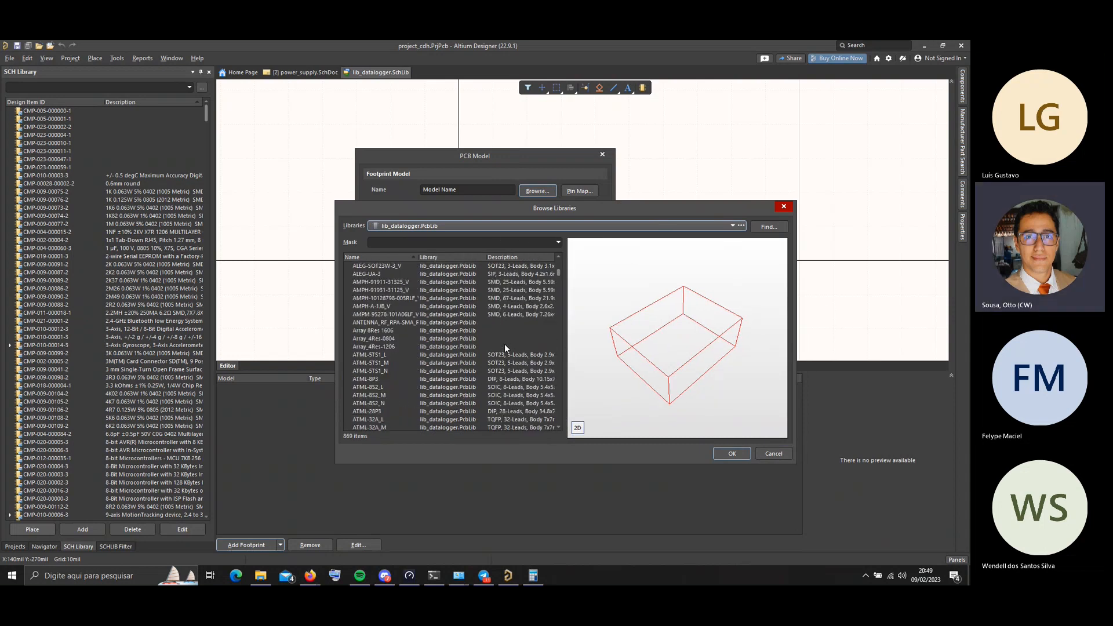
scroll(504, 344, down, 2)
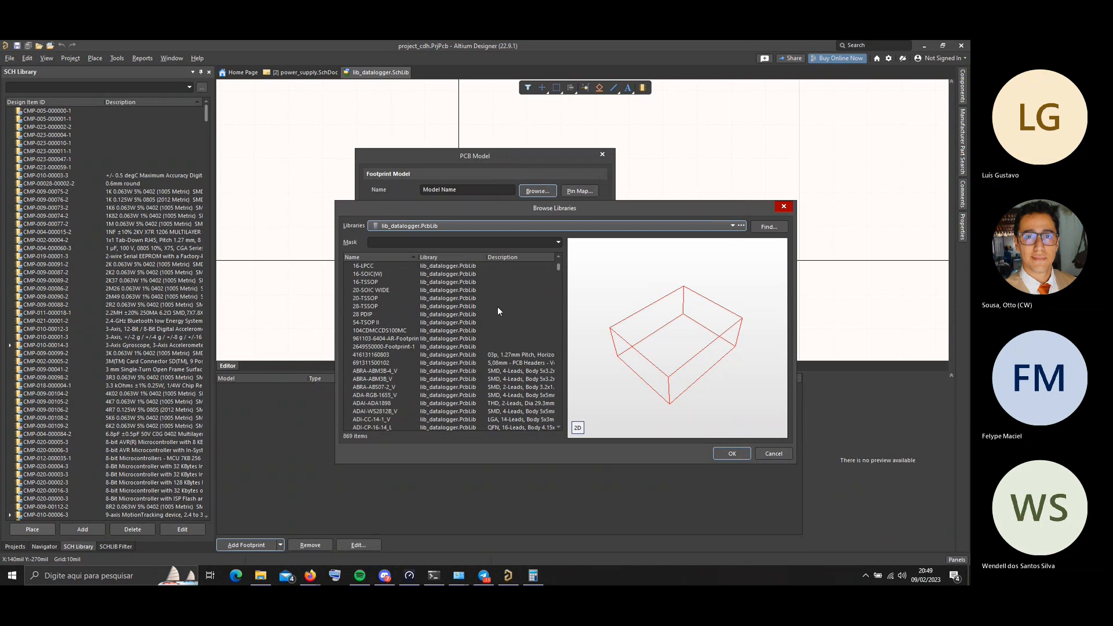
scroll(497, 307, up, 6)
click(406, 242)
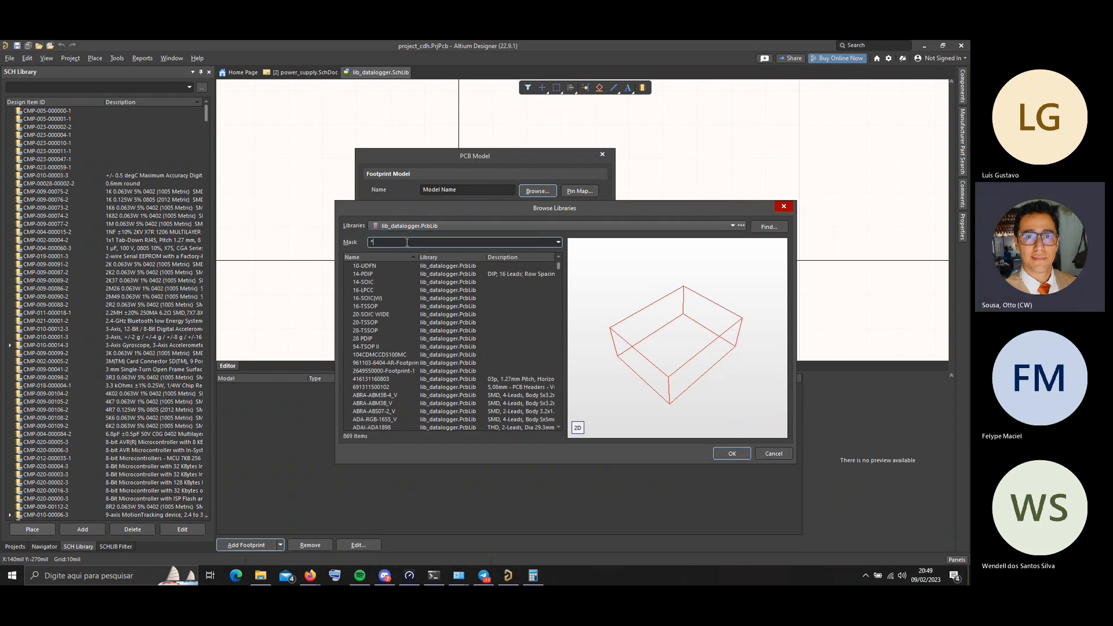
text(res*)
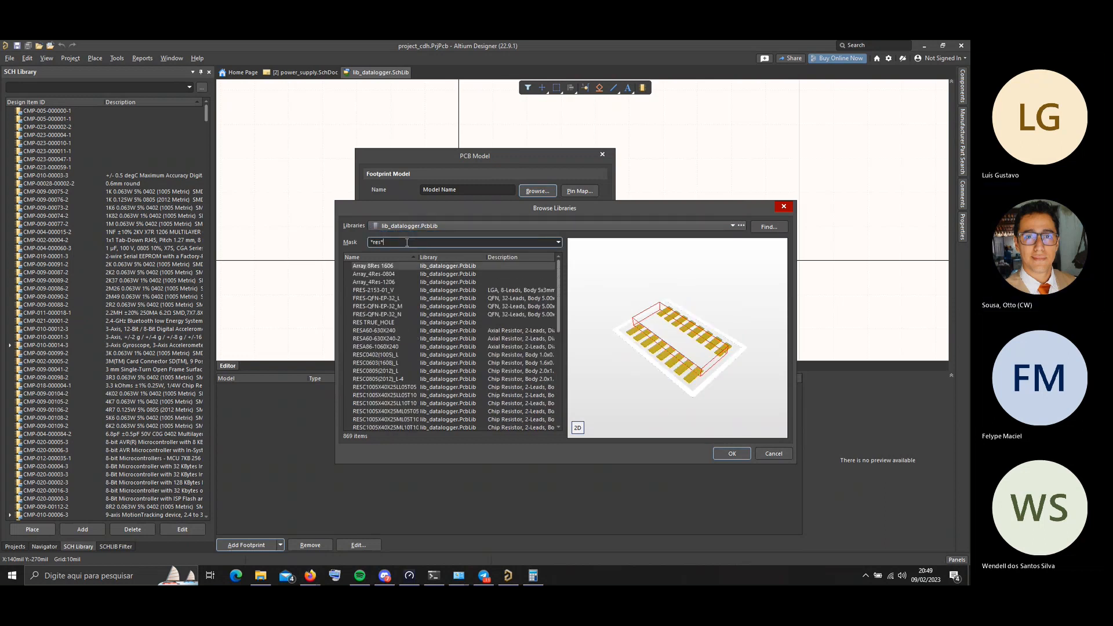
Preview the array, QFN and chip resistor footprints among the filtered results to look for a through-hole package
click(398, 273)
click(400, 282)
click(398, 297)
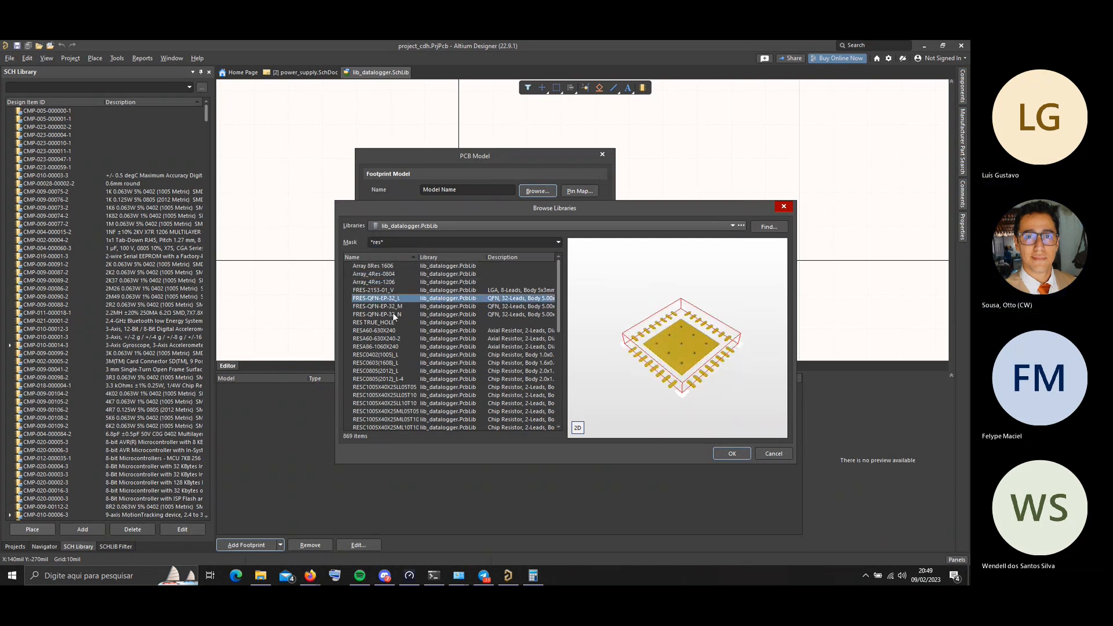
scroll(391, 316, down, 10)
click(396, 396)
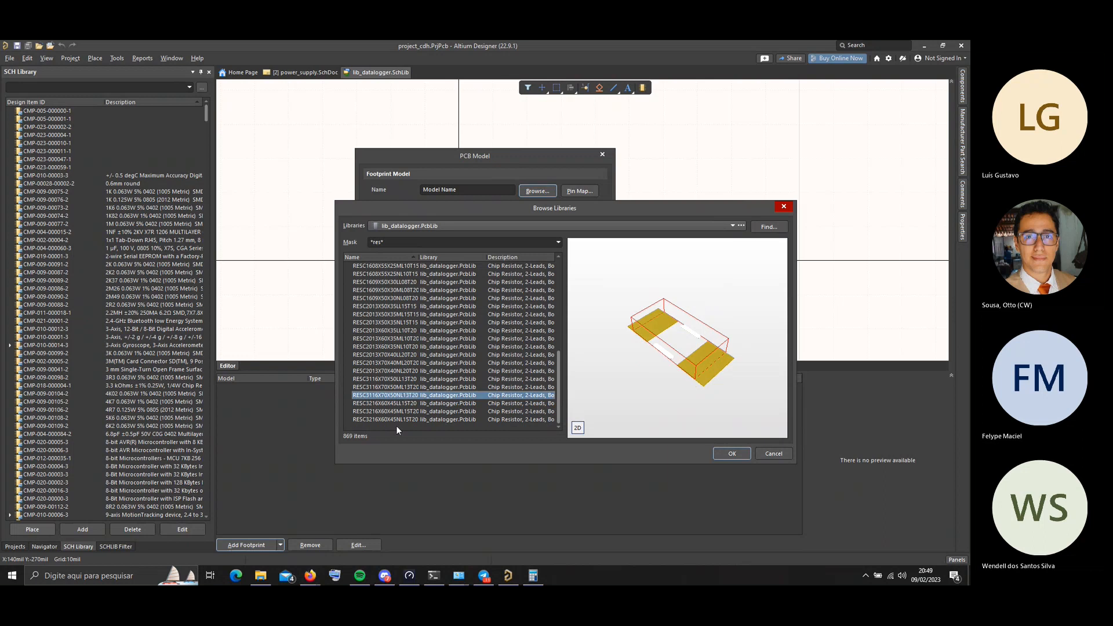
click(392, 379)
click(393, 339)
click(393, 320)
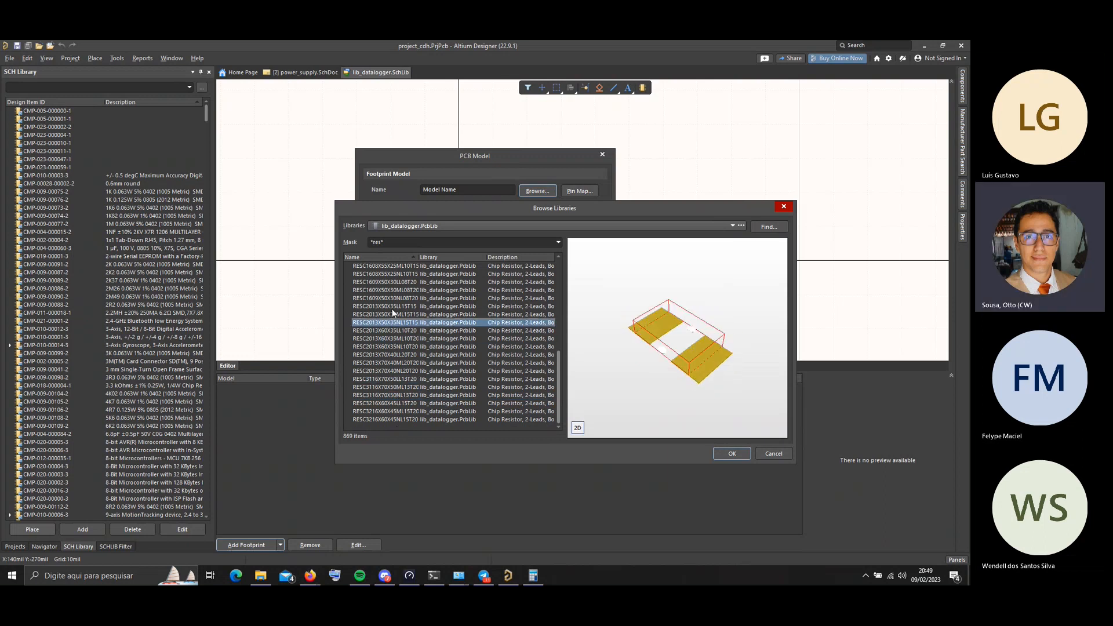
scroll(392, 301, up, 9)
click(389, 354)
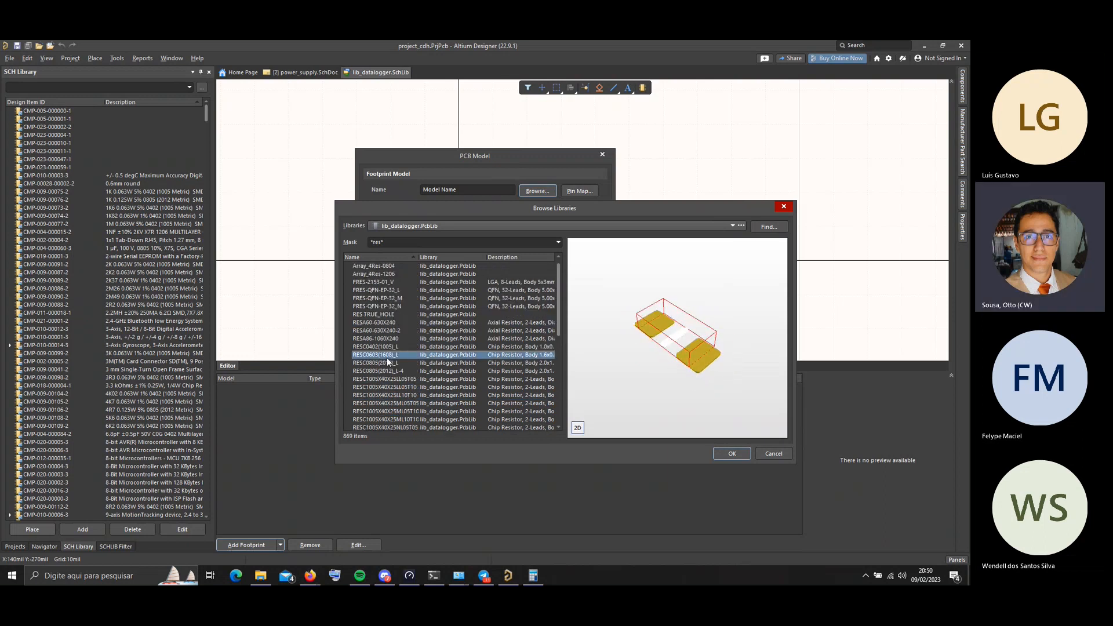
click(388, 347)
Compare the previews of the axial resistor footprints RESA60-630X240, RESA60-630X240-2 and RESA86-1060X240
click(387, 338)
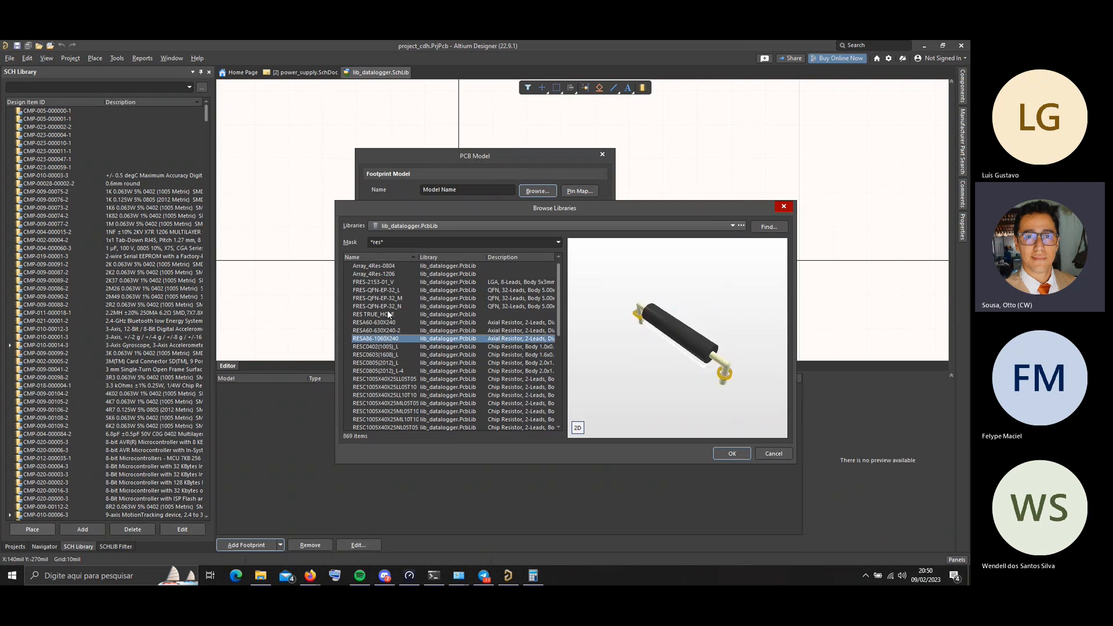
click(390, 315)
click(391, 322)
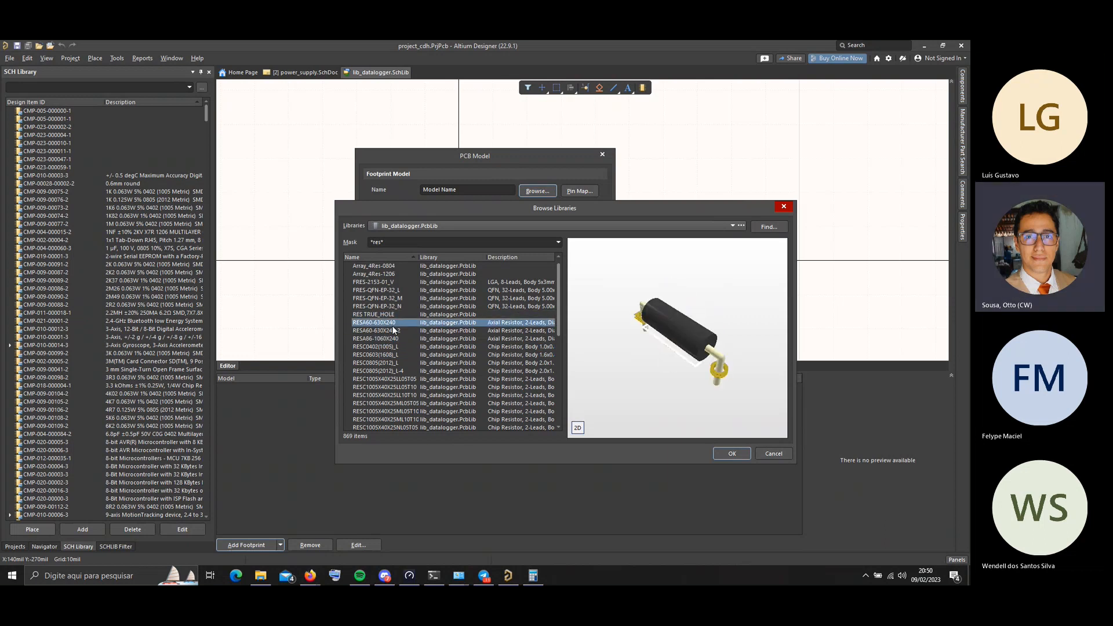
click(395, 331)
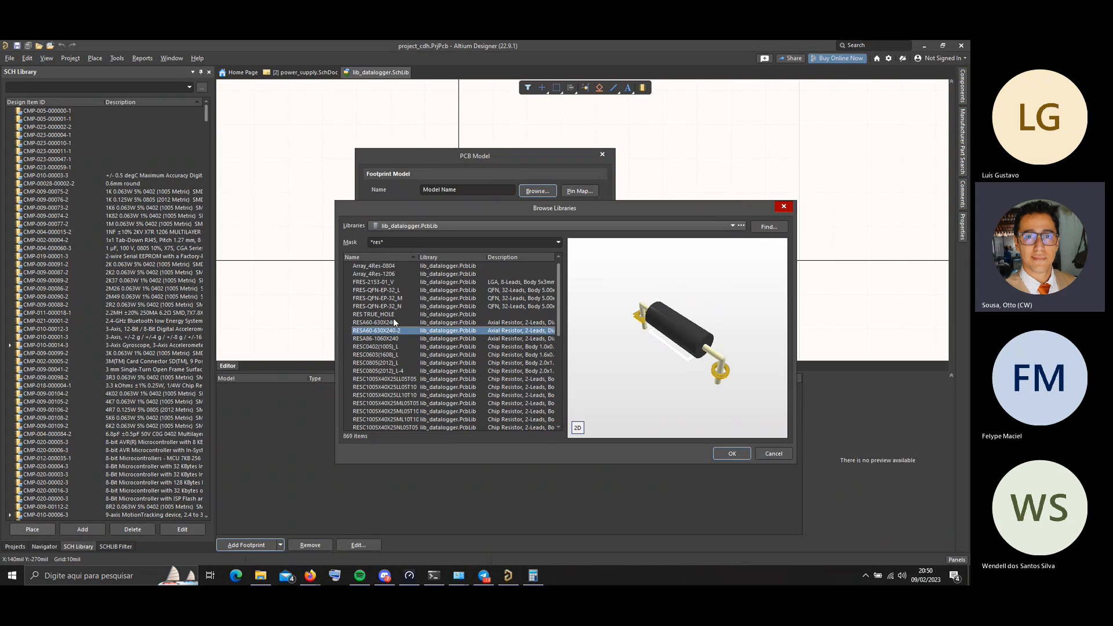
click(393, 322)
click(395, 331)
click(397, 322)
click(399, 337)
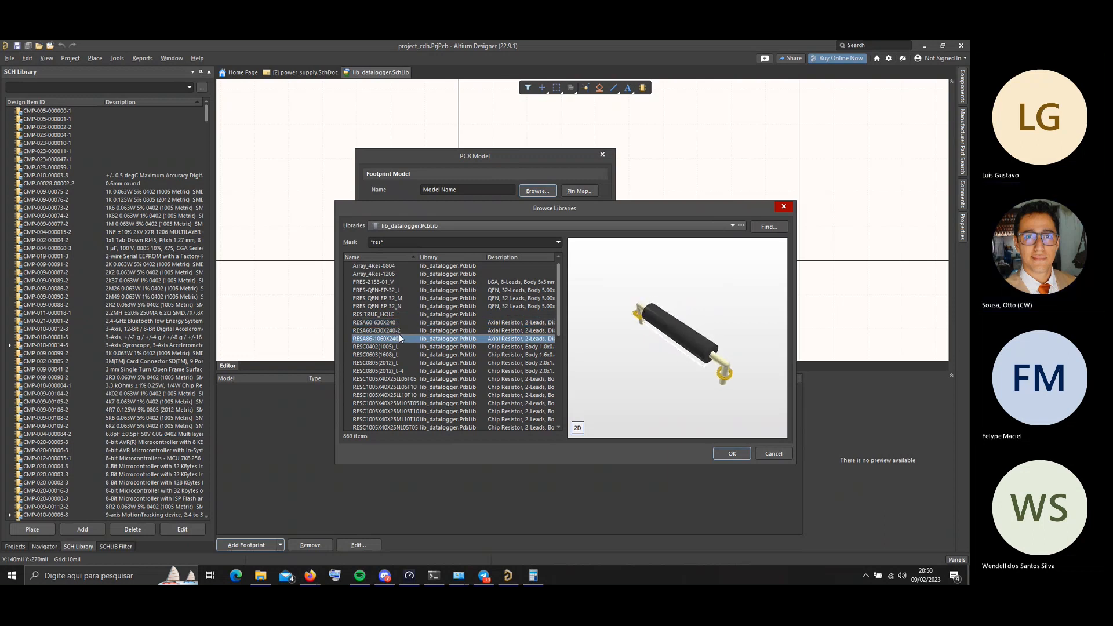
click(398, 331)
click(398, 325)
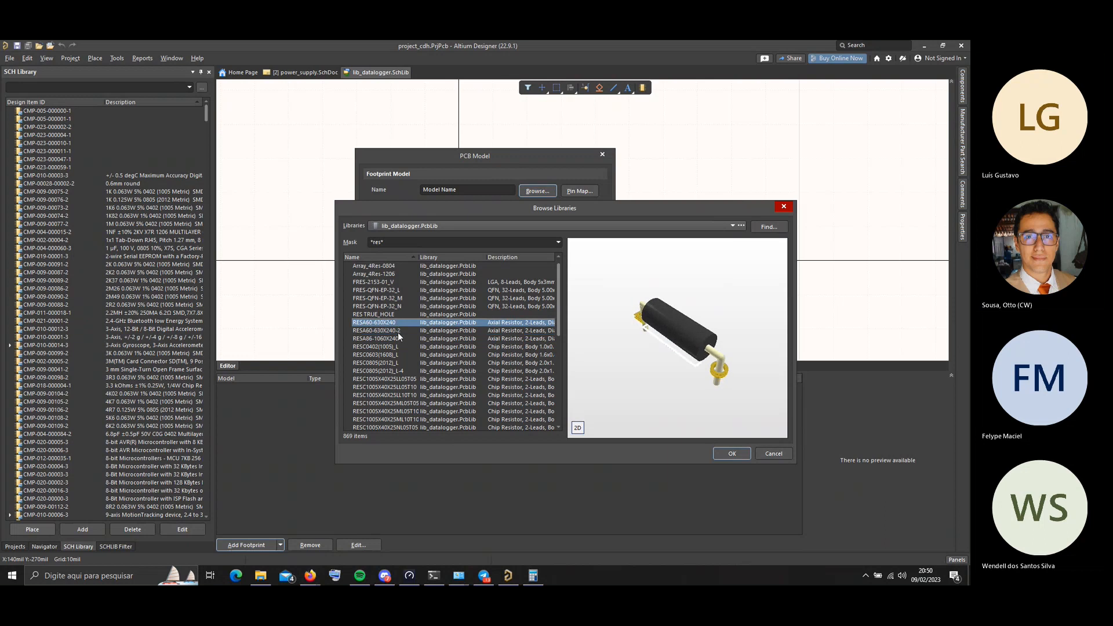
click(397, 331)
click(398, 323)
click(398, 331)
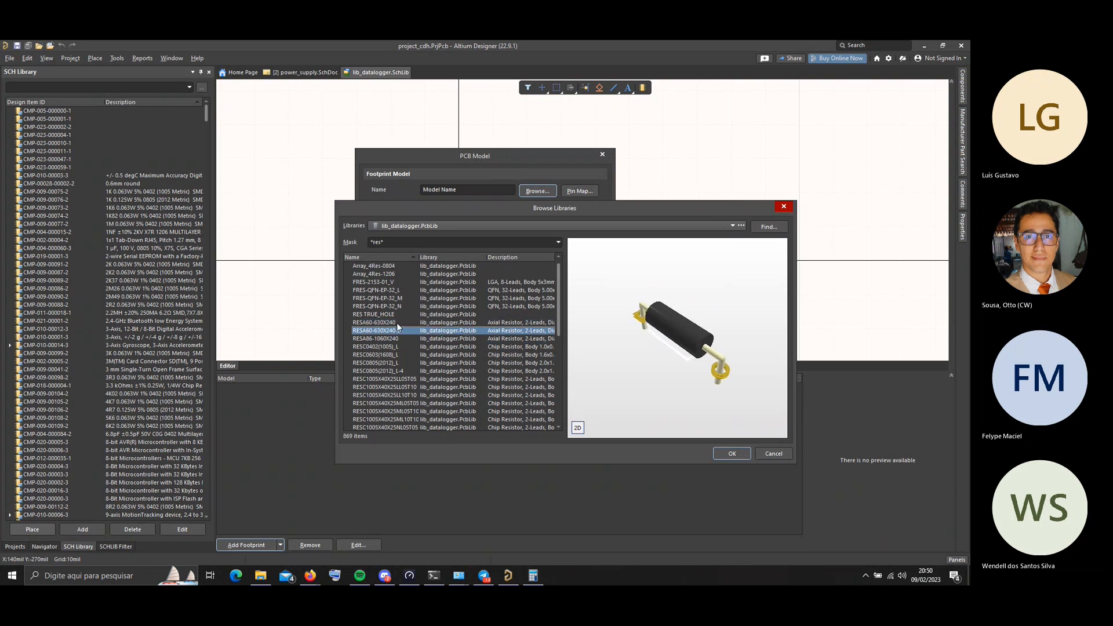
click(396, 322)
click(398, 329)
click(397, 324)
click(399, 336)
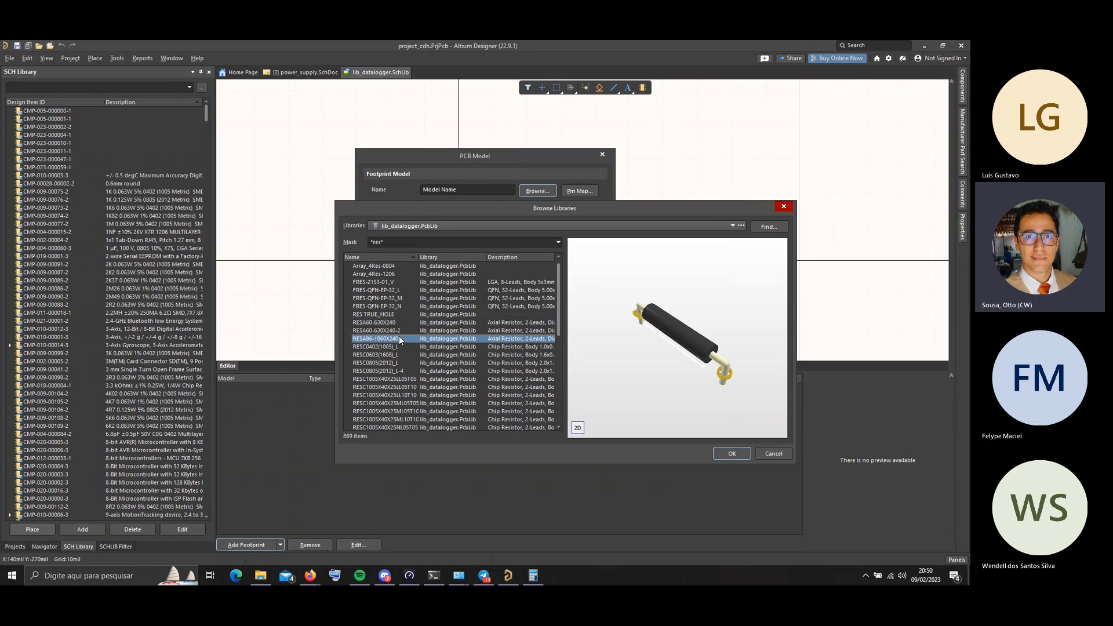
Examine the 3D preview of the RESA60-630X240 footprint from another angle and at closer range
click(396, 322)
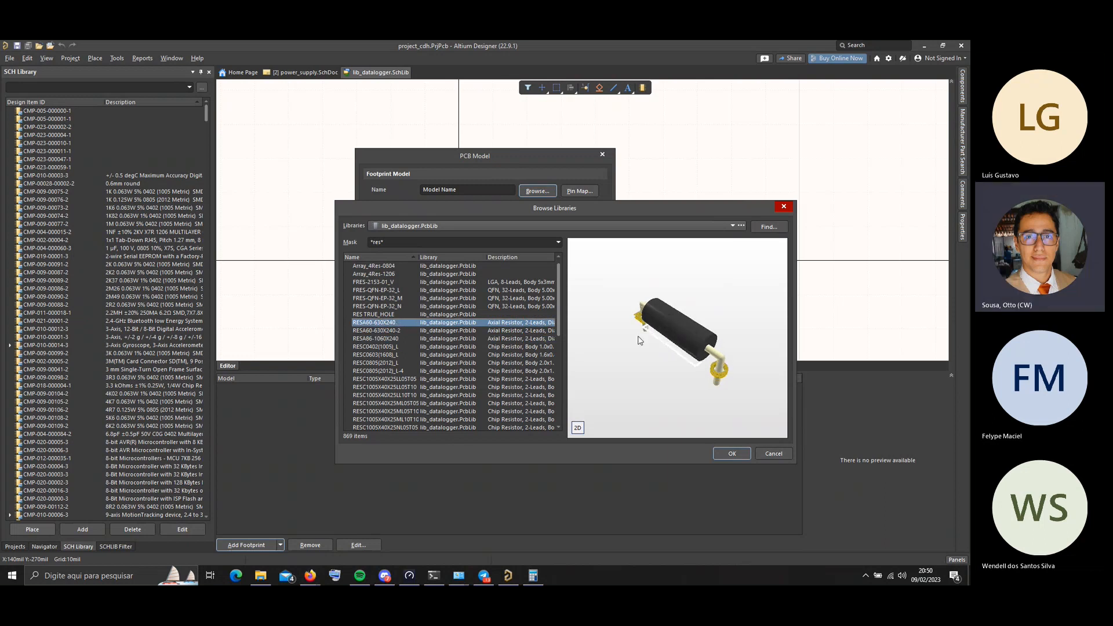
right_drag(639, 340, 686, 380)
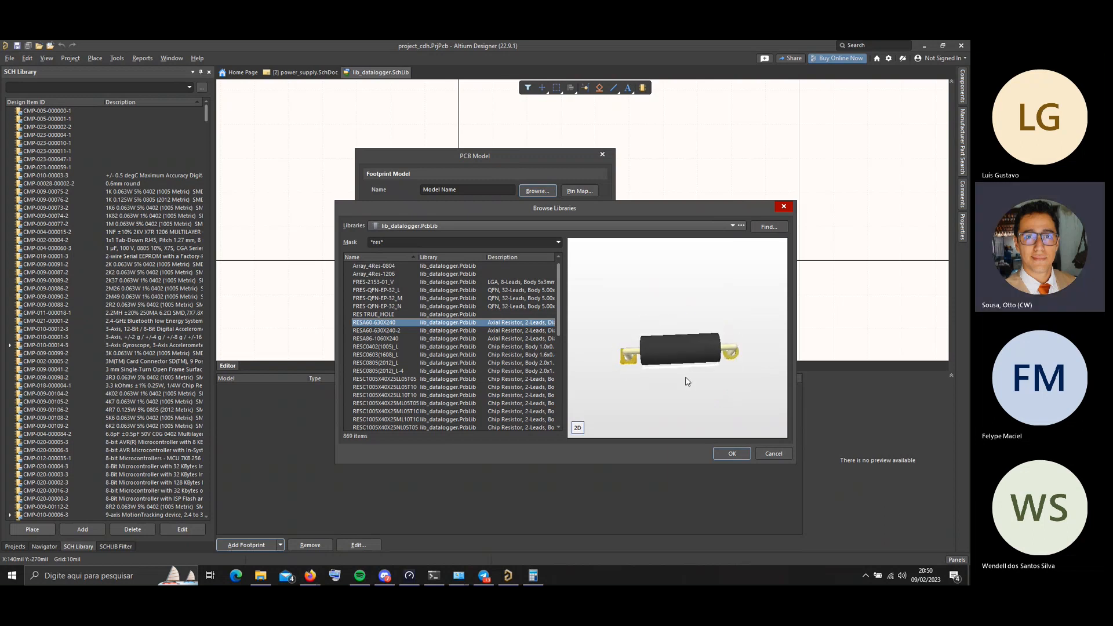
ctrl+scroll(684, 350, up, 4)
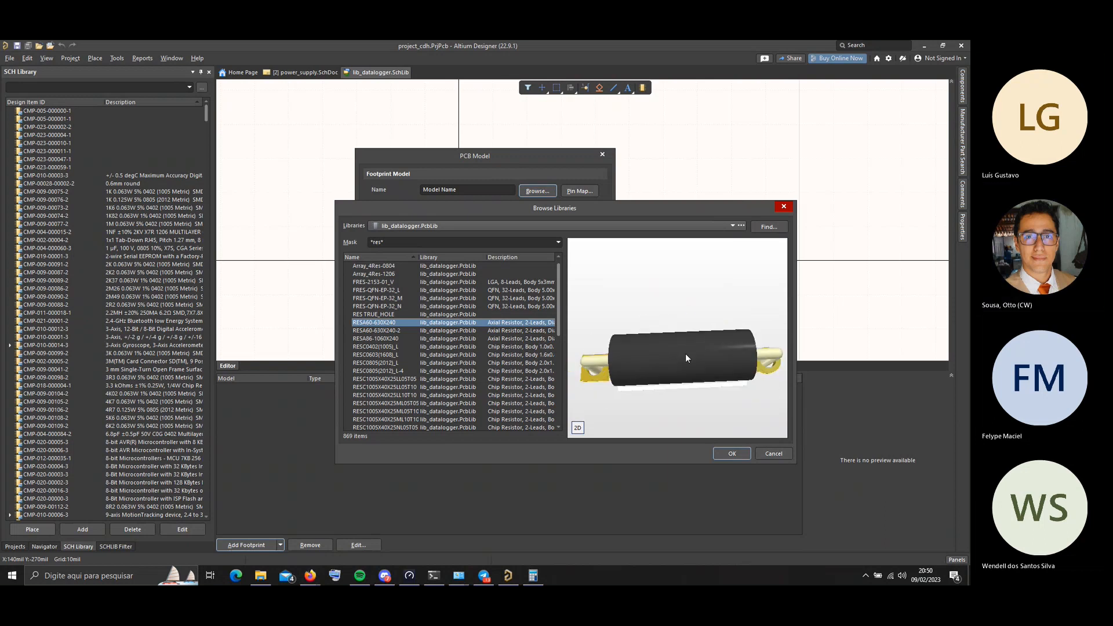
ctrl+scroll(685, 353, down, 3)
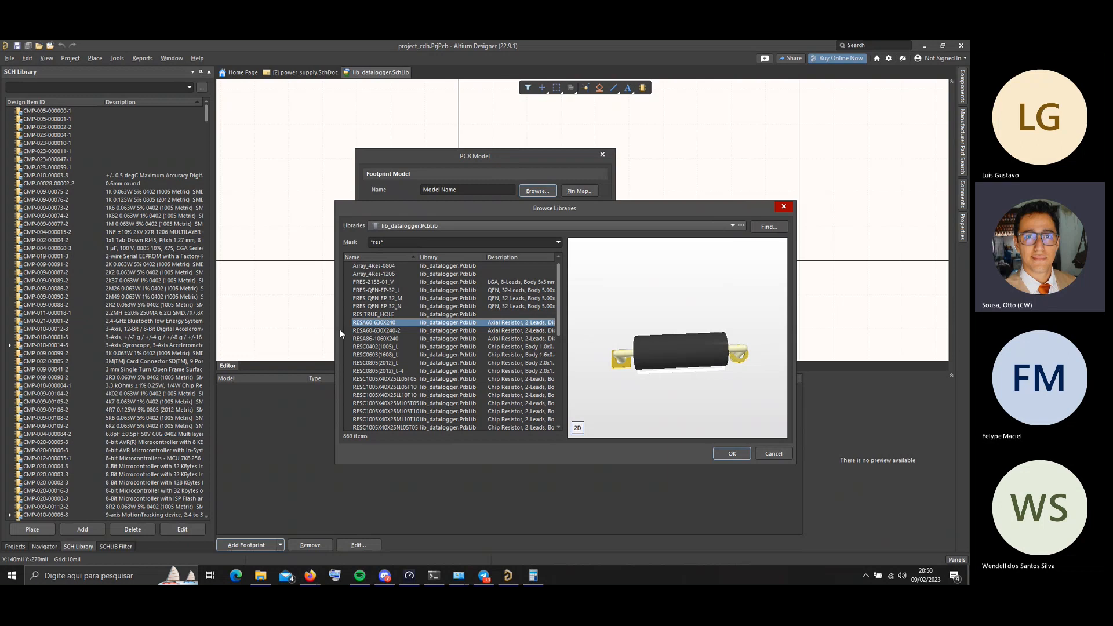
Enlarge the footprint browser and its list so the axial resistors' descriptions can be read in full
drag(336, 329, 237, 330)
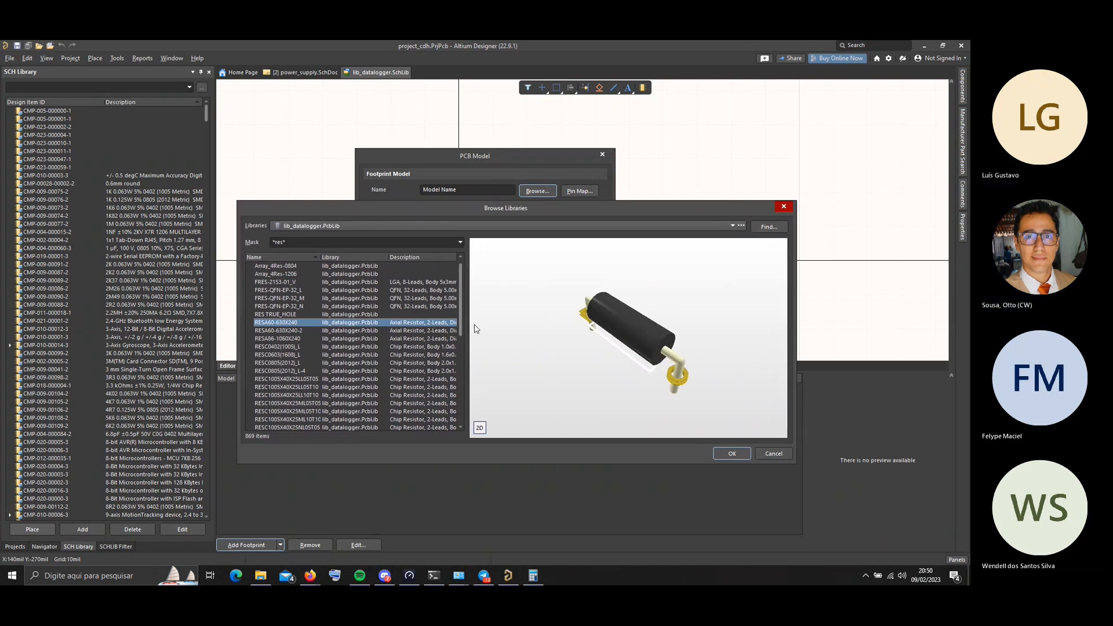
drag(467, 324, 552, 326)
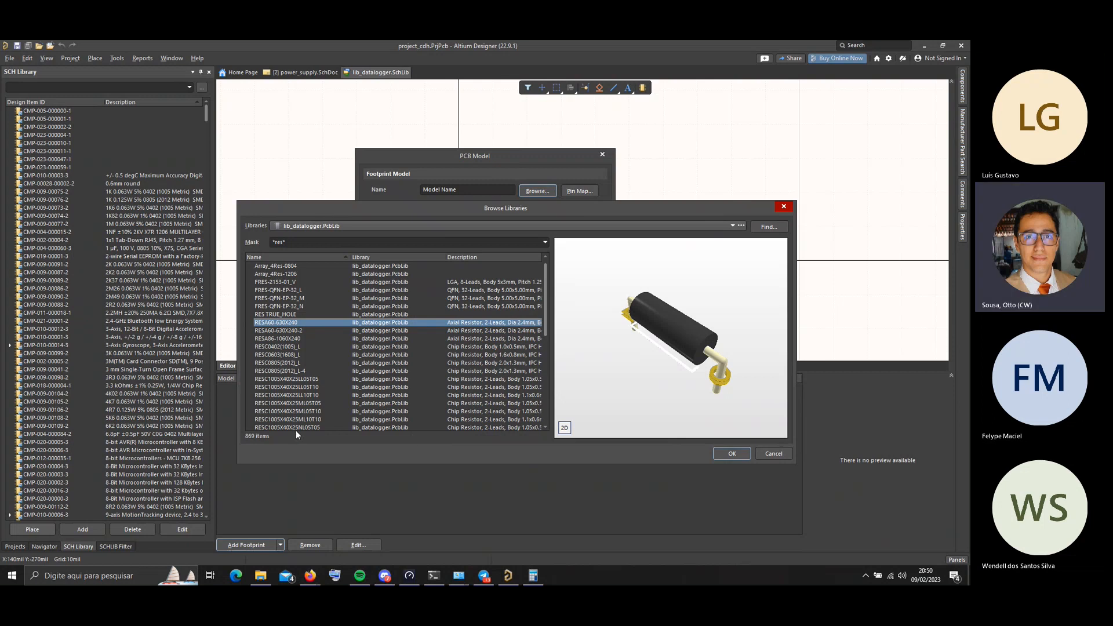
click(531, 340)
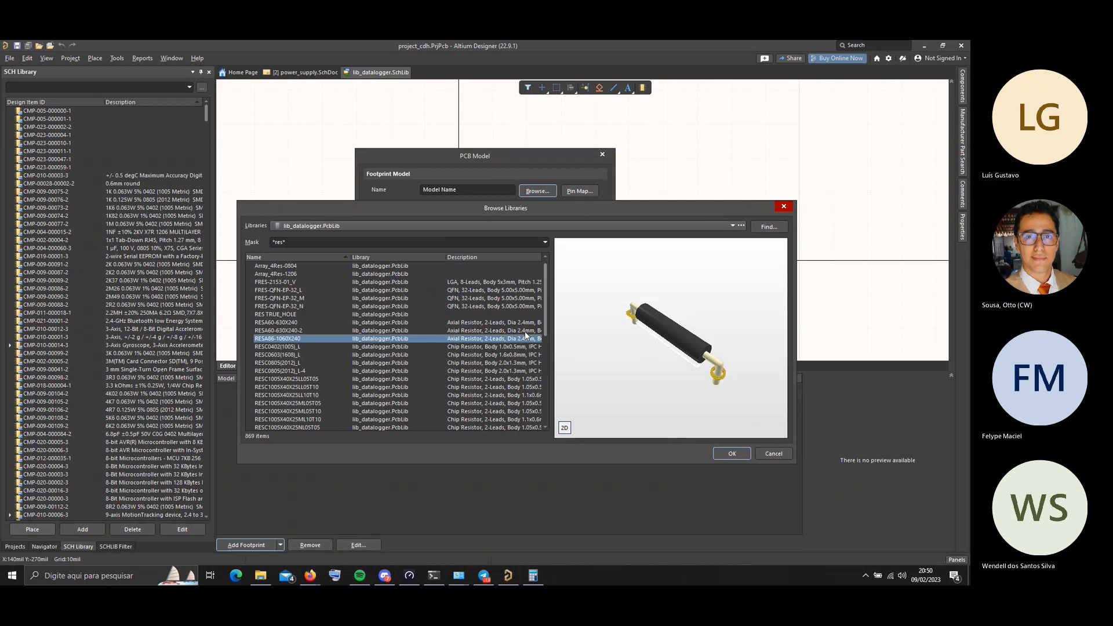
click(524, 332)
click(523, 323)
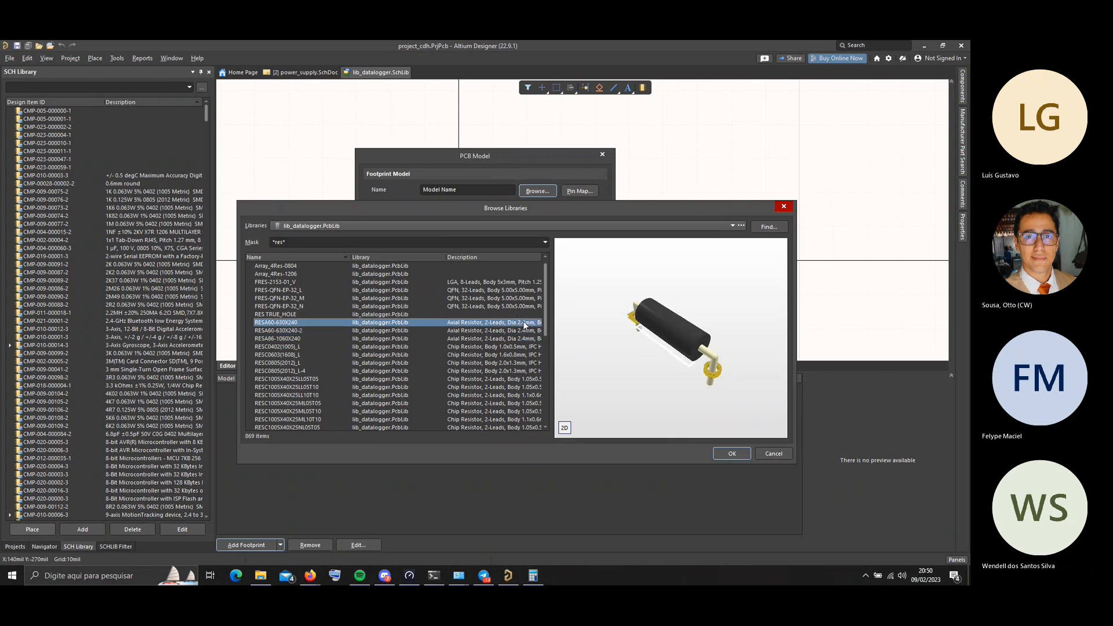
click(524, 331)
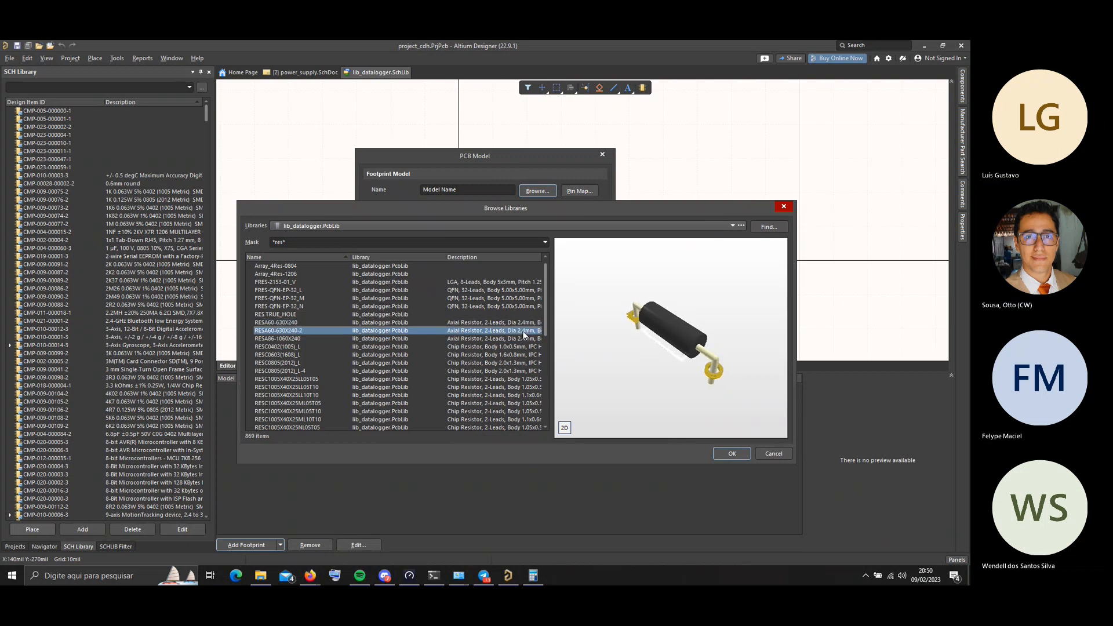
drag(550, 322, 612, 324)
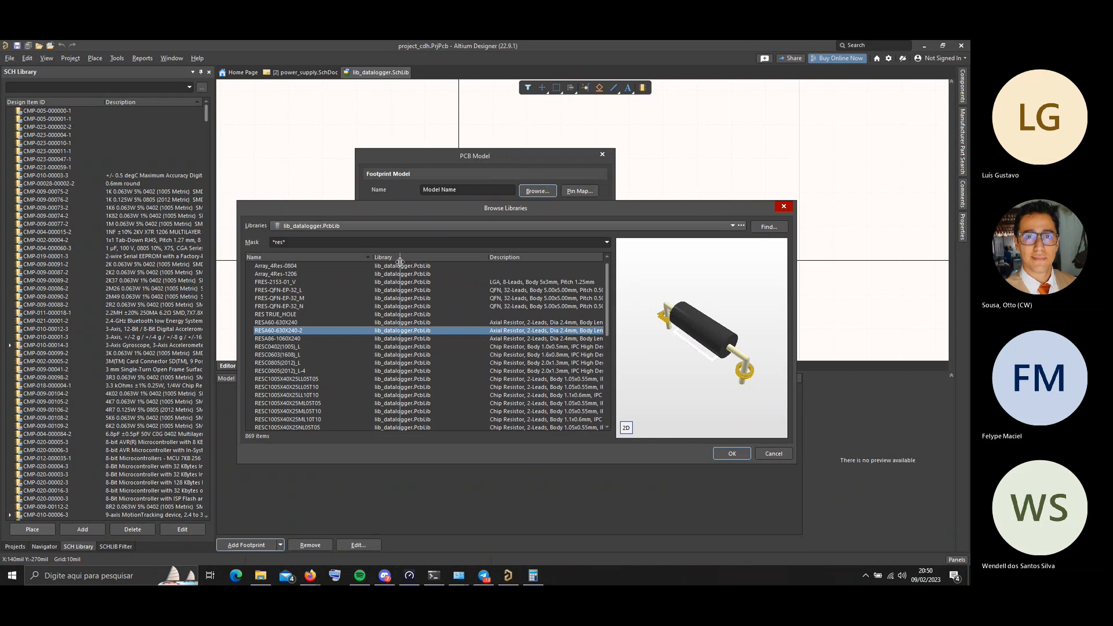
drag(403, 262, 403, 262)
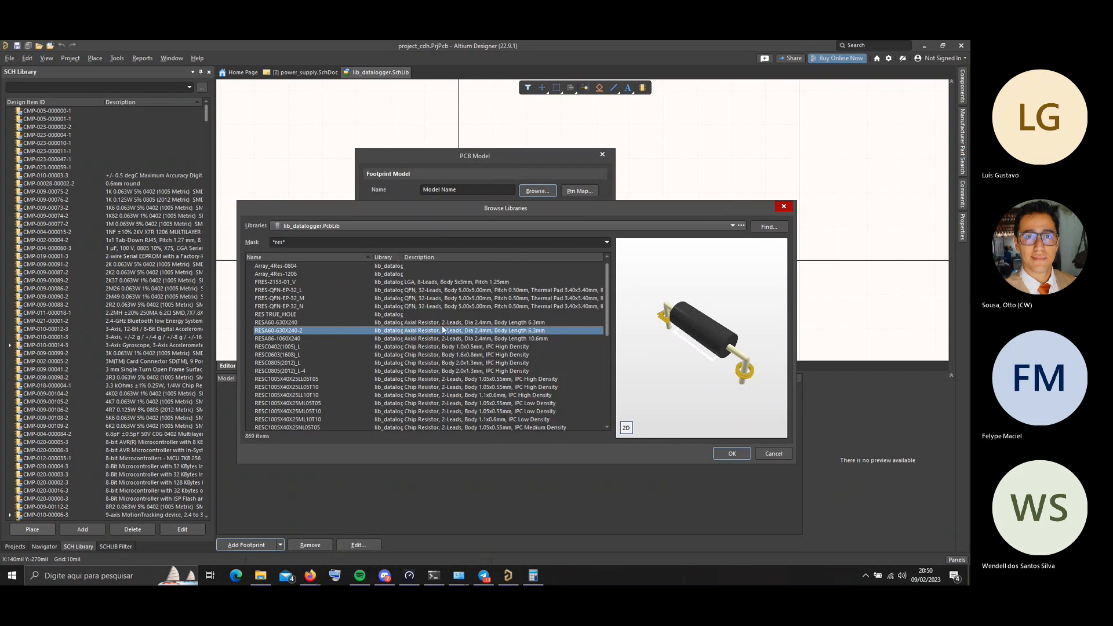
Compare the body lengths and previews of the three axial resistor footprints, ending with RESA60-630X240 selected
click(529, 323)
click(529, 330)
click(530, 324)
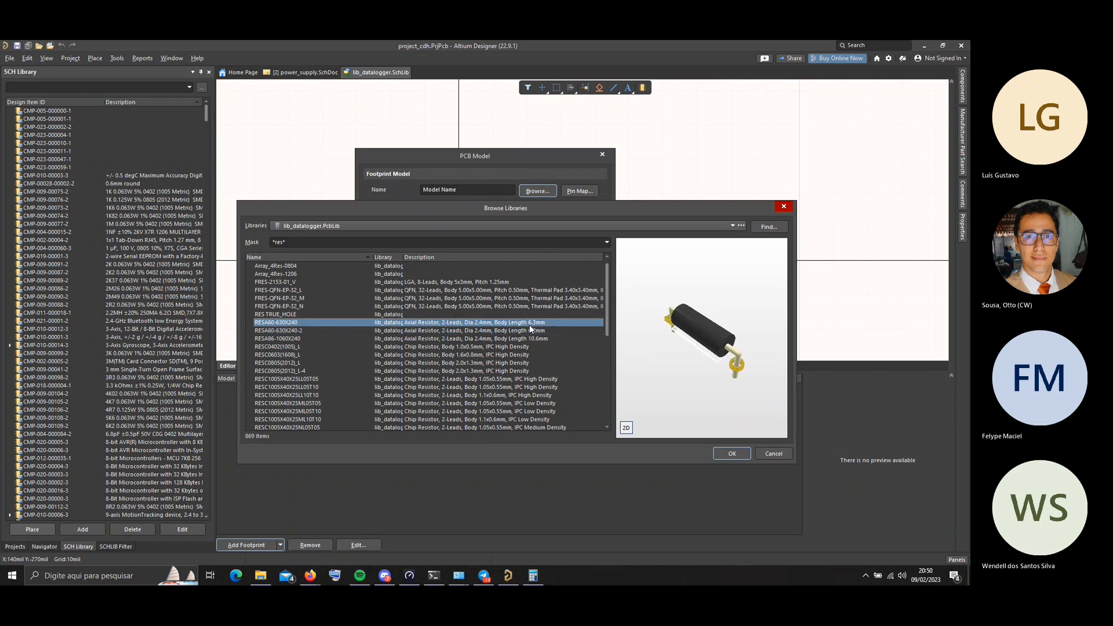
click(531, 338)
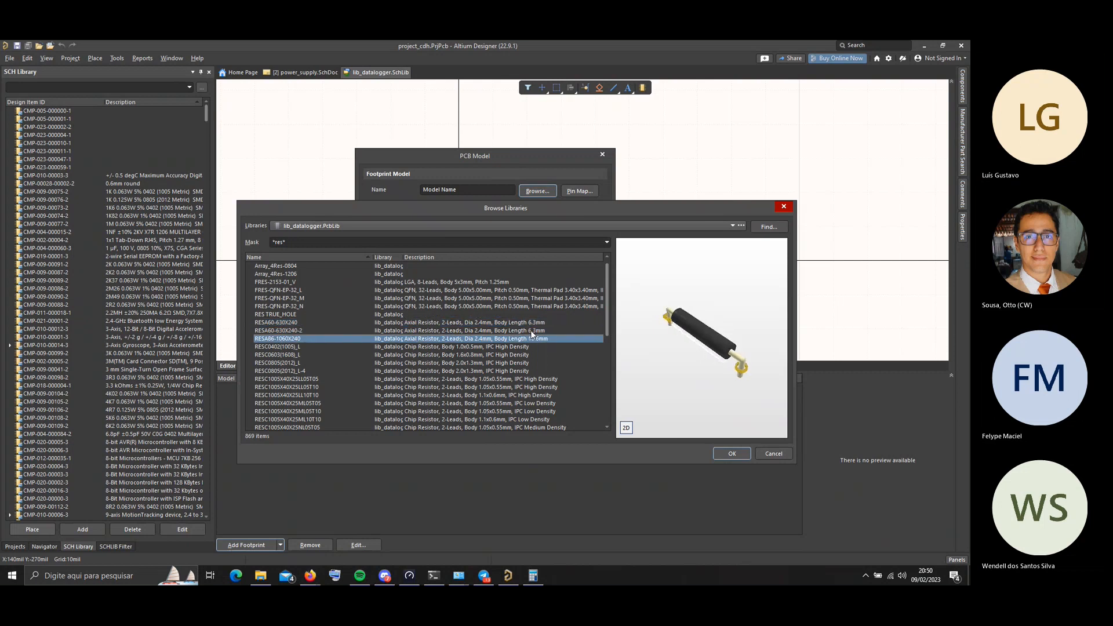
click(530, 330)
click(531, 322)
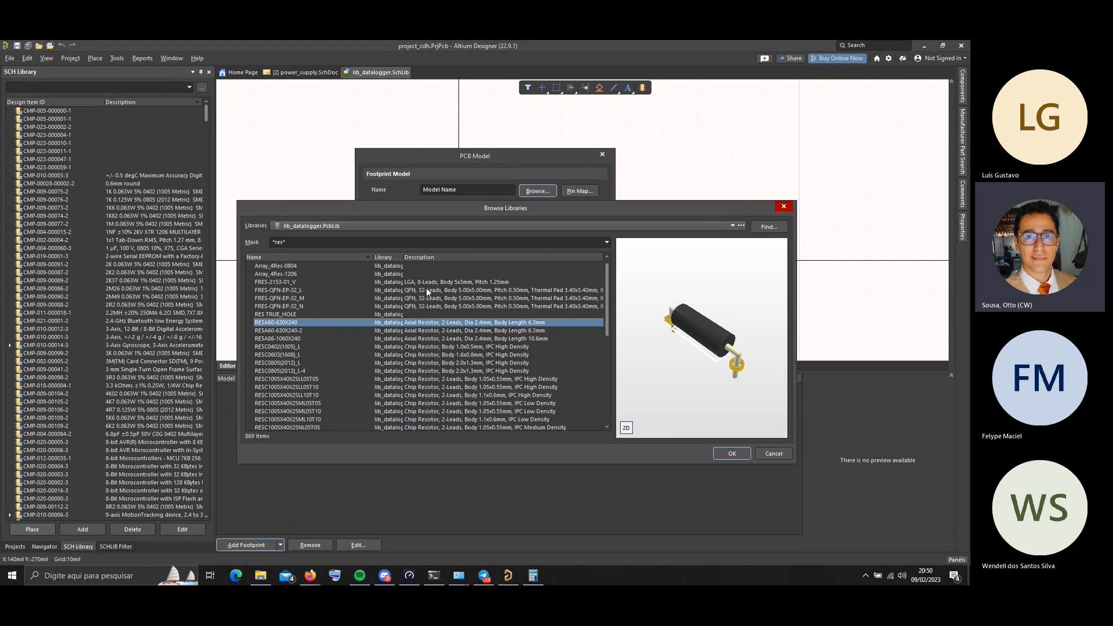
Widen the list's library column and compare the previews of RESA60-630X240, RESA60-630X240-2 and RESA86-1060X240 again
drag(405, 256, 440, 258)
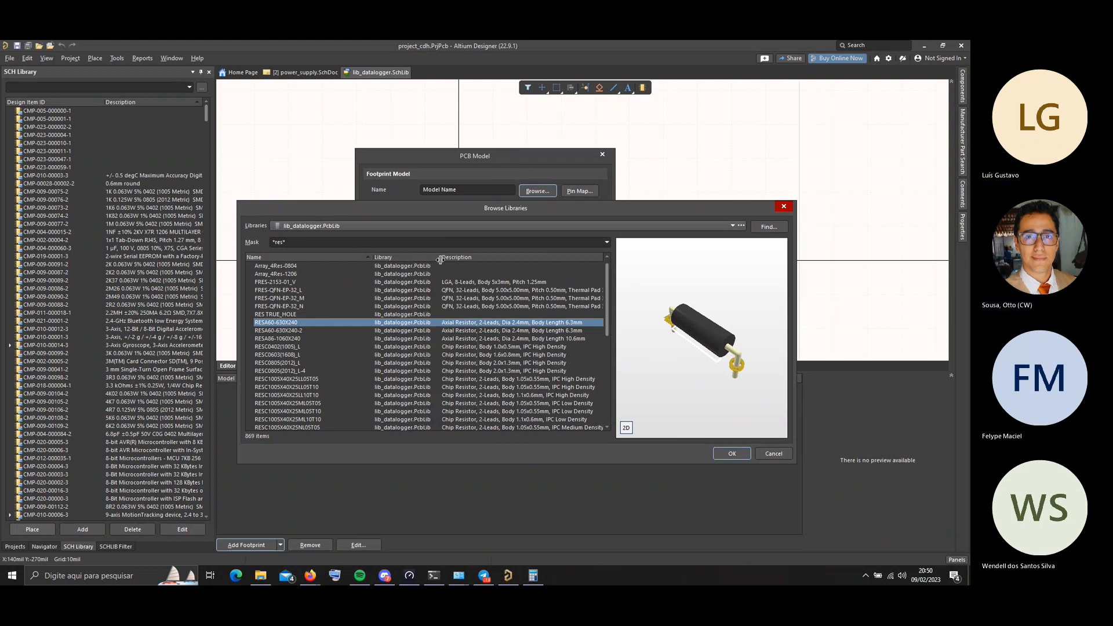
click(479, 338)
click(479, 330)
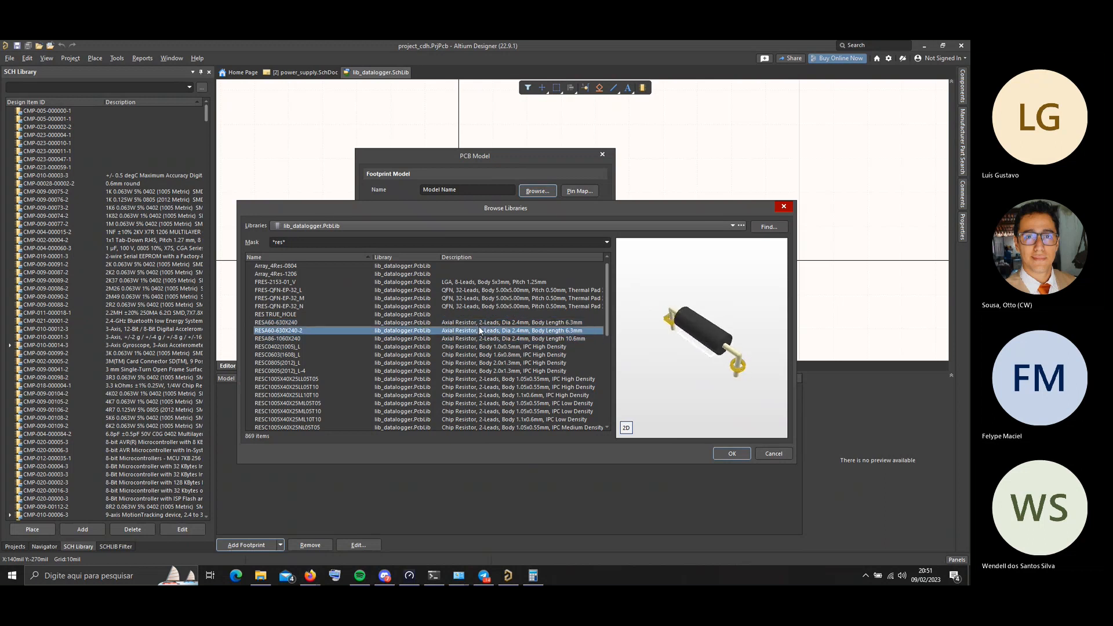
key(Up)
click(479, 331)
click(478, 323)
Assign the RESA60-630X240-2 footprint from lib_datalogger.PcbLib to the resistor as its PCB model
click(479, 332)
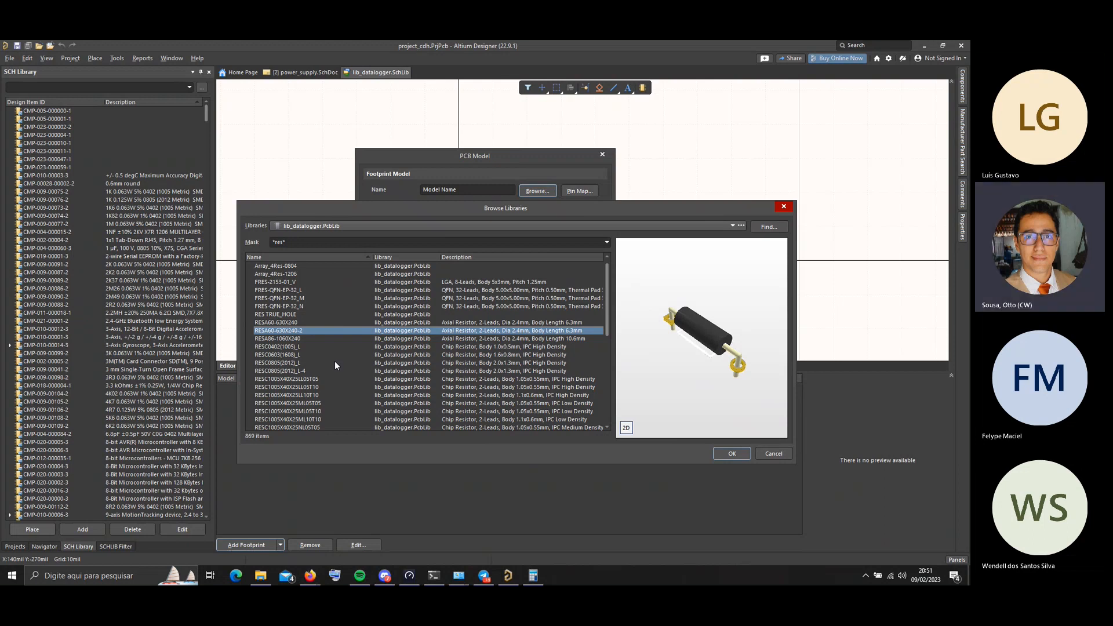
mouse_move(607, 279)
mouse_down()
mouse_move(595, 389)
mouse_move(604, 279)
mouse_up()
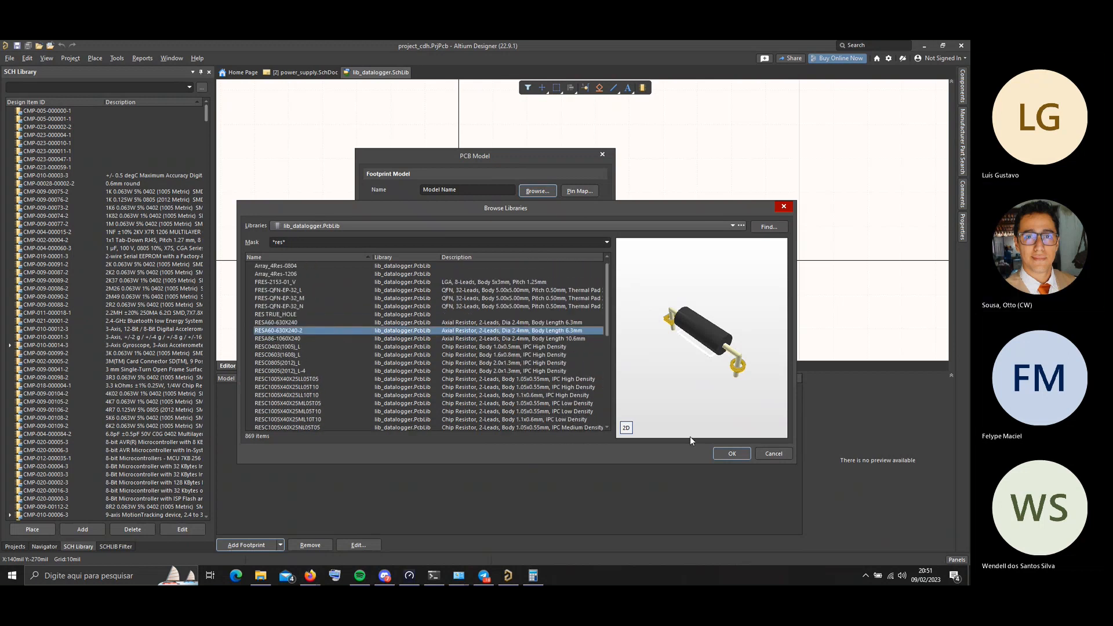
click(732, 454)
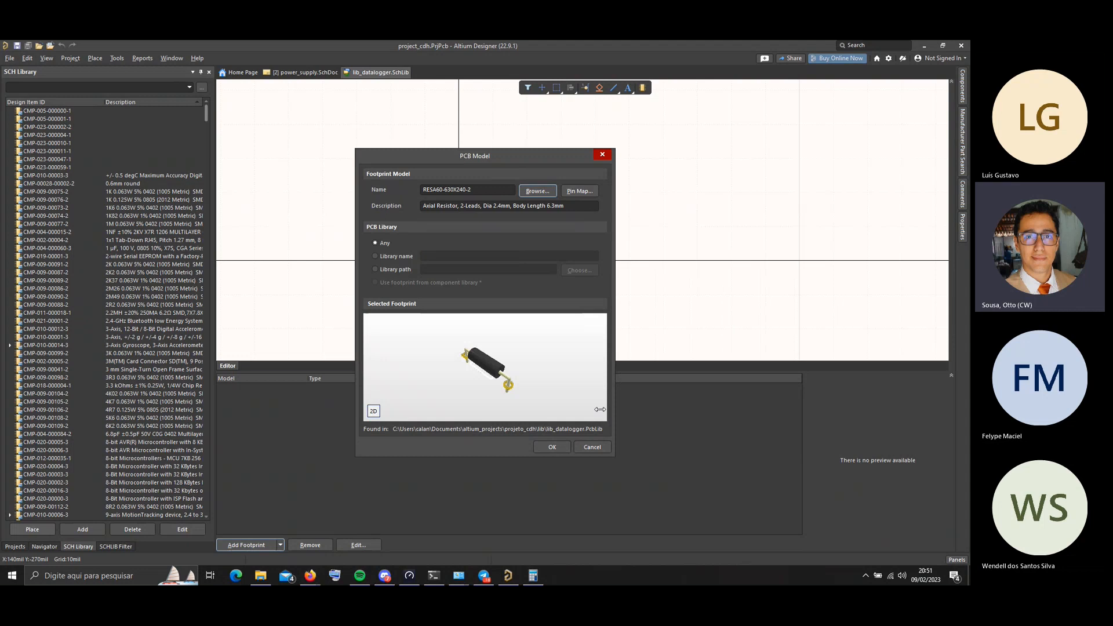
mouse_move(496, 391)
mouse_down()
mouse_move(539, 371)
mouse_move(522, 377)
mouse_move(545, 333)
mouse_move(518, 389)
mouse_up()
click(546, 446)
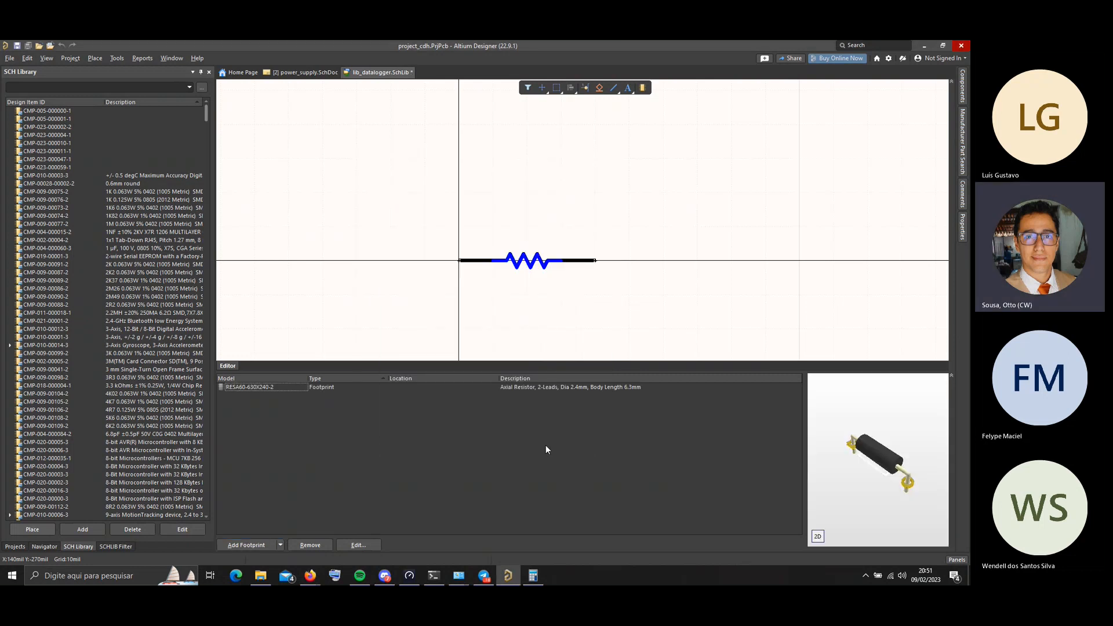
Show the footprint preview in 2D, check its pads against the symbol's two pins, and save the schematic library
click(817, 537)
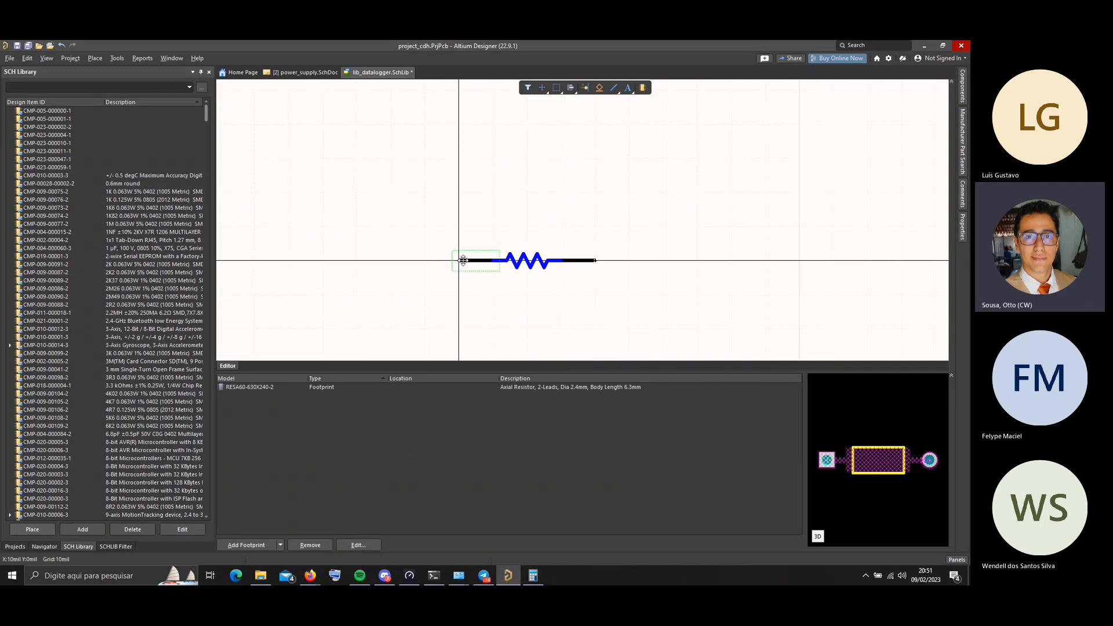
click(464, 260)
click(591, 261)
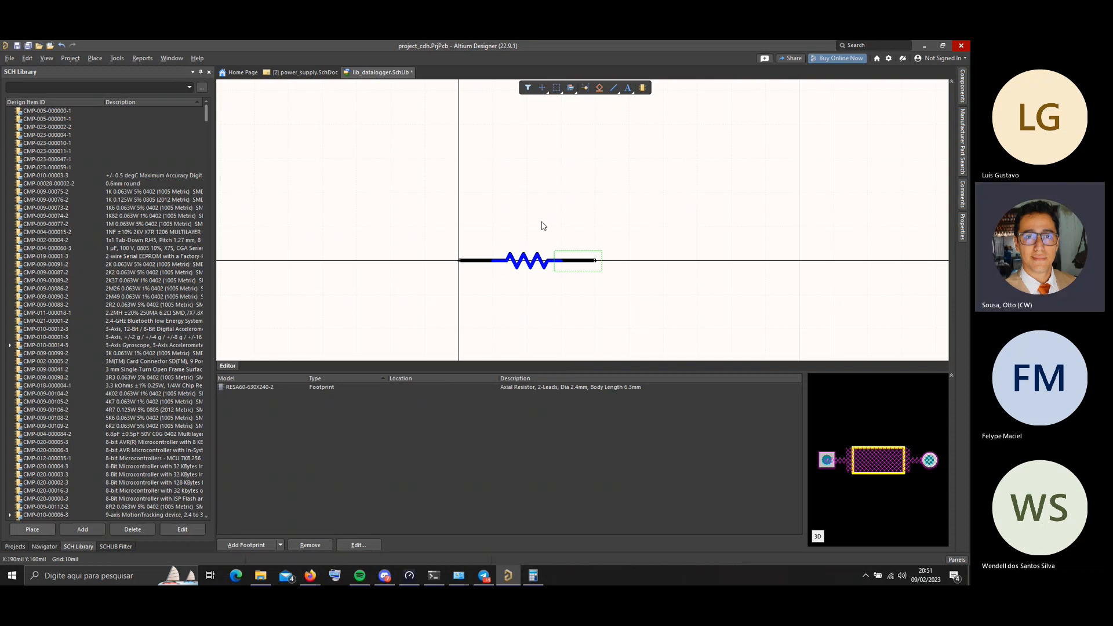
click(699, 320)
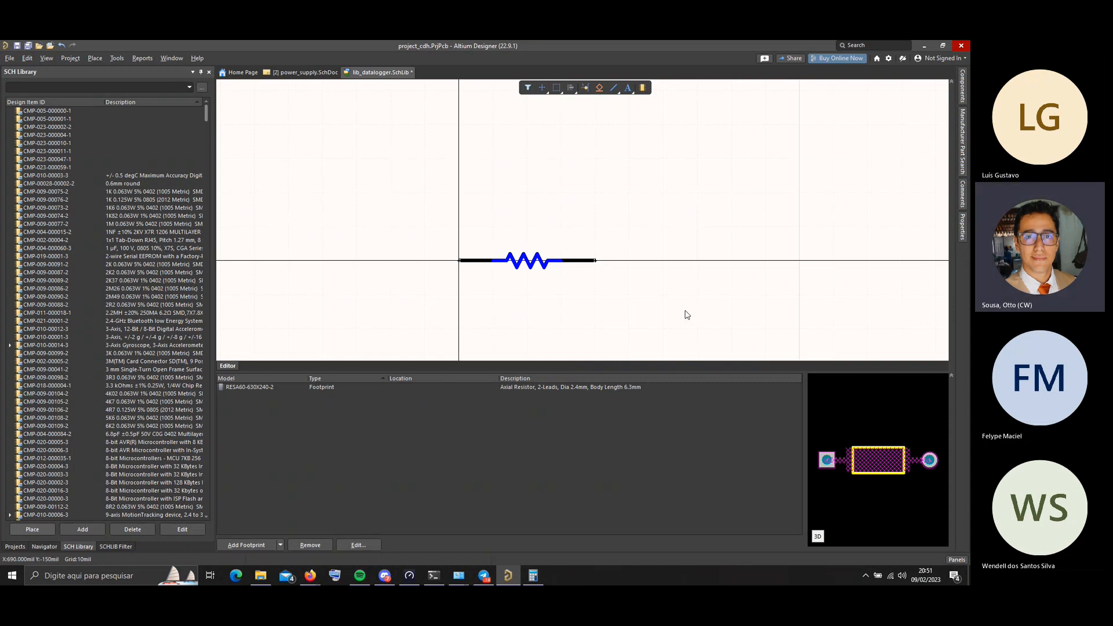
key(ctrl+s)
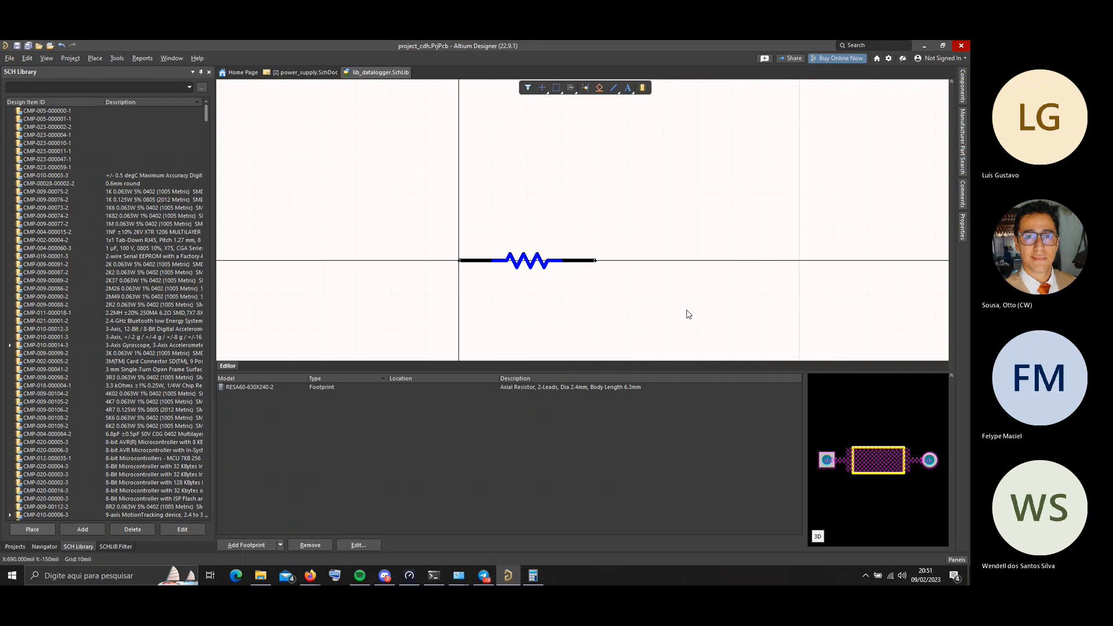
Search the lib_datalogger components for *res* from the power_supply schematic
click(287, 74)
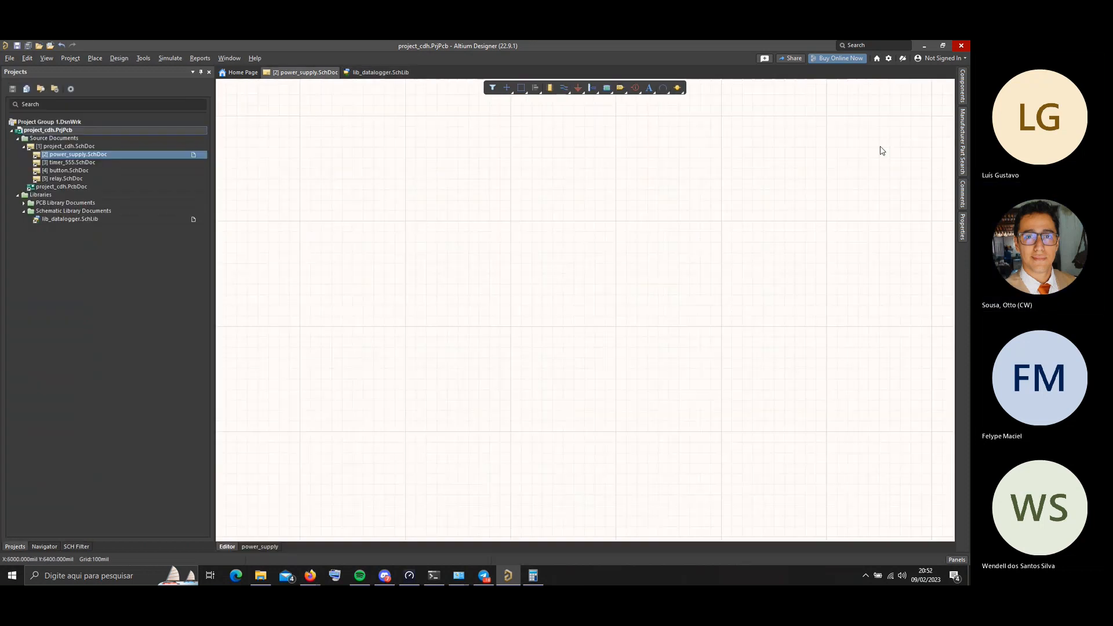
click(962, 91)
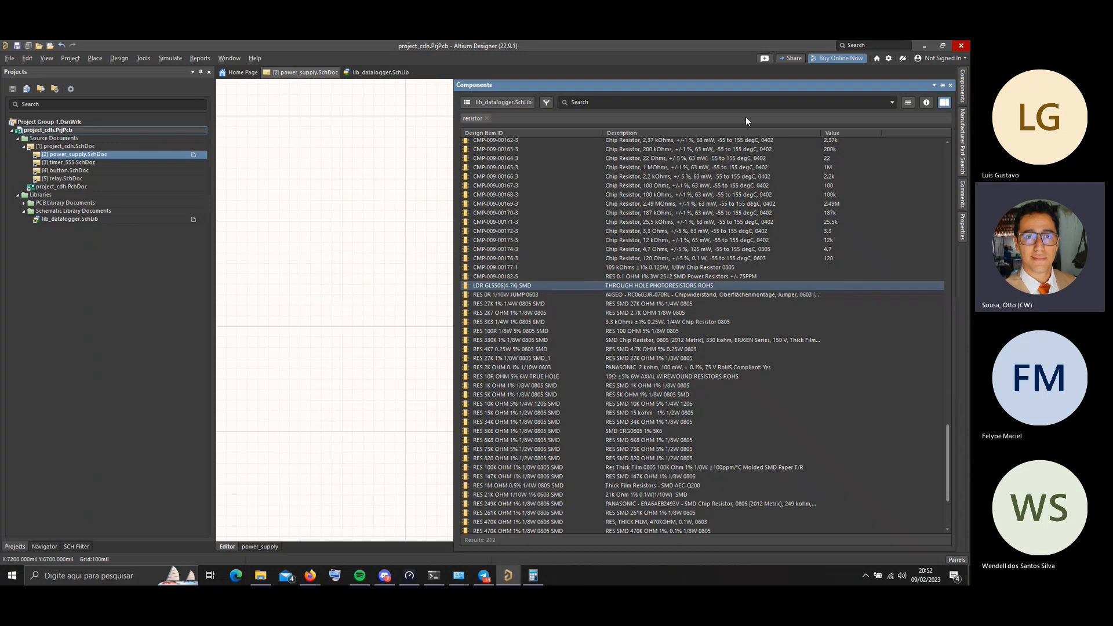
click(615, 103)
text(*res)
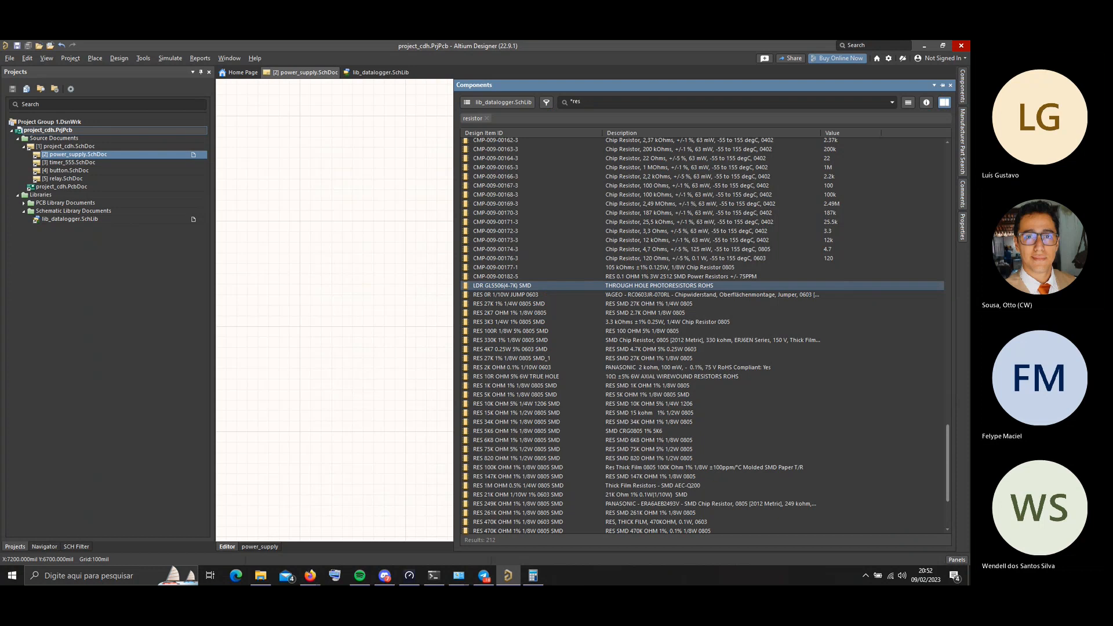
text(*)
key(Return)
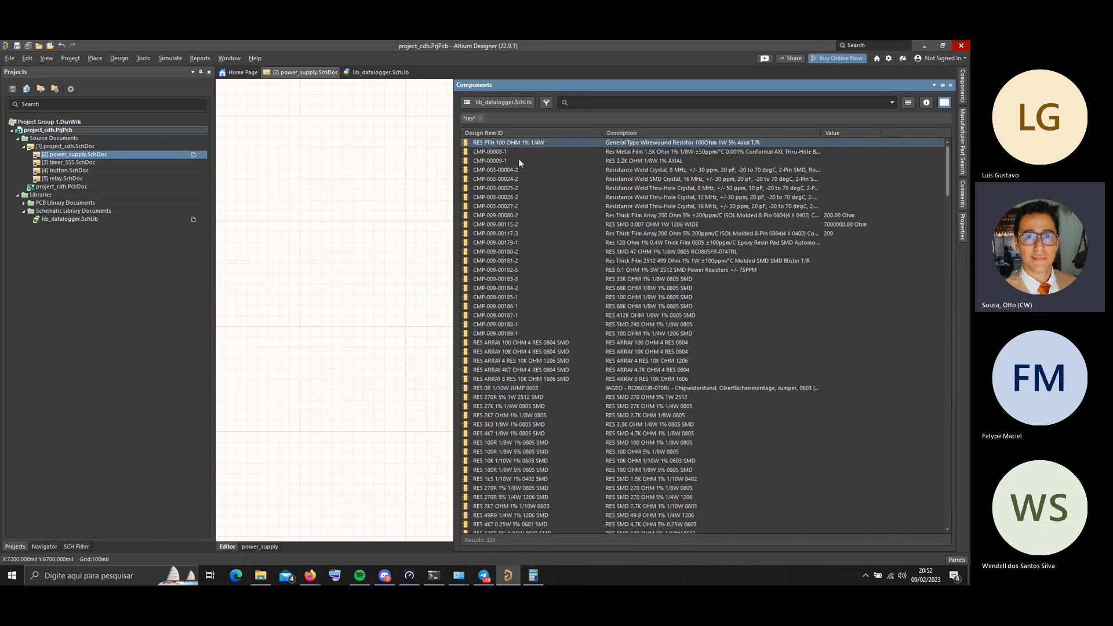
Place the RES PTH 100 OHM 1% 1/4W resistor on the power_supply schematic with its comment and designator stacked above the symbol
double_click(511, 144)
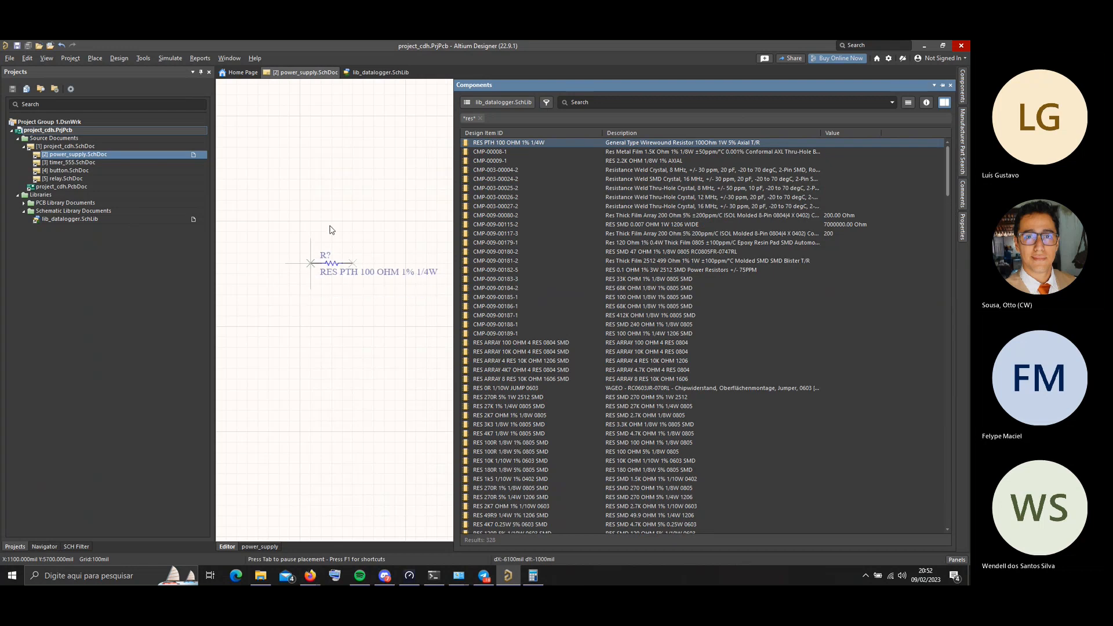
click(340, 200)
right_click(487, 250)
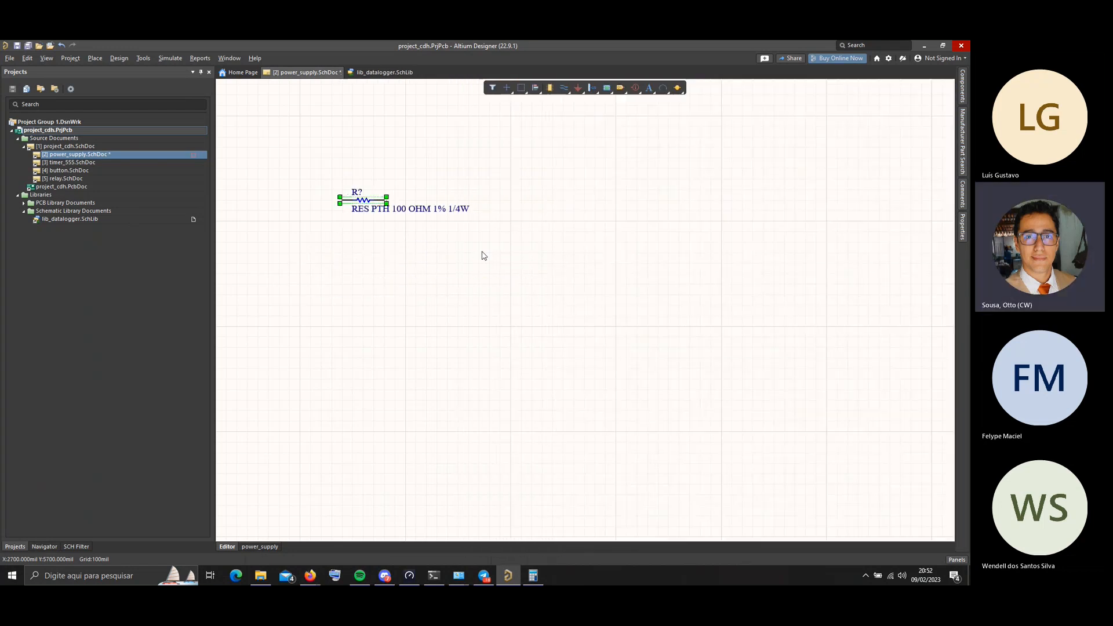
drag(386, 201, 525, 266)
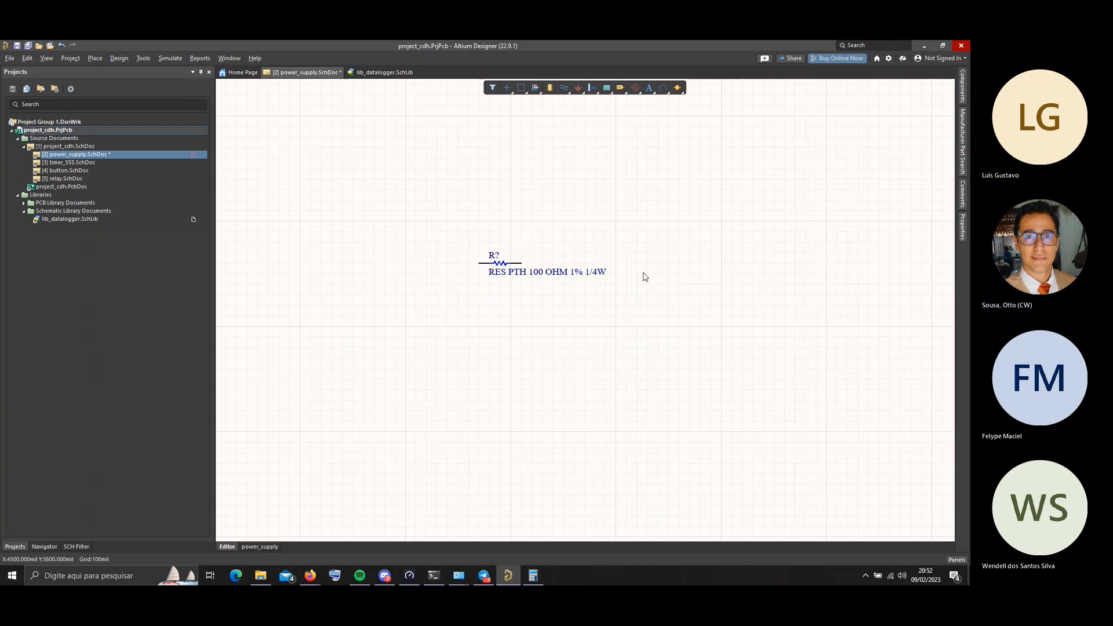
drag(598, 273, 561, 254)
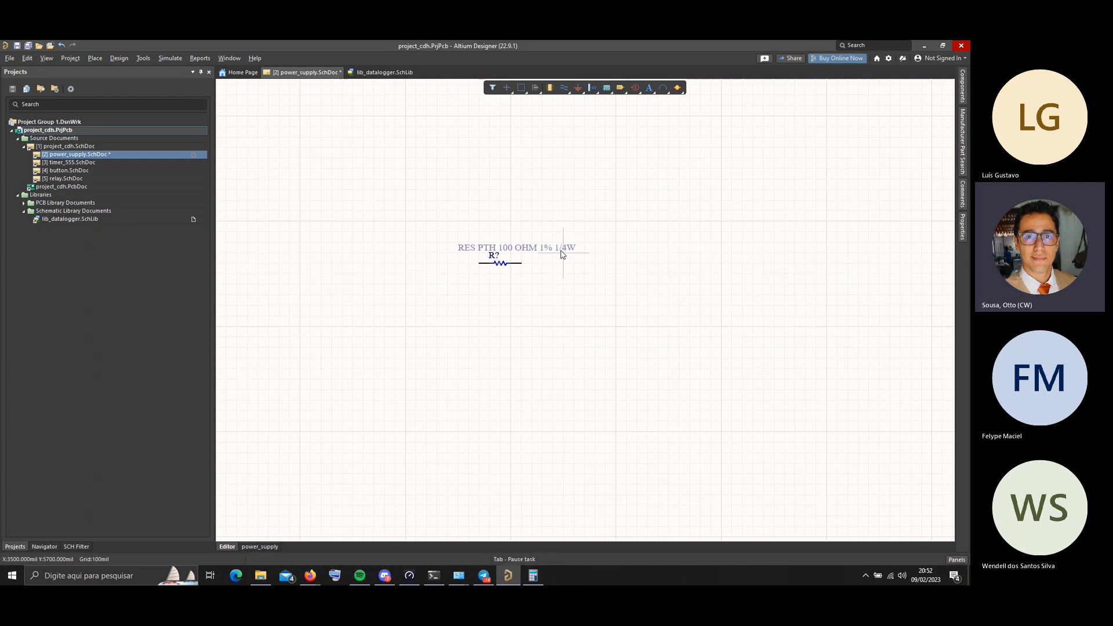
mouse_move(492, 260)
mouse_down()
mouse_move(499, 275)
mouse_move(522, 262)
mouse_move(501, 264)
mouse_up()
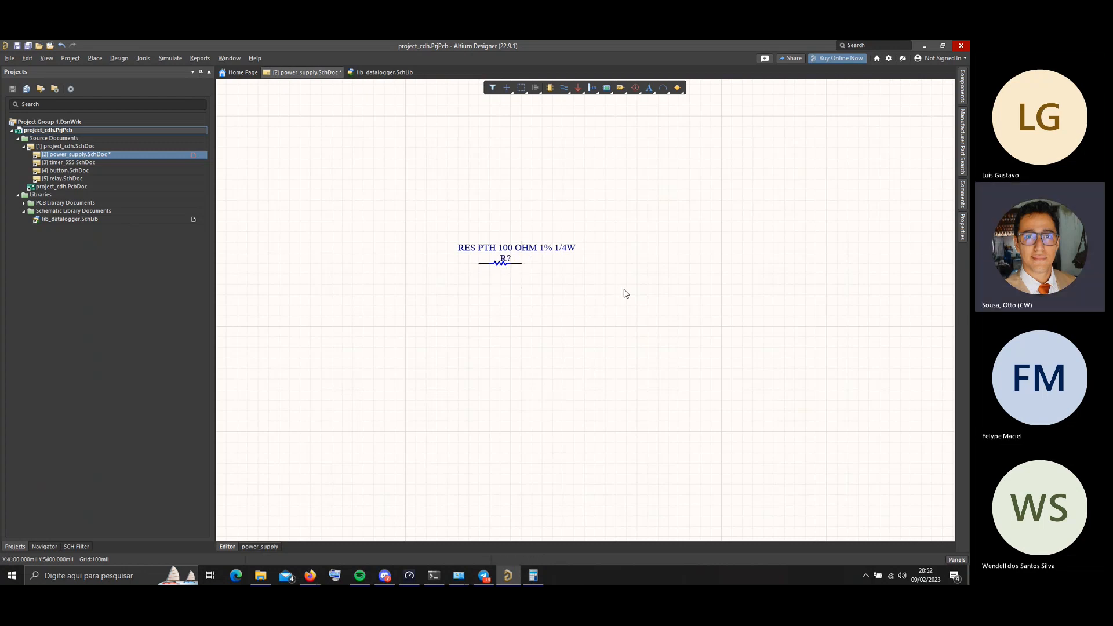
Set the schematic's snap grid to 10 mil
ctrl+scroll(539, 329, up, 2)
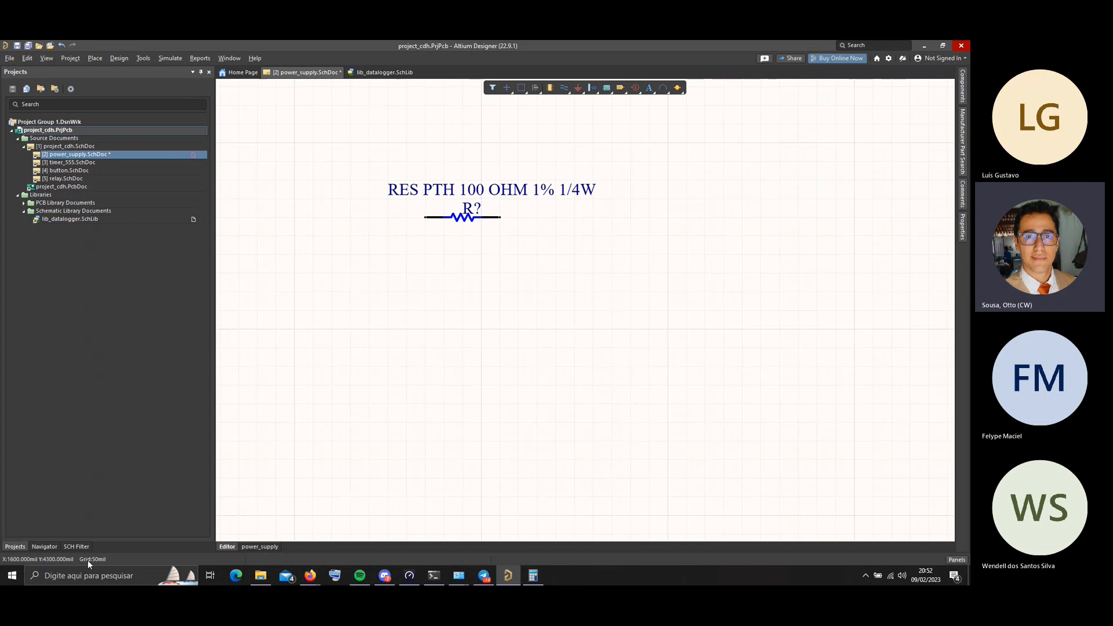
key(g)
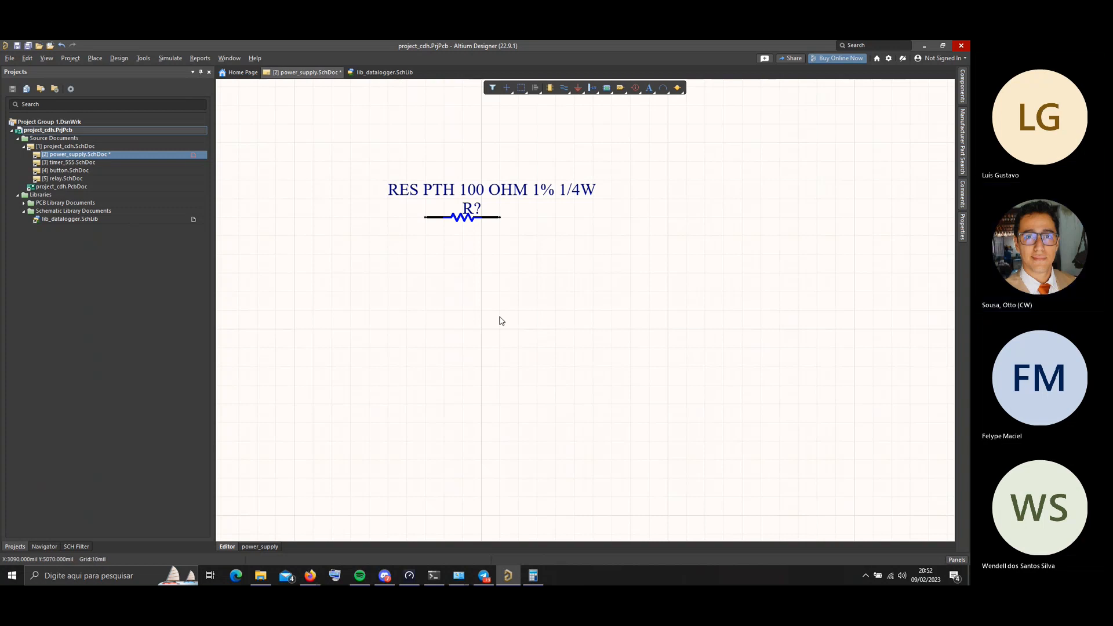
ctrl+scroll(487, 264, down, 1)
ctrl+scroll(486, 261, down, 1)
ctrl+scroll(487, 262, up, 6)
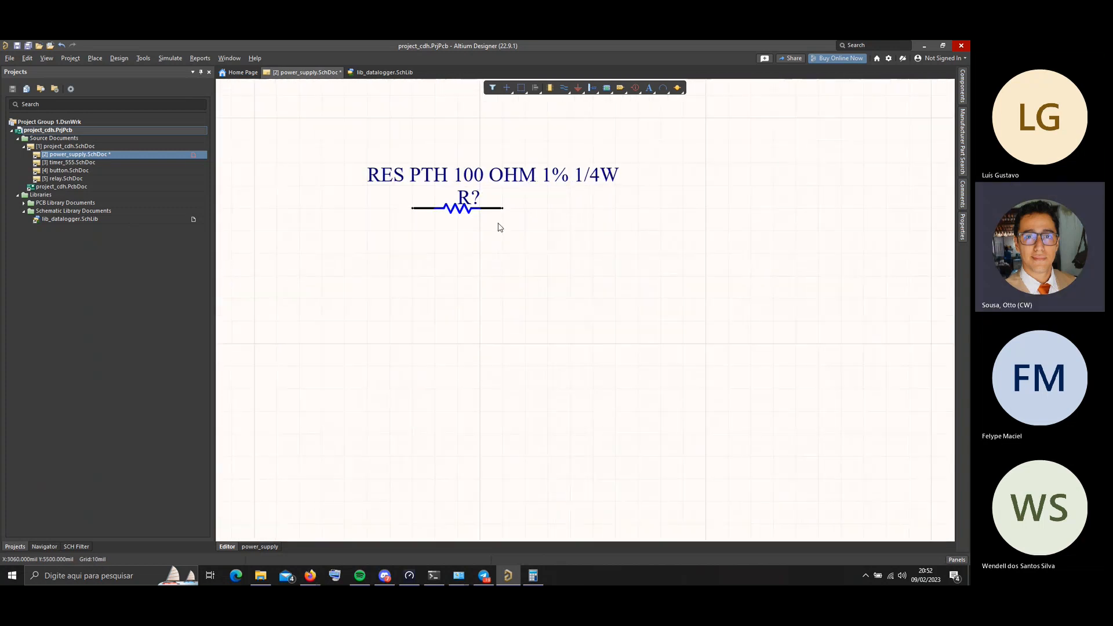
Reposition the placed resistor and align its designator and comment closely above the symbol
right_drag(499, 230, 531, 294)
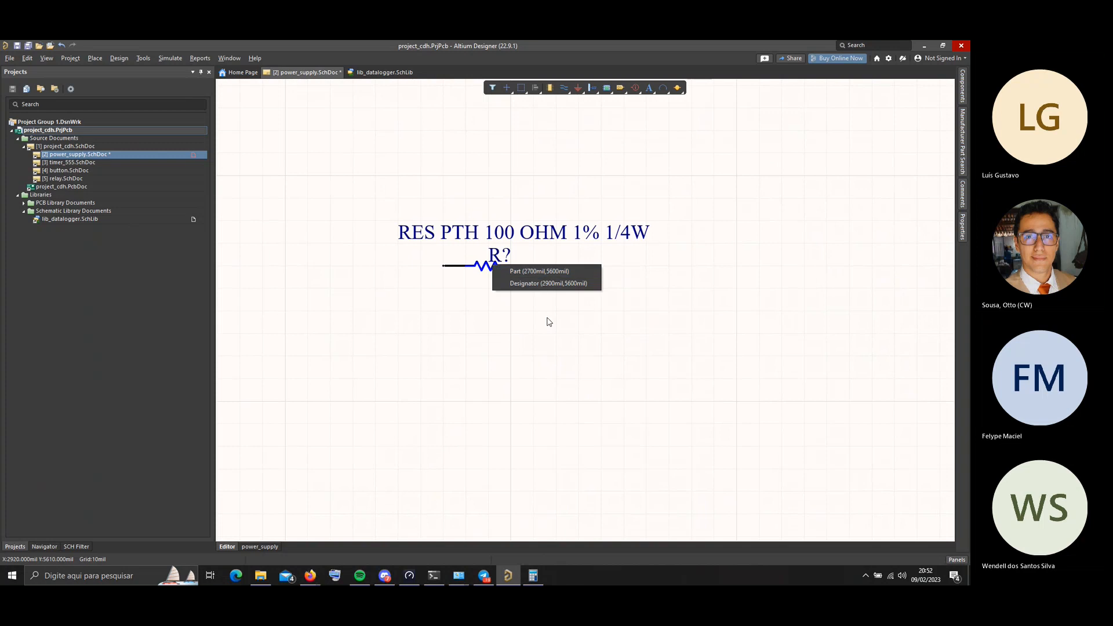
click(490, 266)
drag(490, 266, 548, 339)
click(555, 261)
drag(522, 387, 512, 380)
drag(522, 343, 509, 364)
ctrl+scroll(530, 269, down, 3)
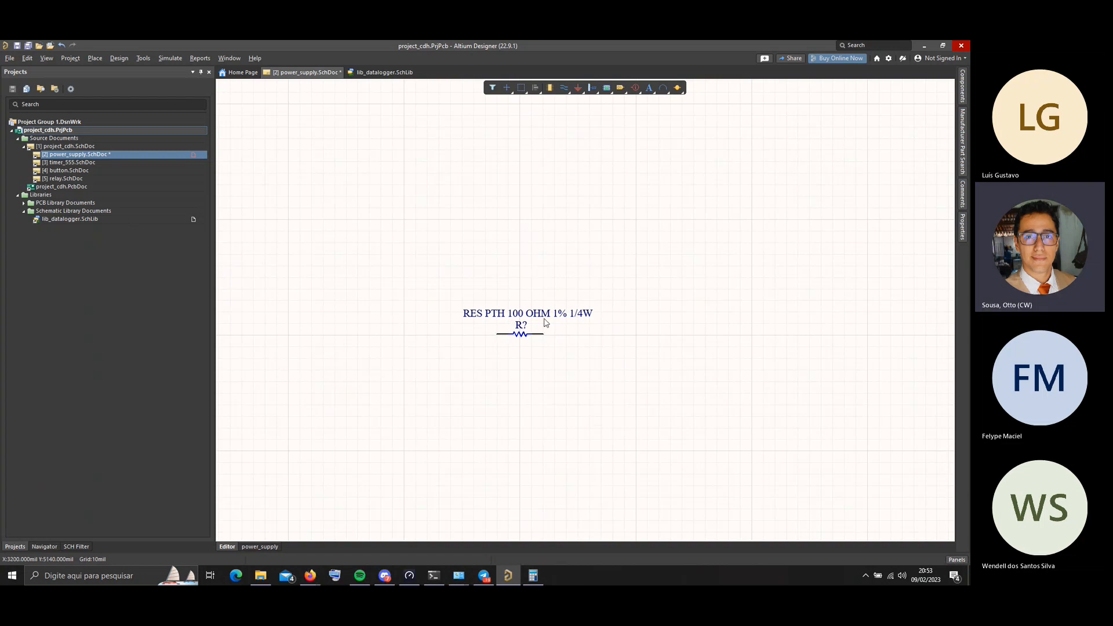
Inspect the placed resistor's comment, and set the component's Design Item ID in lib_datalogger.SchLib to RES PTH 100 OHM 5% 1W
double_click(571, 314)
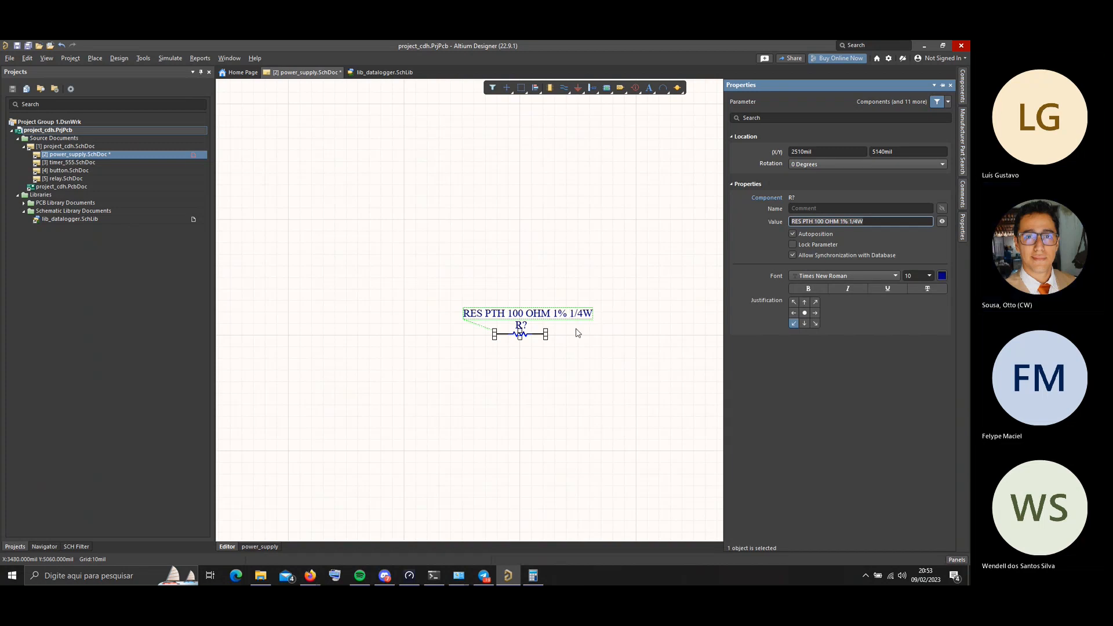
click(625, 297)
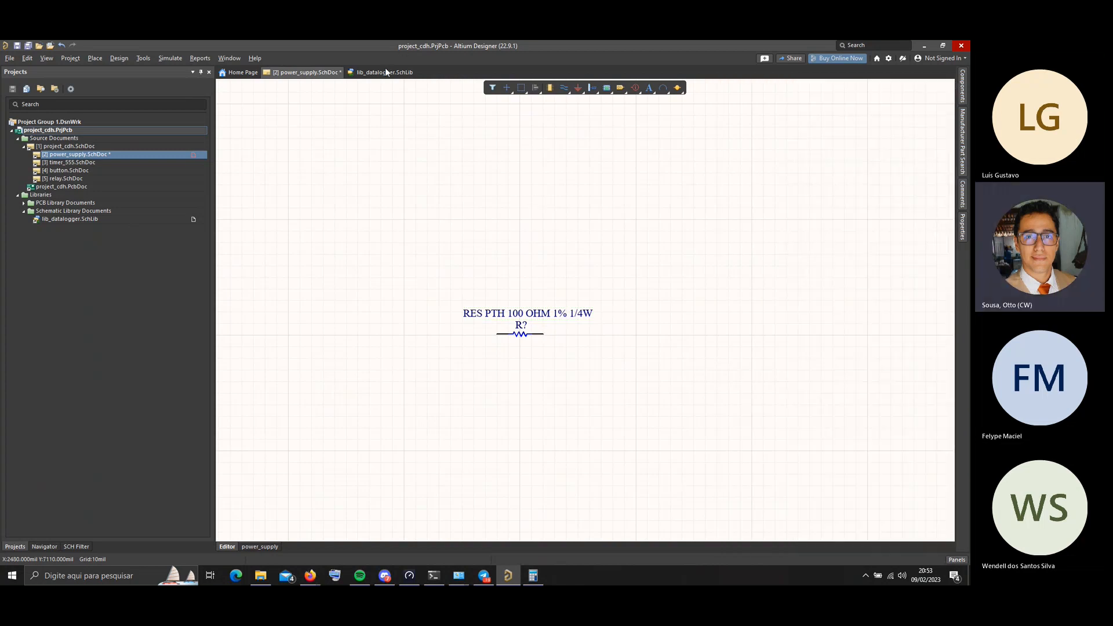
click(385, 72)
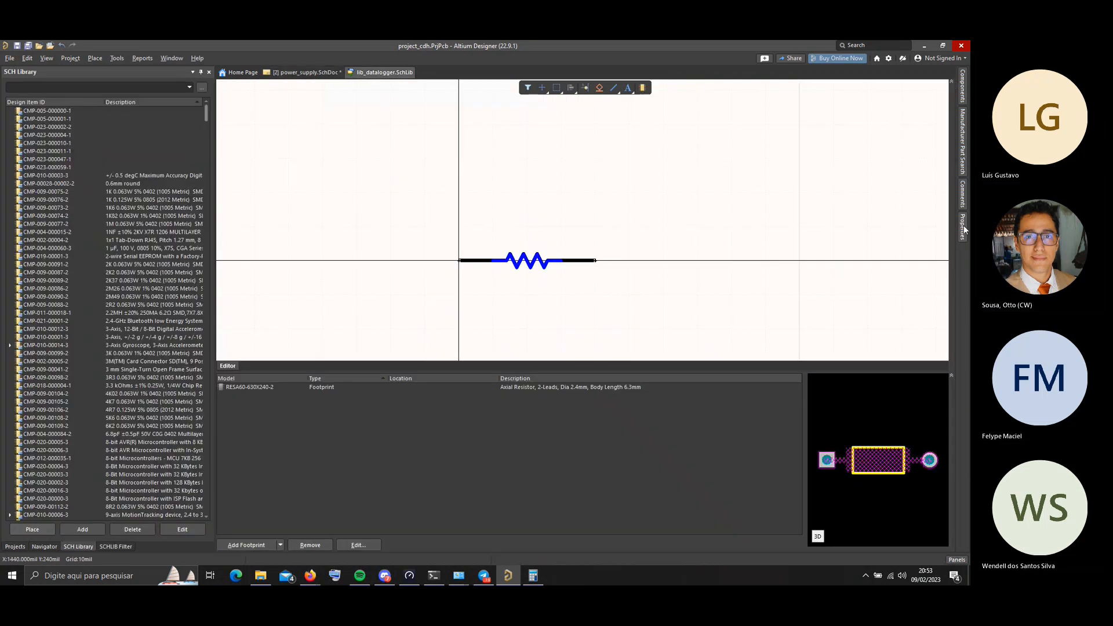
mouse_move(964, 230)
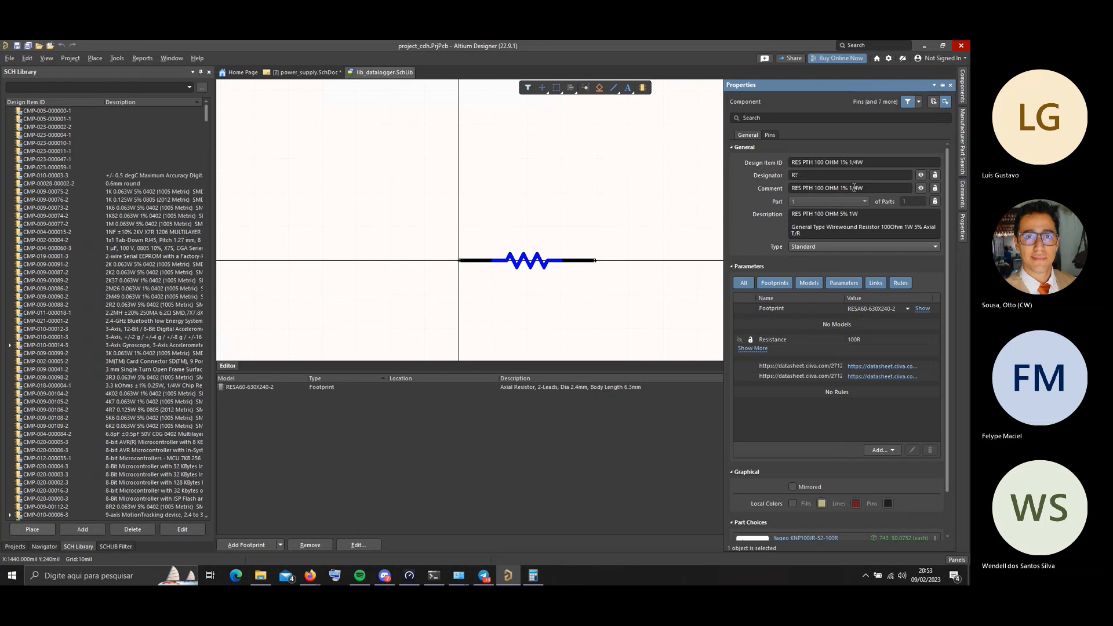
click(859, 161)
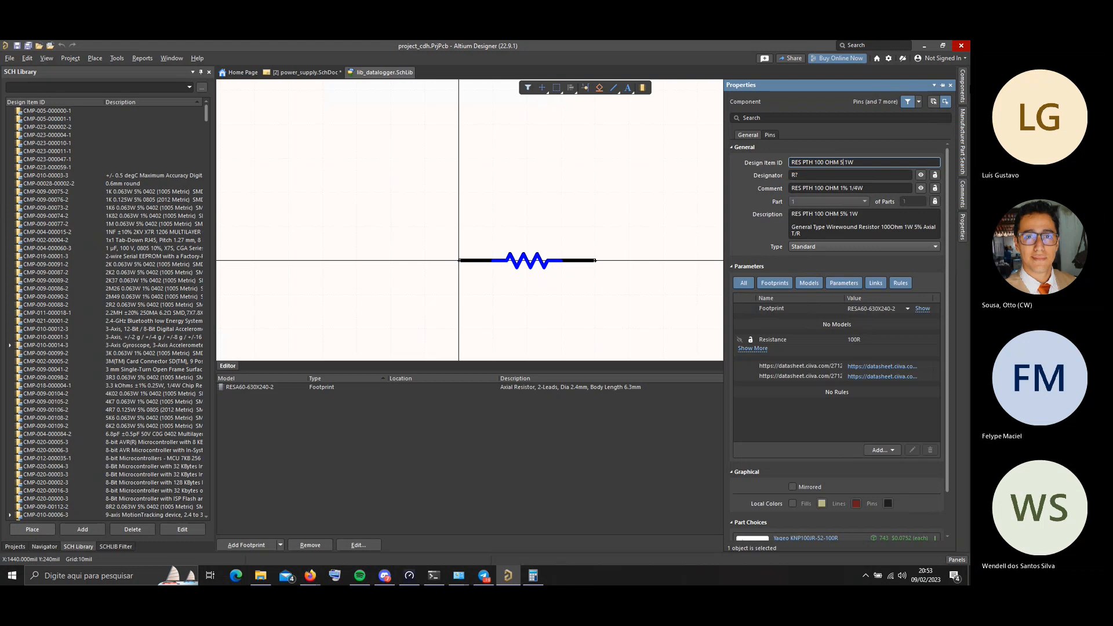
text(%)
Change the tolerance in the library resistor's comment to 5% and save the library
click(844, 187)
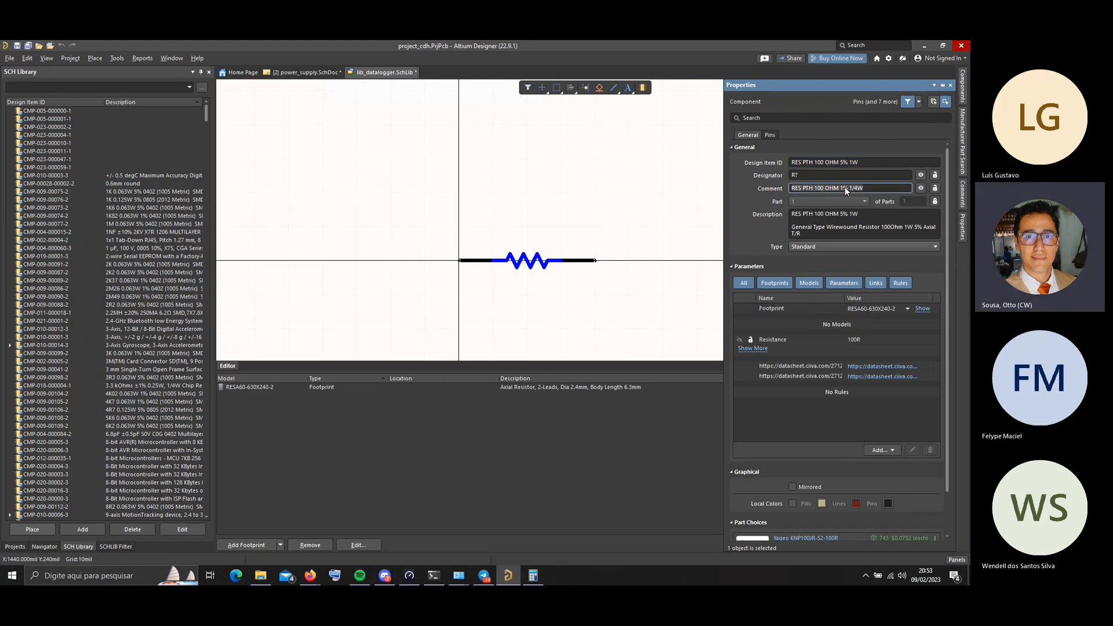
key(BackSpace)
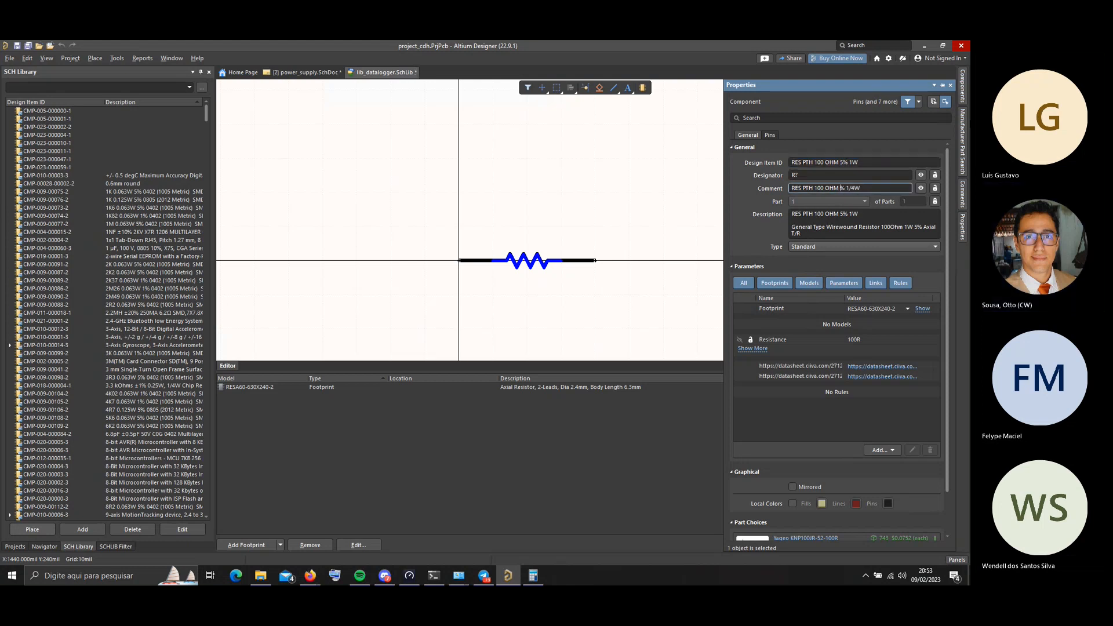
text(5)
click(622, 324)
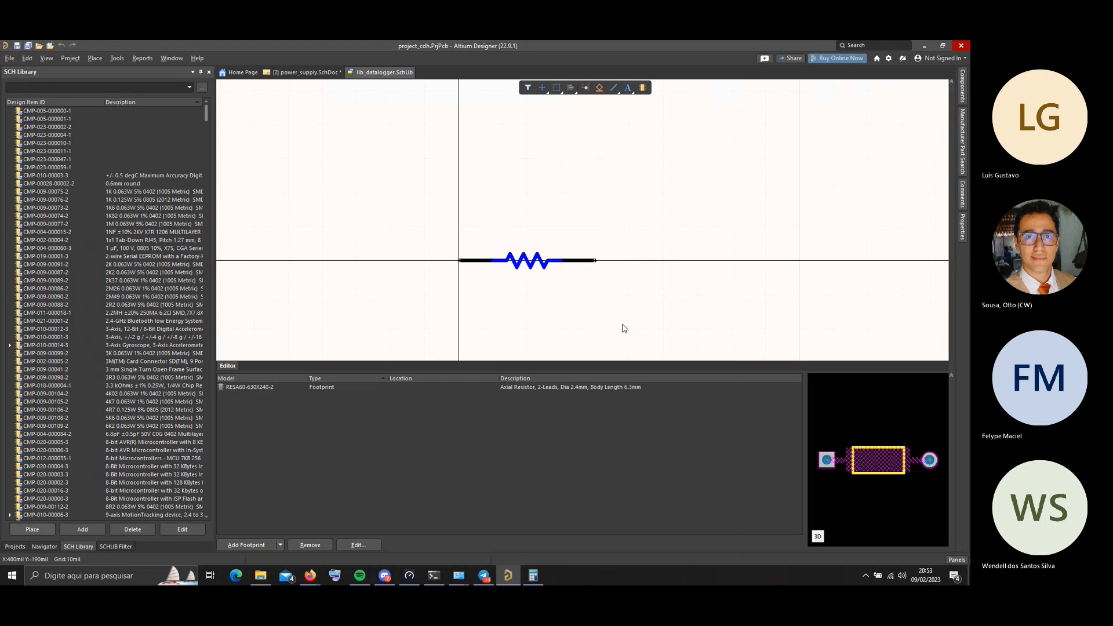
Delete the outdated resistor and its labels from the power_supply schematic
click(310, 72)
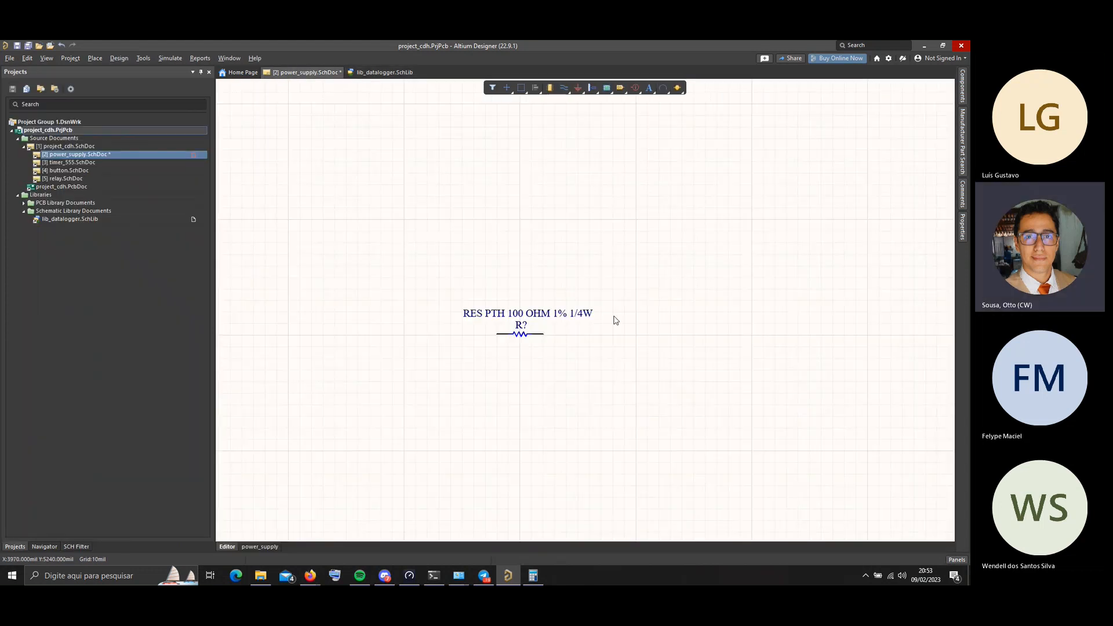
drag(612, 369, 435, 281)
key(Delete)
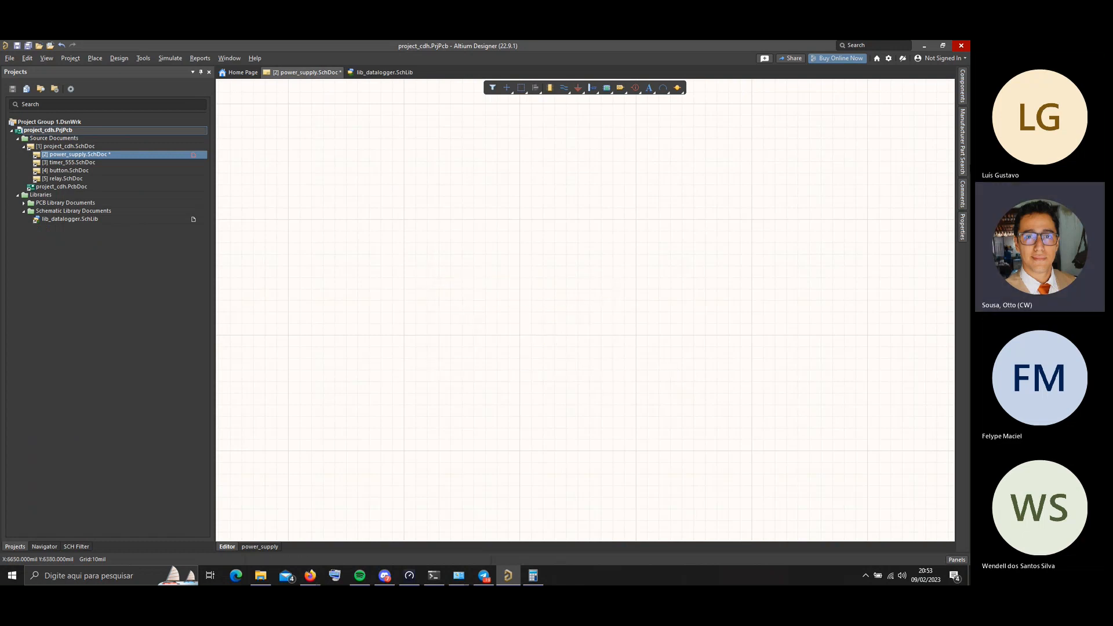
Place the RES PTH 100 OHM 5% 1W component from lib_datalogger.SchLib on the power_supply schematic
click(962, 91)
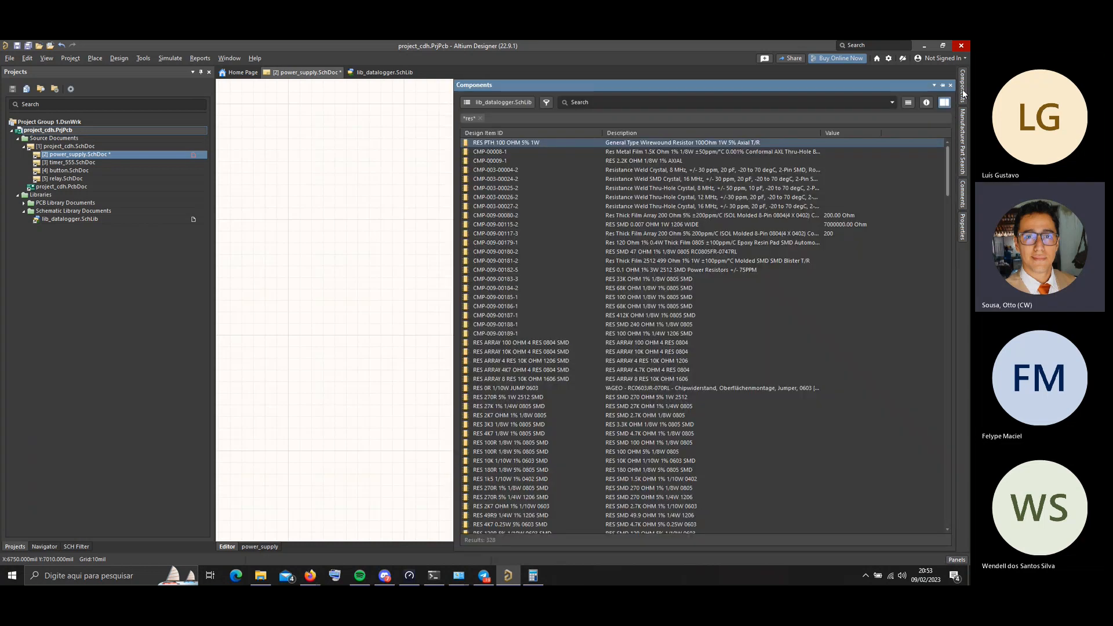
double_click(589, 145)
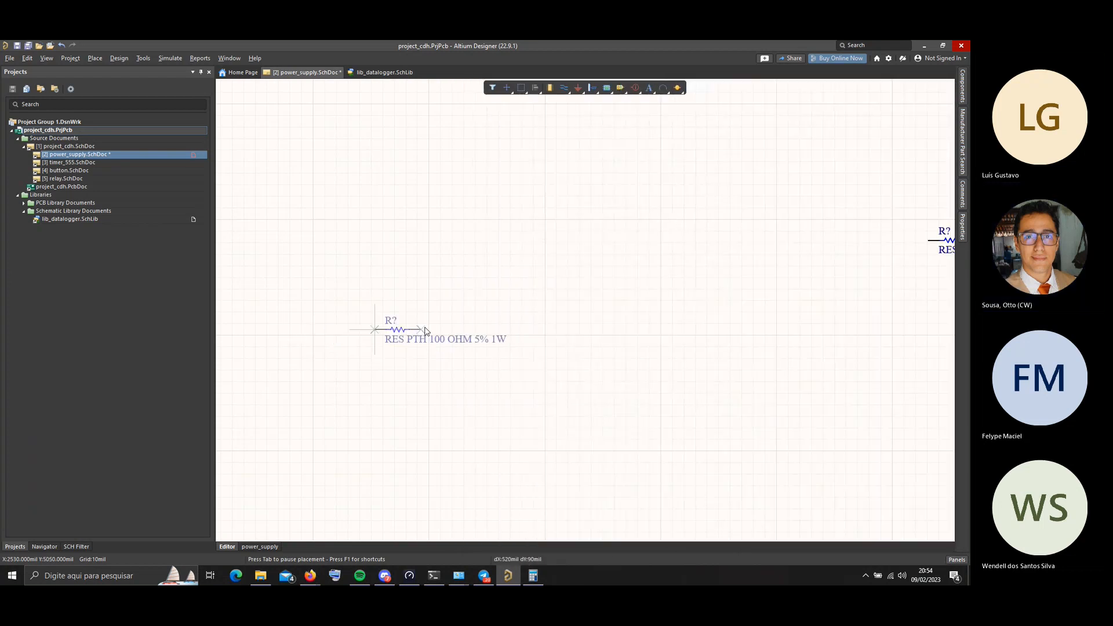
key(Escape)
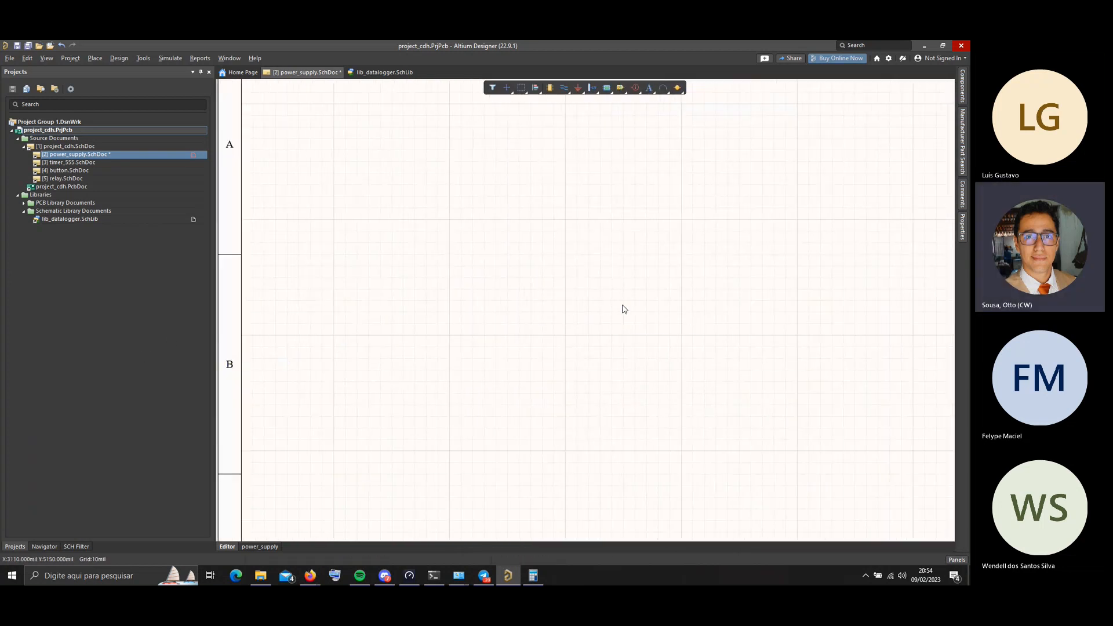
Move the placed resistor down towards the middle of the power_supply sheet and save the schematic
ctrl+scroll(738, 292, down, 3)
right_drag(829, 308, 600, 251)
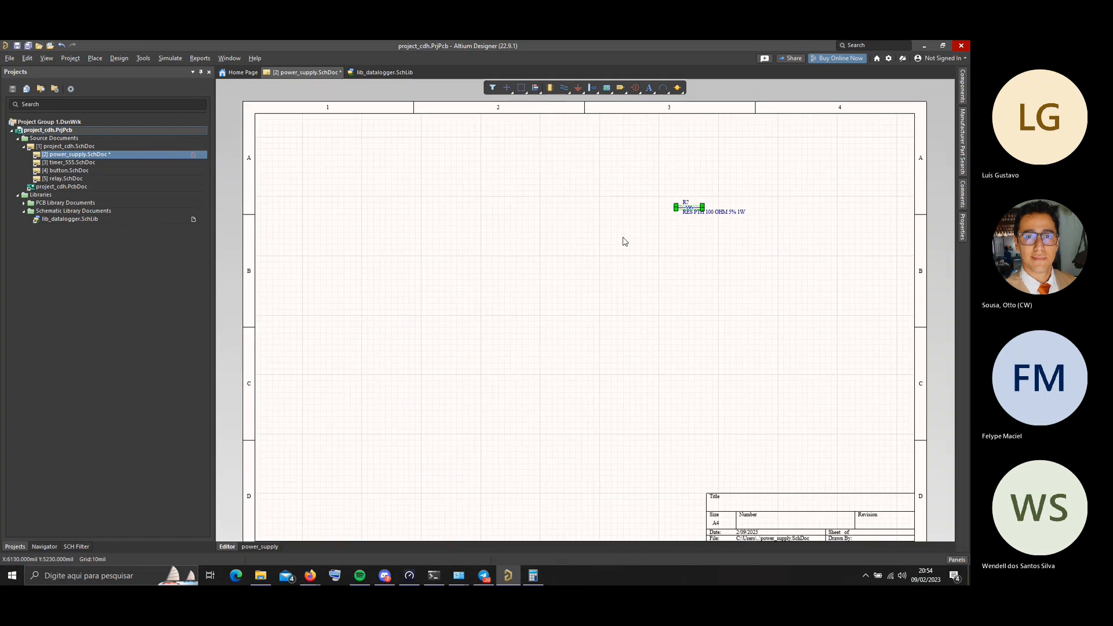
drag(691, 211, 551, 313)
click(742, 161)
ctrl+scroll(560, 328, up, 1)
ctrl+scroll(561, 329, up, 2)
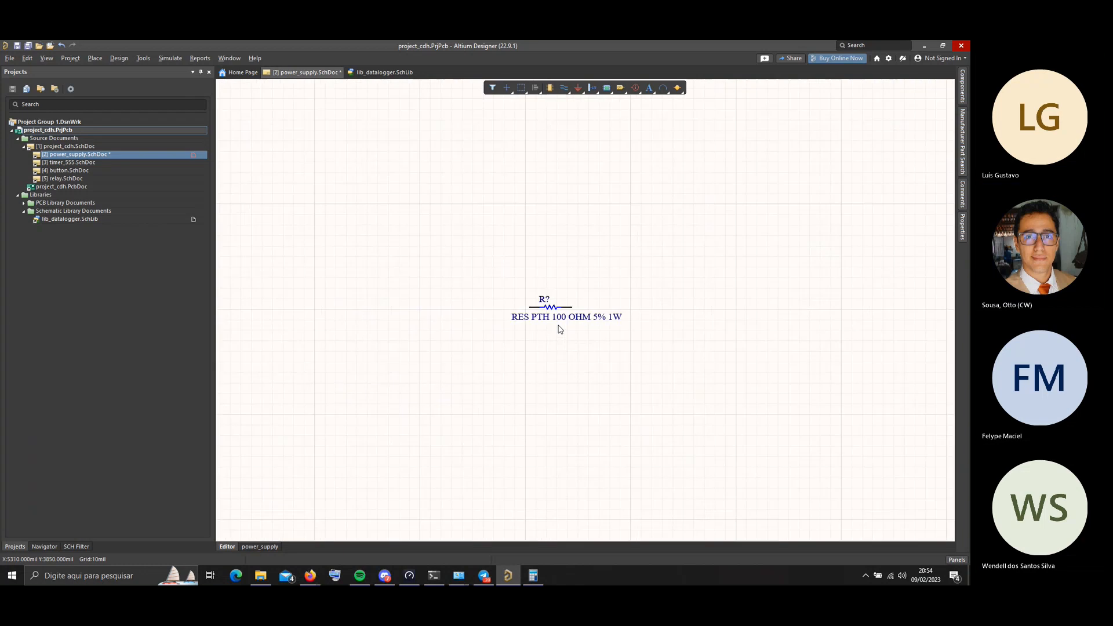
key(ctrl+s)
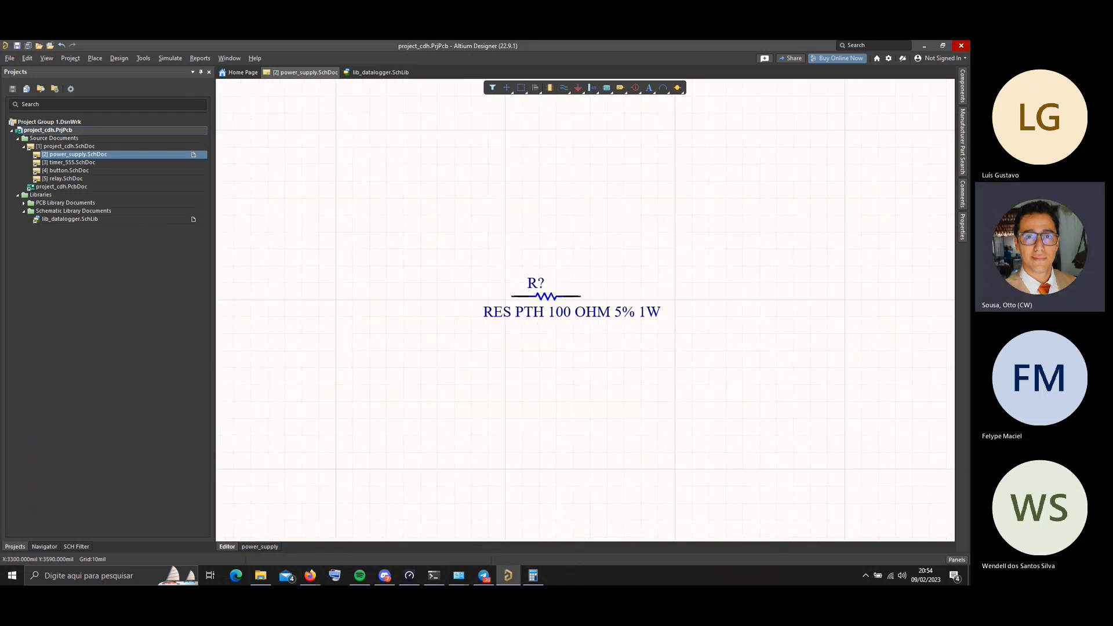
Examine the components beside the 100 ohm input resistor in the Falstad reference circuit in Firefox, and return to Altium Designer
key(alt+Tab)
click(564, 183)
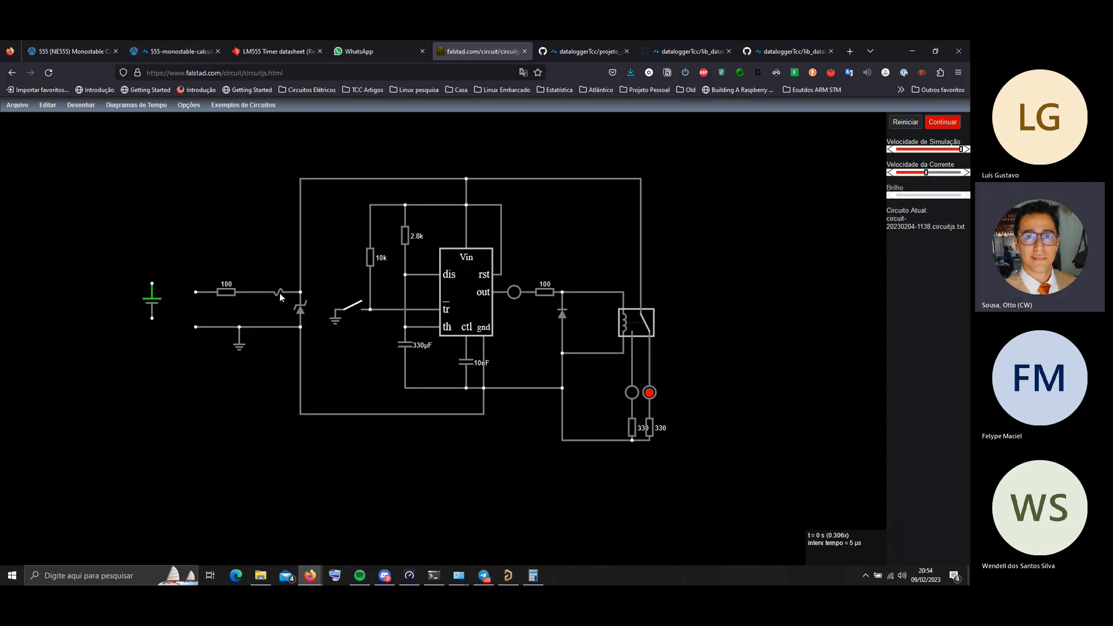
key(alt+Tab)
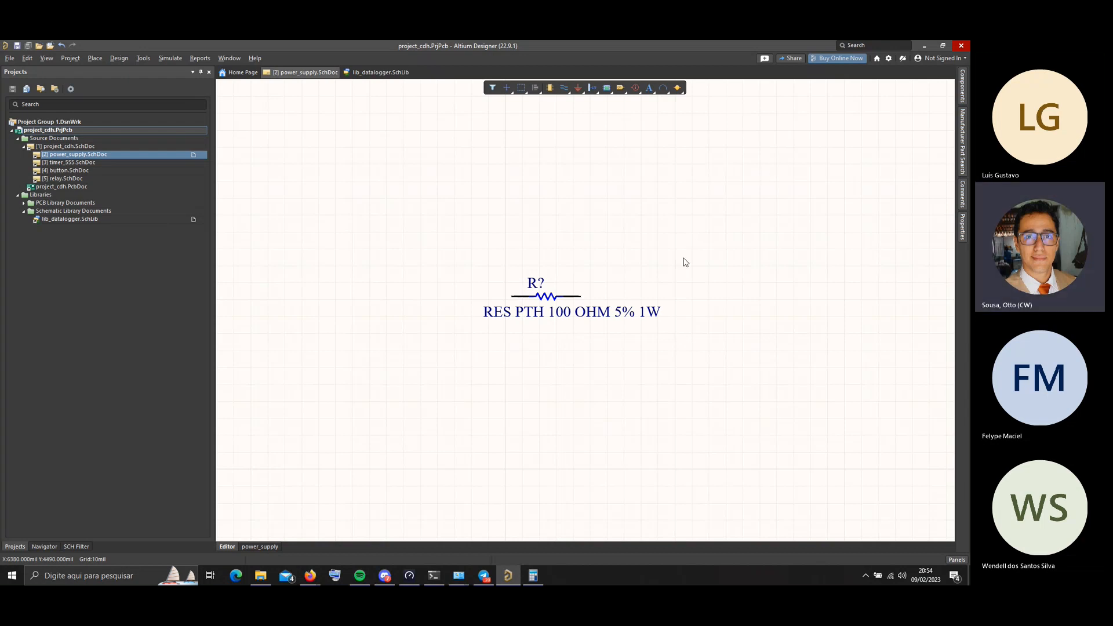
Switch to the Firefox window with the SmartKits store and search it for "fusível"
click(311, 575)
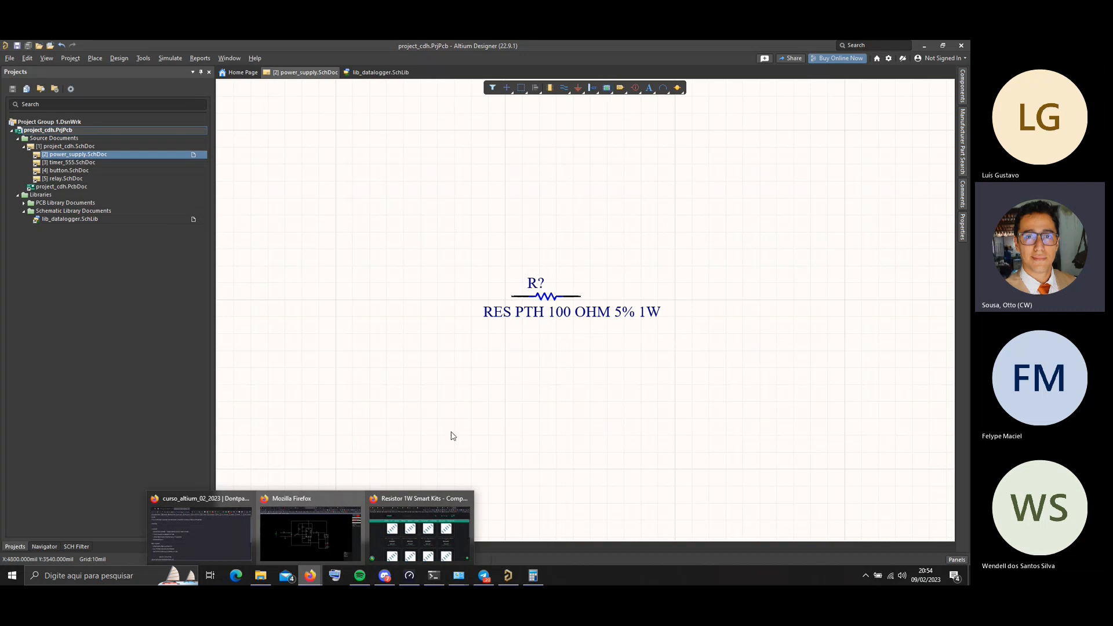
click(422, 524)
click(423, 522)
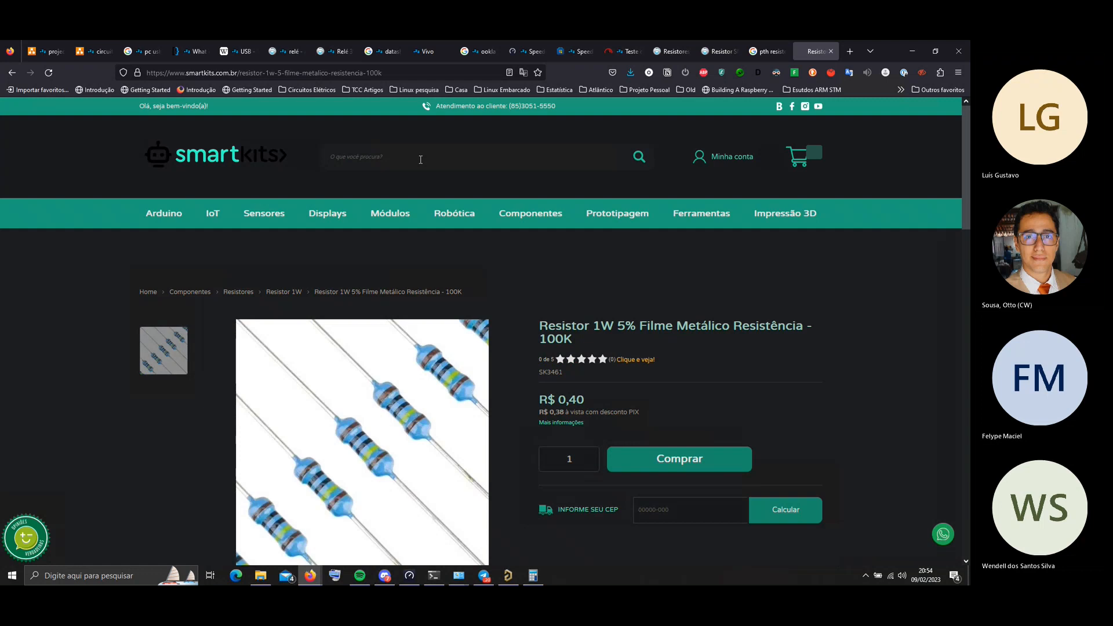
click(421, 161)
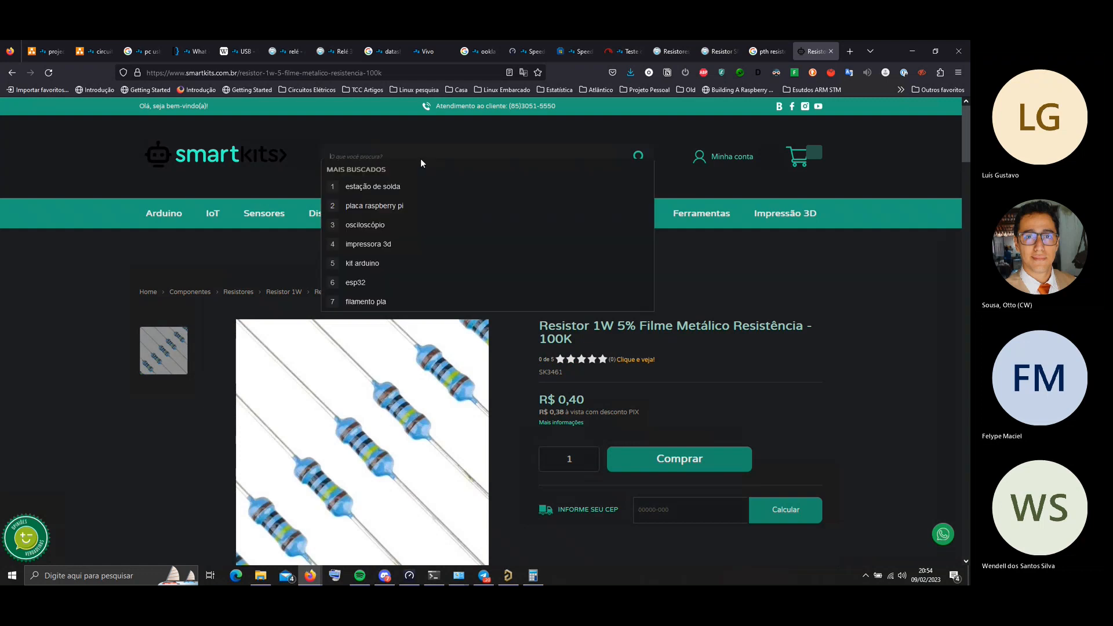
text(fusível)
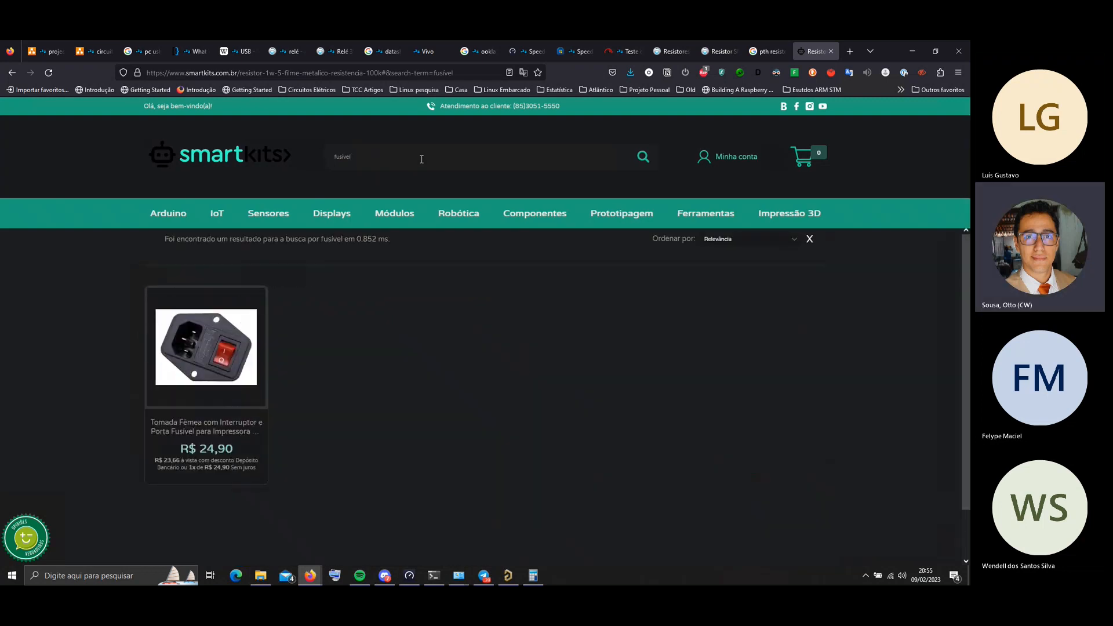
Search the SmartKits store for "fuse" and look through the listed products
double_click(421, 160)
text(fuse)
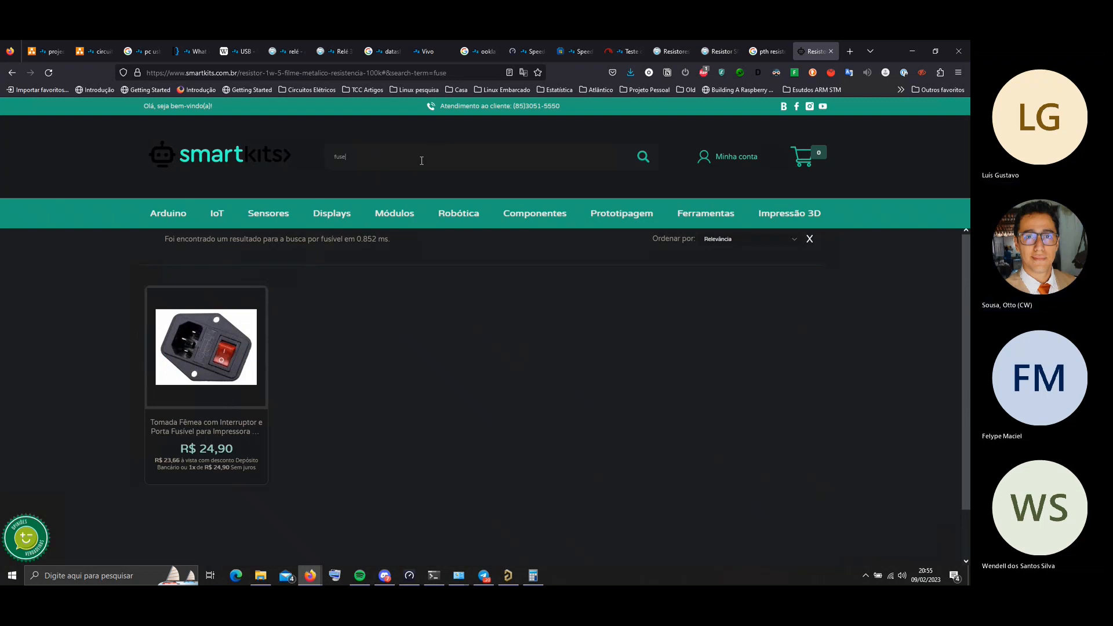
scroll(446, 454, down, 5)
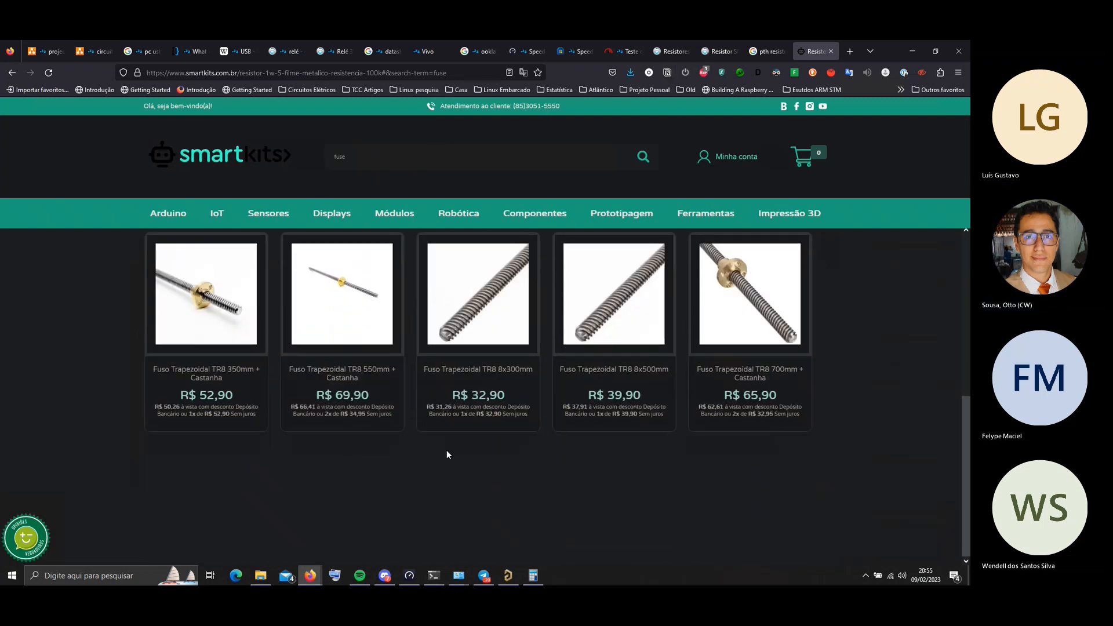
scroll(447, 454, up, 5)
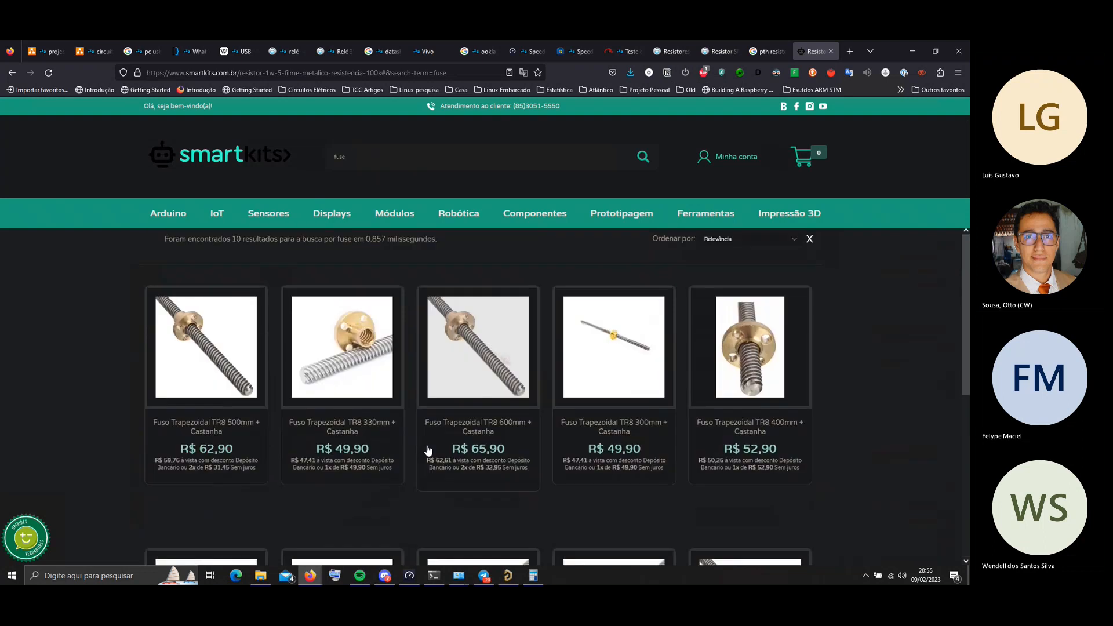
click(753, 51)
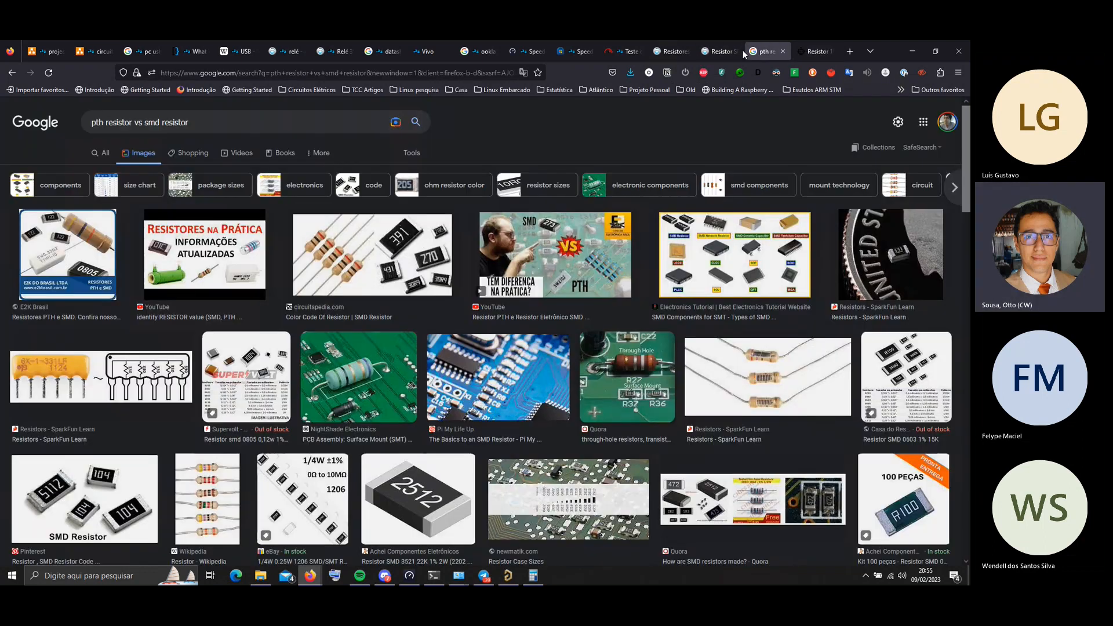
click(811, 51)
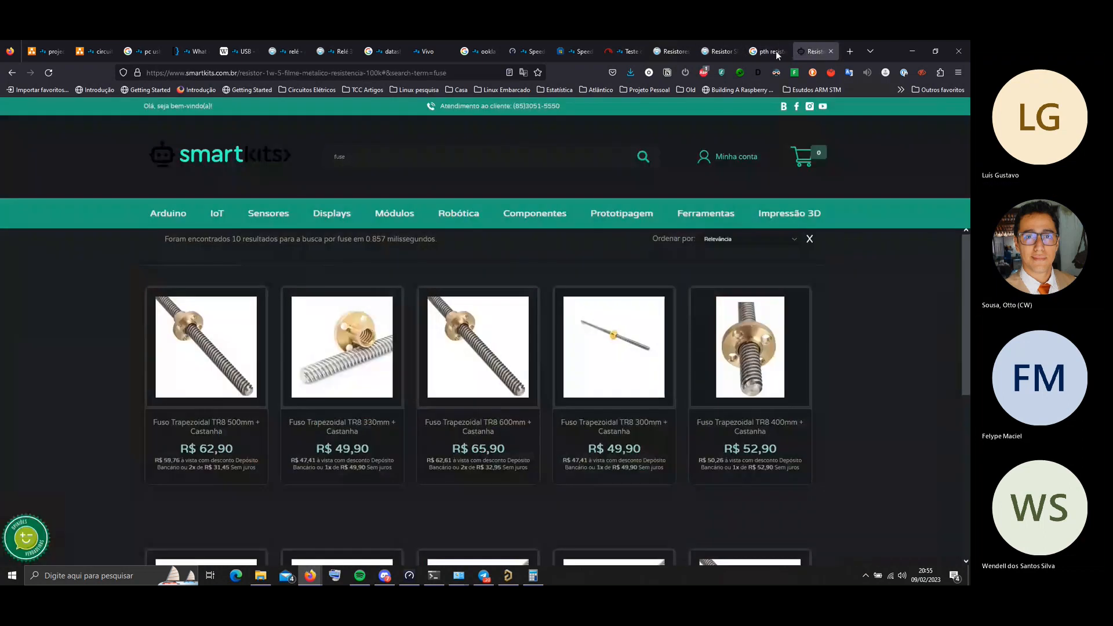
double_click(372, 157)
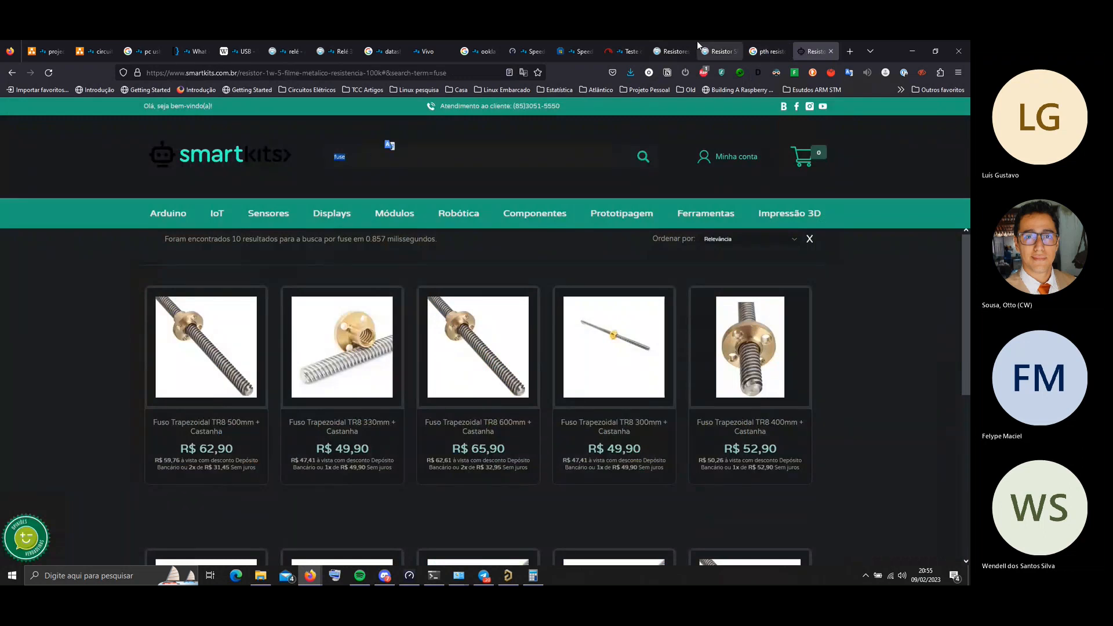
Search the Auto Core Robótica store for "fusível" in its already open page
click(710, 51)
text(fu)
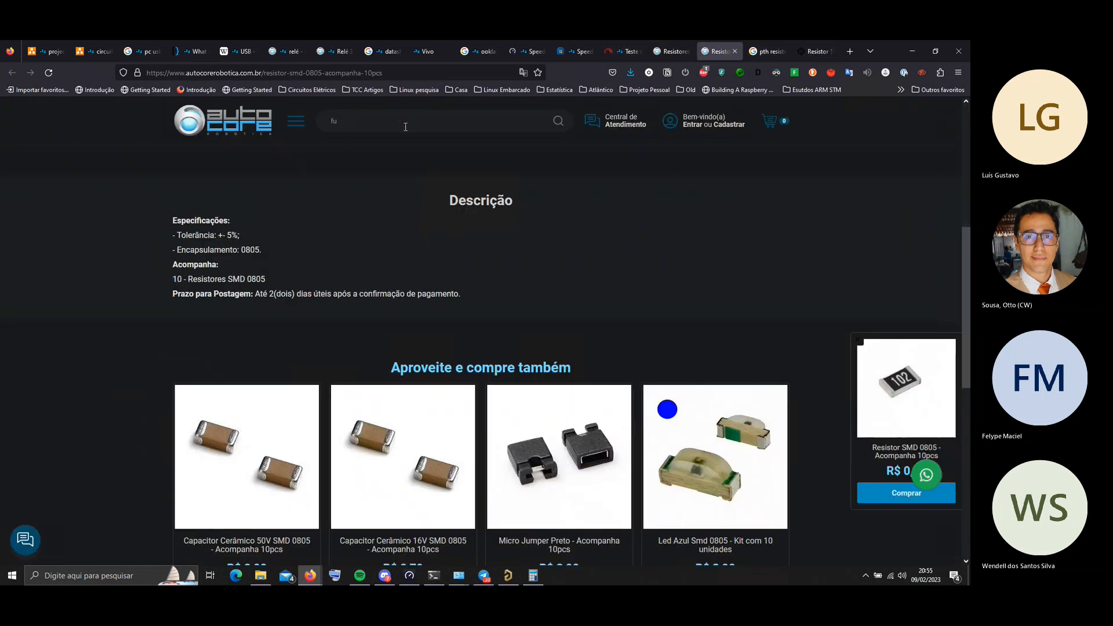
text(sível)
key(Return)
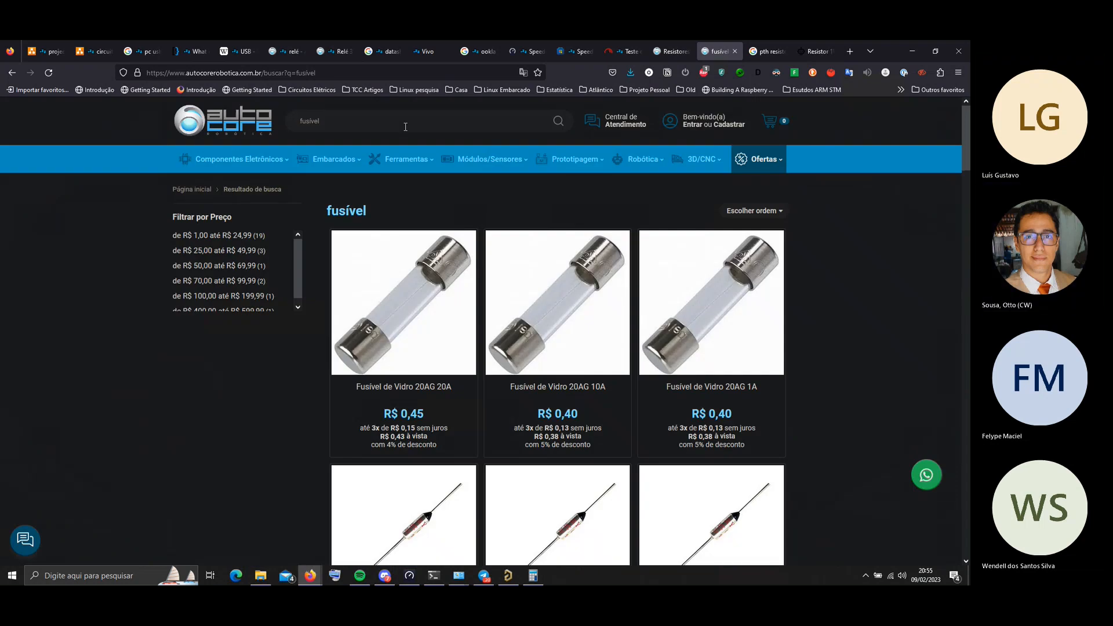
Examine the Auto Core fuse listings, comparing the glass fuses, thermal fuses and fuse holders on offer
scroll(557, 325, down, 6)
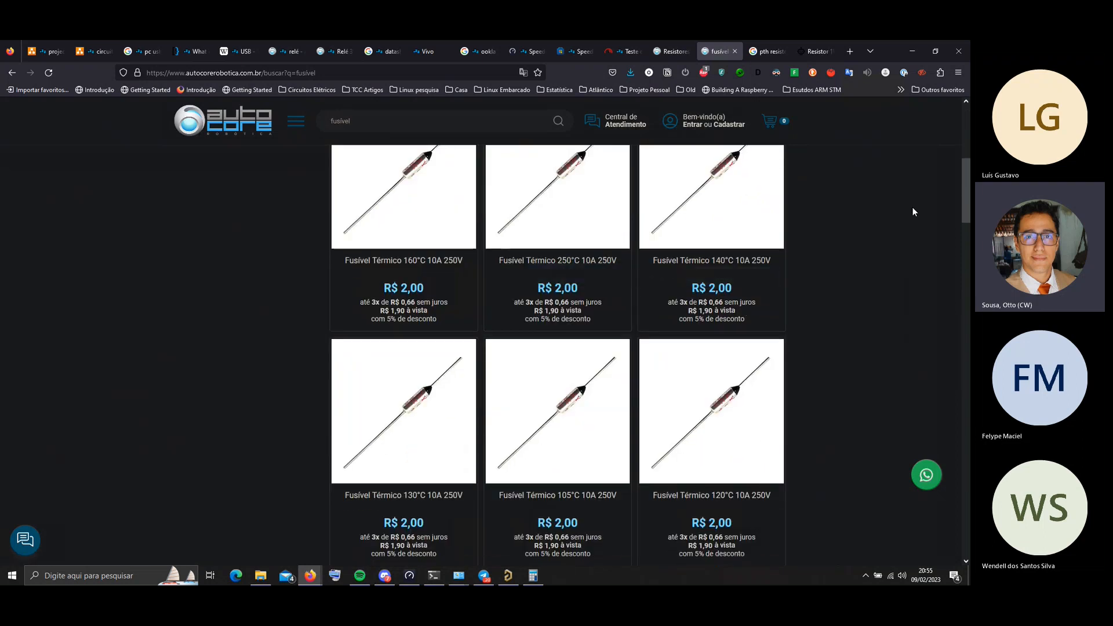
scroll(912, 212, up, 2)
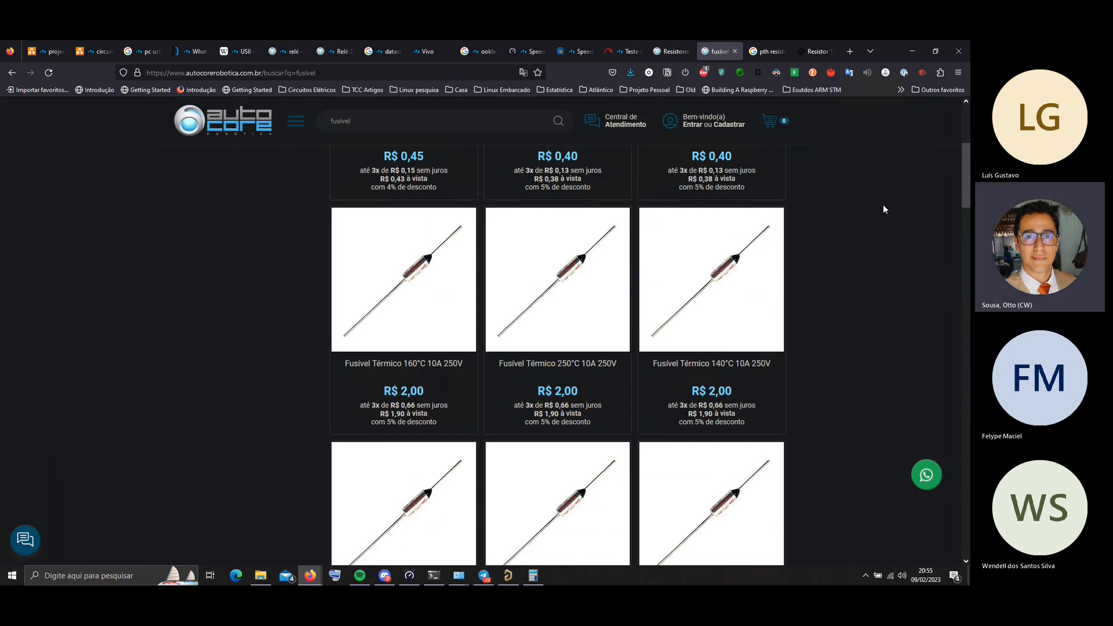
scroll(887, 278, down, 7)
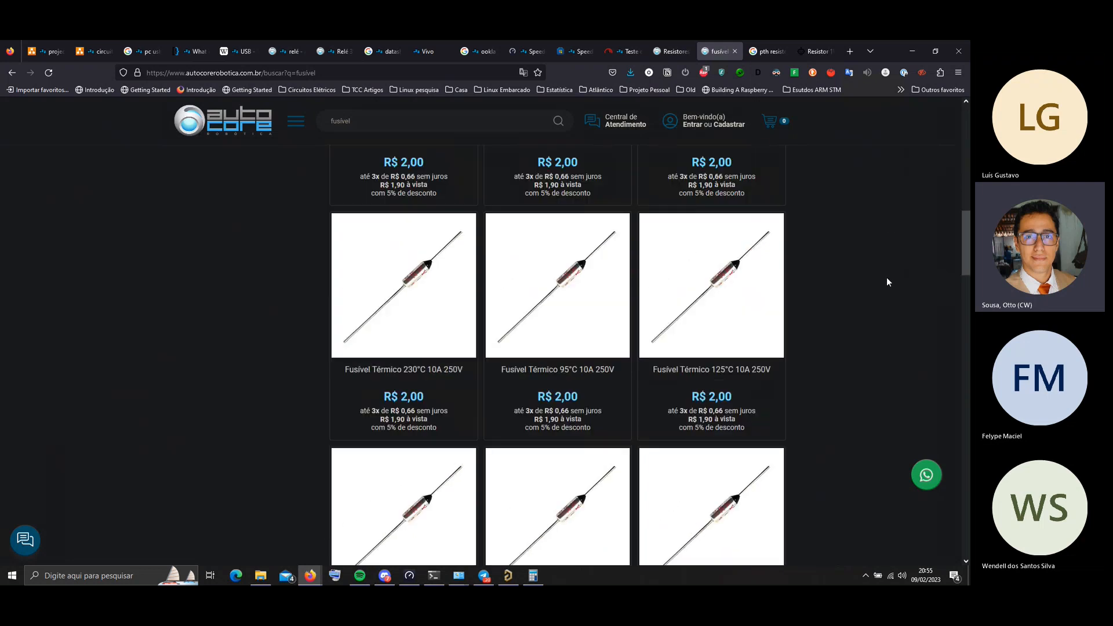
scroll(887, 283, down, 9)
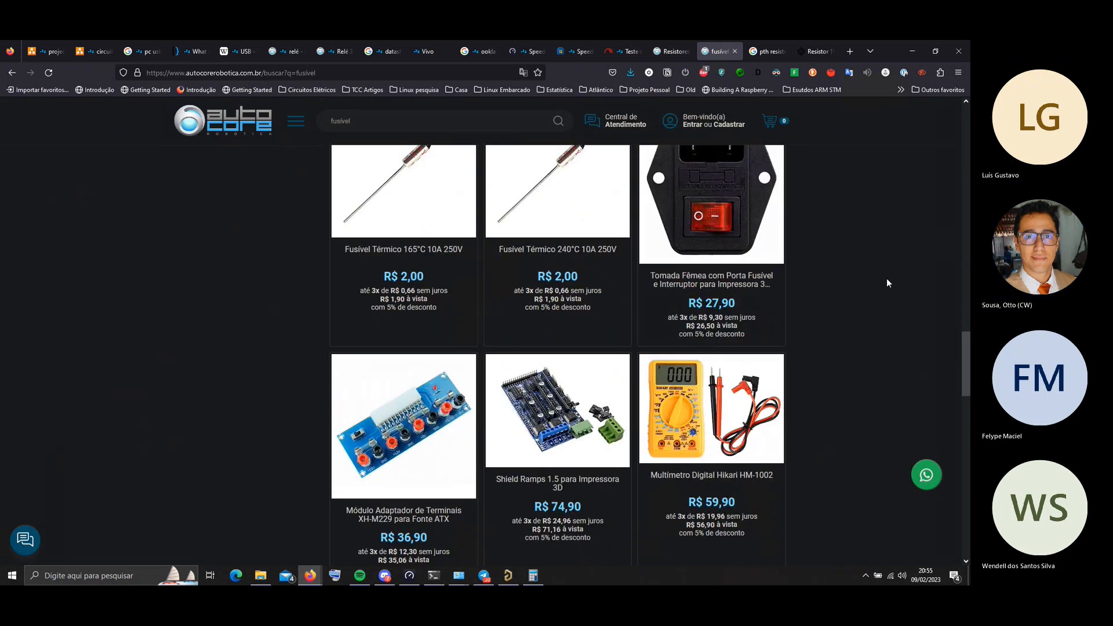
scroll(886, 278, down, 6)
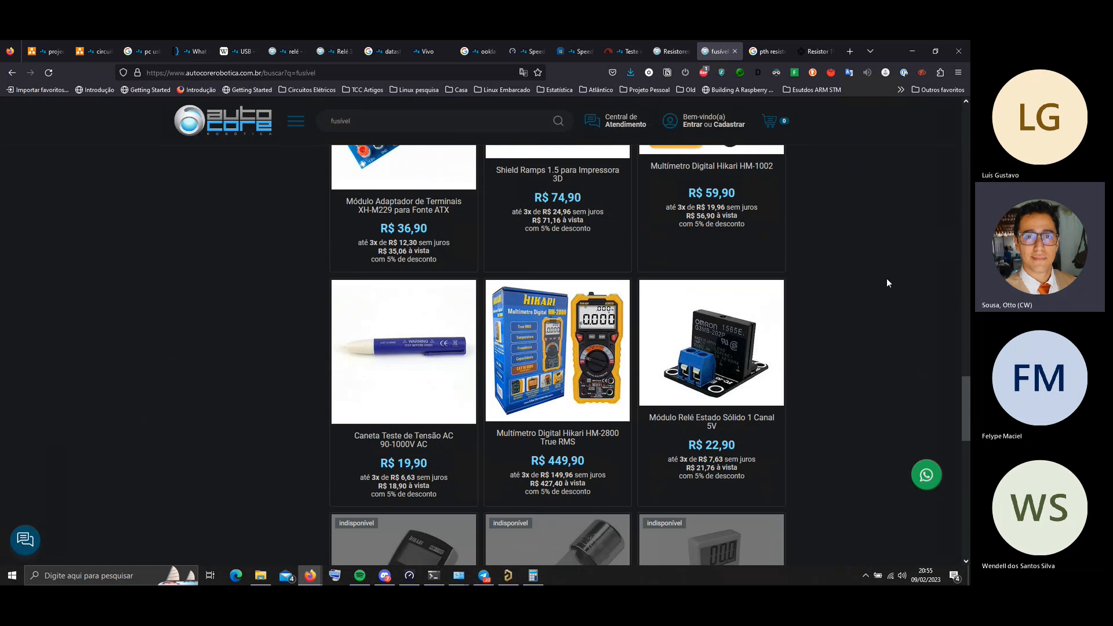
scroll(885, 279, down, 8)
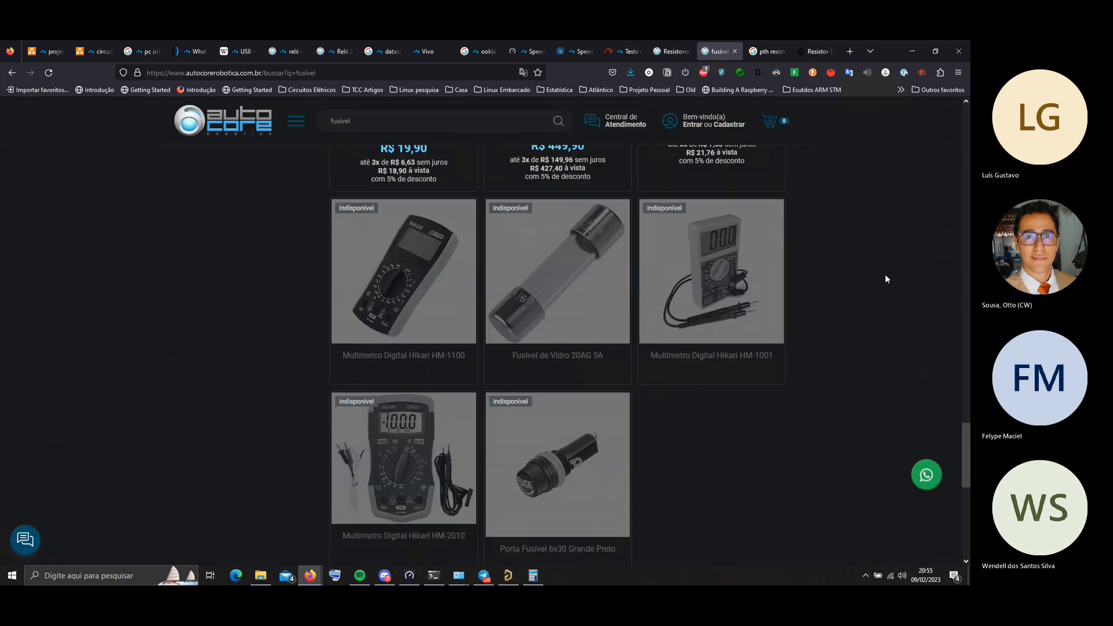
scroll(886, 279, up, 5)
scroll(885, 279, down, 2)
scroll(886, 279, down, 1)
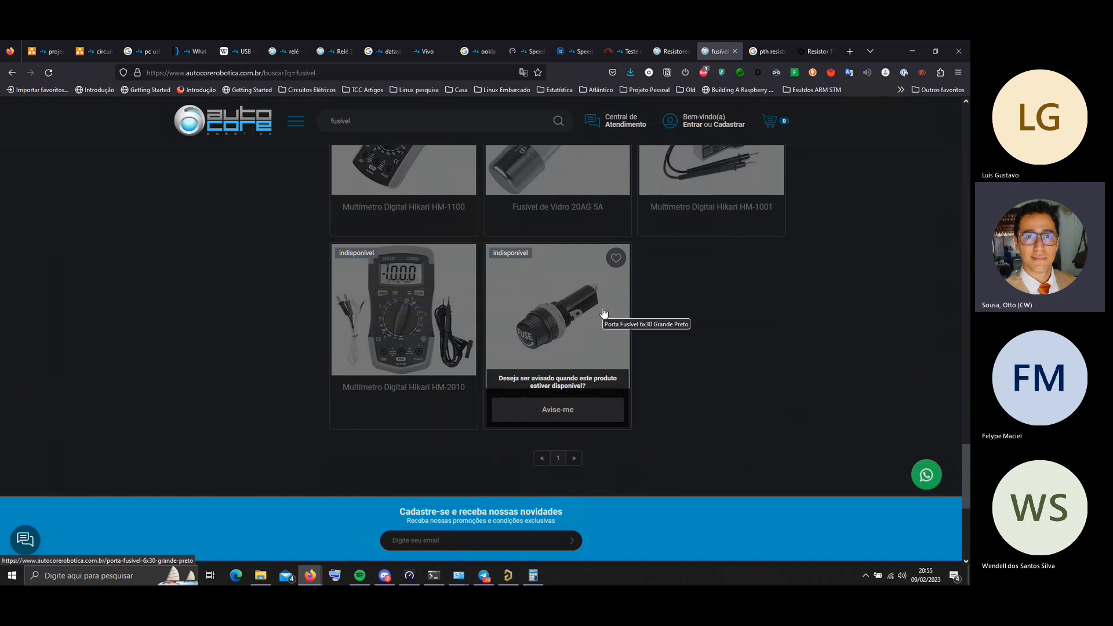
scroll(556, 325, up, 6)
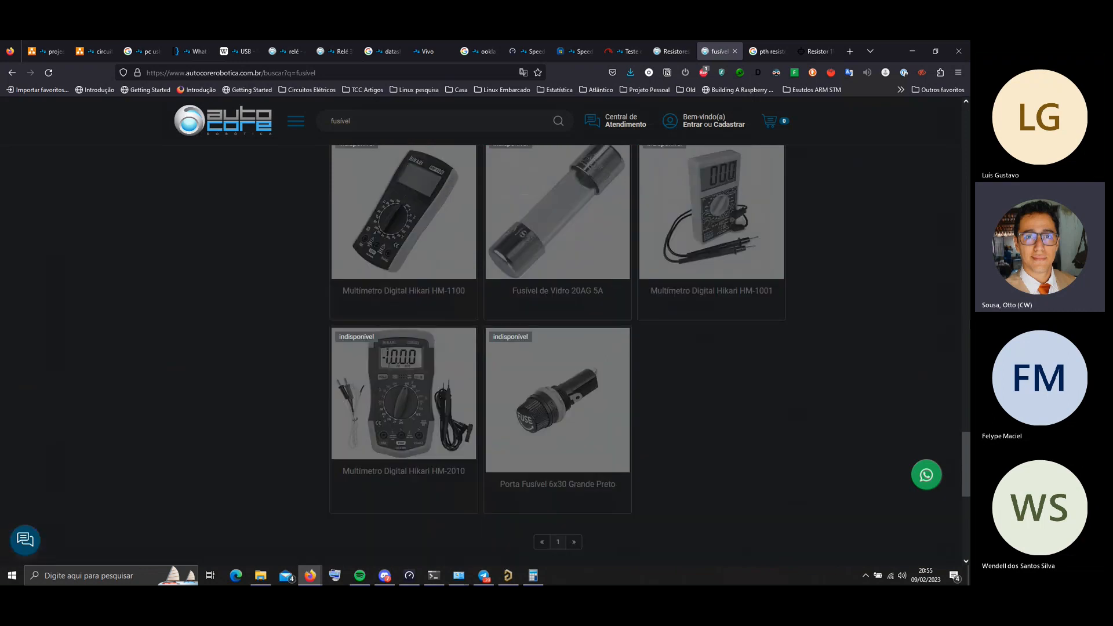
scroll(556, 354, up, 10)
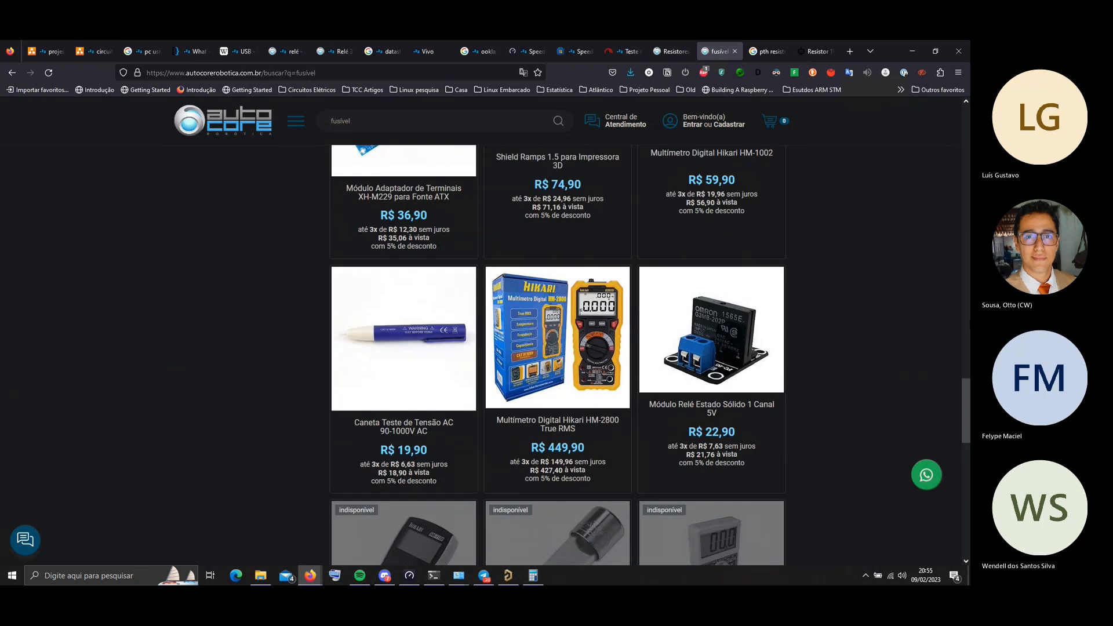
scroll(556, 354, up, 5)
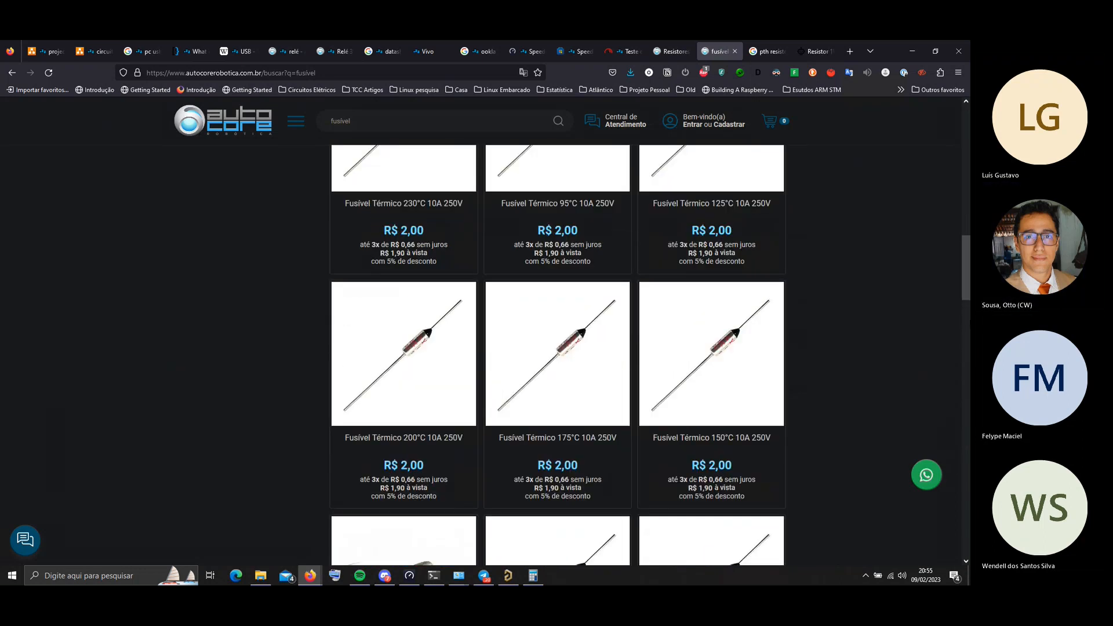
scroll(556, 353, up, 3)
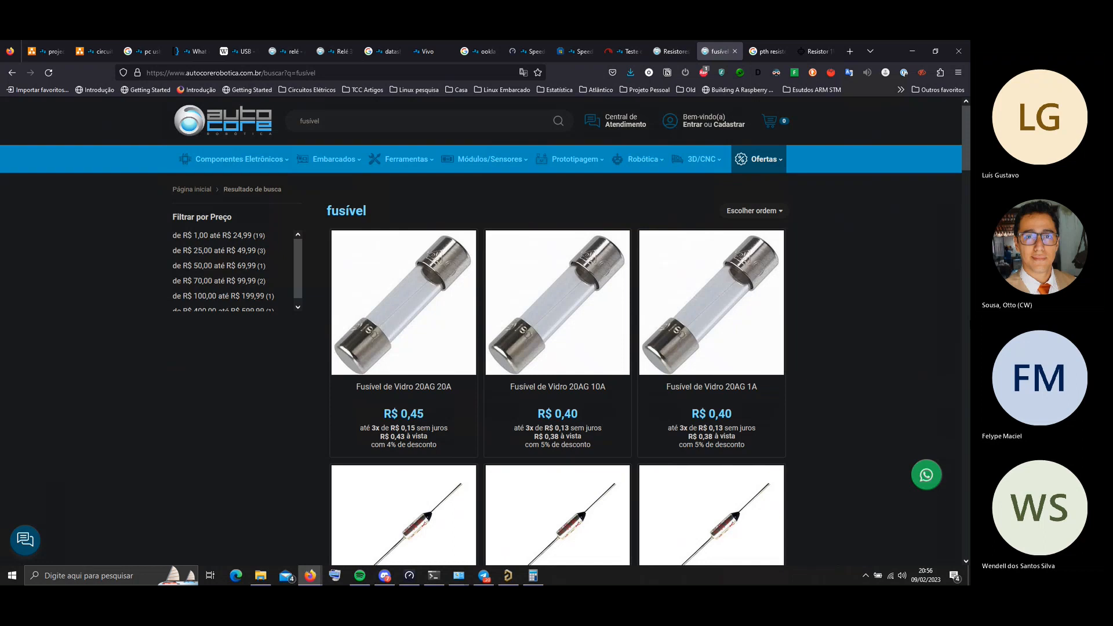
mouse_move(710, 292)
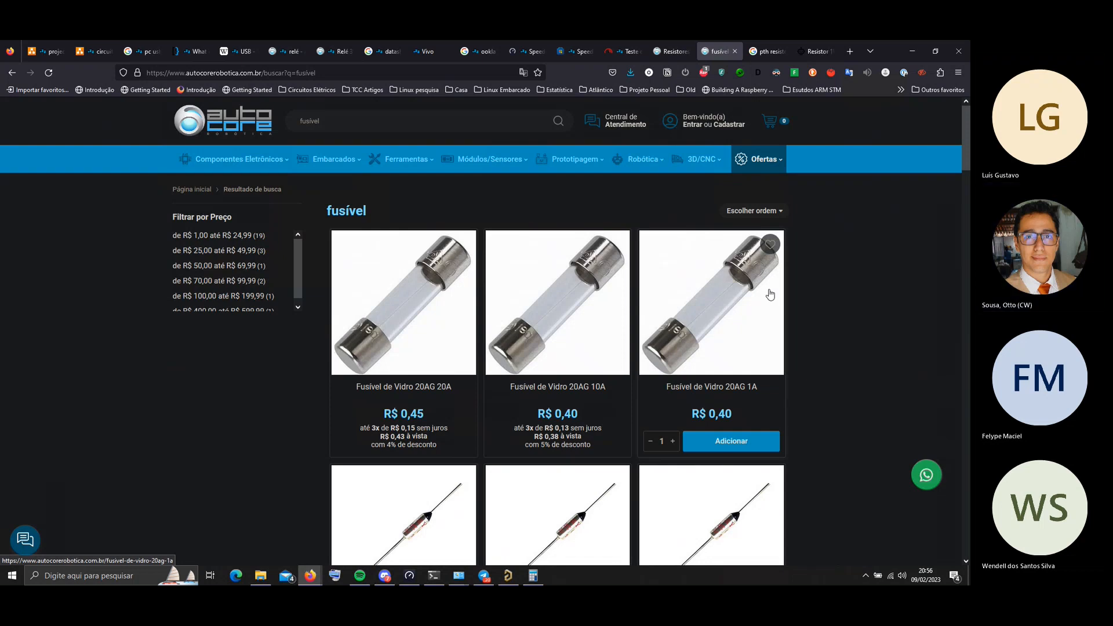
scroll(770, 294, down, 10)
scroll(760, 232, down, 3)
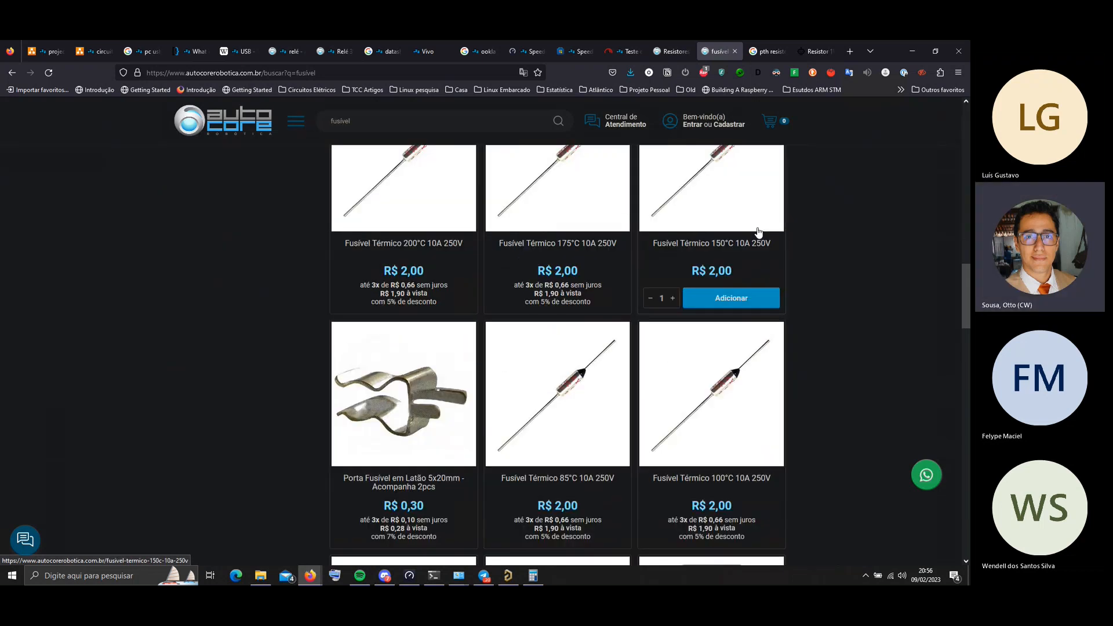
scroll(750, 218, down, 7)
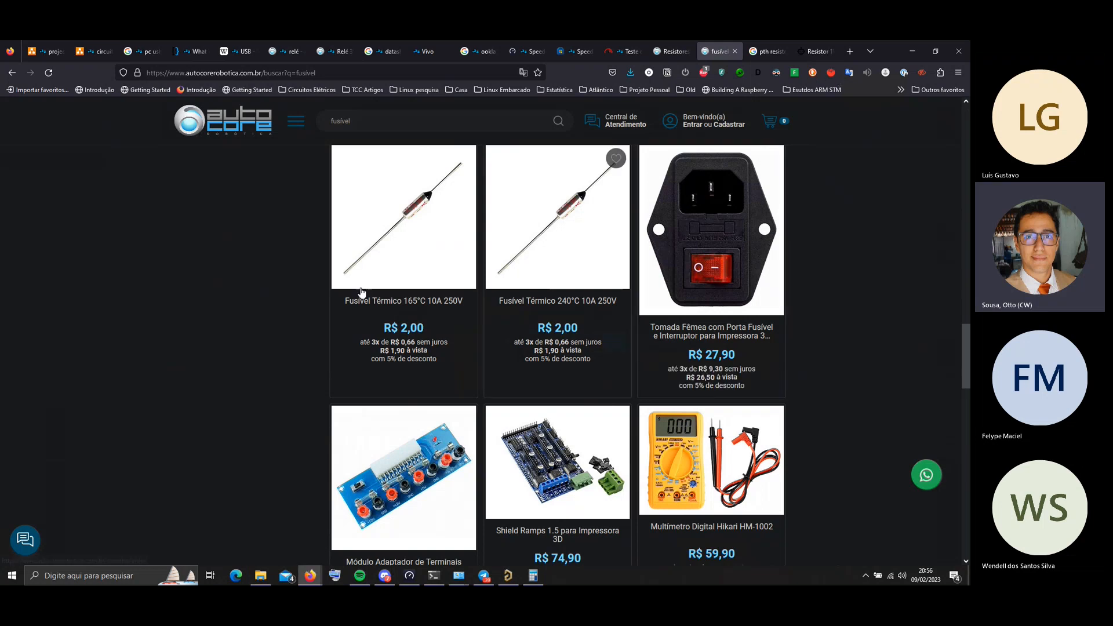
scroll(394, 301, down, 8)
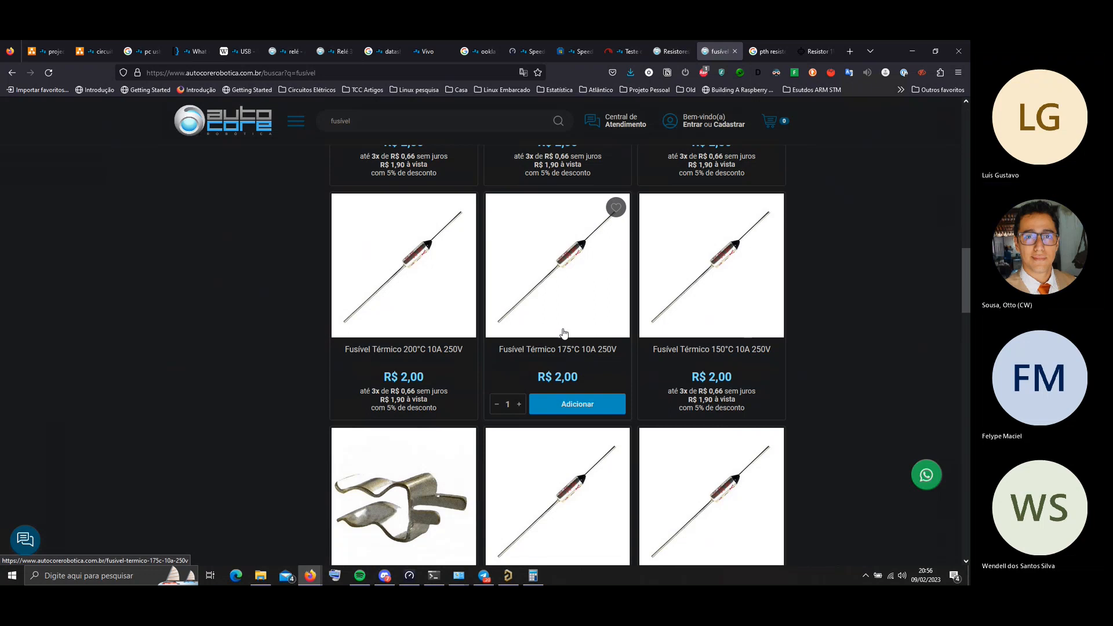
Search the Auto Core Robótica store for "zener" in place of the fuse search
scroll(562, 332, up, 5)
scroll(564, 332, up, 10)
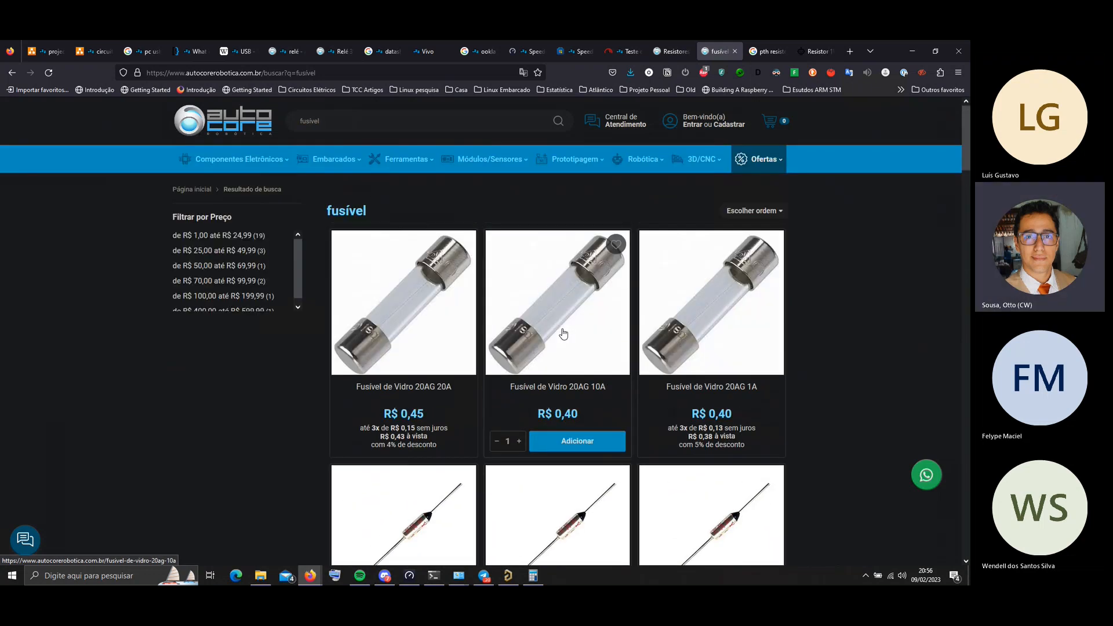
double_click(344, 127)
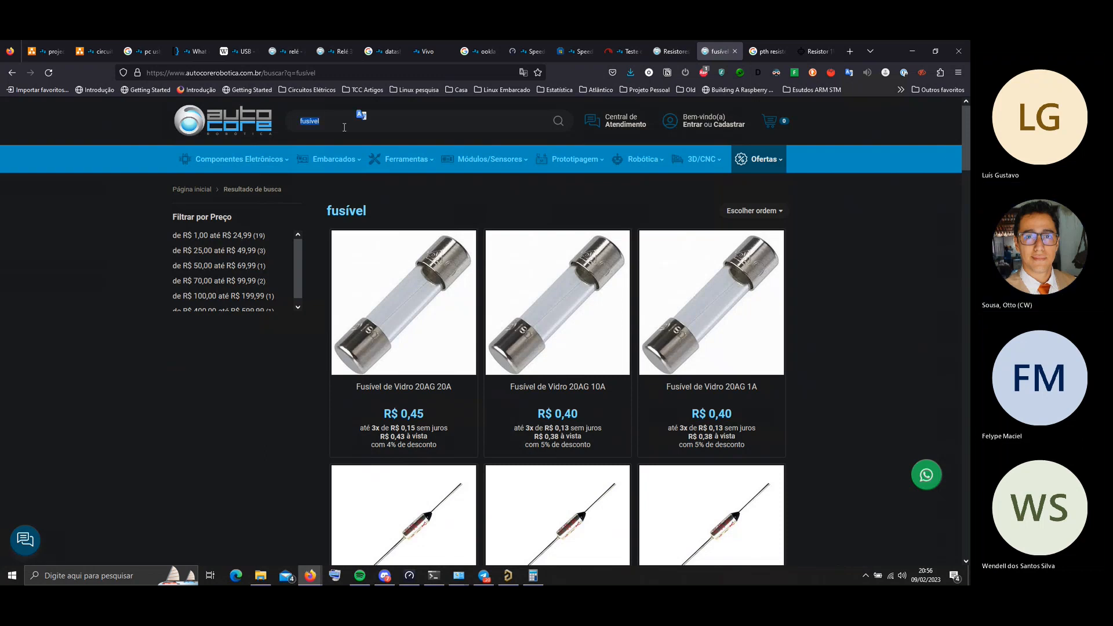
text(zener)
key(Return)
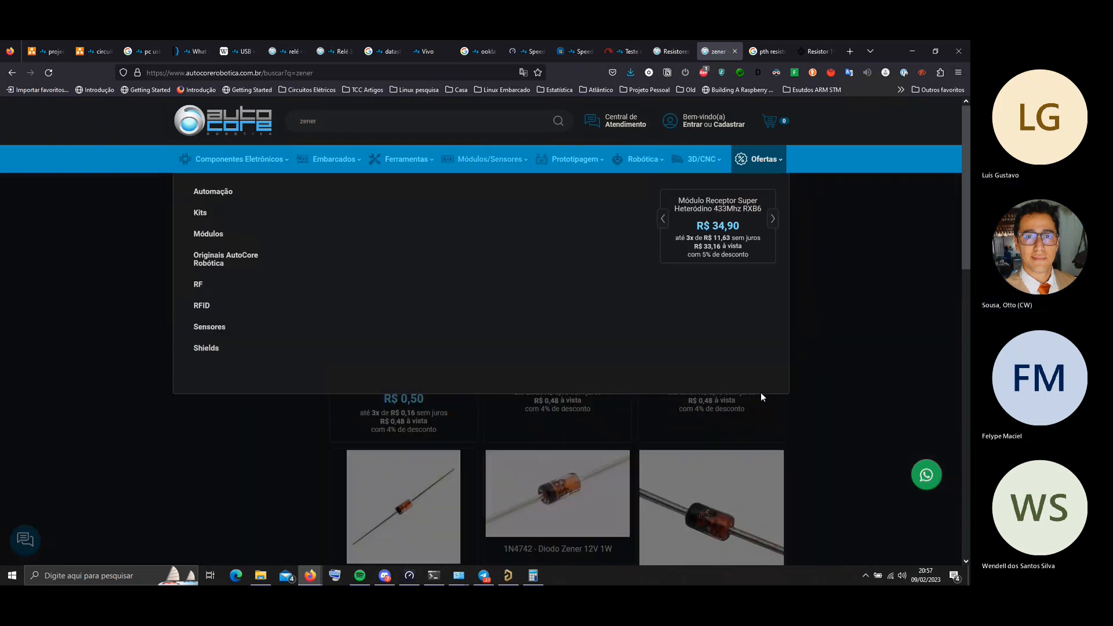
Look through the zener diode listings and open the product page of the 1N4733 5.1V 1W diode
scroll(899, 319, down, 4)
scroll(902, 302, up, 2)
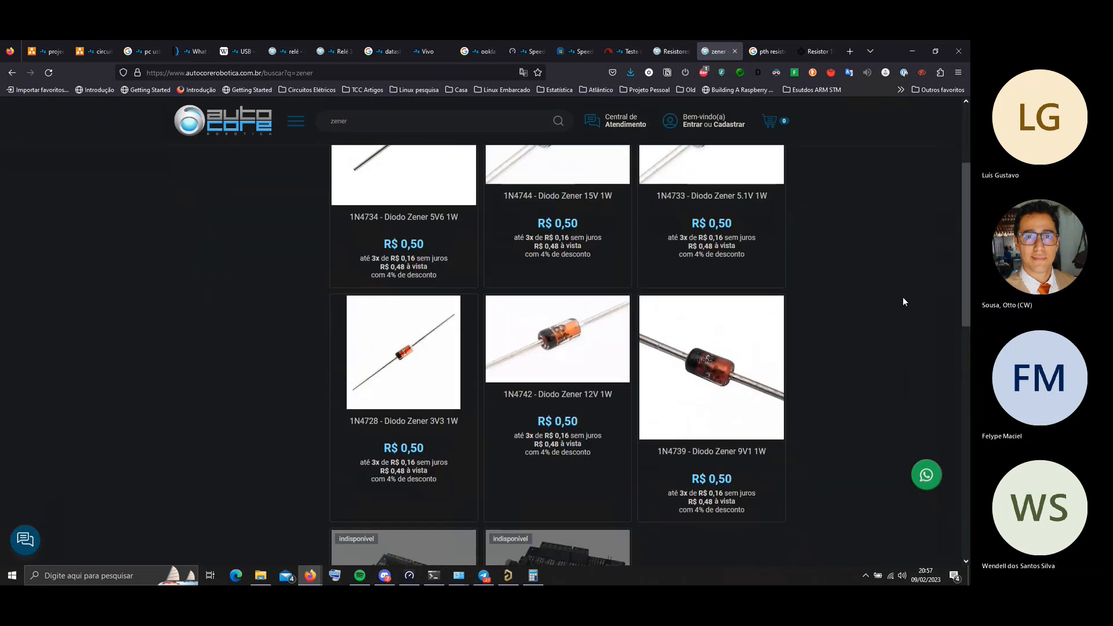
scroll(903, 301, up, 3)
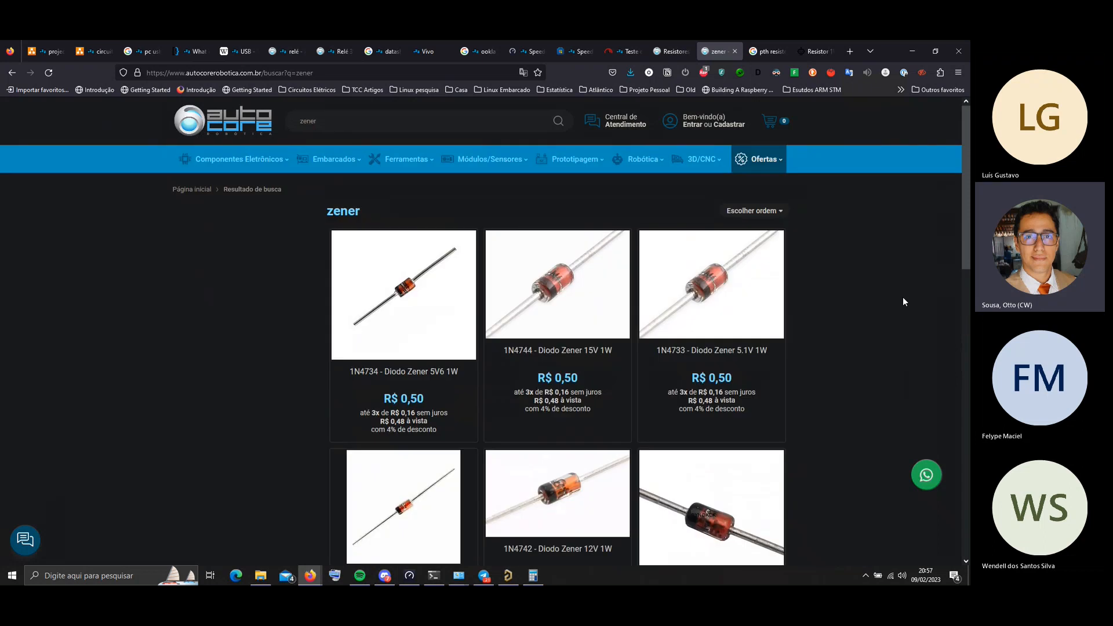
scroll(903, 301, down, 4)
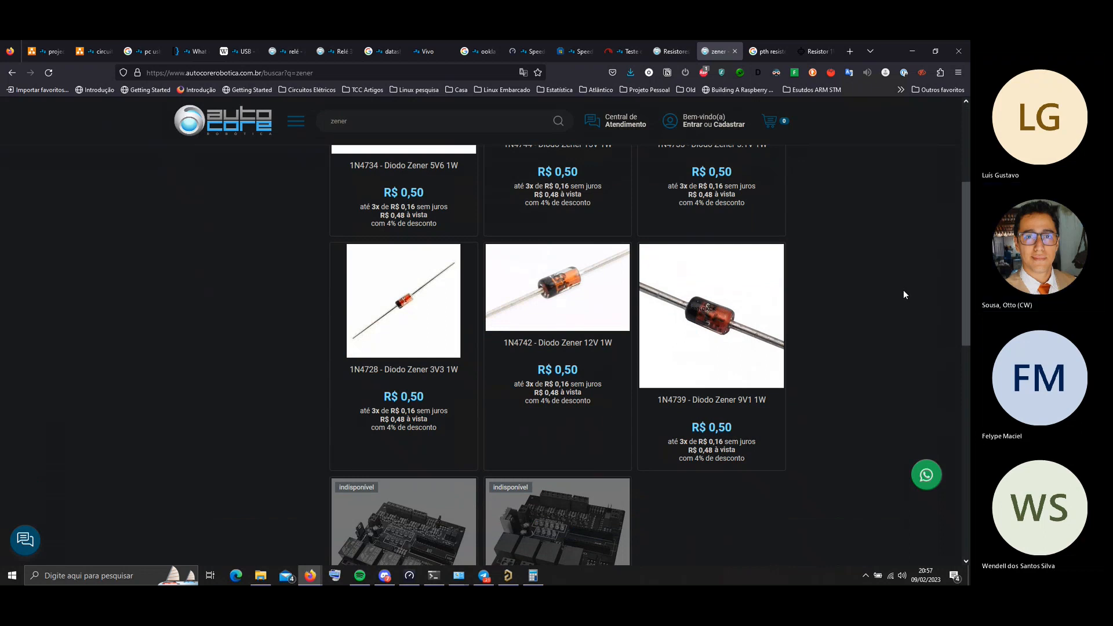
scroll(901, 291, up, 4)
click(704, 287)
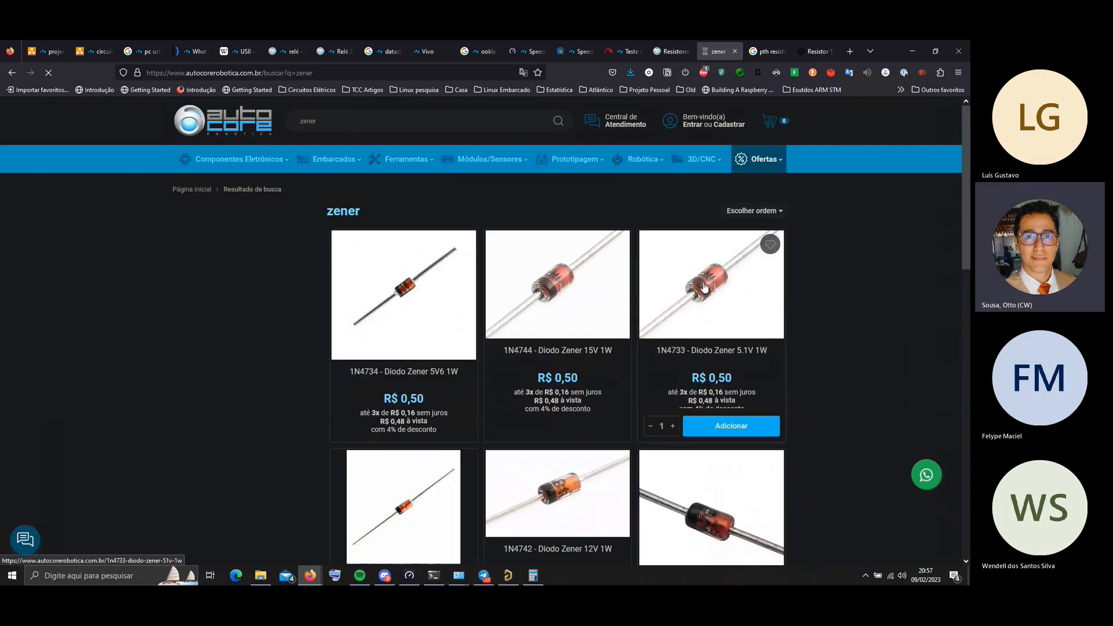
Search the SmartKits store for "zener", then return to the Auto Core 1N4733 page and close the PTH resistor search page
click(810, 49)
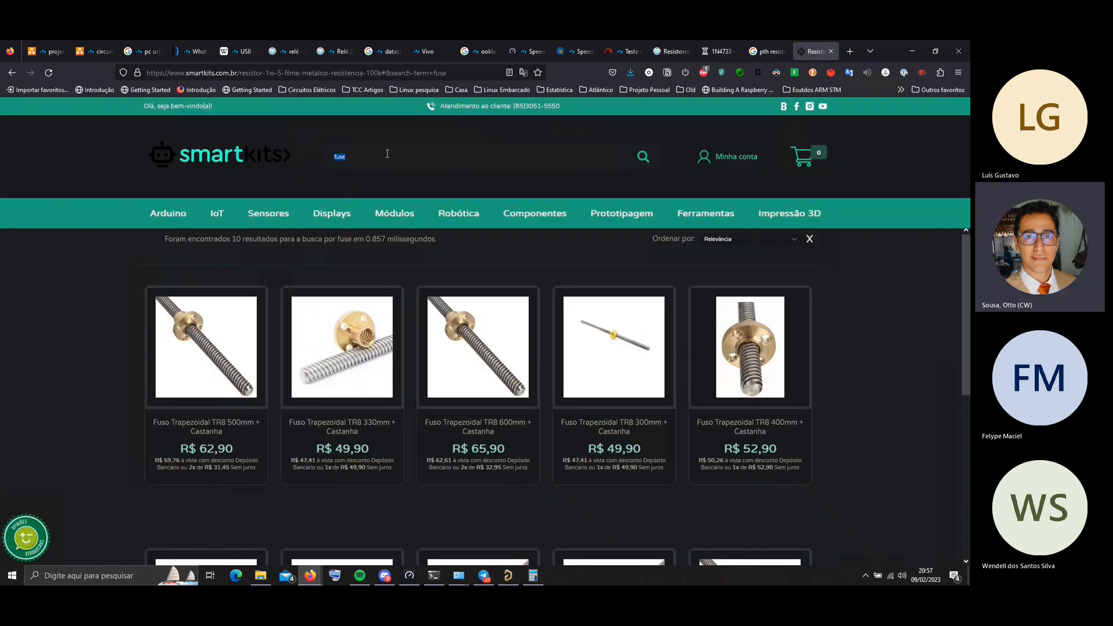
text(zener)
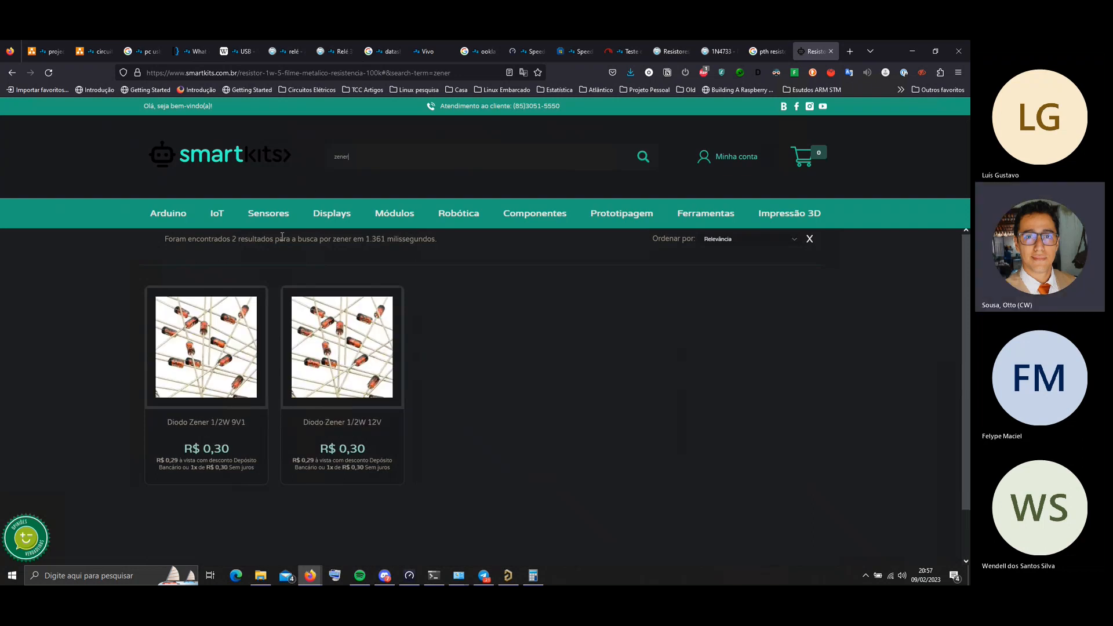
click(761, 51)
click(719, 51)
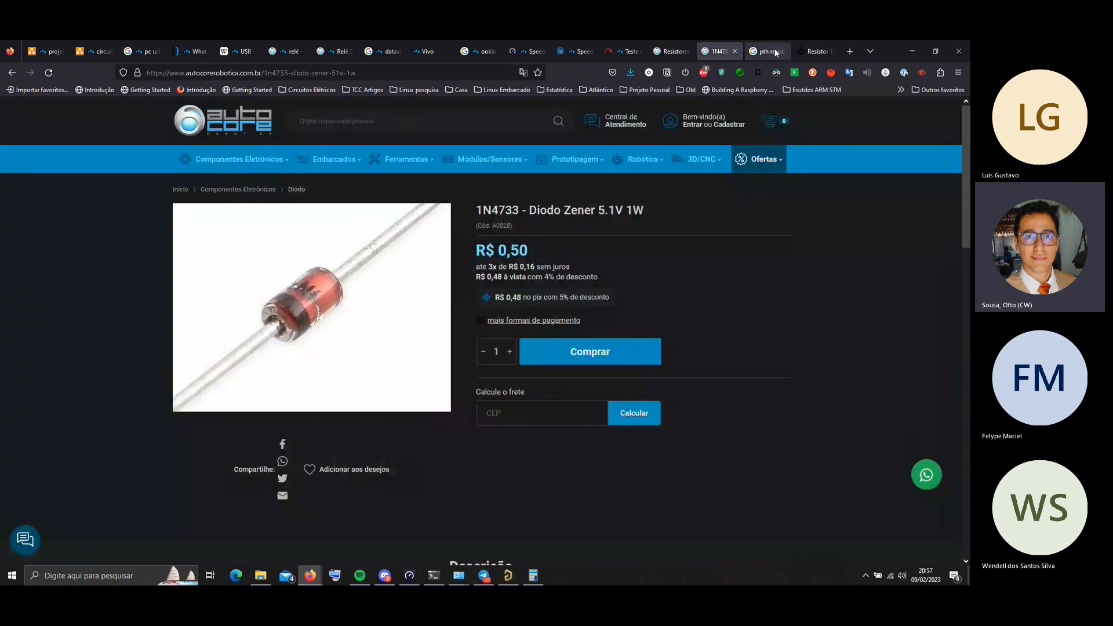
middle_click(775, 52)
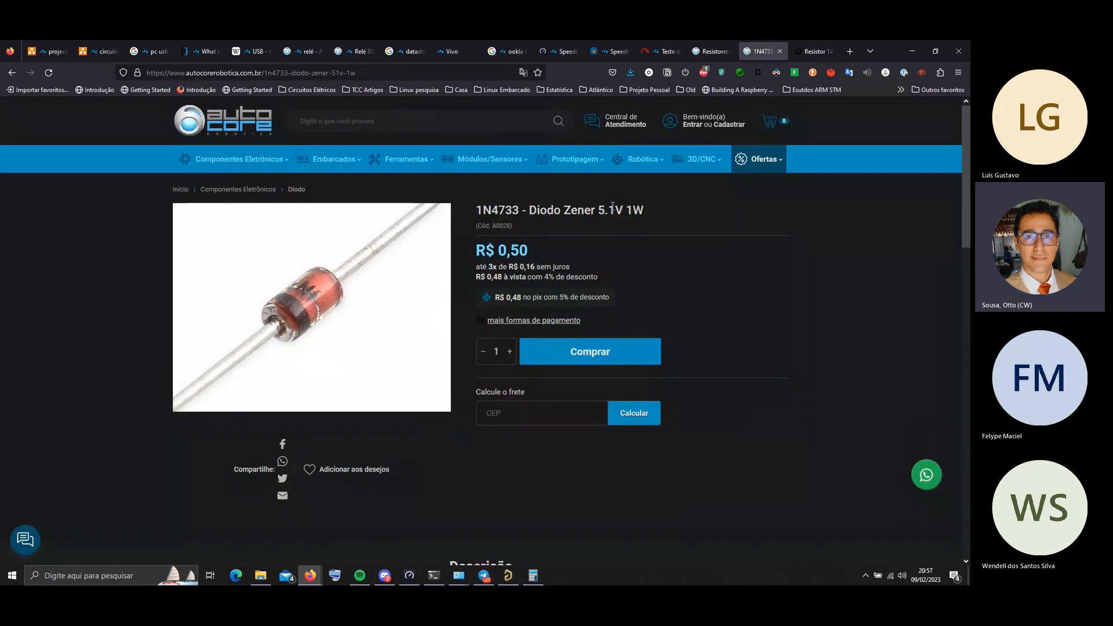
Examine the part number, voltage and power rating in the title of the 1N4733 product page
drag(613, 206, 697, 227)
click(521, 222)
double_click(487, 208)
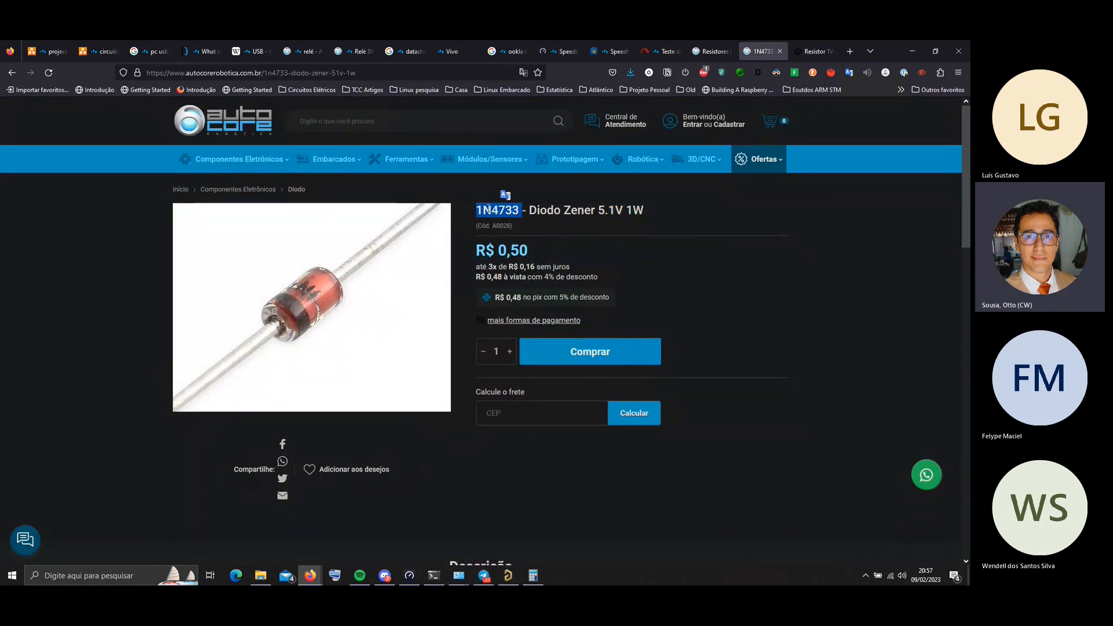
click(720, 229)
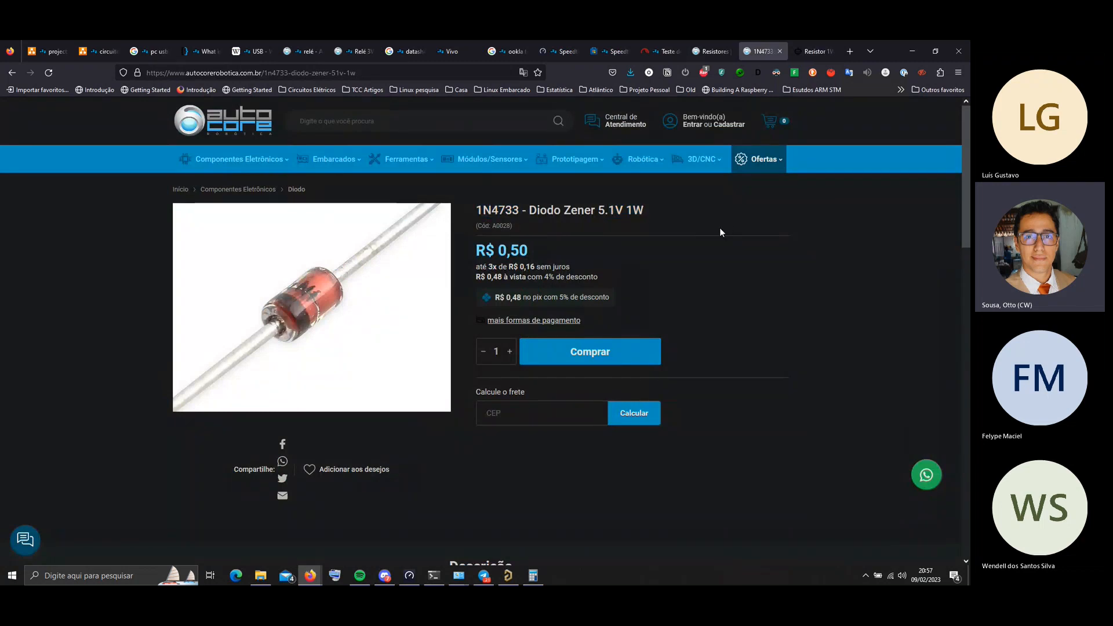
double_click(484, 210)
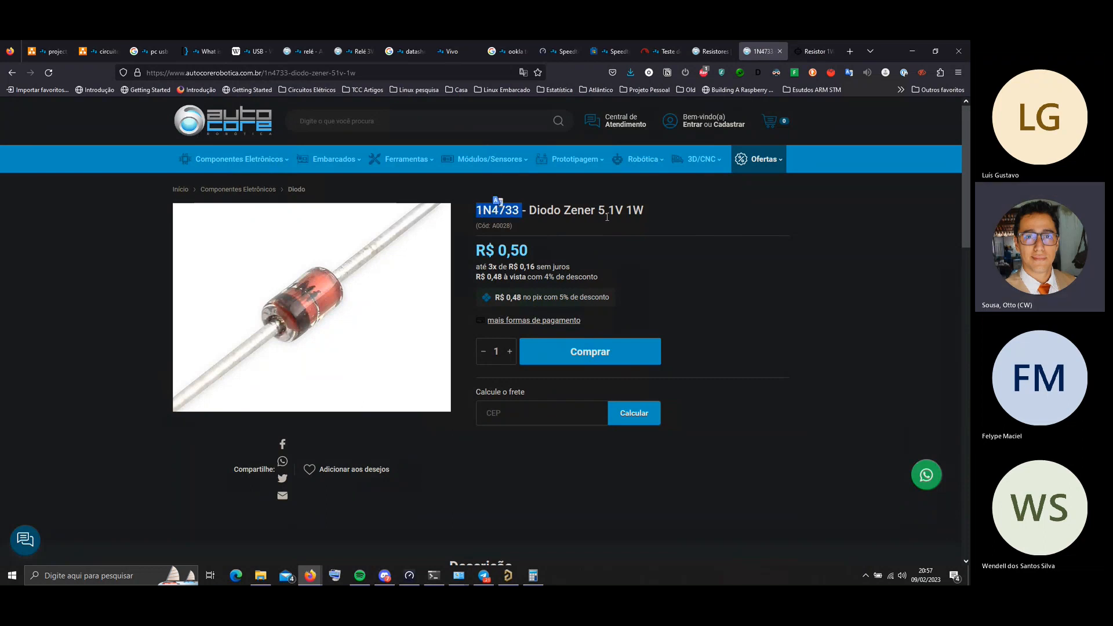
click(799, 333)
Switch to the Falstad circuit simulator window and set the input zener diode's model to 1N4004 (uso geral)
key(alt+Tab)
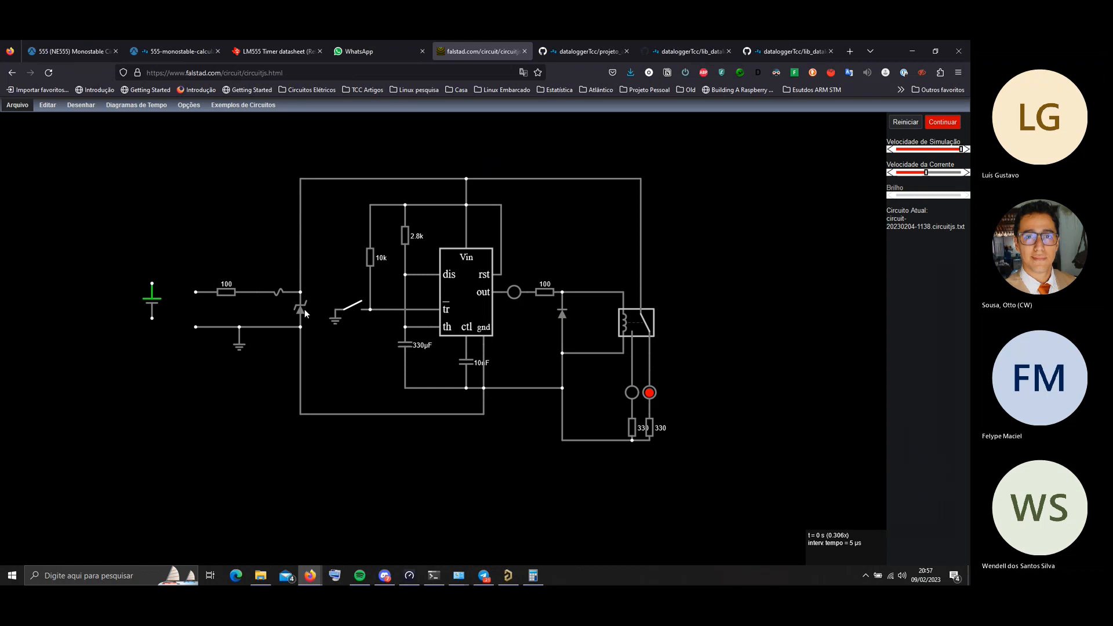
right_click(302, 310)
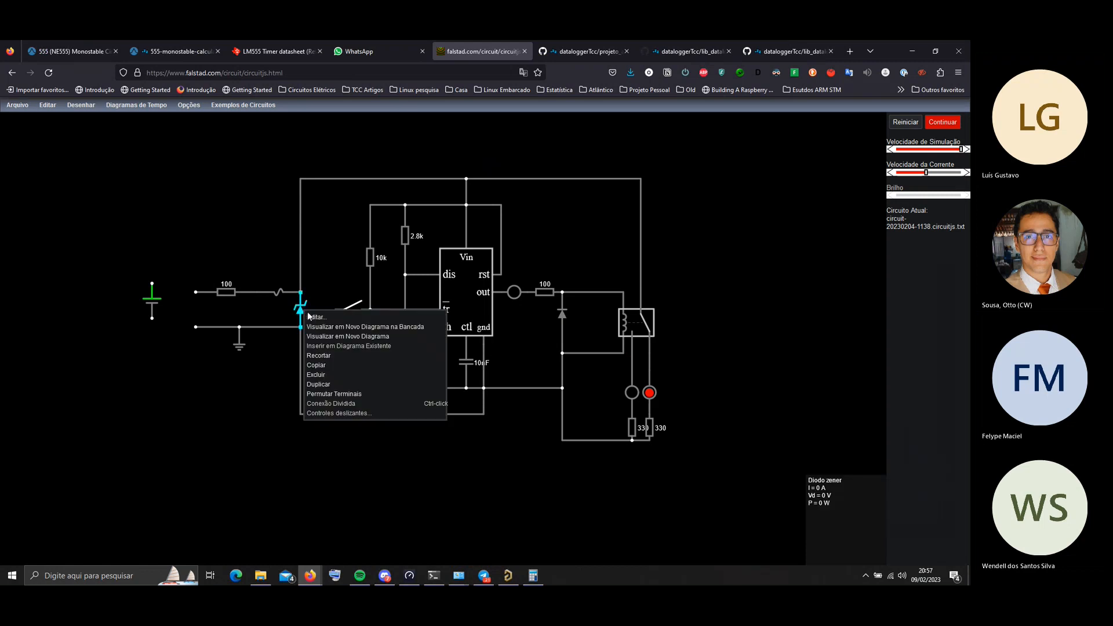
click(313, 317)
click(495, 309)
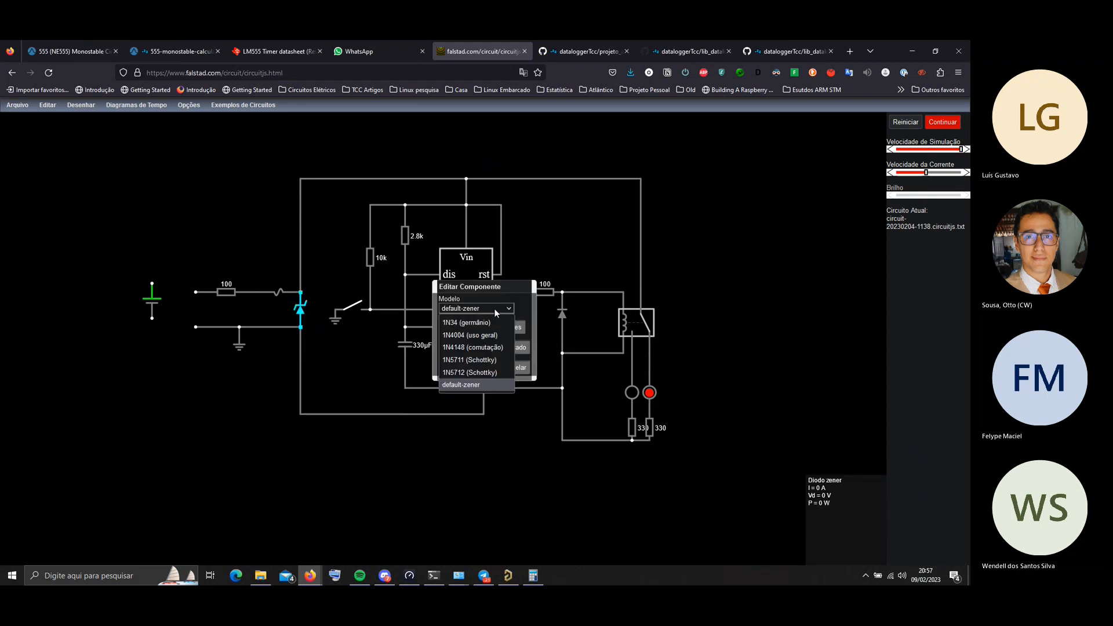
click(494, 340)
click(478, 375)
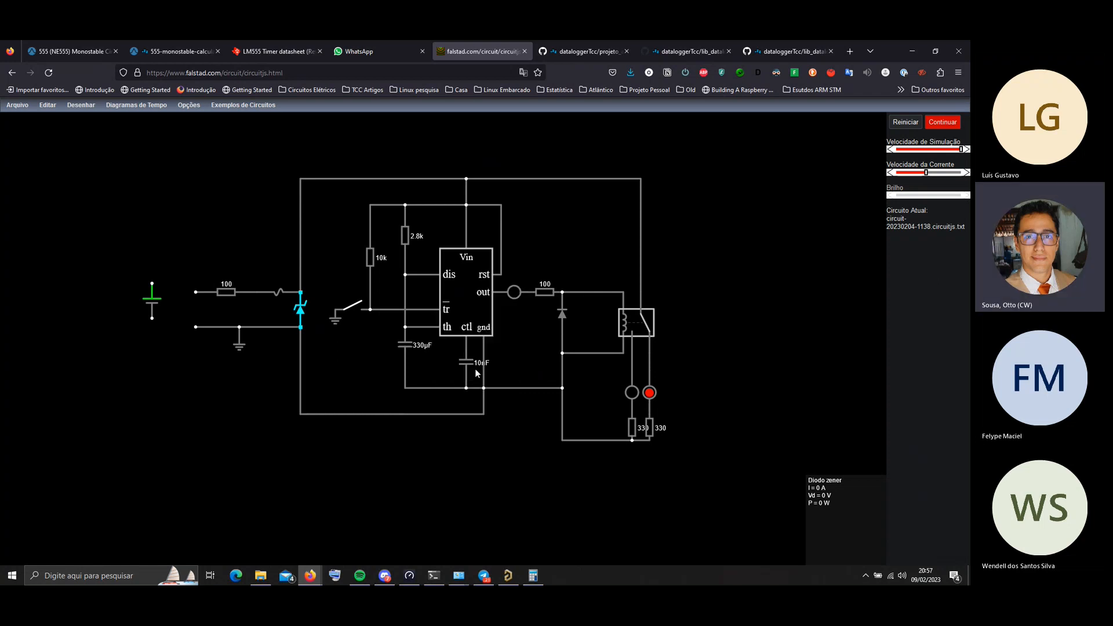
double_click(301, 318)
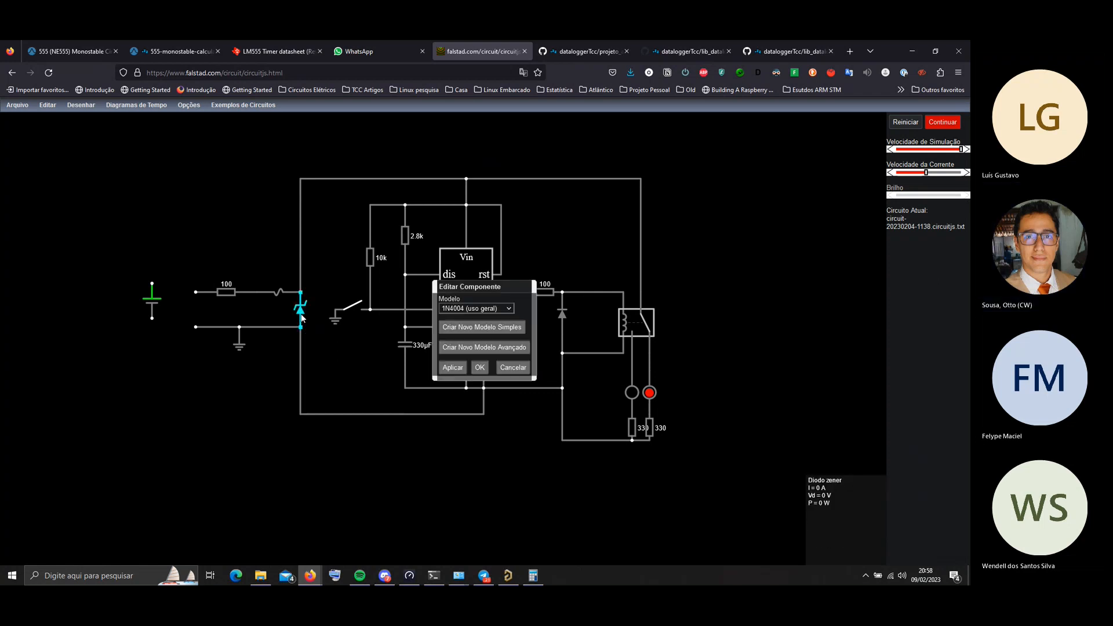
click(498, 328)
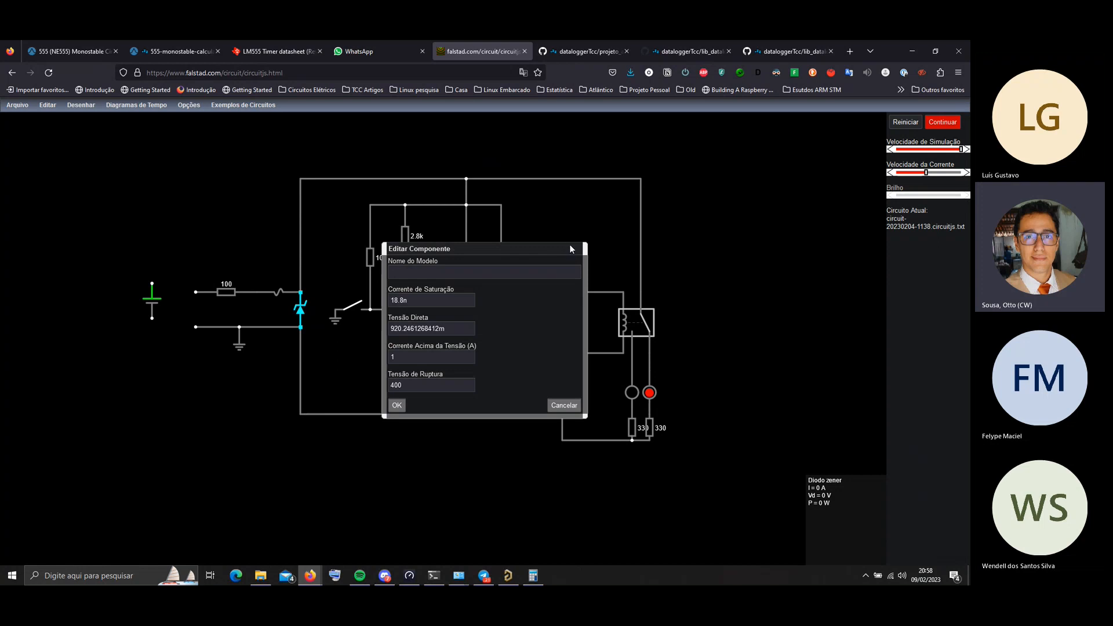
click(562, 405)
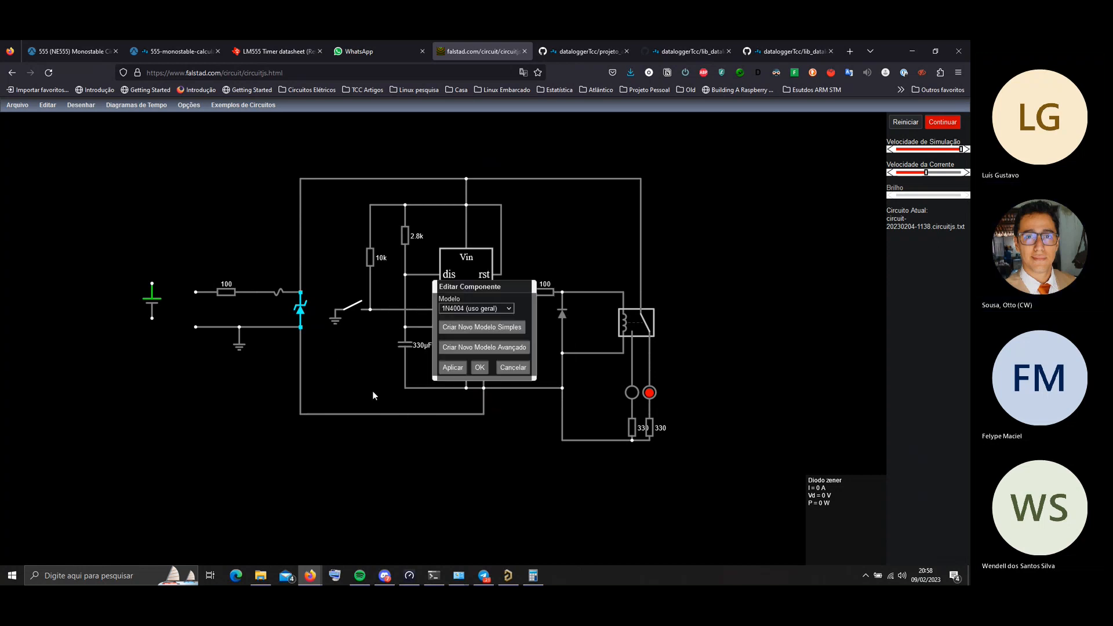
click(513, 368)
Run the simulation with the voltage source connected to the circuit's input, check the zener and 555 timer readings, and stop it
click(942, 122)
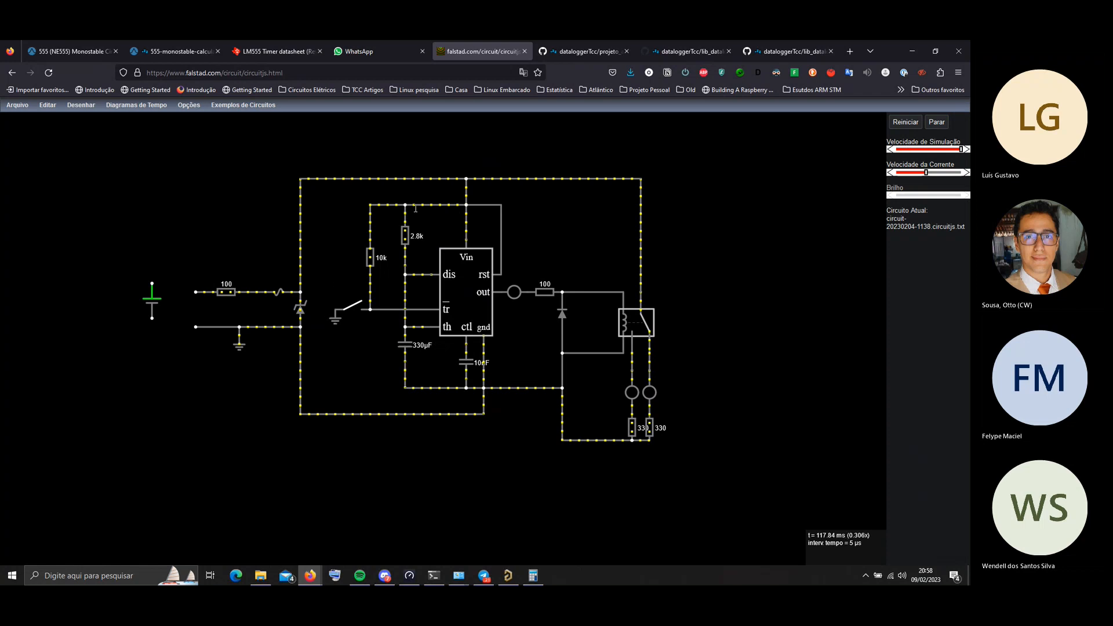
drag(154, 300, 203, 308)
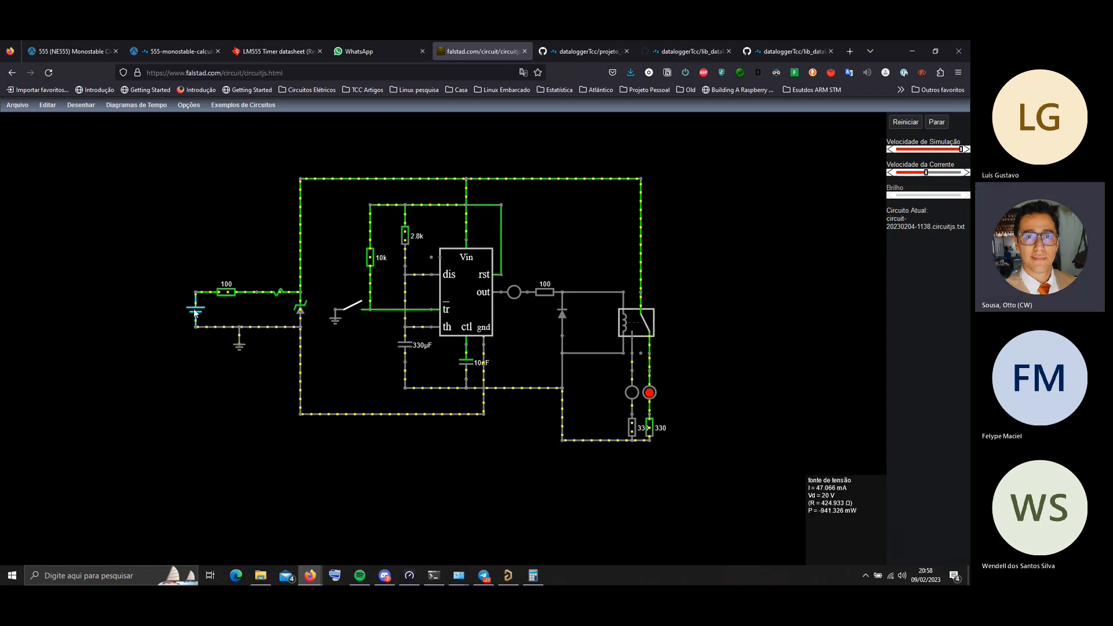
mouse_move(300, 312)
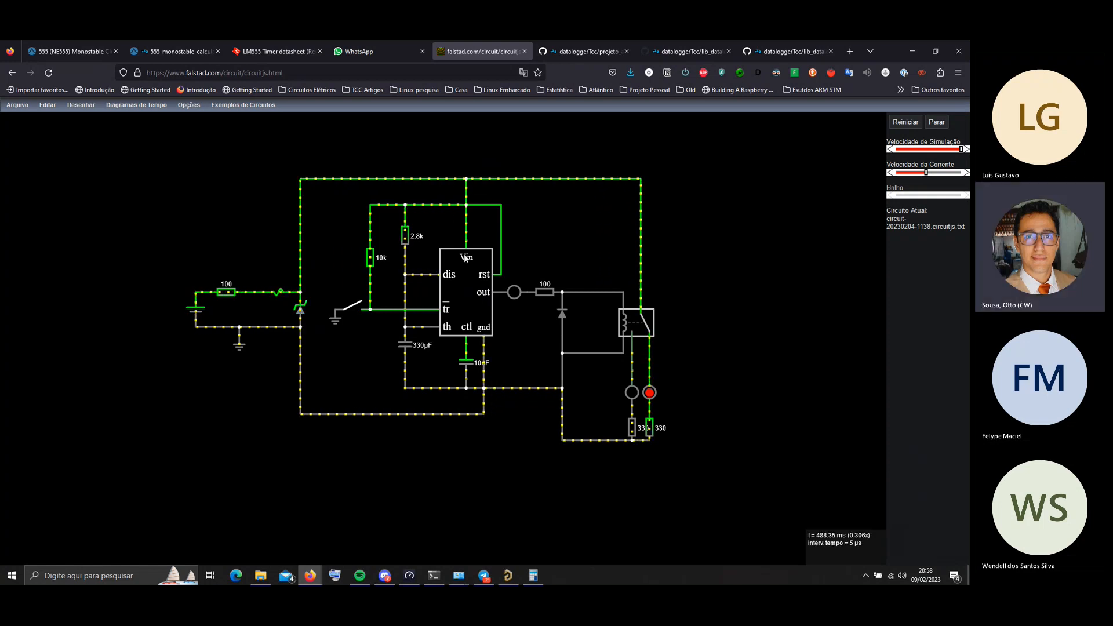
mouse_move(467, 257)
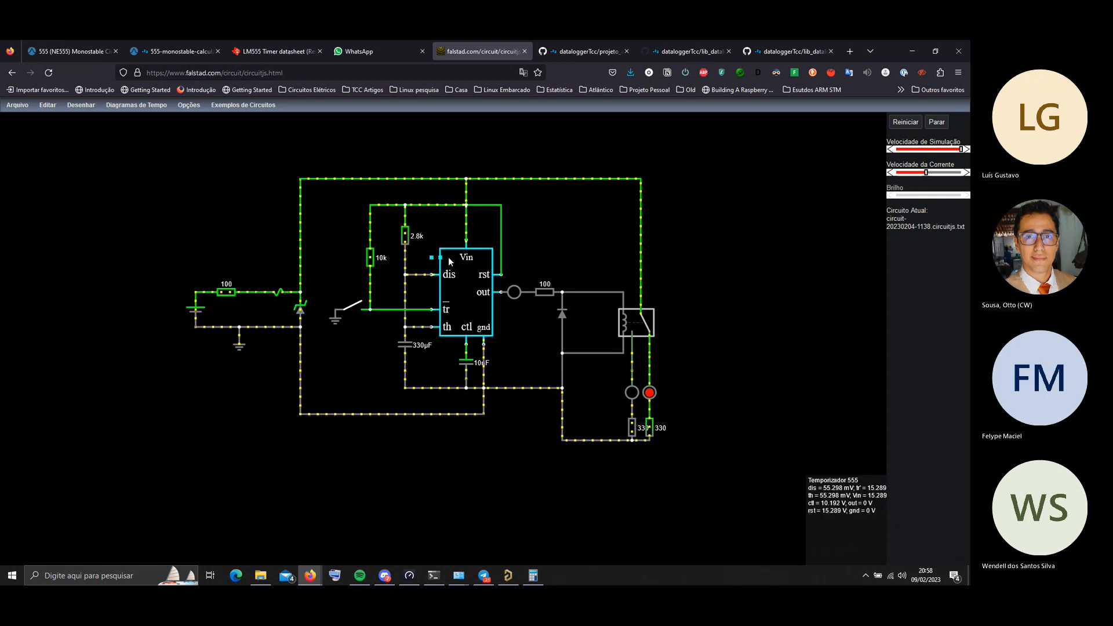
click(935, 122)
Set the input zener diode's model to 1N34 (germânio)
double_click(302, 317)
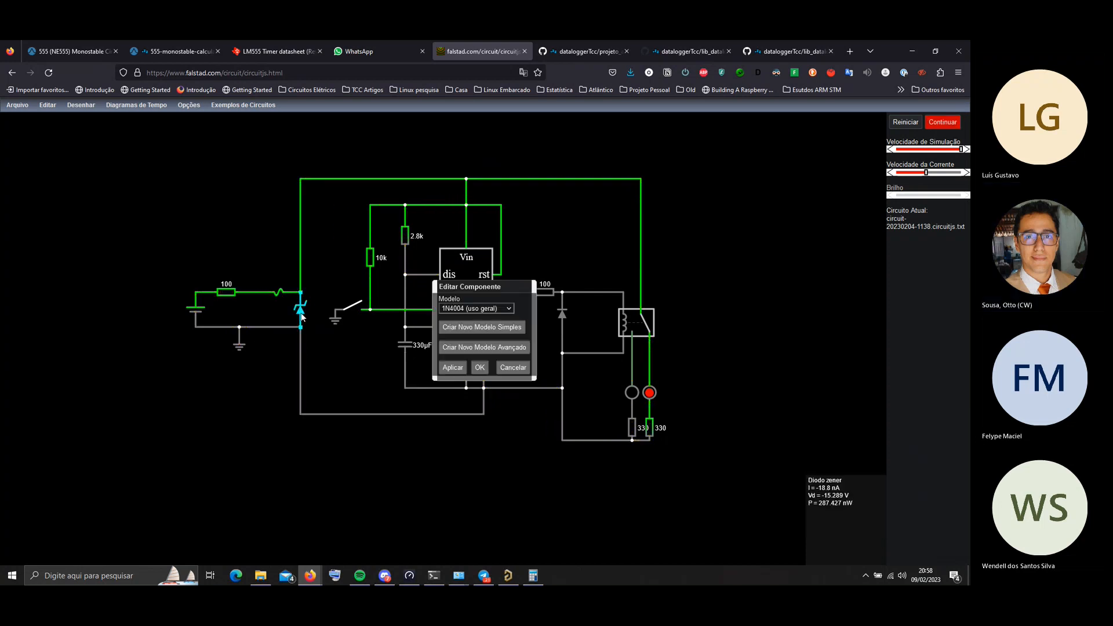
click(494, 308)
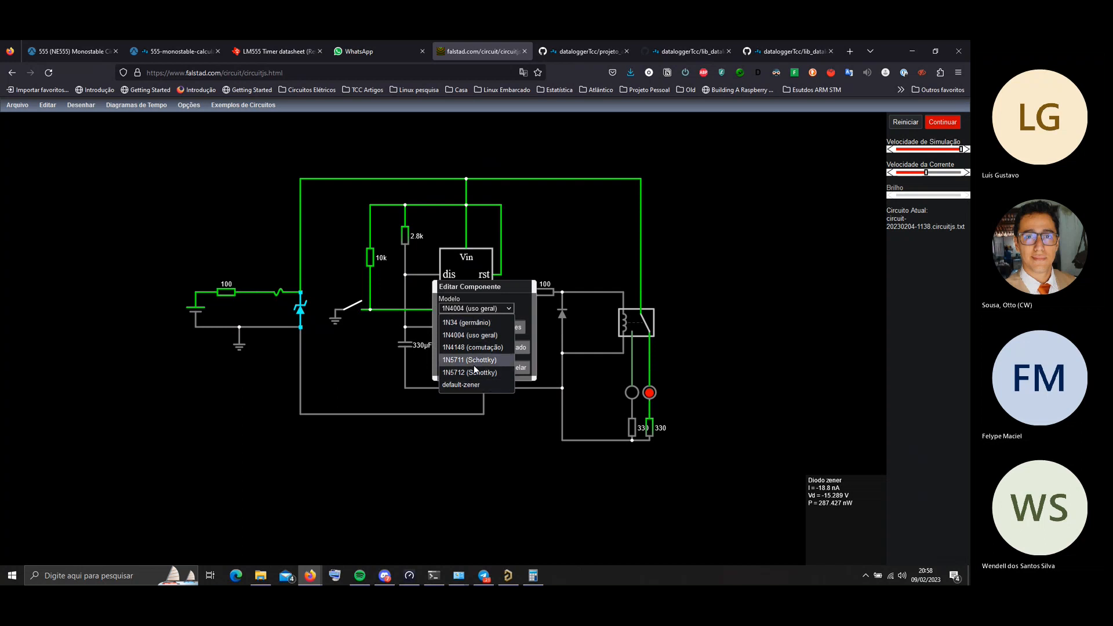
click(464, 322)
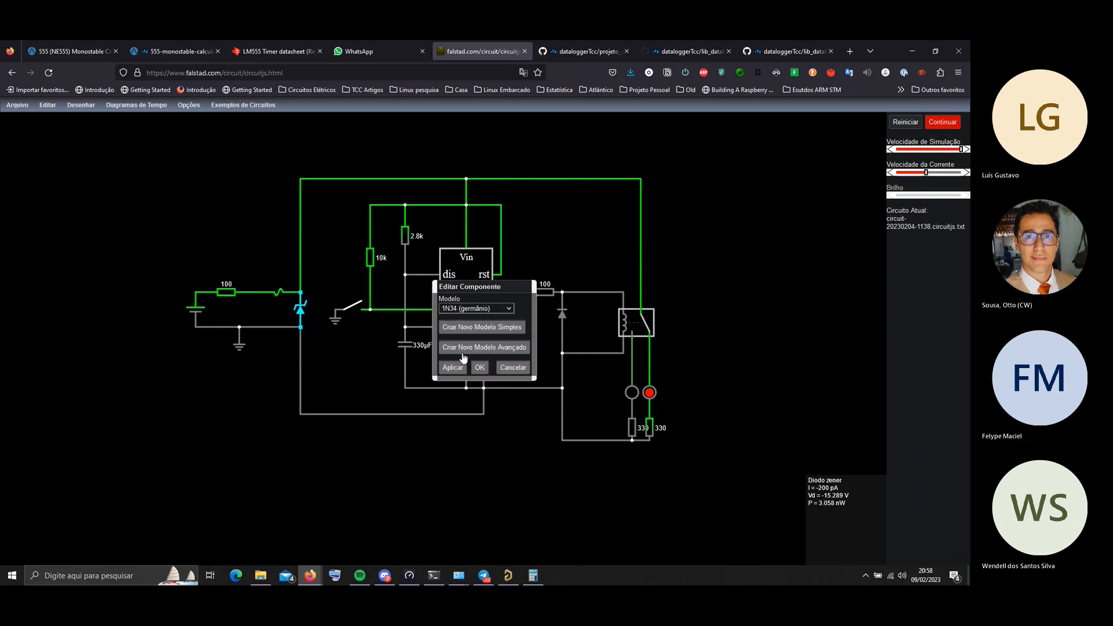
click(477, 371)
Run the simulation with the 1N34 model, check the zener diode's readings, and stop it
click(943, 122)
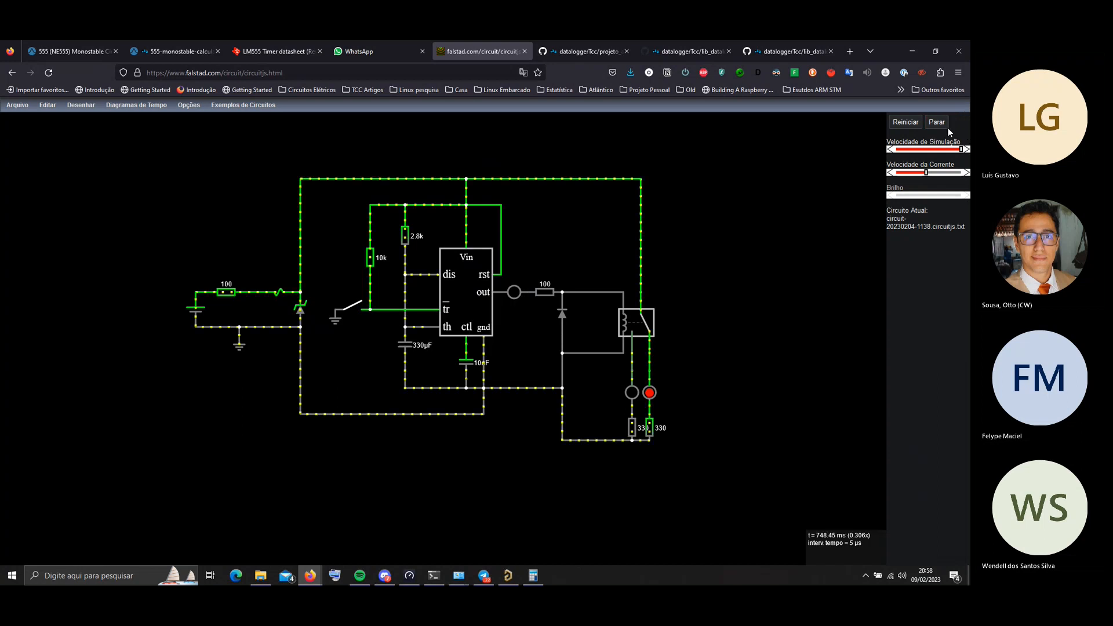
mouse_move(300, 313)
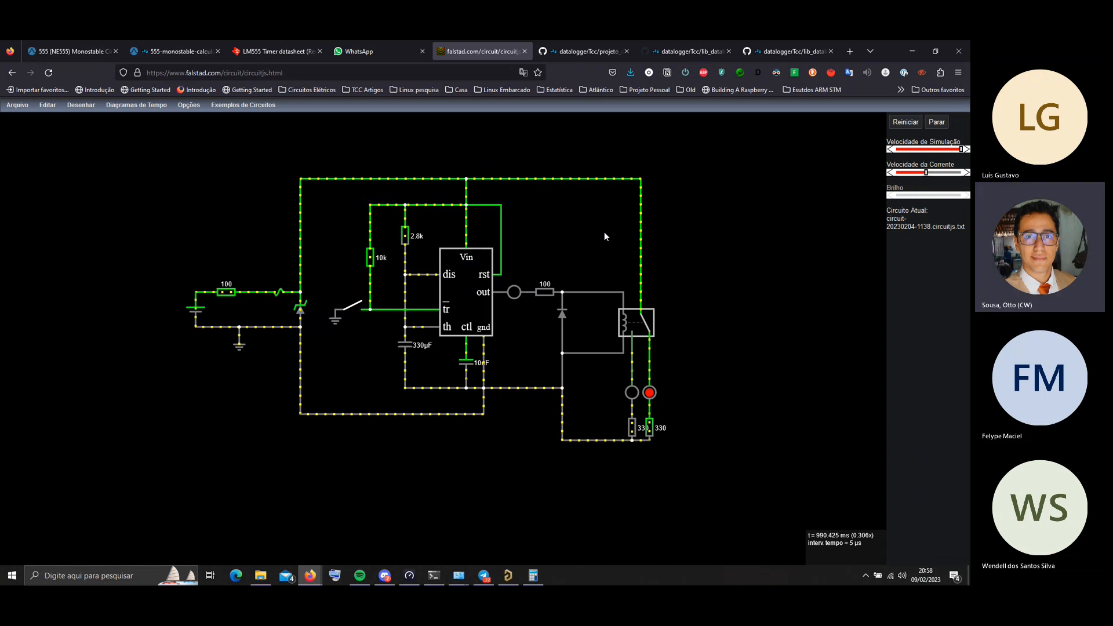
click(937, 121)
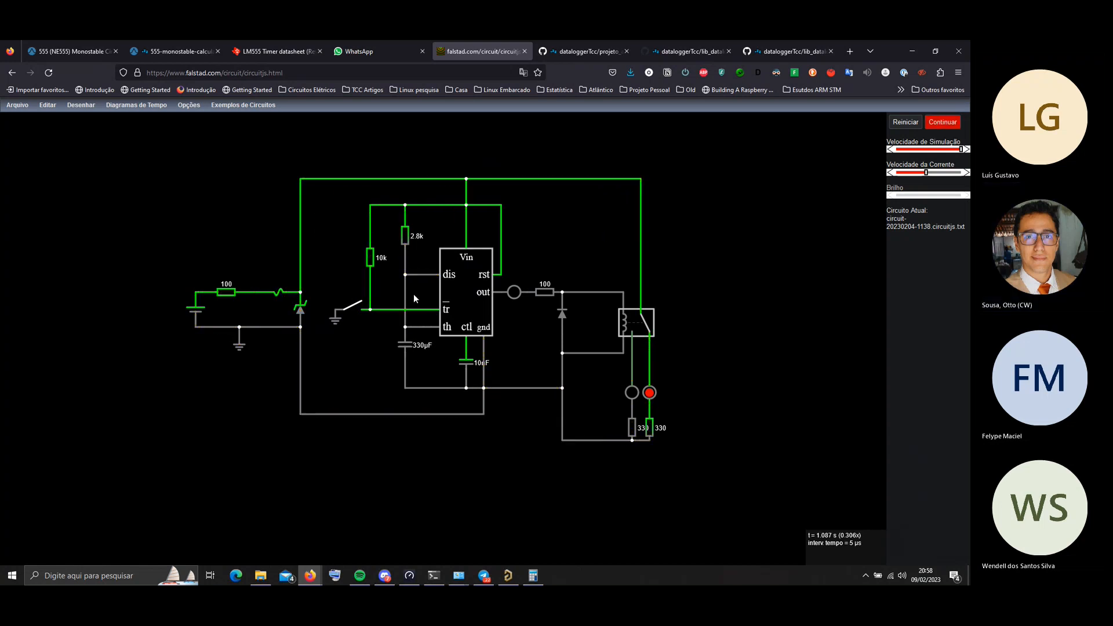
double_click(300, 309)
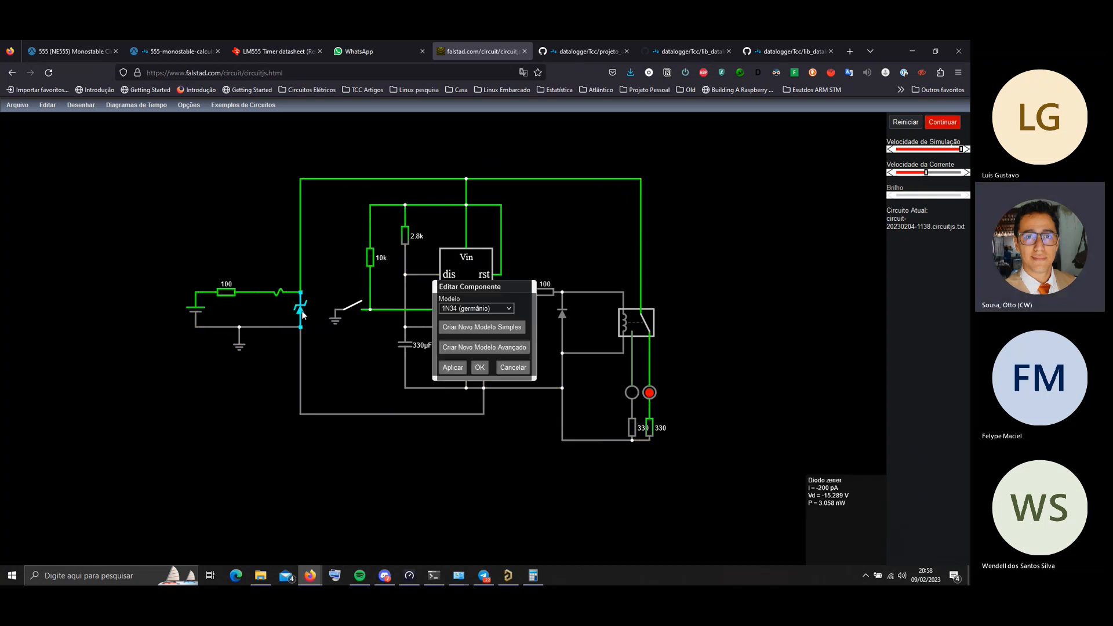
click(493, 328)
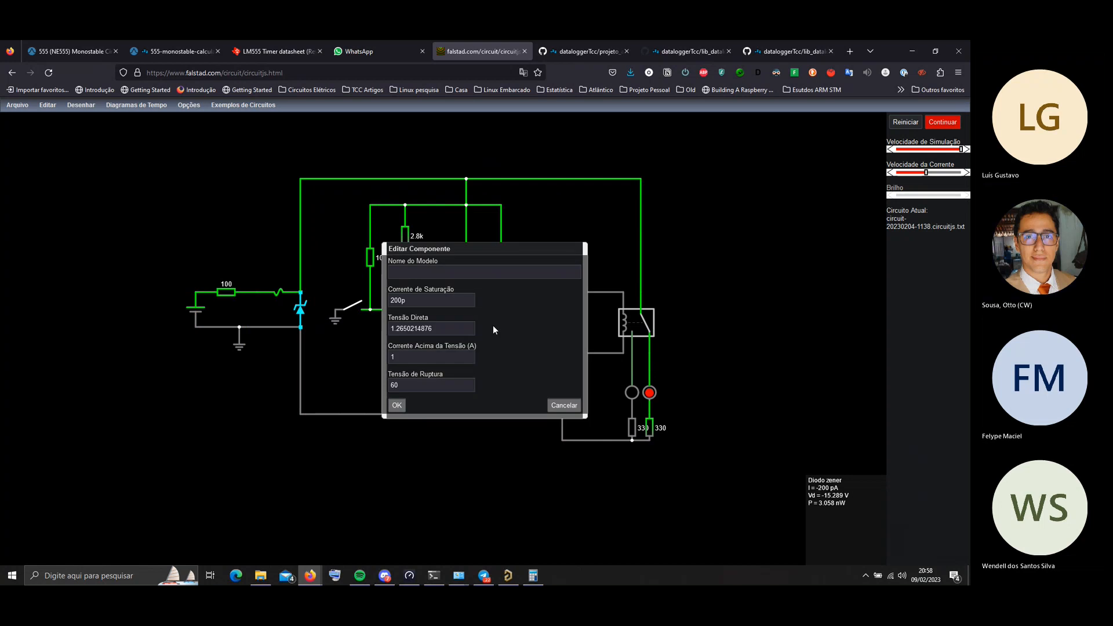
click(452, 329)
click(458, 356)
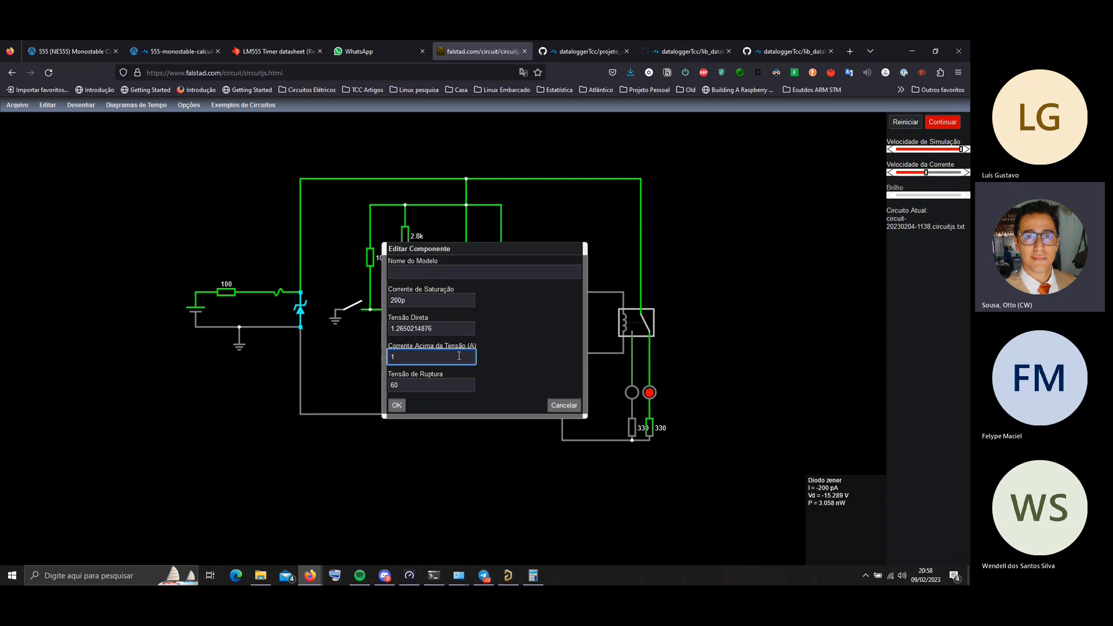
click(449, 327)
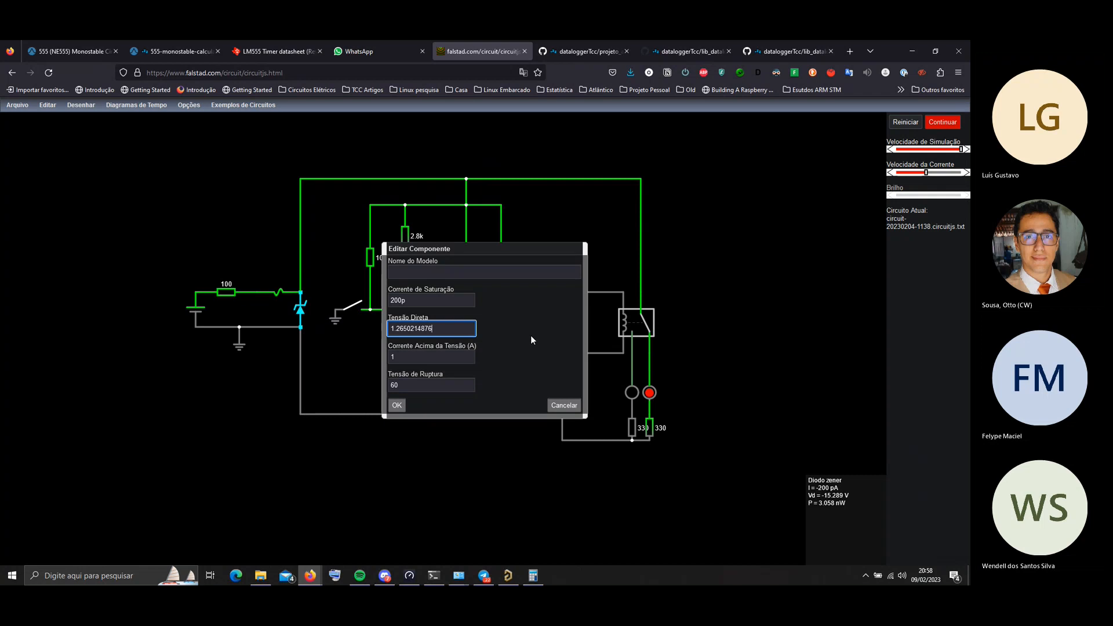
click(564, 406)
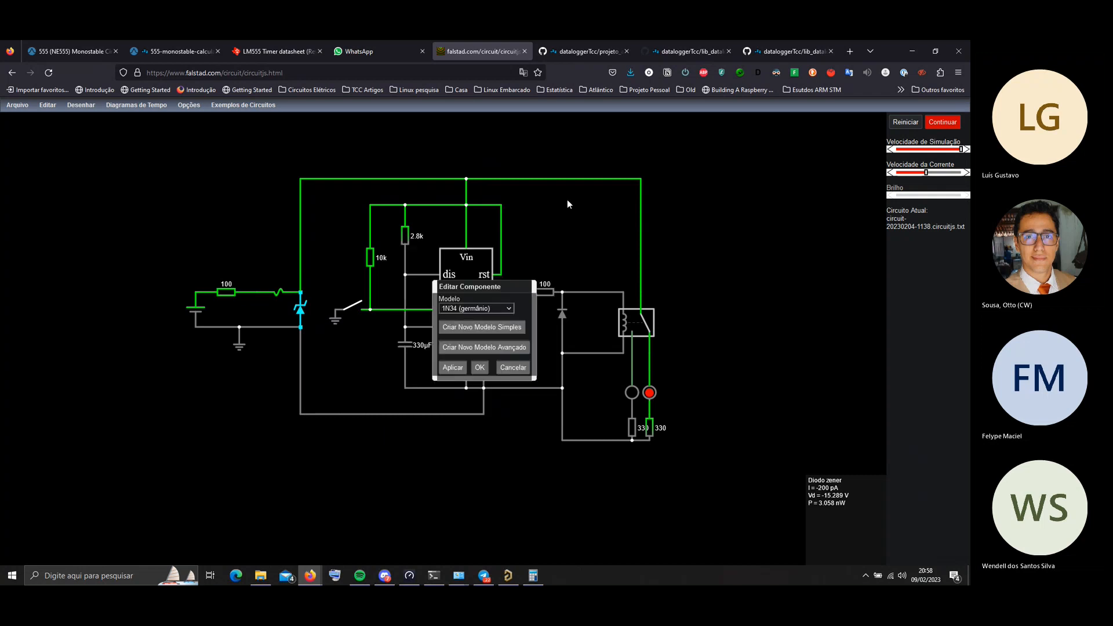
click(512, 367)
Switch to the AutoCore product page and check the 1N4733 zener diode's voltage and power rating
key(alt+Tab)
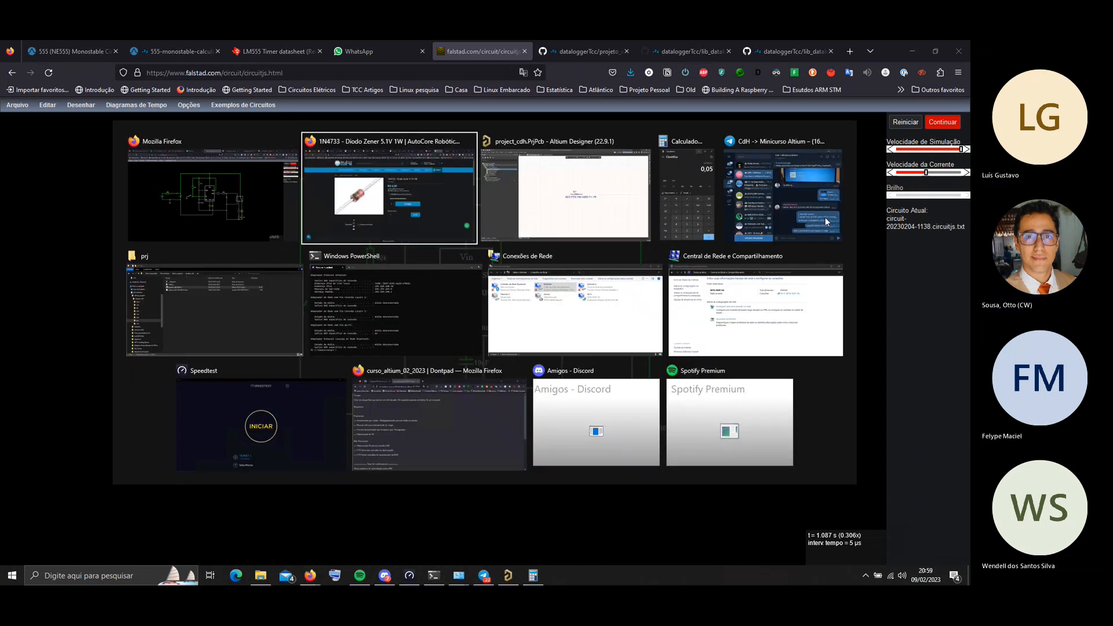
click(460, 231)
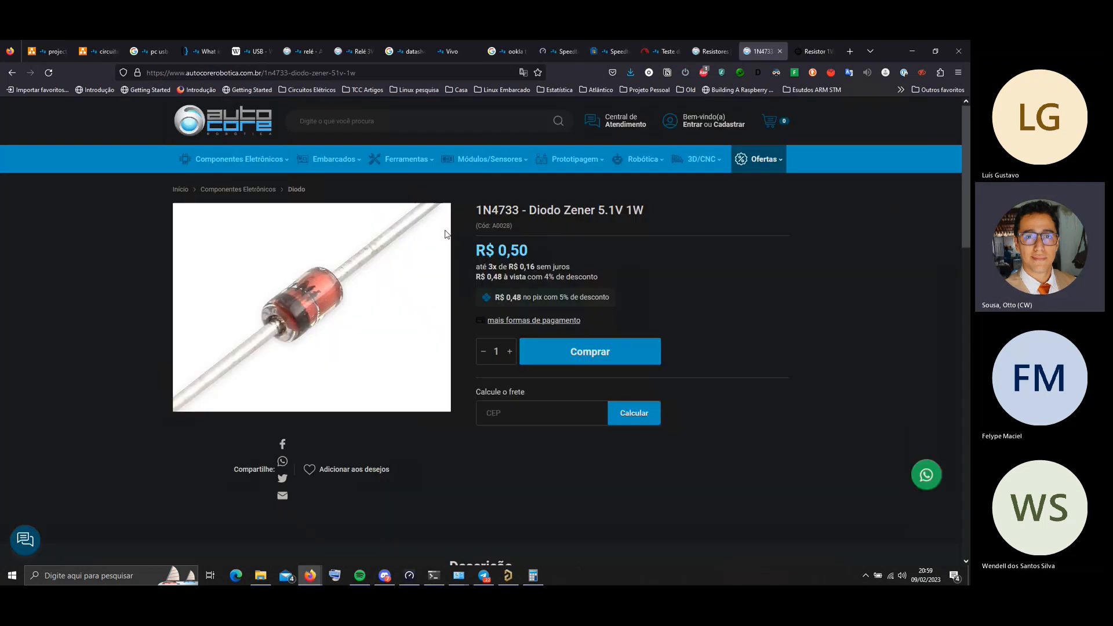
drag(598, 209, 661, 212)
key(alt+Tab)
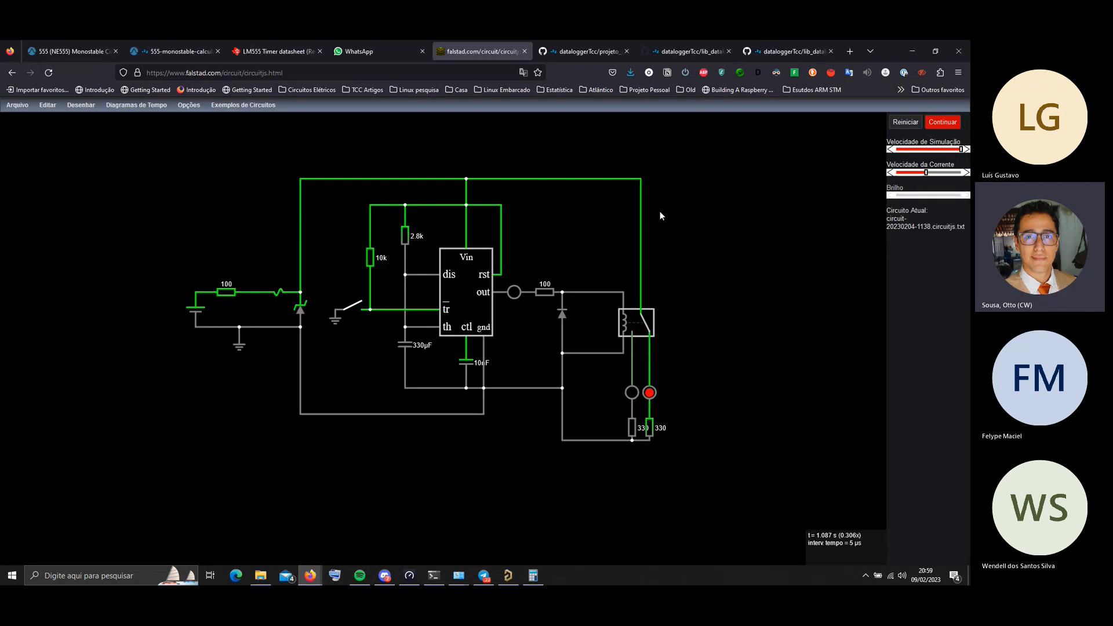
Switch to Altium Designer and search the lib_datalogger library for *zener*
key(alt+Tab)
click(659, 214)
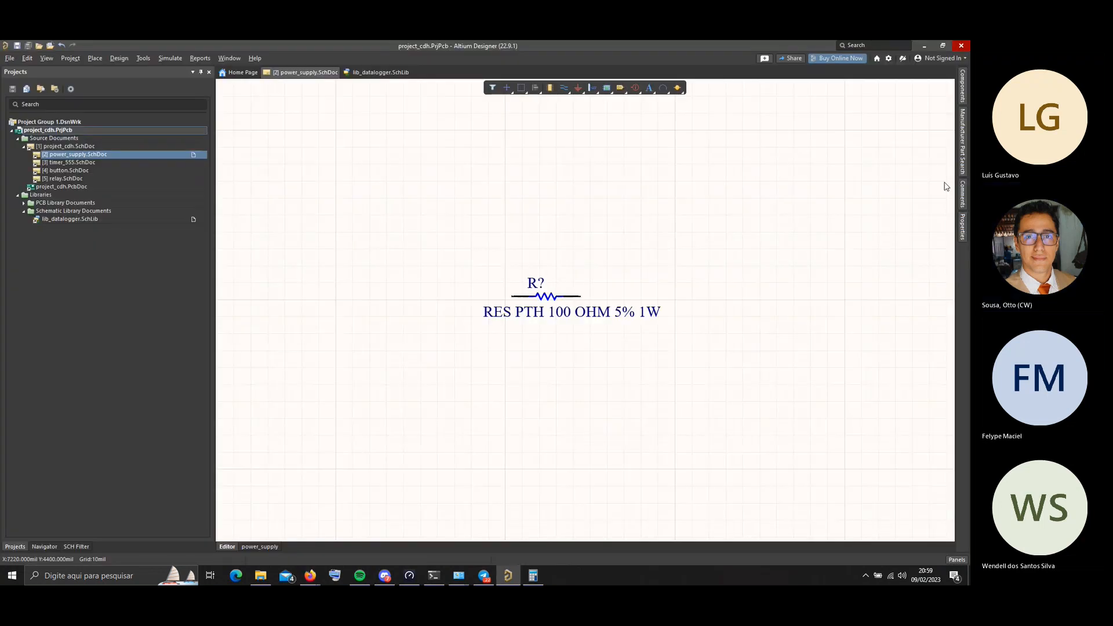
click(962, 97)
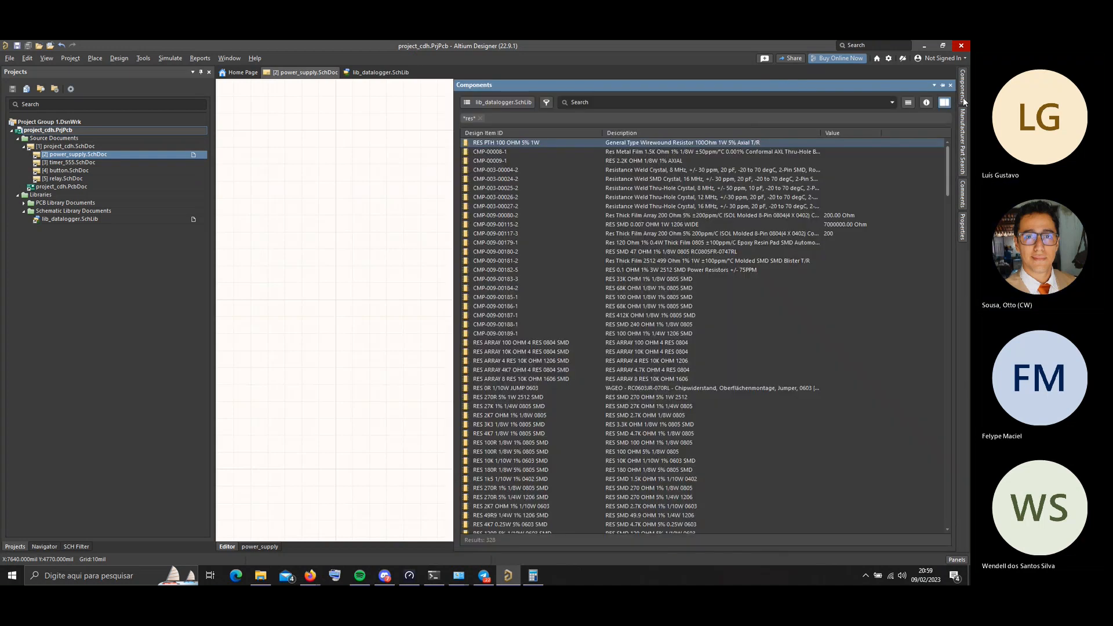
click(655, 104)
text(*)
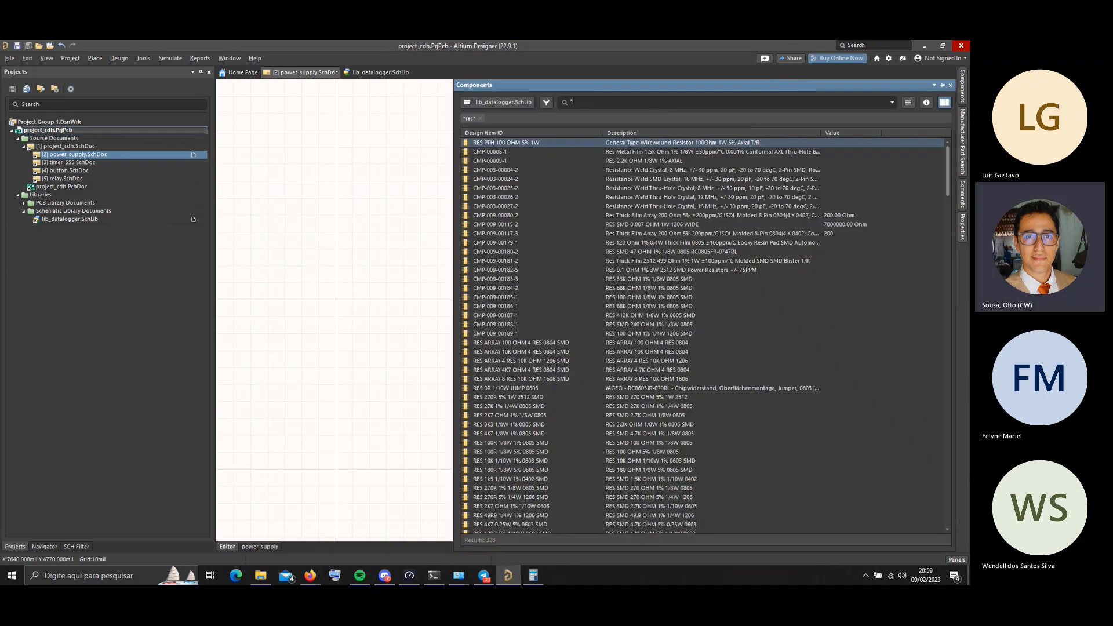
text(zener)
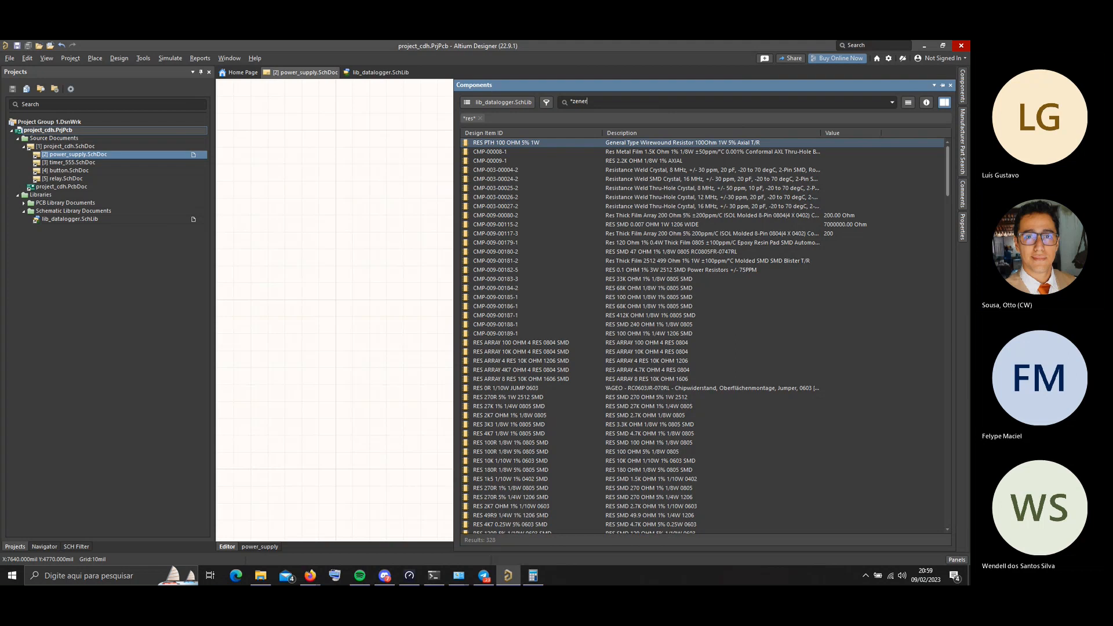
text(*)
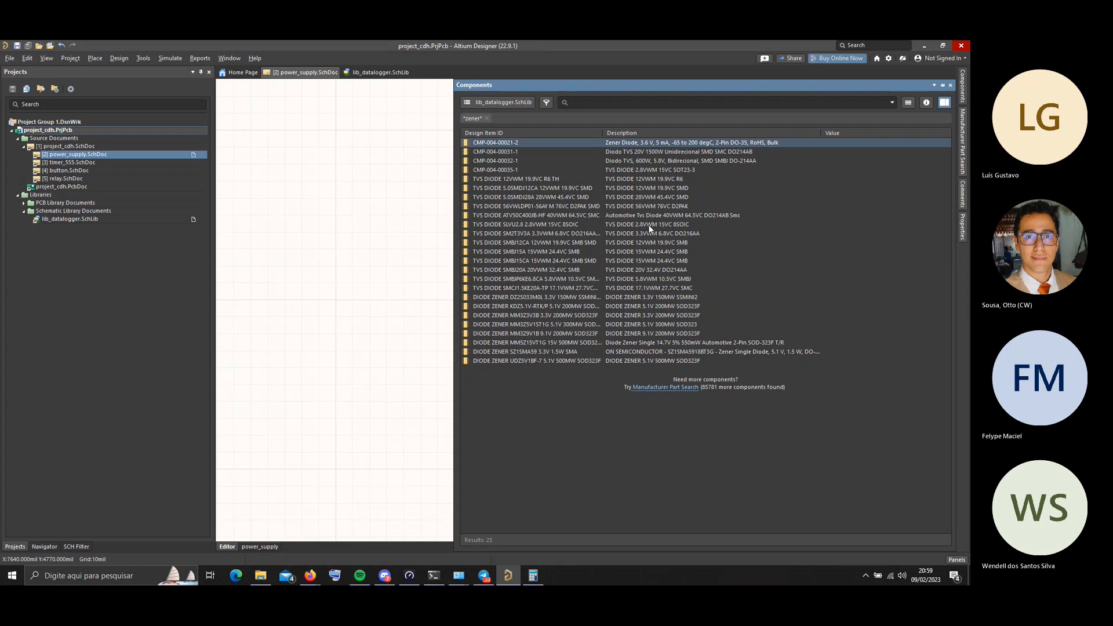
Place DIODE ZENER UDZ5V1BF-7 5.1V 500MW SOD323F in the power_supply schematic, just right of the 100 ohm resistor
click(637, 343)
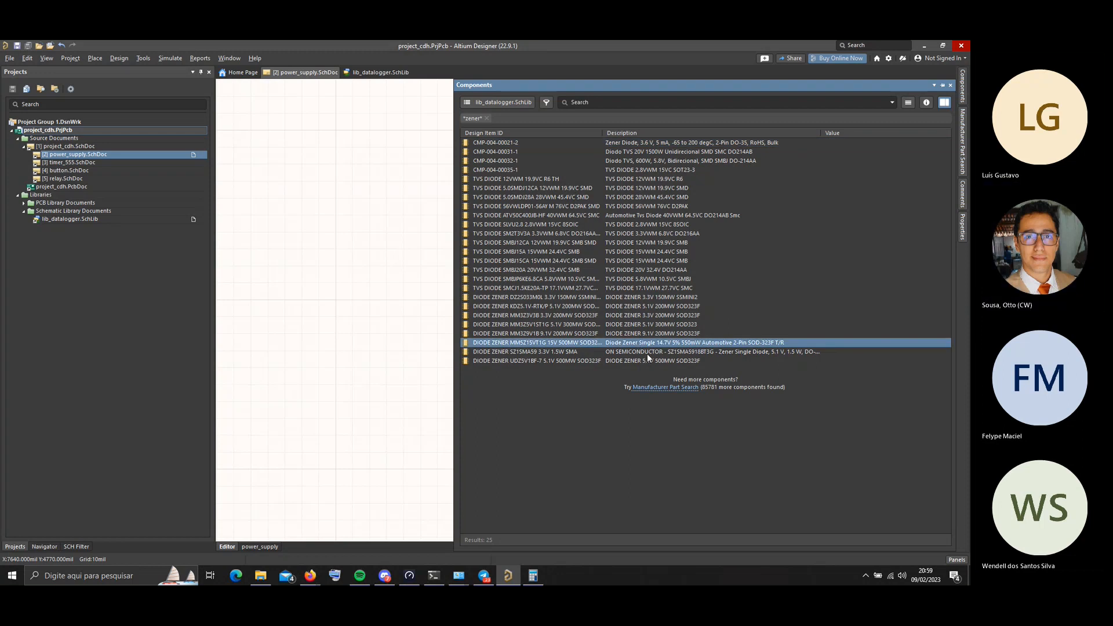
key(Down)
key(Down)
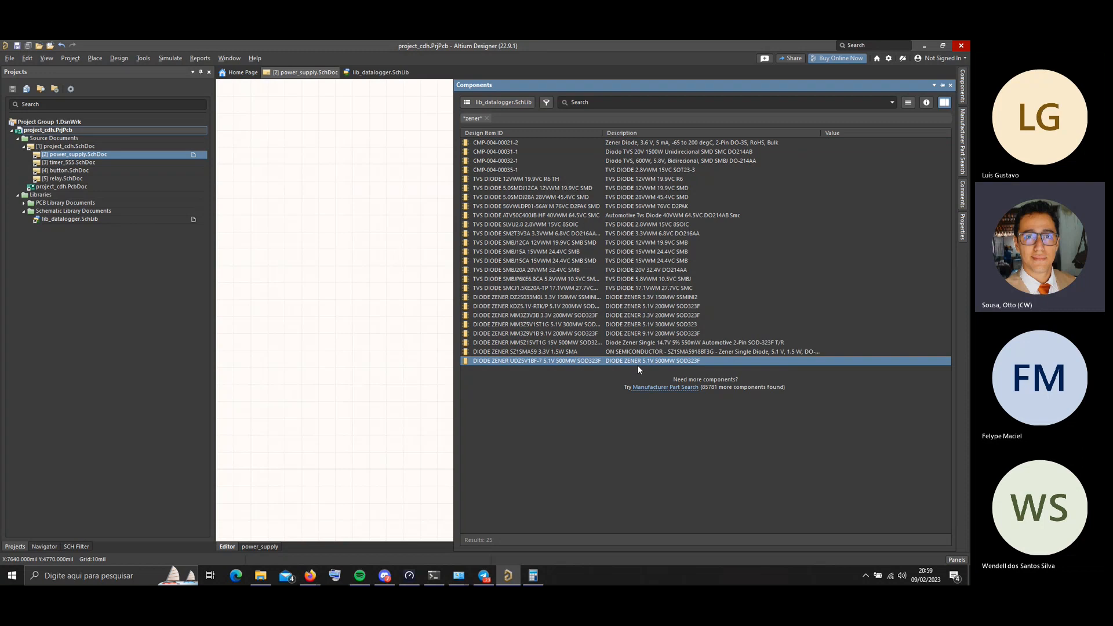
double_click(637, 362)
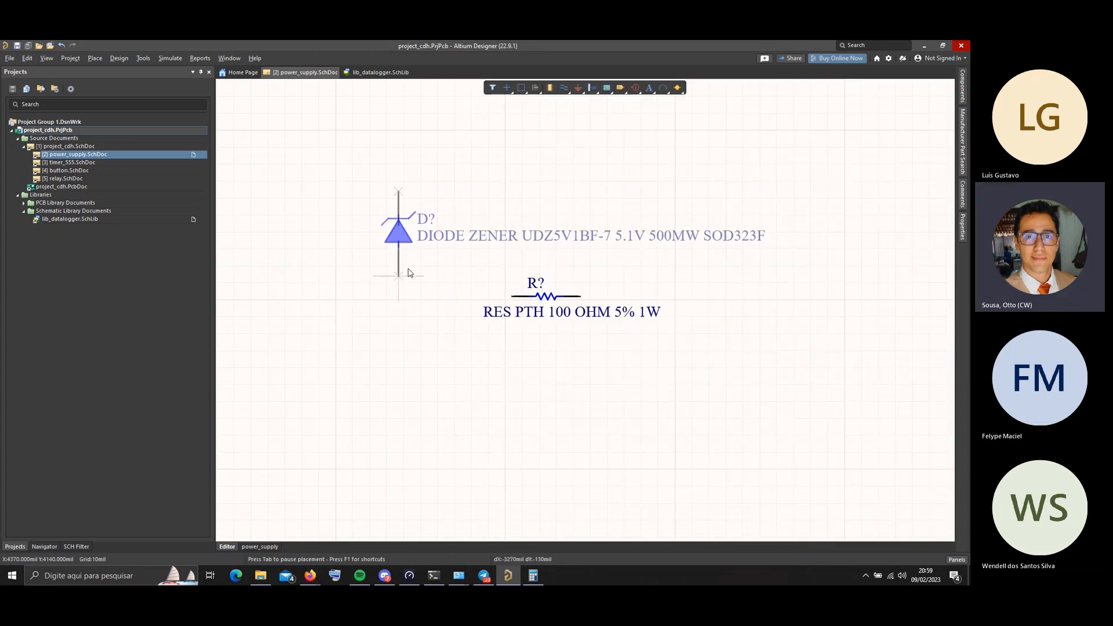
click(640, 246)
key(Escape)
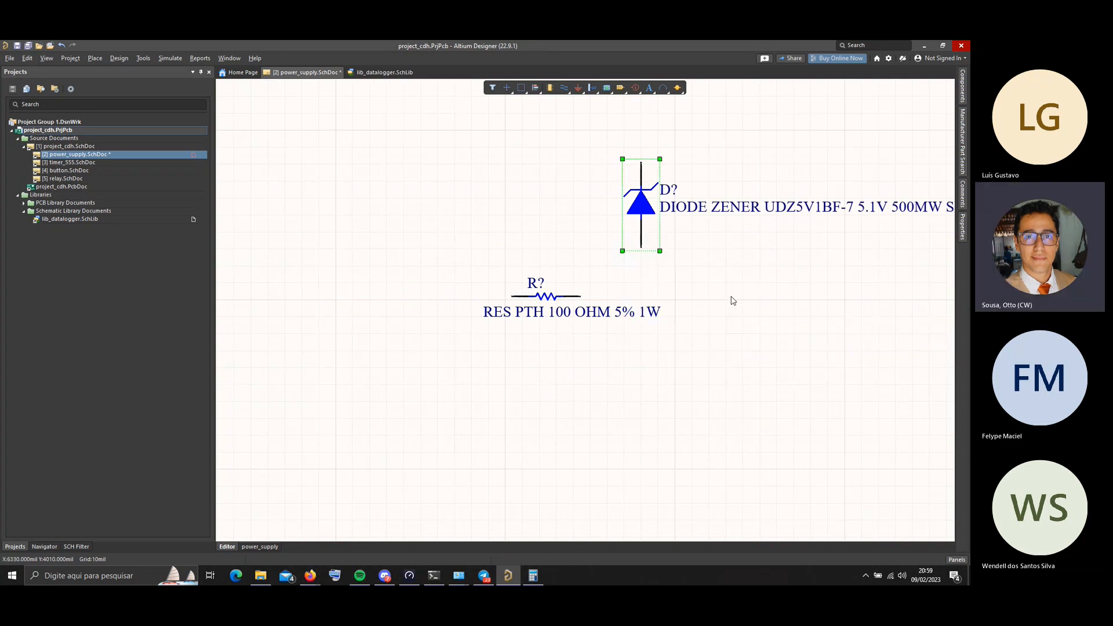
ctrl+scroll(732, 293, down, 1)
right_drag(771, 297, 585, 304)
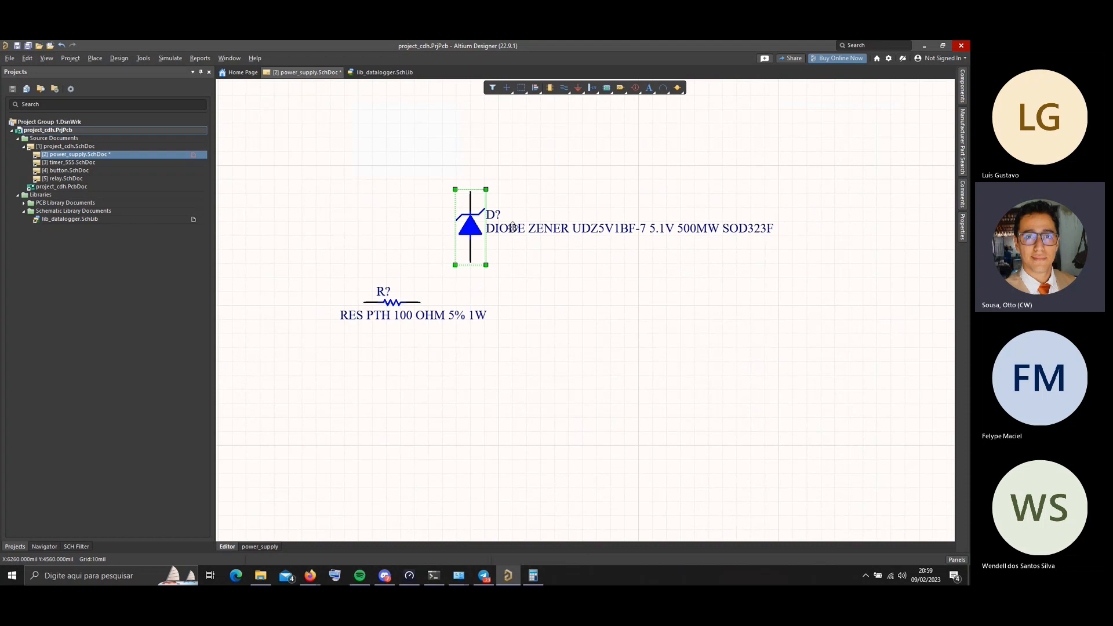
drag(470, 232, 510, 296)
click(616, 218)
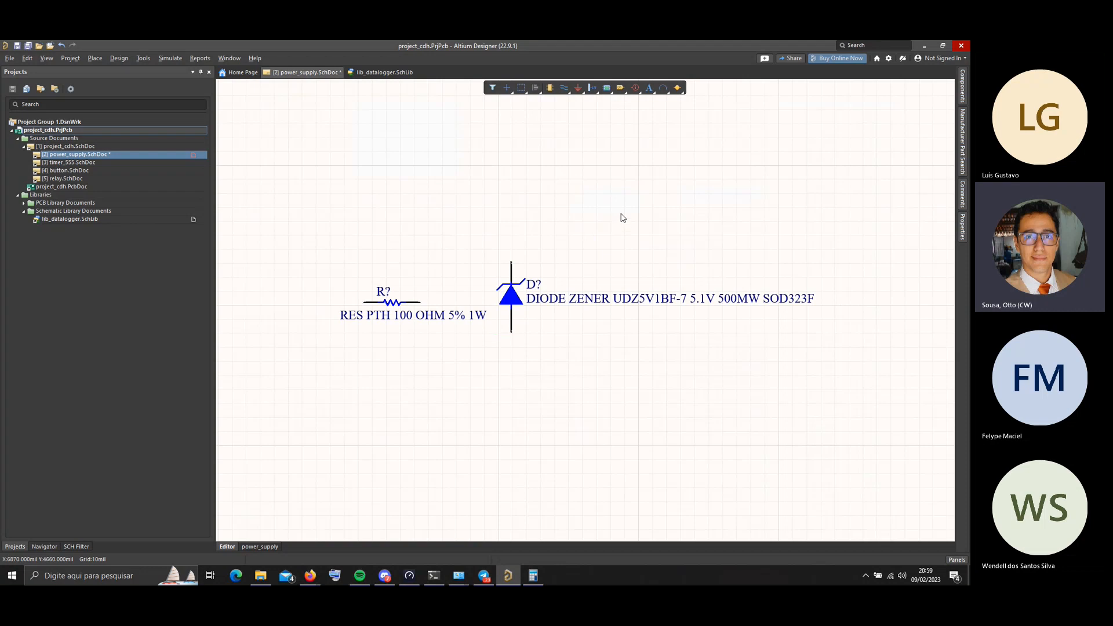
Delete the zener diode beside the 100 ohm resistor and reopen the library's zener component list
drag(863, 221, 500, 364)
key(Delete)
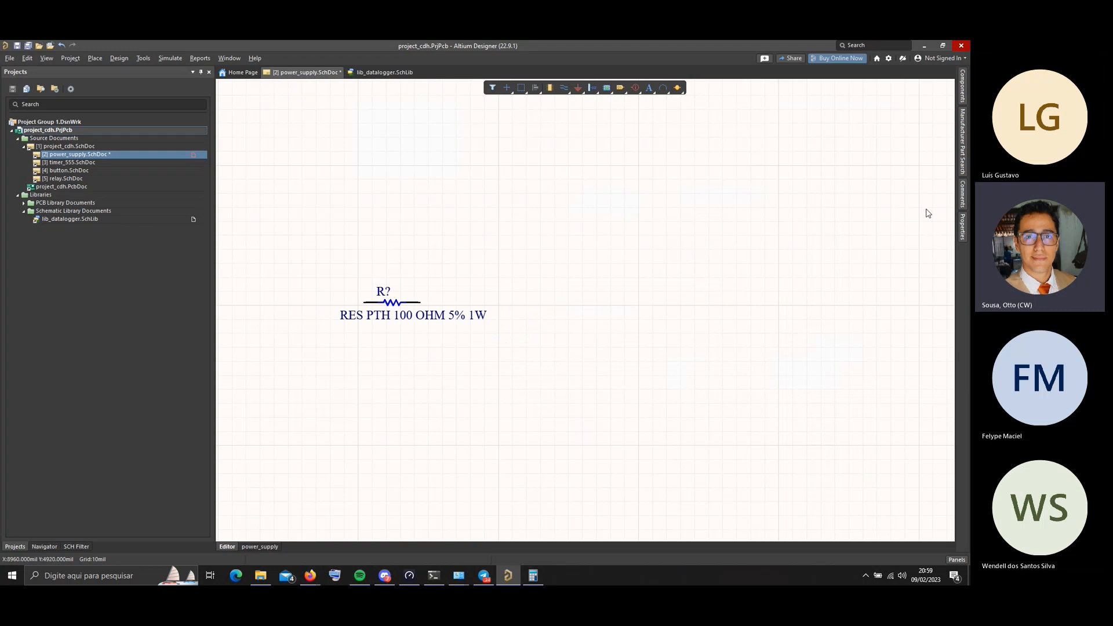
click(962, 196)
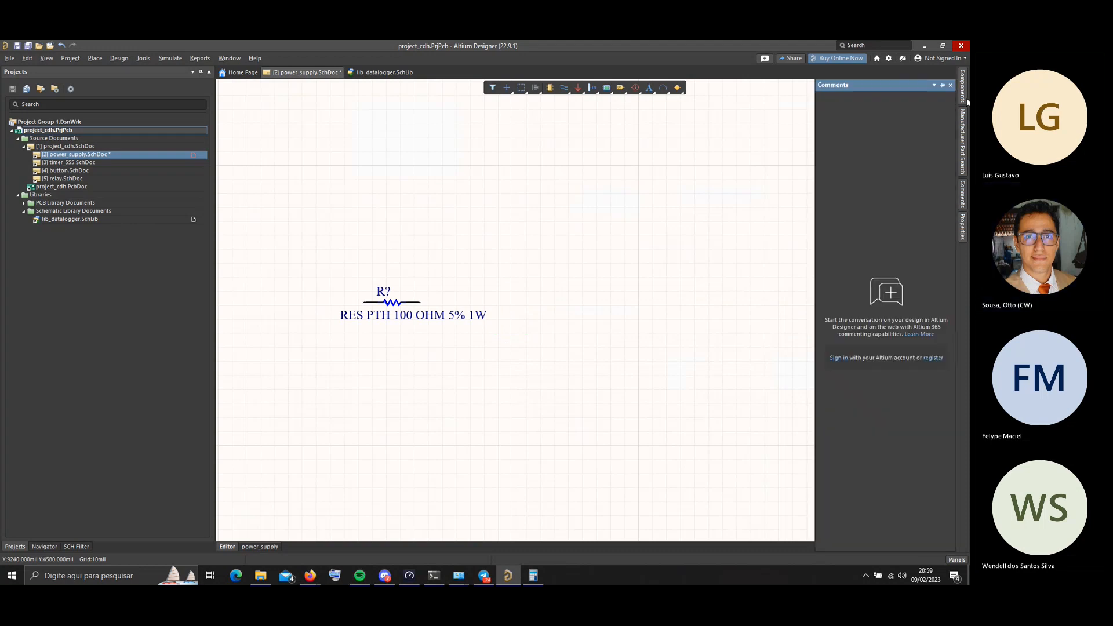
click(963, 165)
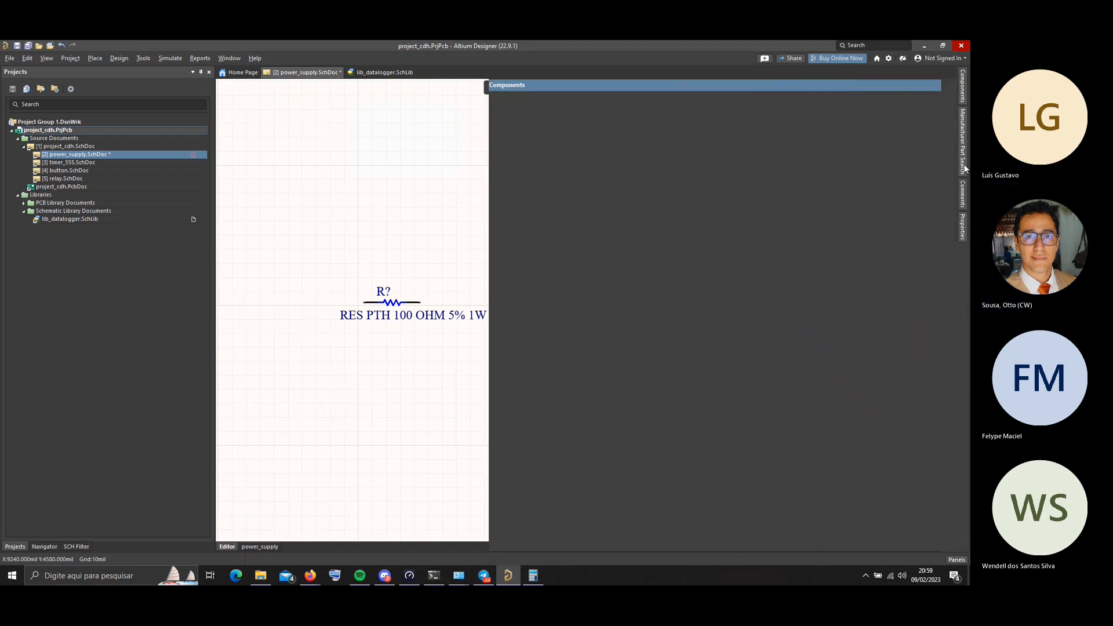
click(964, 229)
click(965, 202)
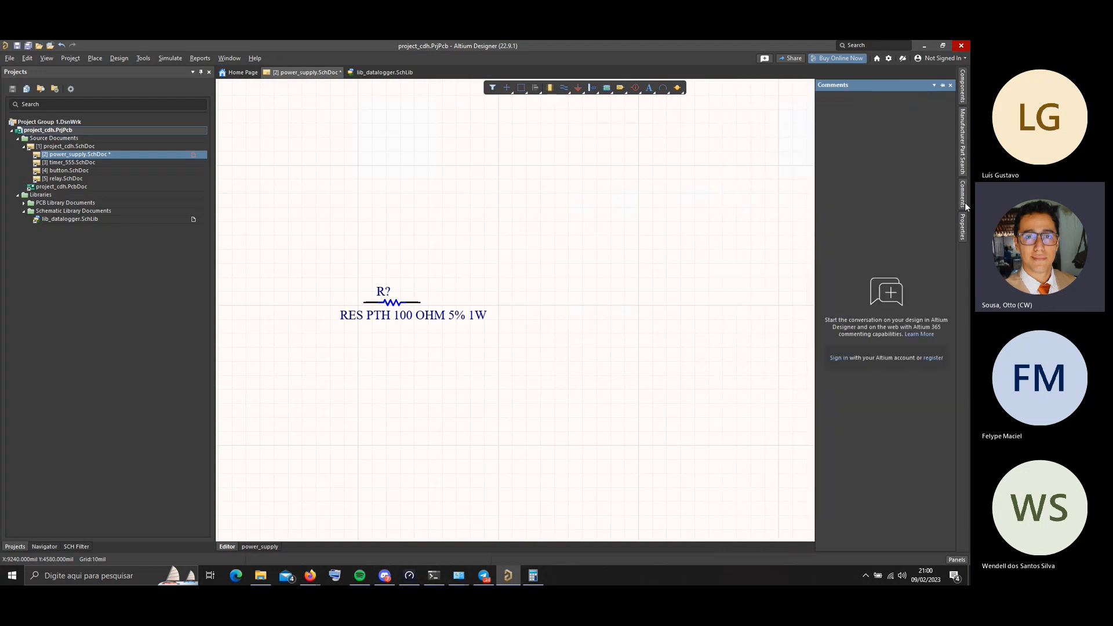
click(964, 87)
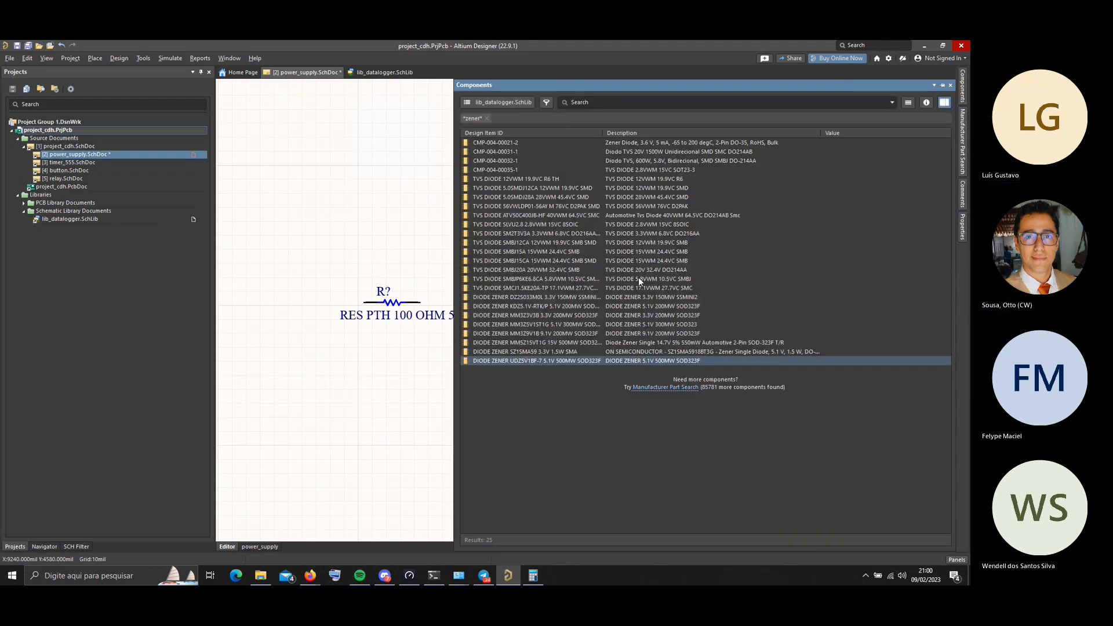
Examine the TVS and zener diodes in lib_datalogger, comparing their voltage, power rating and package
click(640, 333)
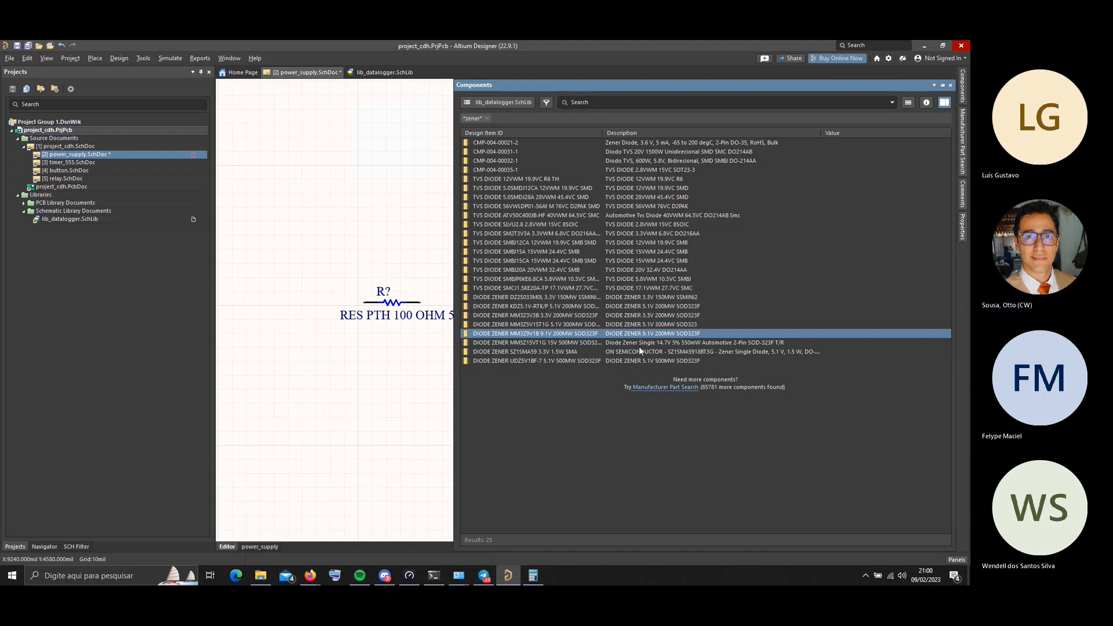
click(637, 223)
click(637, 261)
click(641, 272)
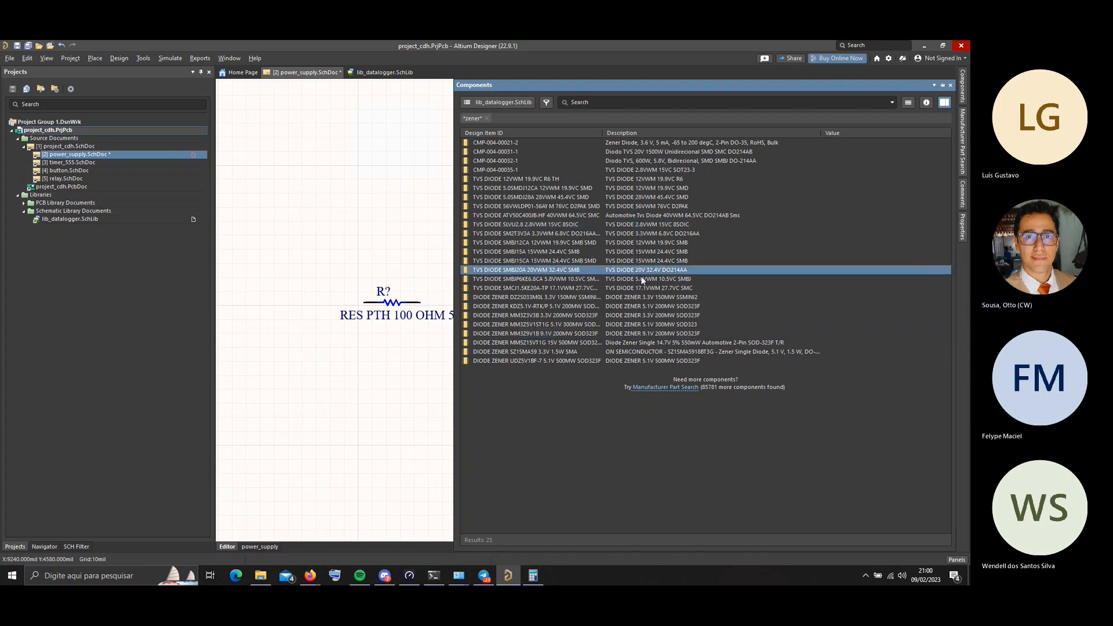
click(641, 278)
click(641, 288)
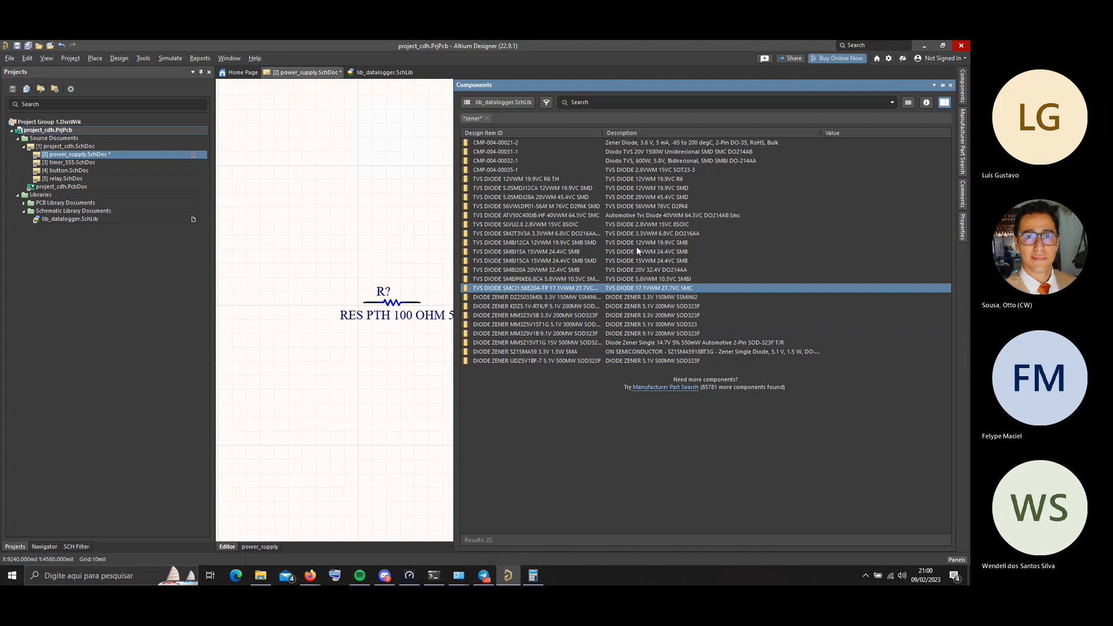
click(632, 224)
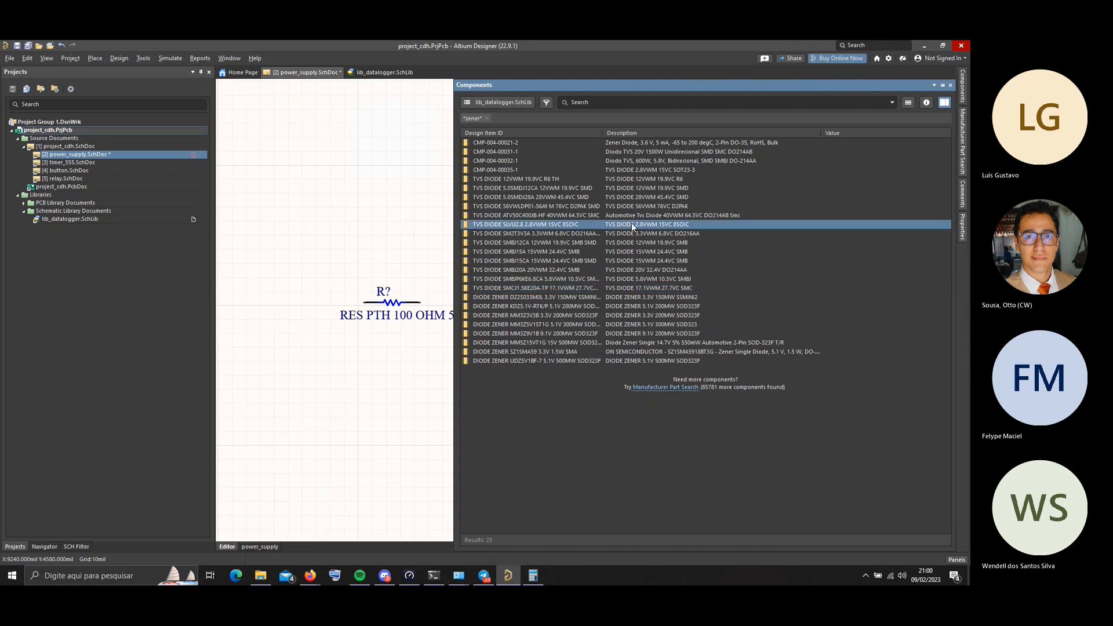
click(630, 167)
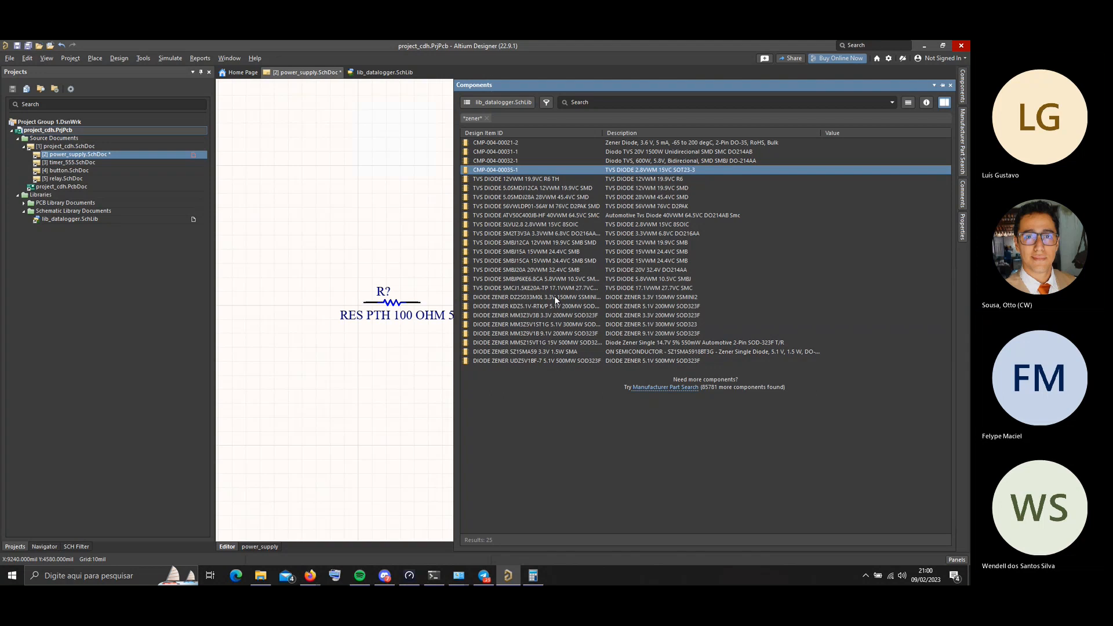
click(659, 360)
click(665, 343)
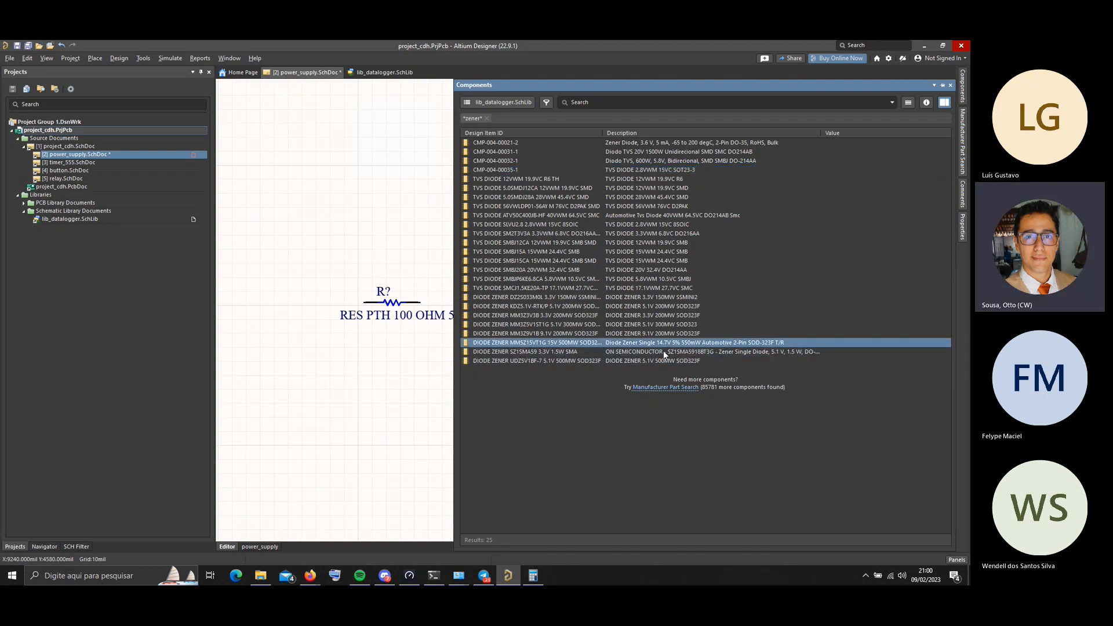
click(689, 352)
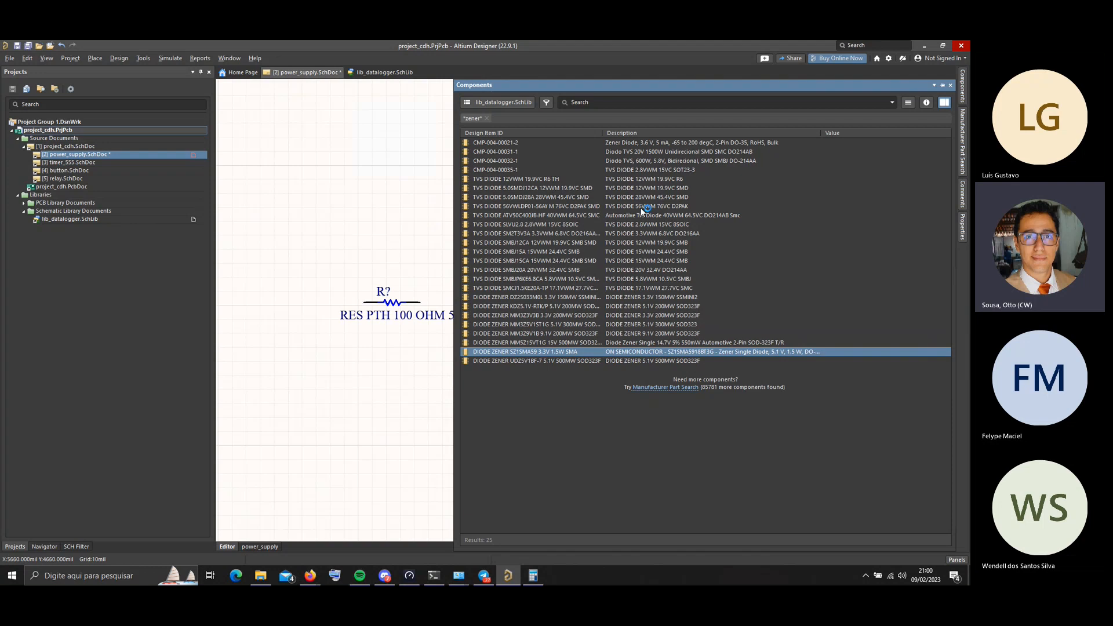
Try to place the 5.1V 300MW SOD323 zener diode from lib_datalogger in the schematic
click(610, 325)
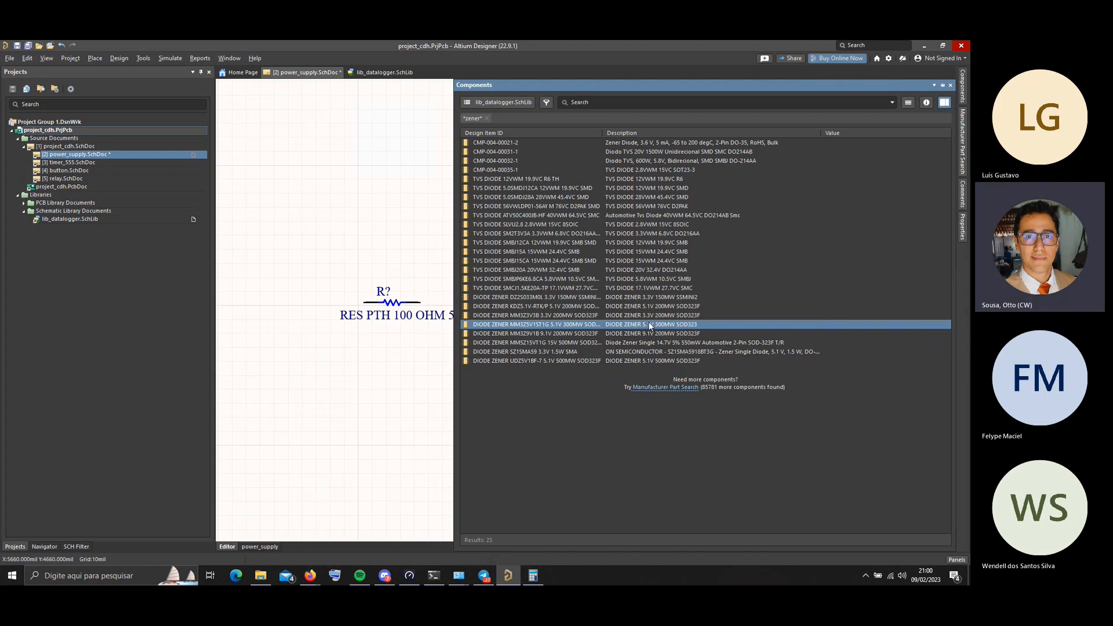
drag(649, 326, 361, 228)
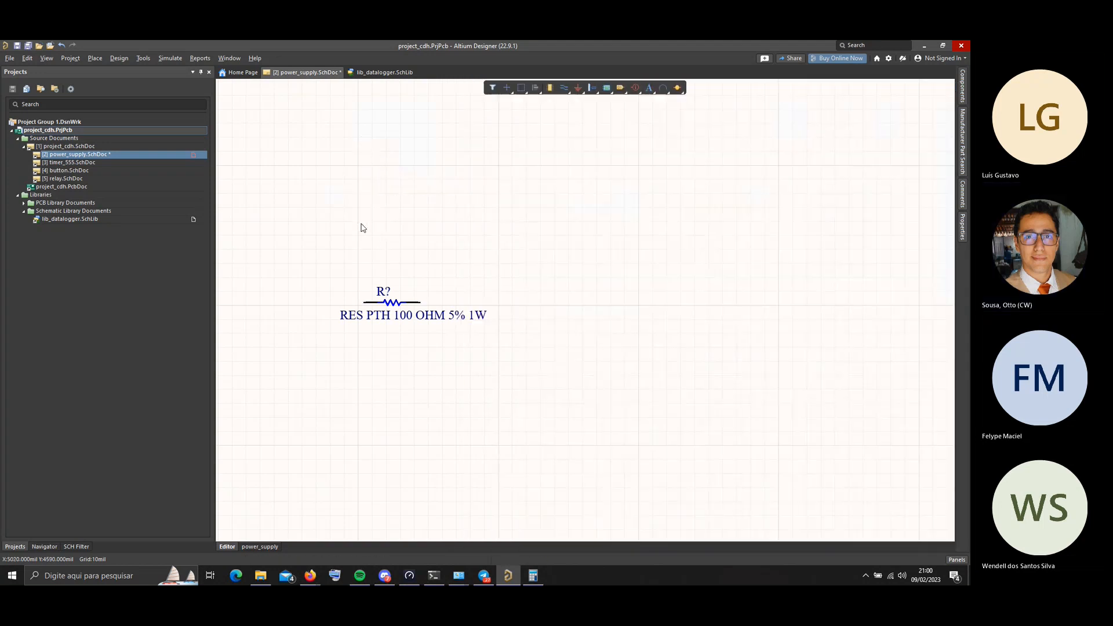
click(967, 165)
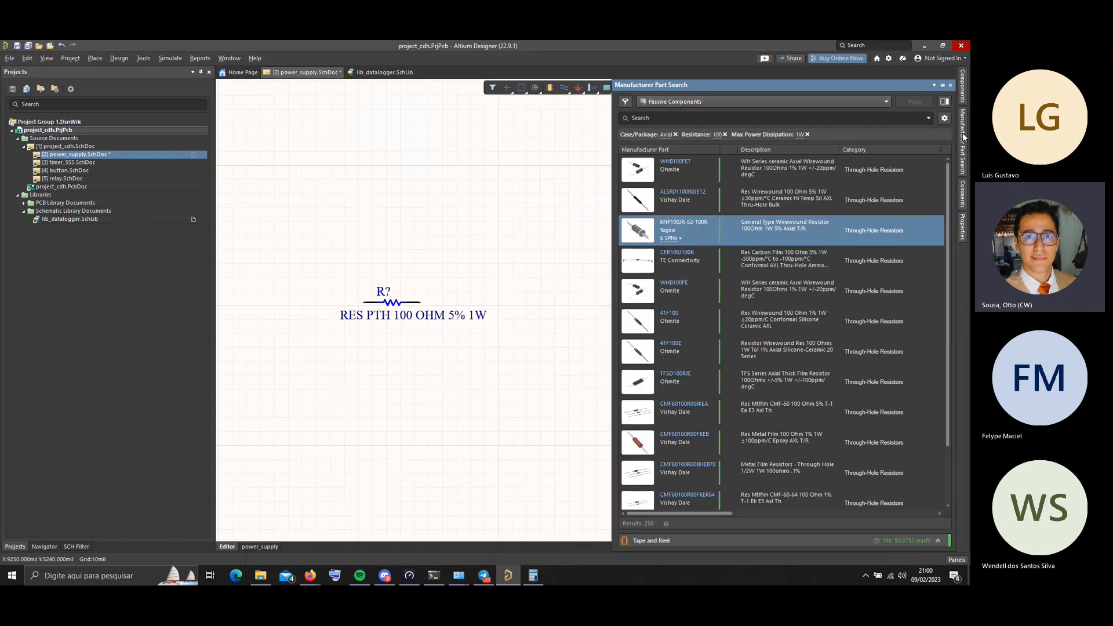
click(962, 87)
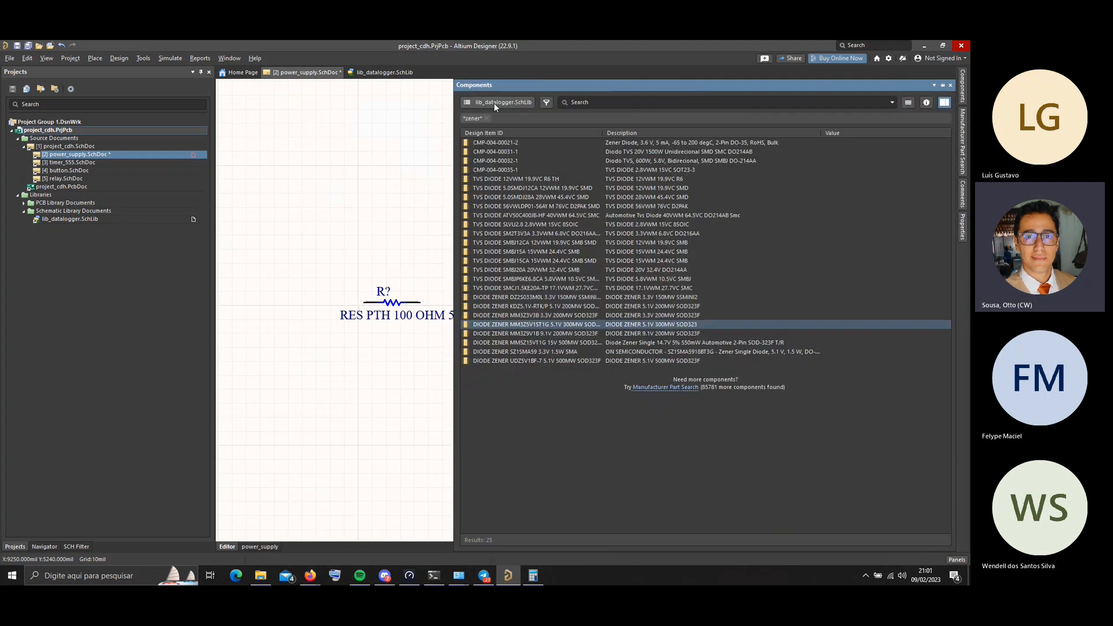
Search the Miscellaneous Devices.IntLib component library for zener
click(494, 103)
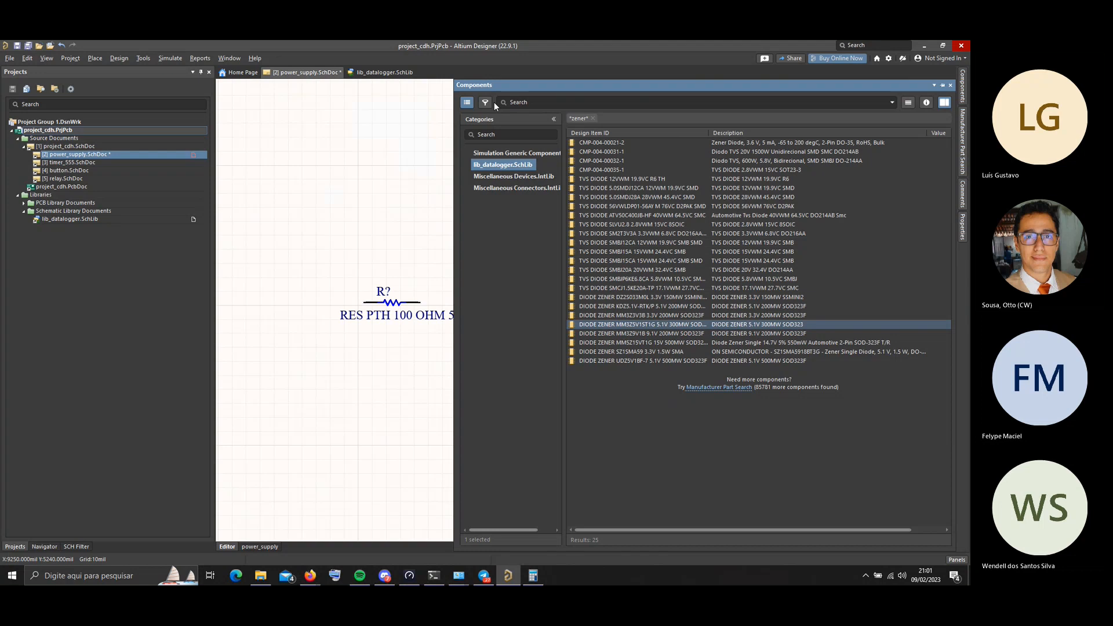
click(516, 177)
click(510, 135)
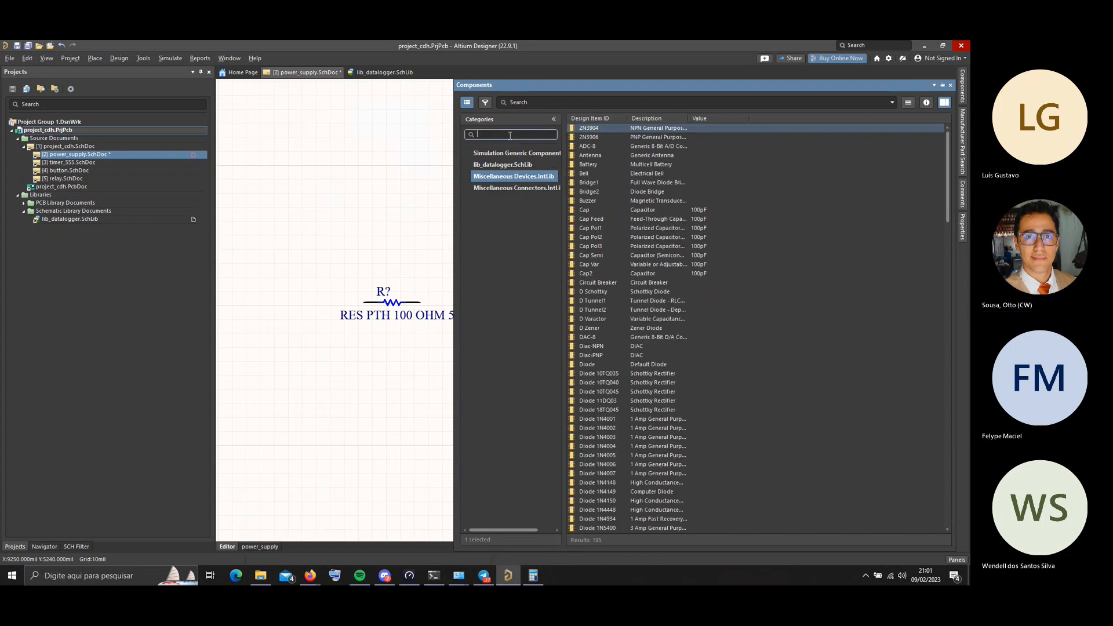
click(557, 101)
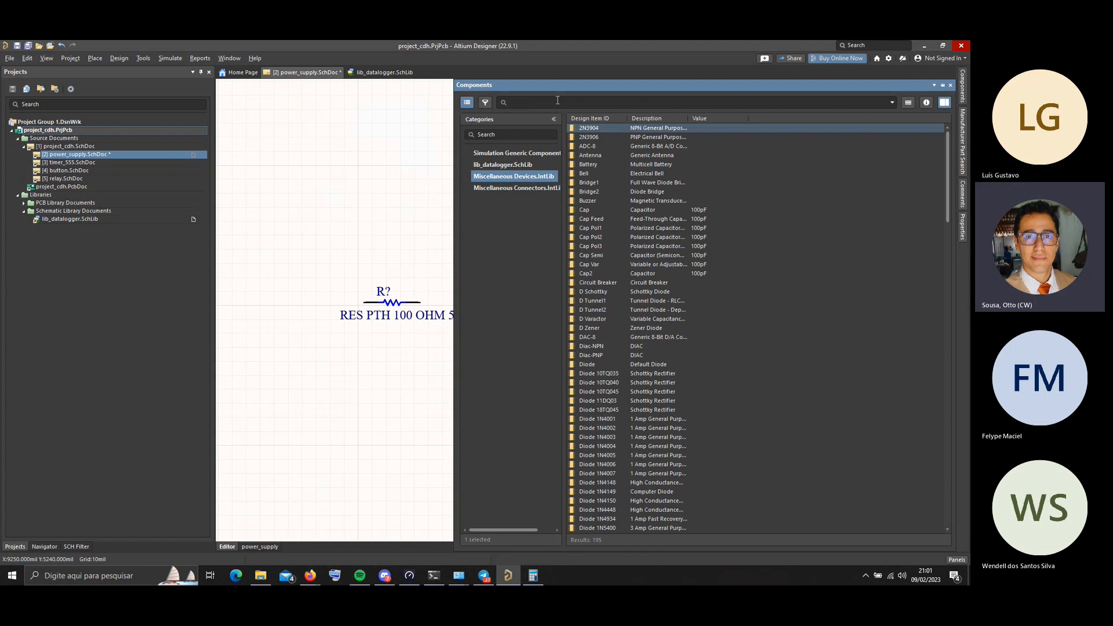
text(zener)
key(Return)
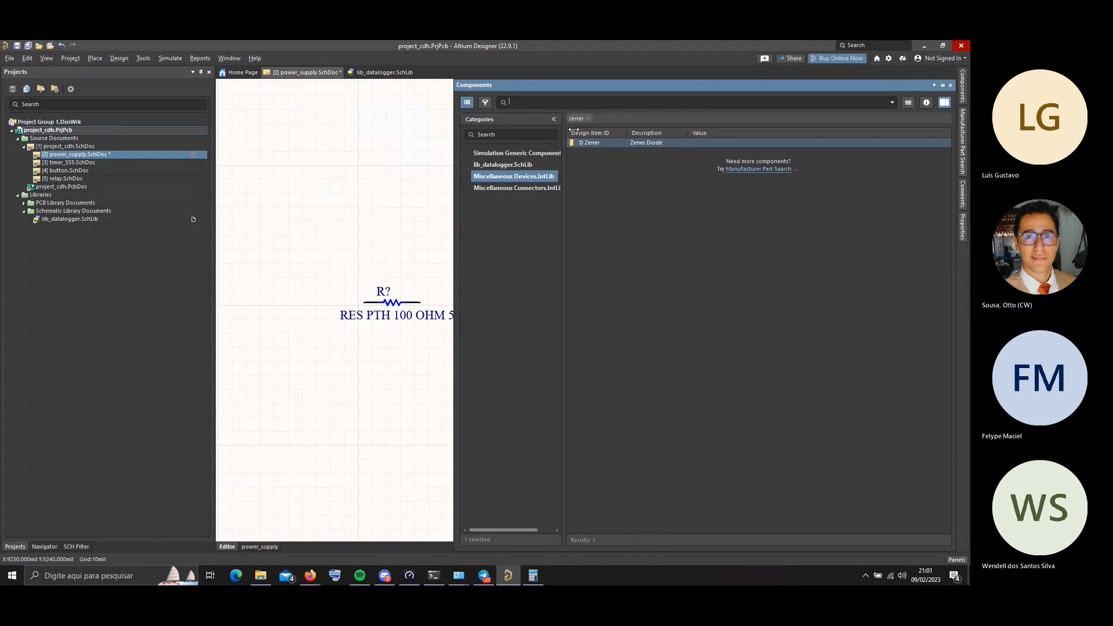
Try the generic D Zener above the 100 ohm resistor in the power_supply schematic, and delete it
double_click(632, 141)
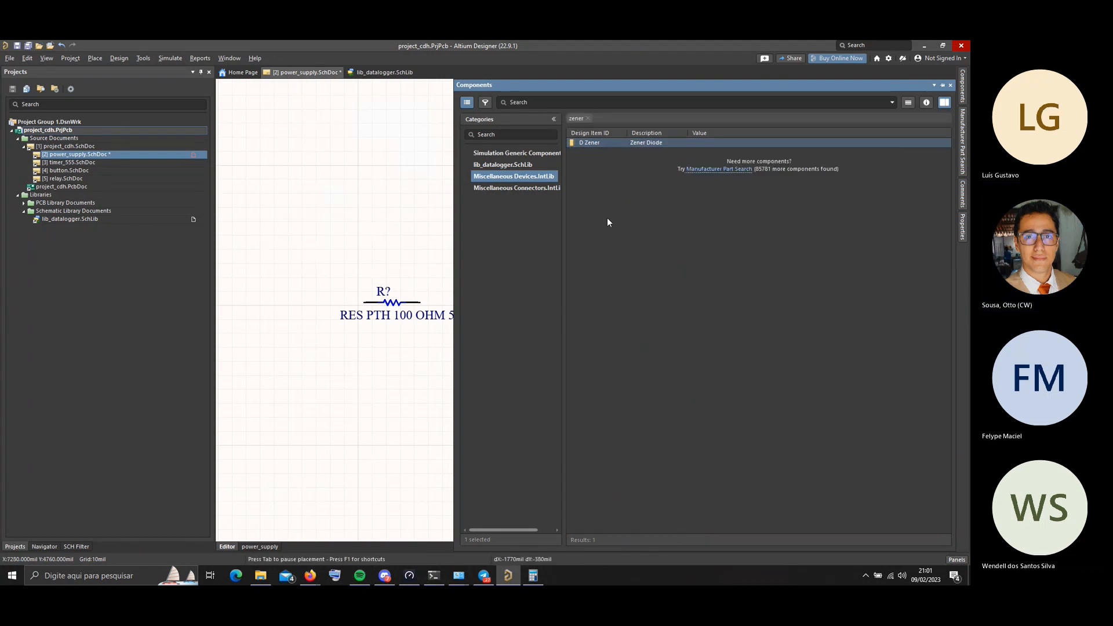
click(295, 243)
key(Escape)
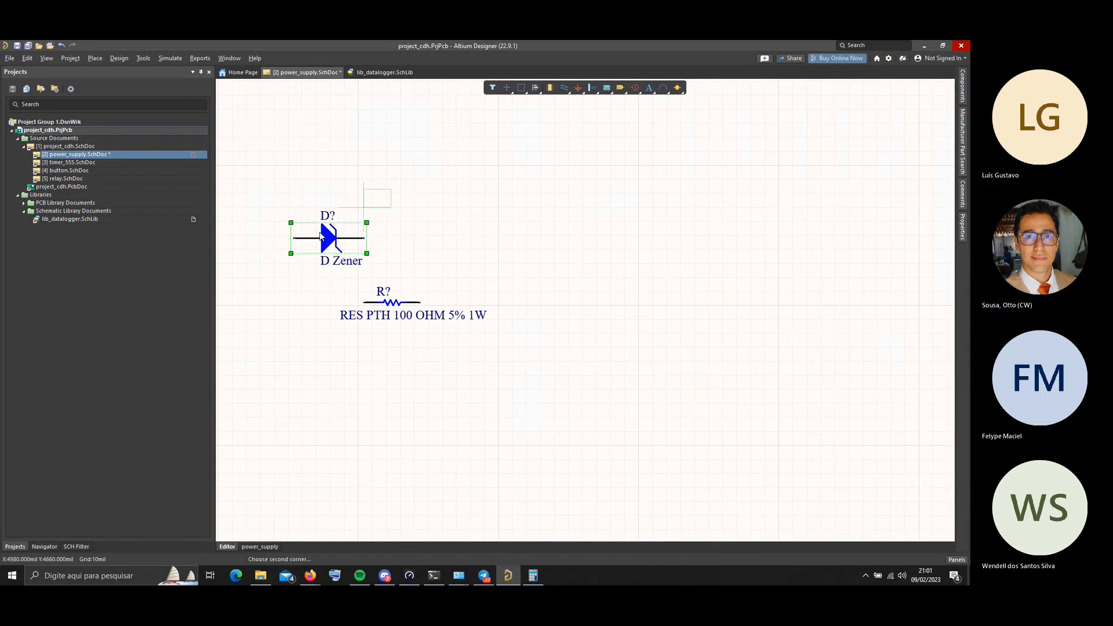
click(255, 270)
key(Delete)
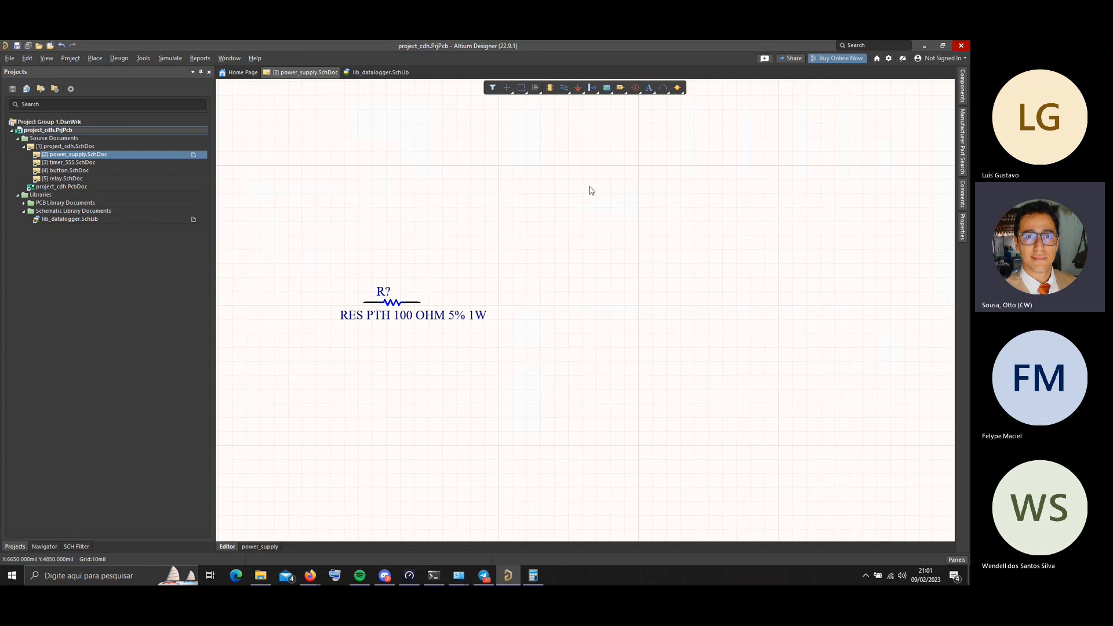
Move the 100 ohm resistor up and to the right on the power_supply schematic
drag(576, 223, 301, 377)
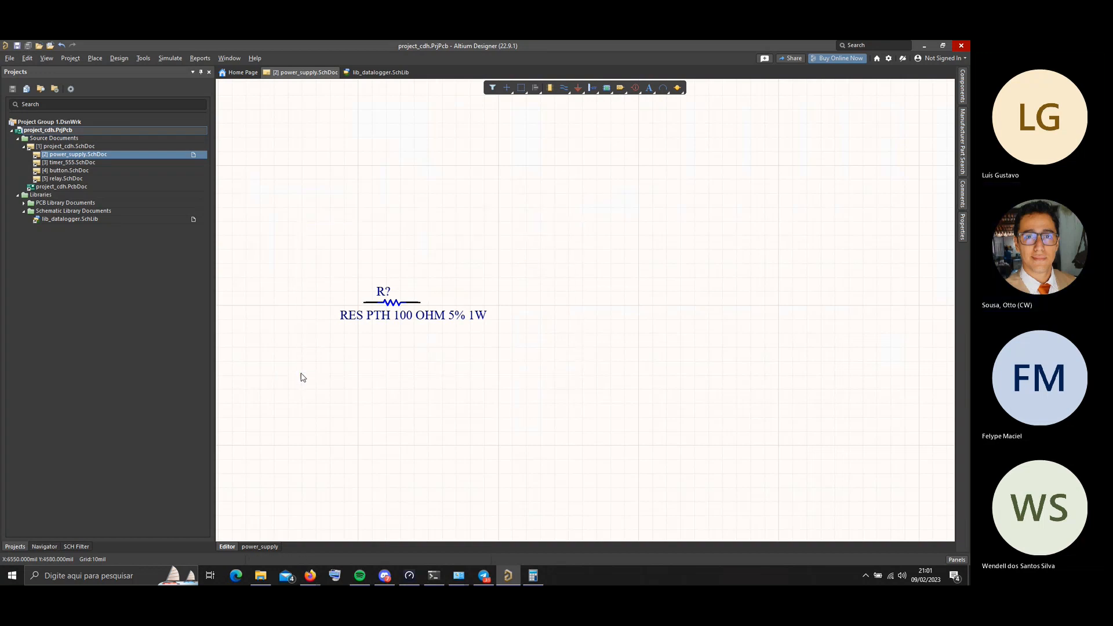
click(479, 259)
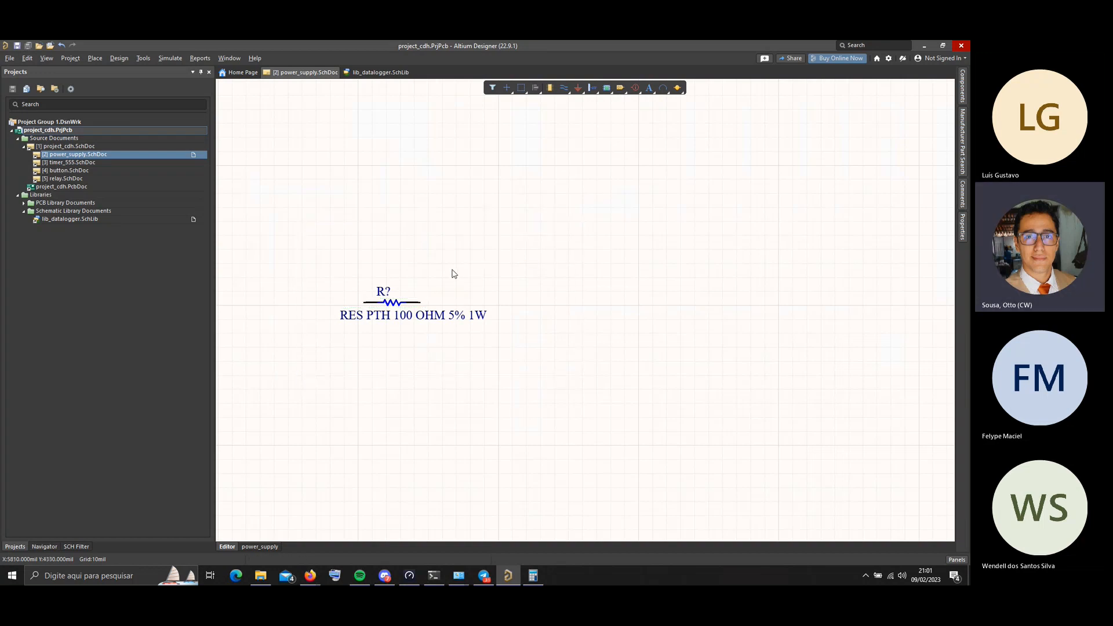
drag(422, 308, 505, 257)
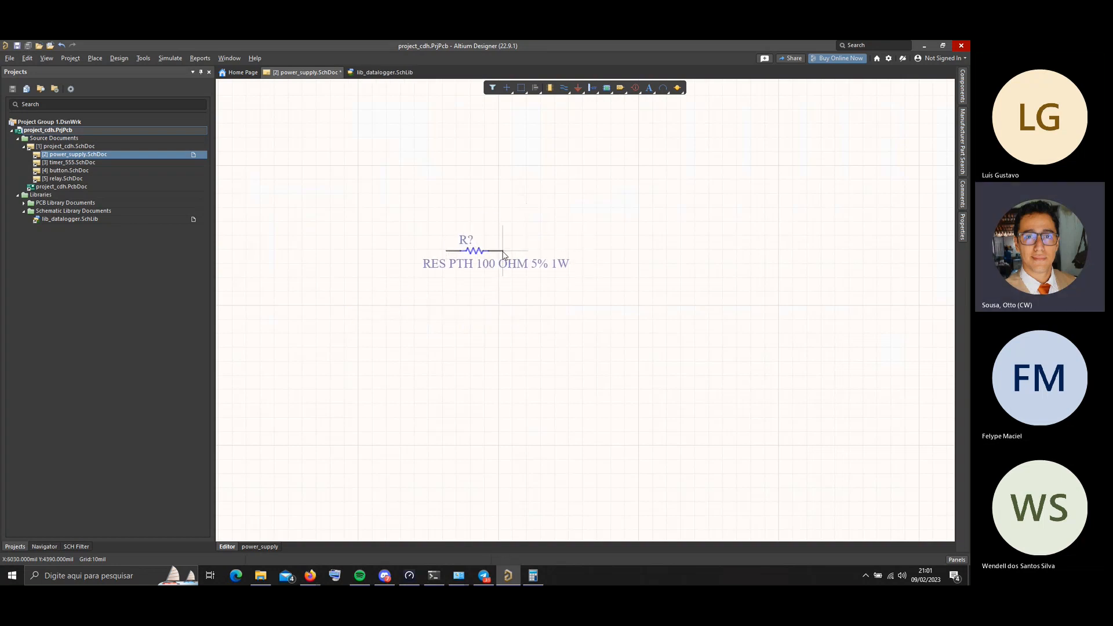
Open the project_cdh schematic and move the power_supply sheet symbol slightly up and right, to about X 2700 mil, Y 6300 mil
click(359, 73)
click(300, 74)
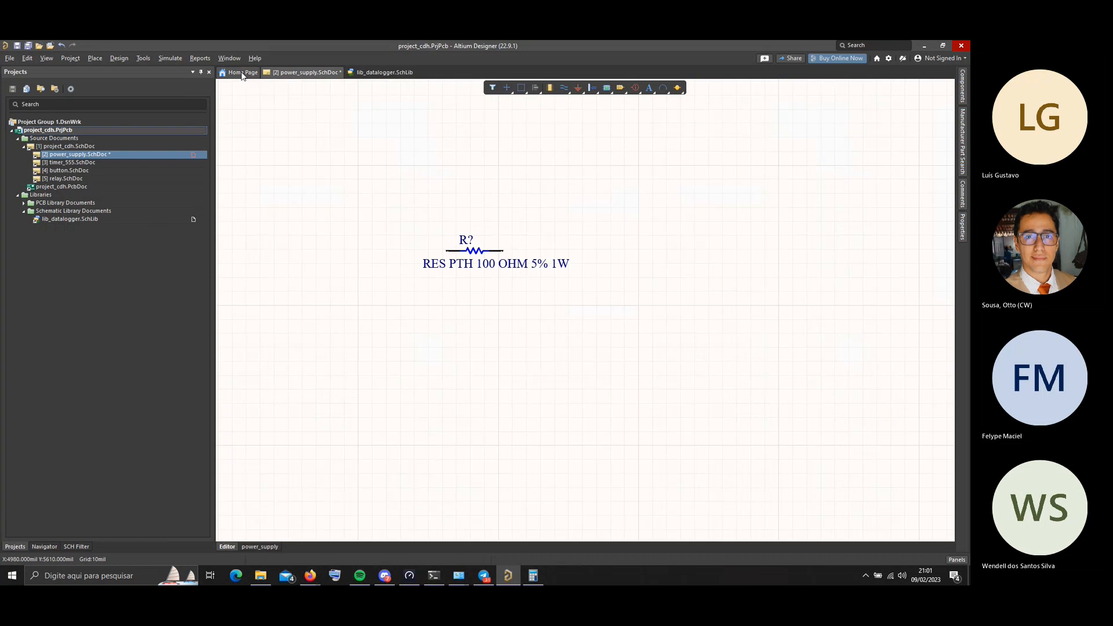
click(239, 72)
double_click(75, 146)
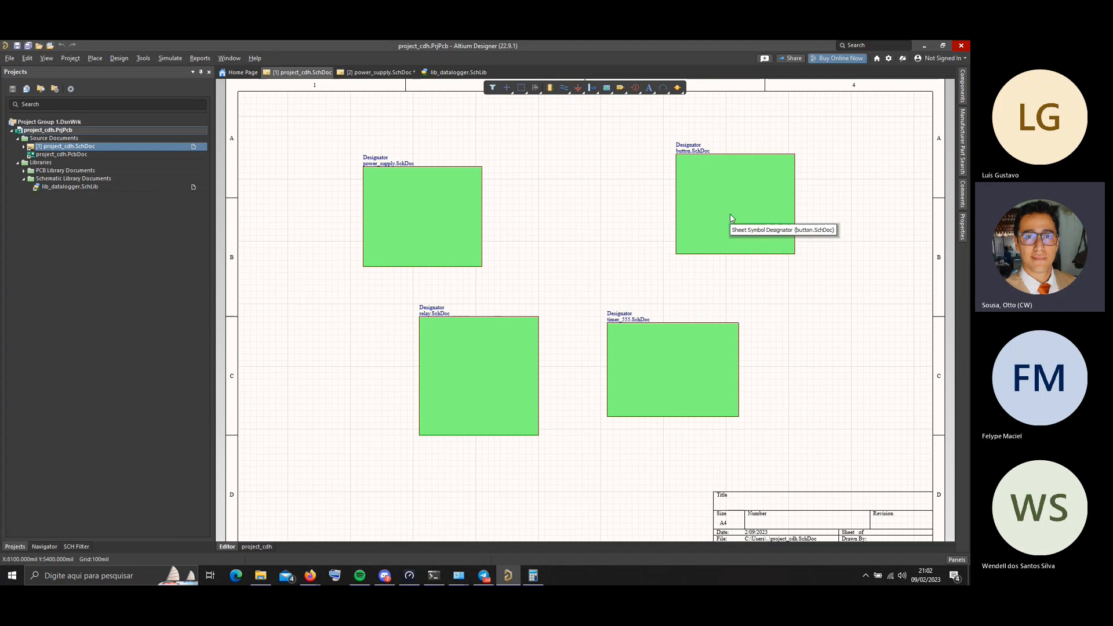
click(23, 147)
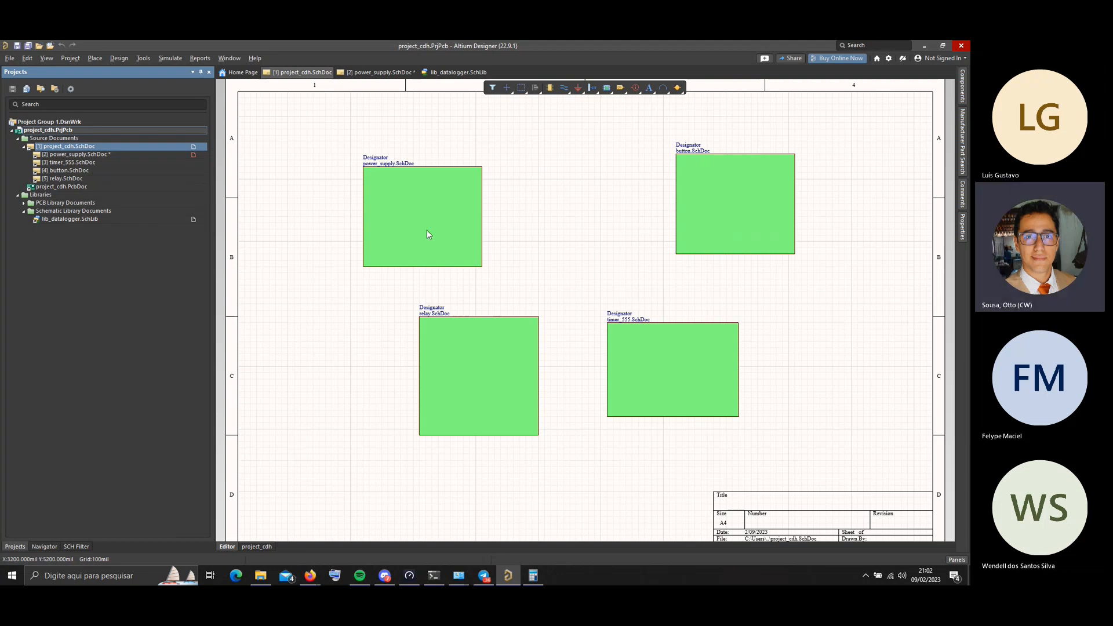
drag(426, 230, 464, 225)
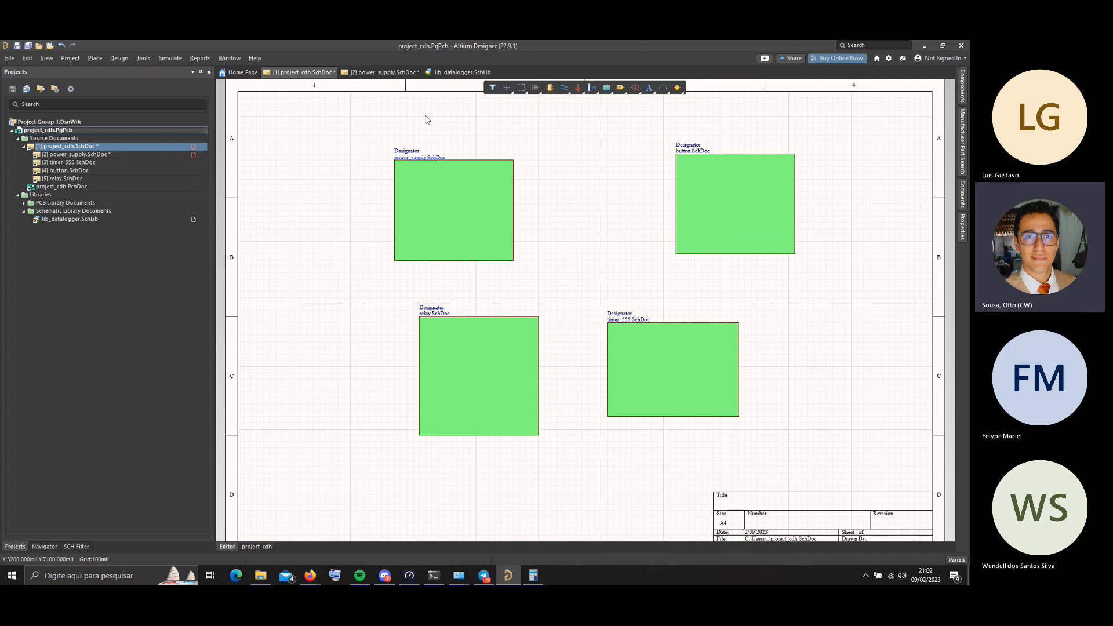
Switch to Firefox, bring up the project_cdh block diagram in diagrams.net, and save it
key(alt+Tab)
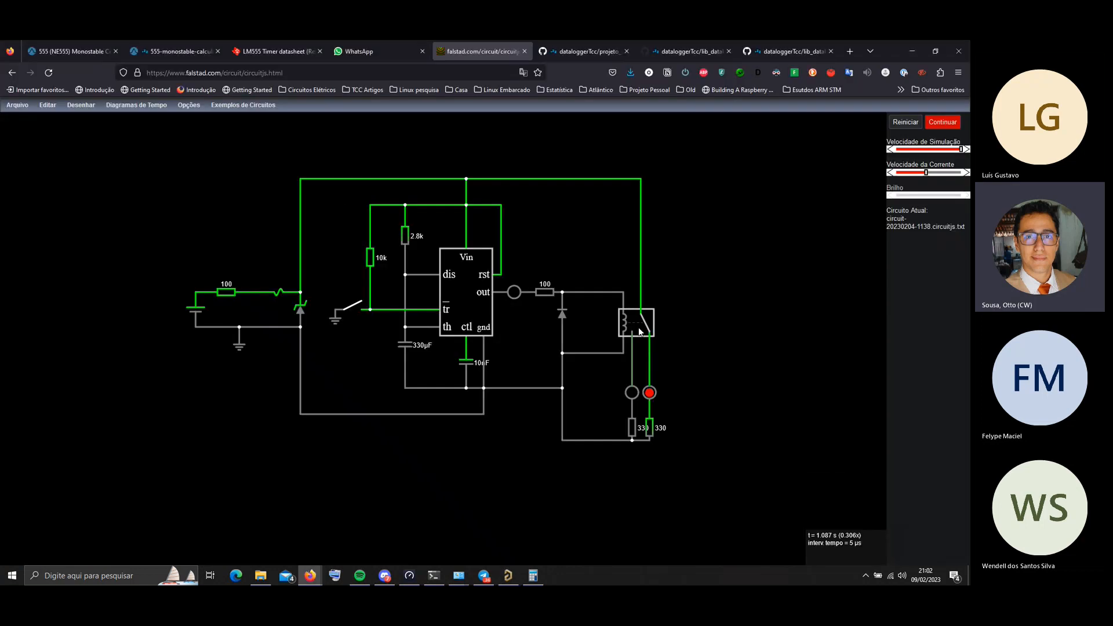
key(alt+Tab)
key(alt+Tab)
key(alt+Tab)
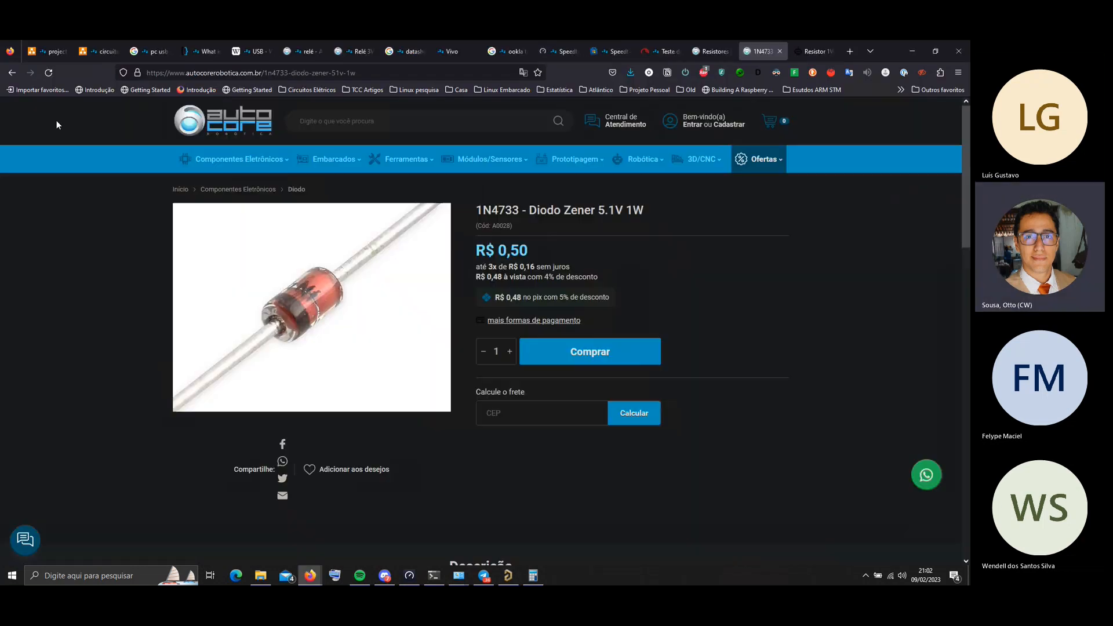
click(48, 51)
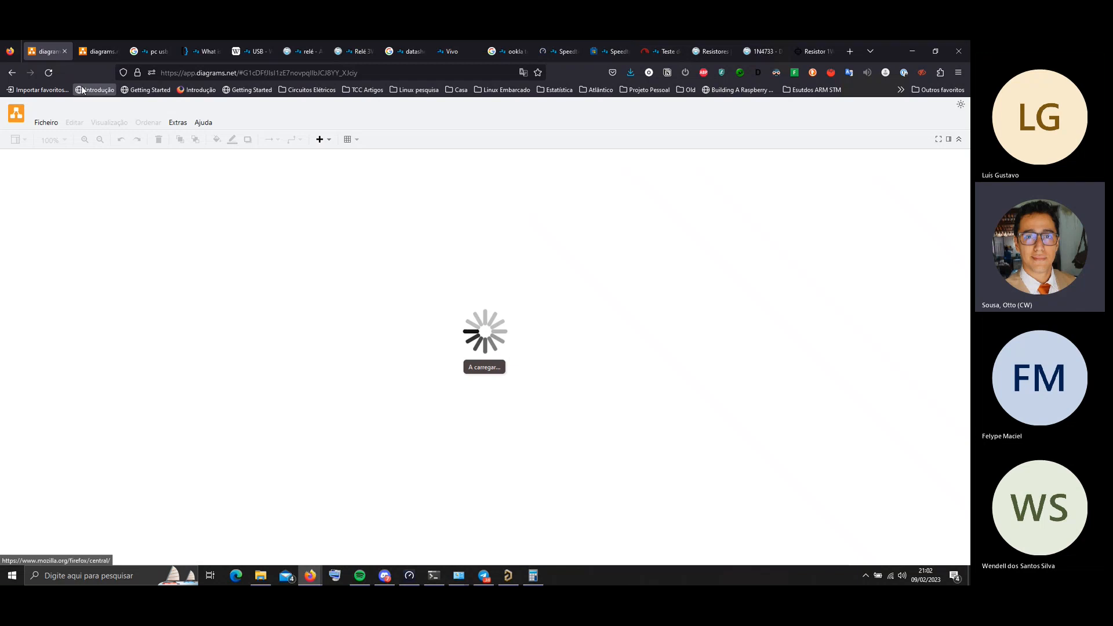
click(46, 124)
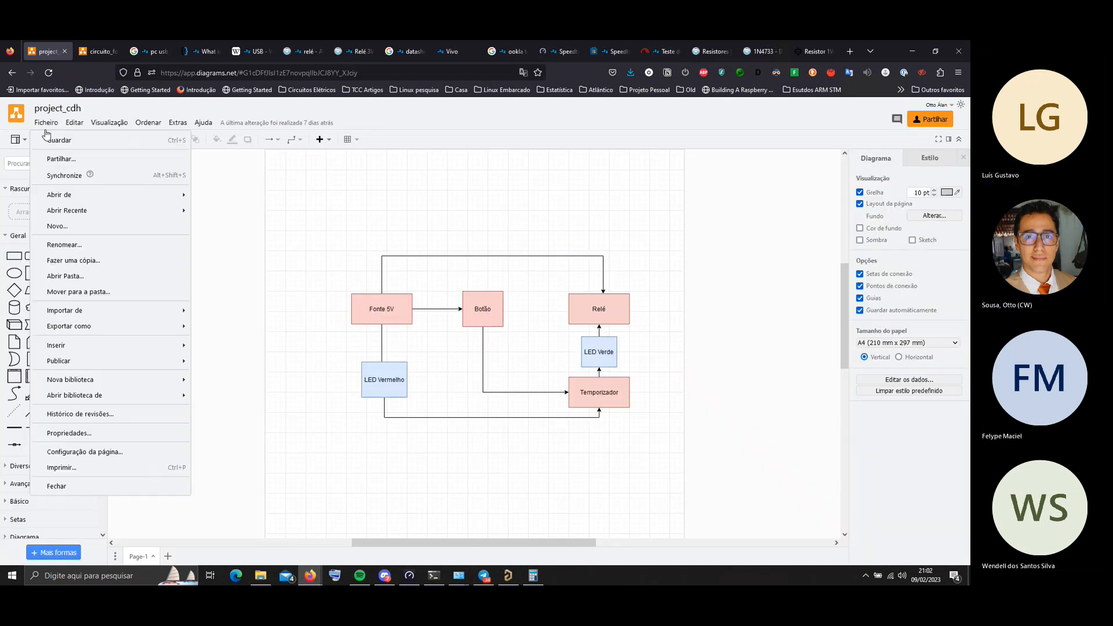
click(71, 142)
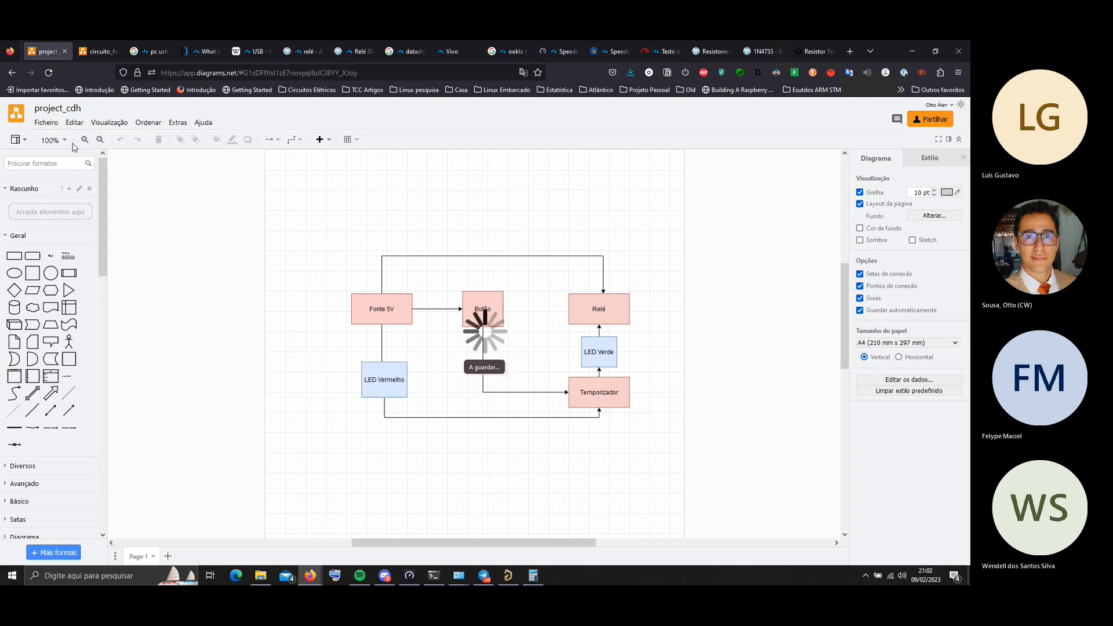
Export the block diagram as a PDF with a transparent background and store it on the device as project_cdh.drawio.pdf
click(46, 123)
mouse_move(81, 331)
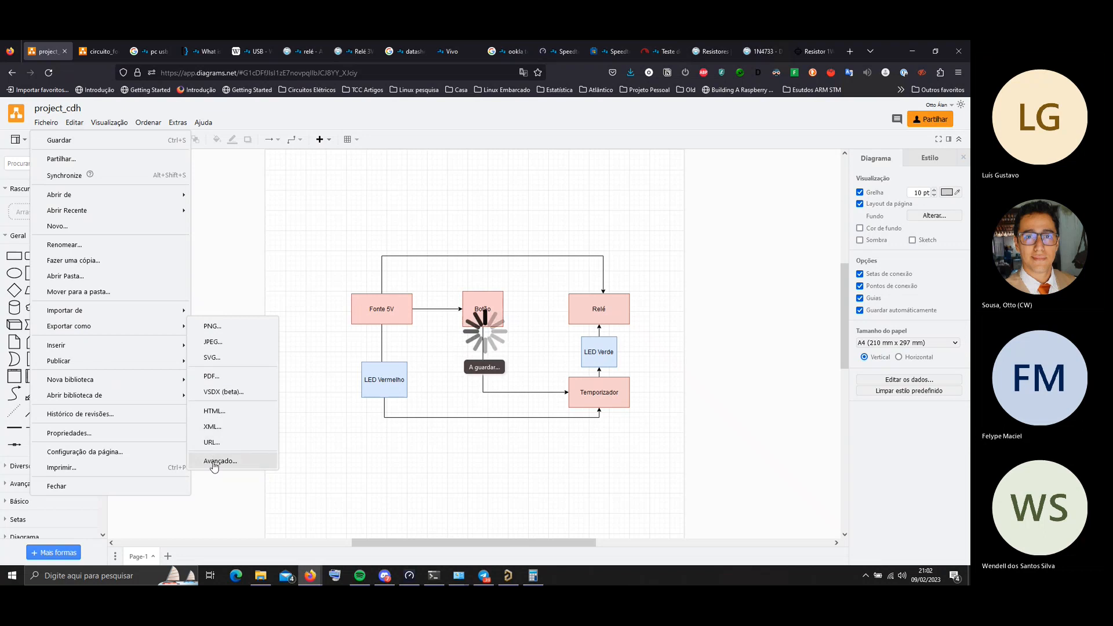
click(220, 378)
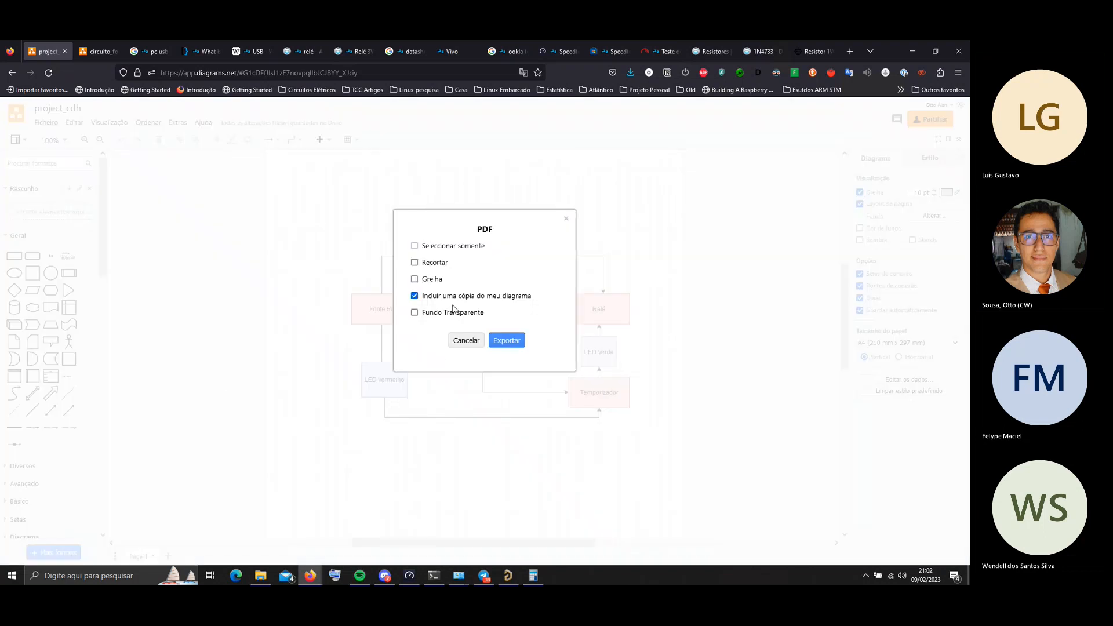
click(414, 312)
click(506, 340)
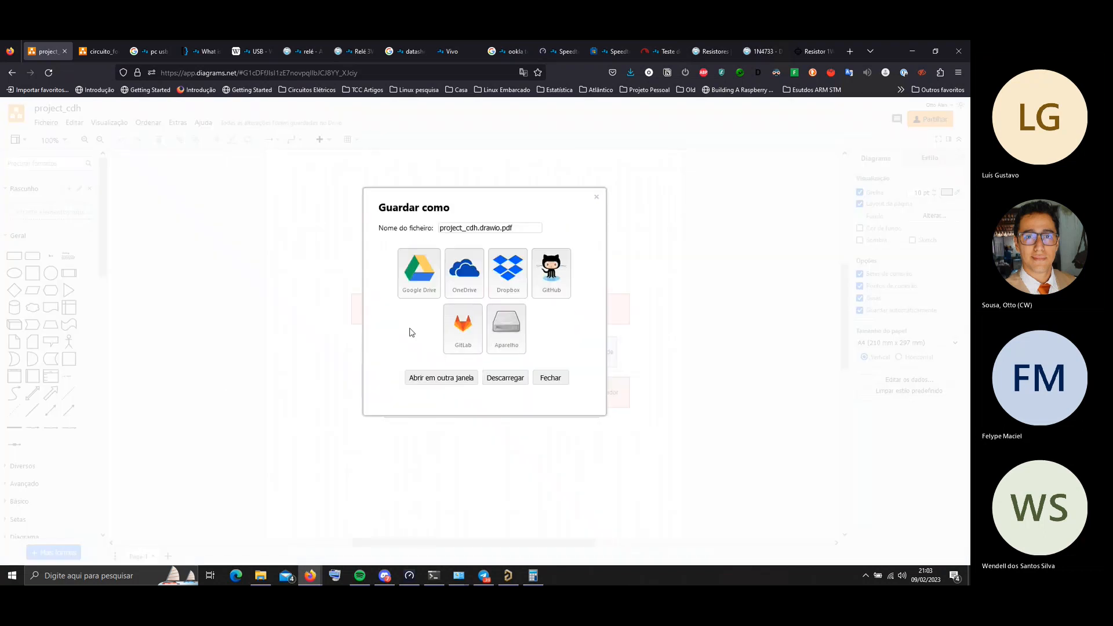
click(522, 346)
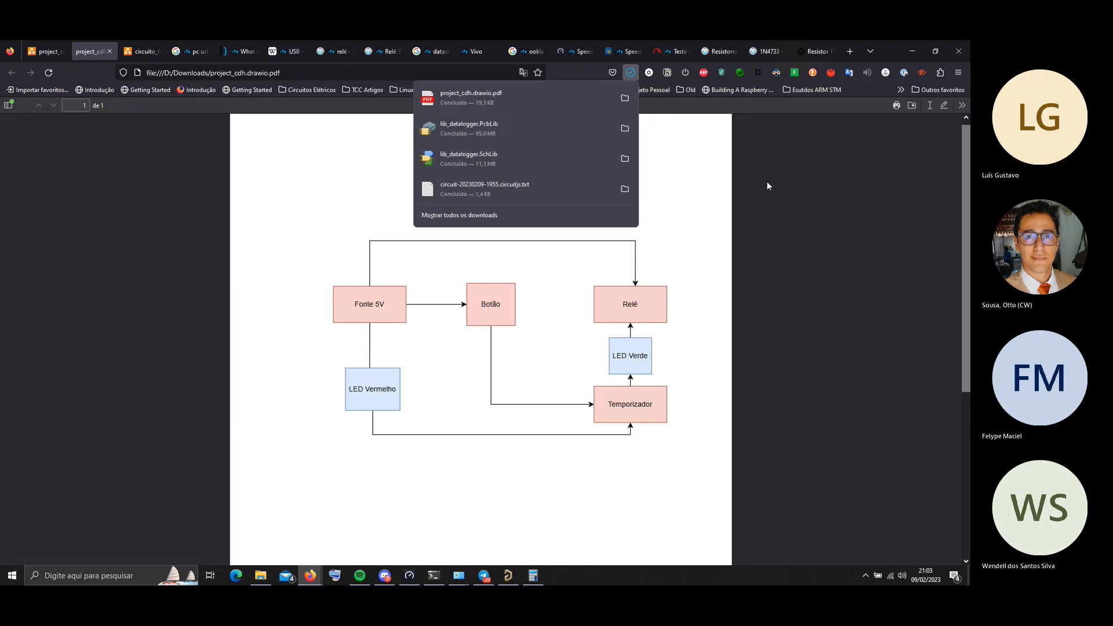
click(820, 217)
Compare the exported project_cdh block diagram with the 555 timer circuit in the Falstad simulator
key(alt+Tab)
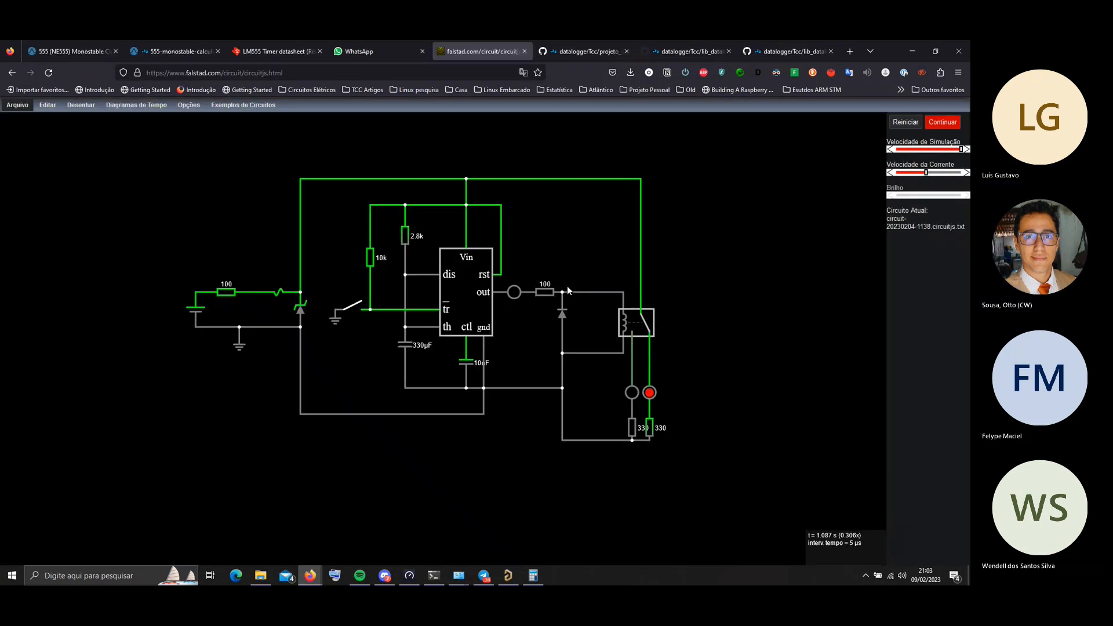
key(alt+Tab)
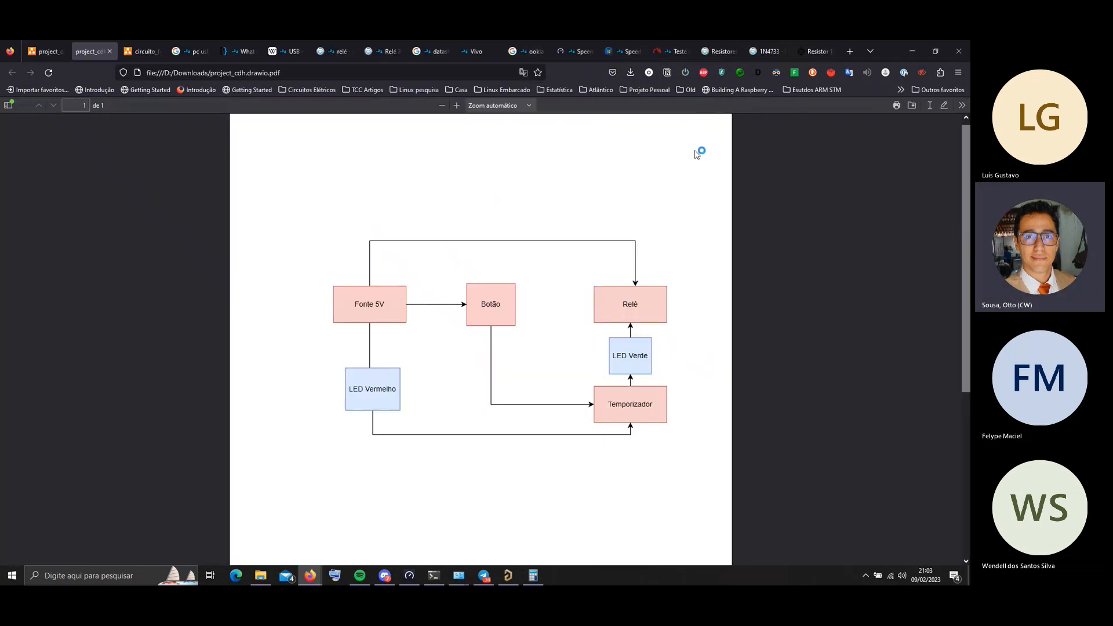
key(alt+Tab)
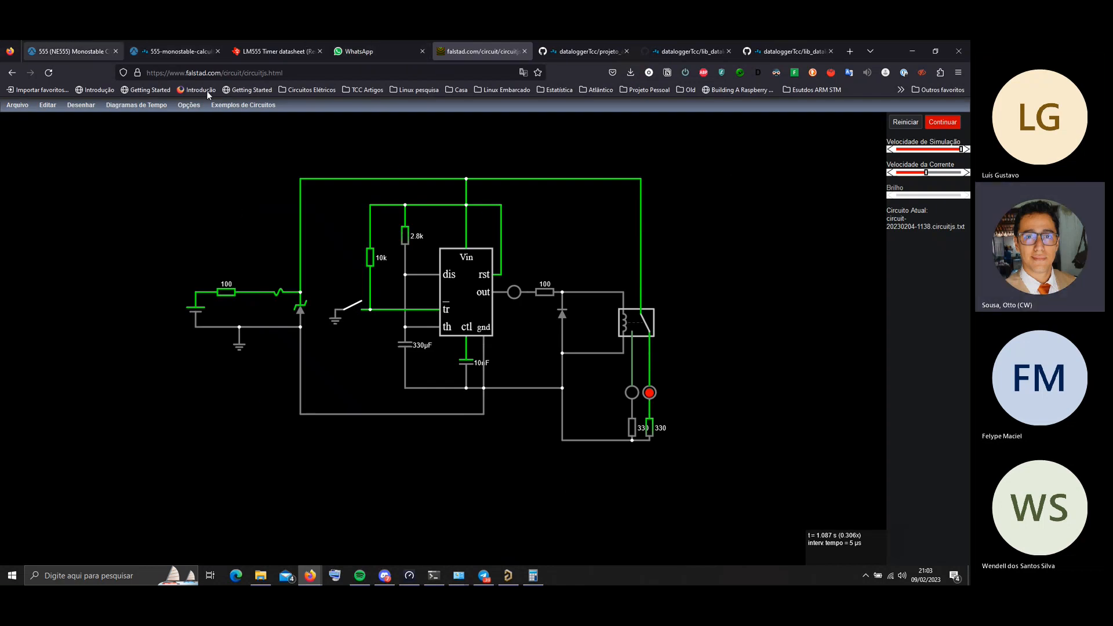
key(alt+Tab)
key(alt+Tab)
key(alt+shift+Tab)
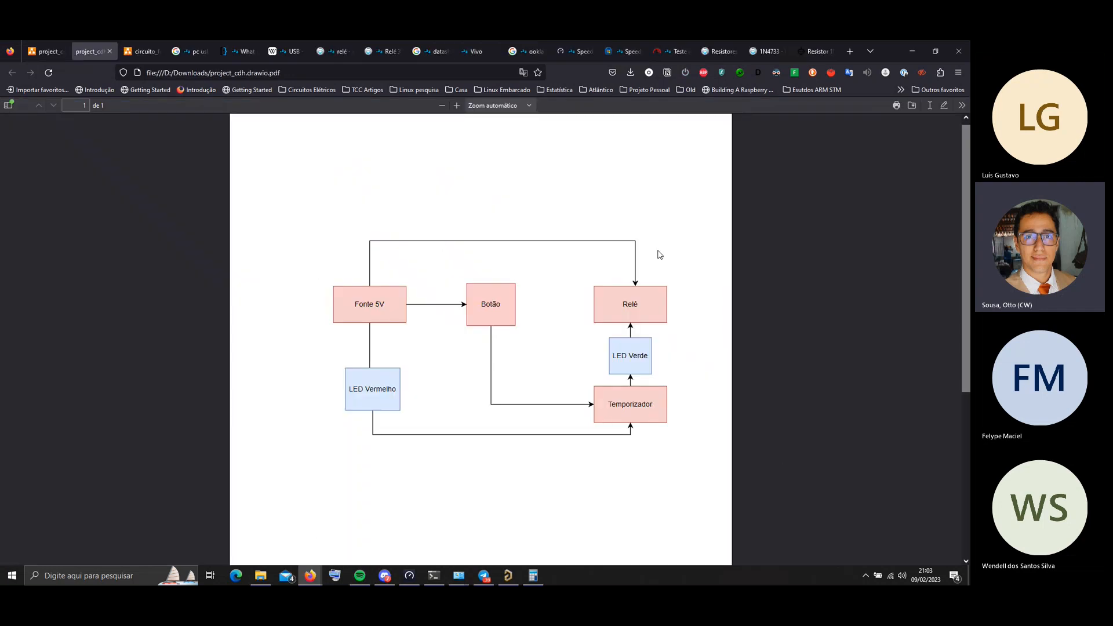
Switch to Altium Designer and check the properties of the power_supply sheet symbol
key(alt+Tab)
click(598, 241)
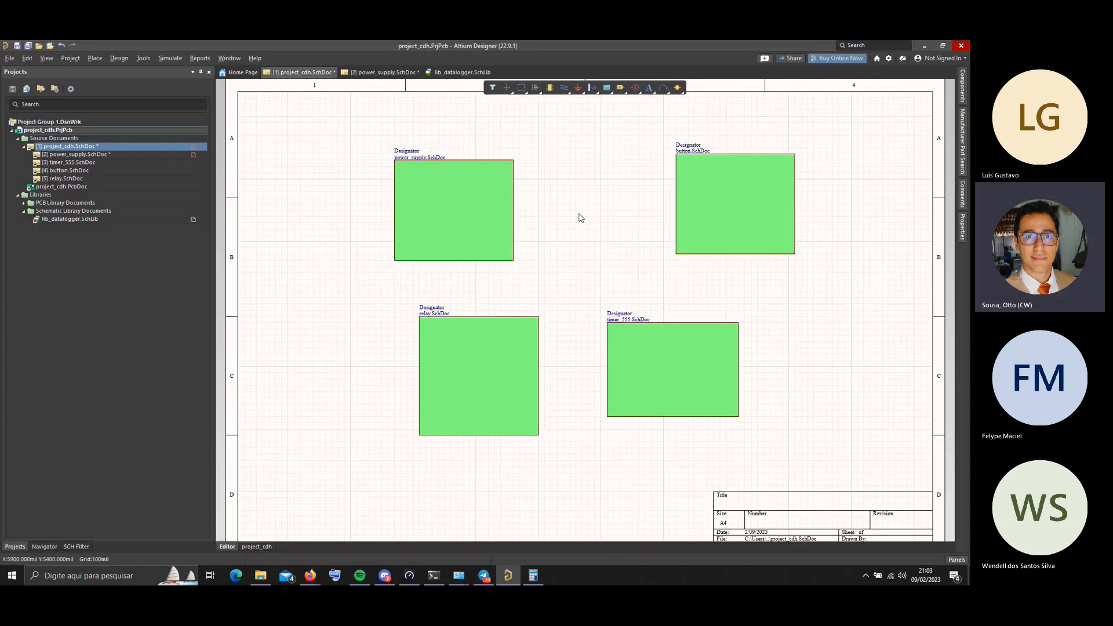
double_click(462, 215)
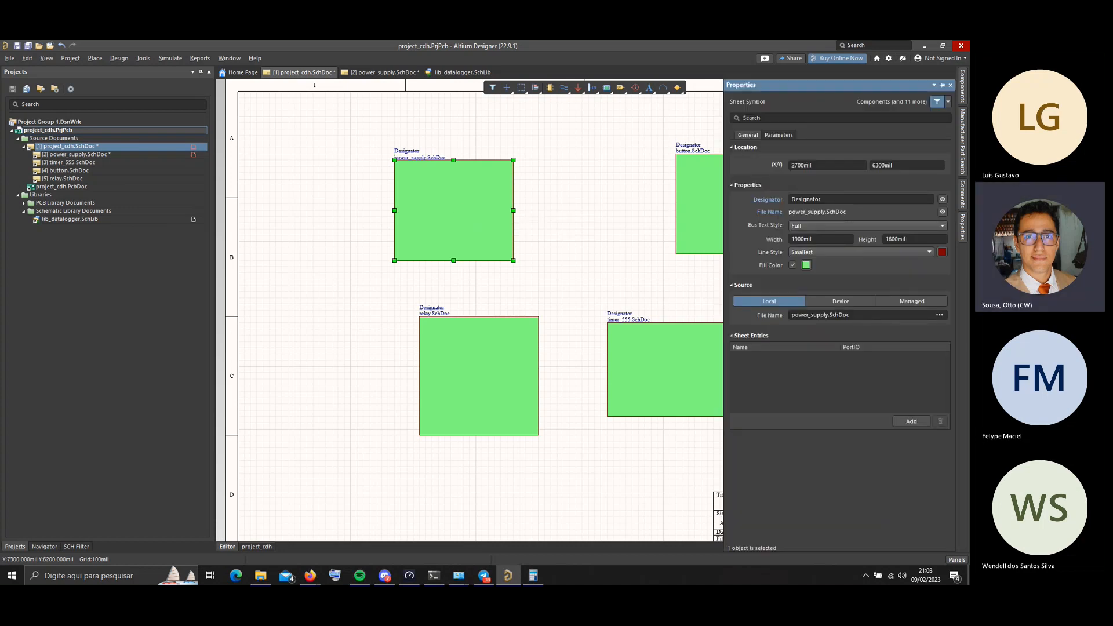
click(952, 85)
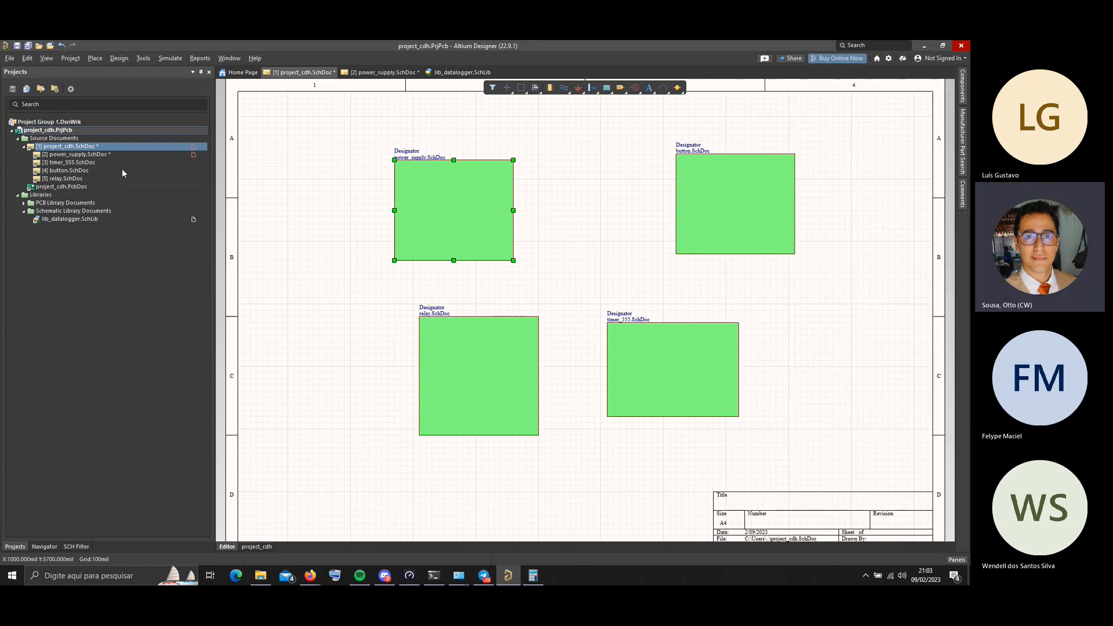
Open the power_supply schematic and save it with the repositioned resistor
click(94, 156)
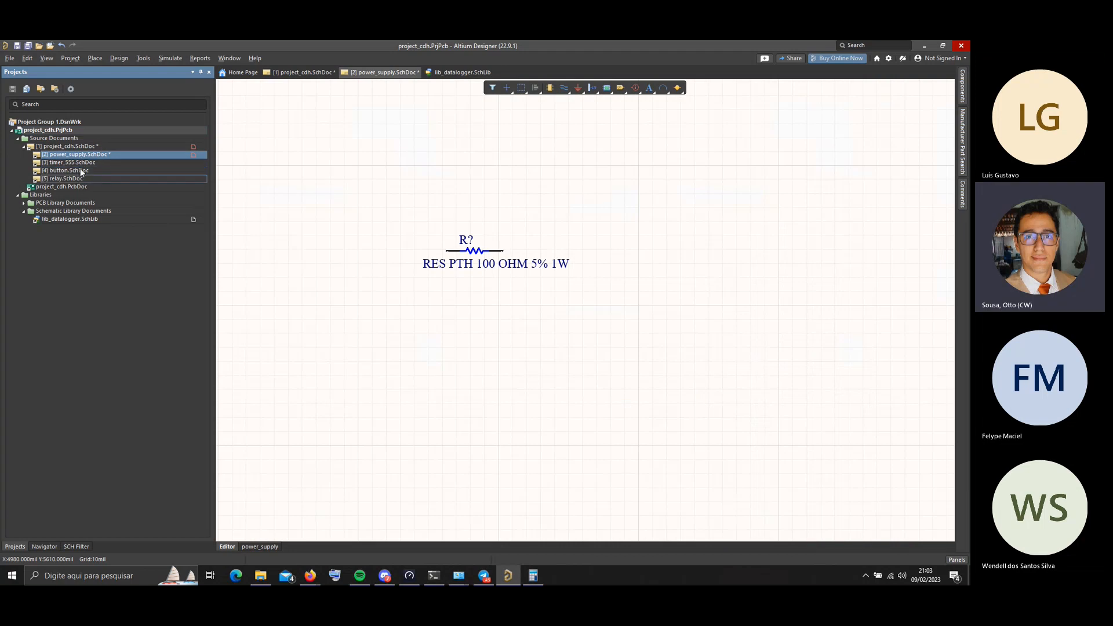
key(ctrl+s)
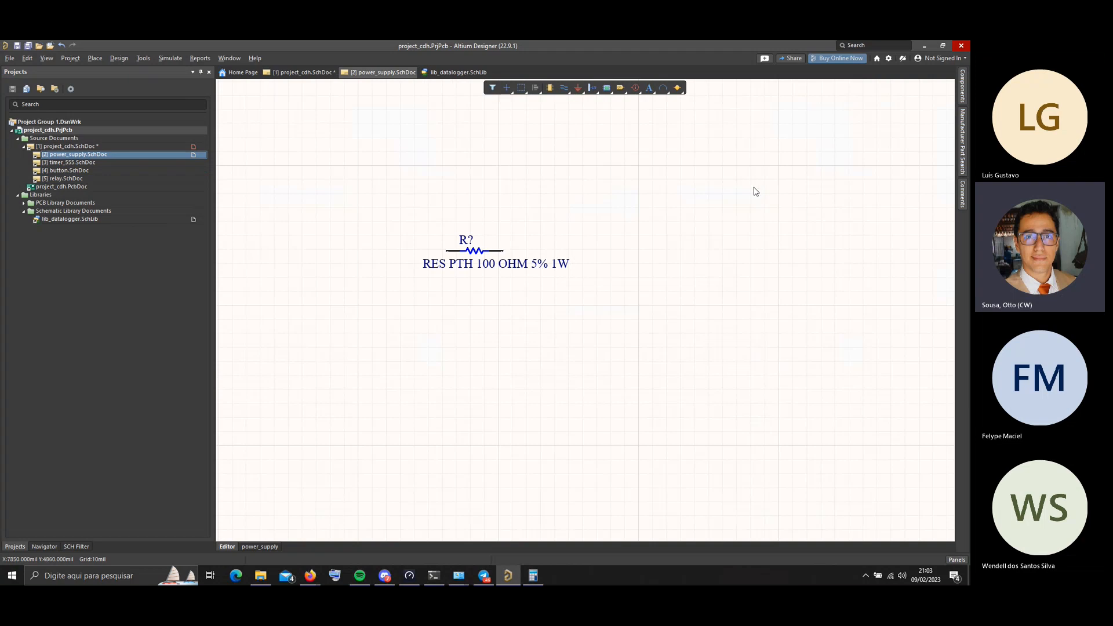
mouse_move(756, 192)
right_down()
mouse_move(654, 199)
mouse_move(698, 179)
mouse_move(746, 195)
right_up()
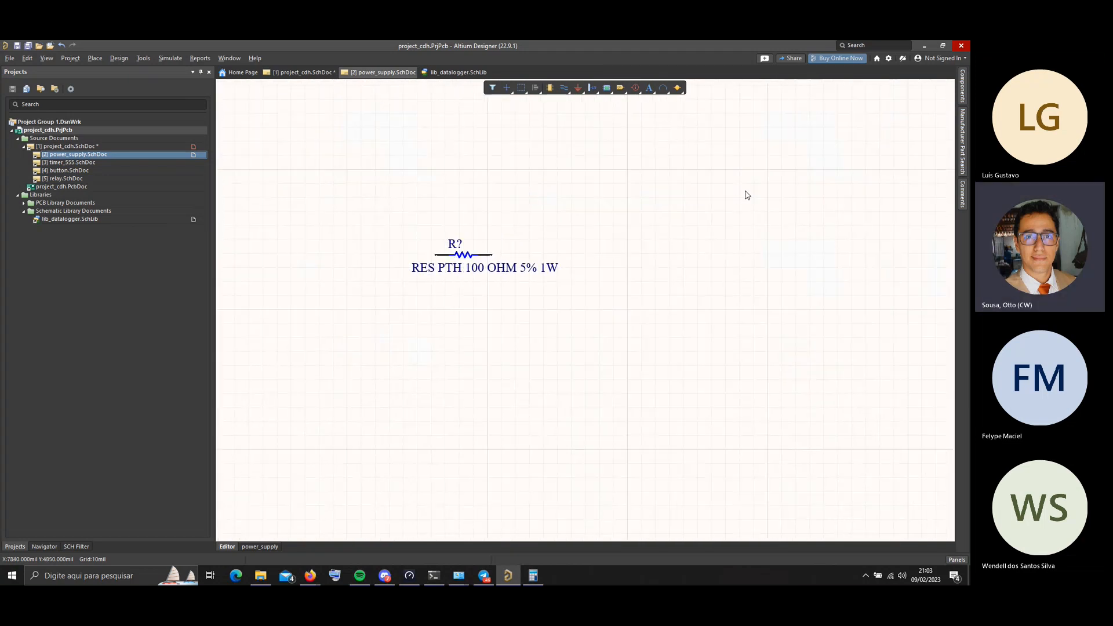
ctrl+scroll(581, 216, down, 2)
right_drag(581, 216, 584, 288)
ctrl+scroll(584, 288, up, 1)
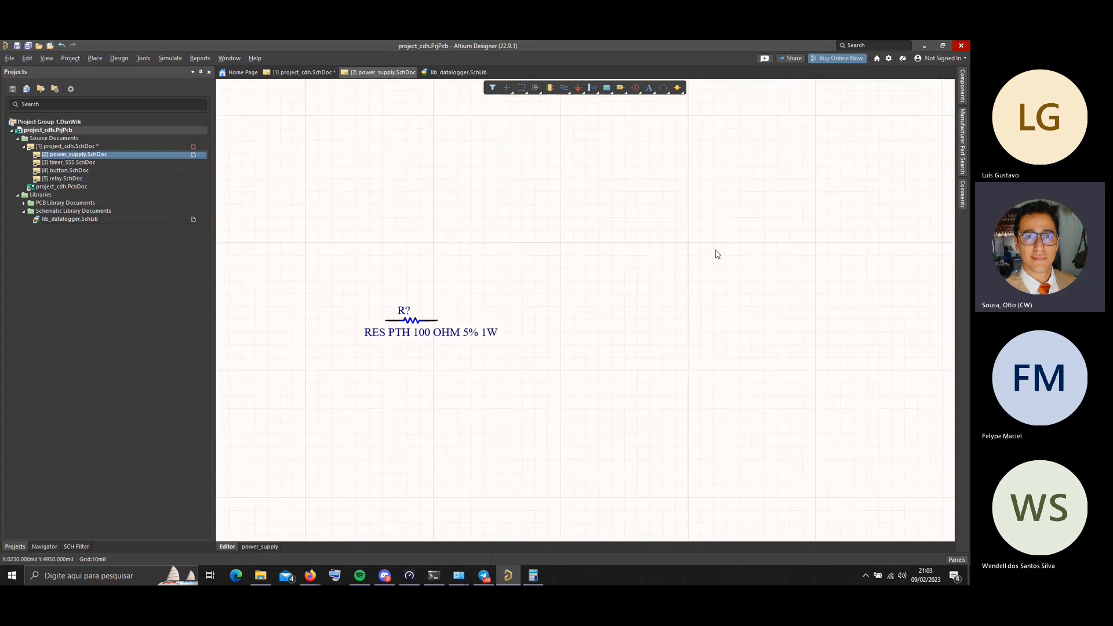
key(p)
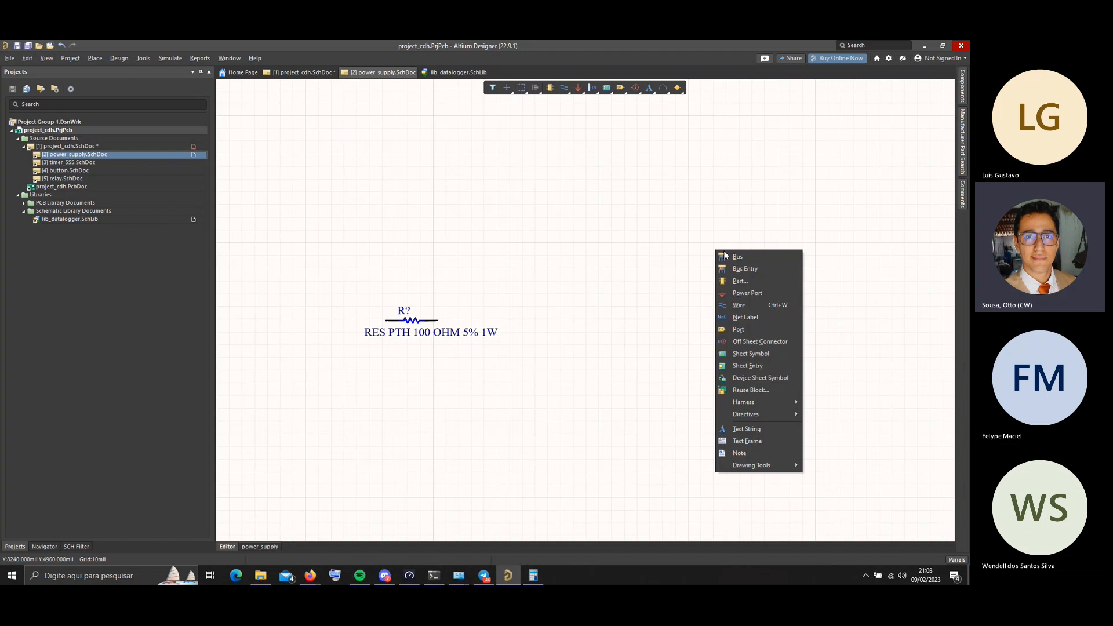
click(742, 281)
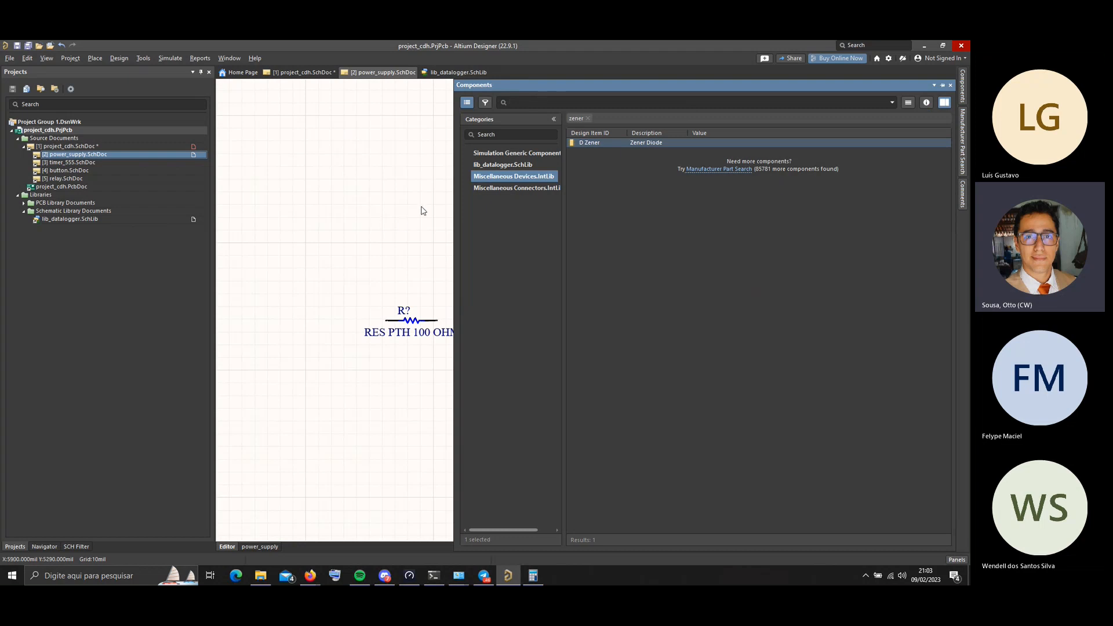
click(950, 86)
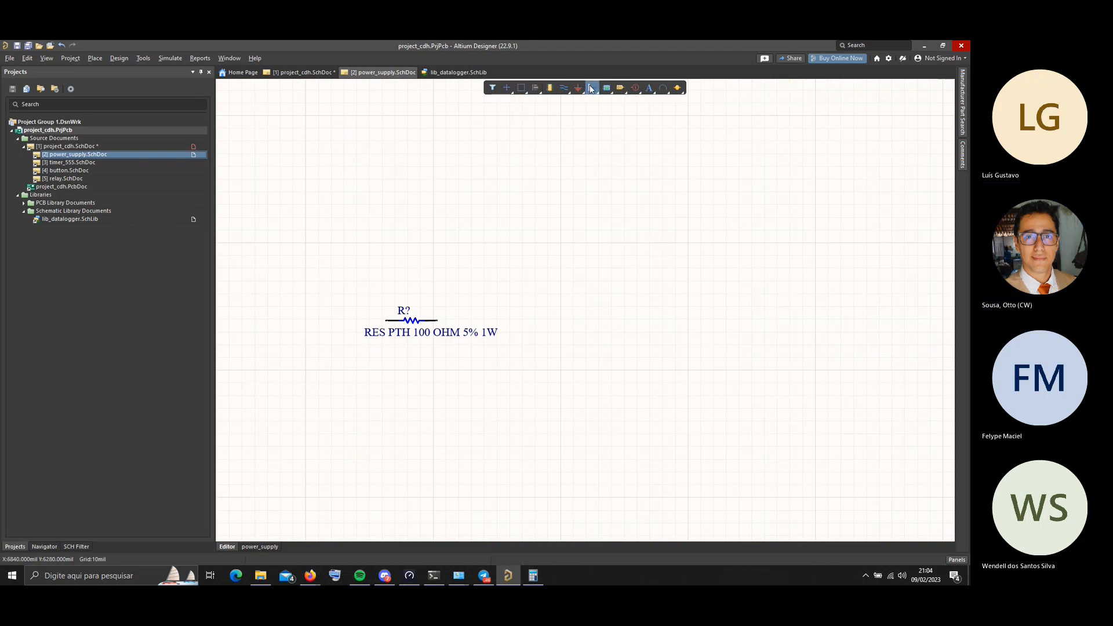
Place the TVS DIODE SMBJ15A 15VWM 24.4VC SMB from lib_datalogger.SchLib above the resistor, and delete it again
click(550, 90)
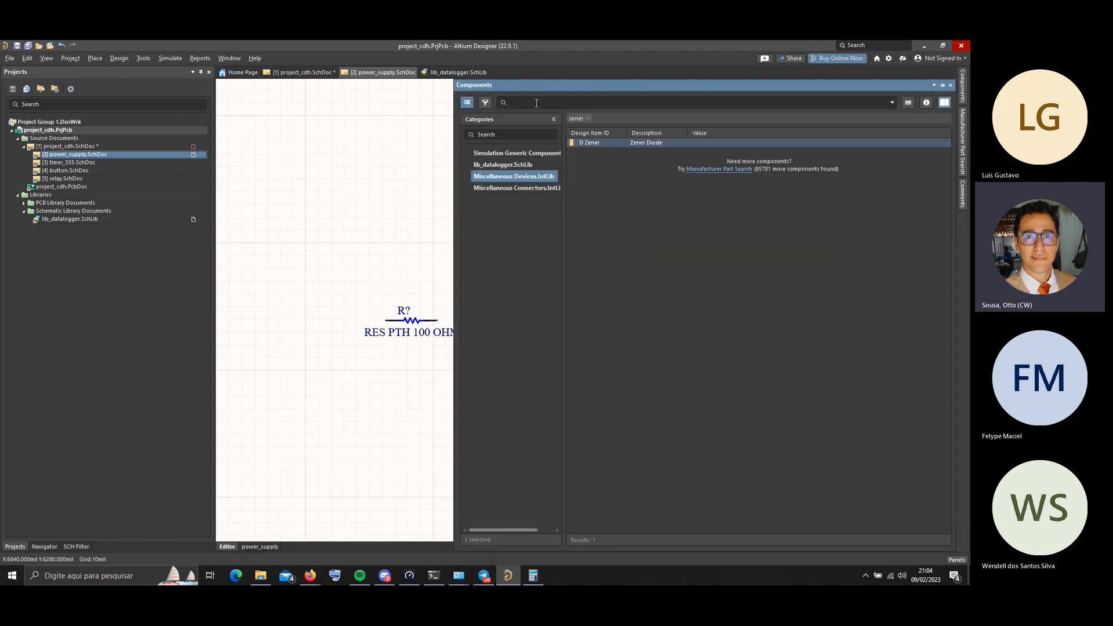
click(467, 102)
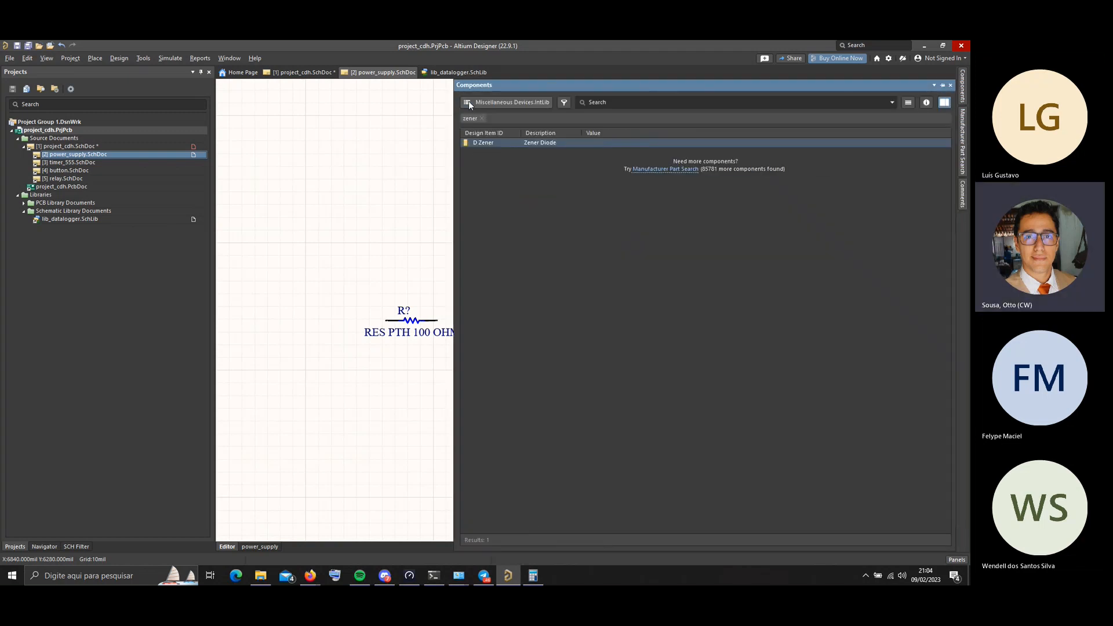
click(502, 102)
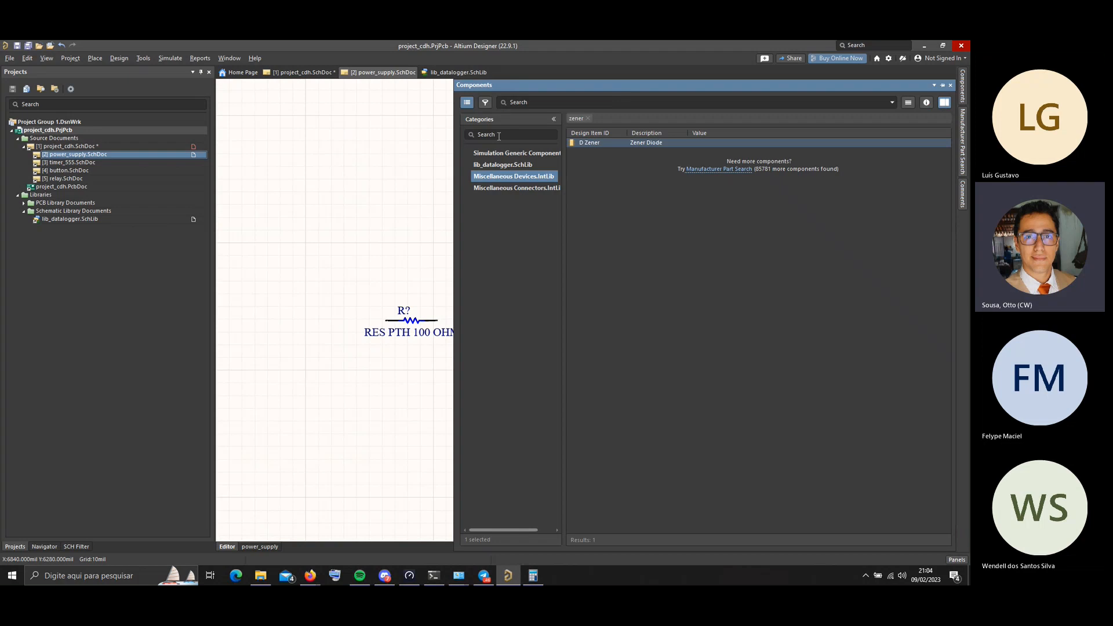
click(498, 164)
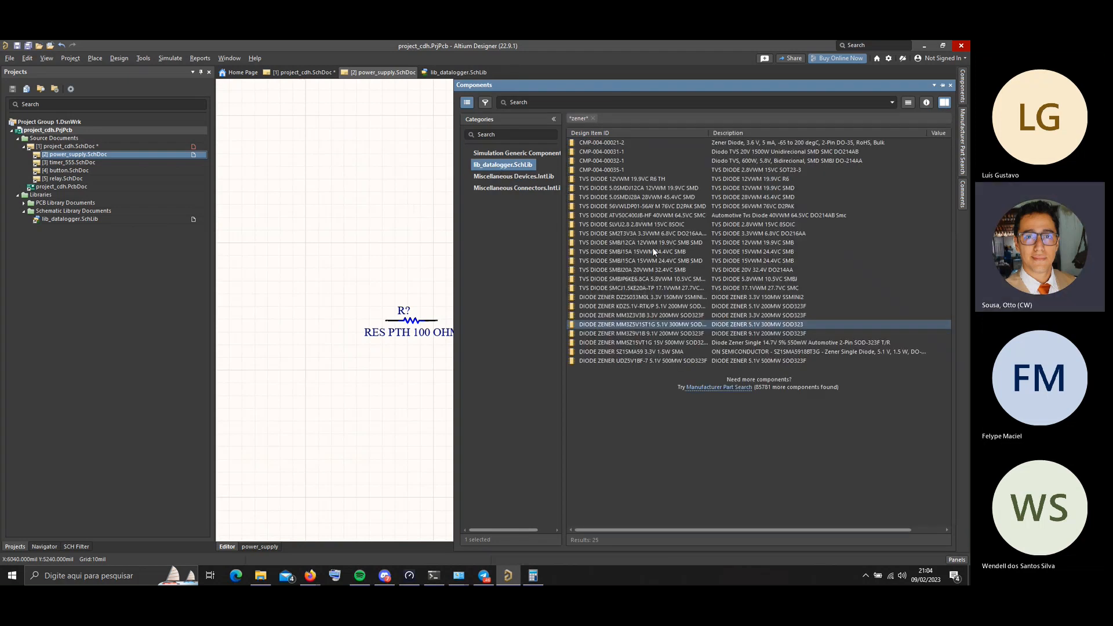
double_click(611, 250)
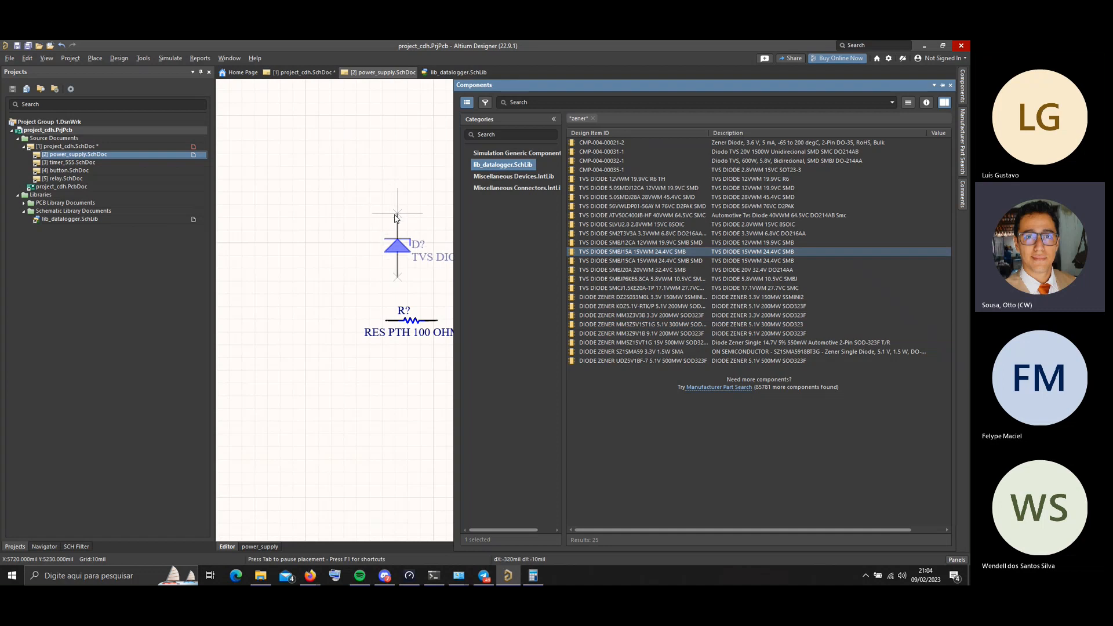
click(394, 216)
key(Escape)
drag(489, 169, 334, 285)
key(Delete)
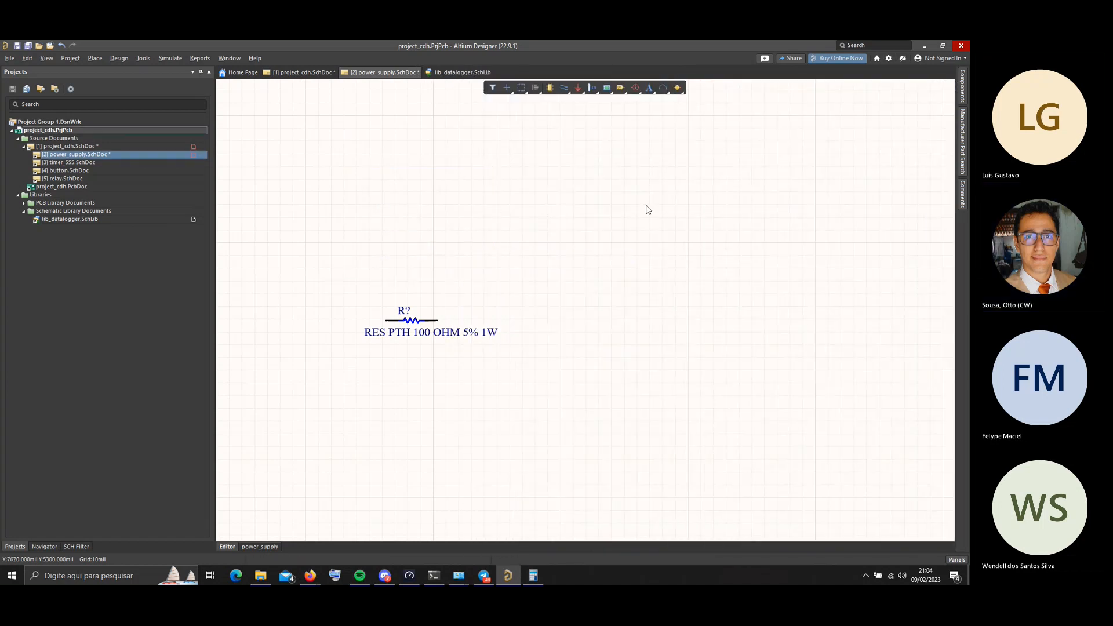
Save the power_supply schematic and the project_cdh top sheet
key(ctrl+s)
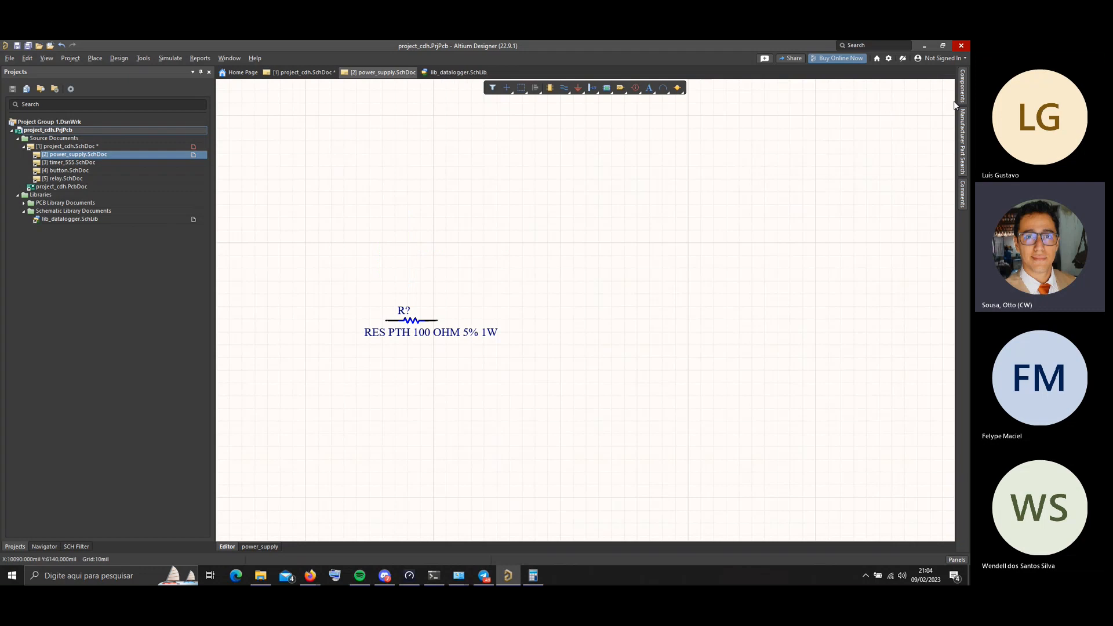
click(94, 58)
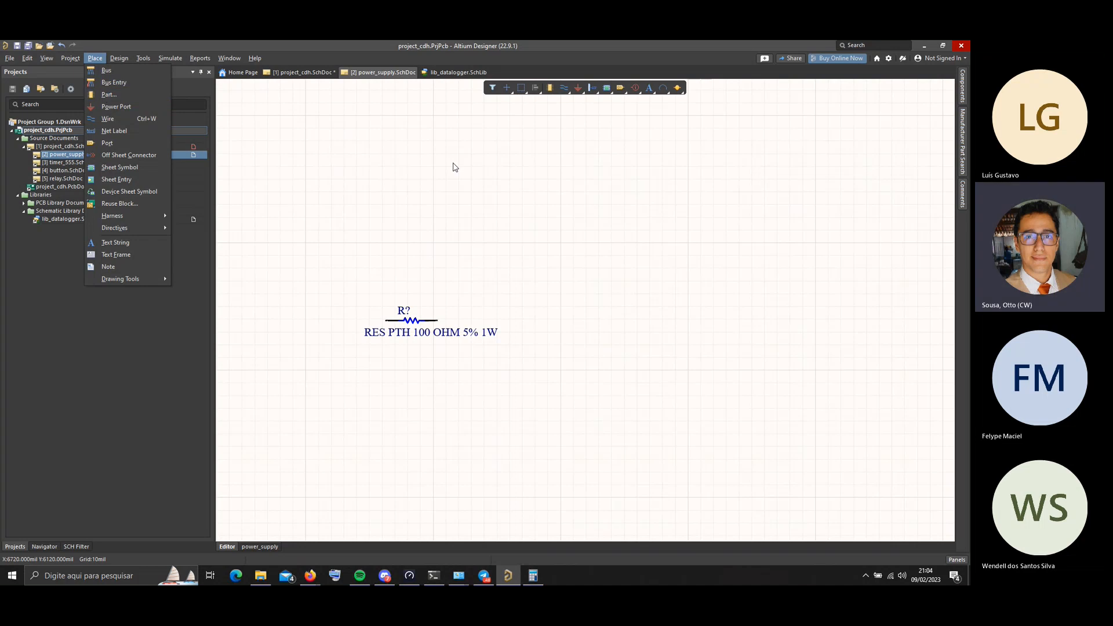
click(647, 214)
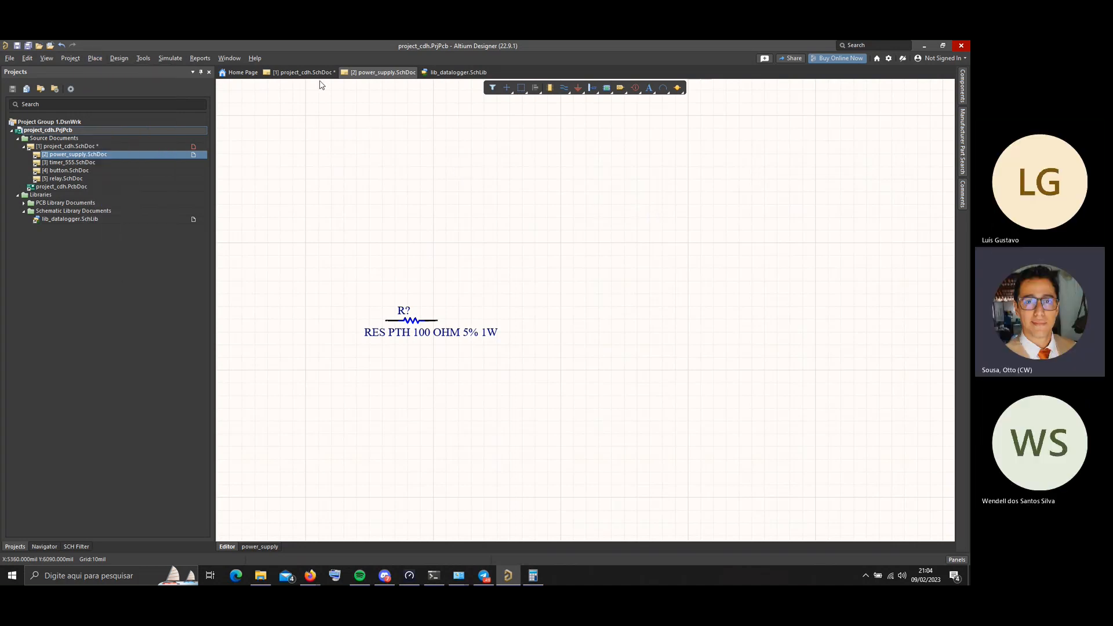
click(290, 76)
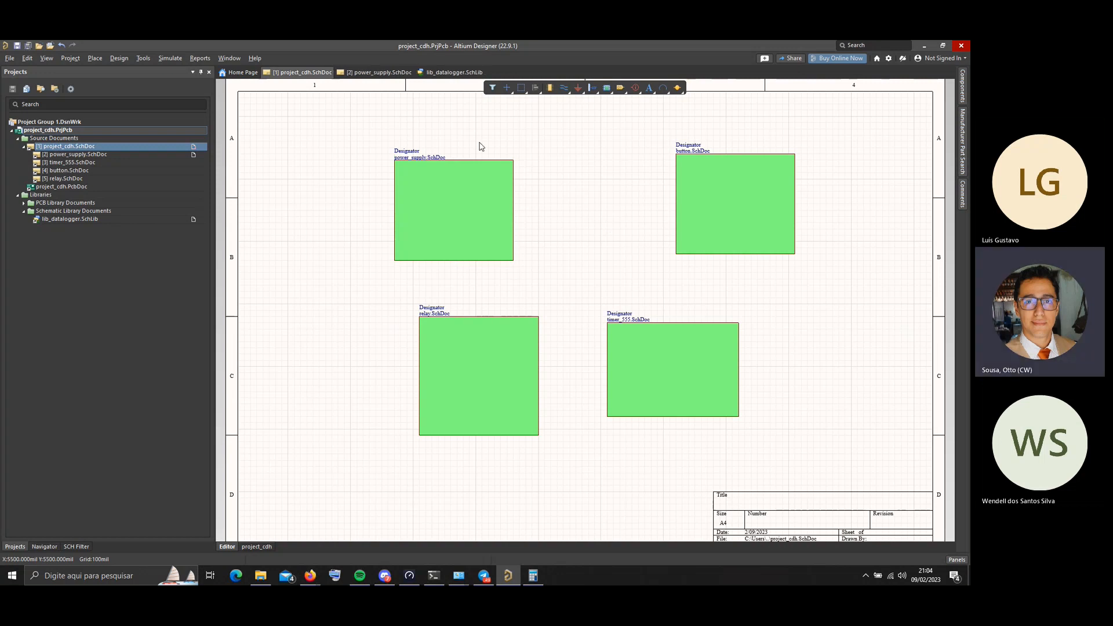
Return to the power_supply schematic, move the 100 OHM resistor up and to the right, and save the sheet
click(349, 73)
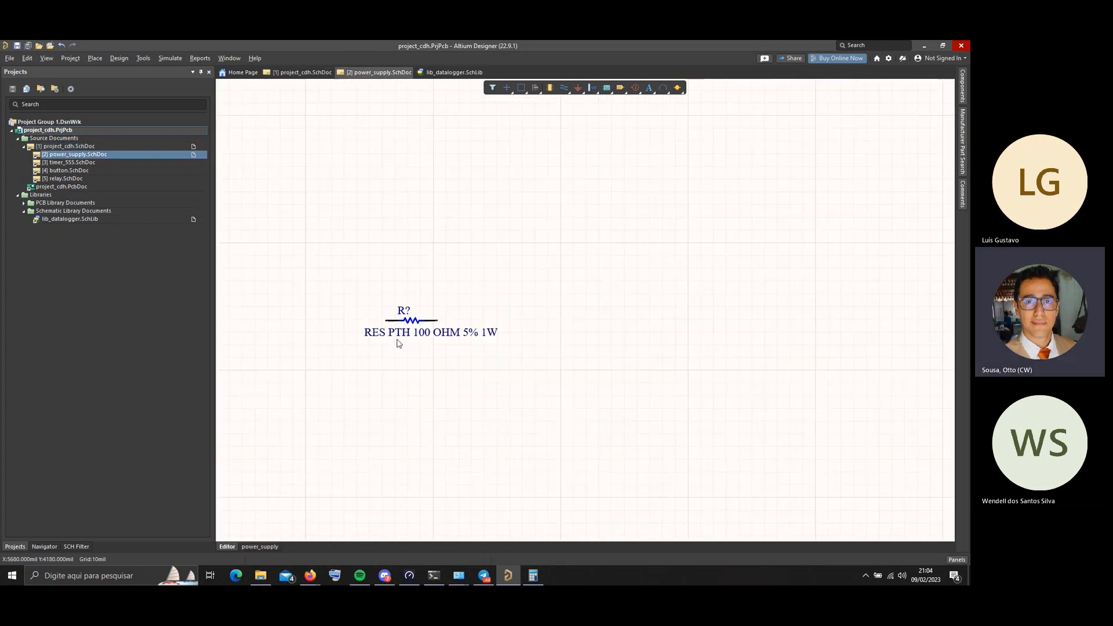
drag(415, 324, 568, 252)
key(ctrl+s)
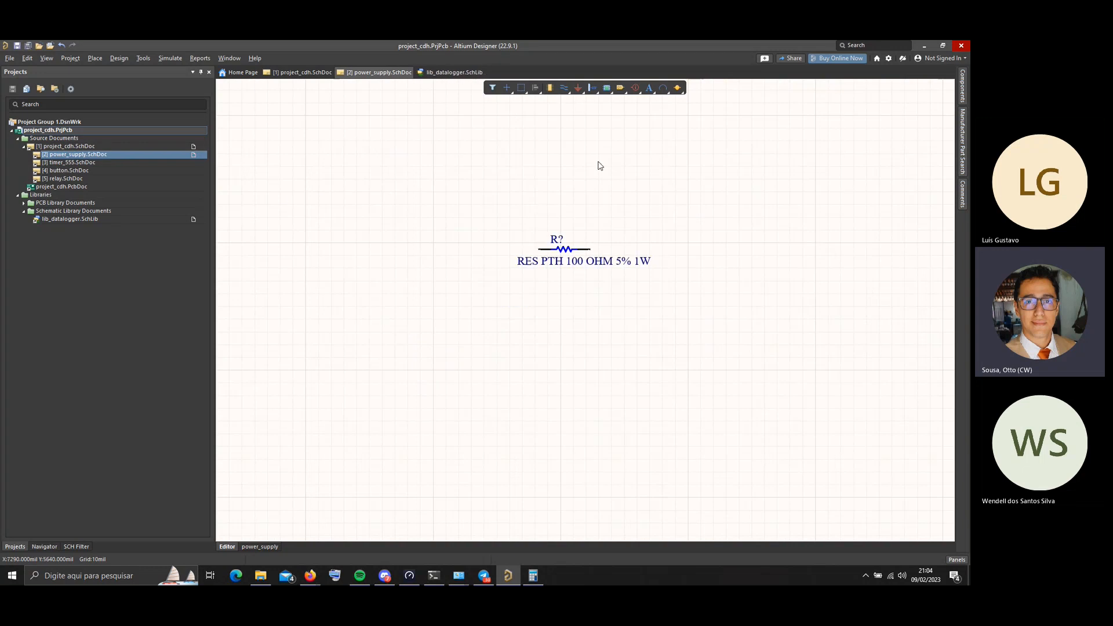
Compare the project_cdh top sheet with the power_supply schematic and select the resistor there
click(312, 73)
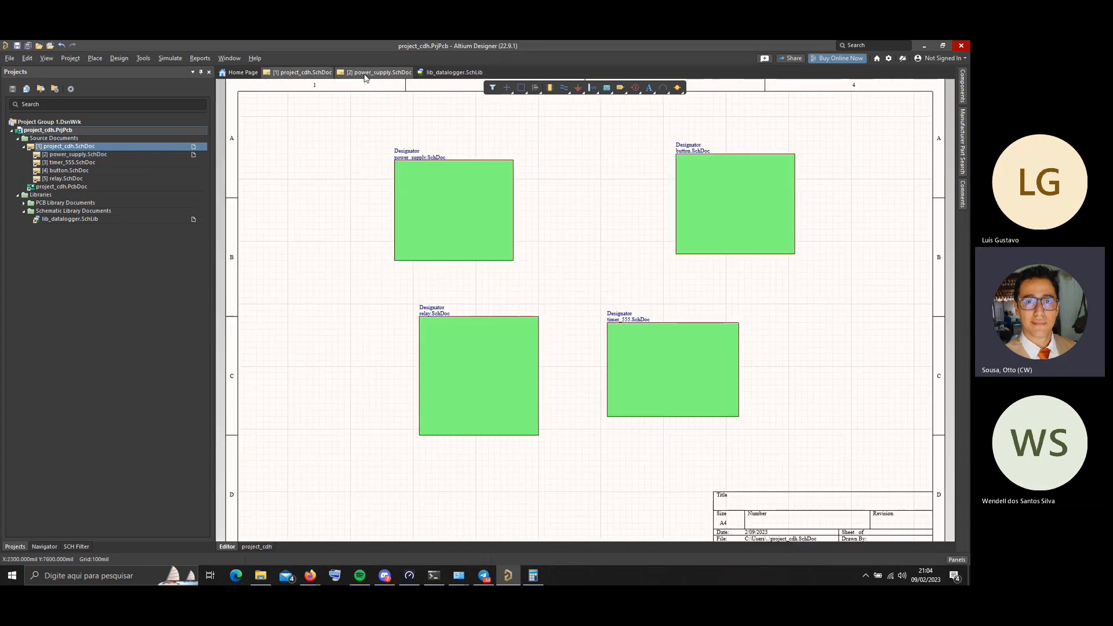
click(365, 74)
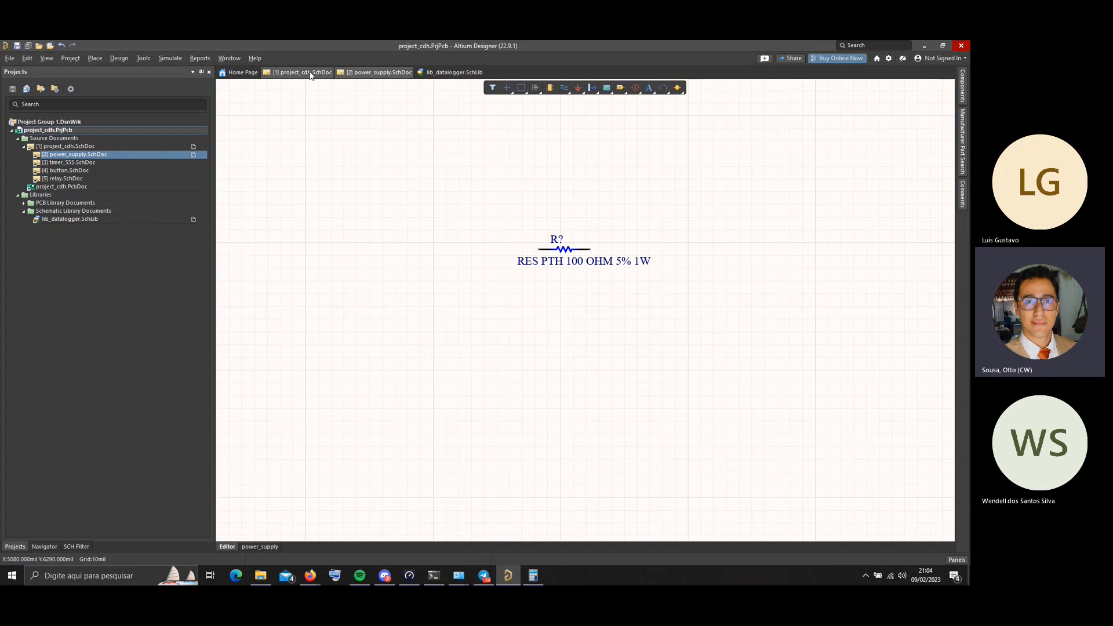
click(307, 72)
click(348, 74)
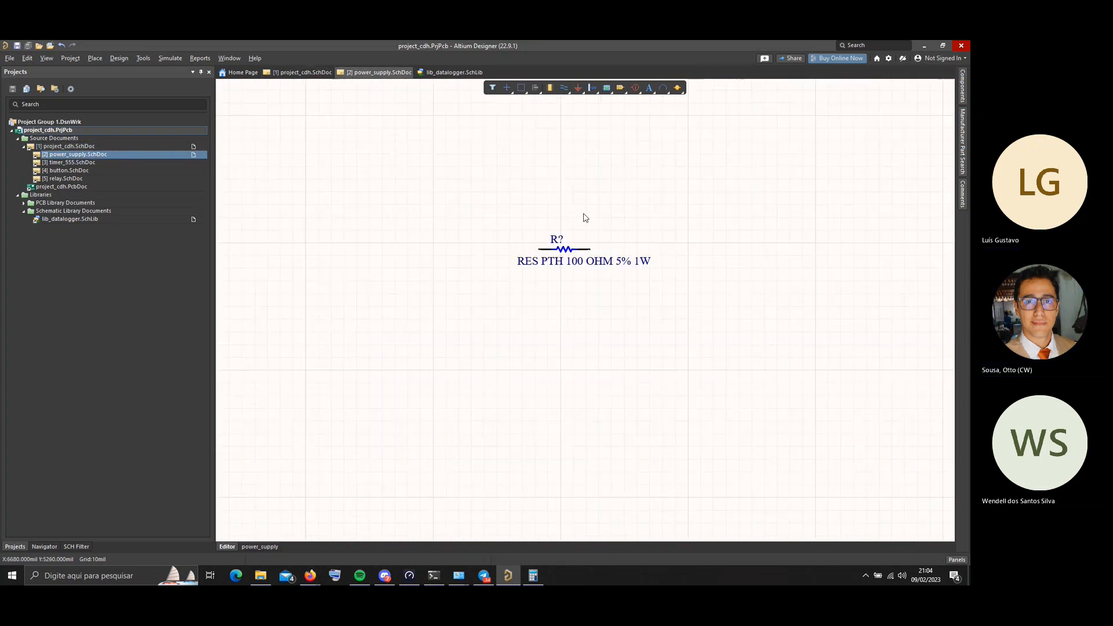
drag(673, 167, 486, 301)
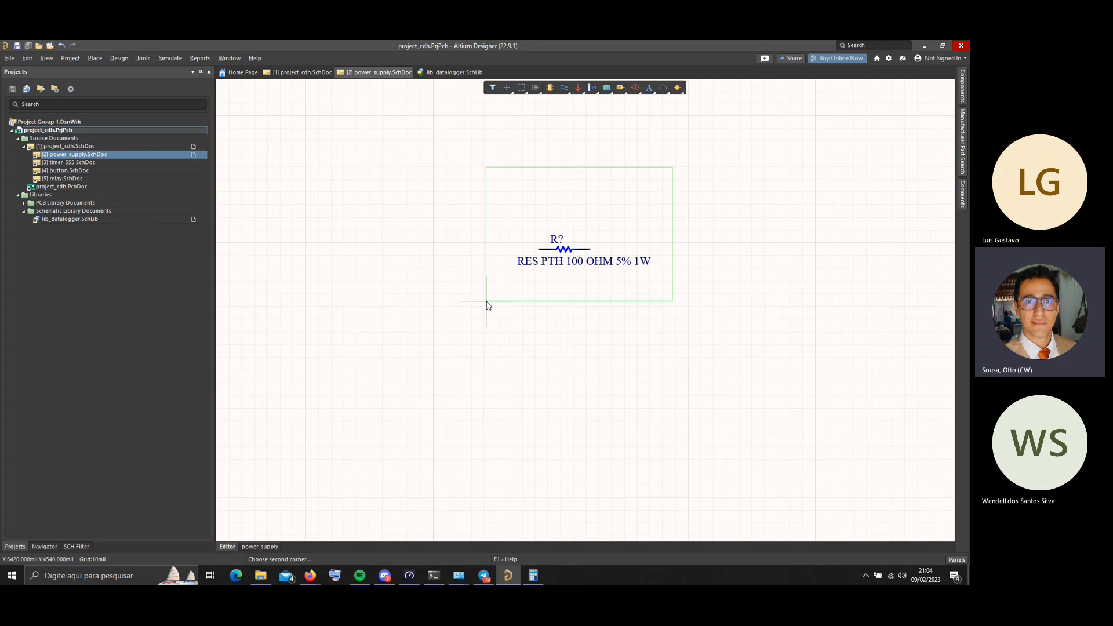
click(486, 302)
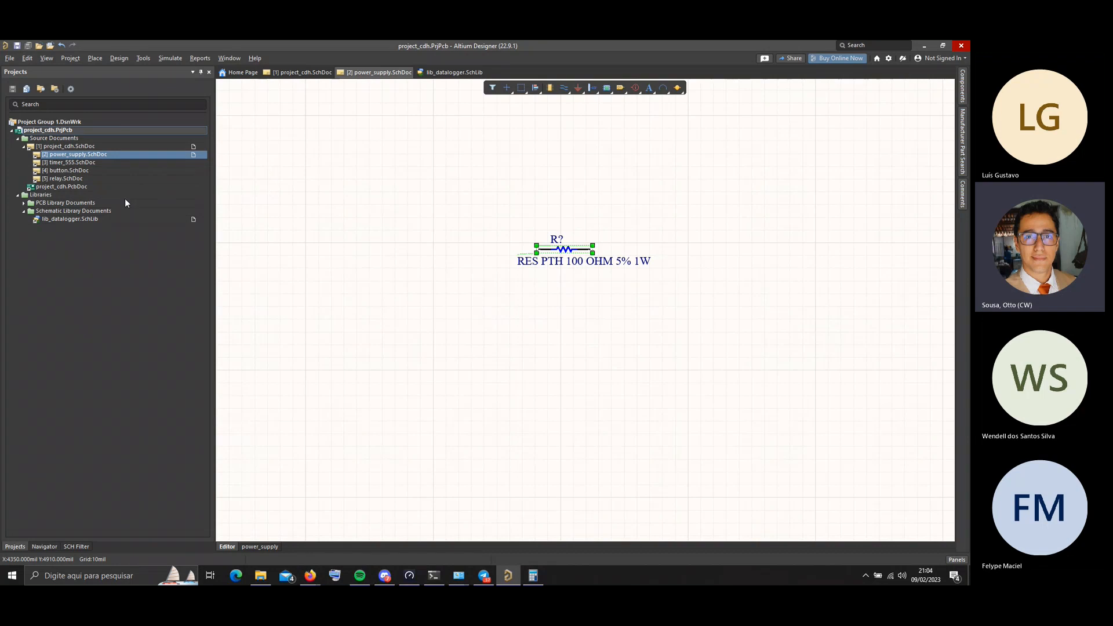
Open lib_datalogger.SchLib, search its component list for "core", and clear the filter to browse the full list
click(76, 219)
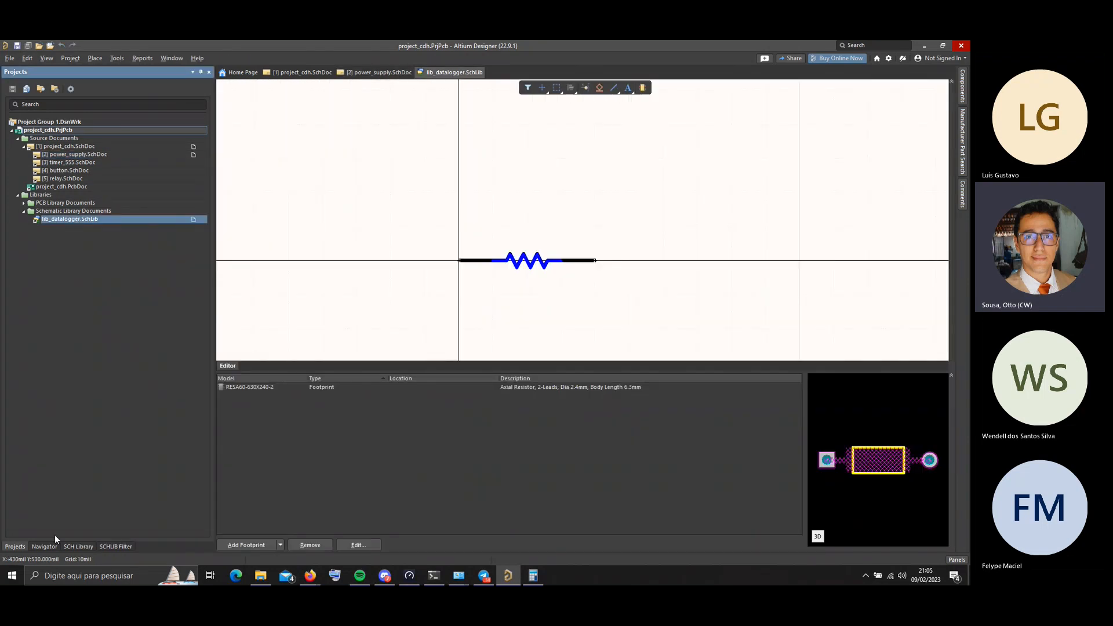
click(77, 543)
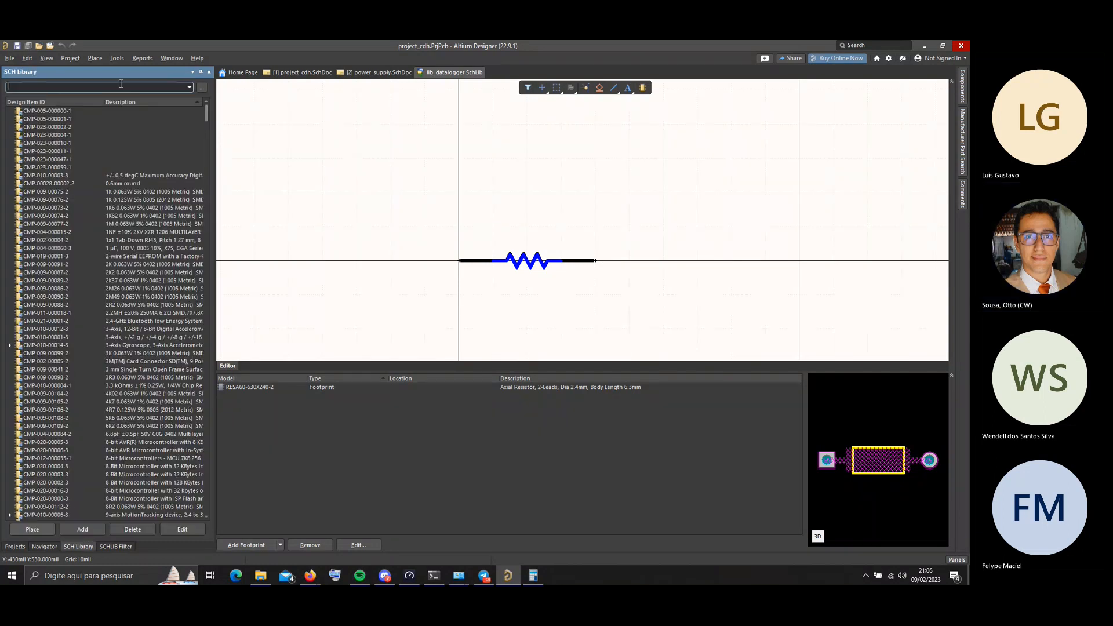
click(122, 87)
text(core)
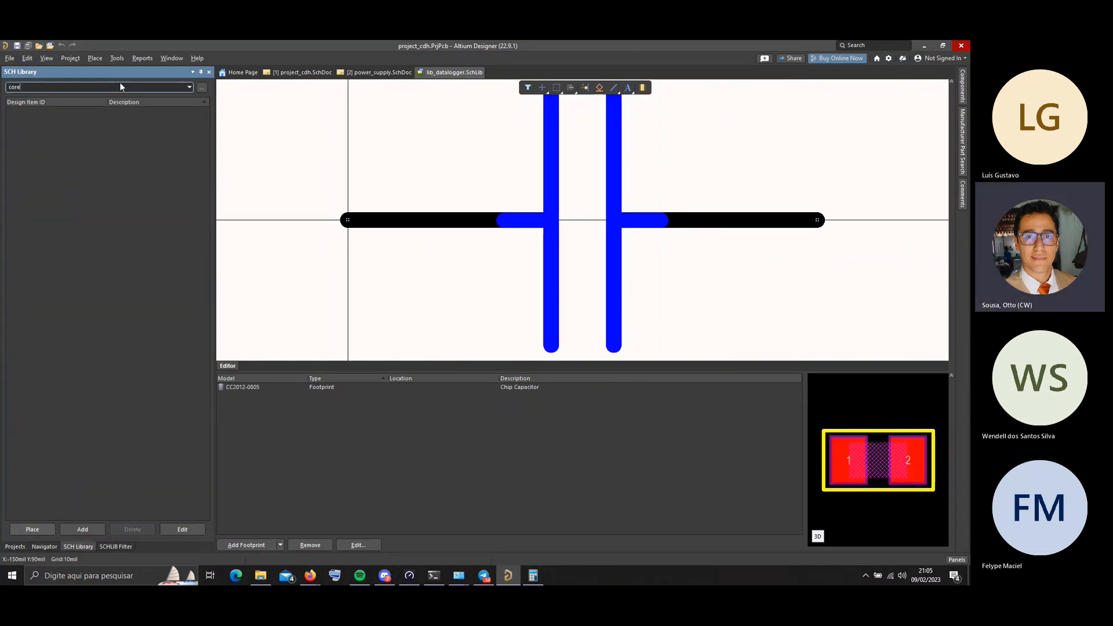
text(**)
key(BackSpace)
key(BackSpace)
key(BackSpace)
key(BackSpace)
key(BackSpace)
key(BackSpace)
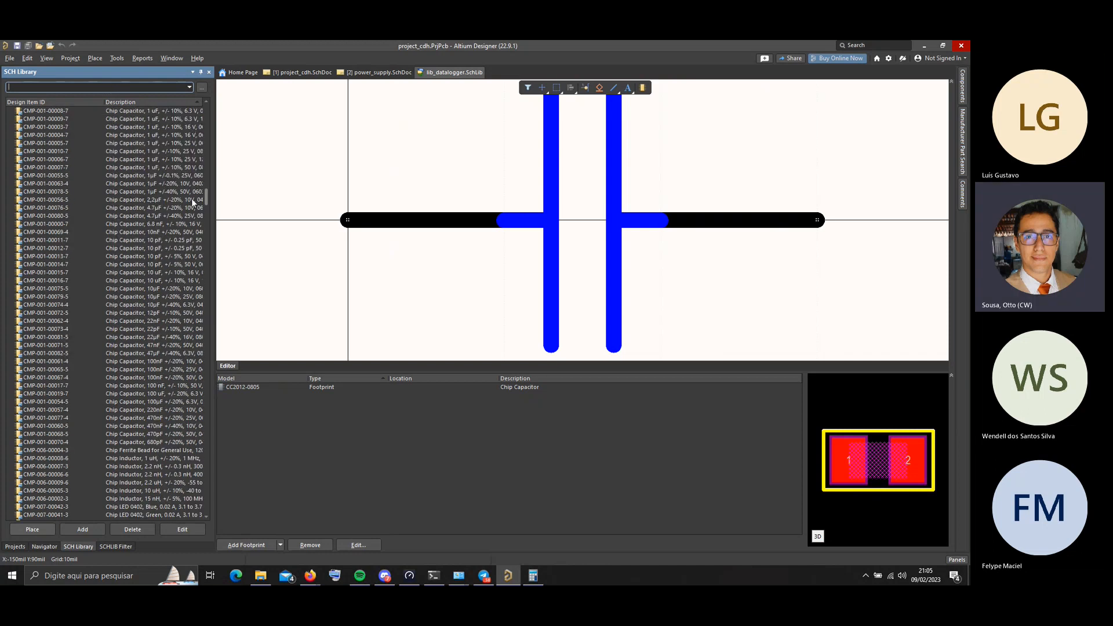
drag(207, 197, 213, 98)
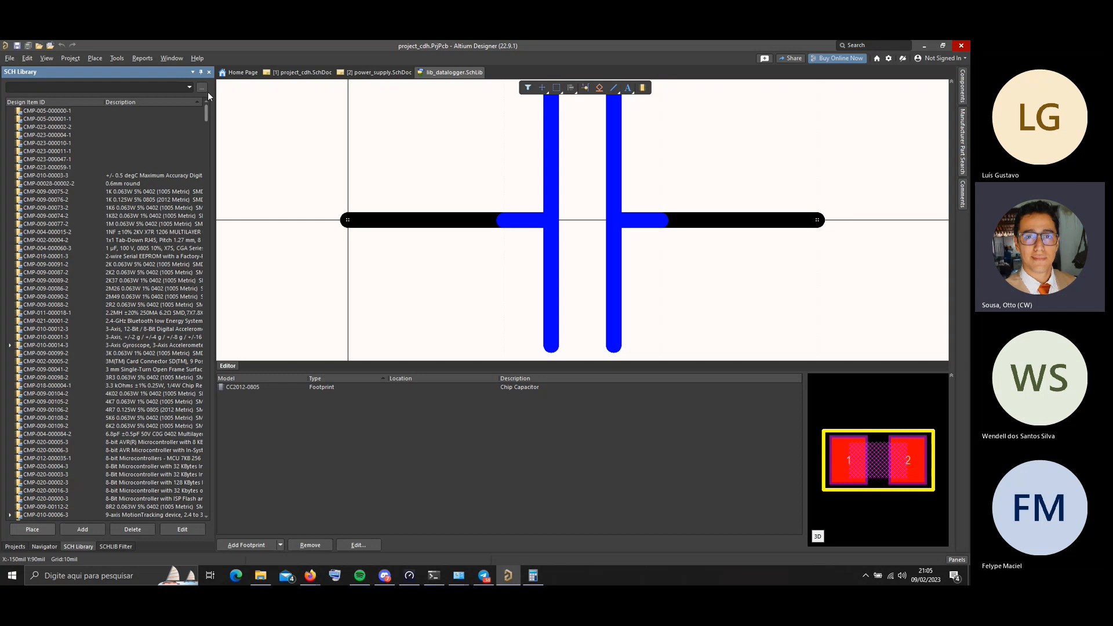
Return through the power_supply schematic to the project_cdh top sheet and examine its sheet symbols
click(364, 72)
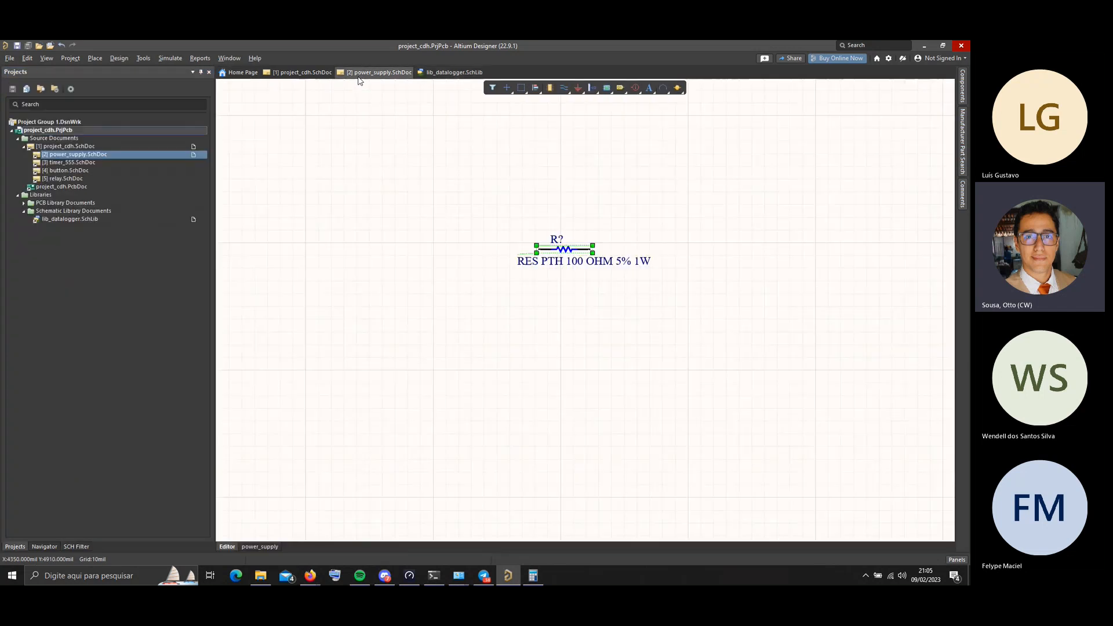
click(306, 72)
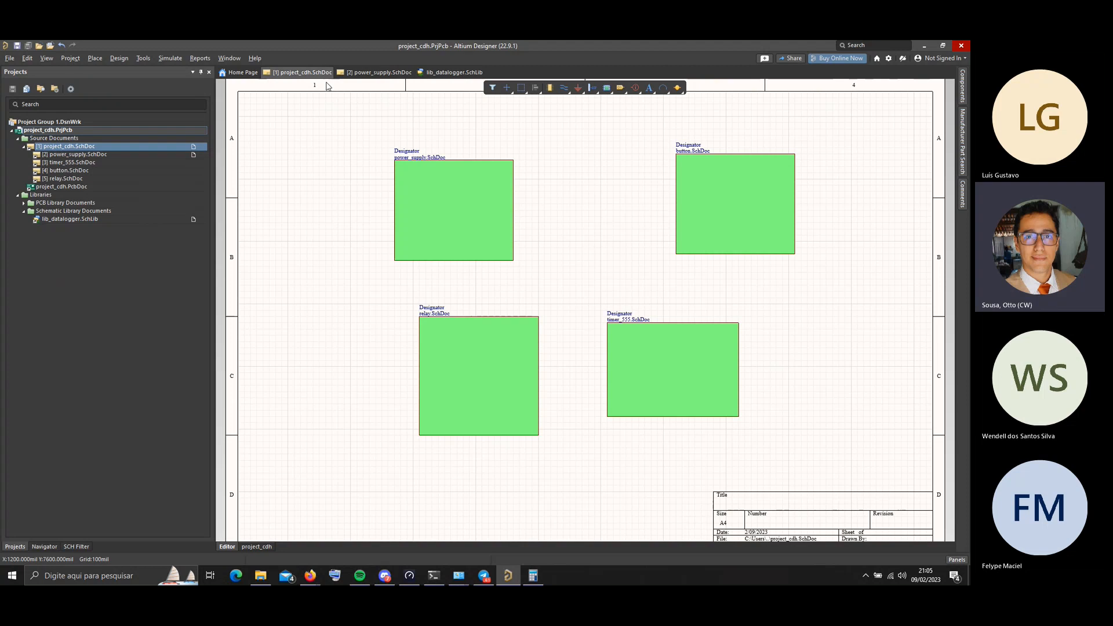
drag(335, 117, 519, 142)
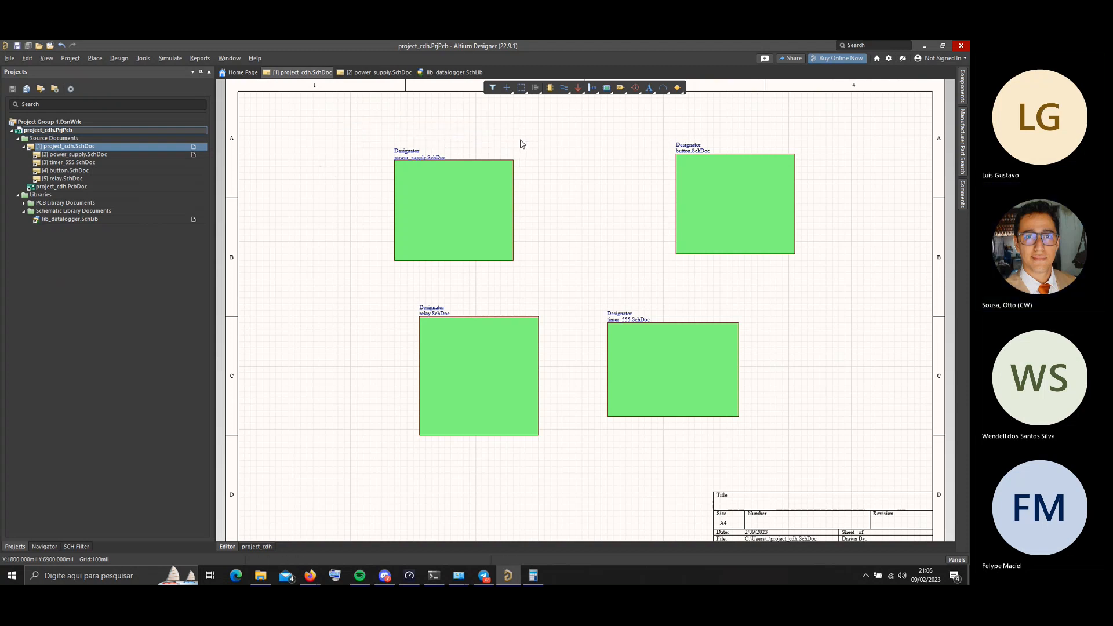
drag(625, 116, 360, 135)
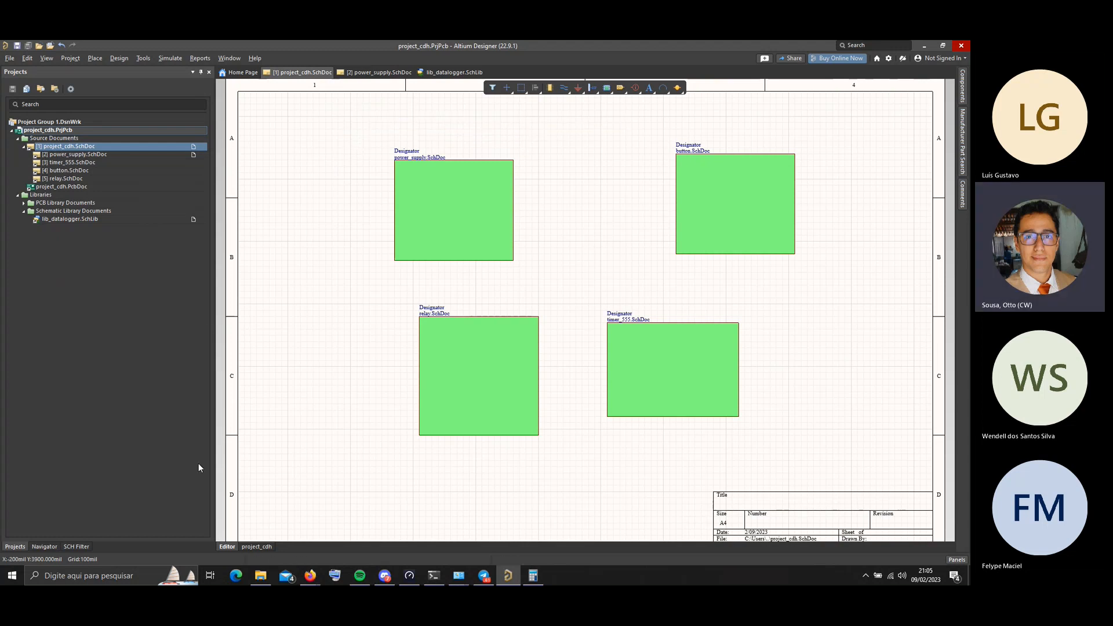